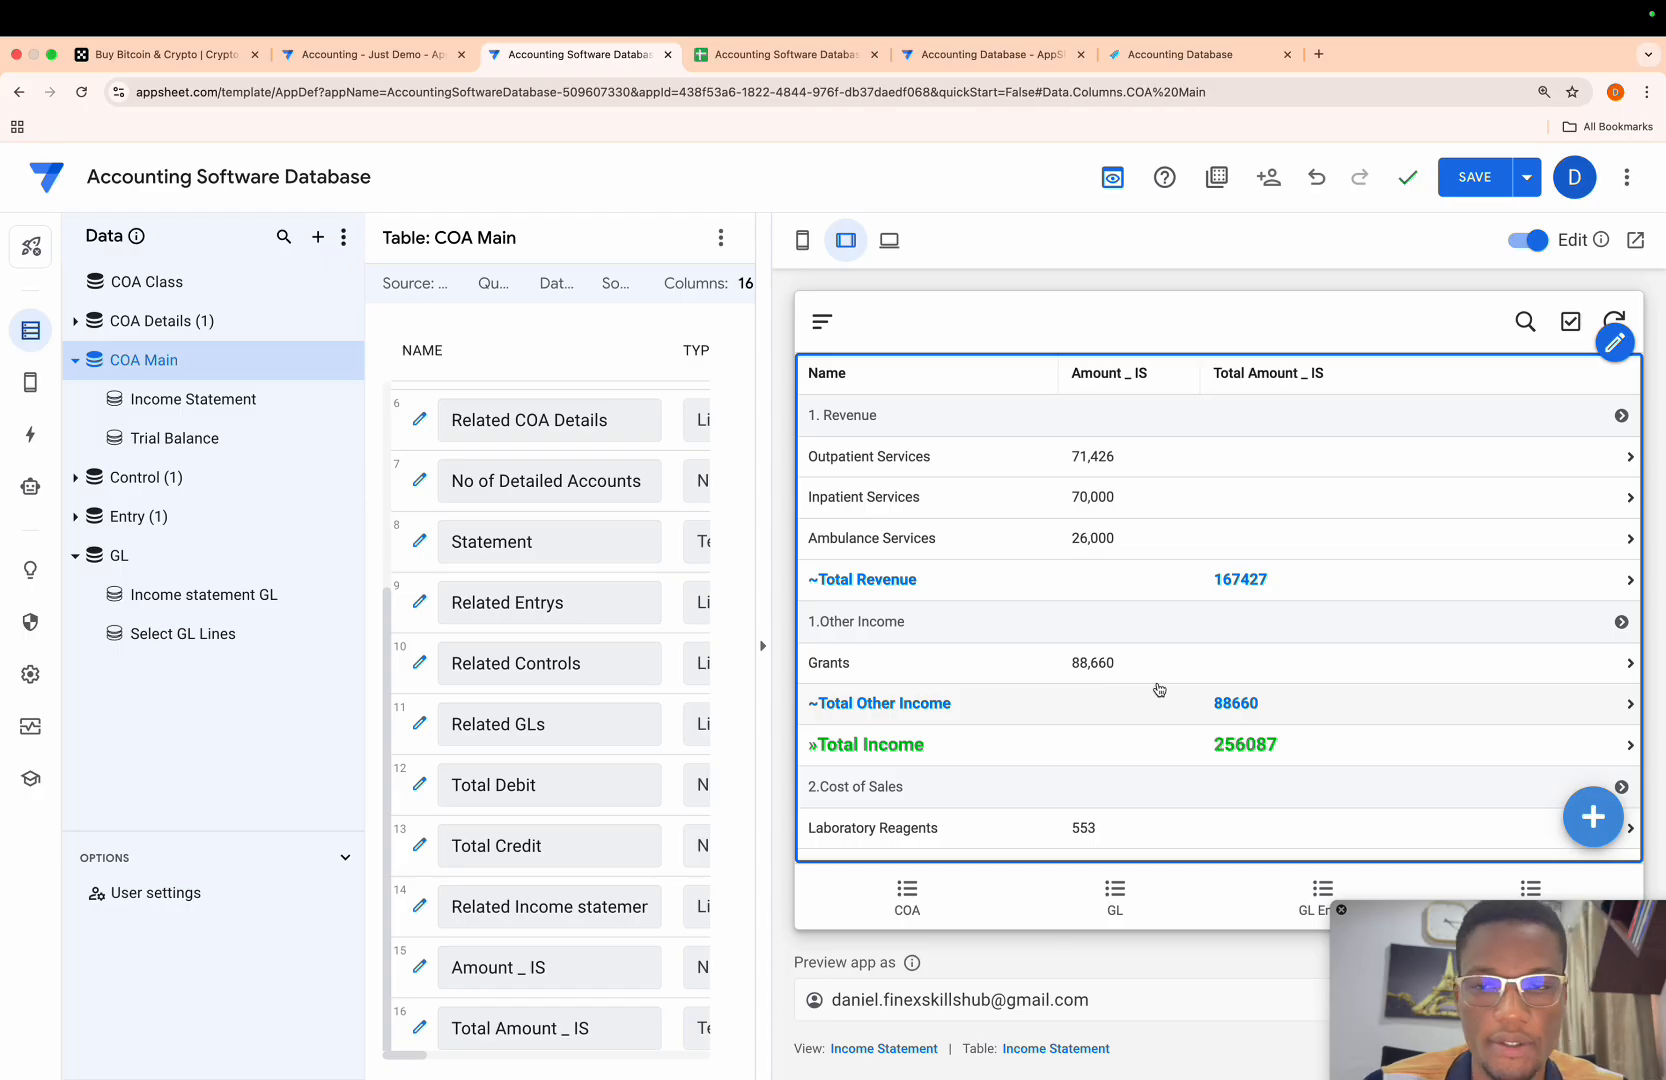
# - Switch the app preview to mobile and duplicate the Income Statement slice of the COA Main table
pyautogui.click(806, 250)
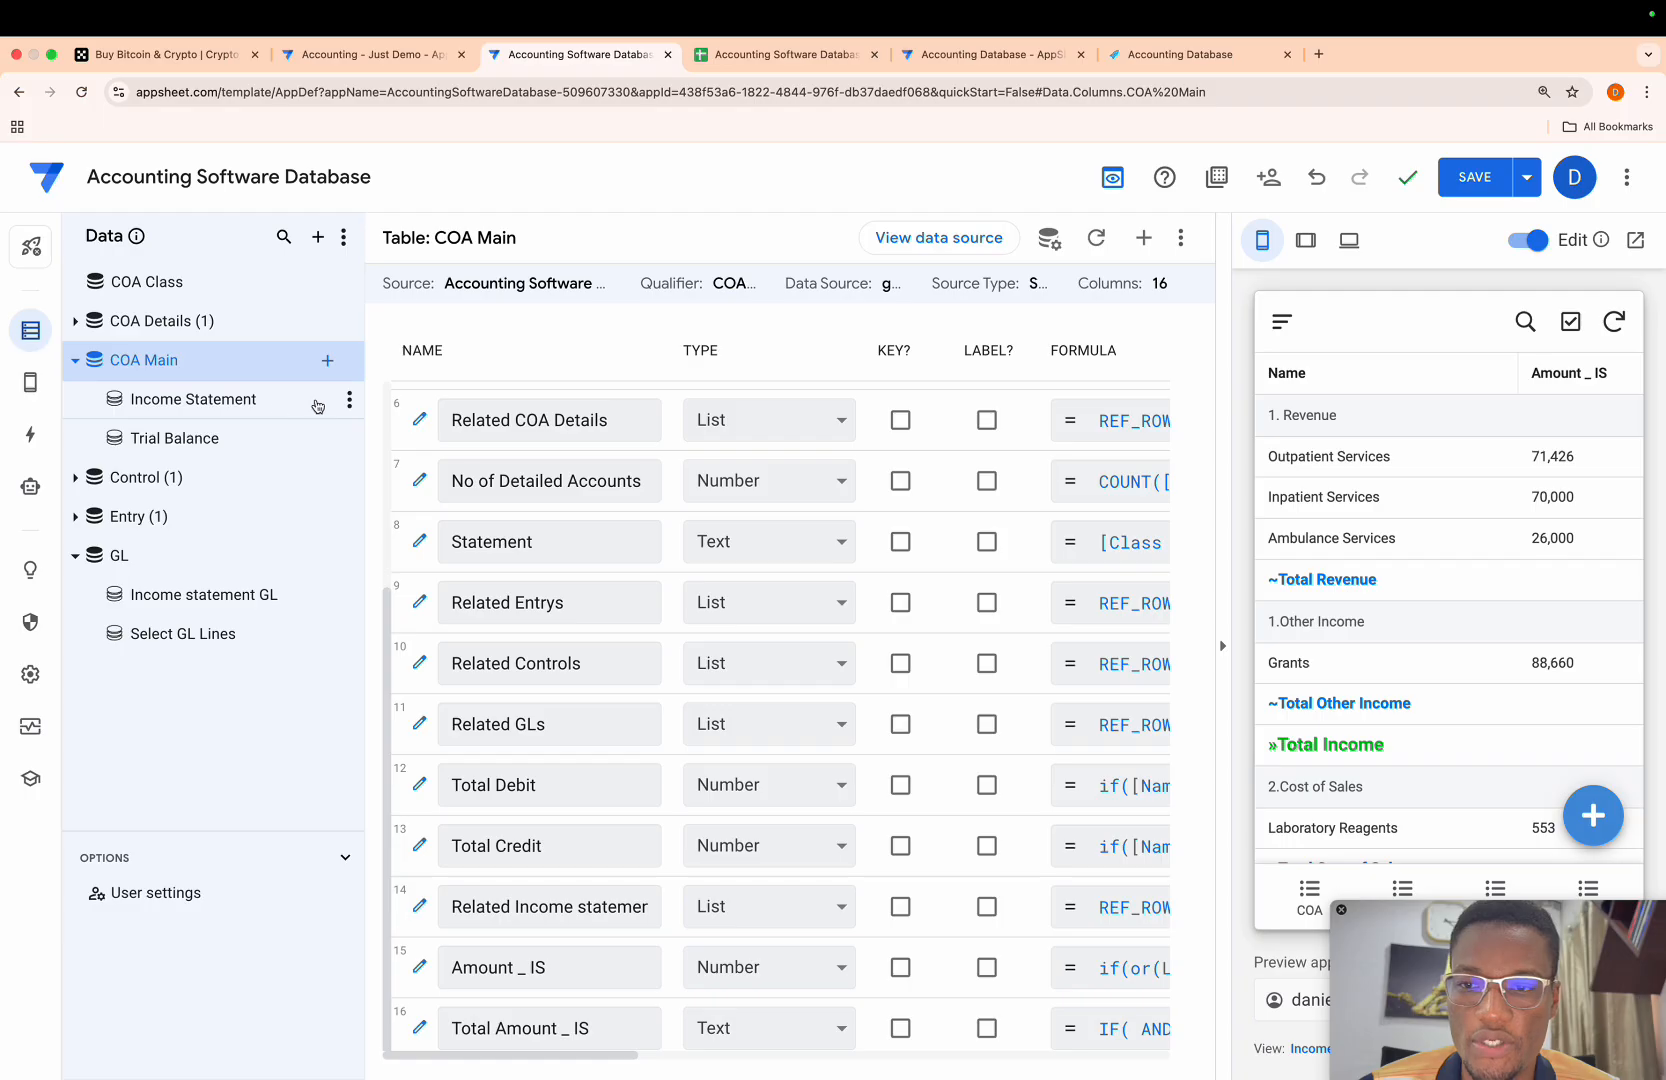
pyautogui.click(348, 398)
pyautogui.click(289, 403)
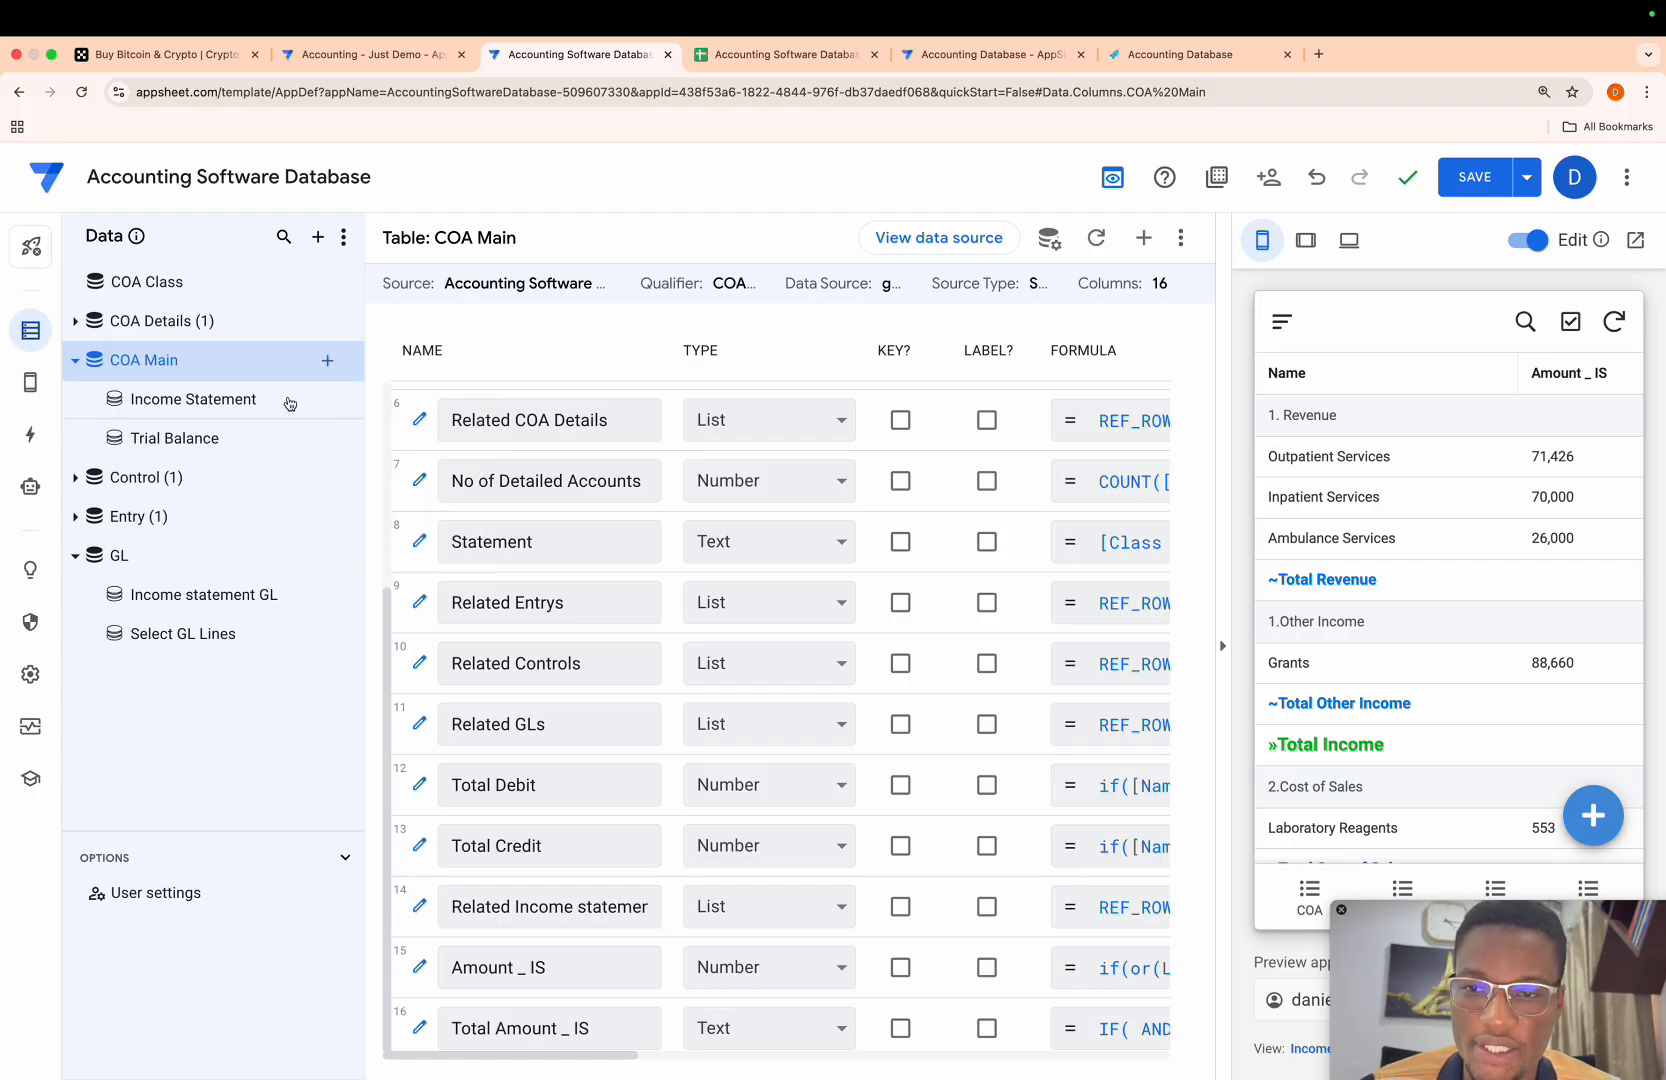
pyautogui.click(327, 400)
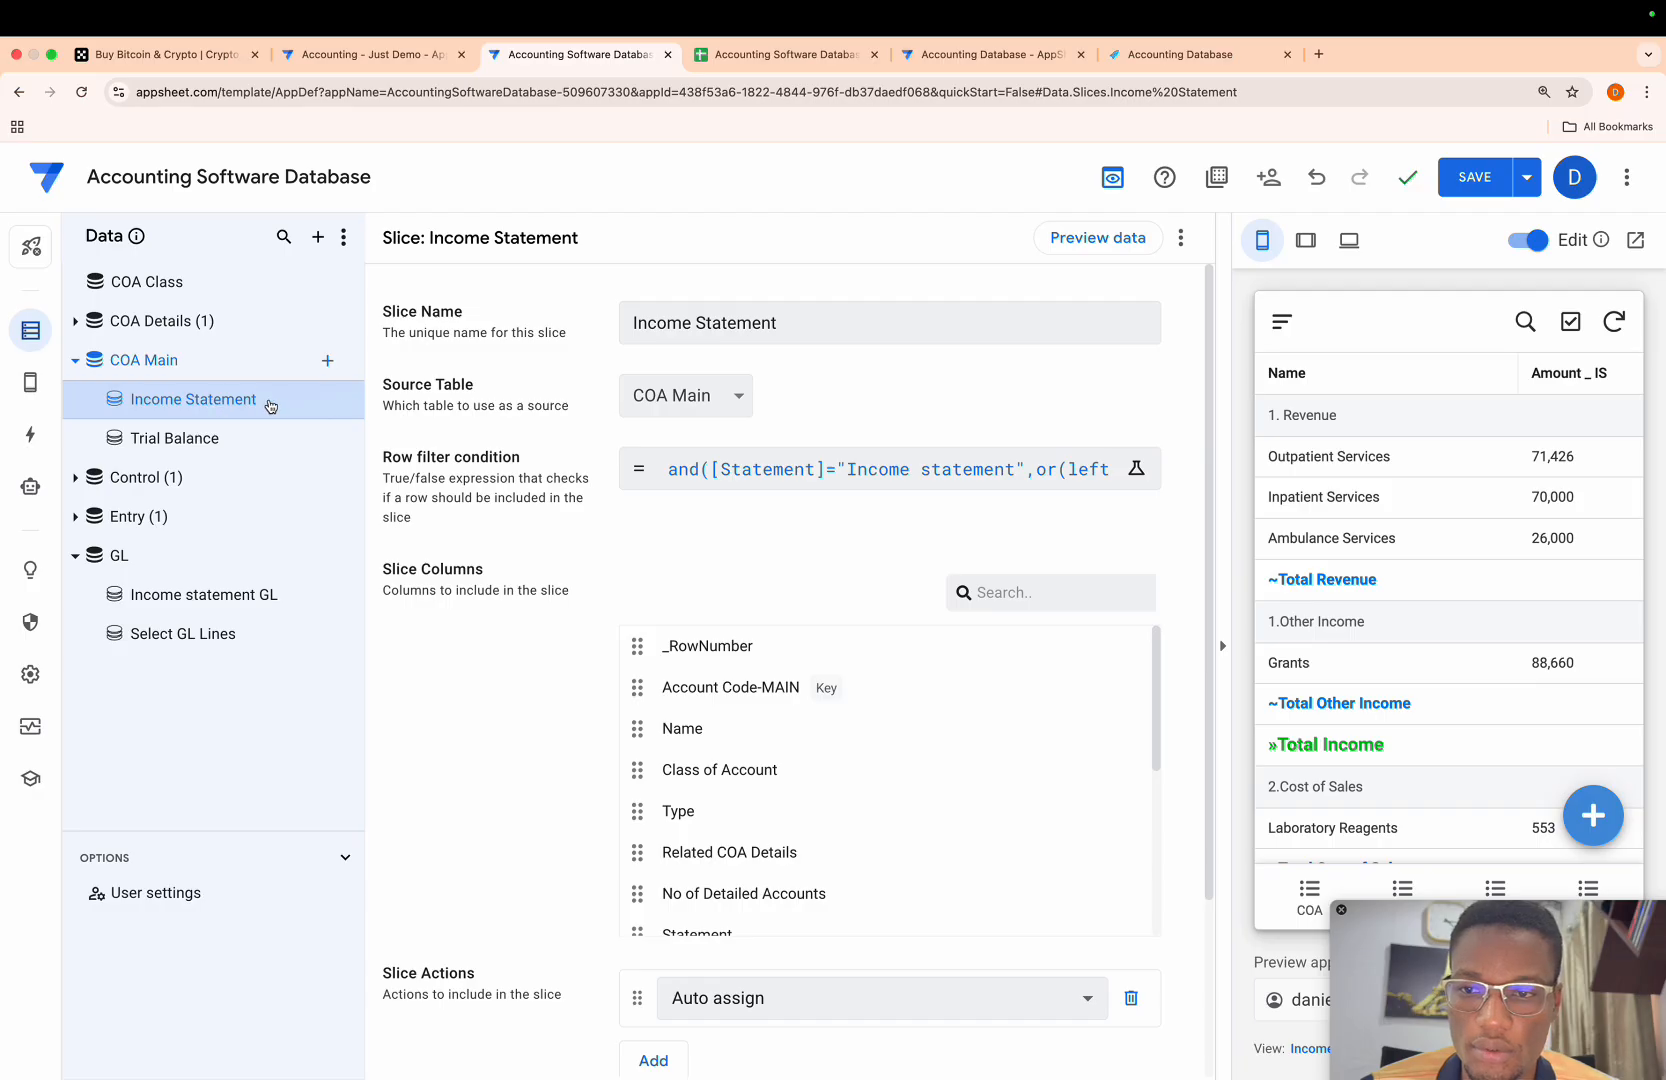
pyautogui.click(296, 362)
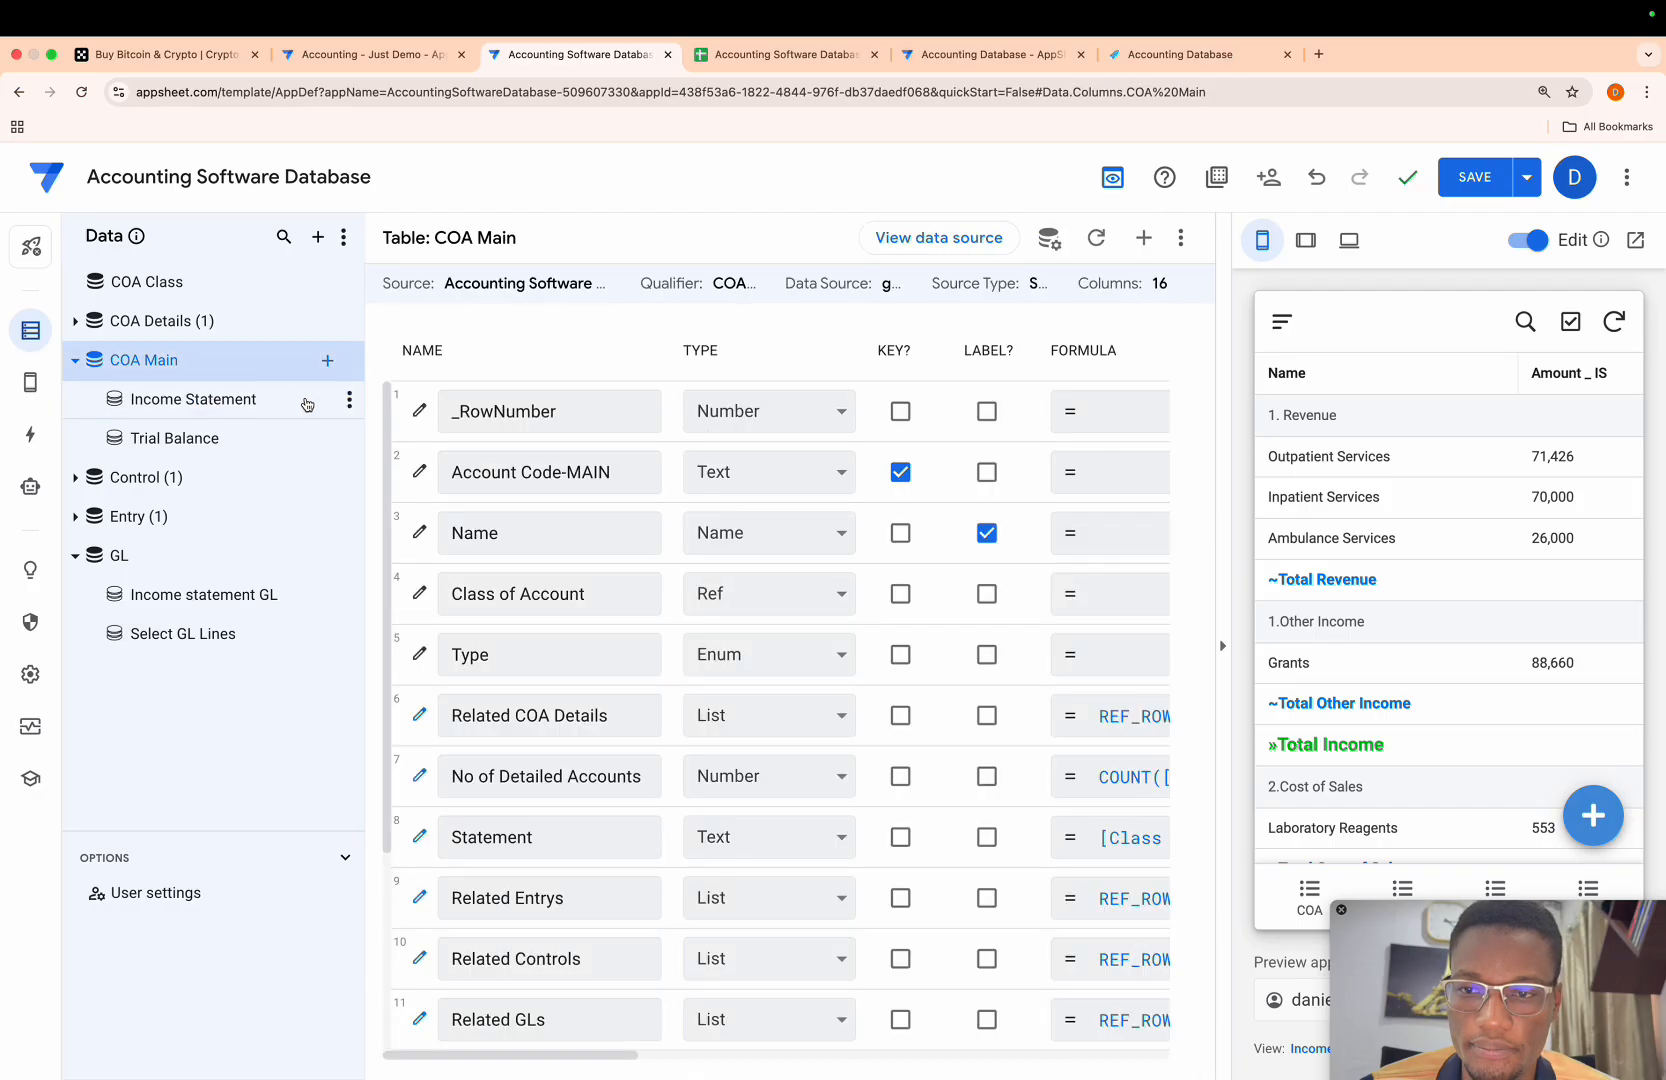
pyautogui.click(307, 404)
pyautogui.click(349, 400)
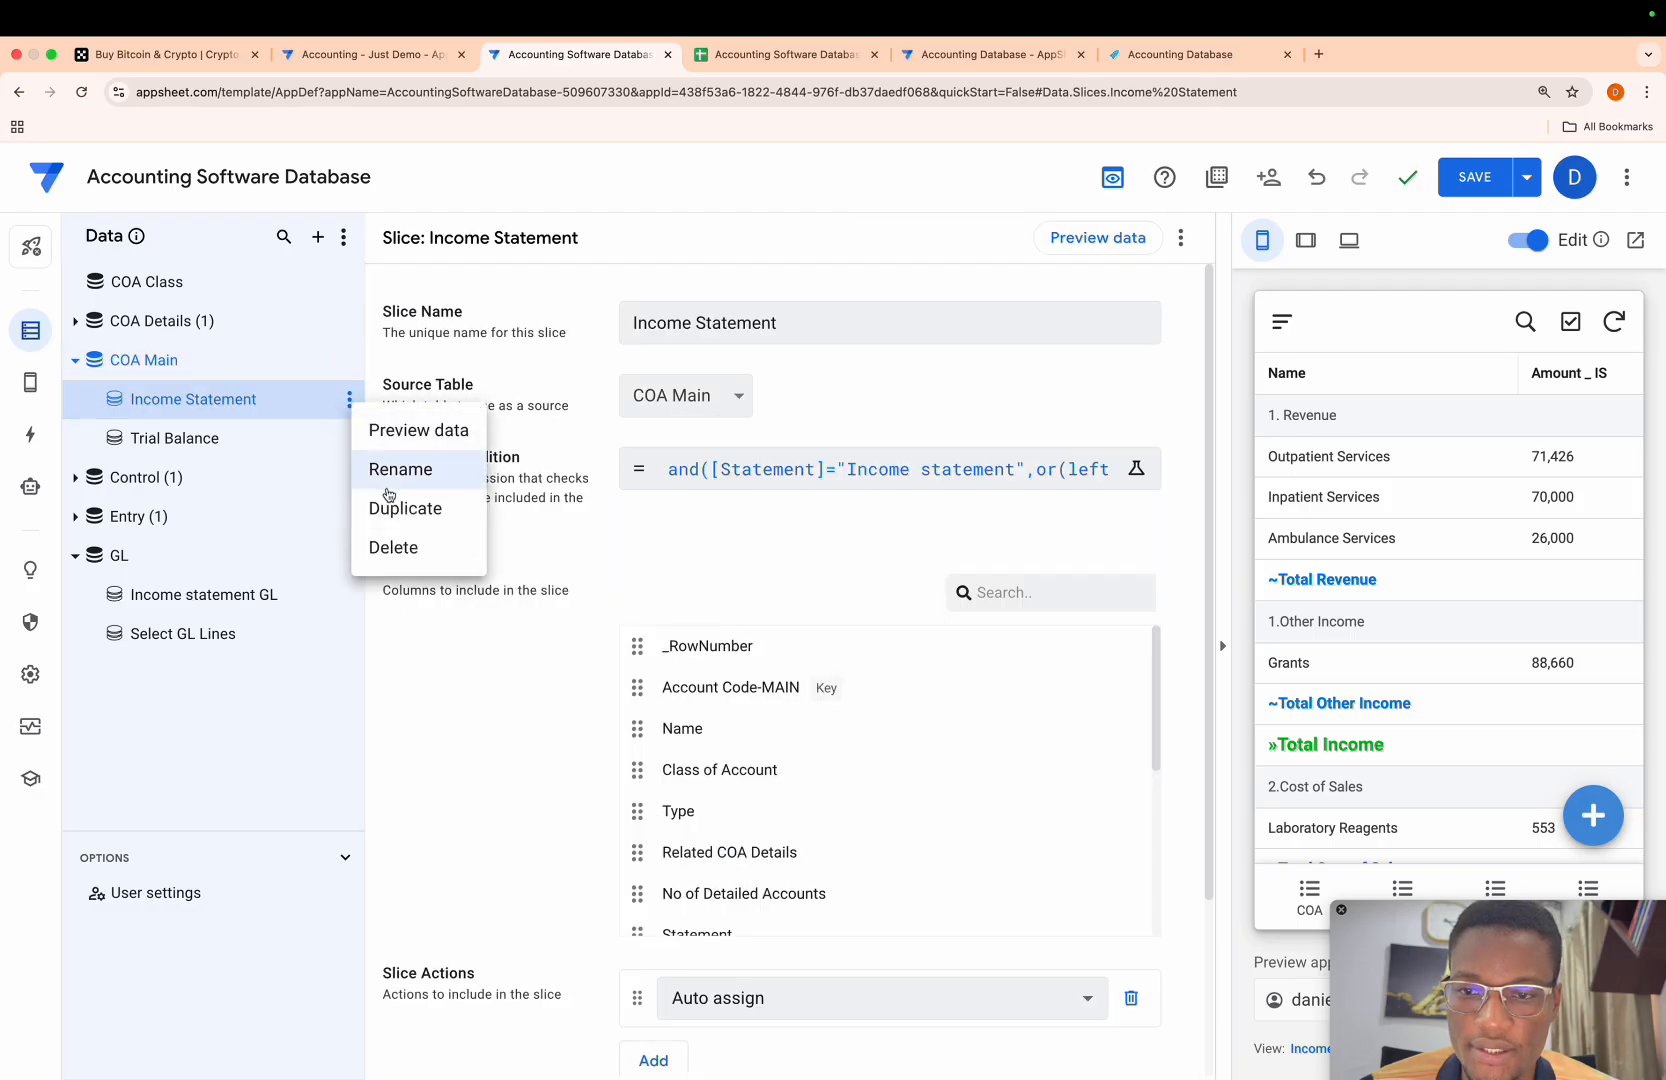
pyautogui.click(389, 510)
# - Rename the duplicated COA Main slice as Balance Sheet
pyautogui.click(785, 323)
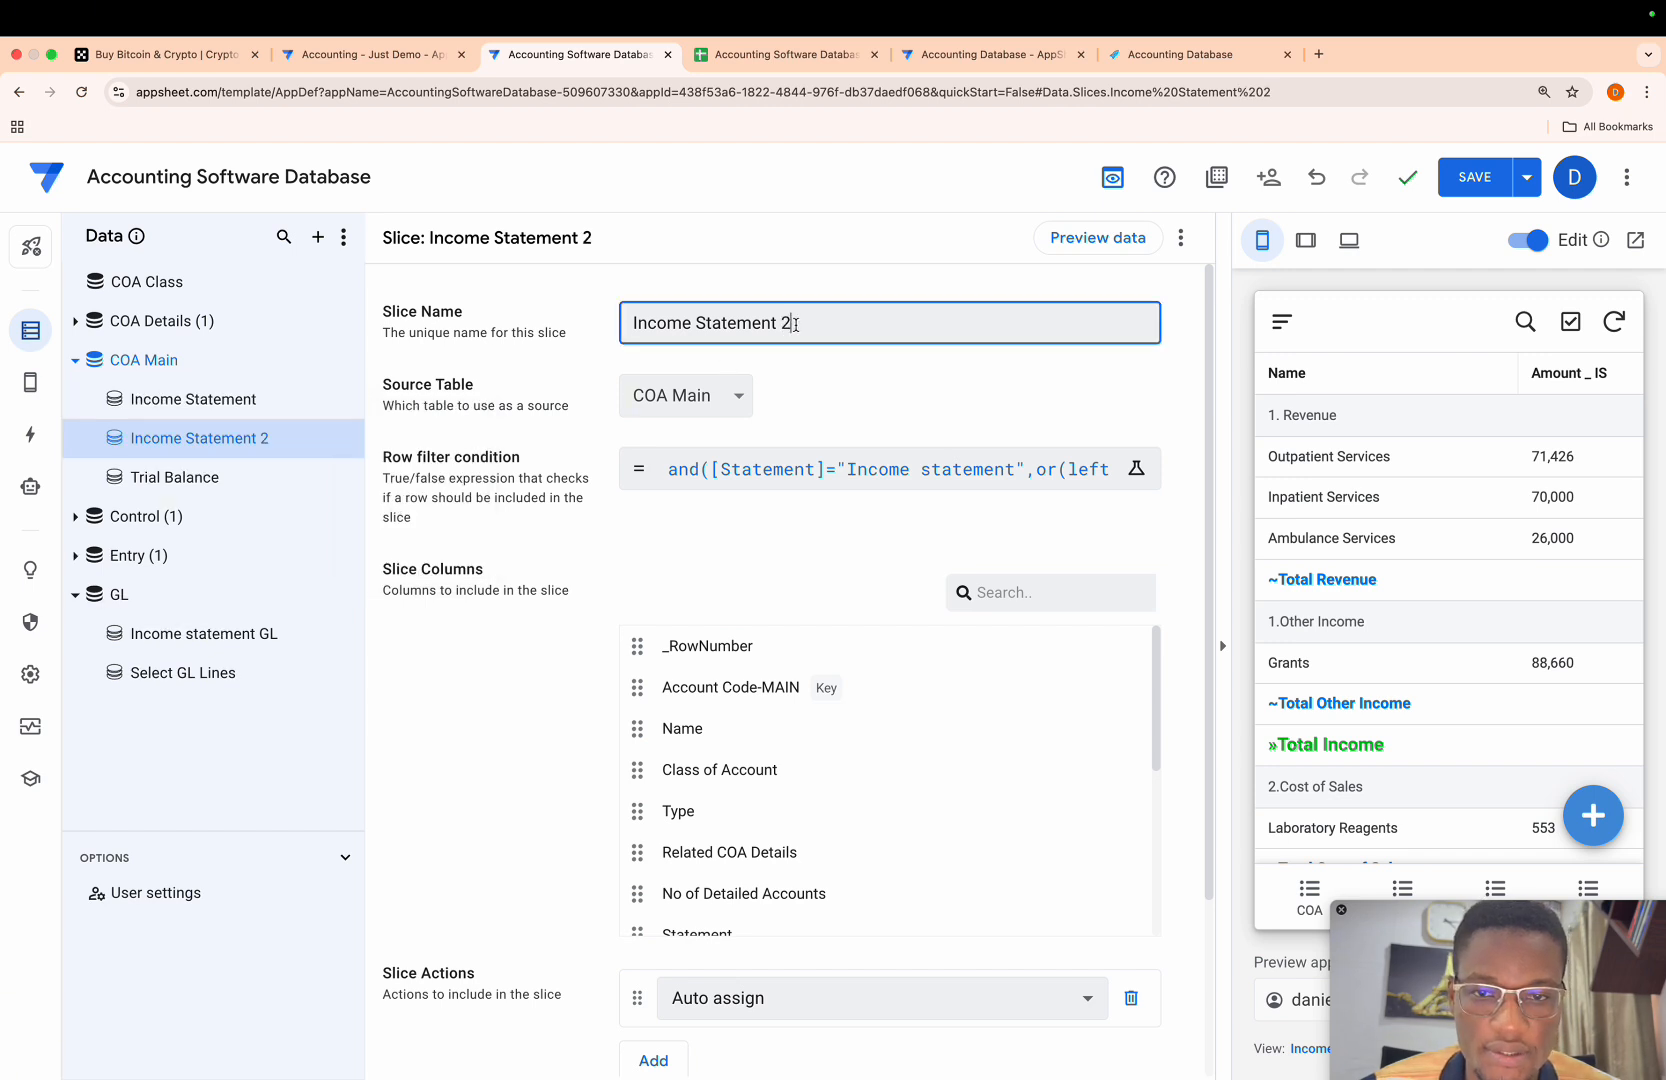
pyautogui.press('super+a')
pyautogui.press('BackSpace')
pyautogui.write('Bala')
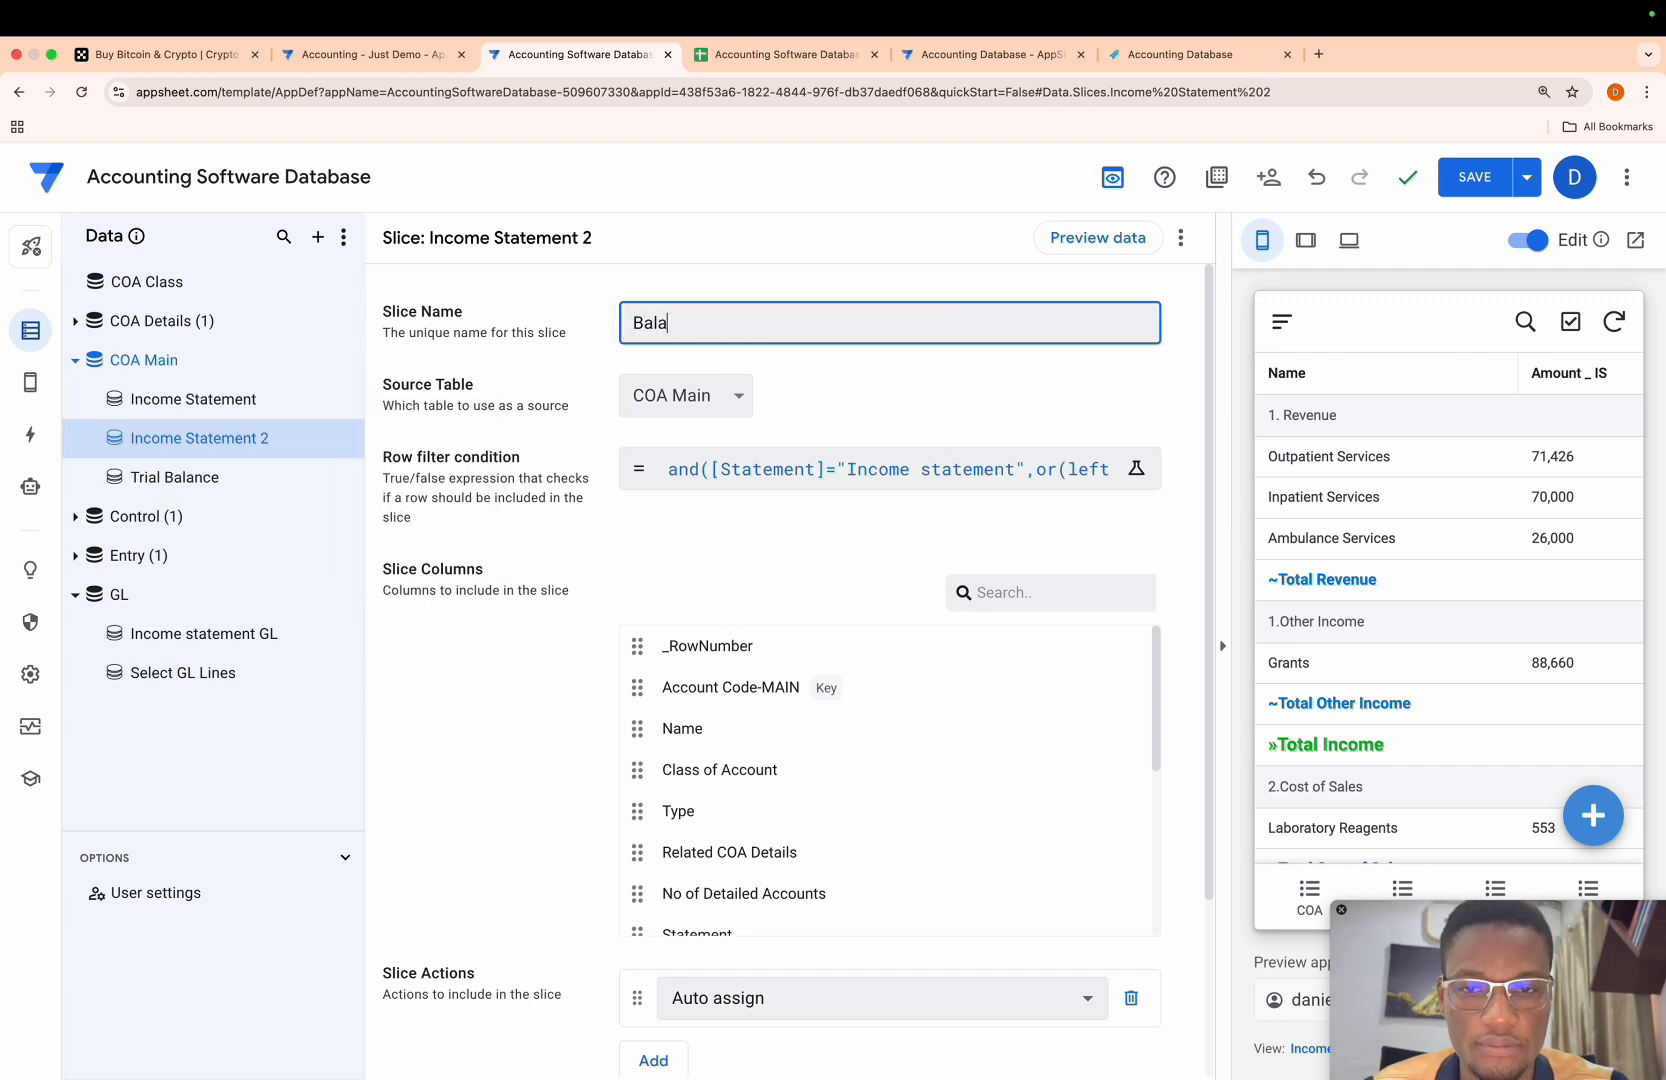
pyautogui.write('nce Sheet')
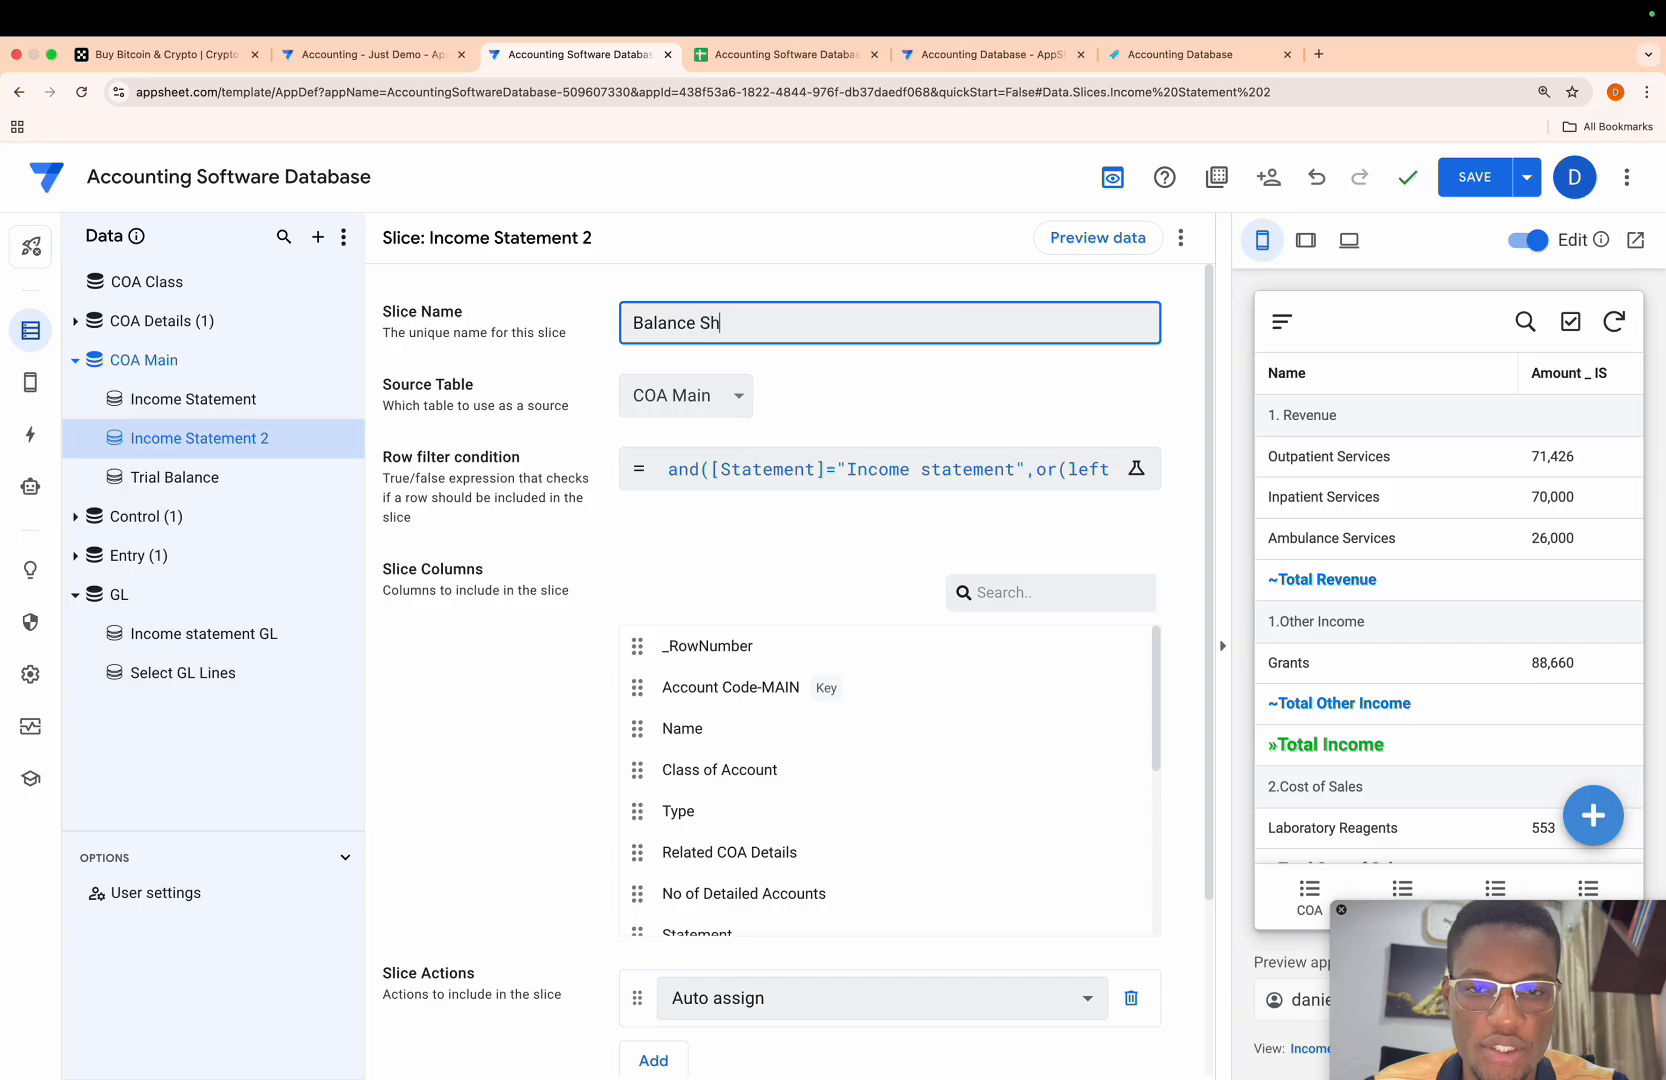
# - Change the Balance Sheet slice's row filter so [Statement] must equal "Balance Sheet", and save the expression
pyautogui.click(873, 482)
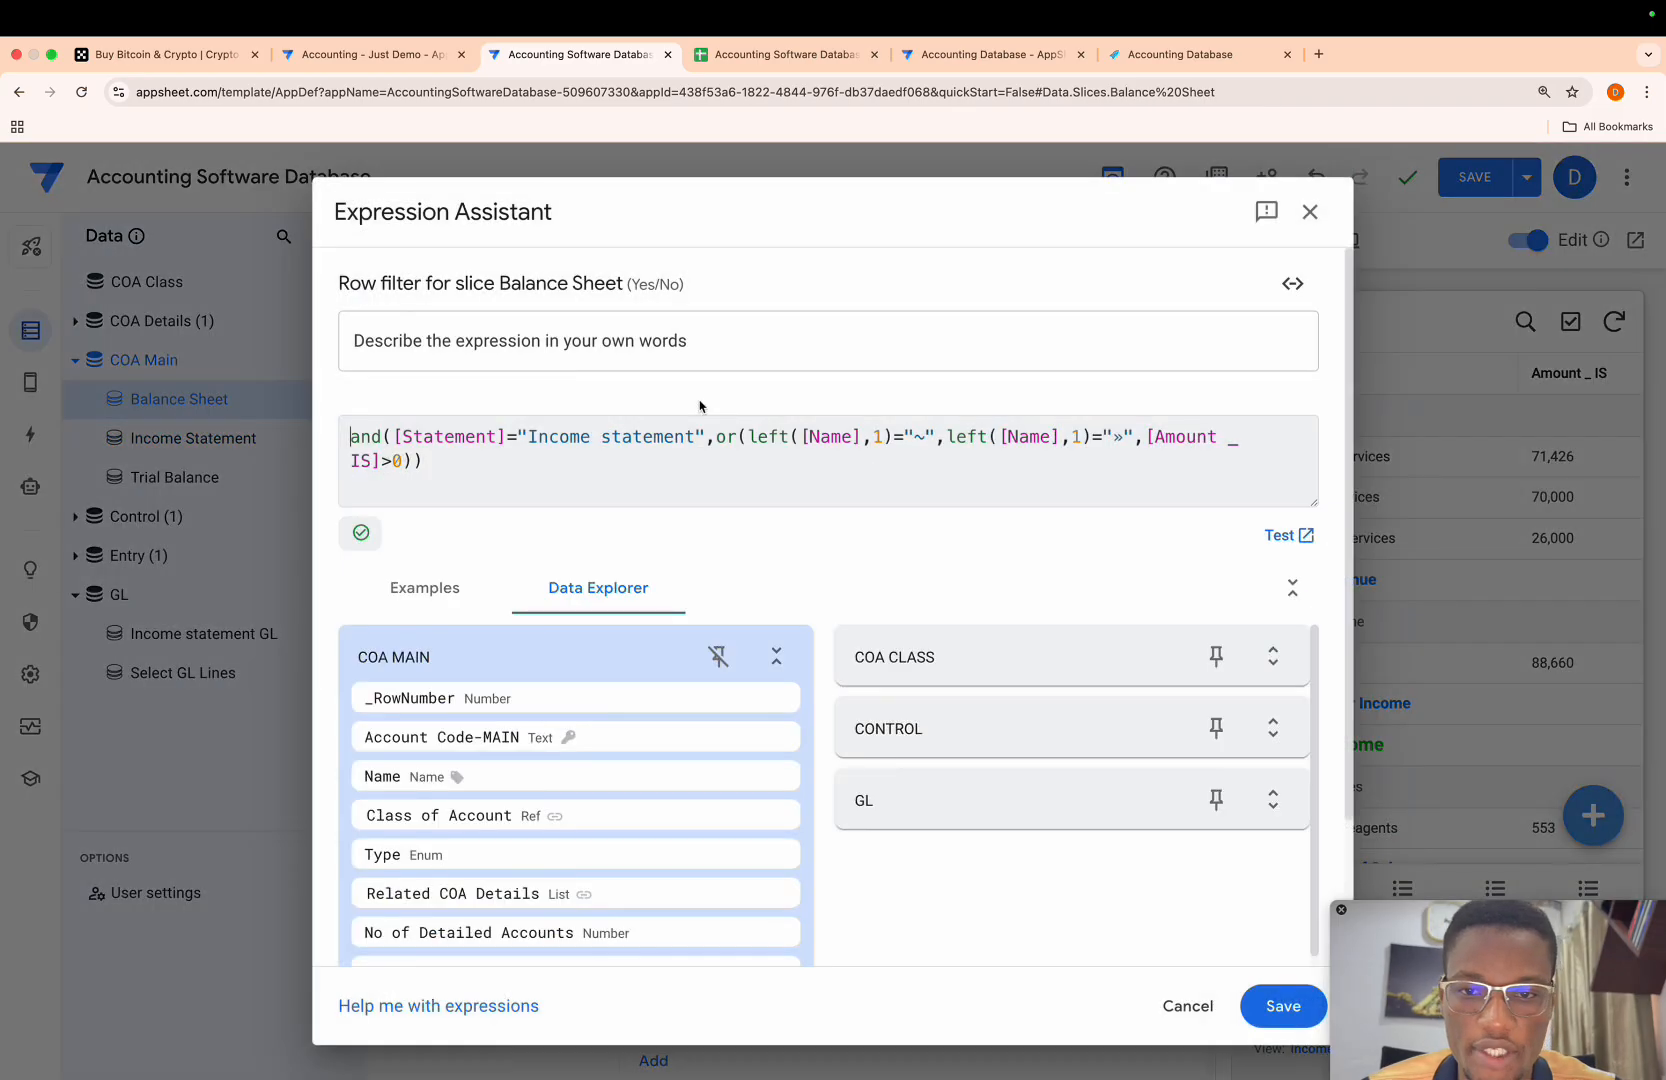
pyautogui.moveTo(695, 437); pyautogui.dragTo(531, 435)
pyautogui.press('BackSpace')
pyautogui.write('Balan')
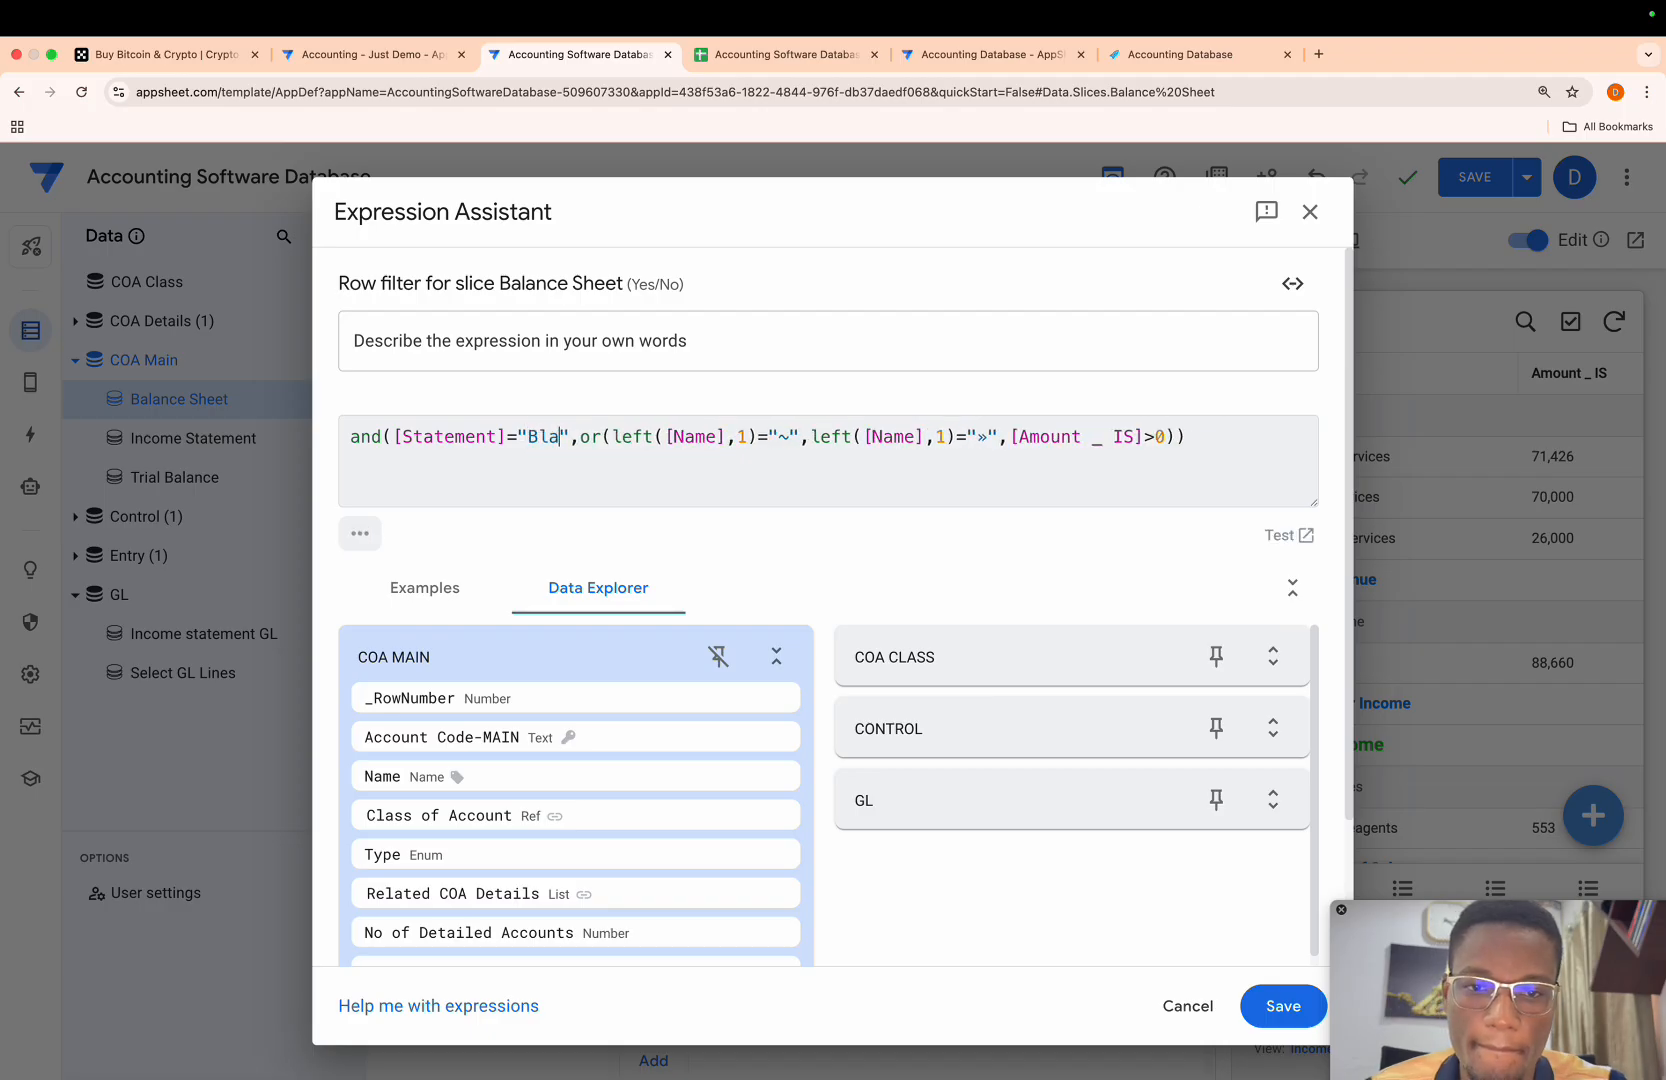
pyautogui.press('BackSpace')
pyautogui.press('BackSpace')
pyautogui.press('BackSpace')
pyautogui.press('BackSpace')
pyautogui.write('al')
pyautogui.press('BackSpace')
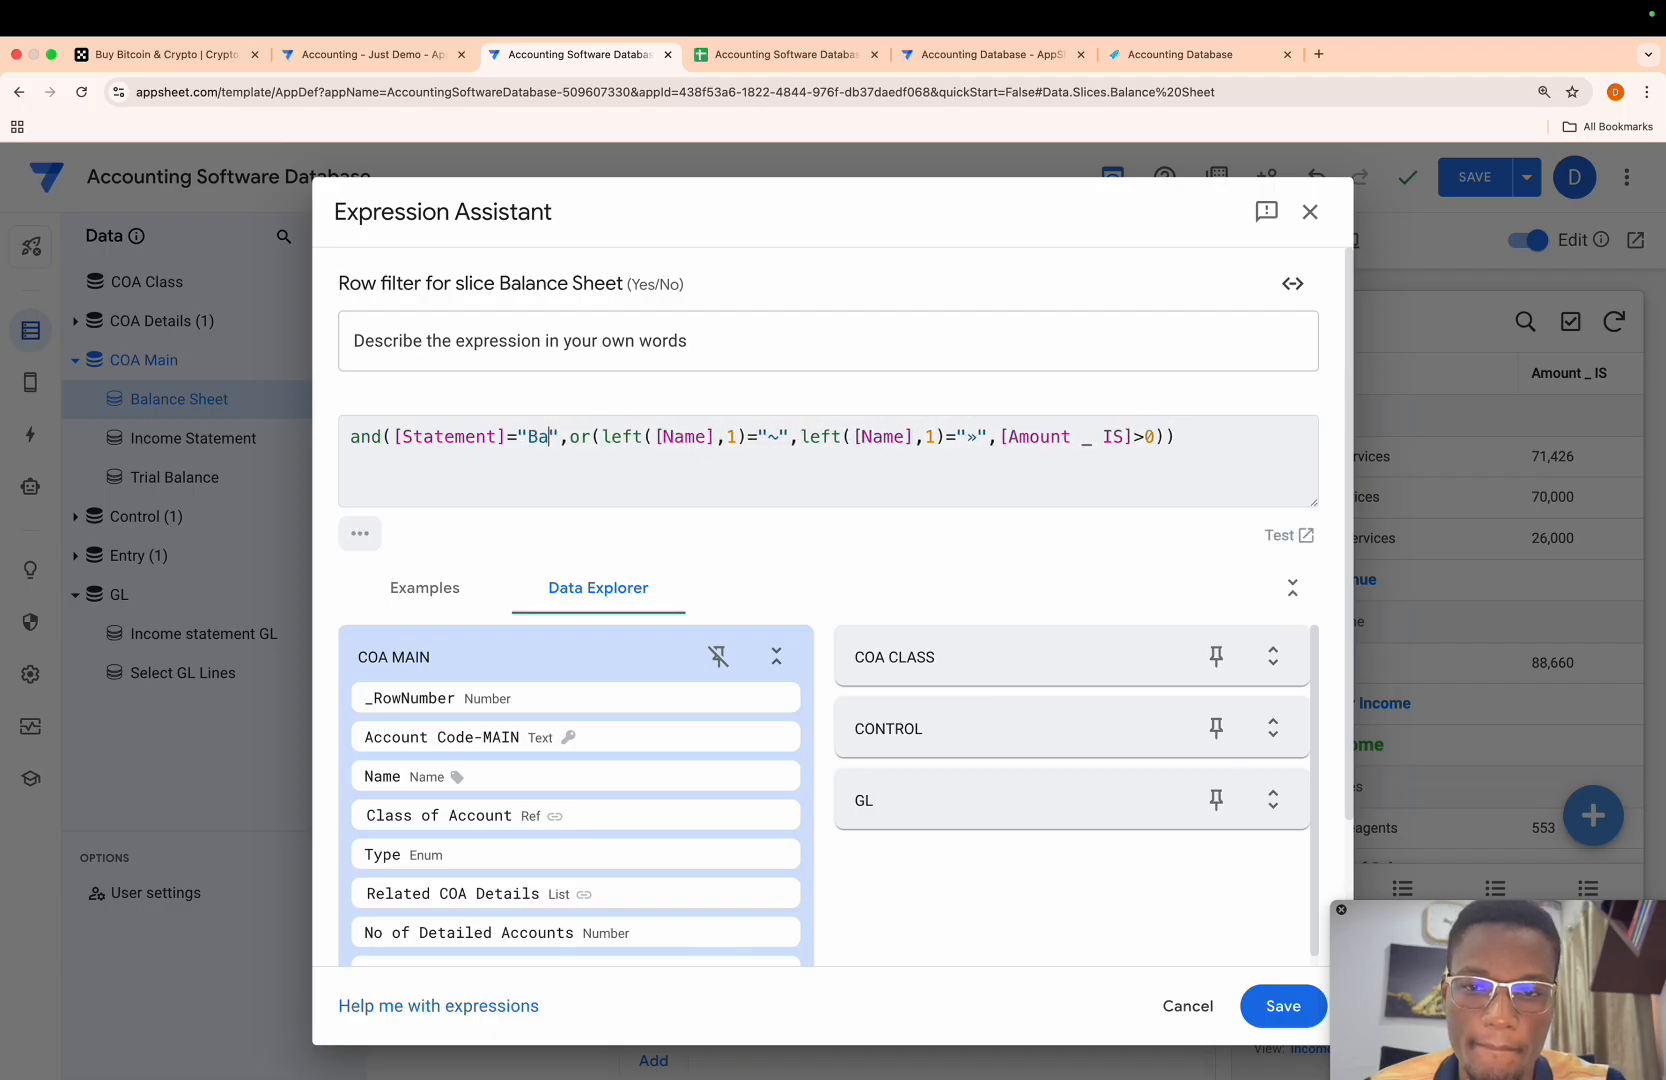
pyautogui.write('lance Sheet')
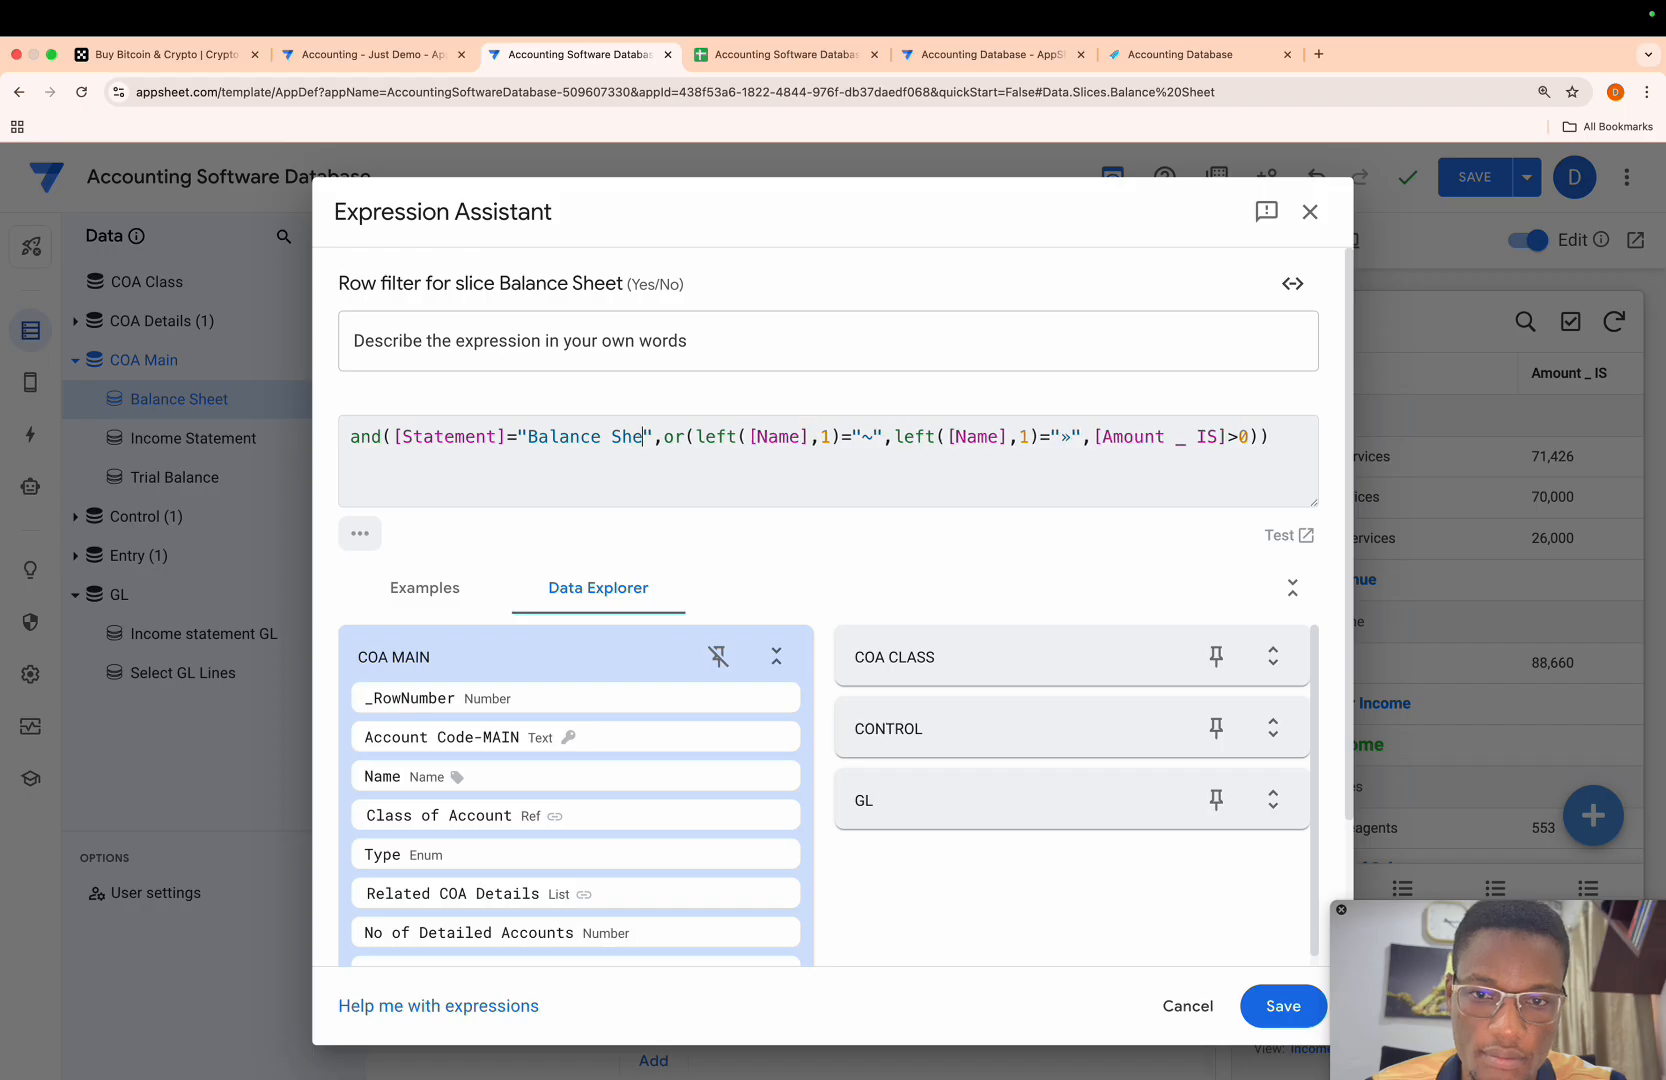
pyautogui.click(1277, 998)
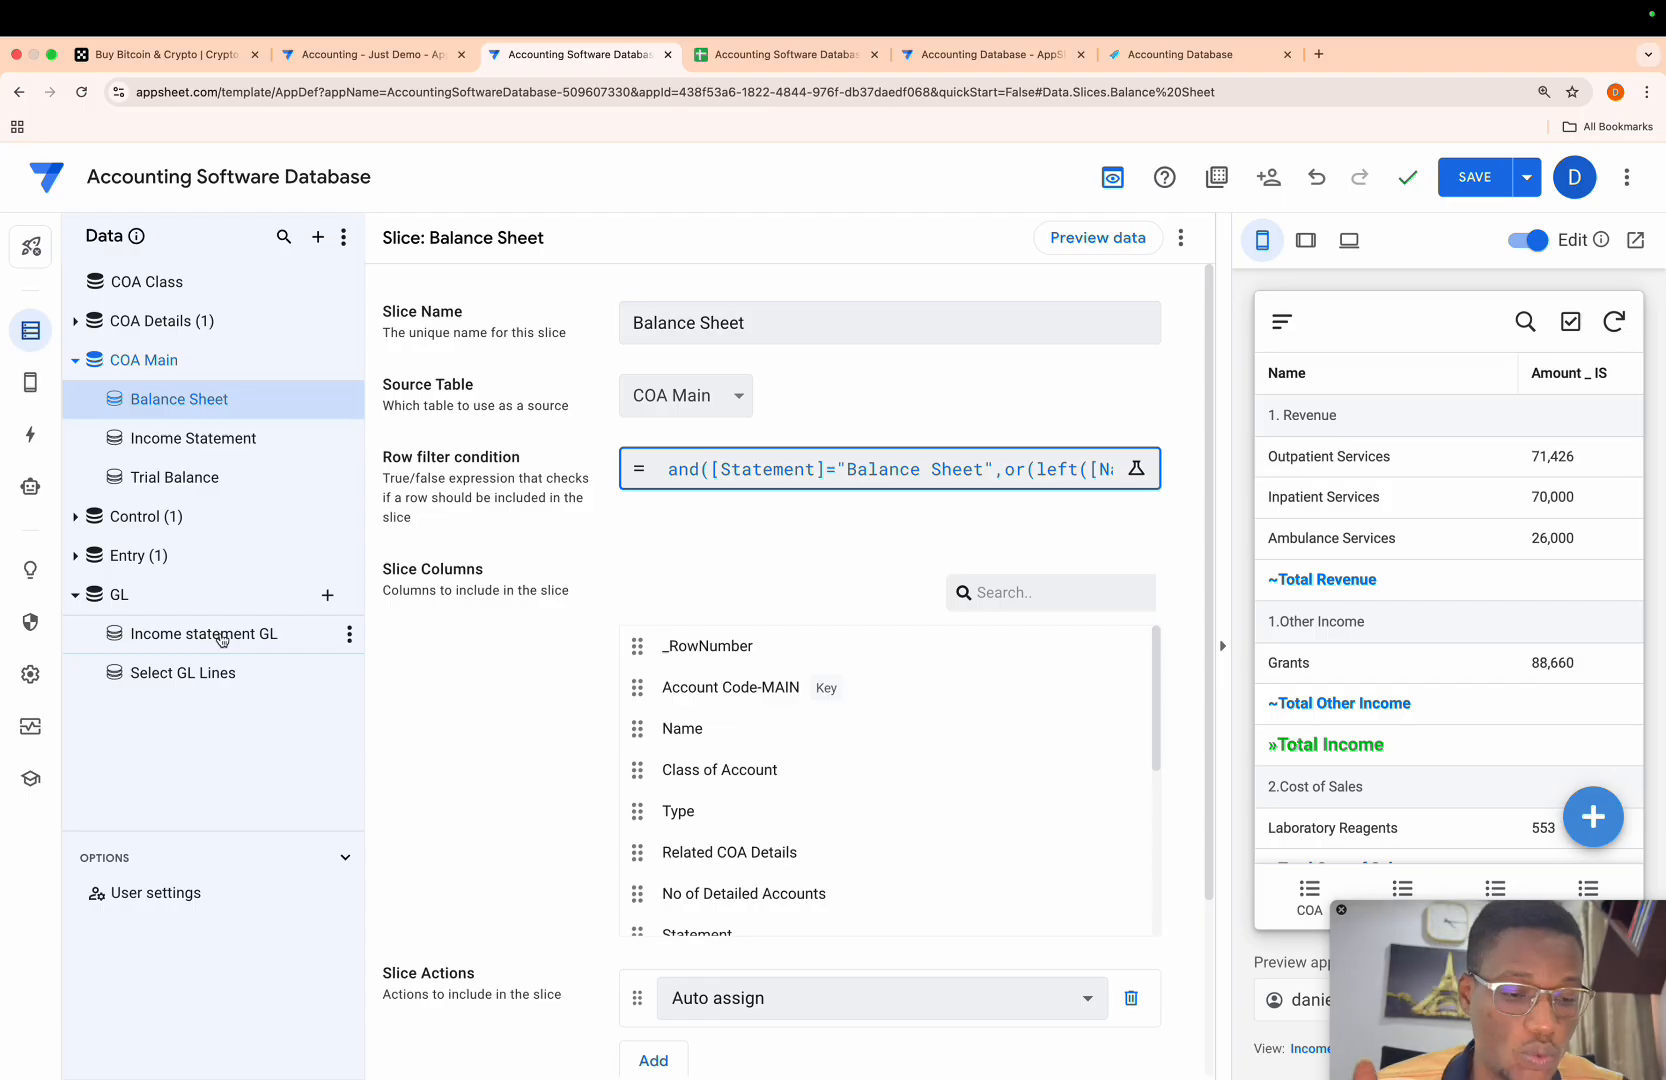
# - Duplicate the Income statement GL slice of the GL table
pyautogui.click(250, 644)
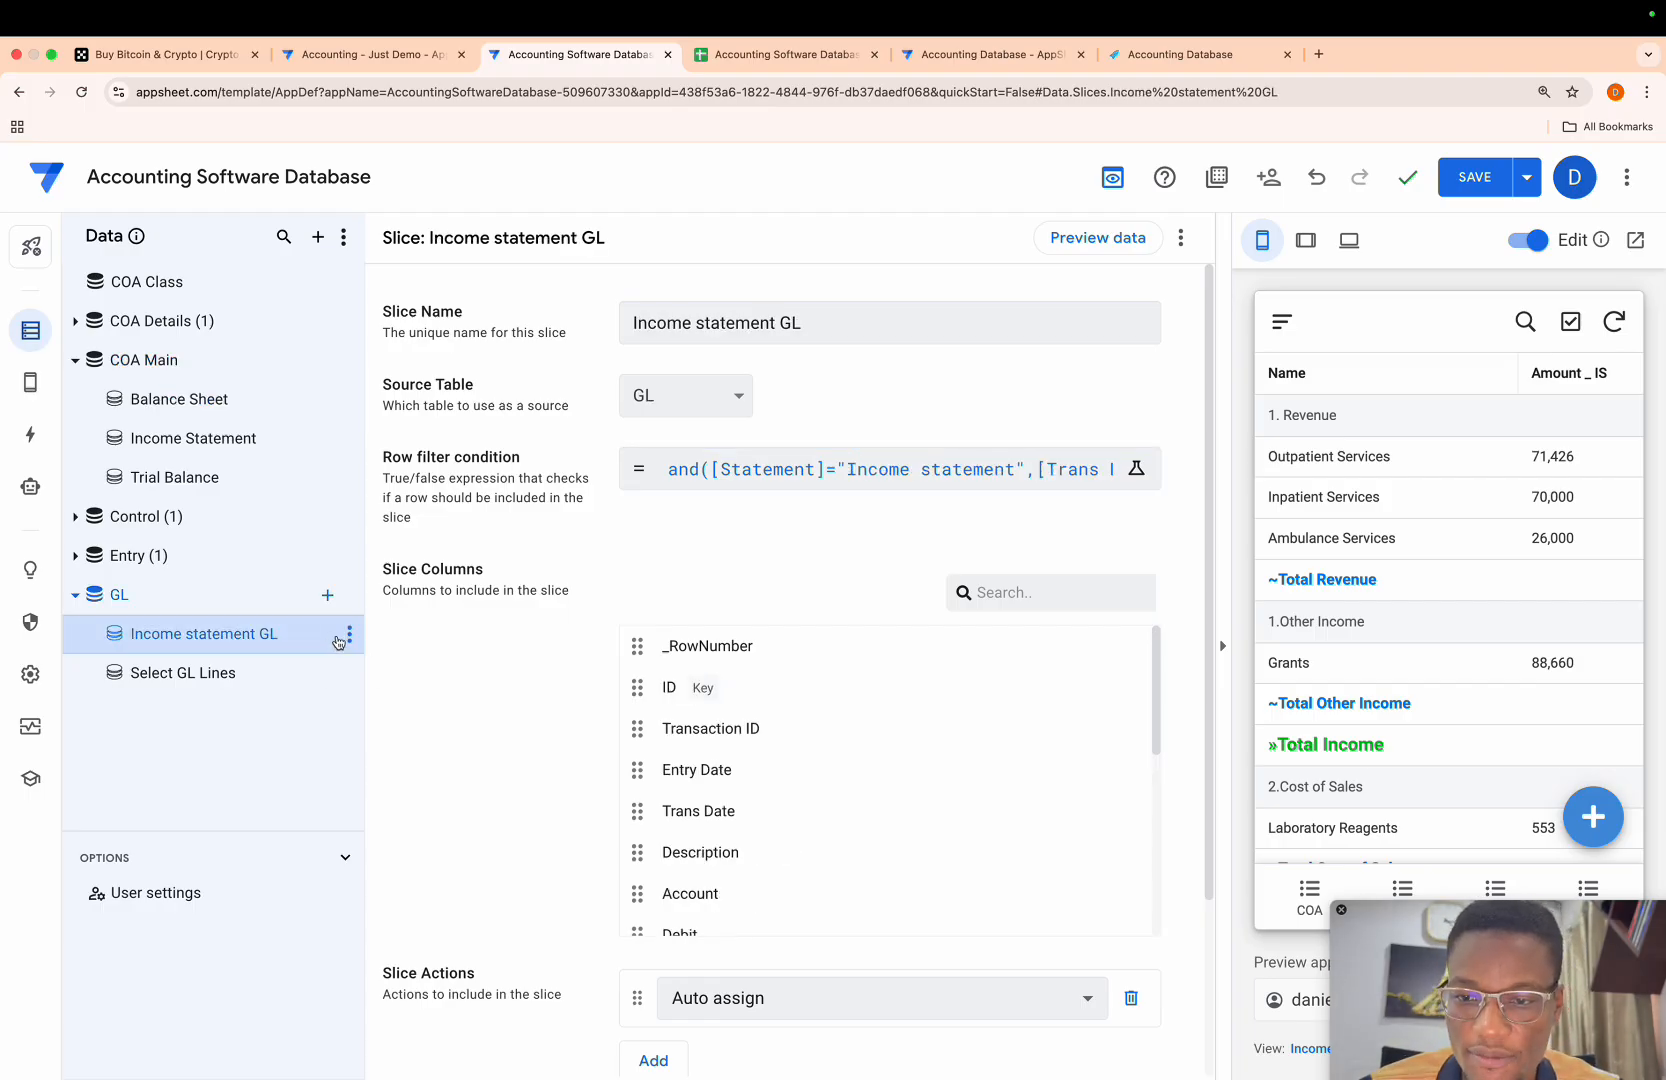
pyautogui.click(348, 644)
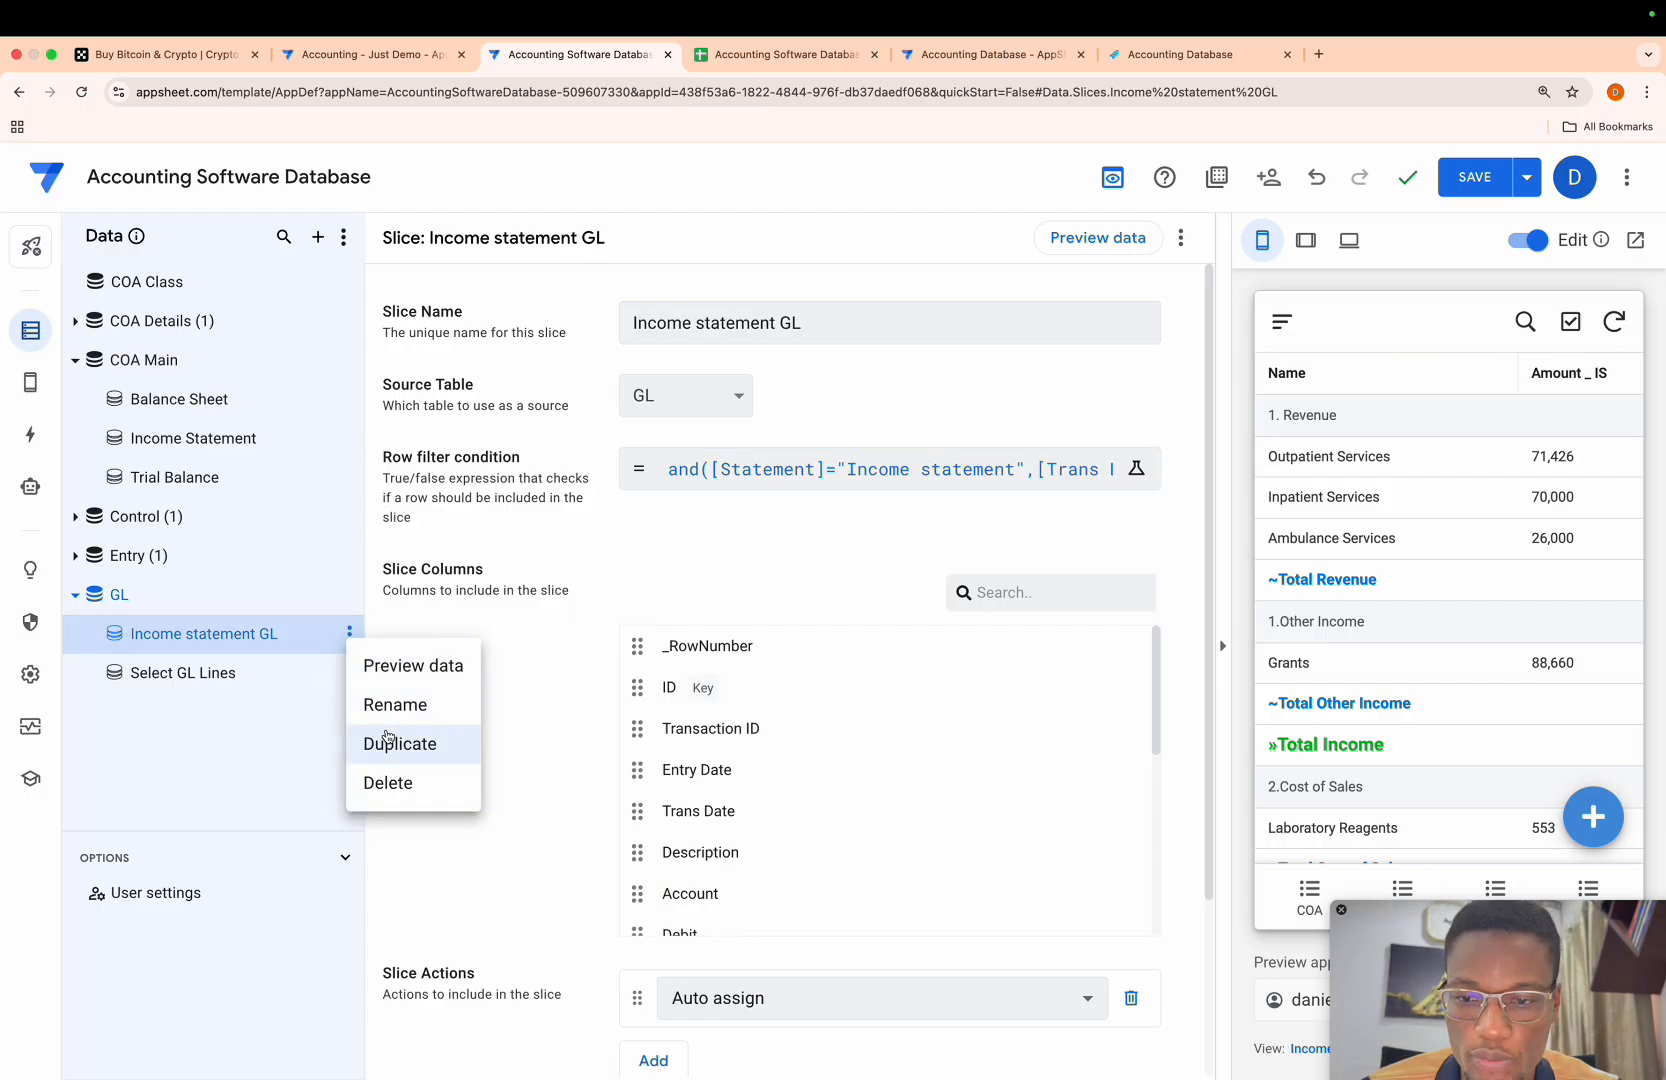
pyautogui.click(387, 740)
# - Change the duplicated GL slice's row filter so [Statement] must equal "Balance Sheet", and save the expression
pyautogui.click(752, 475)
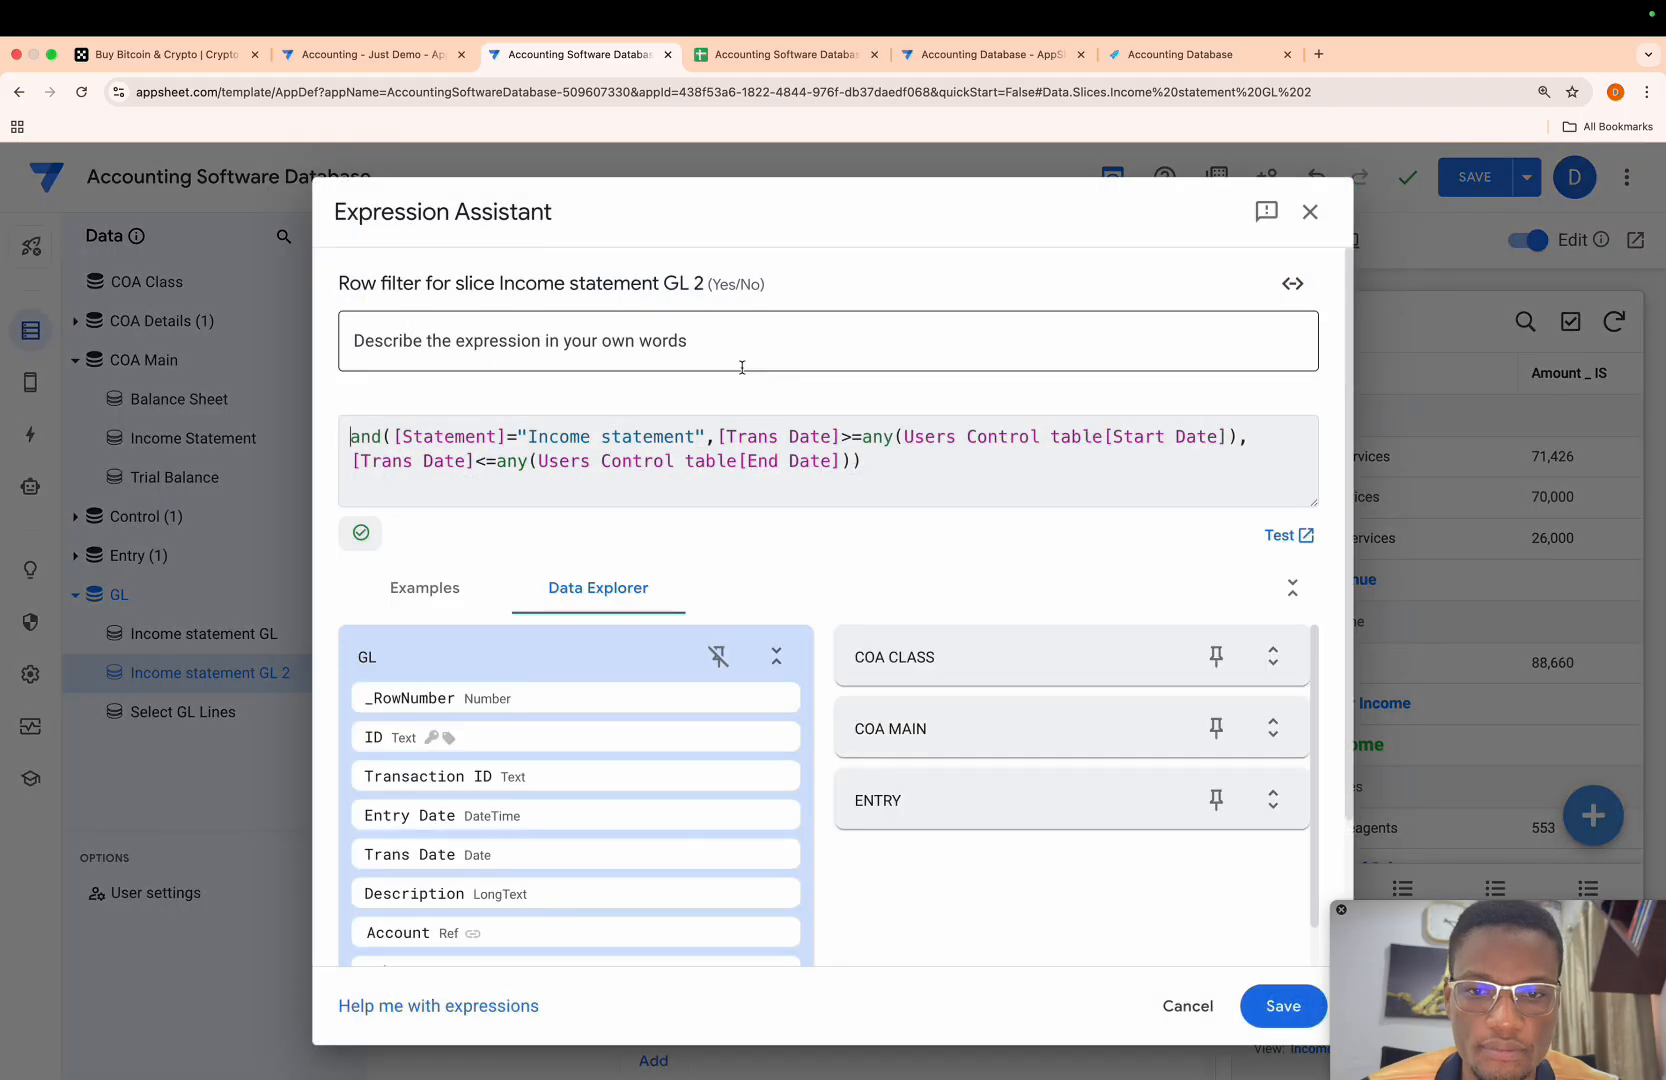
pyautogui.moveTo(694, 432); pyautogui.dragTo(533, 436)
pyautogui.press('BackSpace')
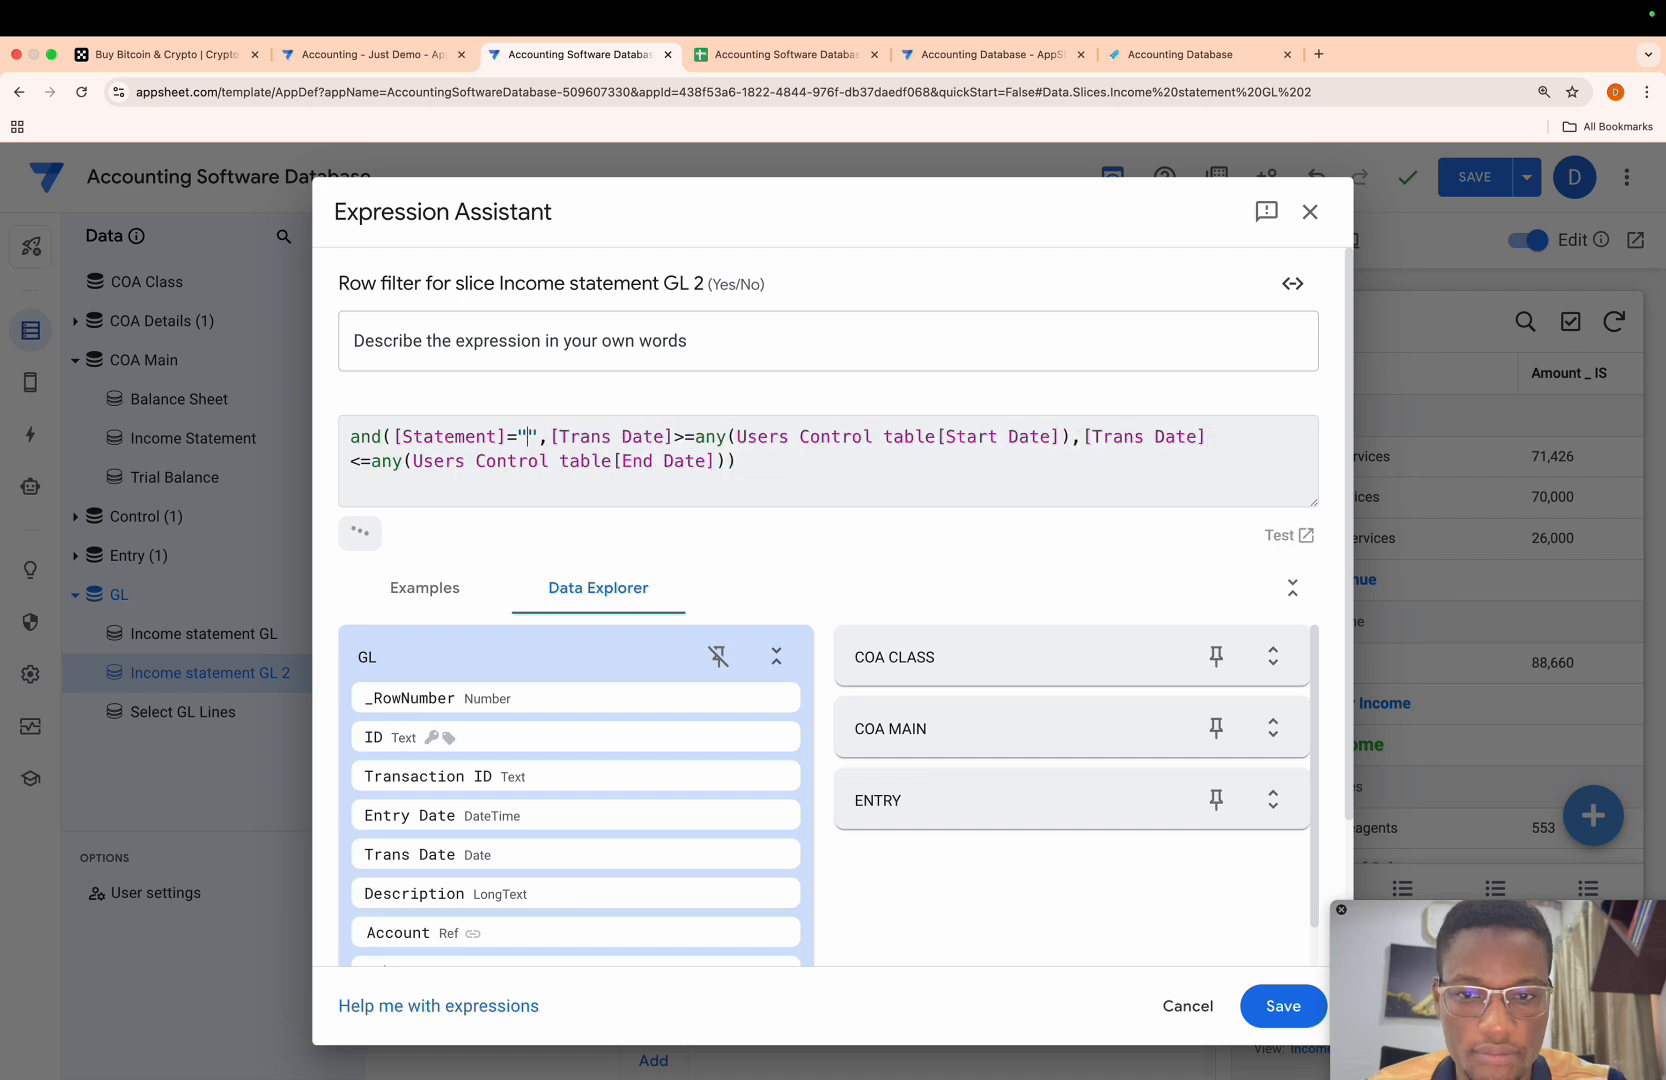
pyautogui.write('Blan')
pyautogui.press('BackSpace')
pyautogui.press('BackSpace')
pyautogui.press('BackSpace')
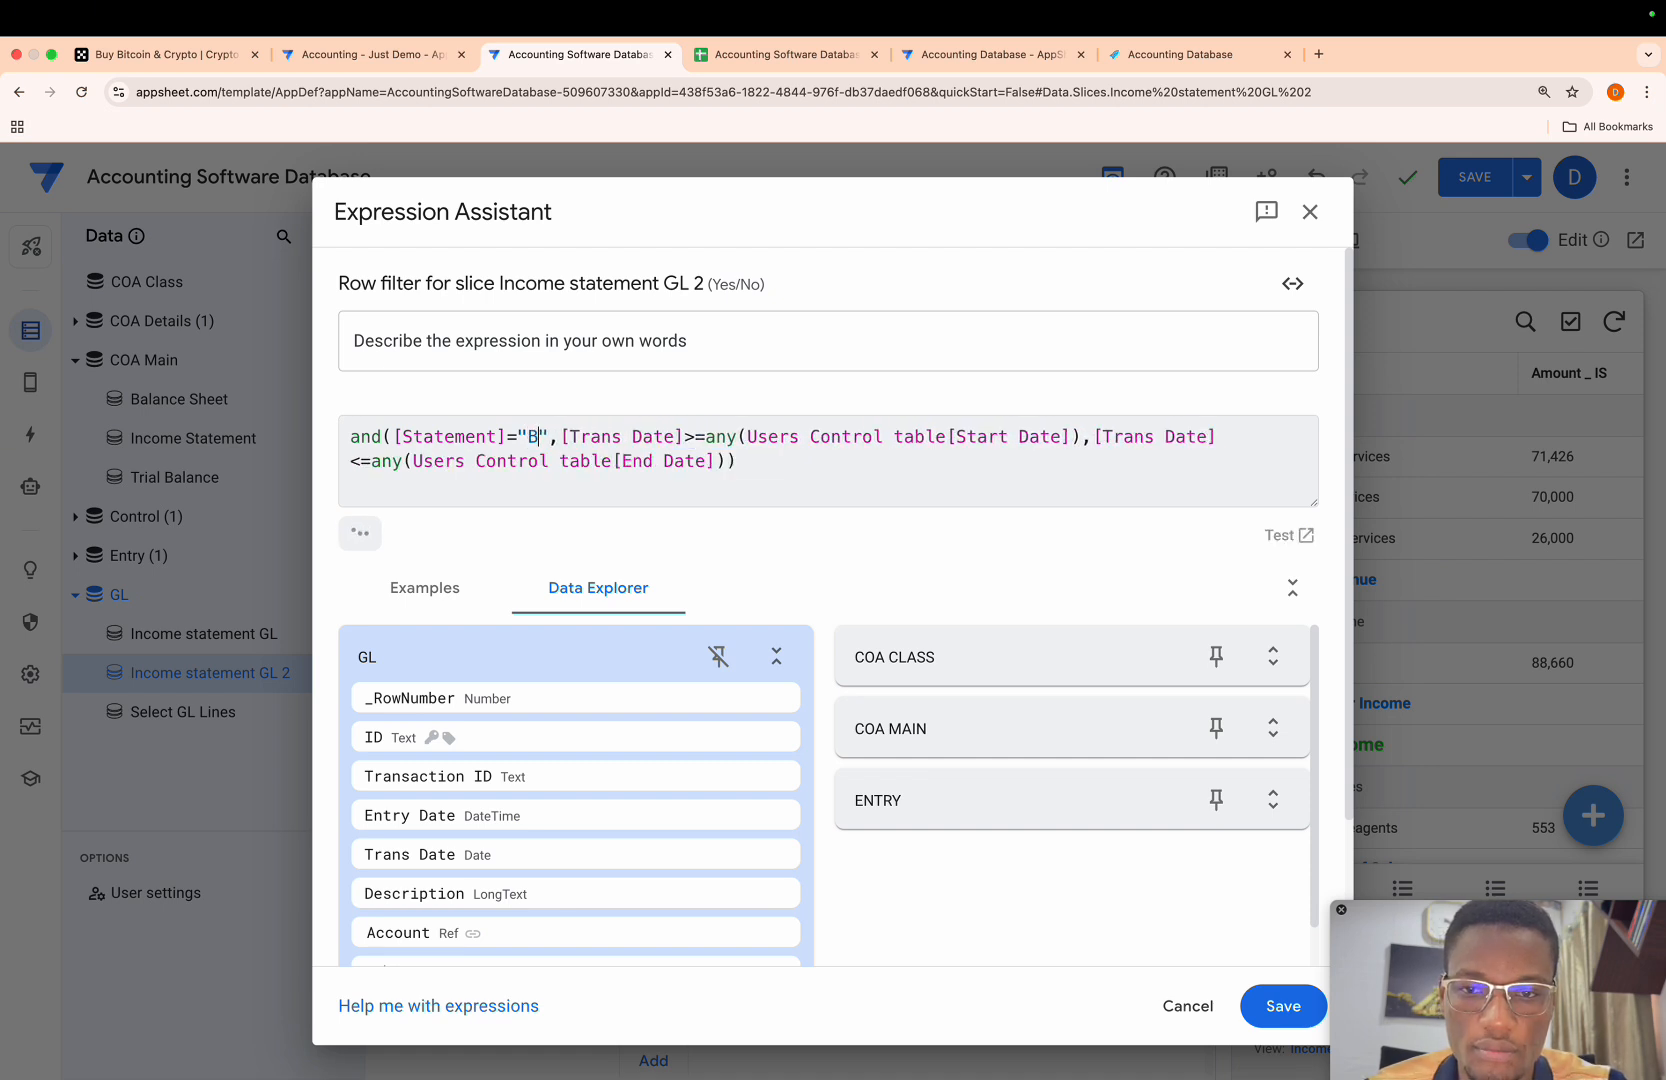
pyautogui.write('alance Sheet')
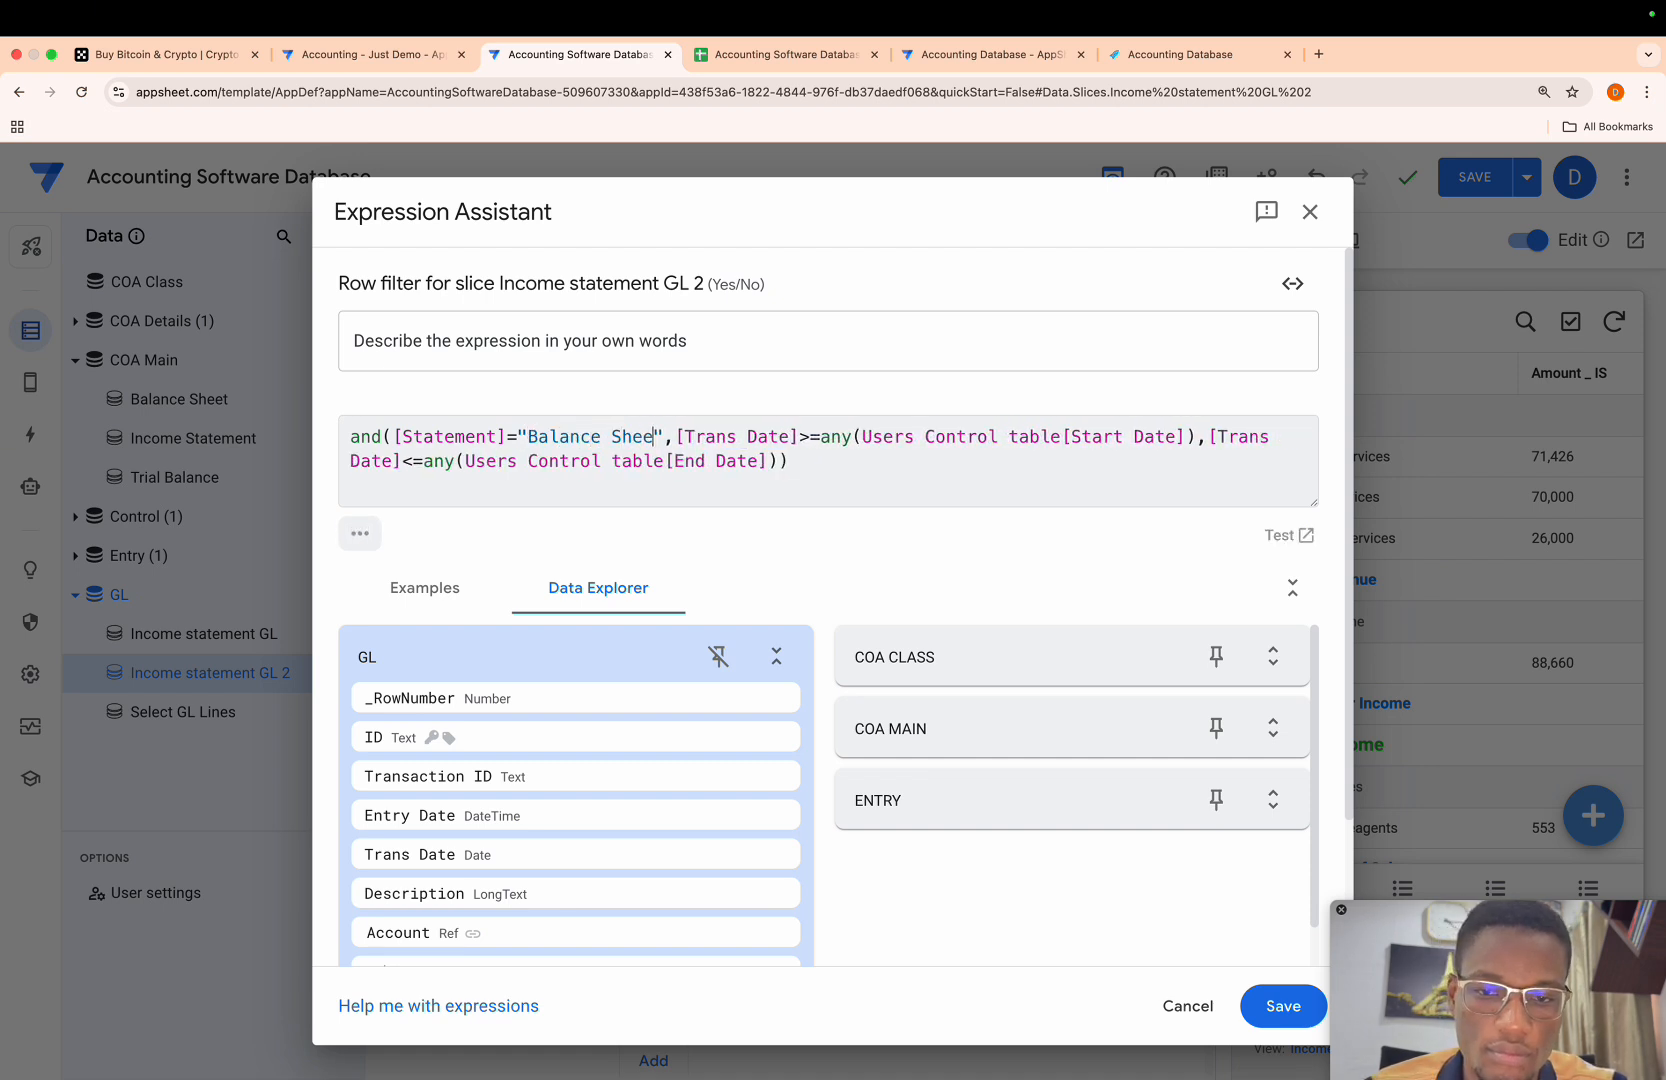
pyautogui.click(1270, 1006)
# - Rename the duplicated GL slice as Balance Sheet GL and save the app
pyautogui.click(848, 322)
pyautogui.moveTo(848, 322); pyautogui.dragTo(579, 333)
pyautogui.press('BackSpace')
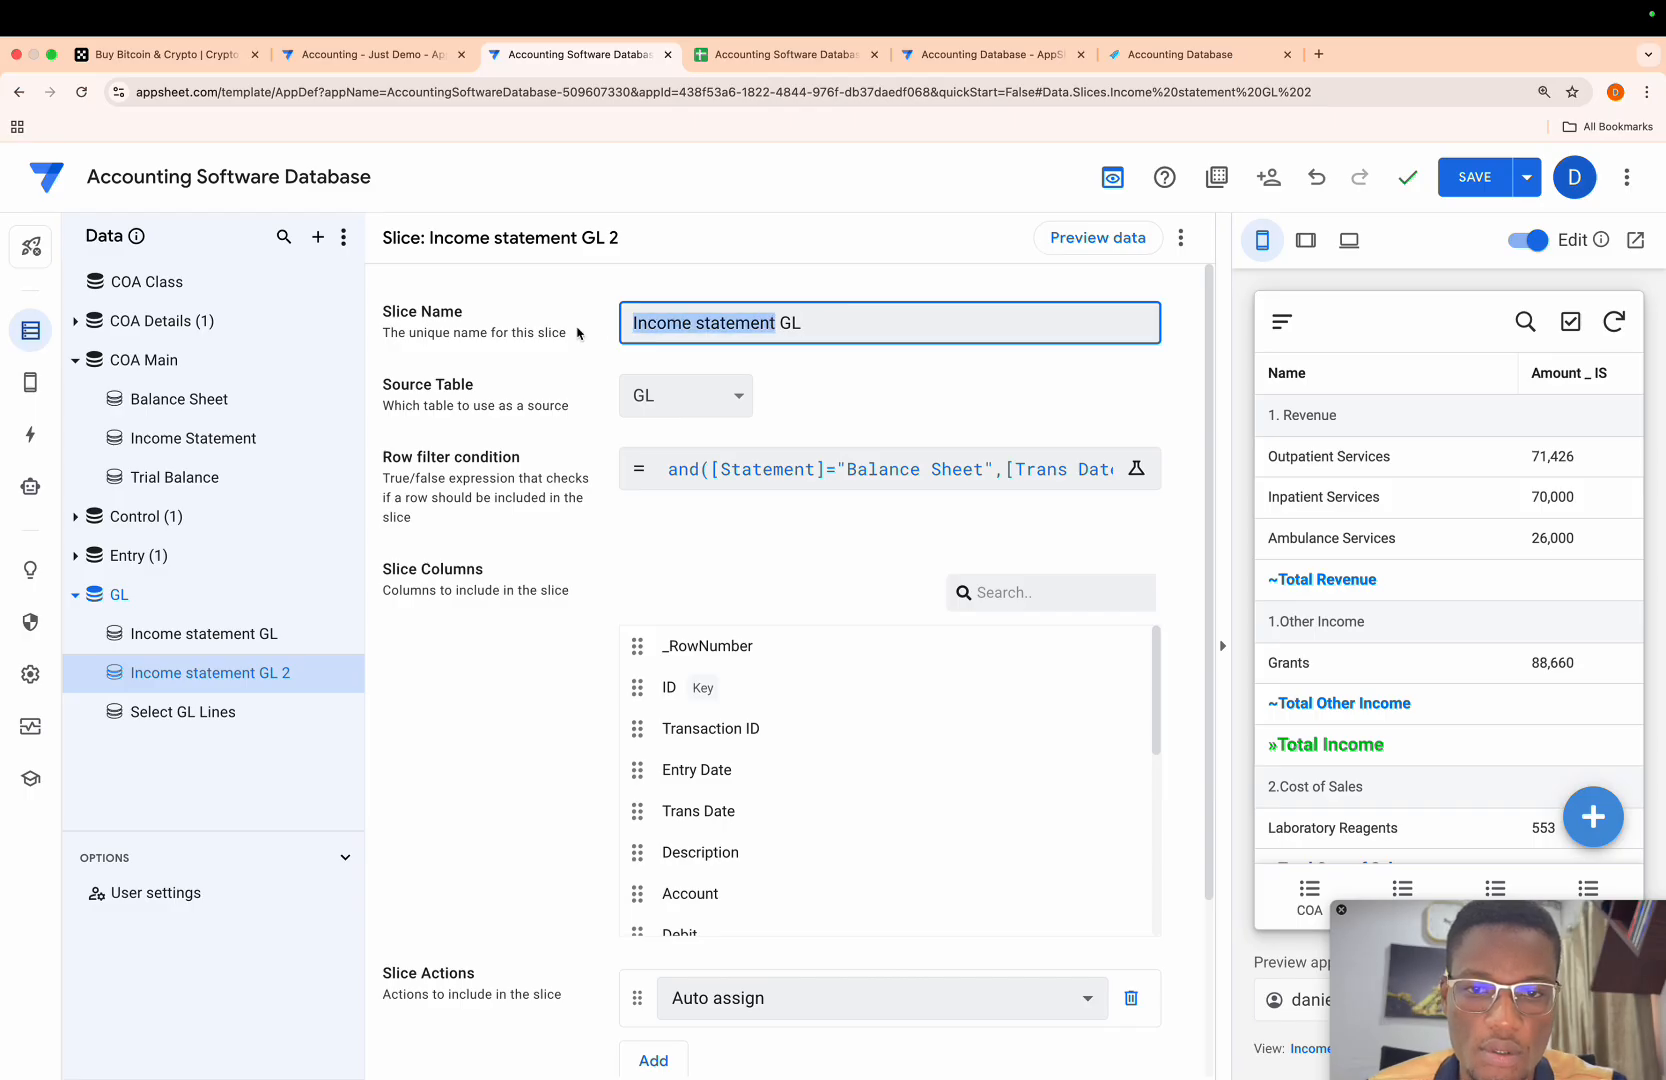
pyautogui.press('BackSpace')
pyautogui.write('Blanc')
pyautogui.press('BackSpace')
pyautogui.press('BackSpace')
pyautogui.press('BackSpace')
pyautogui.press('BackSpace')
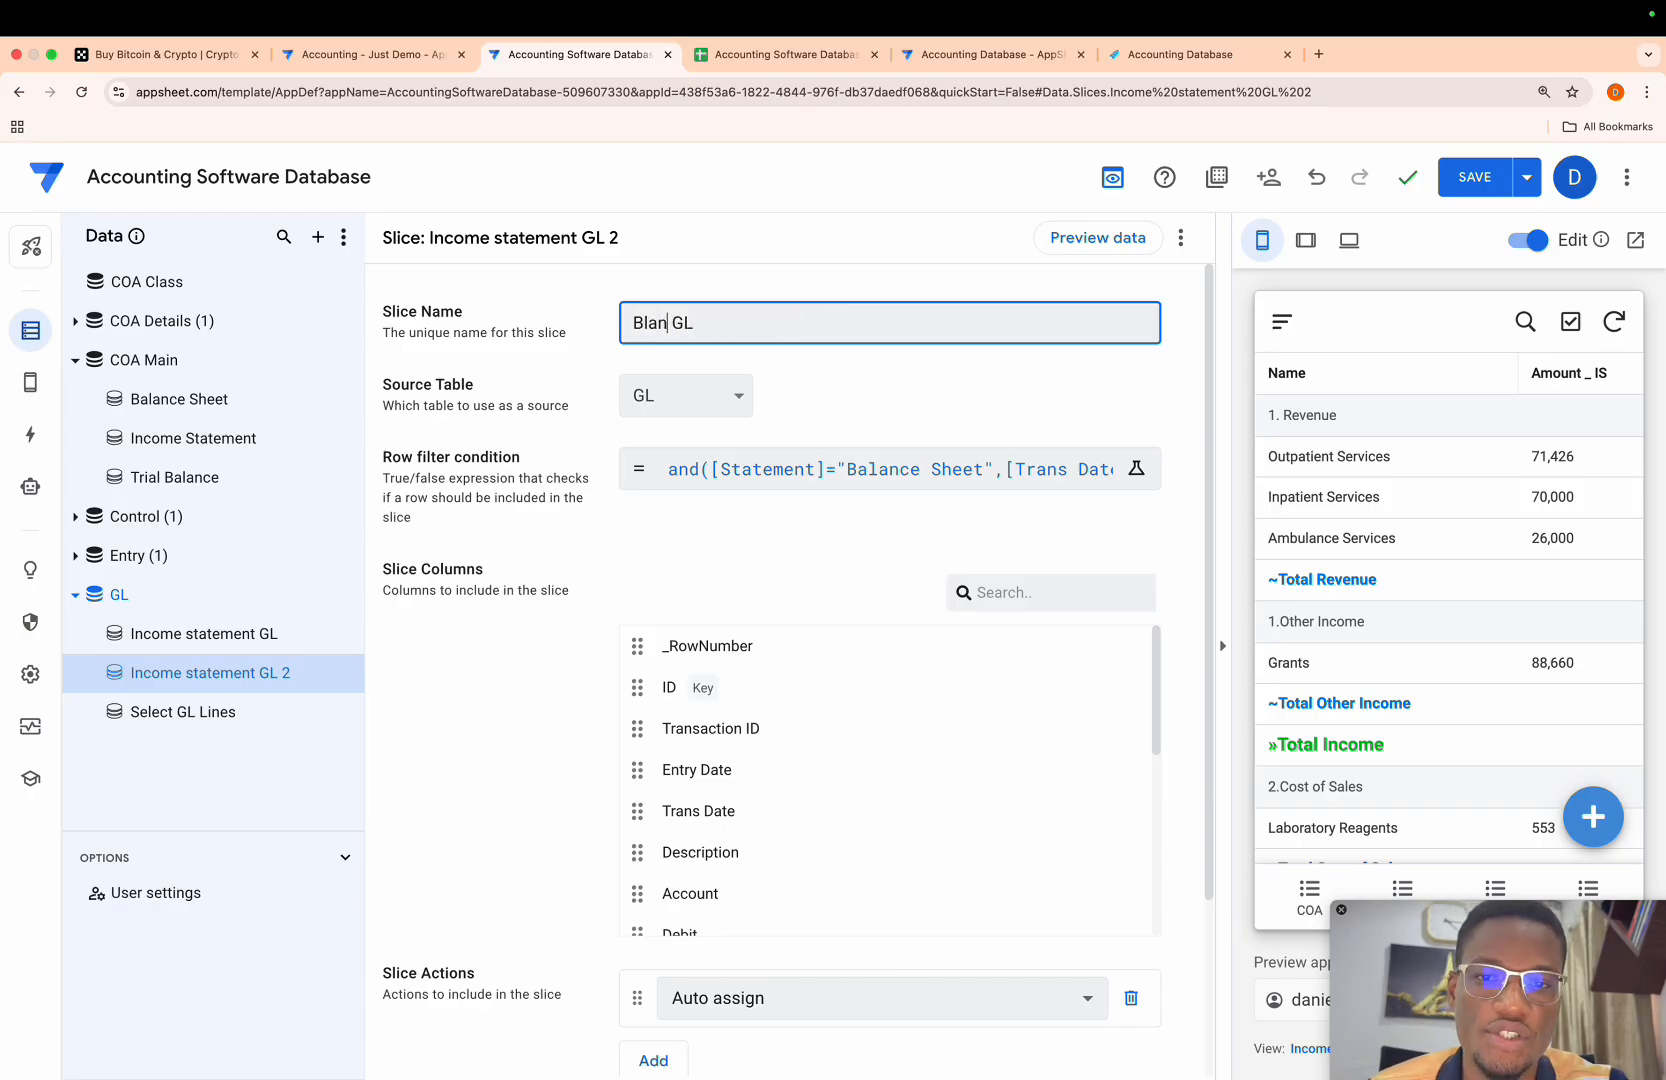
pyautogui.write('alance Shee')
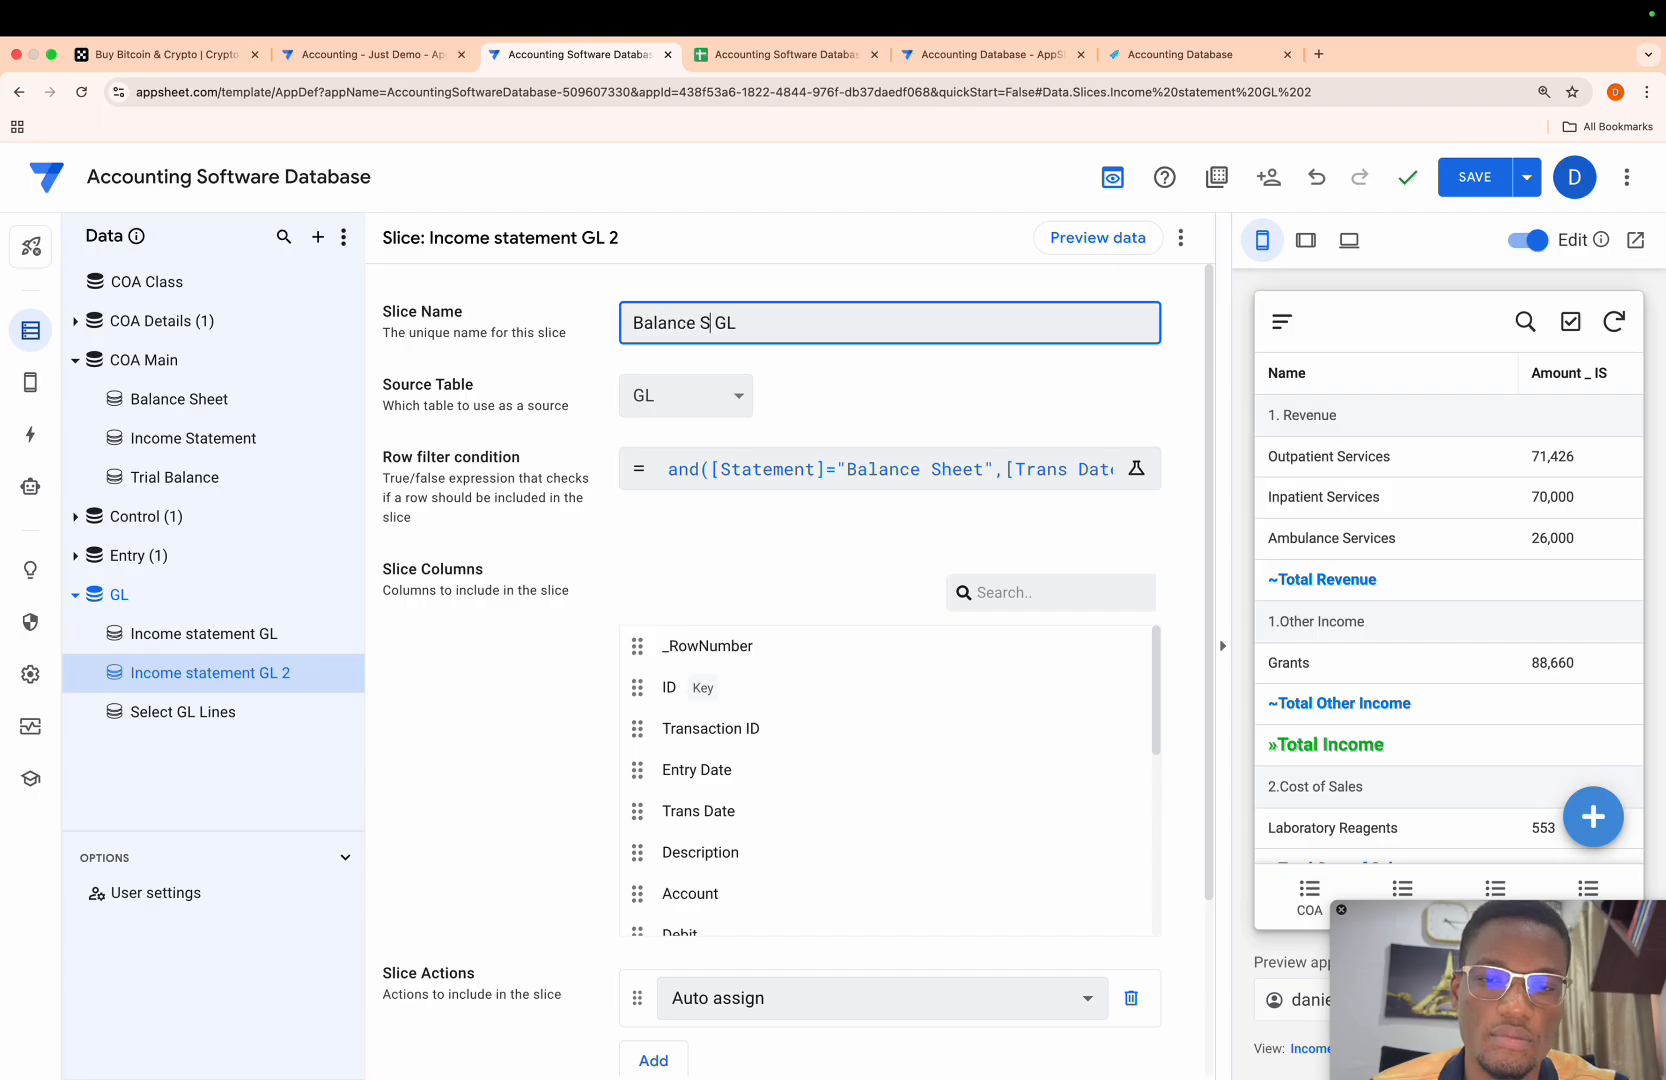
pyautogui.write('t')
pyautogui.click(875, 385)
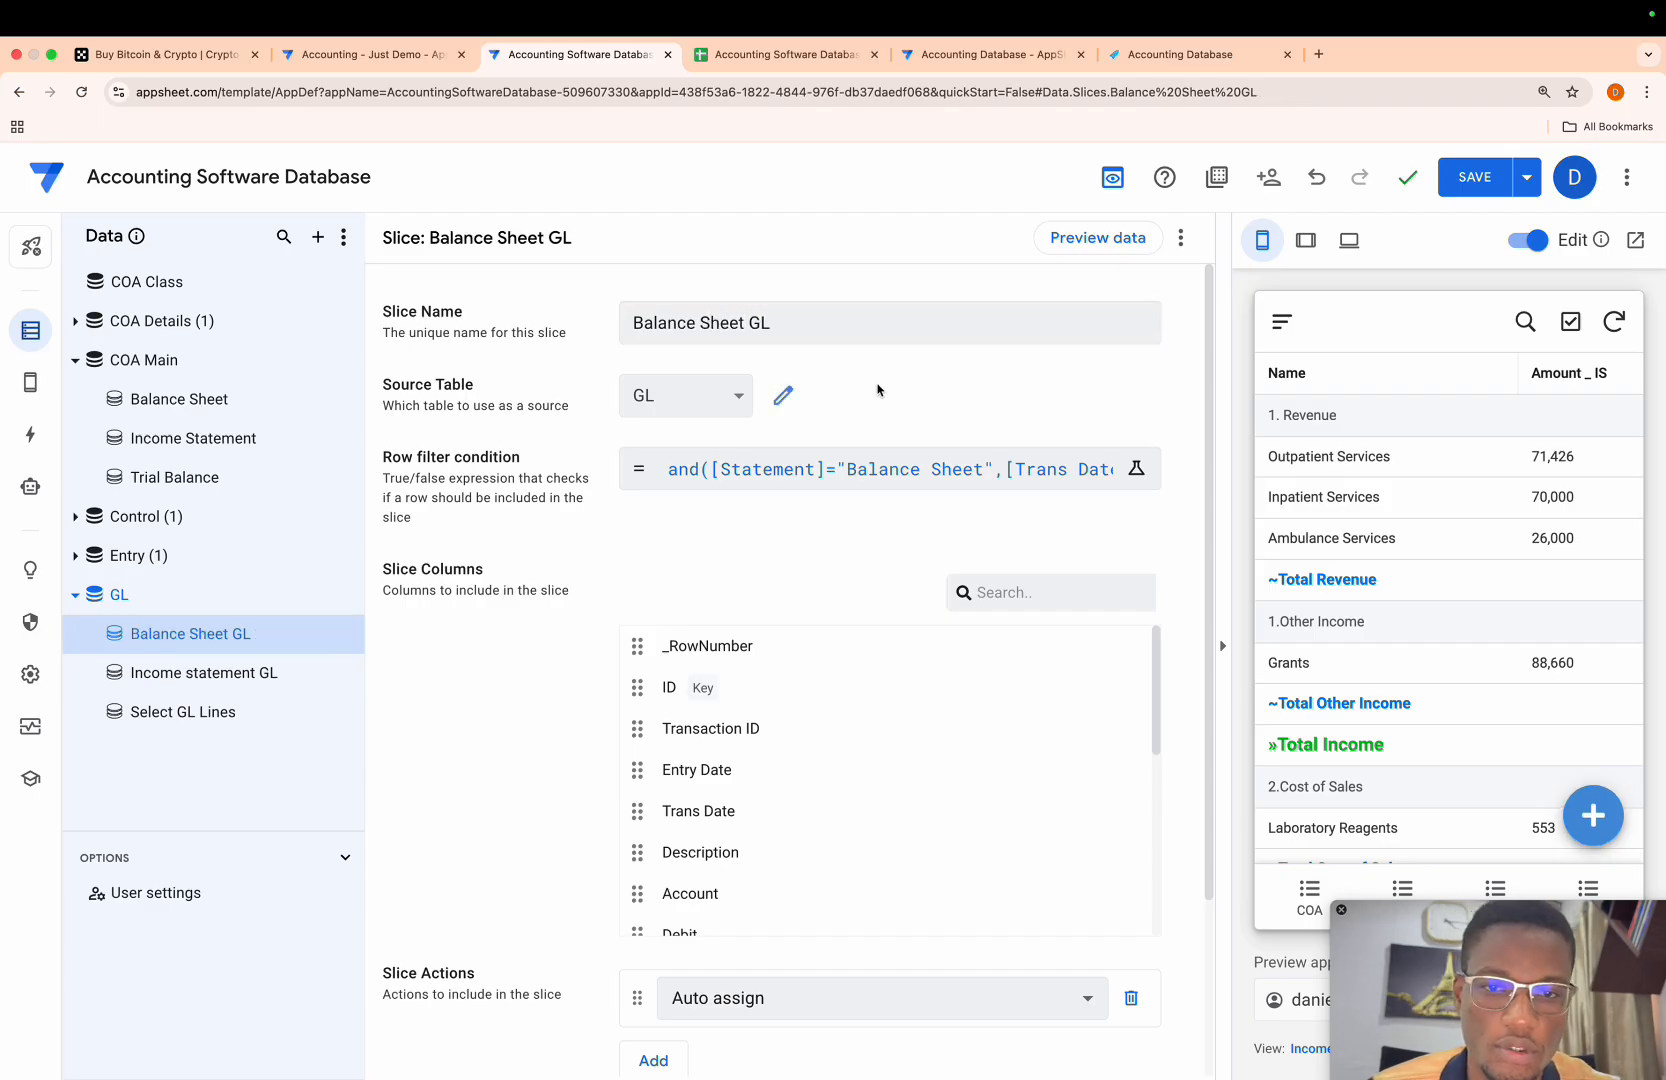
pyautogui.click(1474, 179)
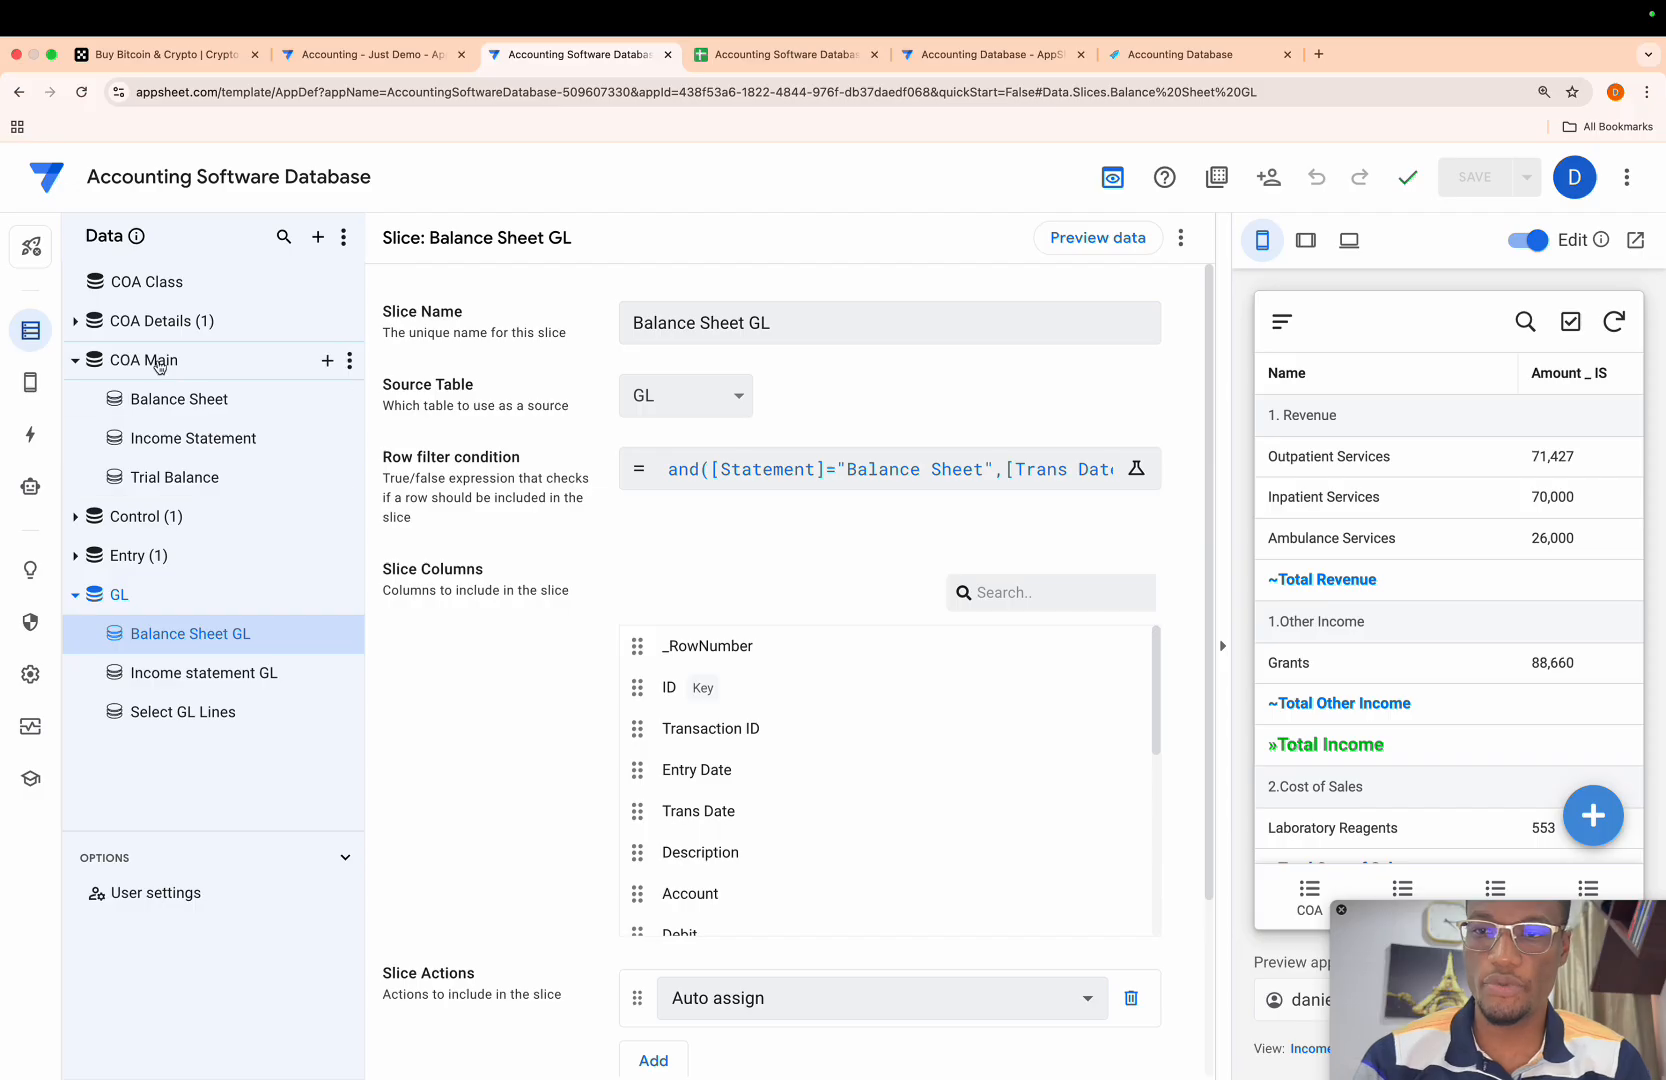
# - Copy the full REF_ROWS app formula of the Related Income statement column in the COA Main table
pyautogui.click(150, 359)
pyautogui.scroll(-3, 630, 590)
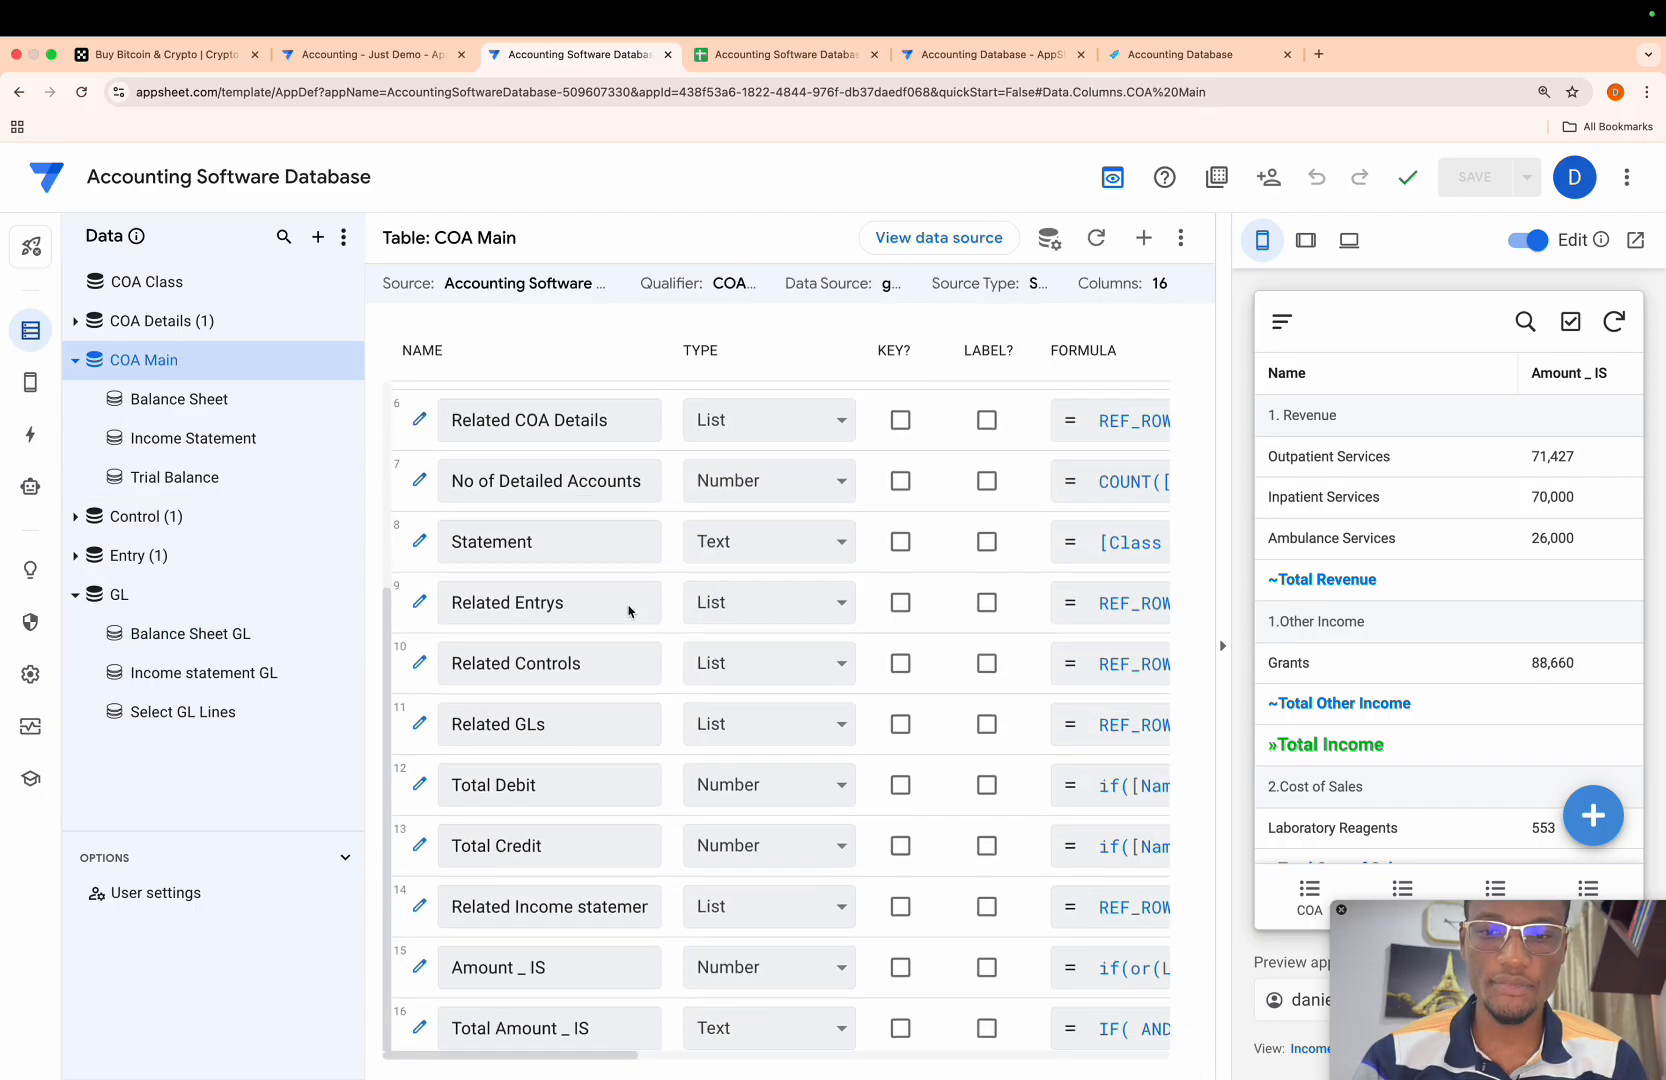
pyautogui.click(605, 911)
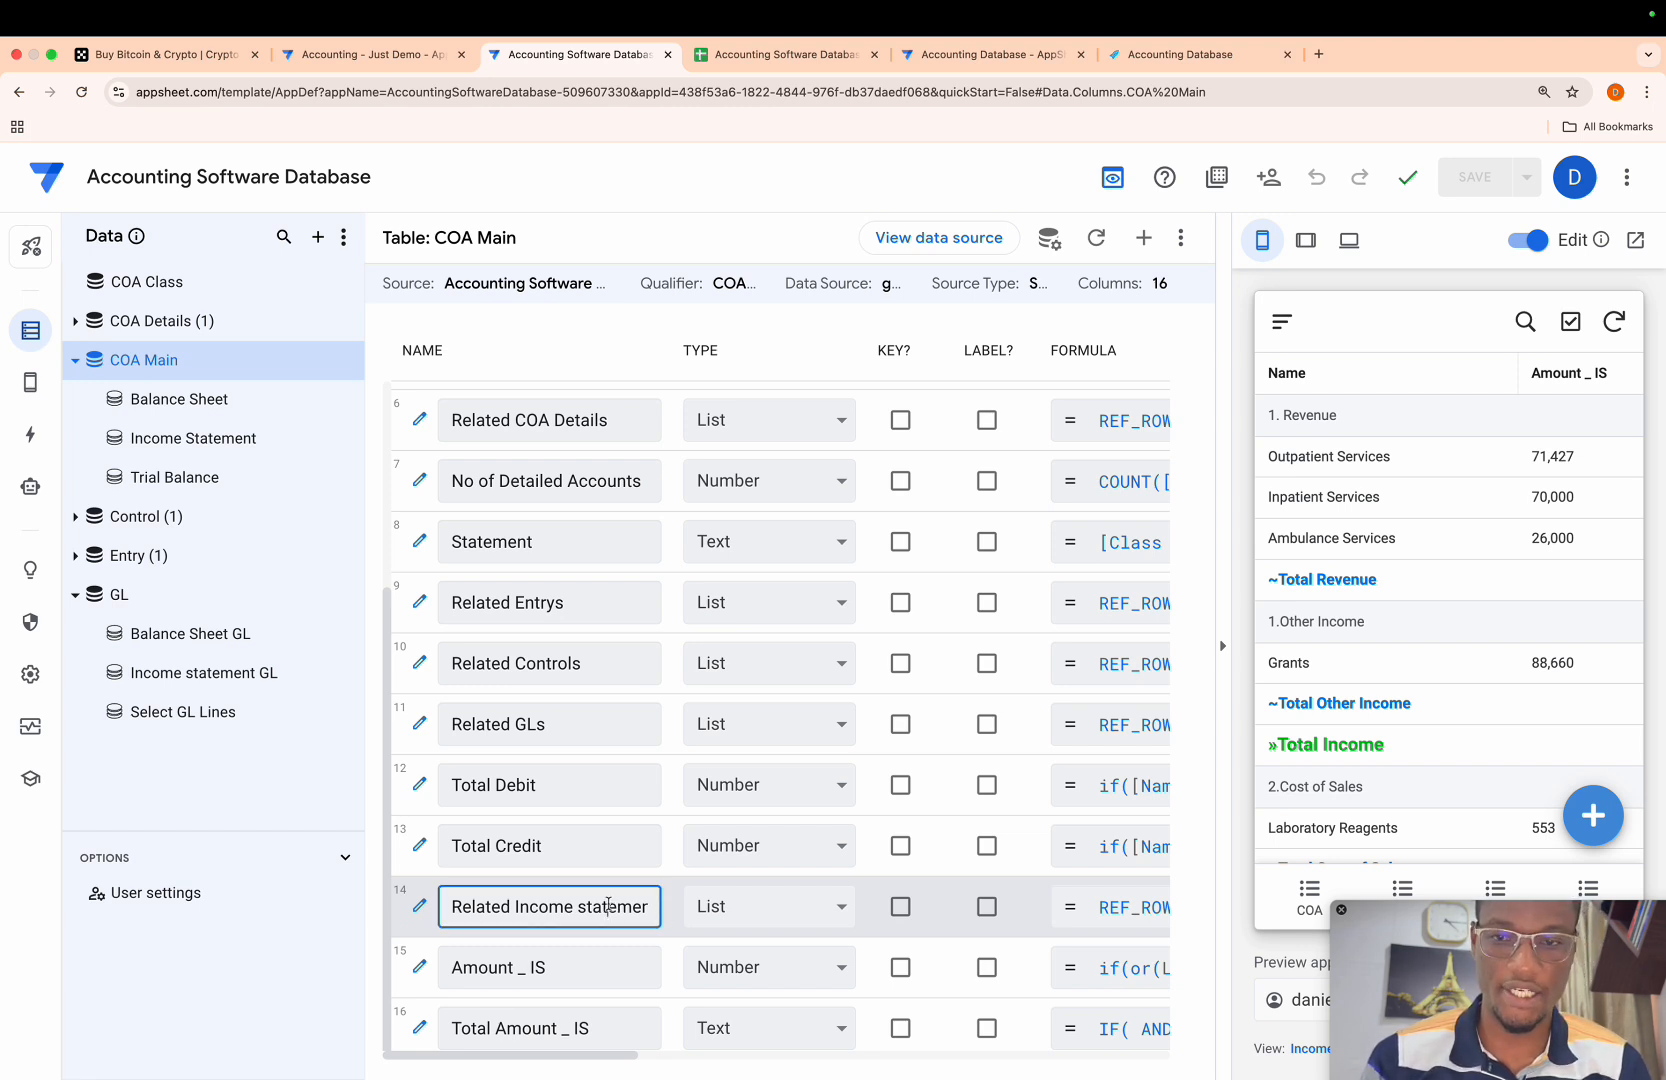
pyautogui.press('Right')
pyautogui.press('Right')
pyautogui.press('Right')
pyautogui.press('Right')
pyautogui.press('Right')
pyautogui.press('Home')
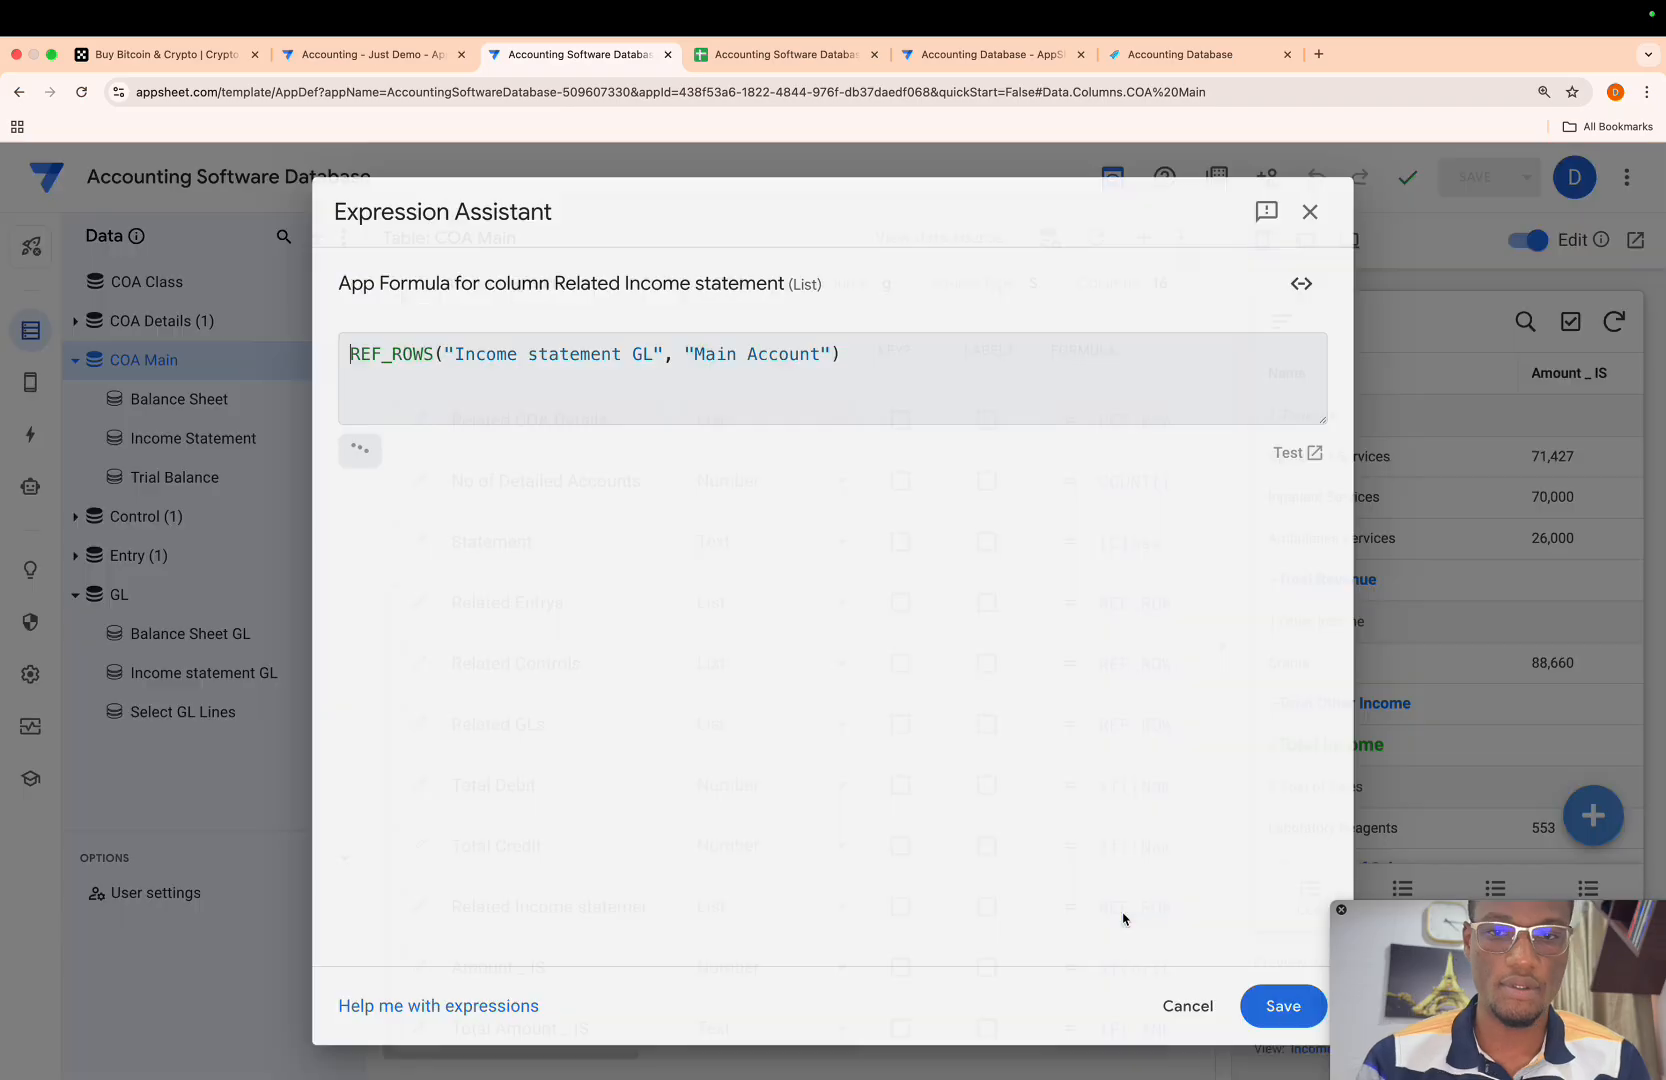
pyautogui.click(1122, 918)
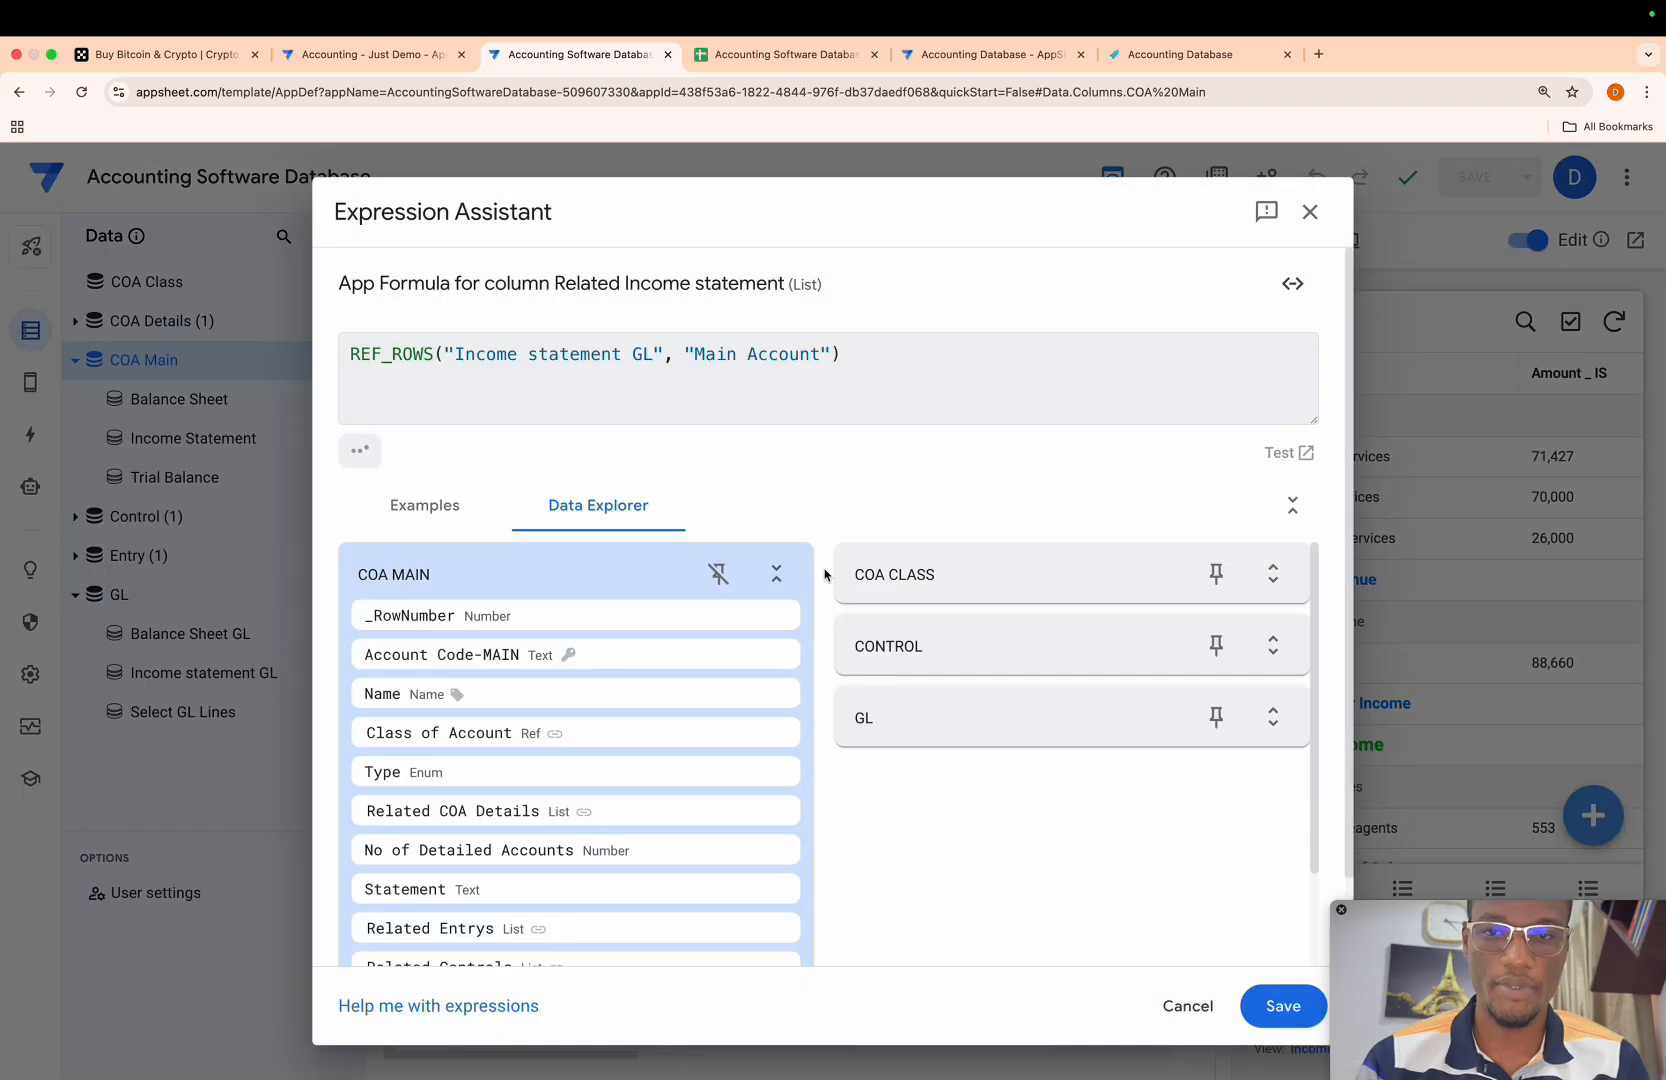
pyautogui.hotkey('ctrl', 'a')
pyautogui.hotkey('ctrl', 'c')
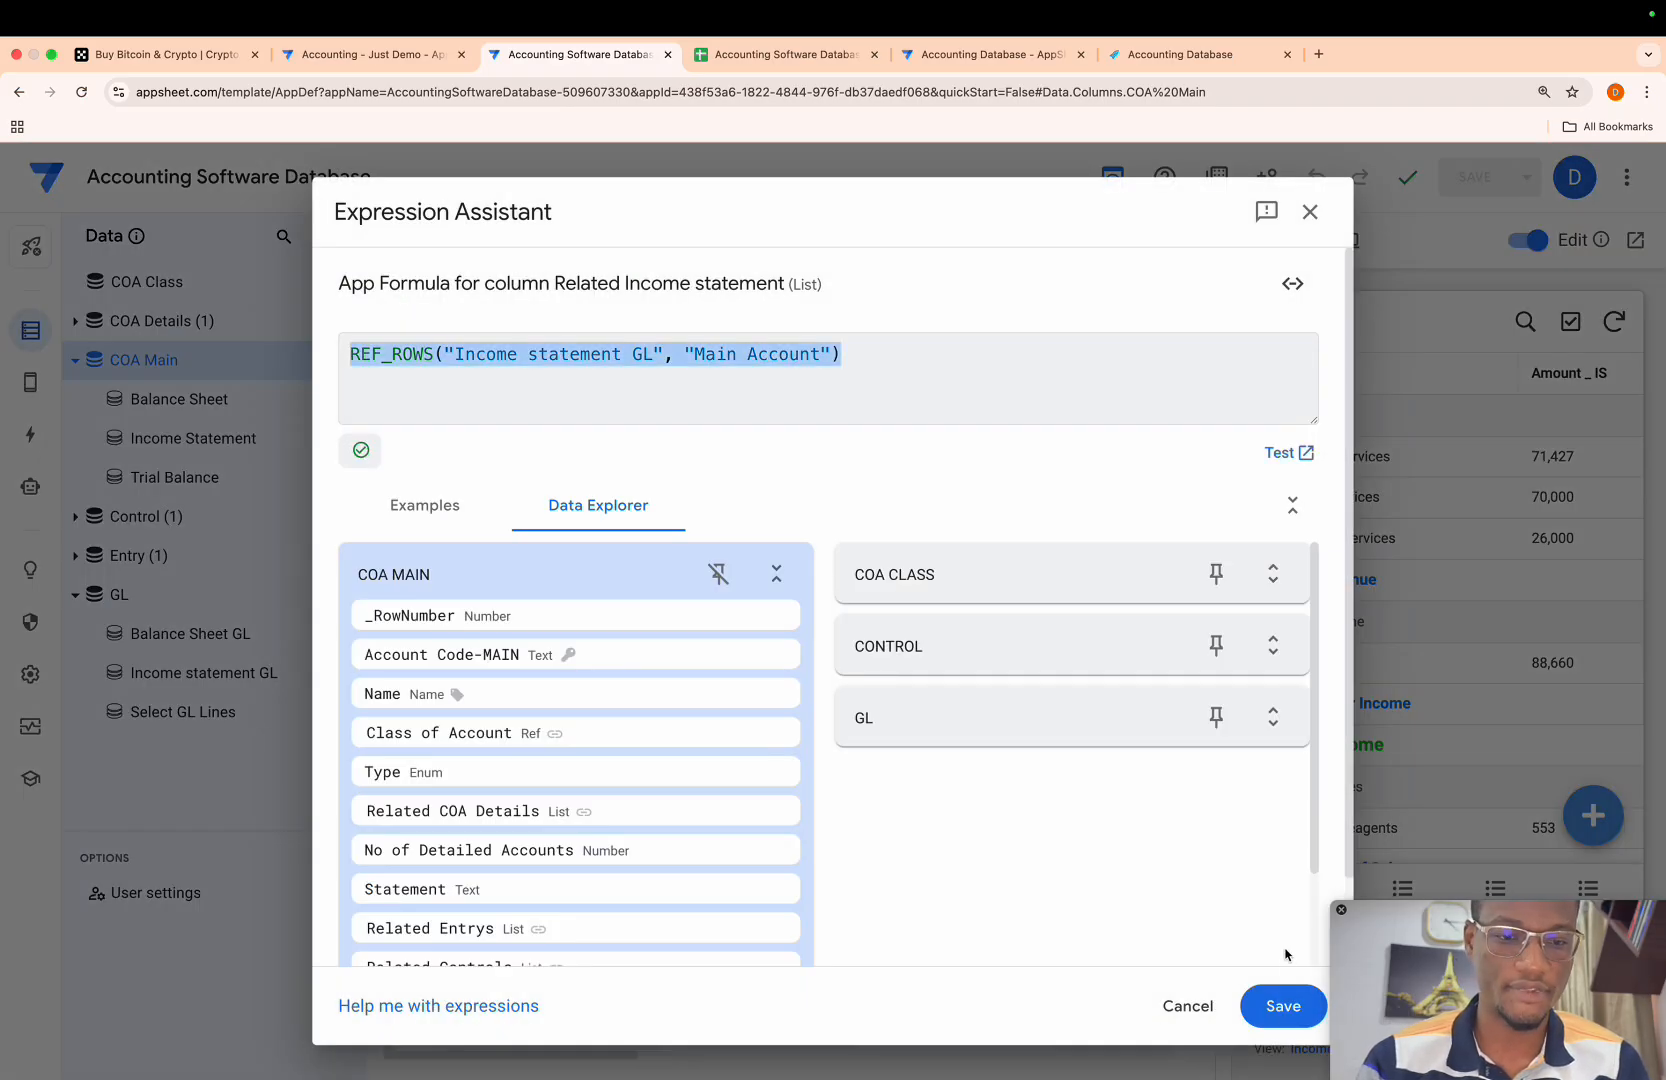
pyautogui.click(1283, 1005)
# - Add a virtual column to the COA Main table and name it Related Balance Sheet GL
pyautogui.hscroll(-3, 855, 950)
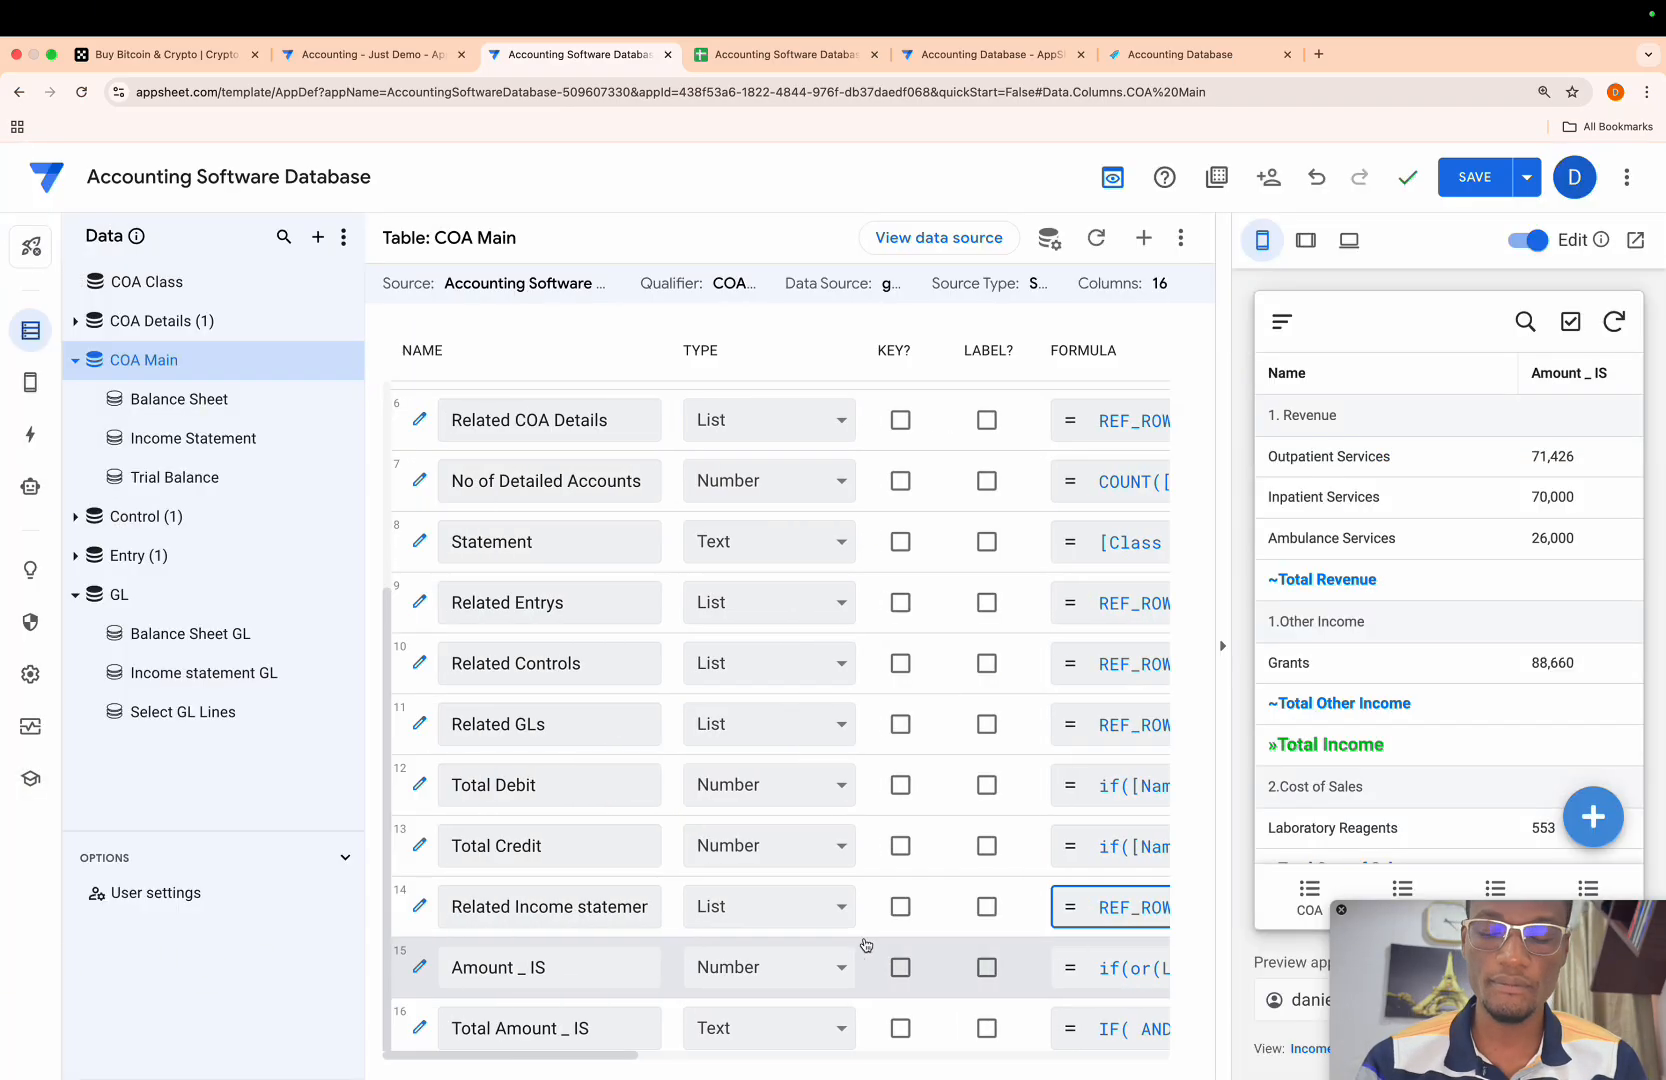
pyautogui.click(1143, 237)
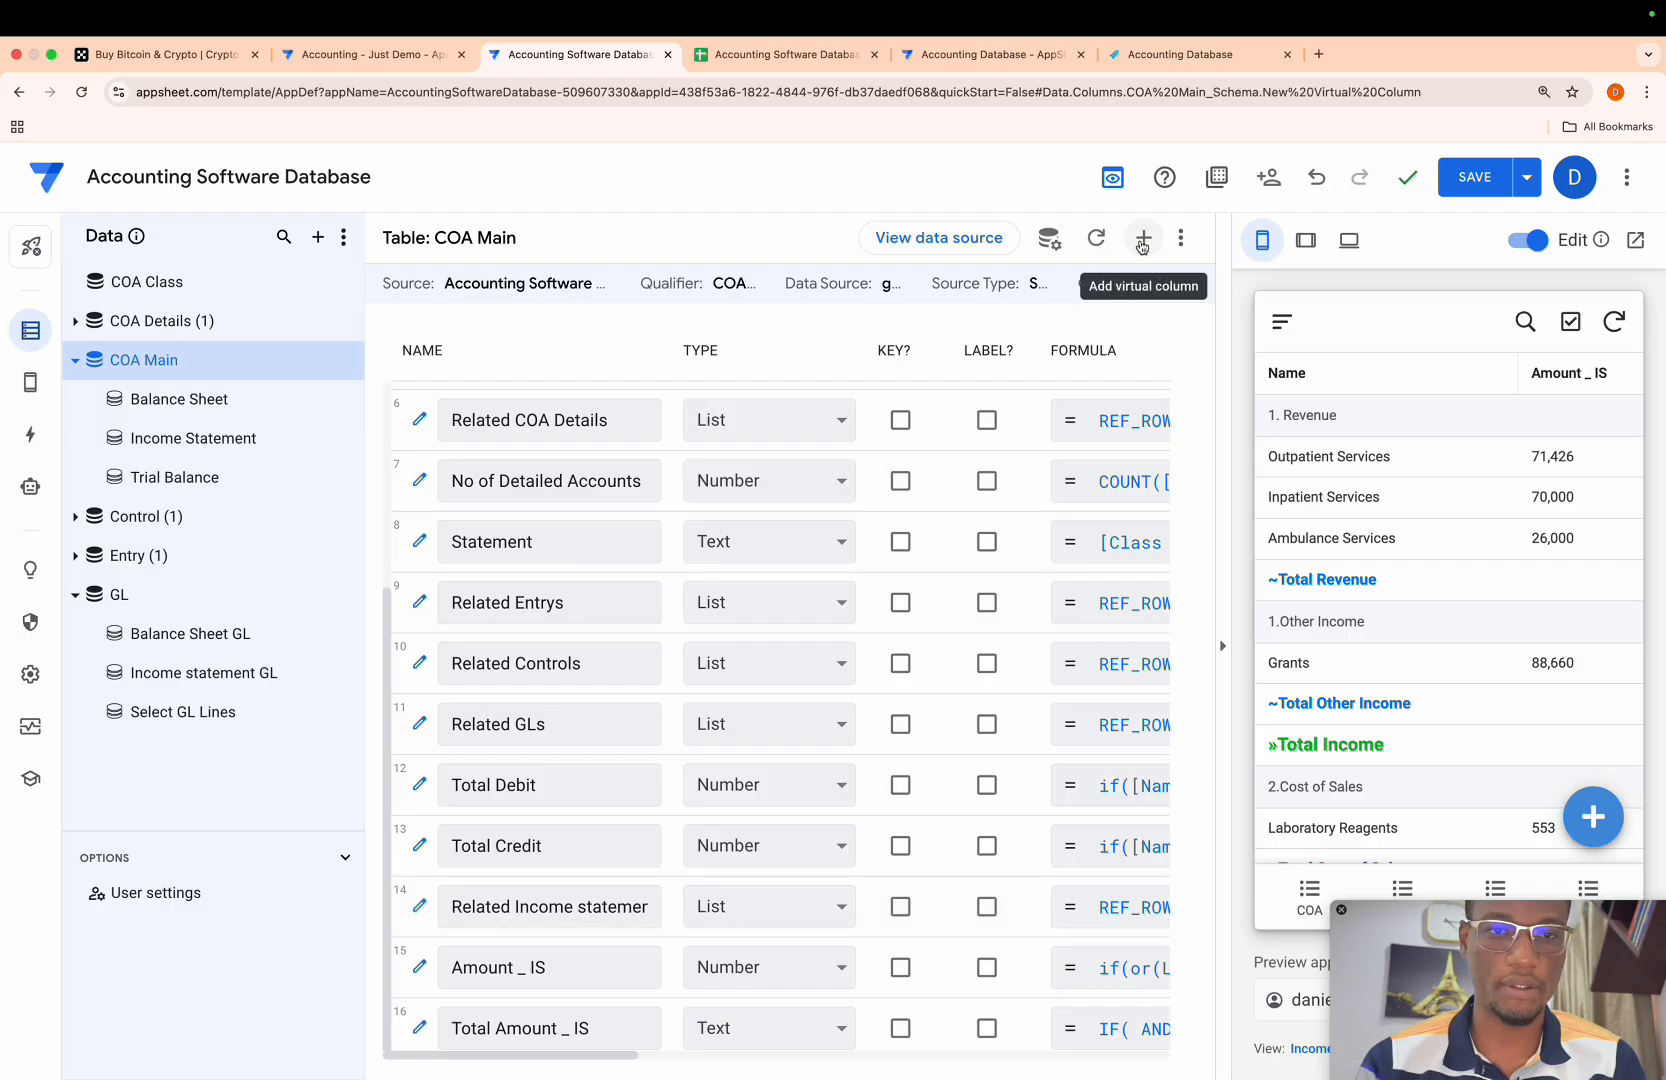
pyautogui.click(858, 354)
pyautogui.moveTo(858, 354); pyautogui.dragTo(546, 310)
pyautogui.press('BackSpace')
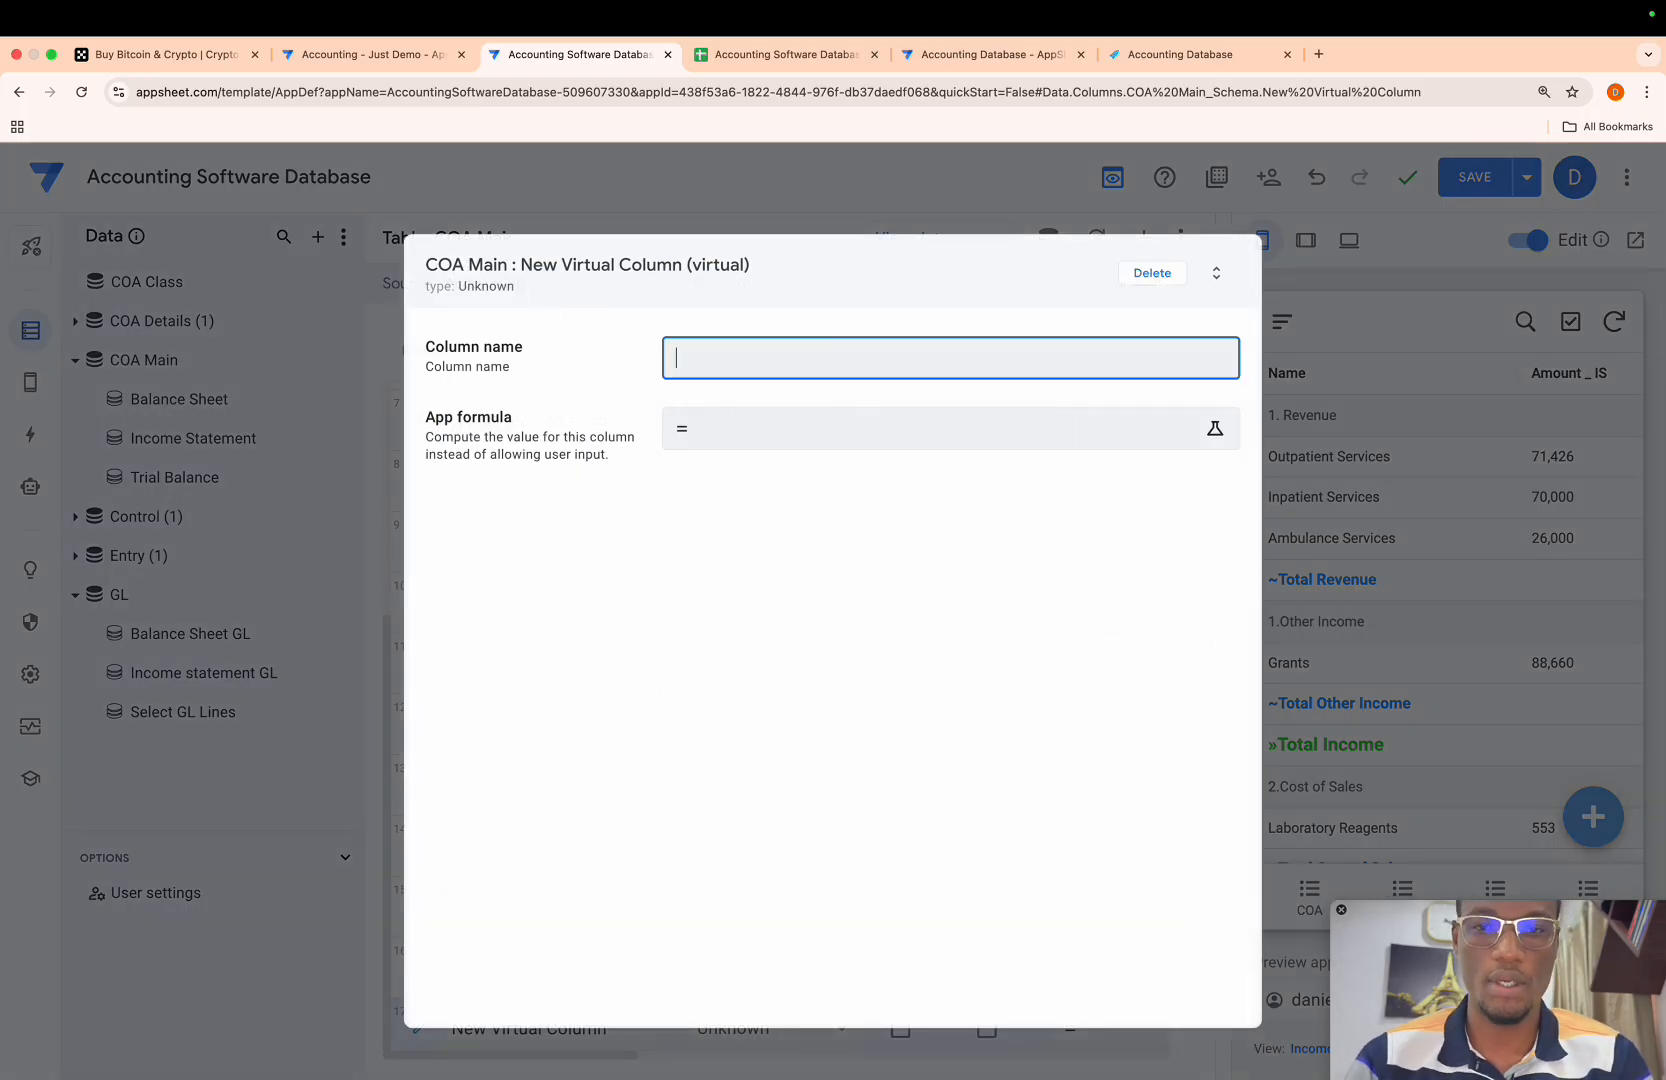
pyautogui.write('Relate')
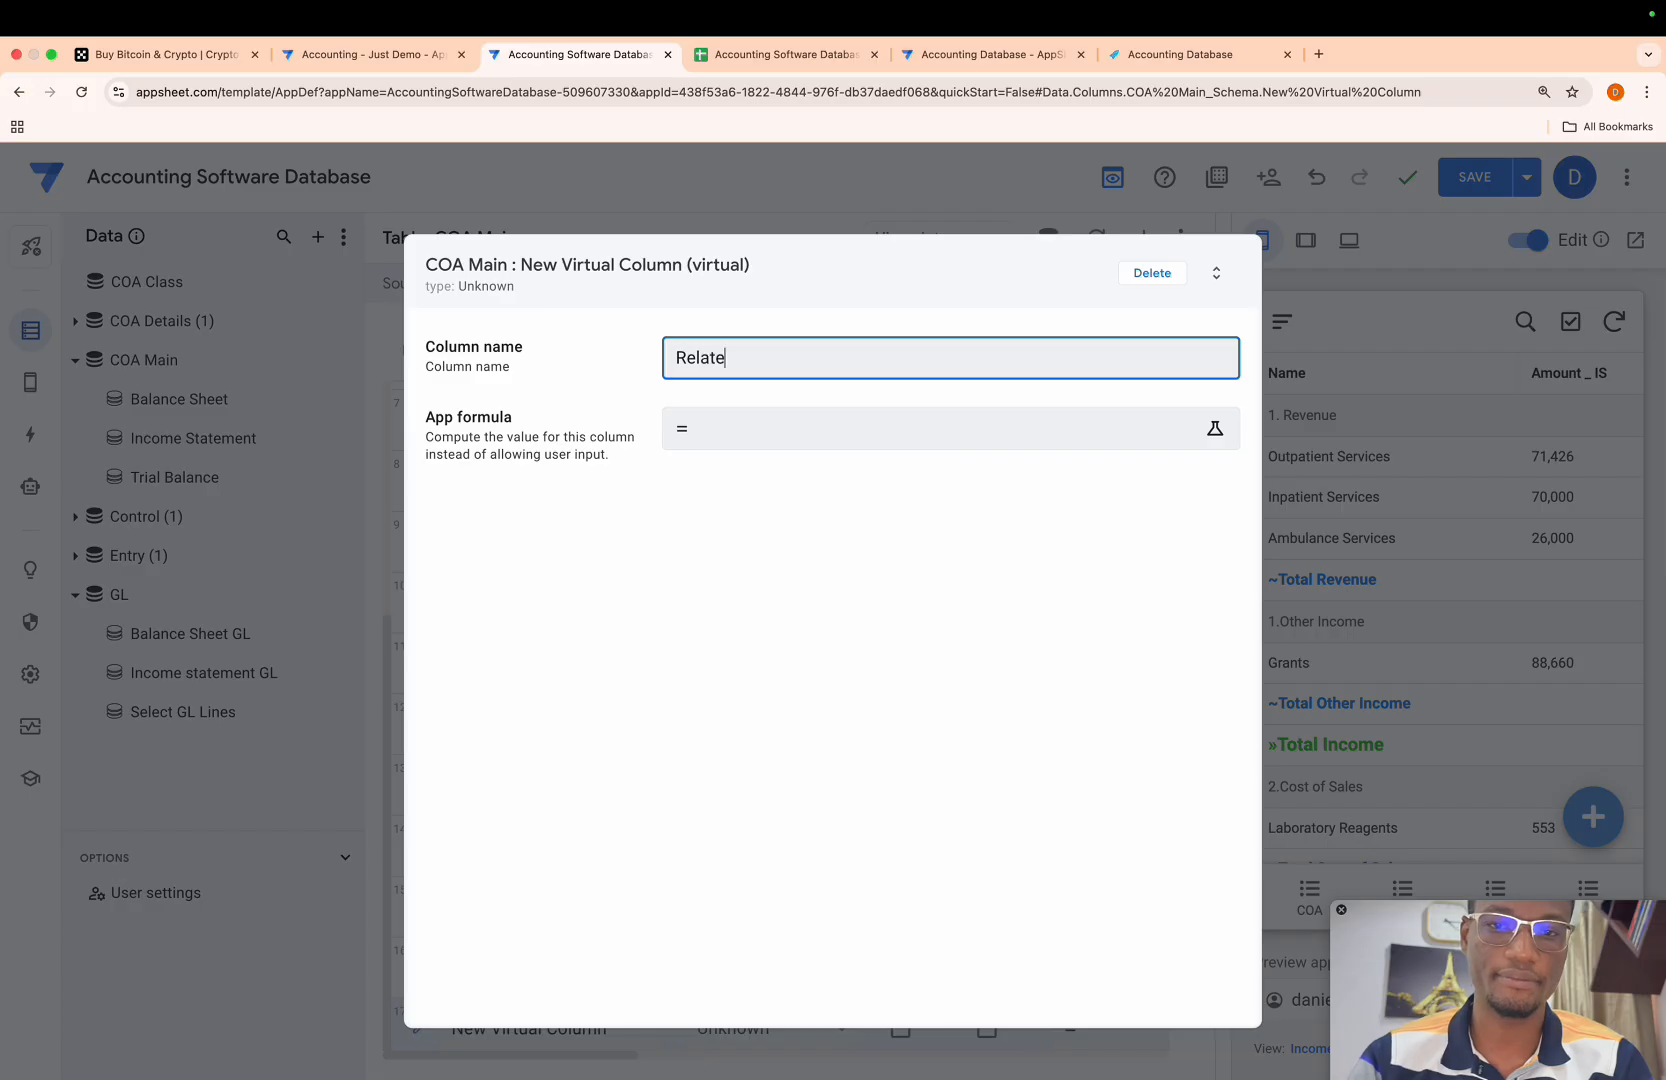
pyautogui.write('d Balance')
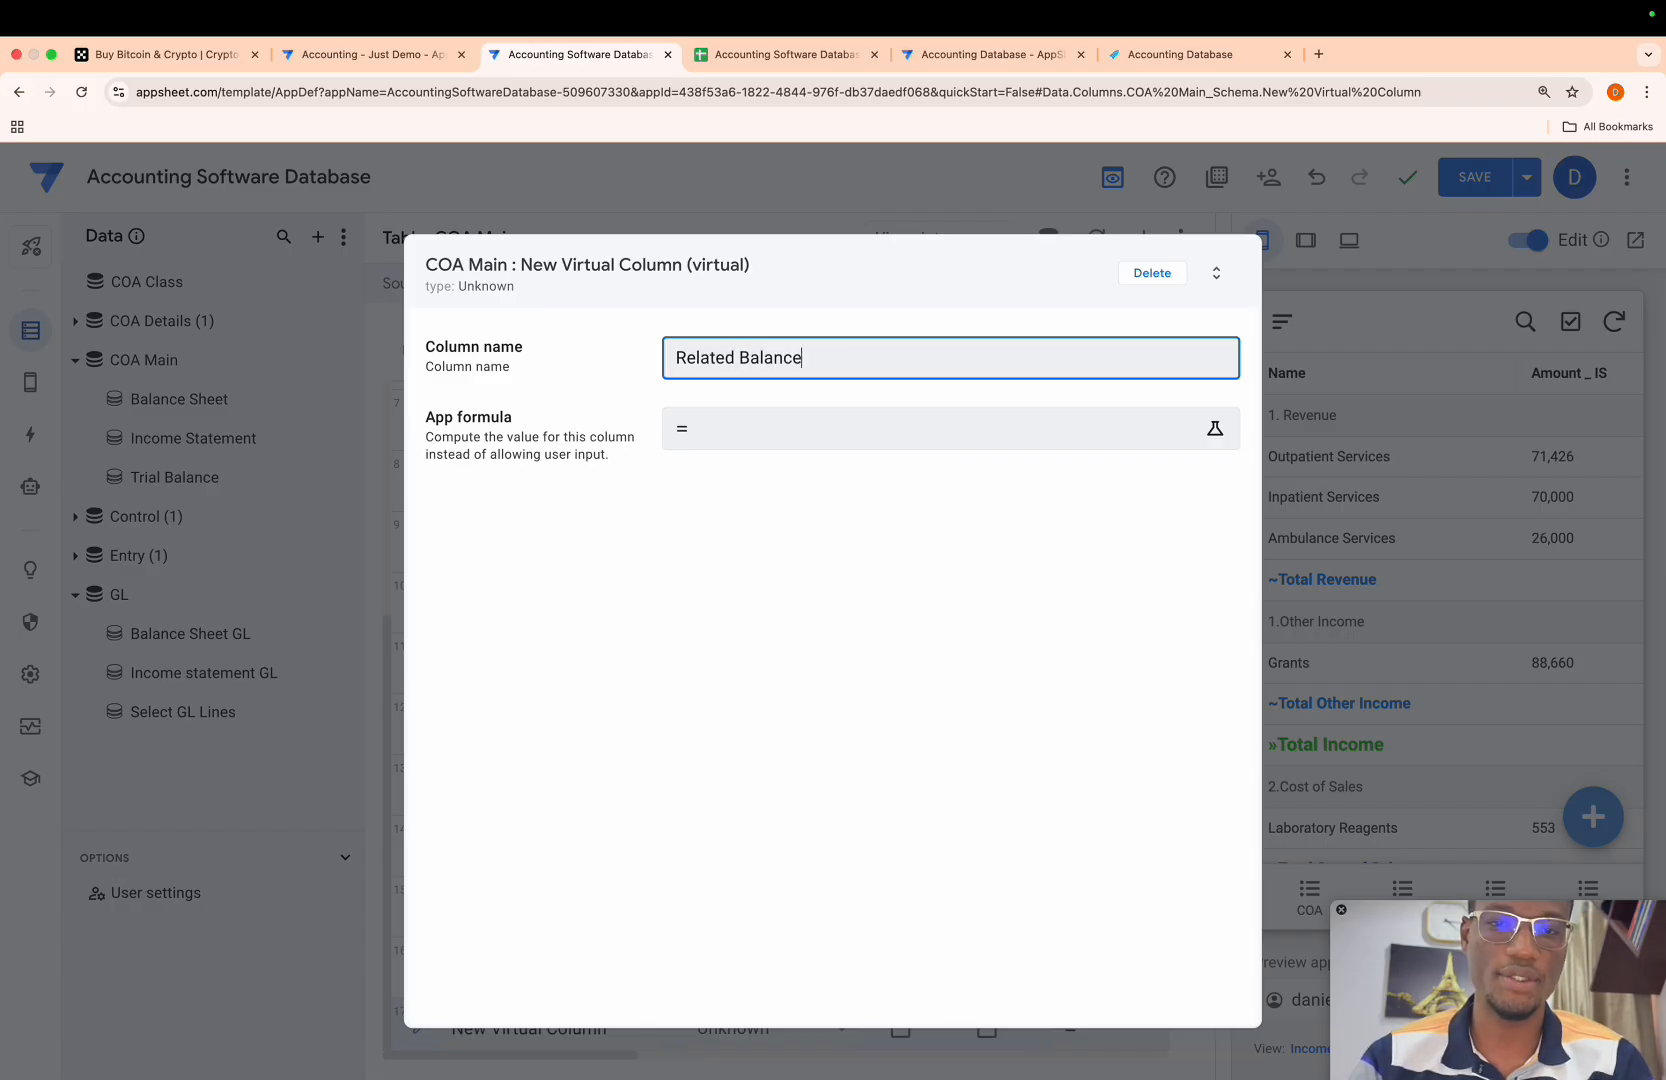
pyautogui.write(' Sheet GL')
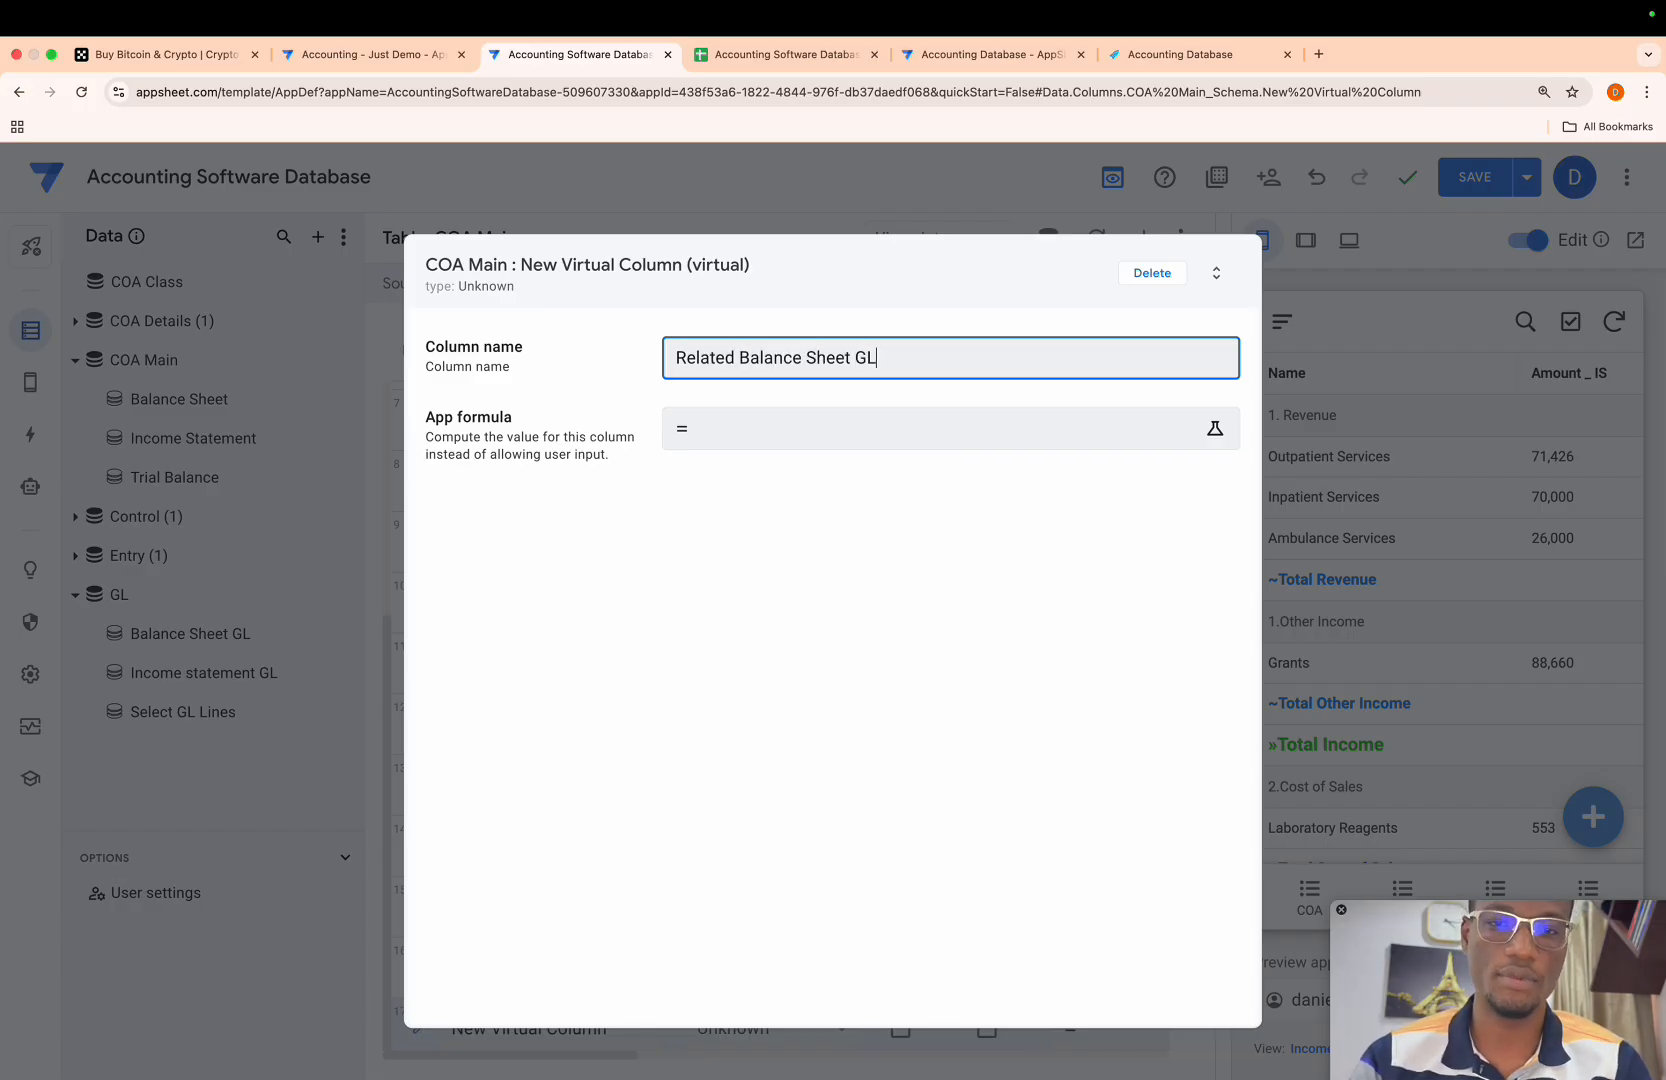
# - Set the Related Balance Sheet GL app formula to REF_ROWS("Balance Sheet GL", "Main Account"), save it and finish the column
pyautogui.click(724, 427)
pyautogui.hotkey('ctrl', 'v')
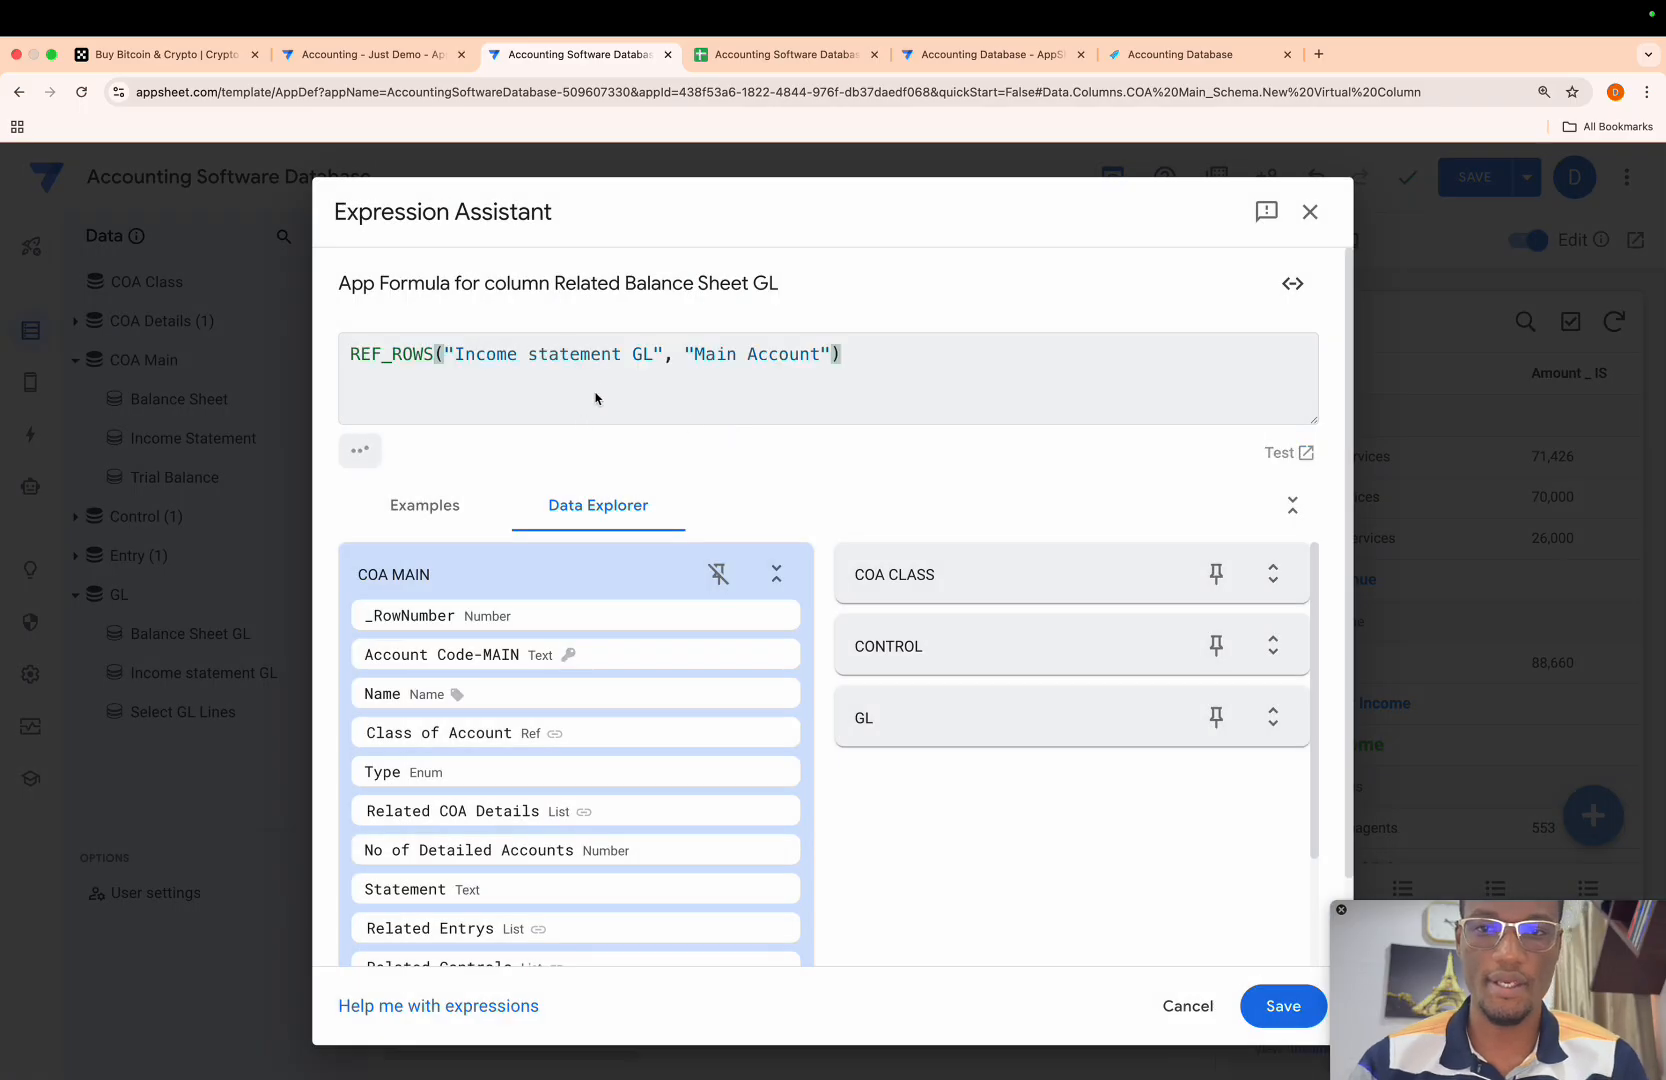
pyautogui.moveTo(622, 352); pyautogui.dragTo(450, 348)
pyautogui.press('BackSpace')
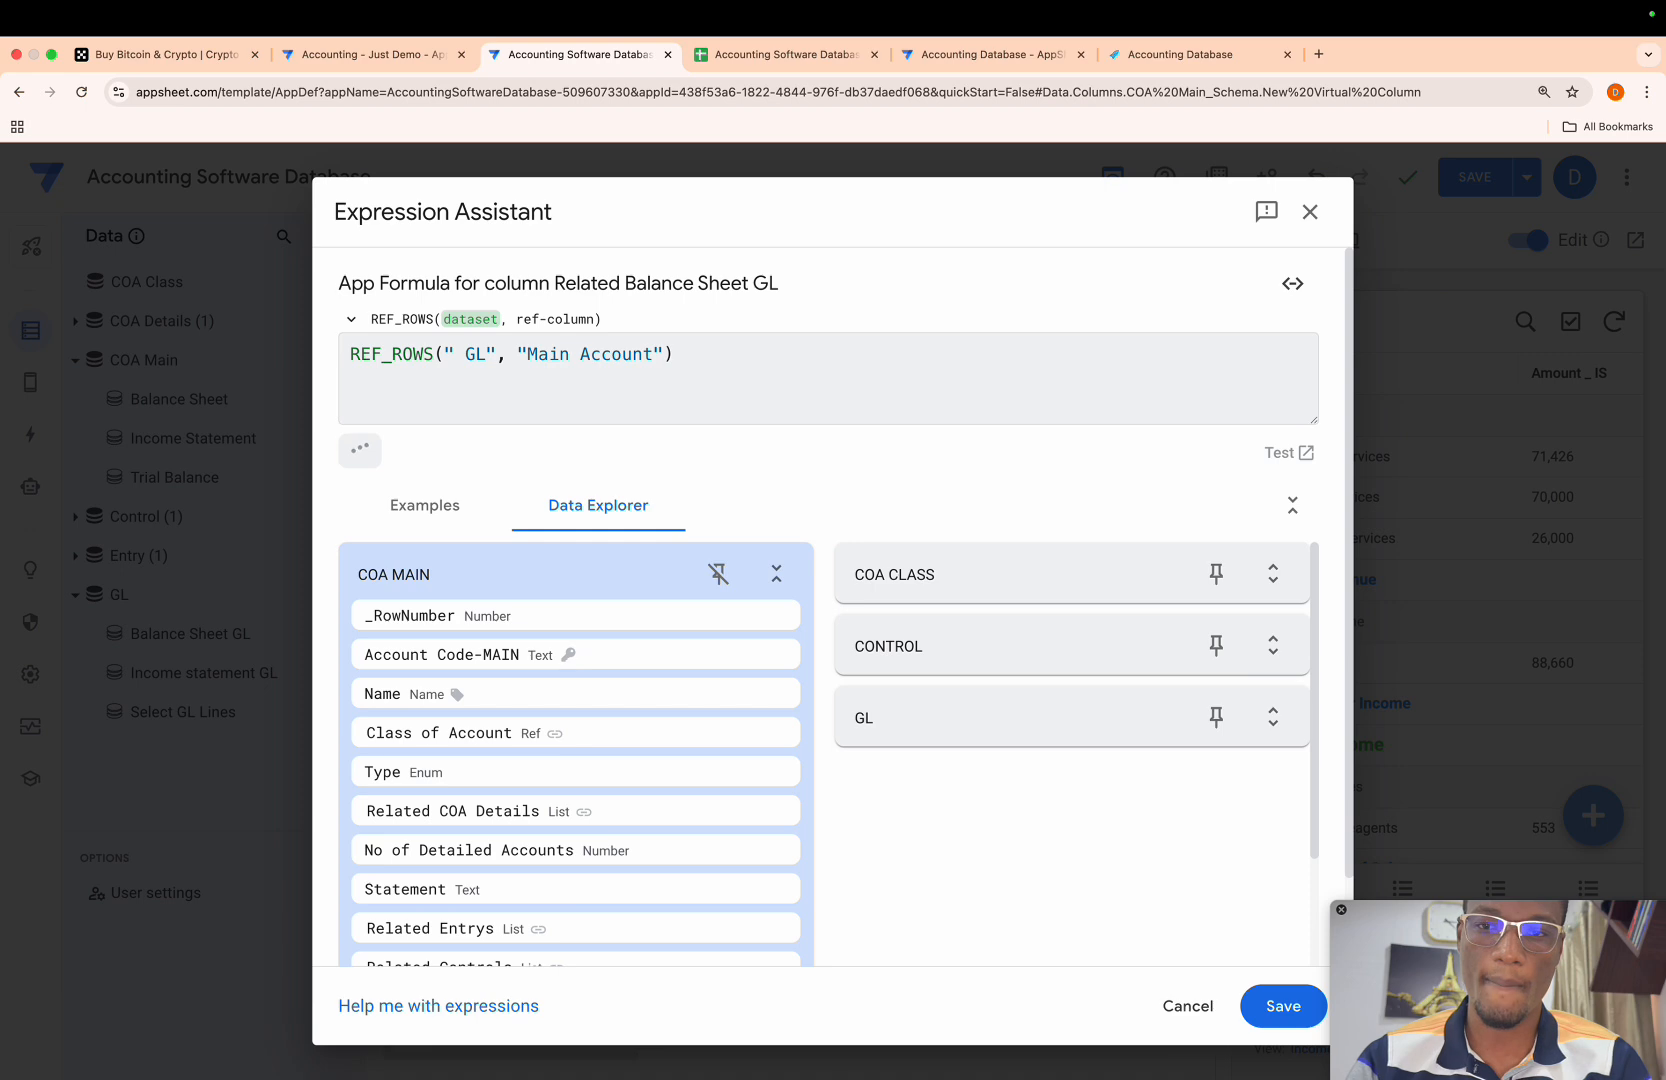
pyautogui.write('Bla')
pyautogui.press('Down')
pyautogui.press('Return')
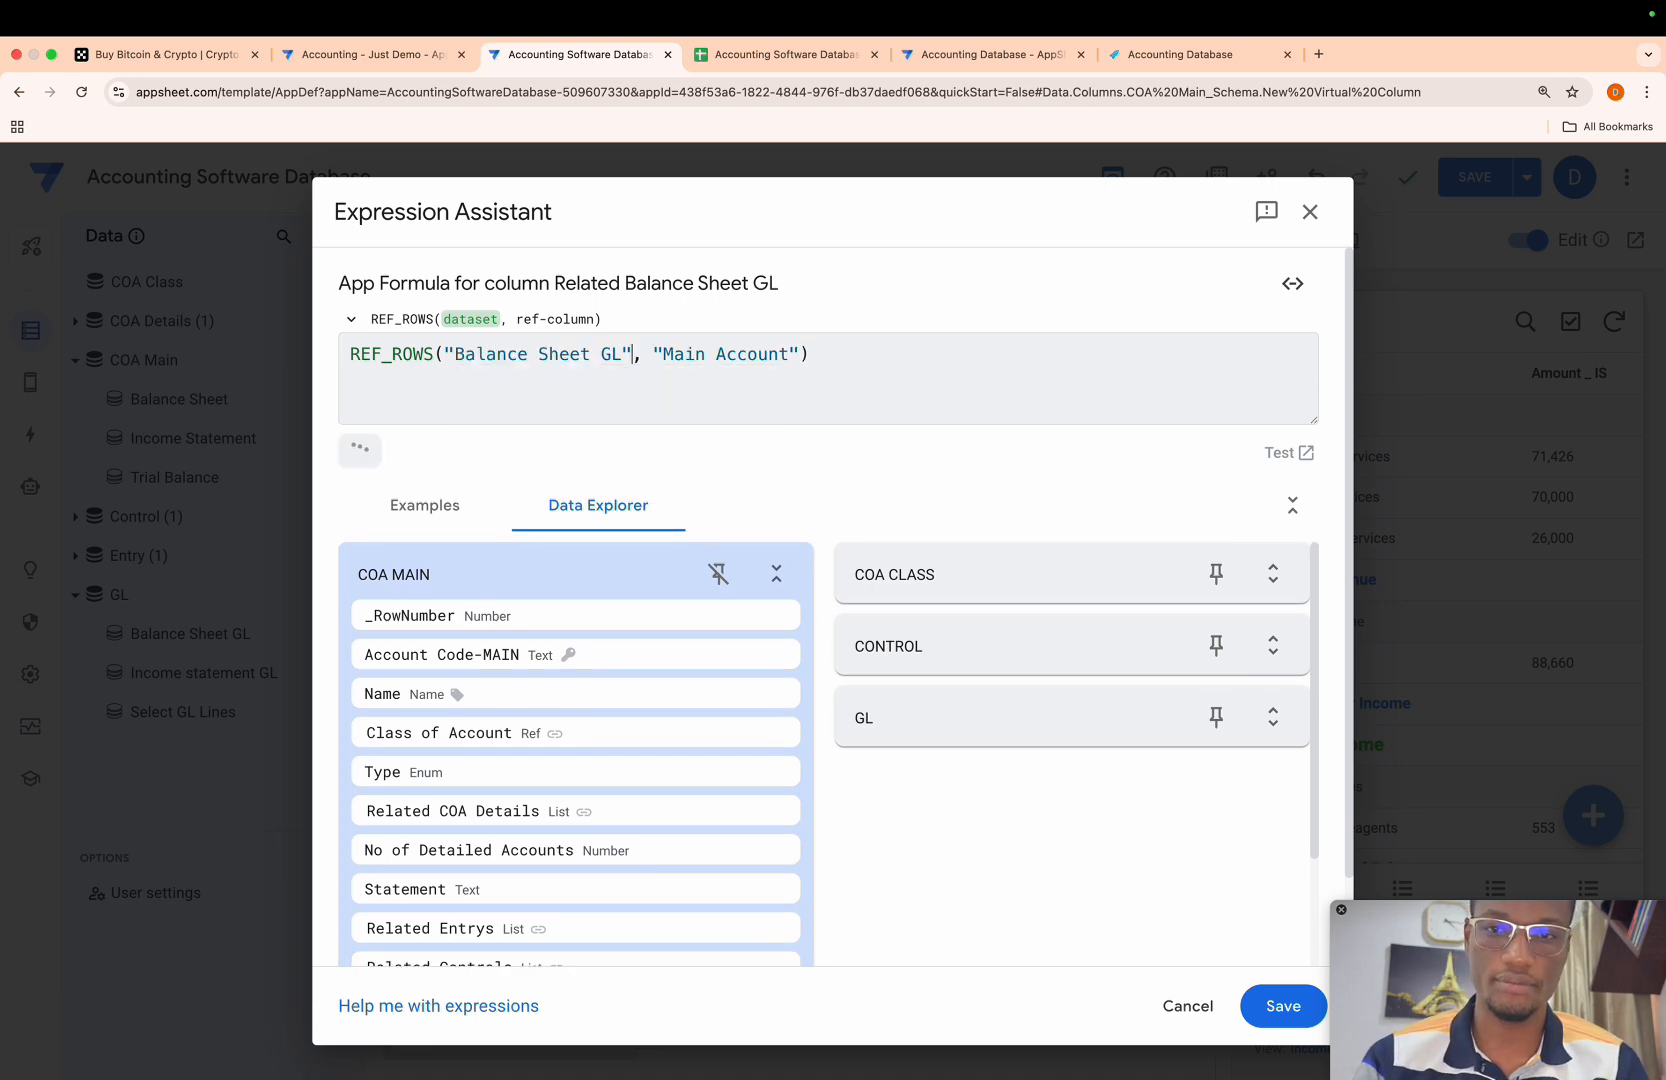
pyautogui.click(1280, 1003)
pyautogui.click(1163, 274)
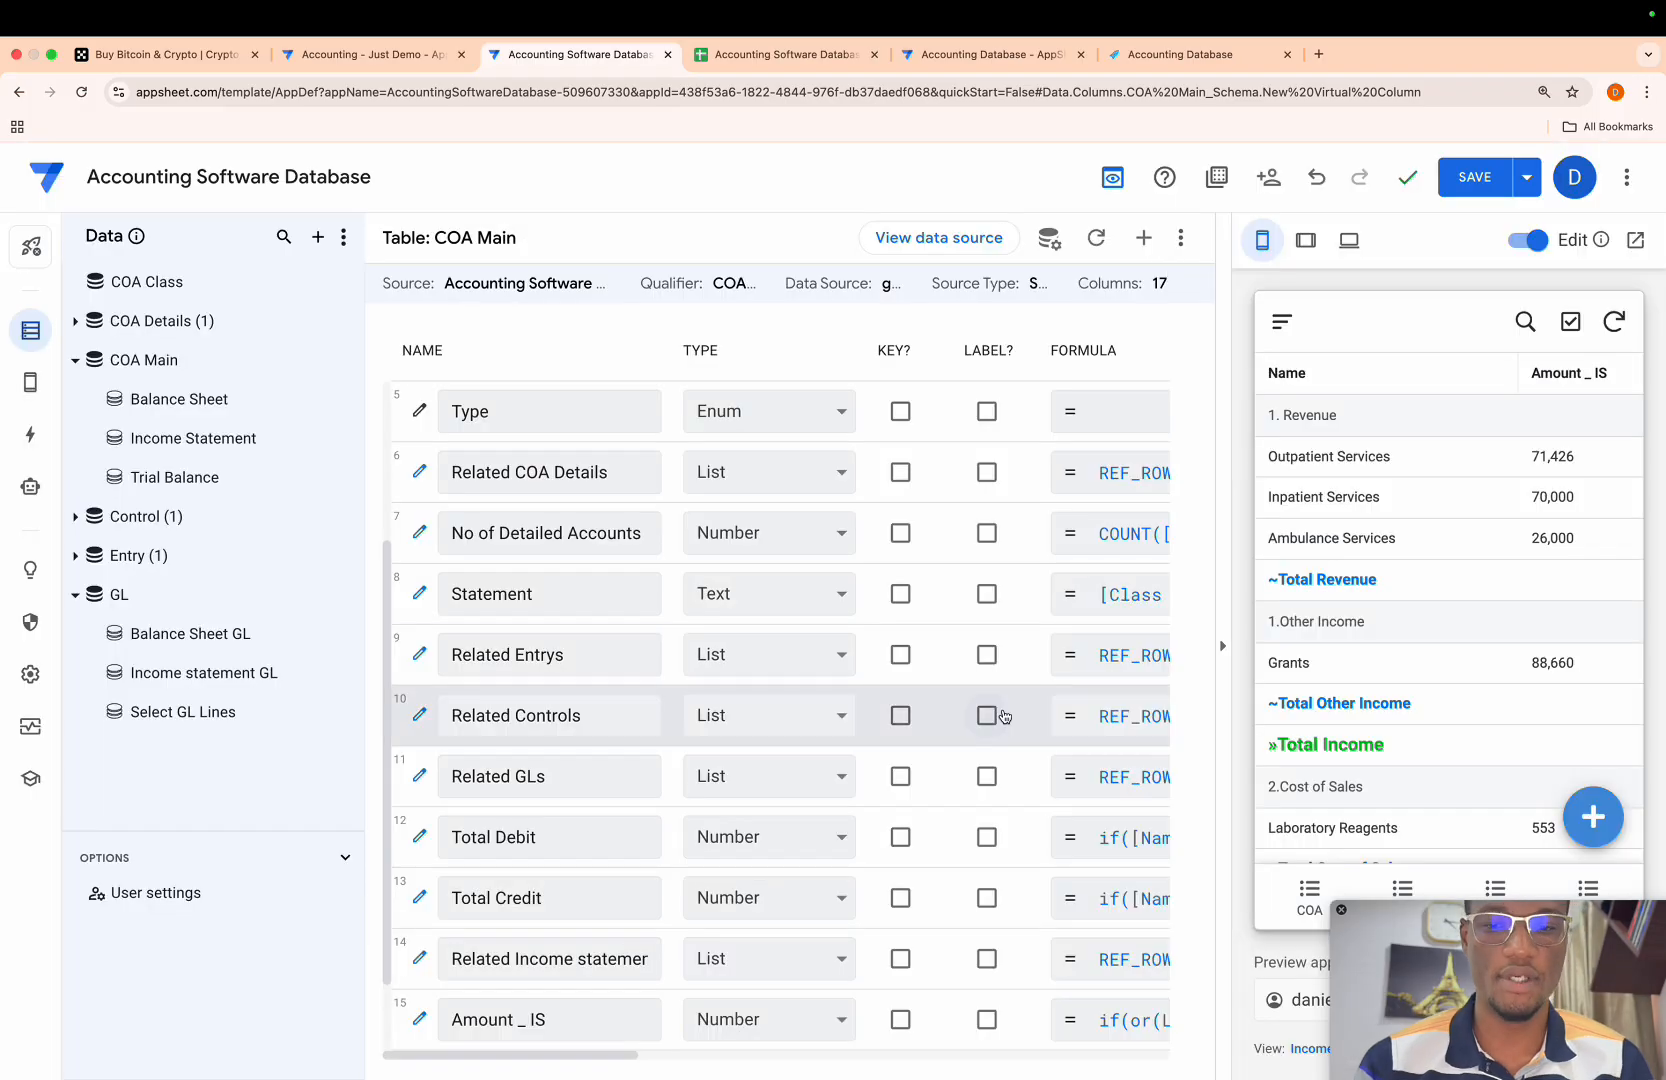
# - Copy the full app formula of the Amount _ IS column in the COA Main table
pyautogui.scroll(-2, 958, 940)
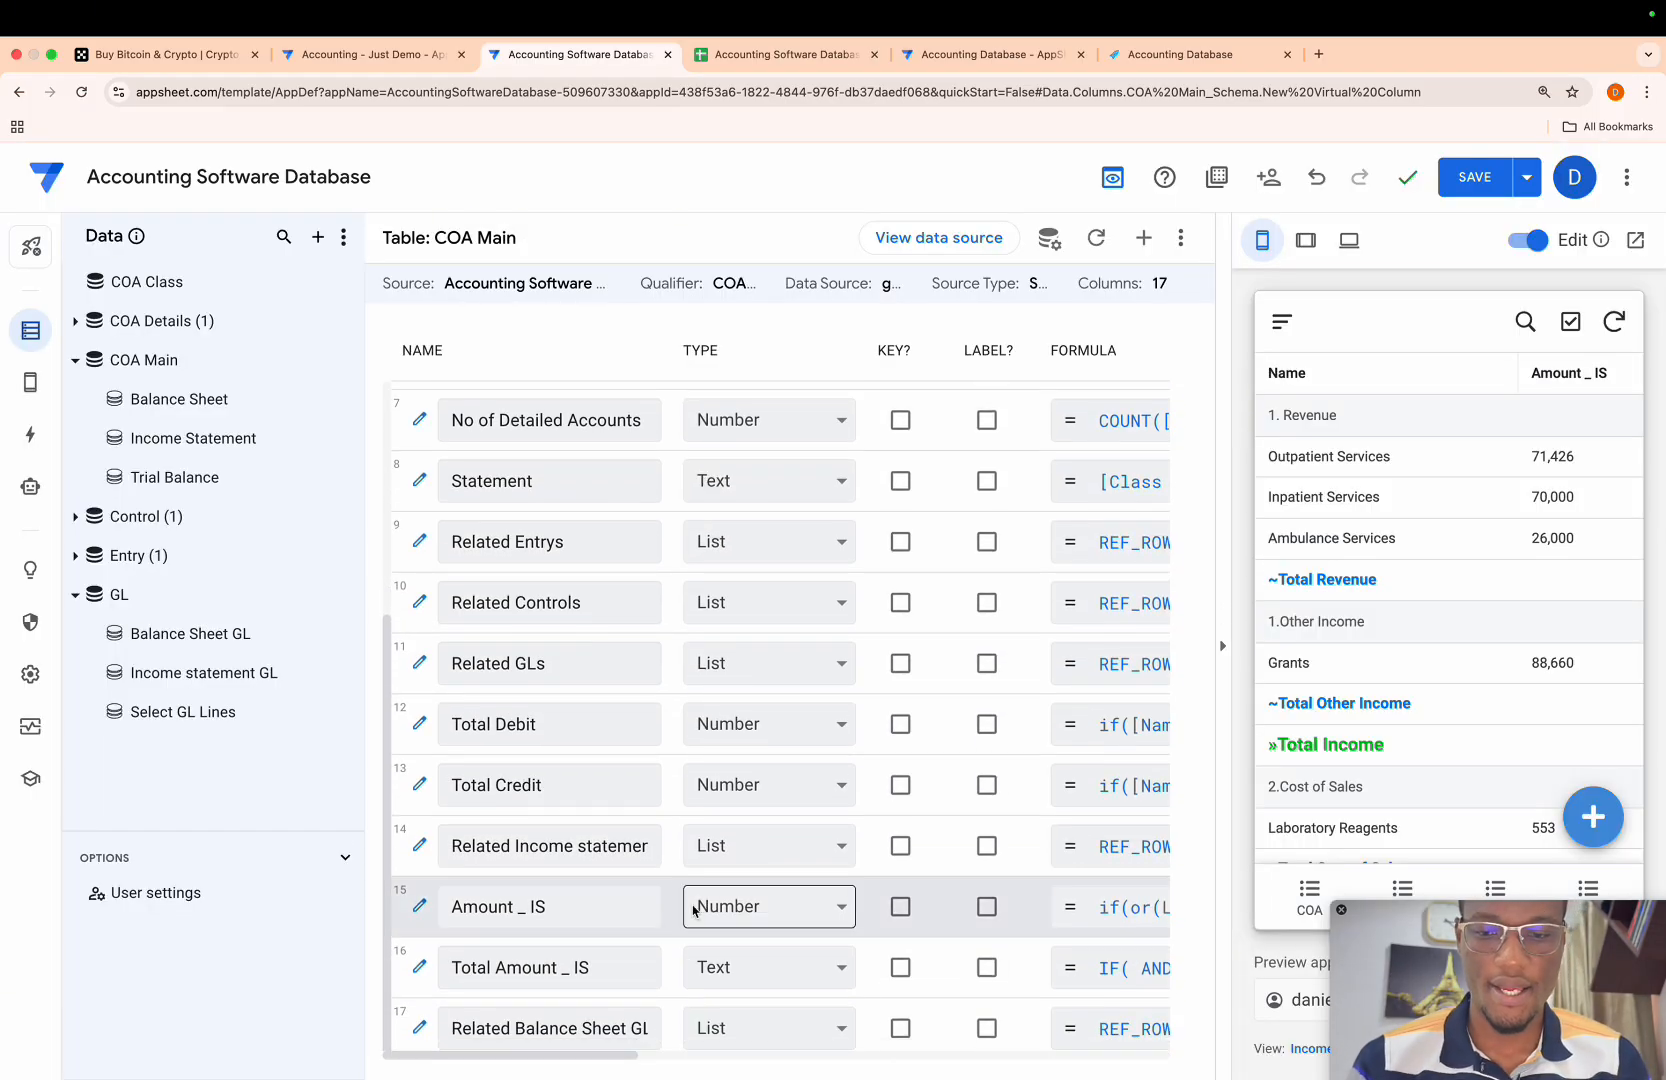
pyautogui.click(1085, 915)
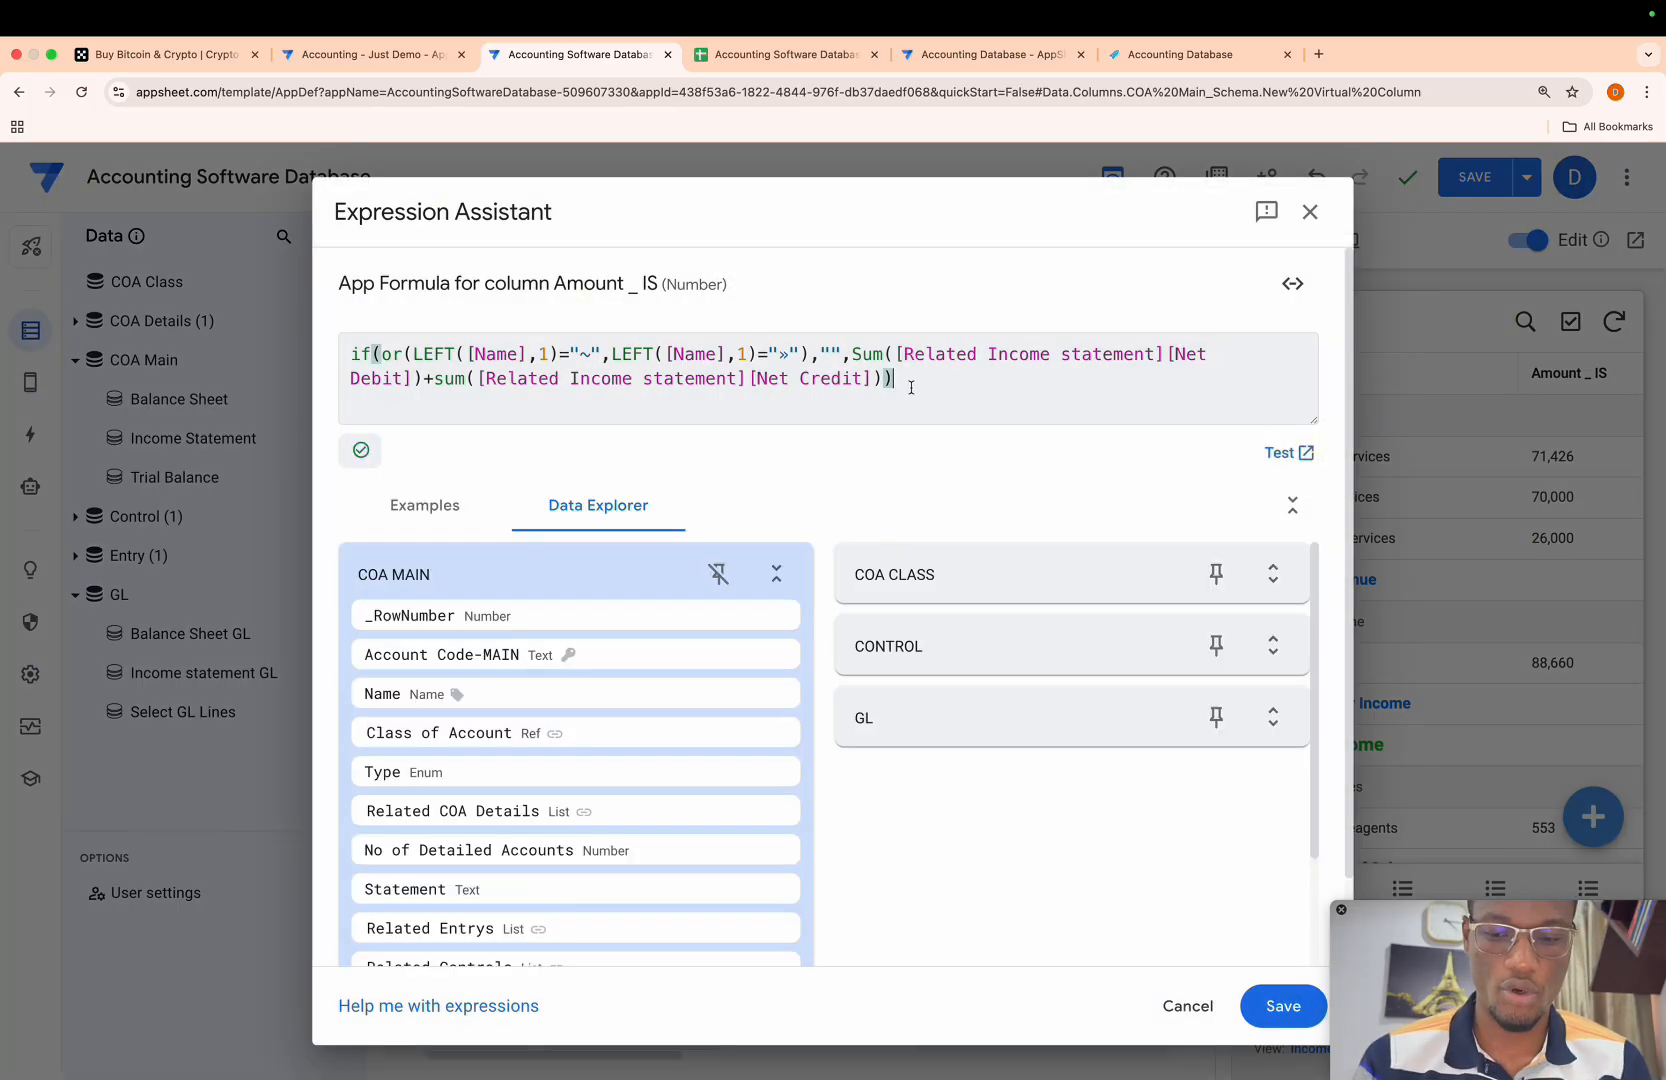
pyautogui.press('super+a')
pyautogui.hotkey('ctrl', 'c')
pyautogui.click(1280, 1006)
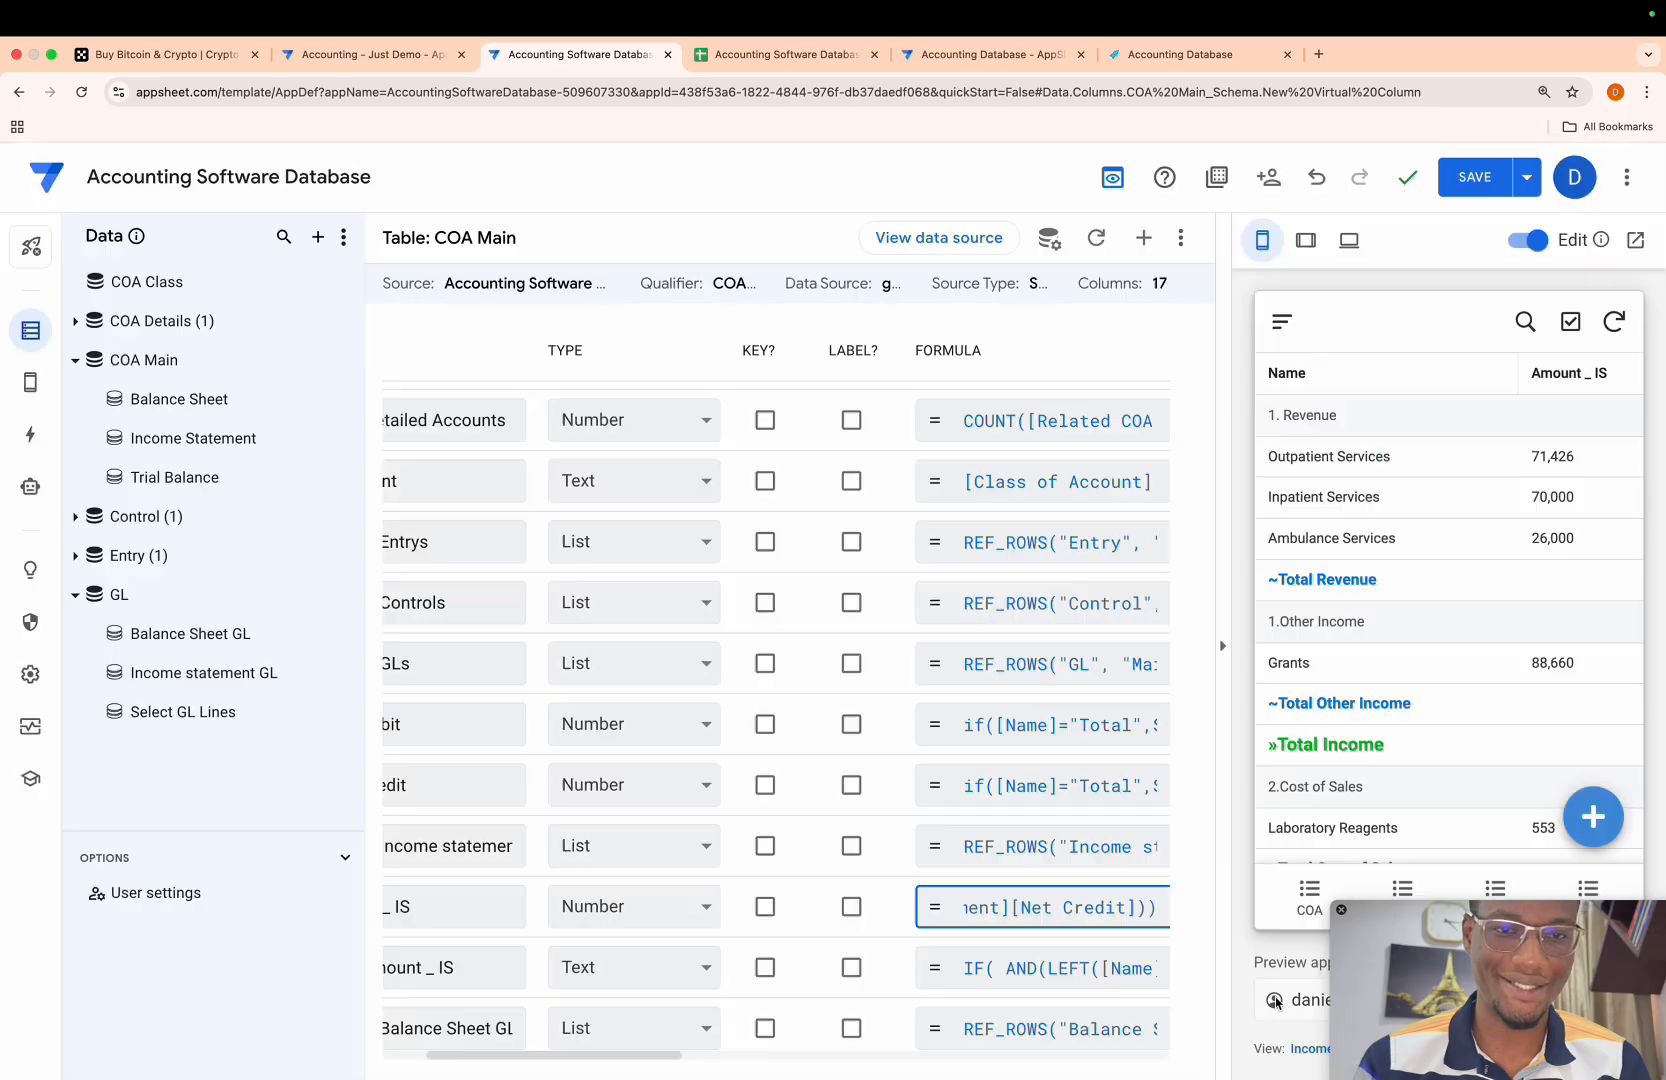
# - Add another virtual column to the COA Main table and name it Amount _ BS
pyautogui.hscroll(-3, 742, 924)
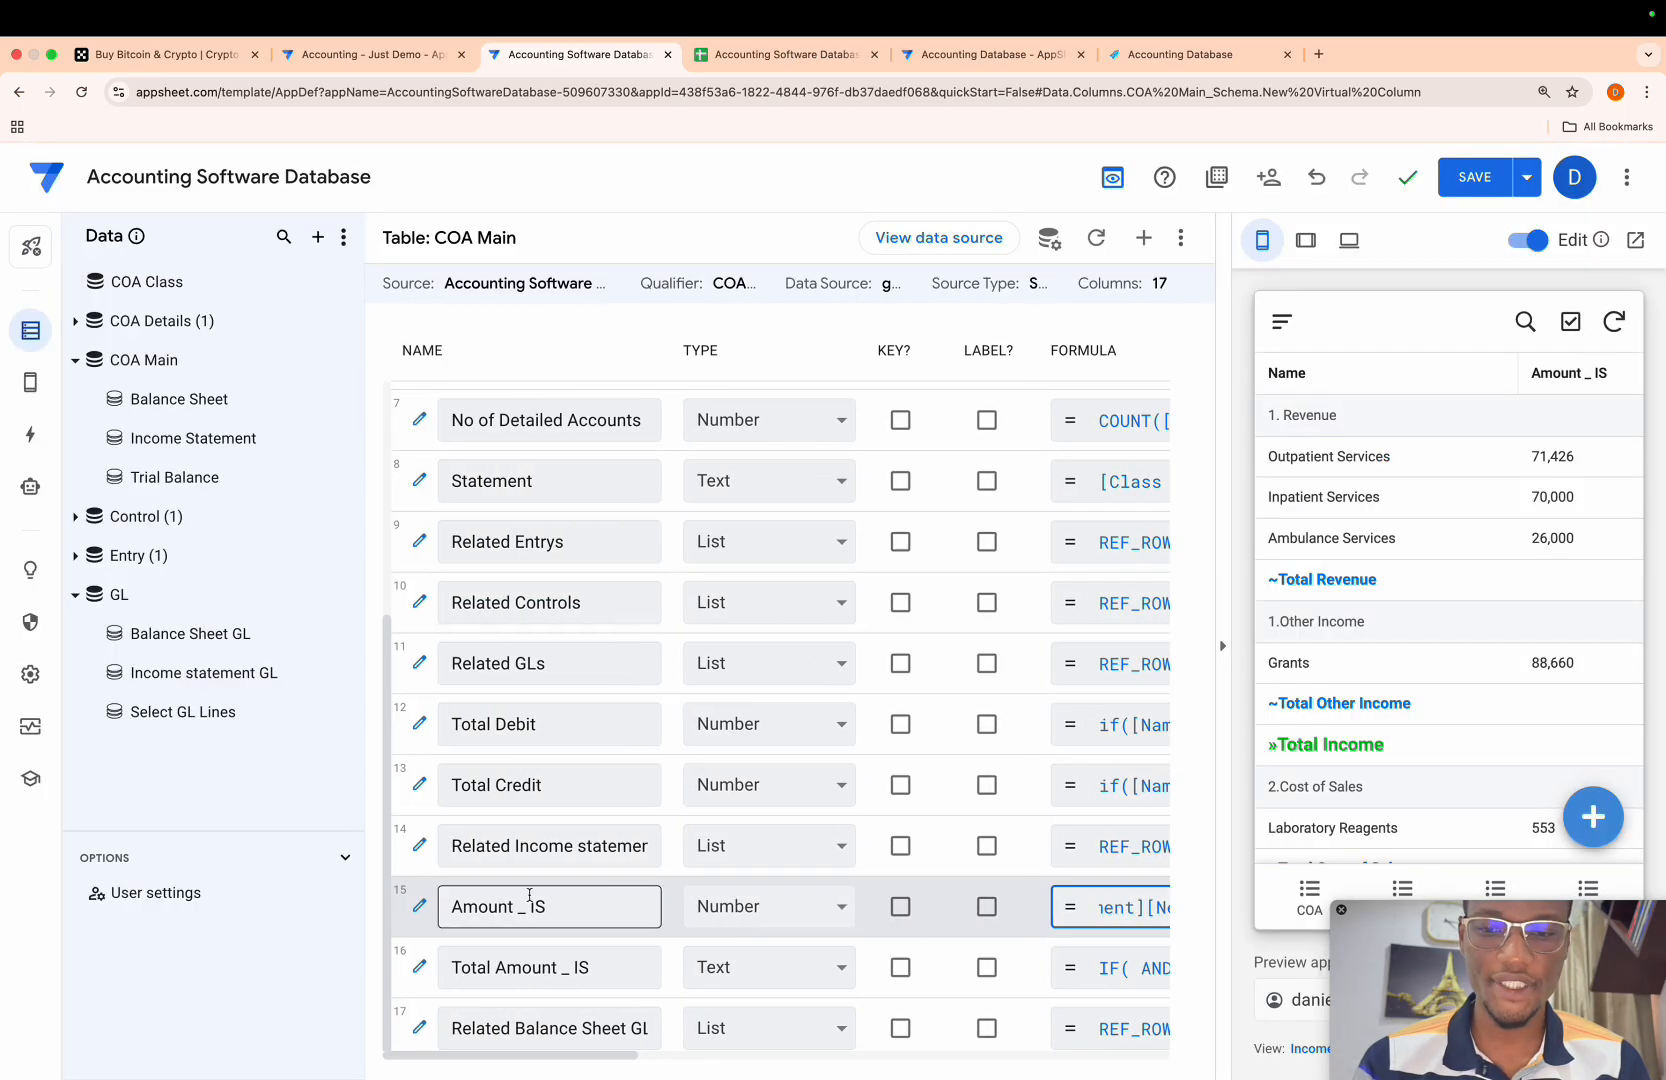
pyautogui.click(1143, 237)
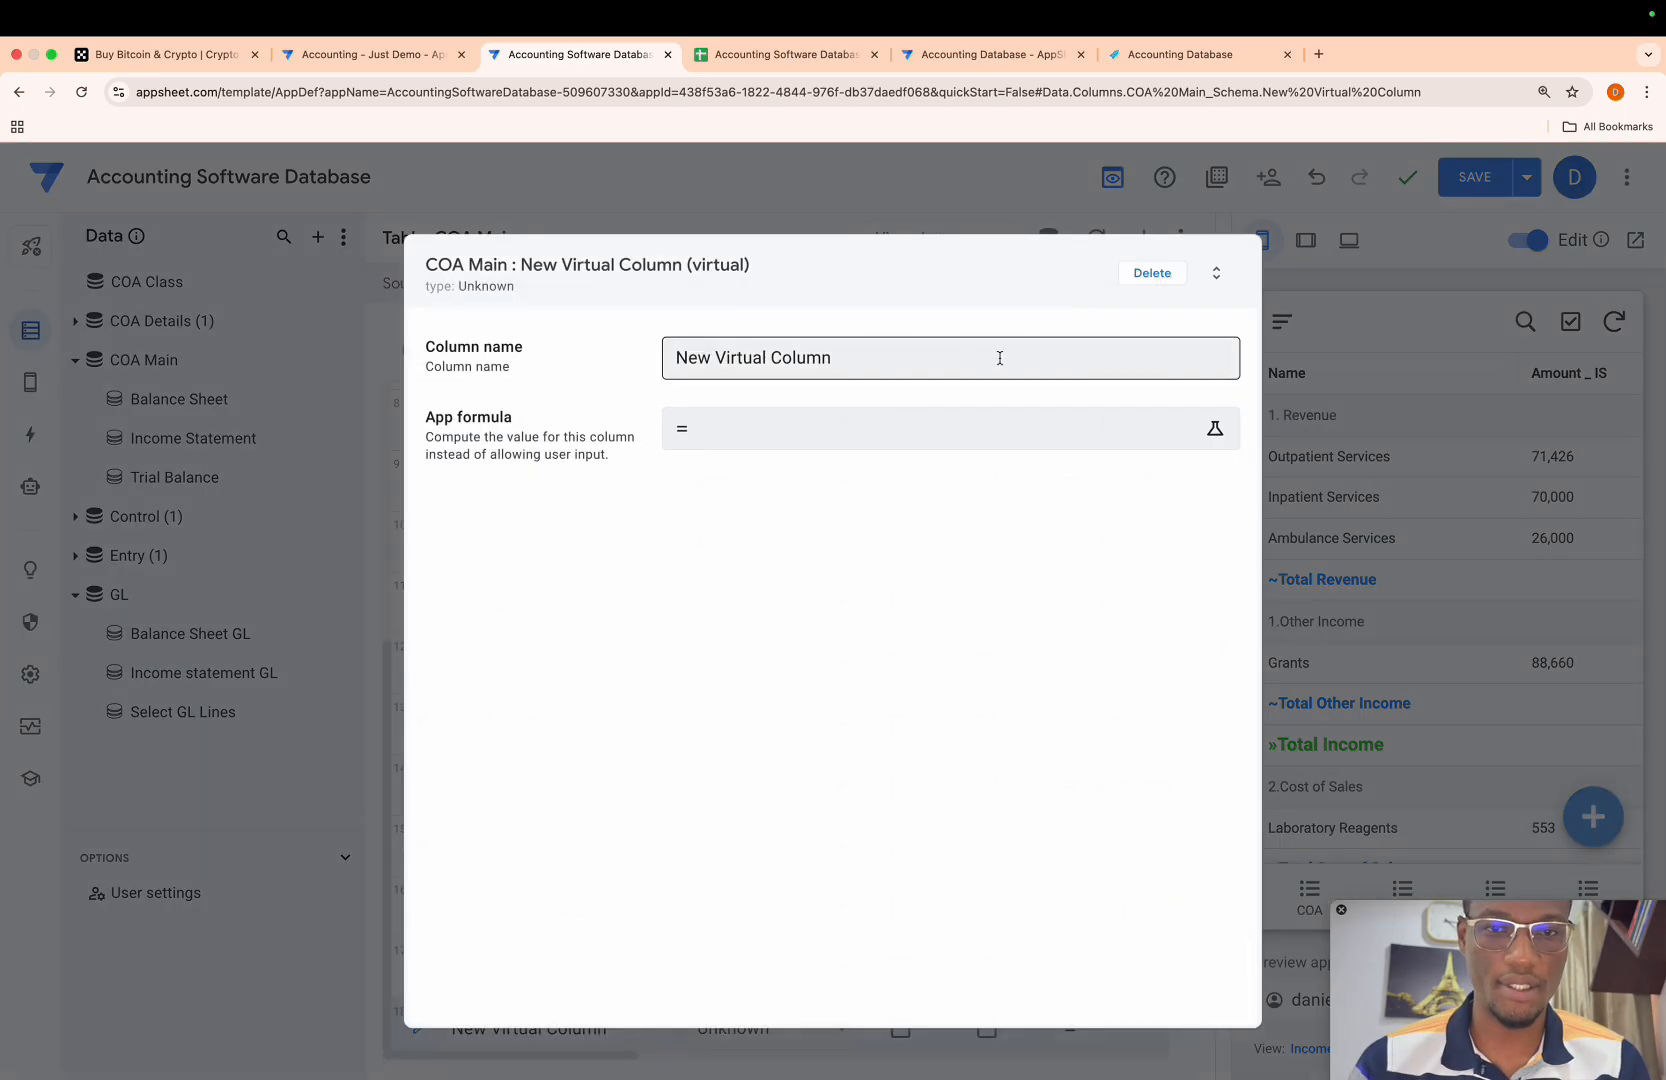
pyautogui.tripleClick(901, 360)
pyautogui.press('BackSpace')
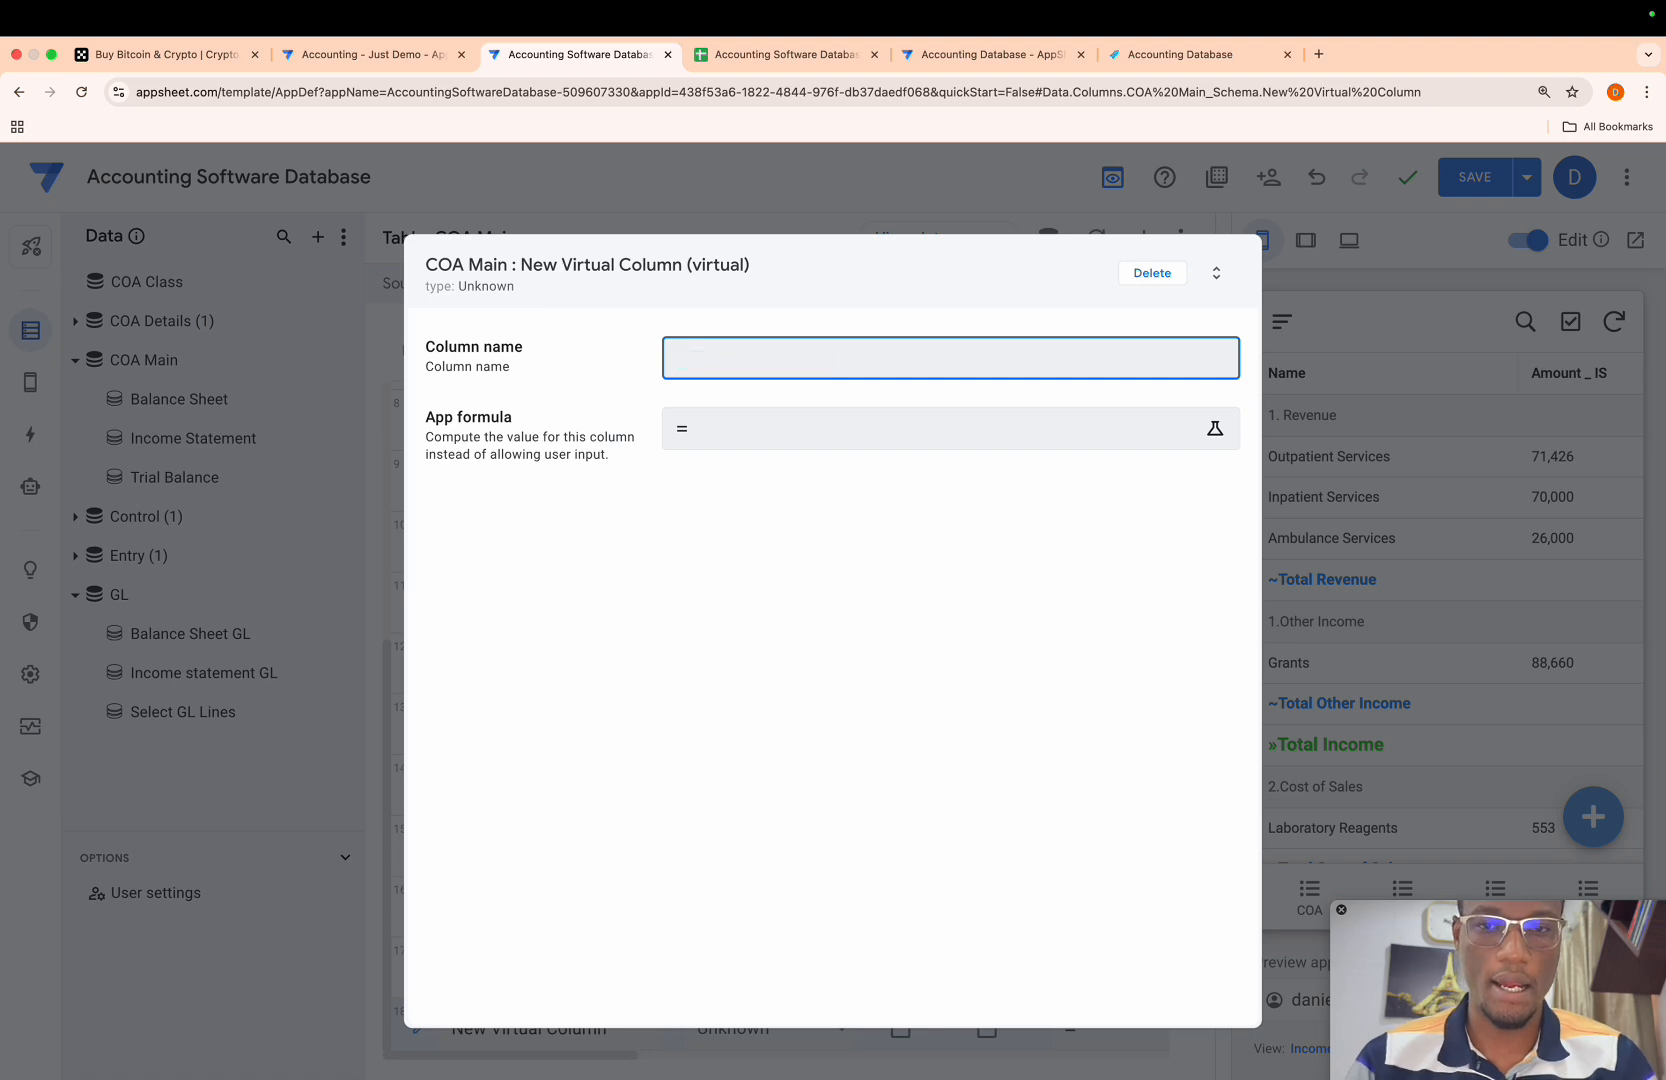
pyautogui.write('Amount _ ')
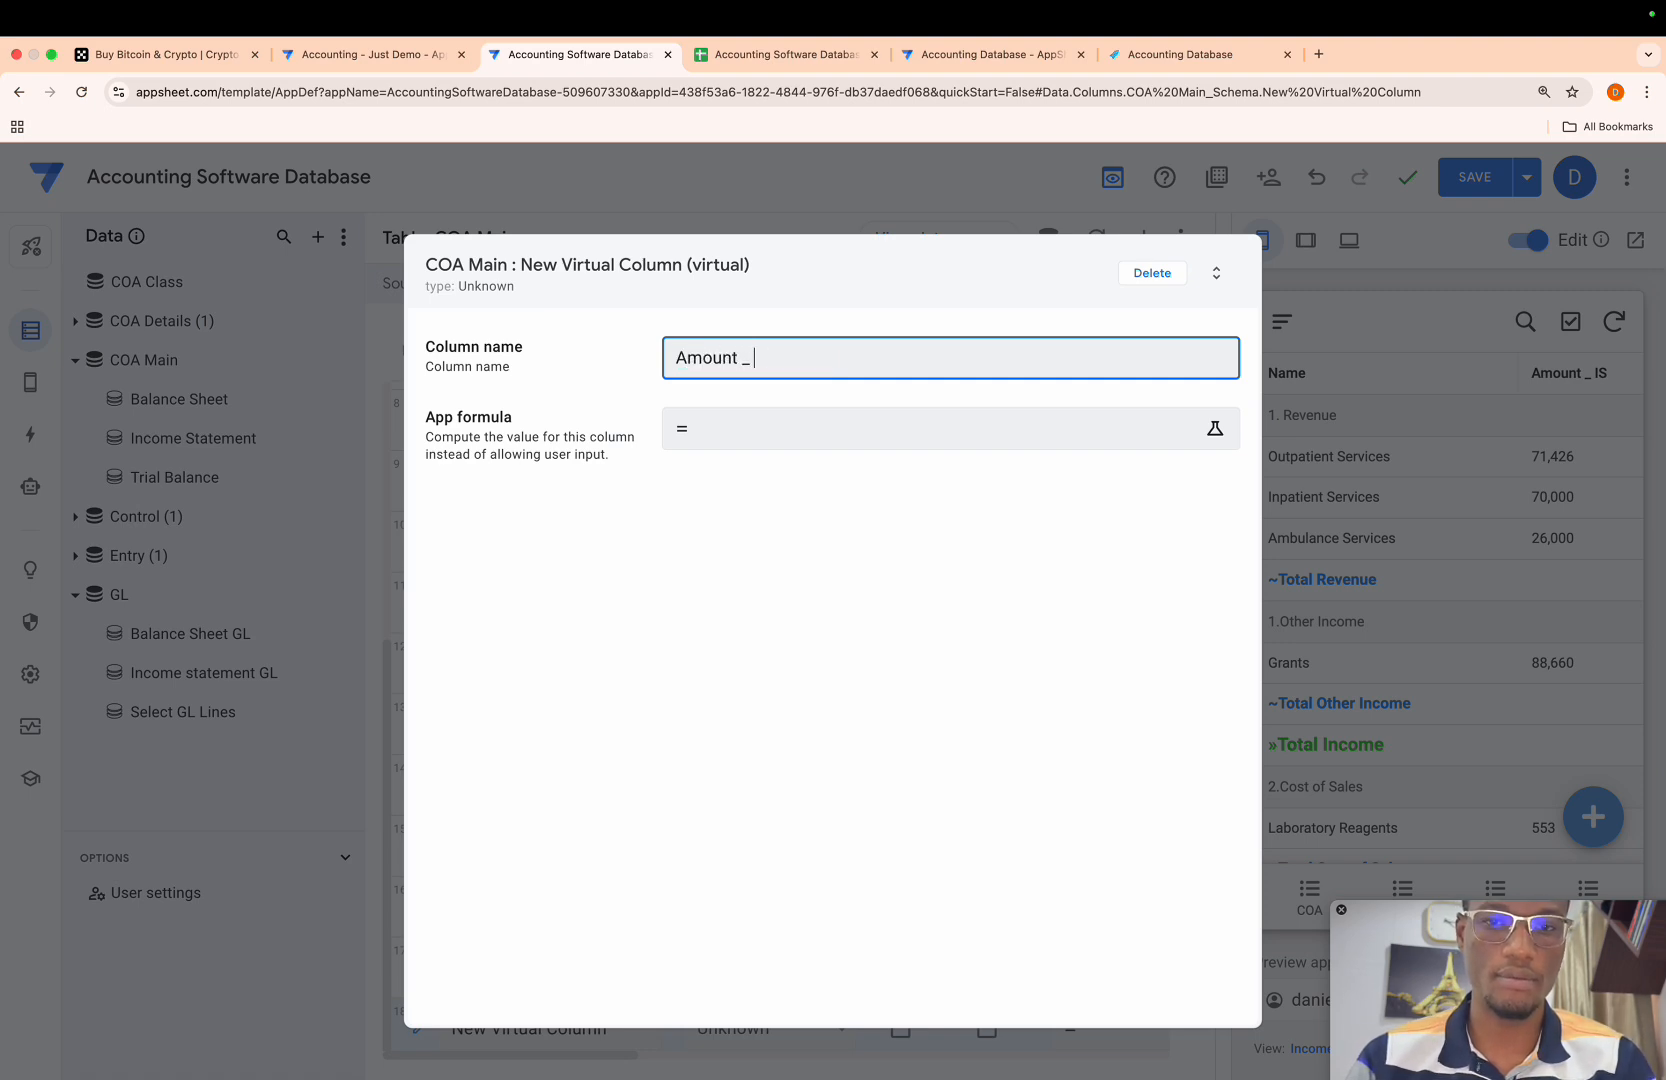
pyautogui.write('BS')
# - Paste the copied formula as the Amount _ BS app formula and make its Net Debit sum reference [Related Balance Sheet GL]
pyautogui.click(792, 446)
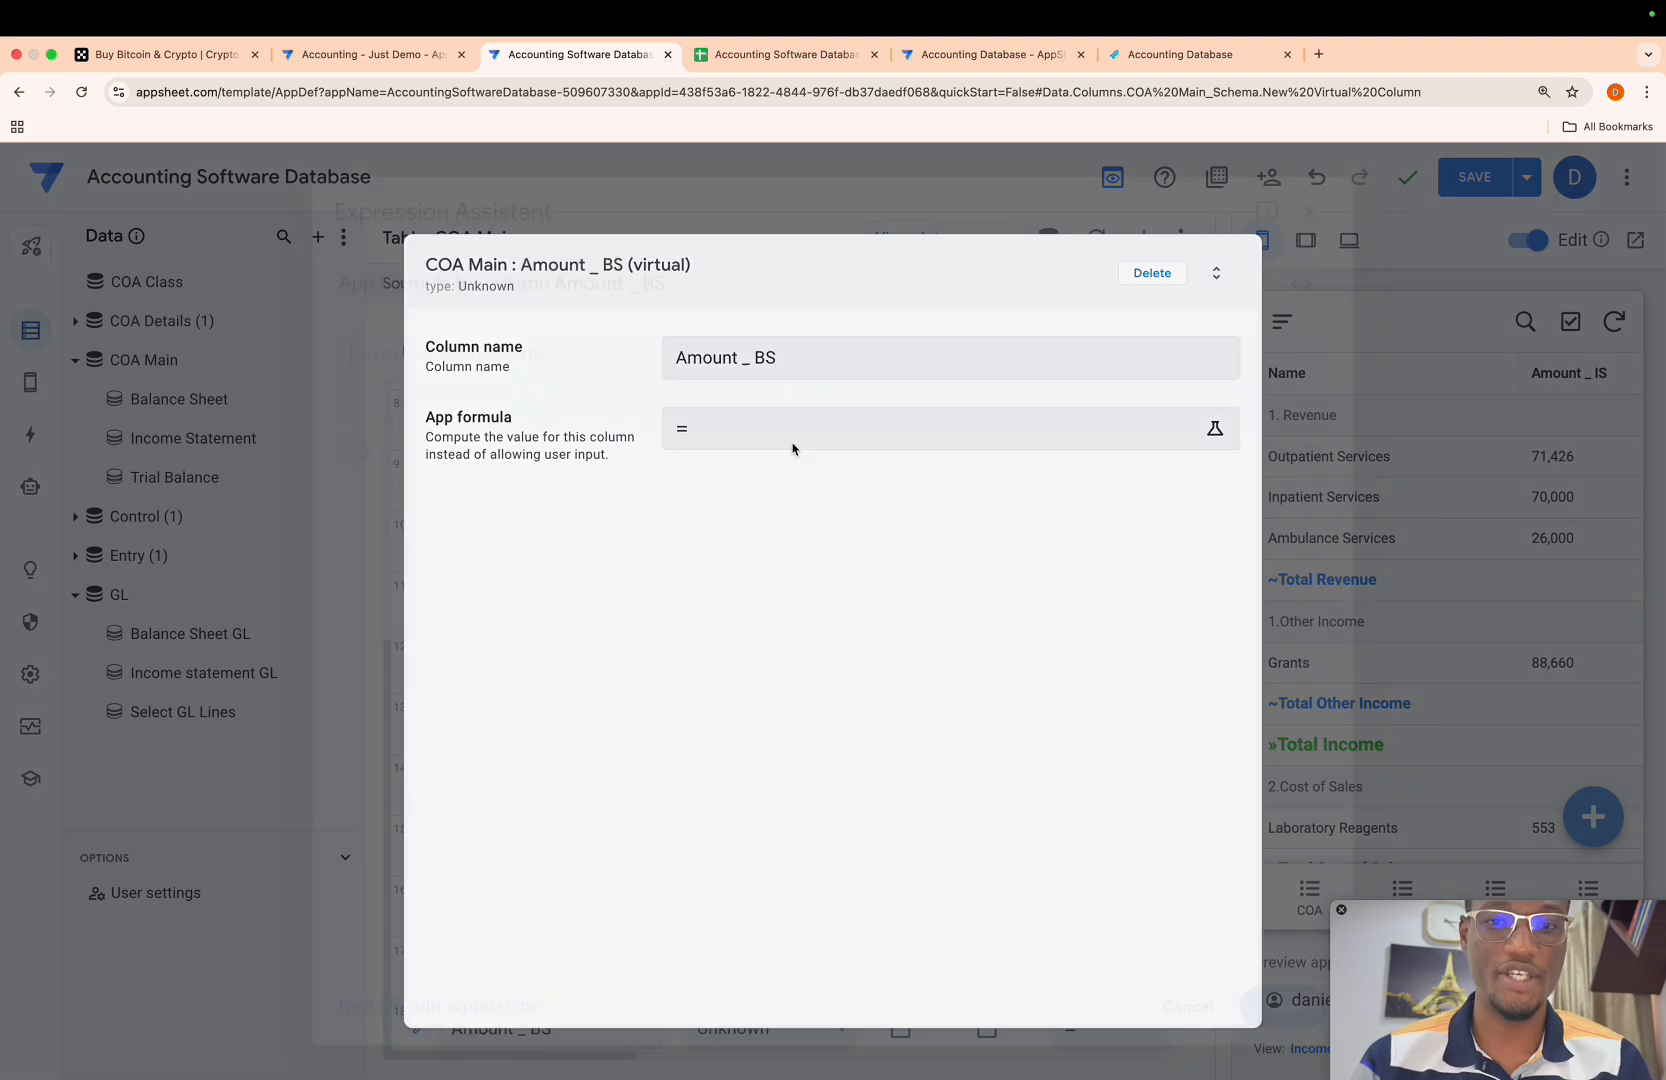
pyautogui.hotkey('ctrl', 'v')
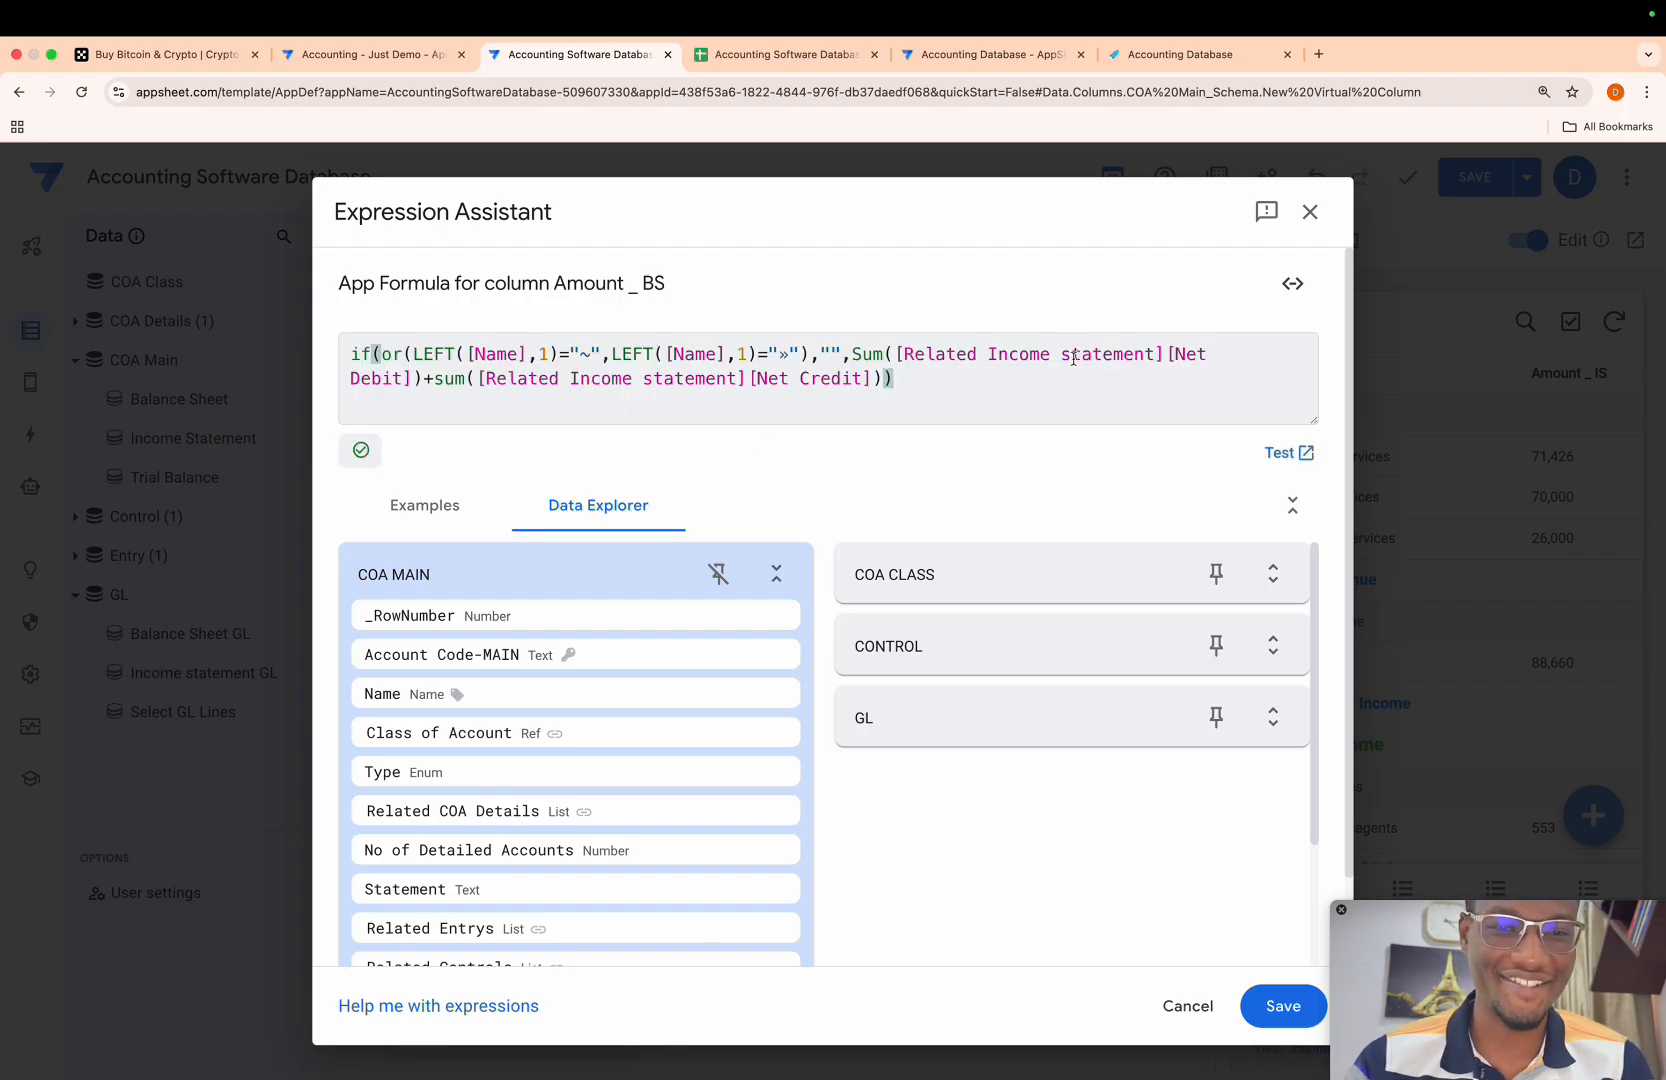
pyautogui.moveTo(990, 354); pyautogui.dragTo(1155, 358)
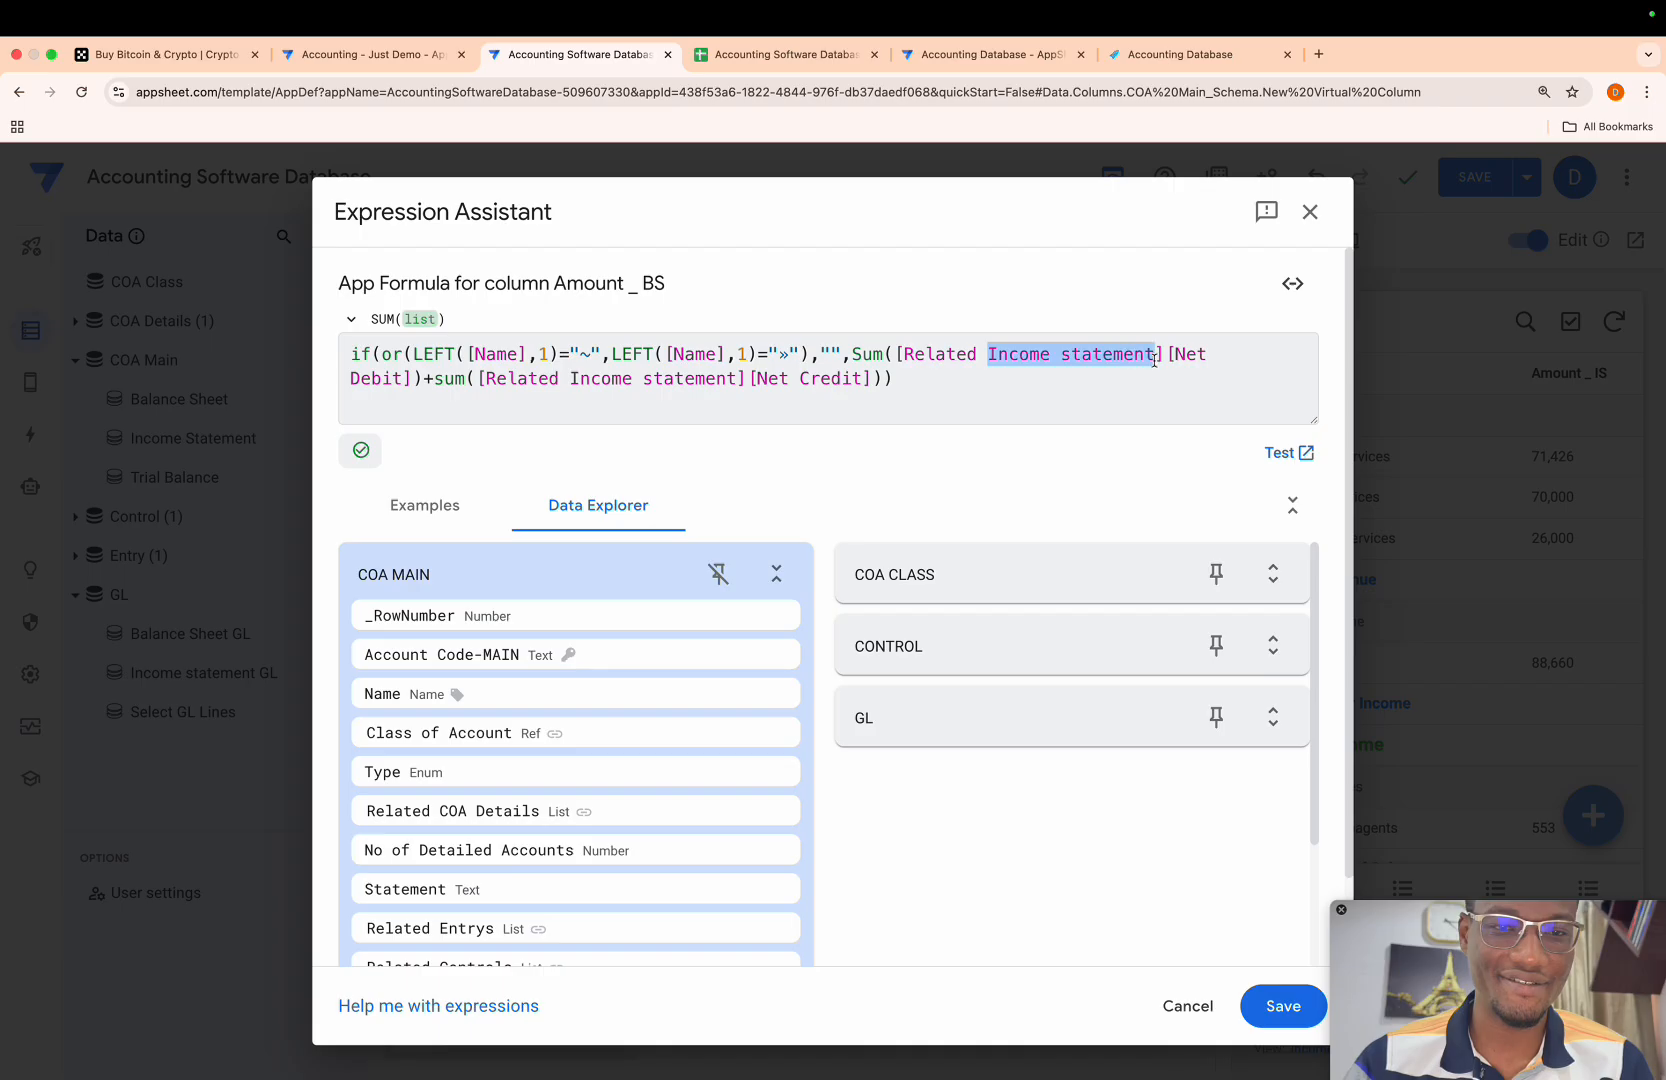
pyautogui.press('BackSpace')
pyautogui.write('Bala')
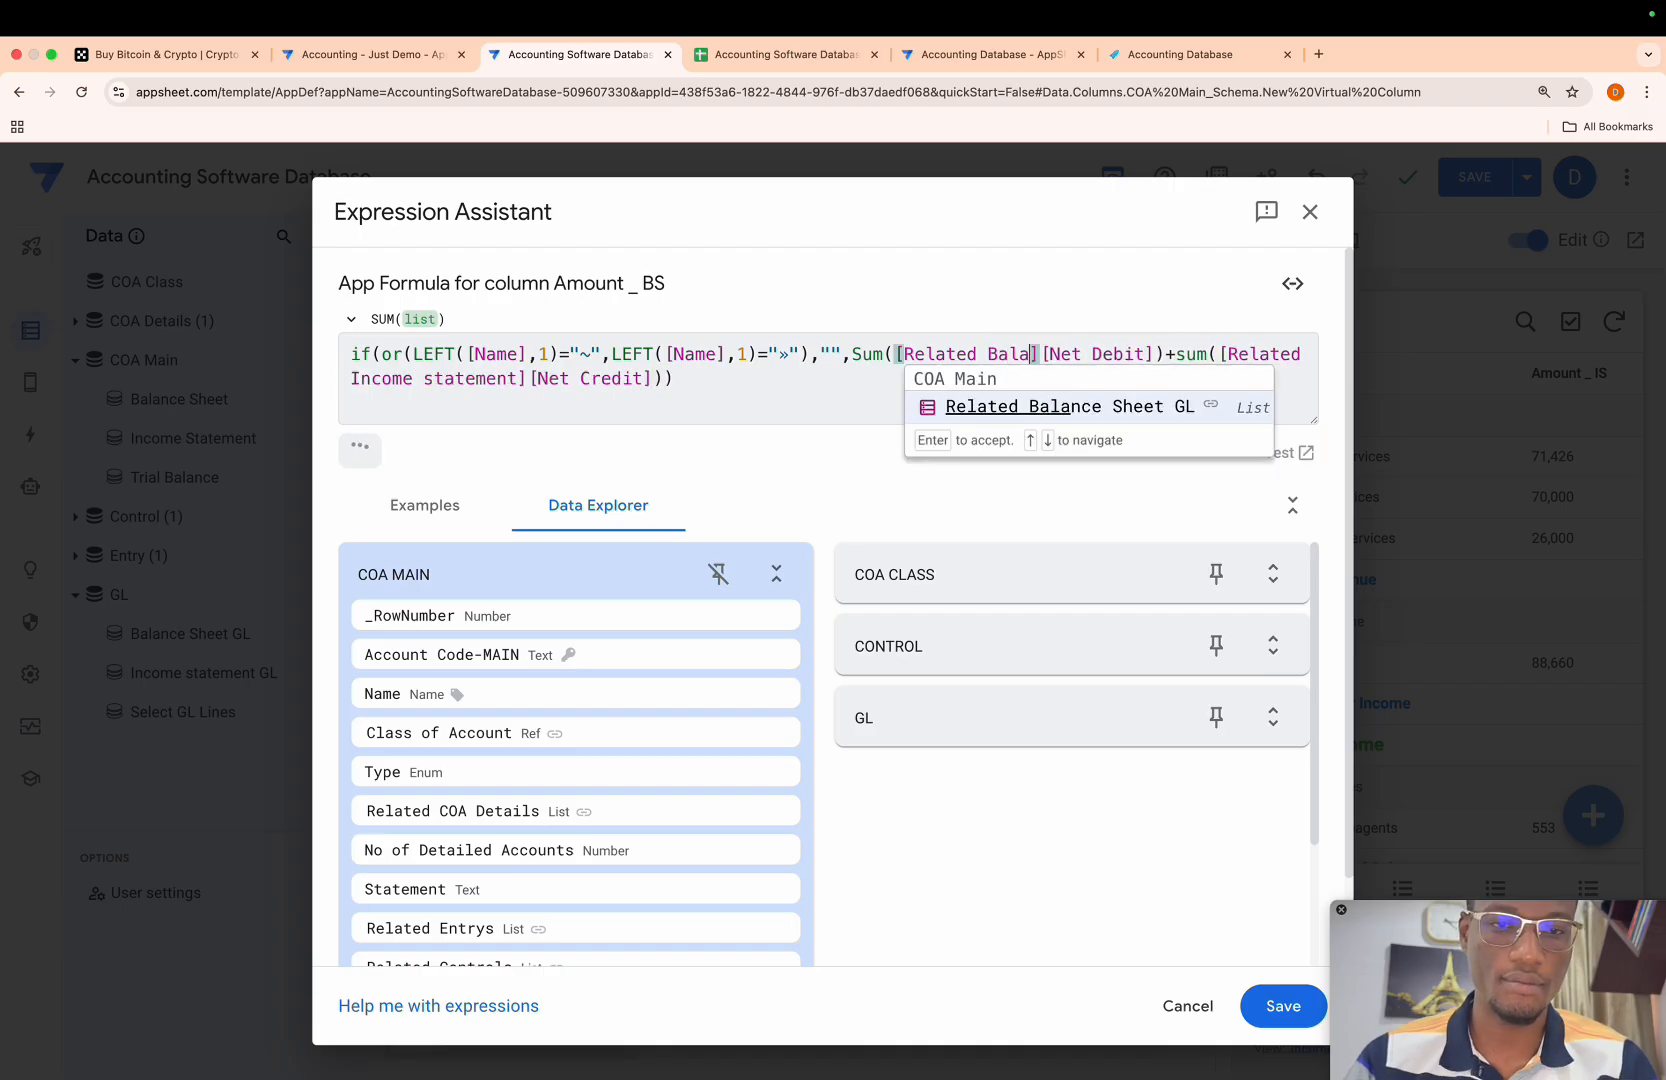
pyautogui.press('Return')
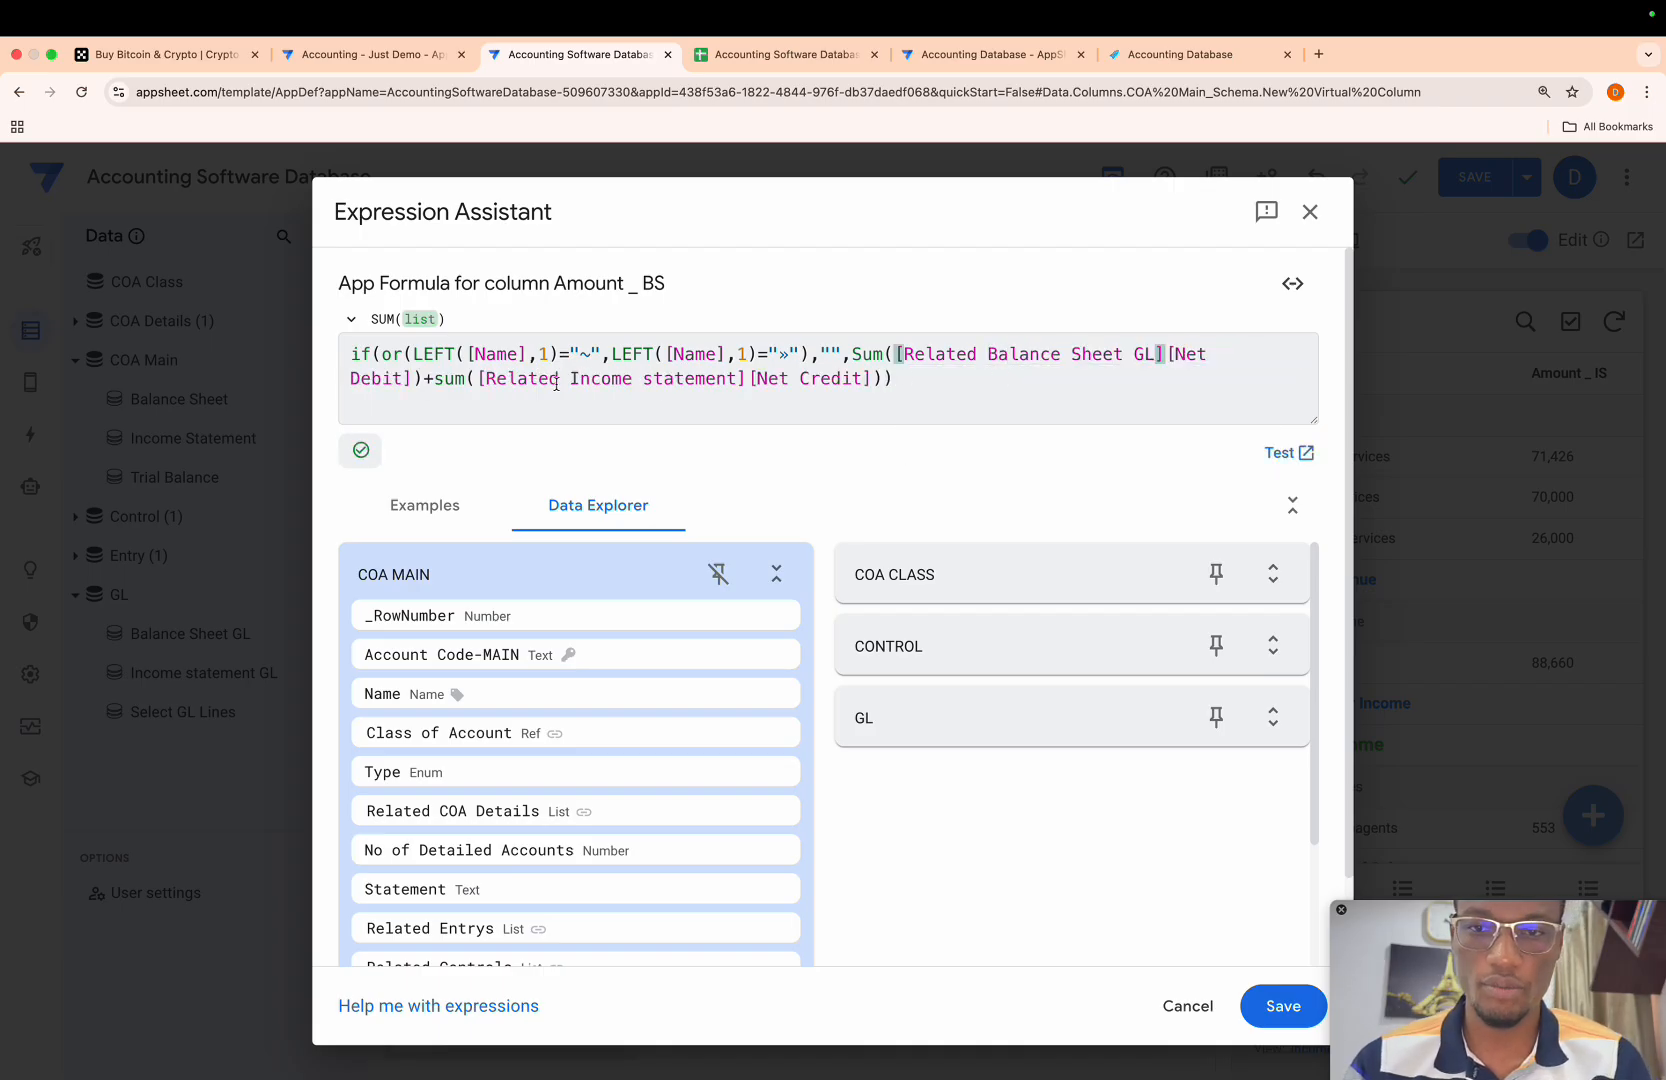
# - Make the formula's Net Credit sum reference [Related Balance Sheet GL], save the expression and finish the Amount _ BS column
pyautogui.moveTo(572, 380); pyautogui.dragTo(732, 382)
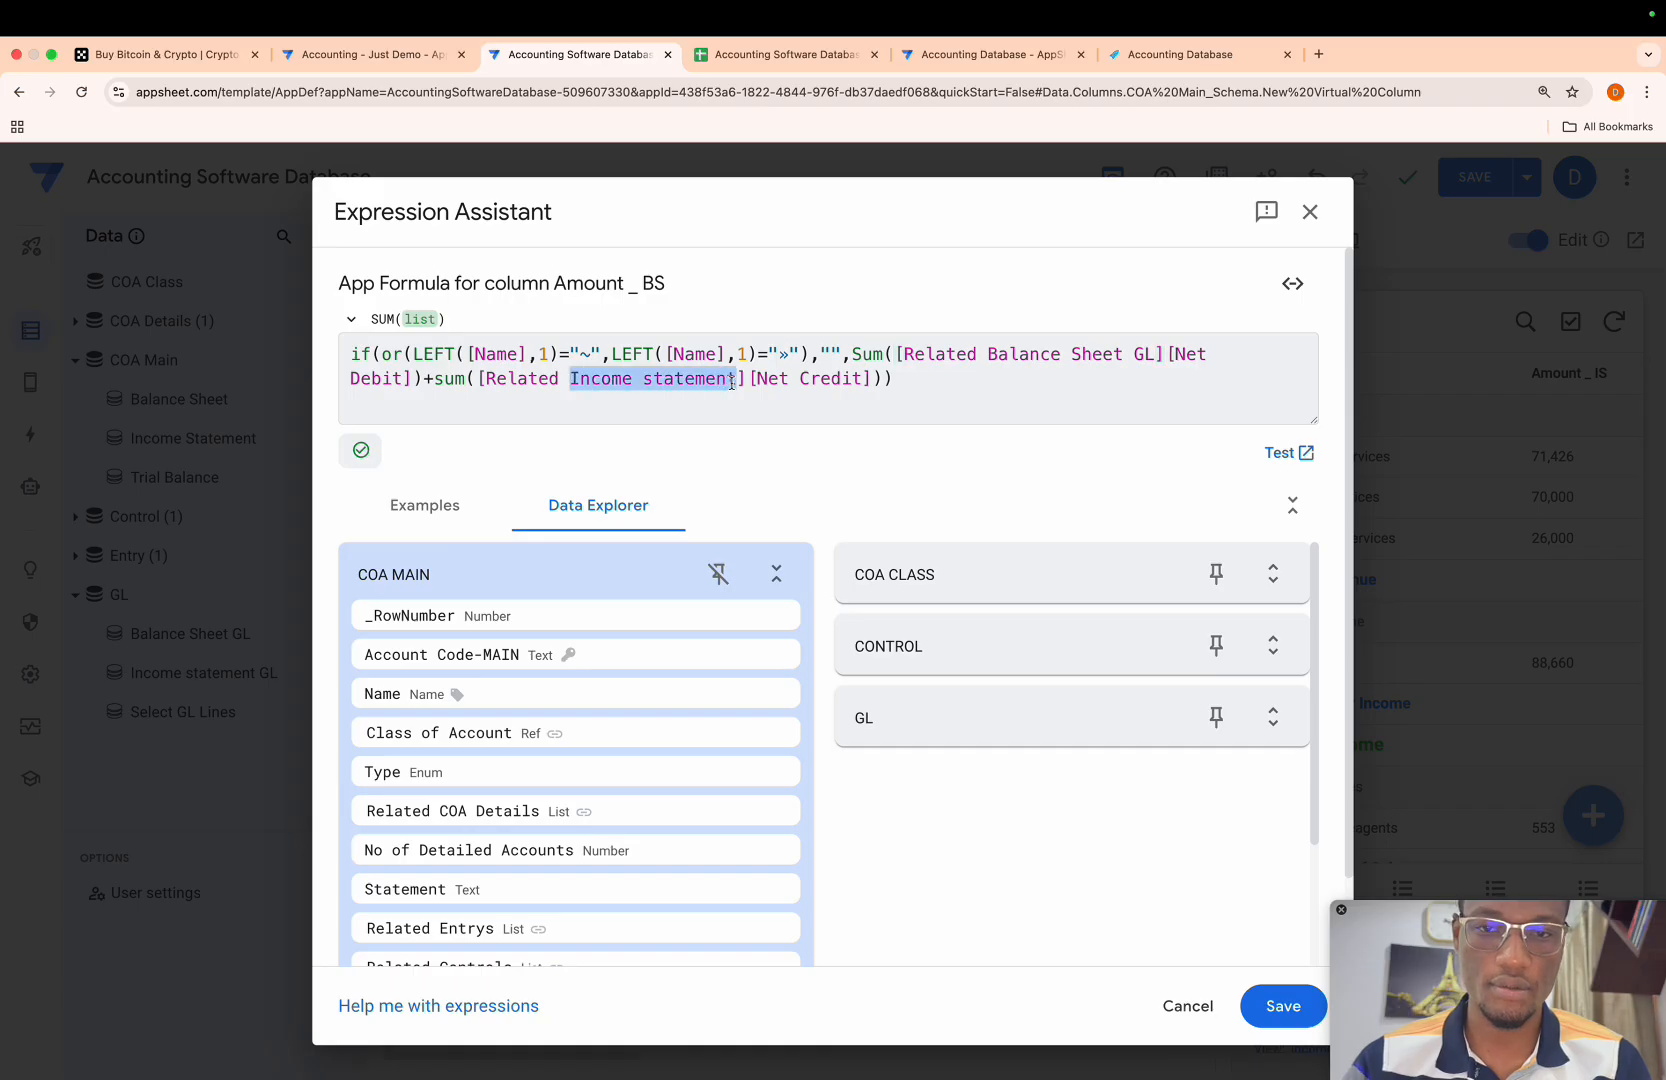
pyautogui.press('BackSpace')
pyautogui.write('Bal')
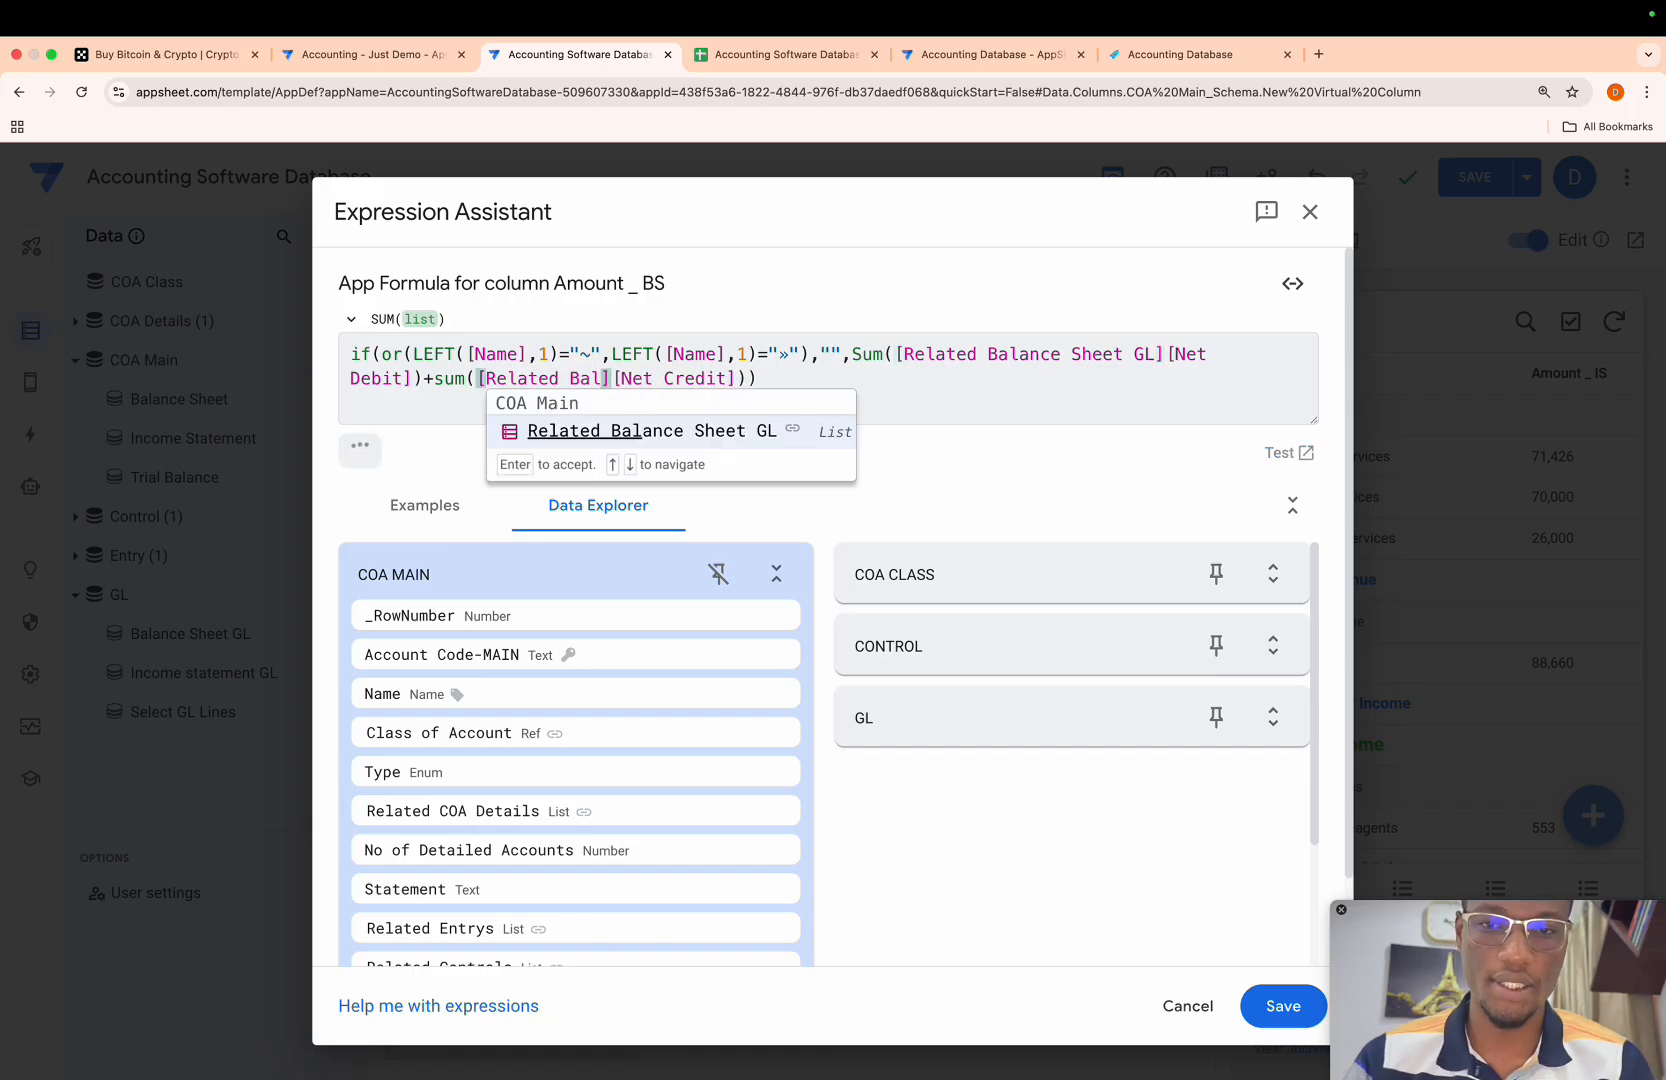
pyautogui.press('Return')
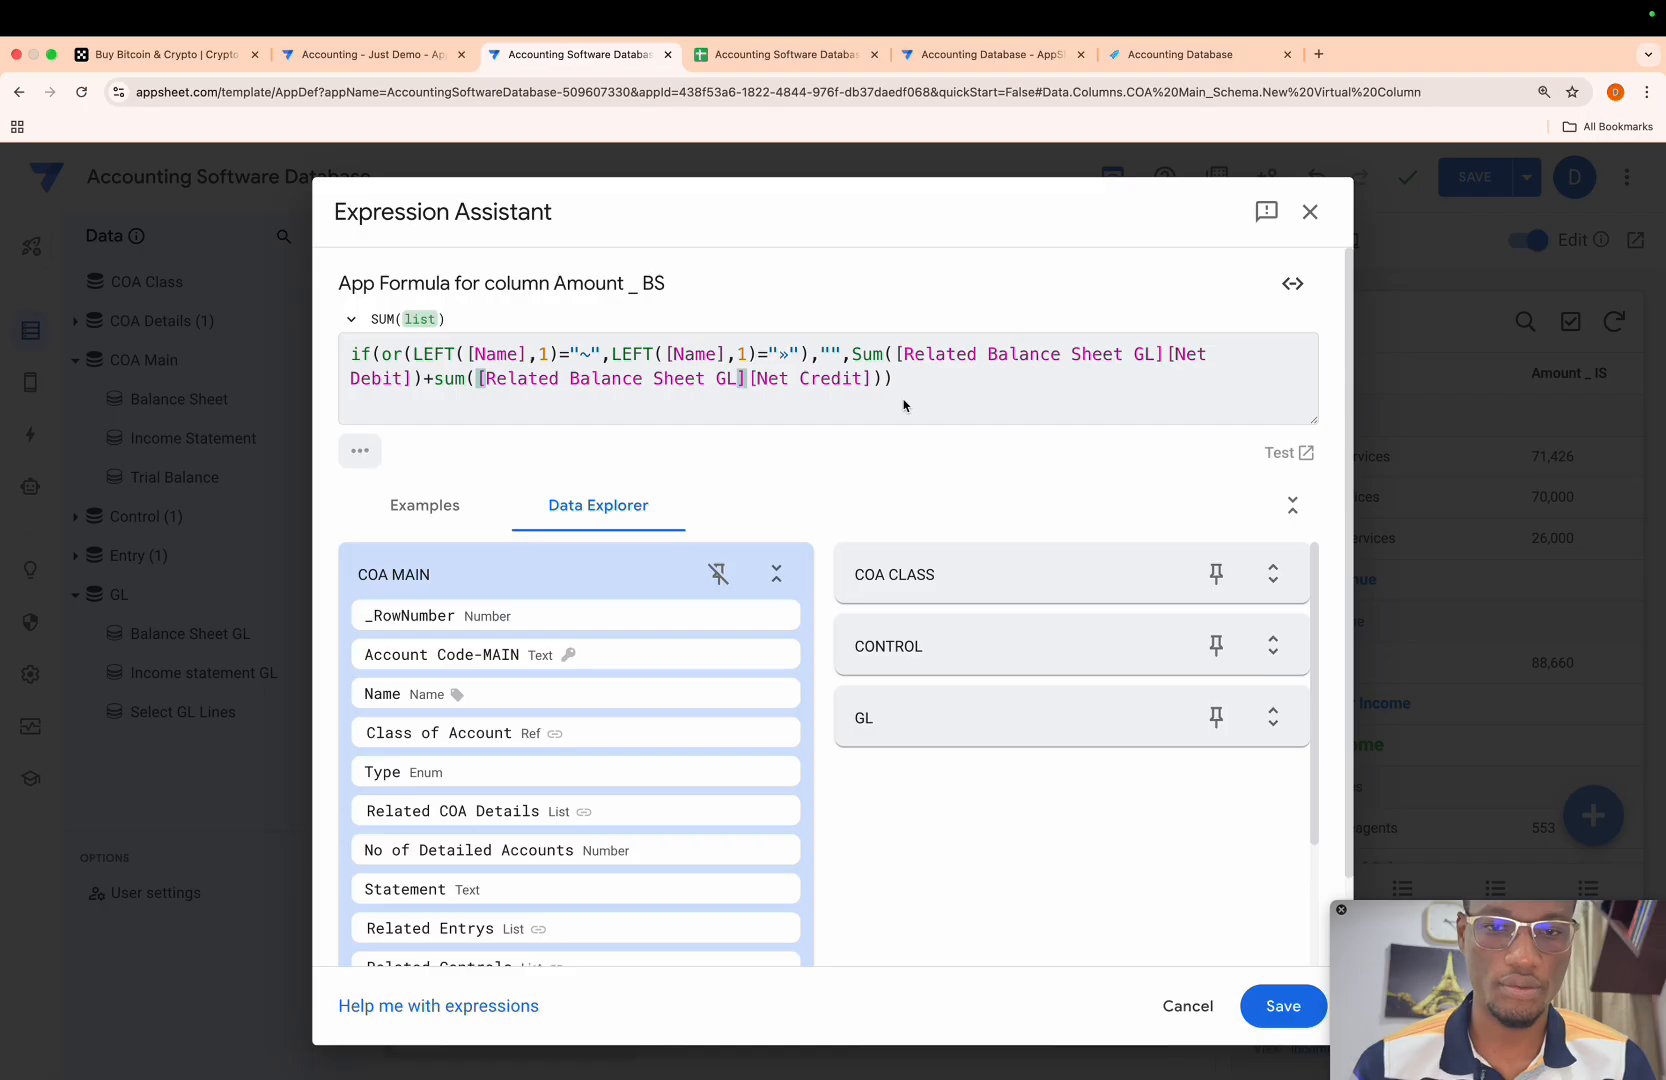
pyautogui.click(1266, 996)
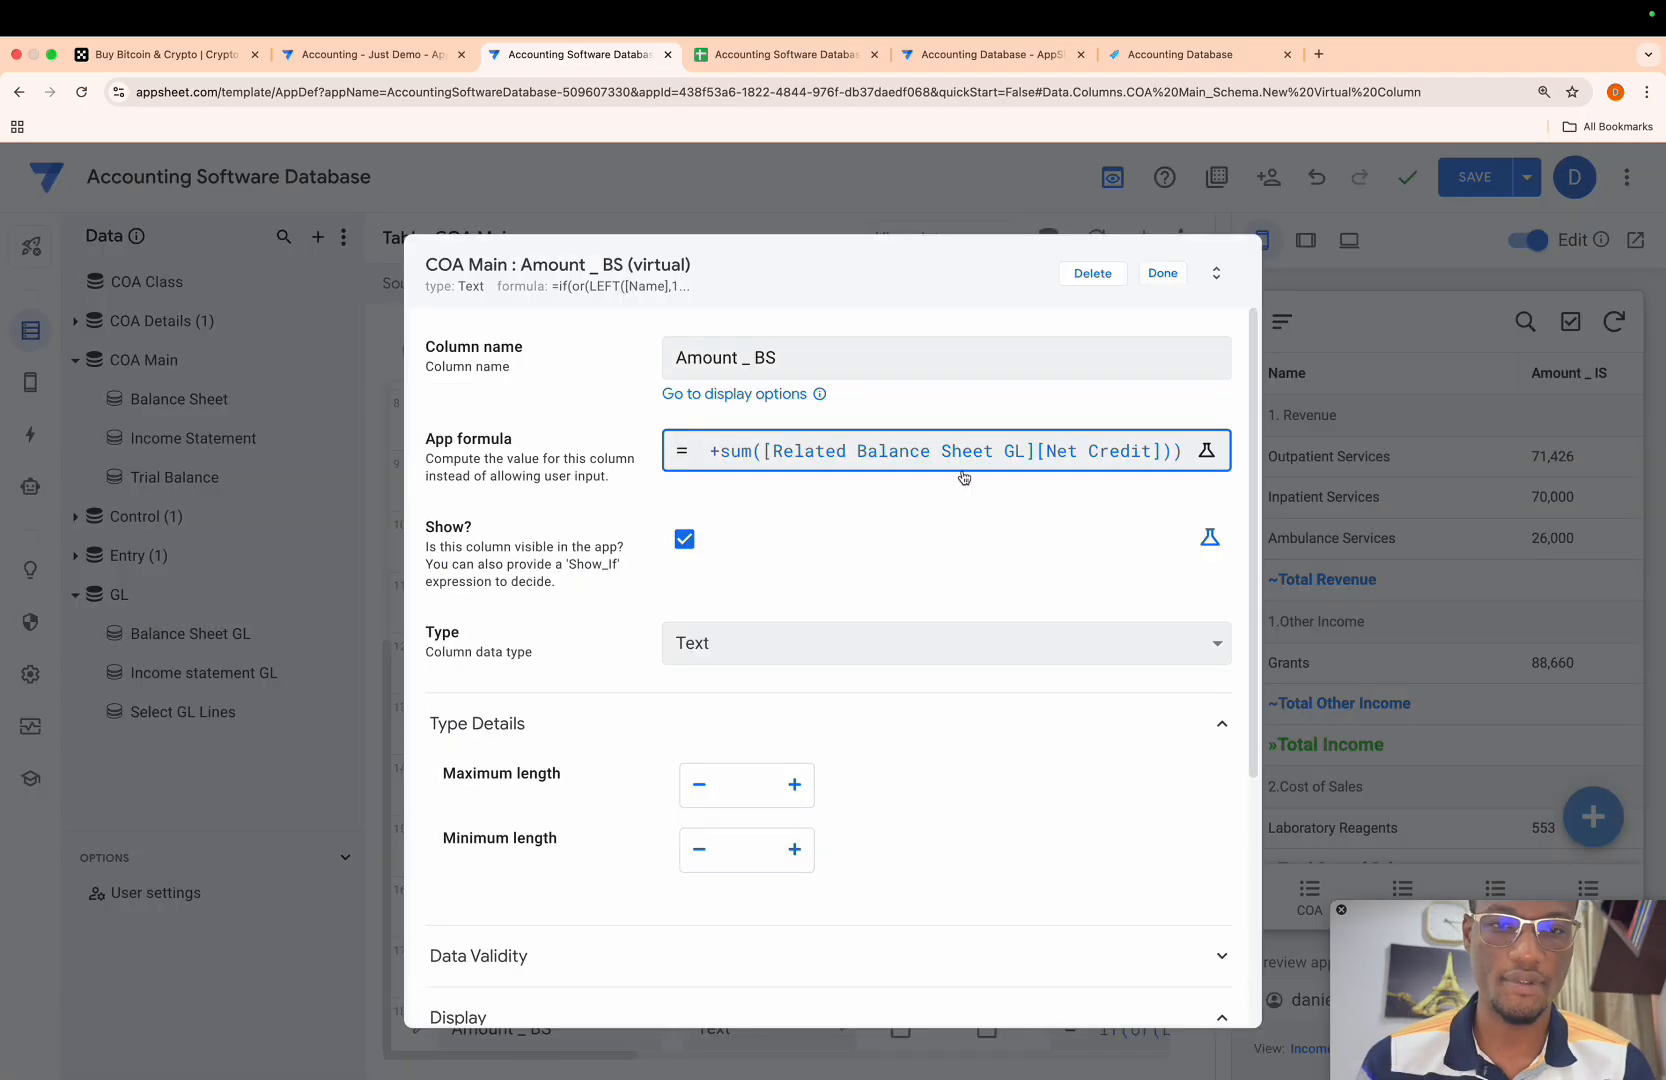
pyautogui.click(1160, 273)
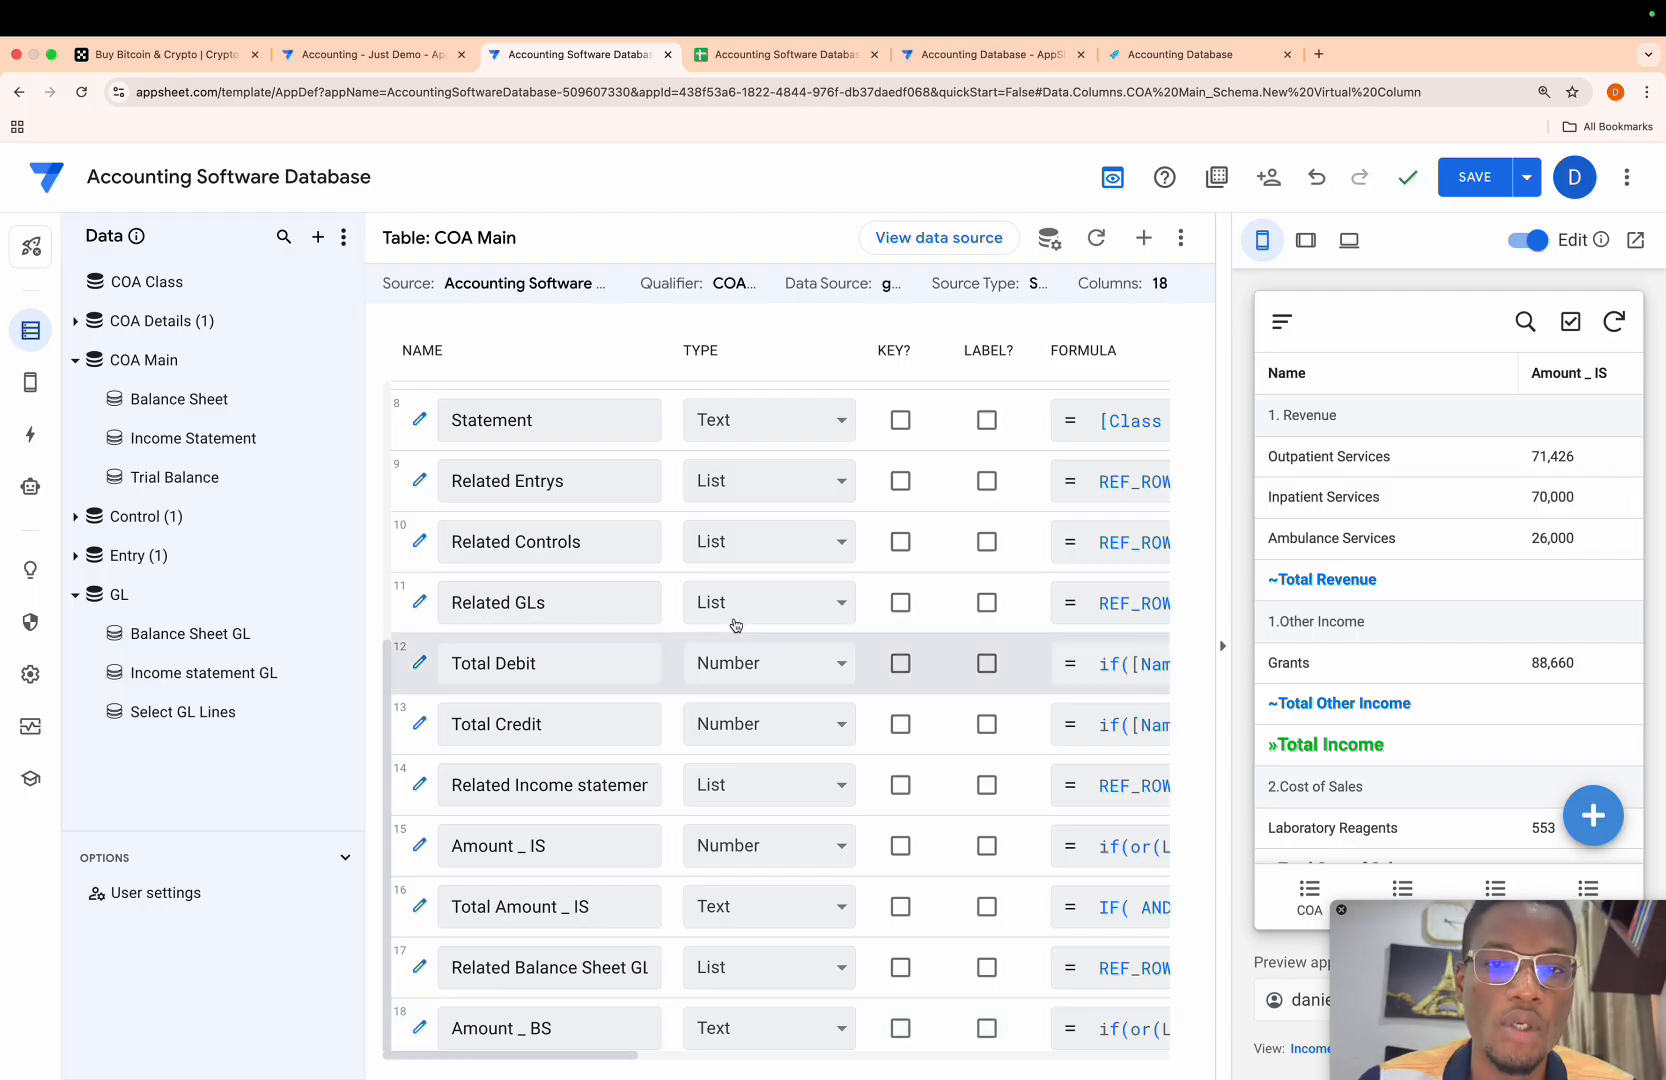
# - Switch to the Accounting Software Database spreadsheet and insert eight blank rows below »Profit/Loss in the COA Main sheet
pyautogui.click(775, 60)
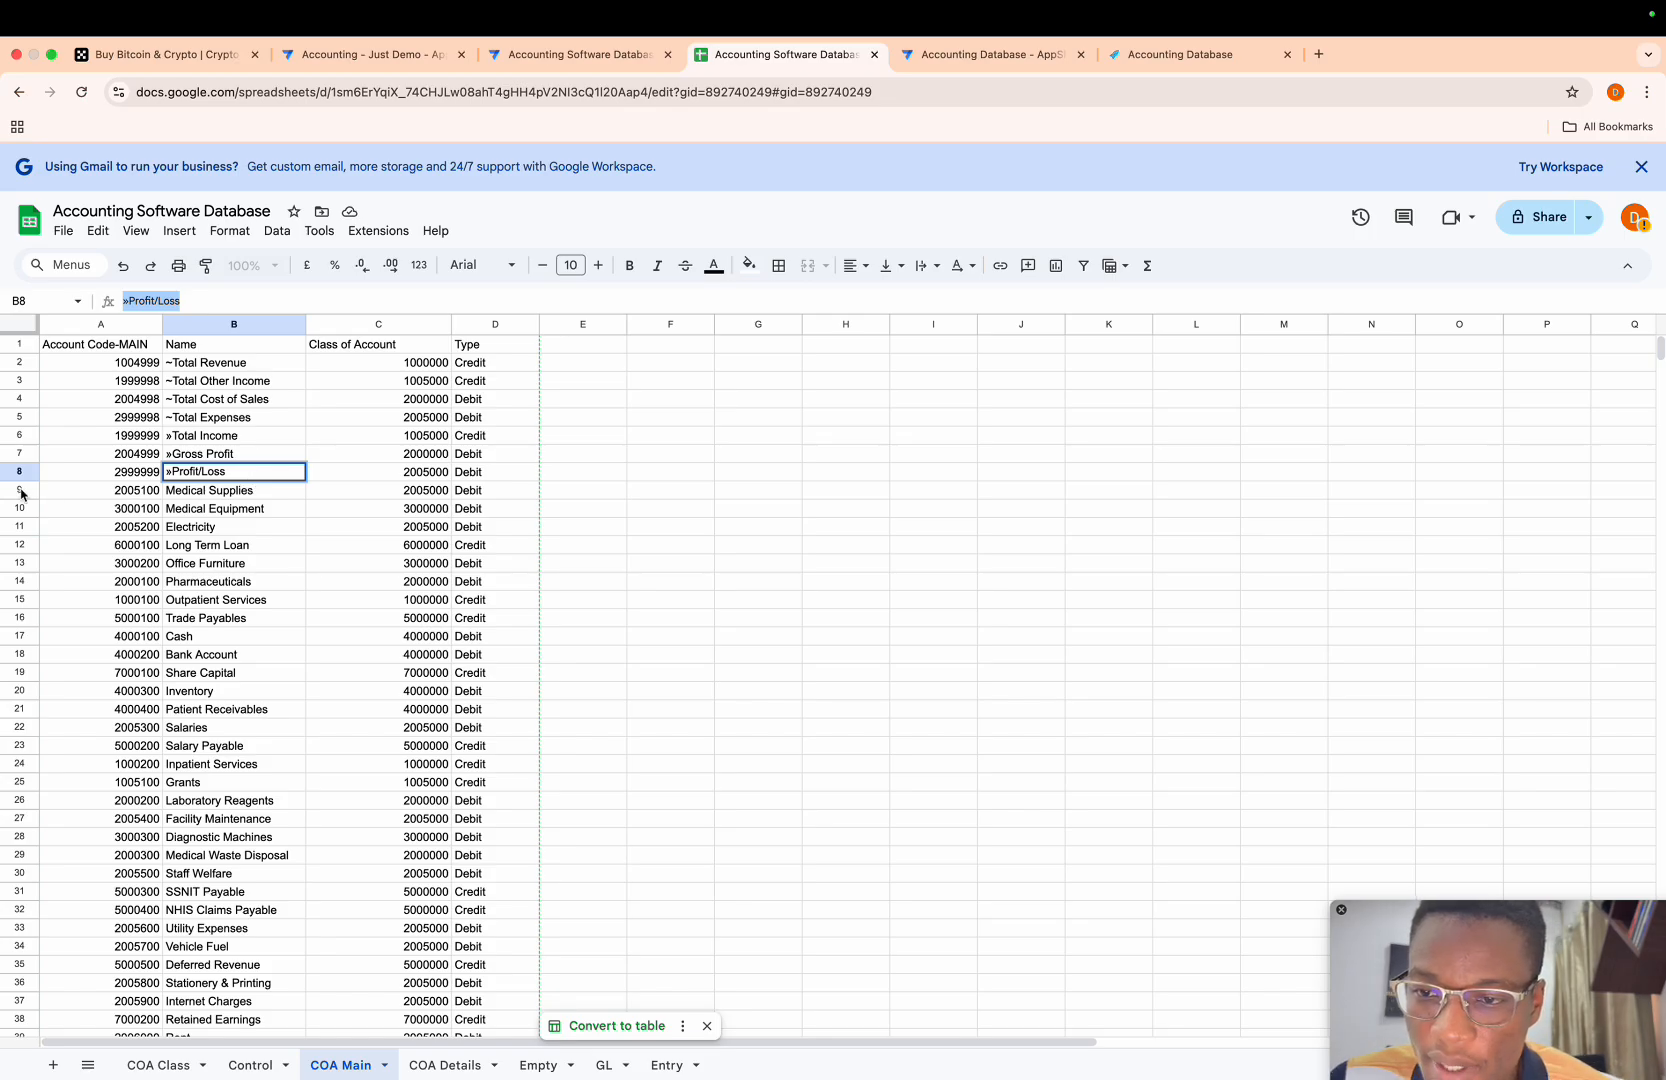
pyautogui.moveTo(19, 490); pyautogui.dragTo(3, 612)
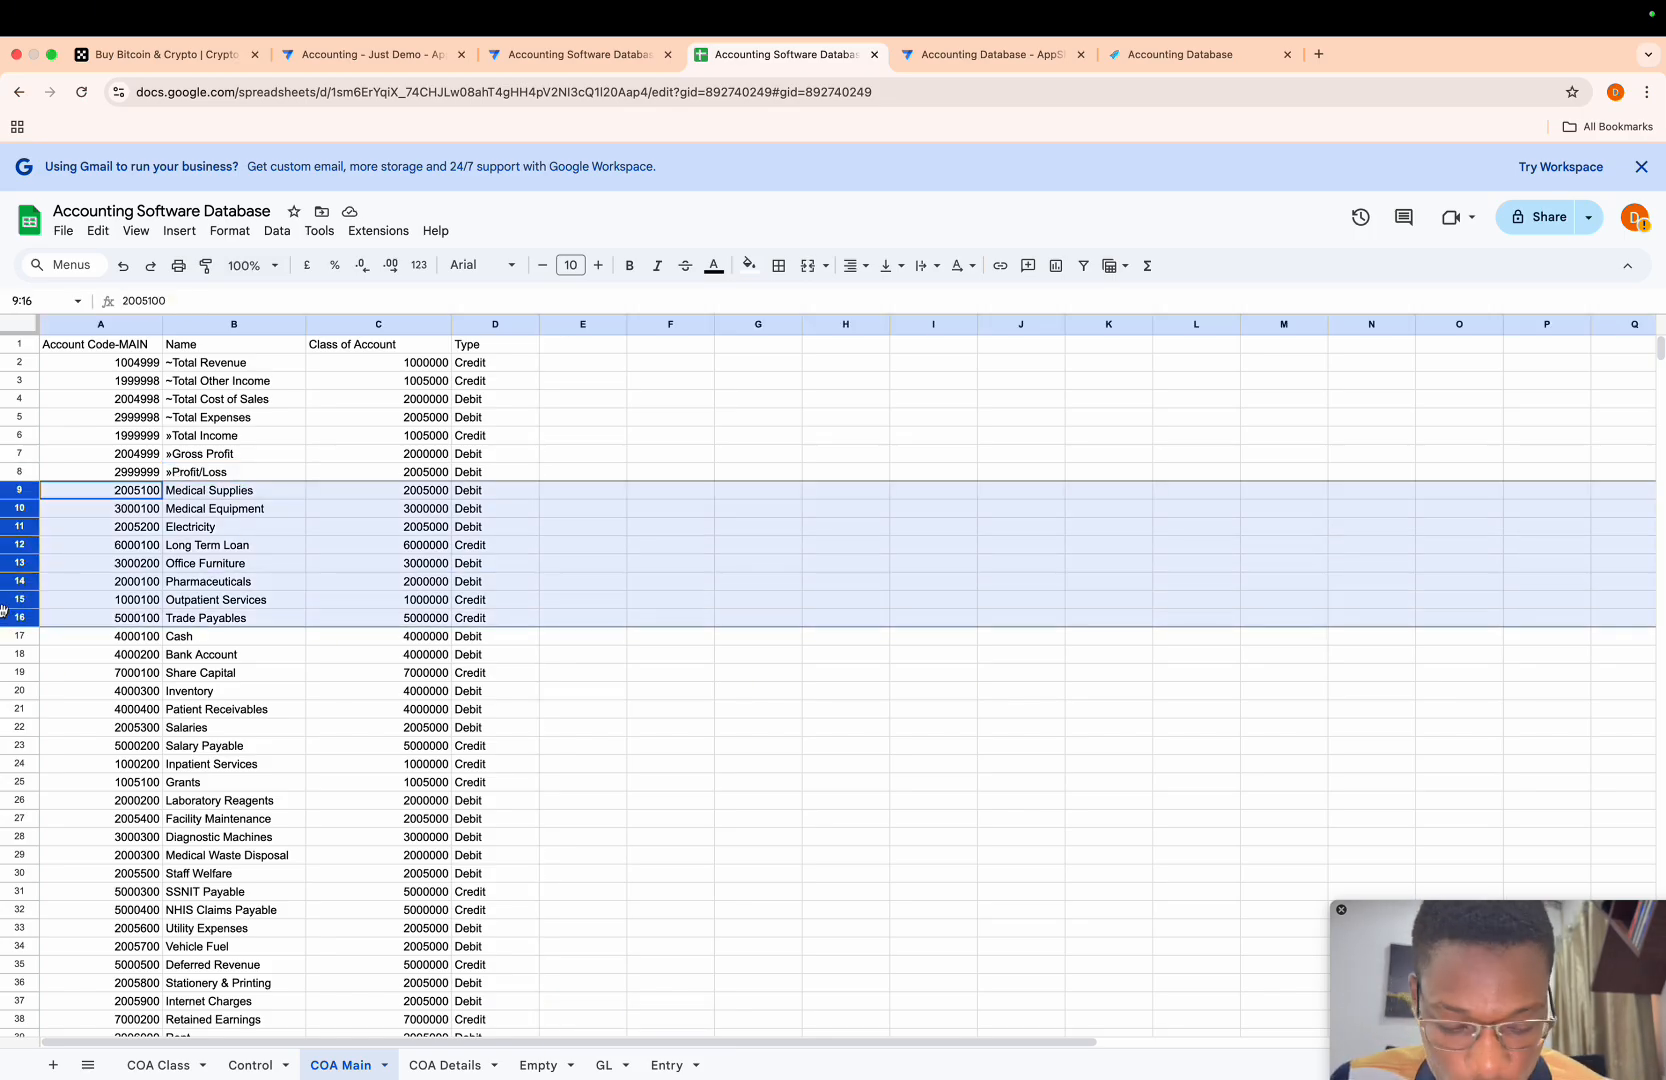
pyautogui.rightClick(3, 612)
pyautogui.click(67, 760)
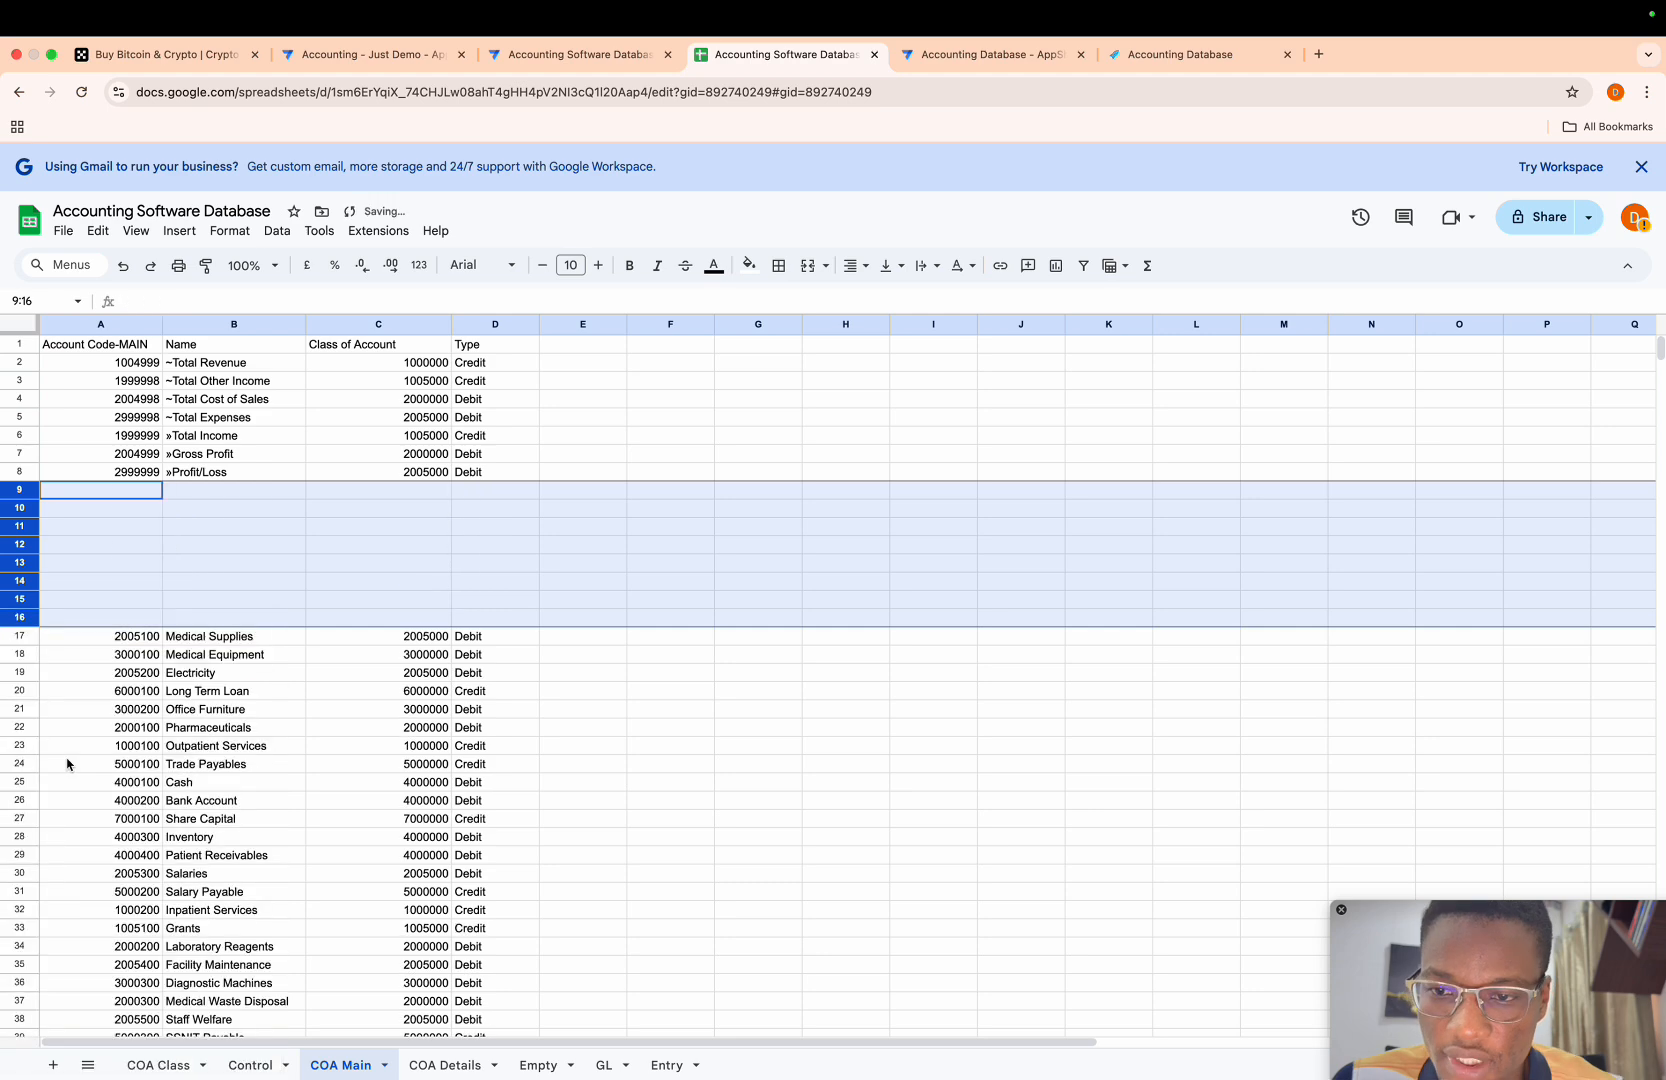
# - Copy the names and types of the five Balance Sheet classes from COA Class into COA Main, starting at cell B9
pyautogui.click(160, 1065)
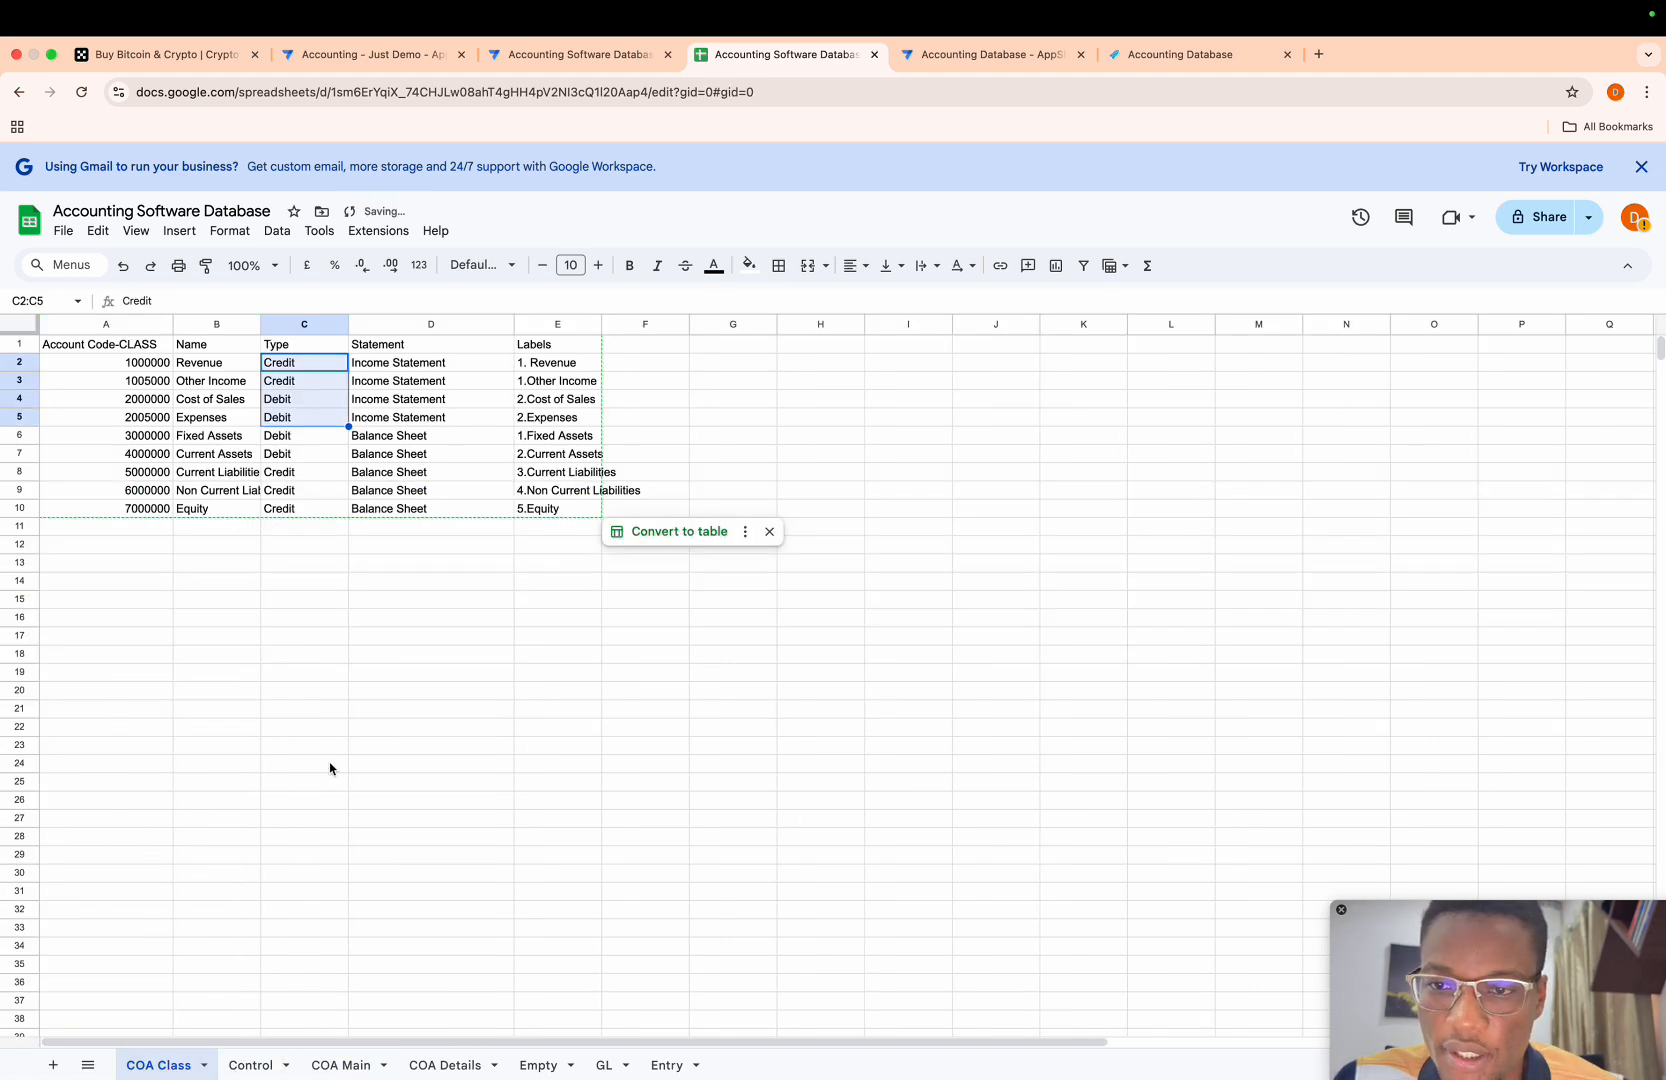
pyautogui.moveTo(227, 437); pyautogui.dragTo(221, 507)
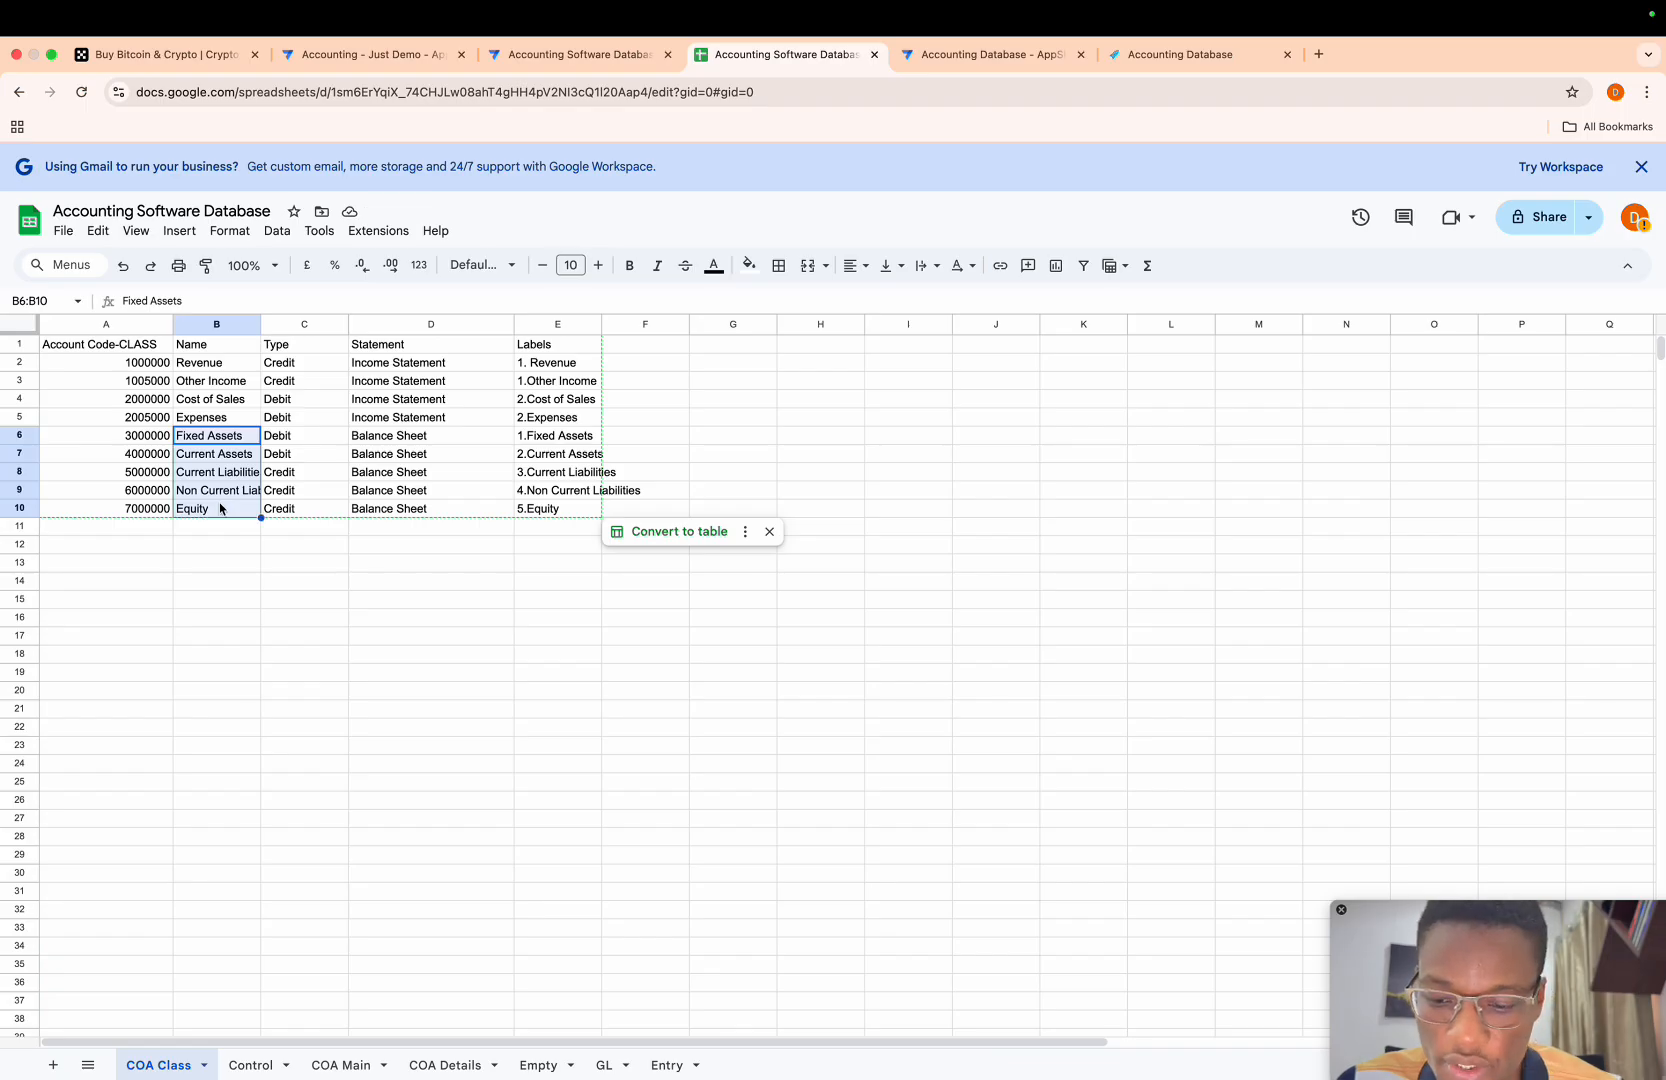
pyautogui.hotkey('shift', 'Right')
pyautogui.hotkey('ctrl', 'c')
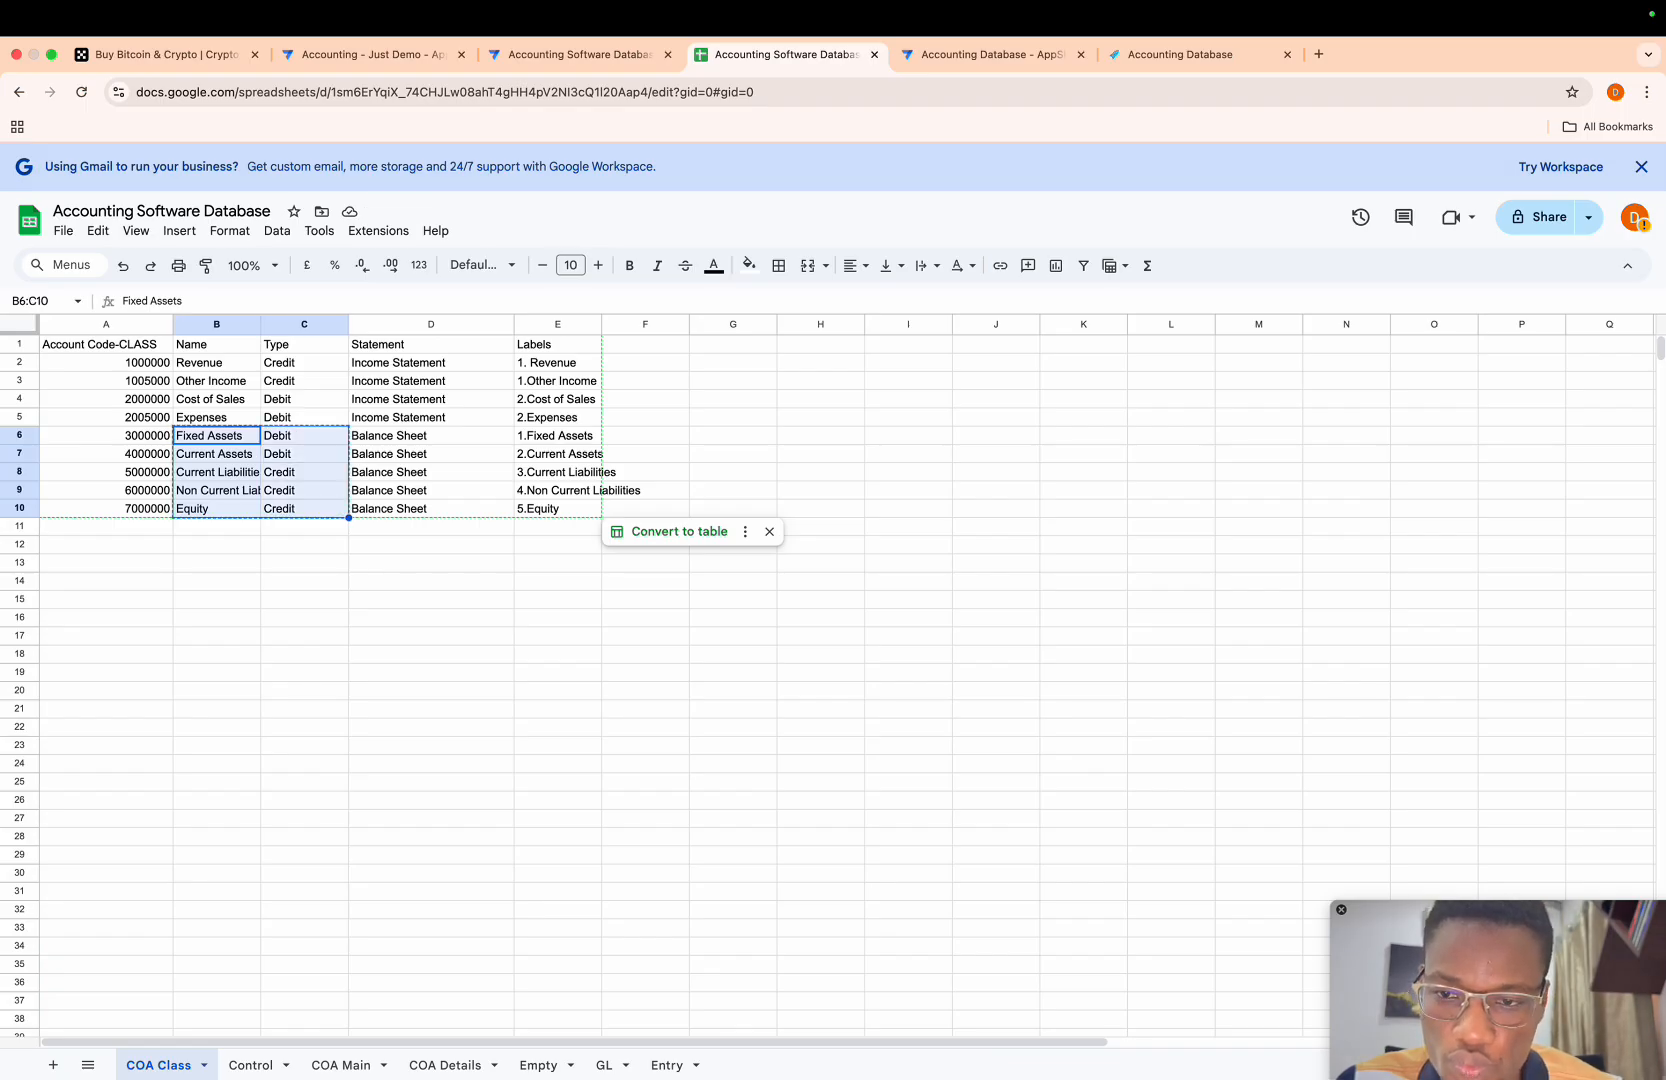
pyautogui.click(336, 1062)
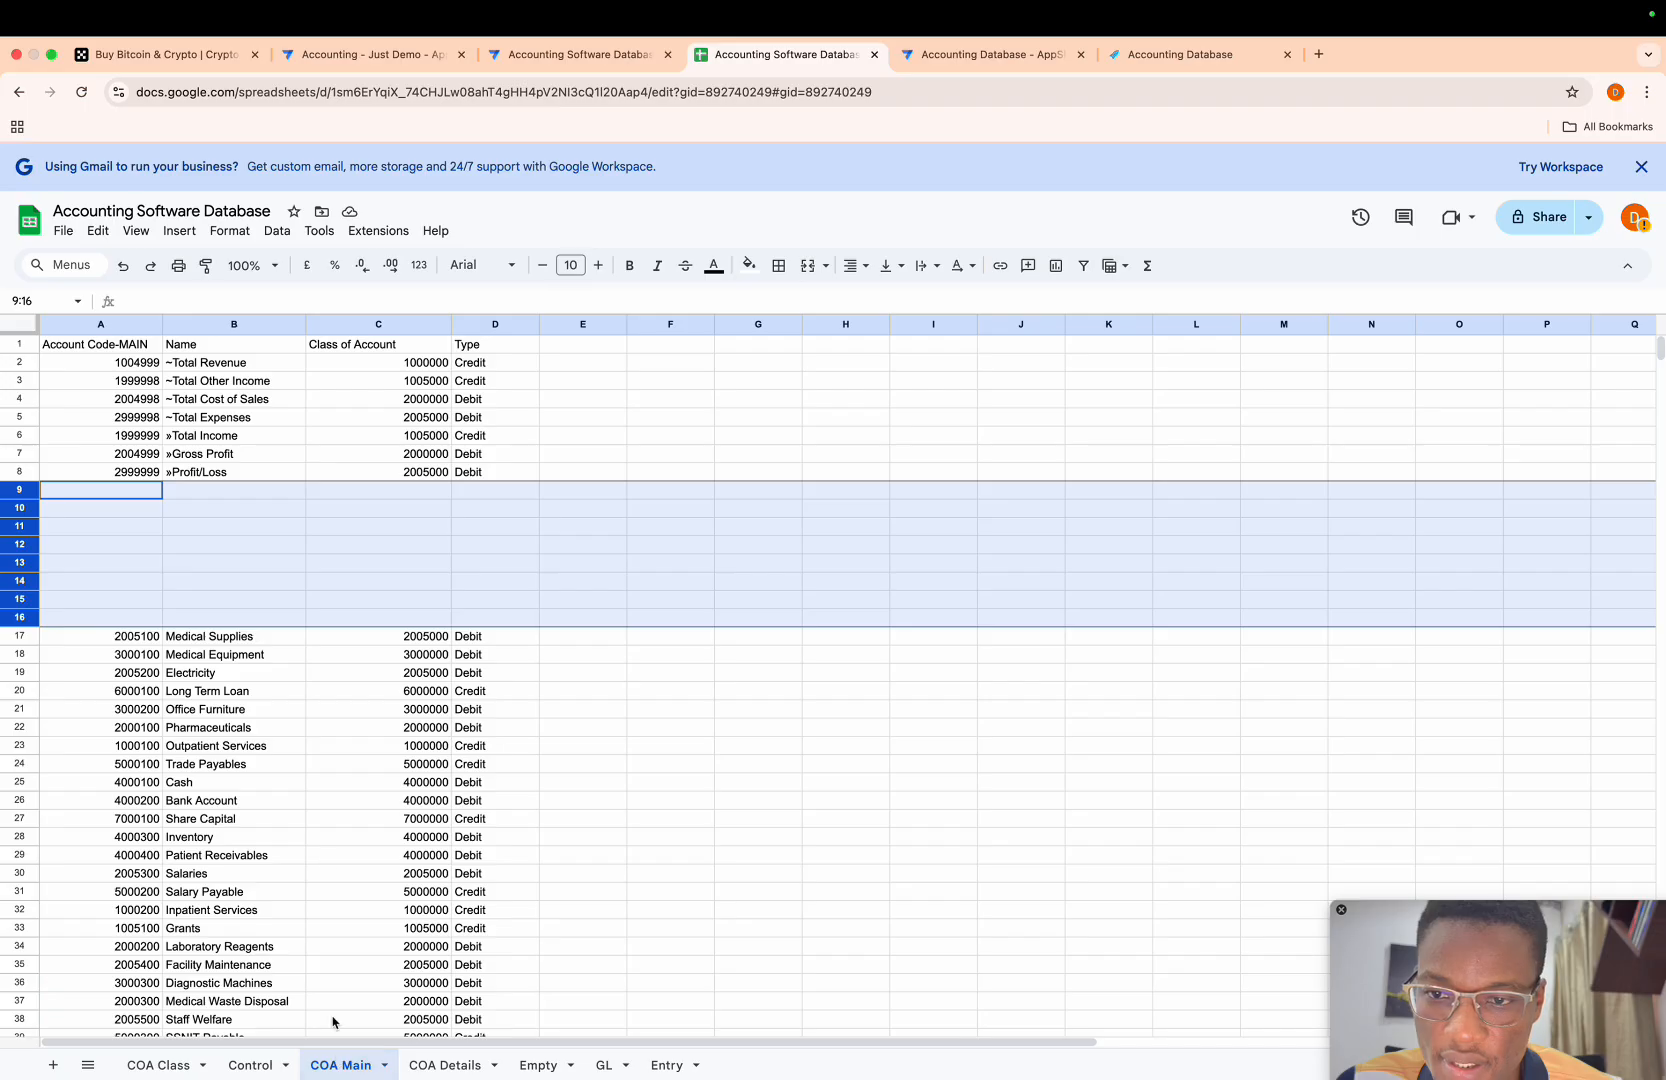
pyautogui.click(209, 493)
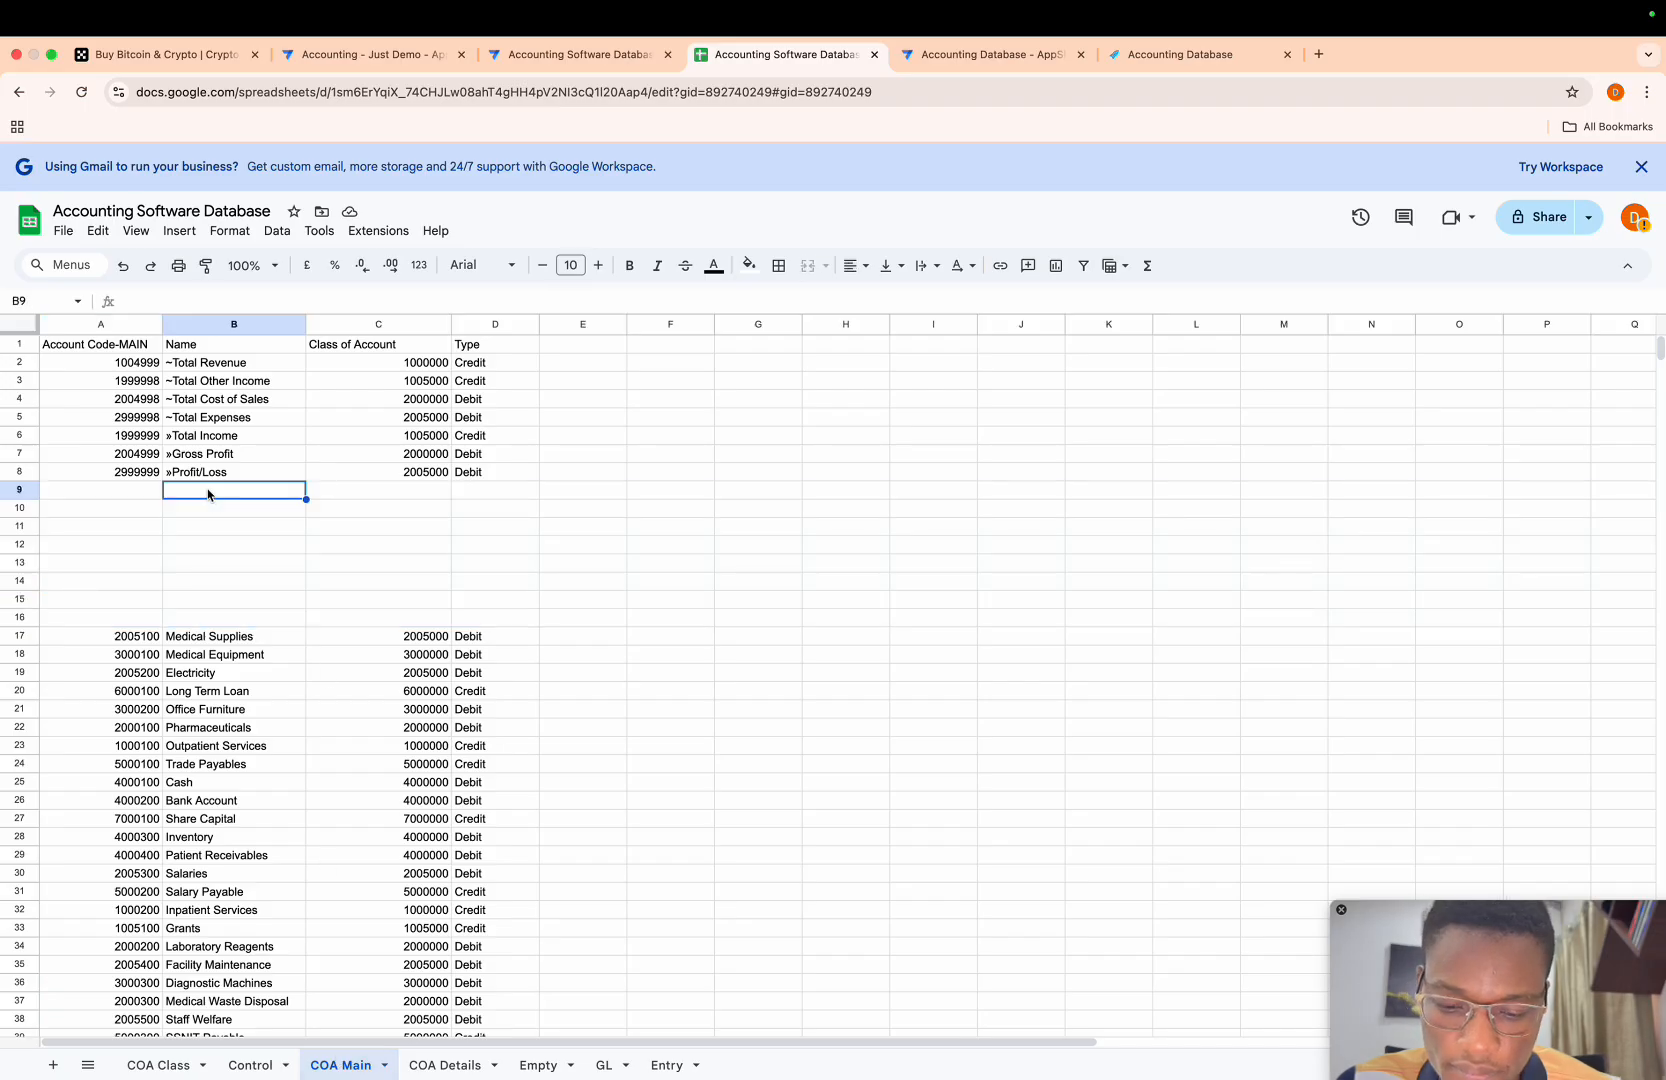
pyautogui.hotkey('ctrl', 'v')
# - Move the pasted Debit and Credit values from C9:C13 to the Type column, D9:D13
pyautogui.click(345, 494)
pyautogui.hotkey('shift', 'Down')
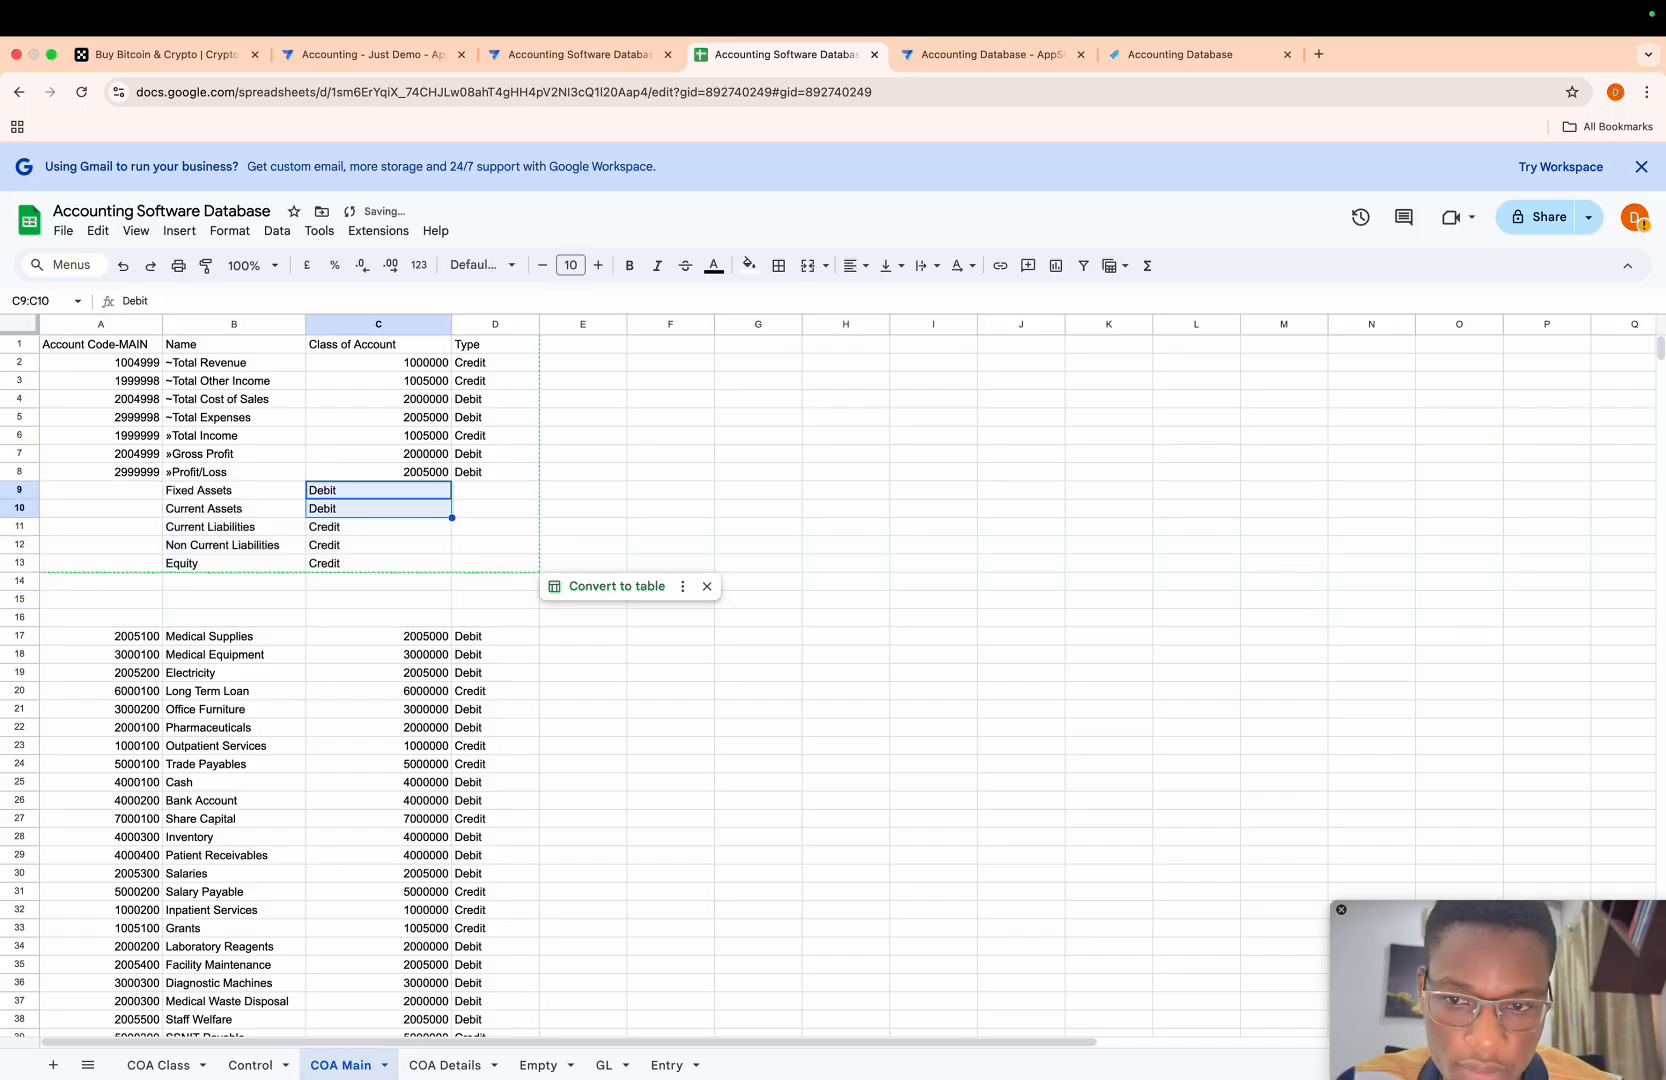
pyautogui.hotkey('shift', 'Down')
pyautogui.hotkey('shift', 'Down')
pyautogui.hotkey('shift', 'Down')
pyautogui.hotkey('ctrl', 'c')
pyautogui.press('Right')
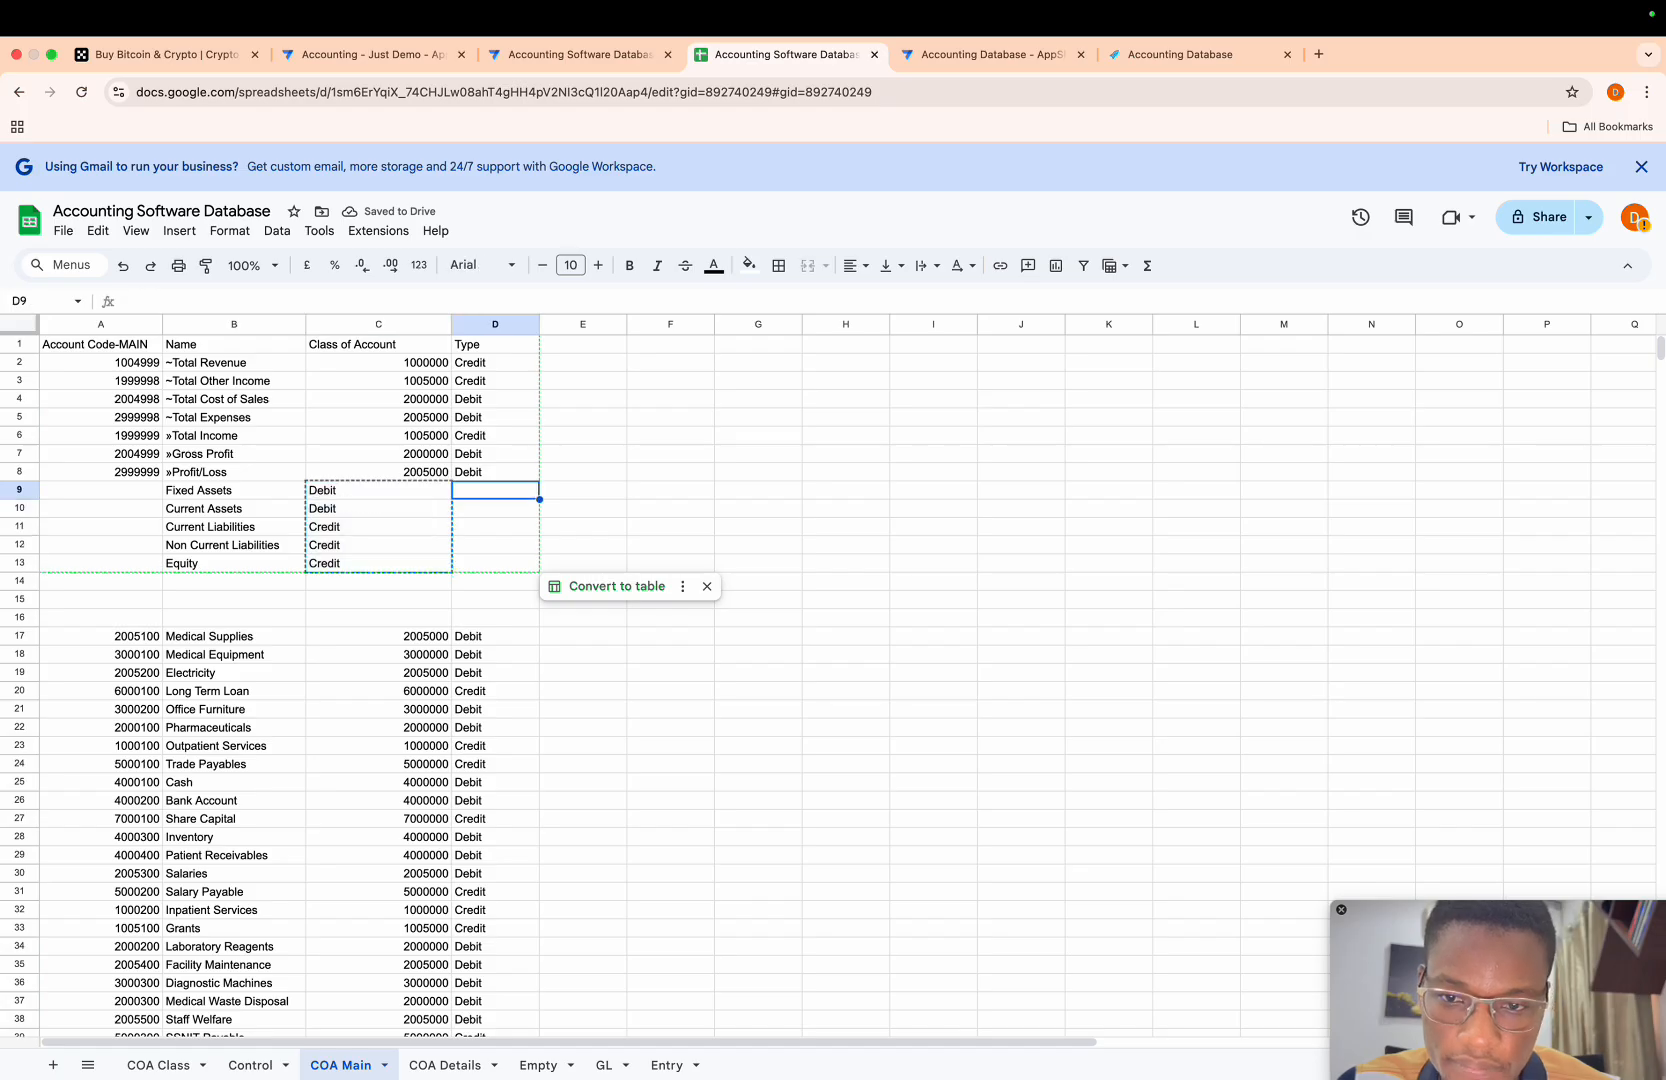
pyautogui.hotkey('ctrl', 'v')
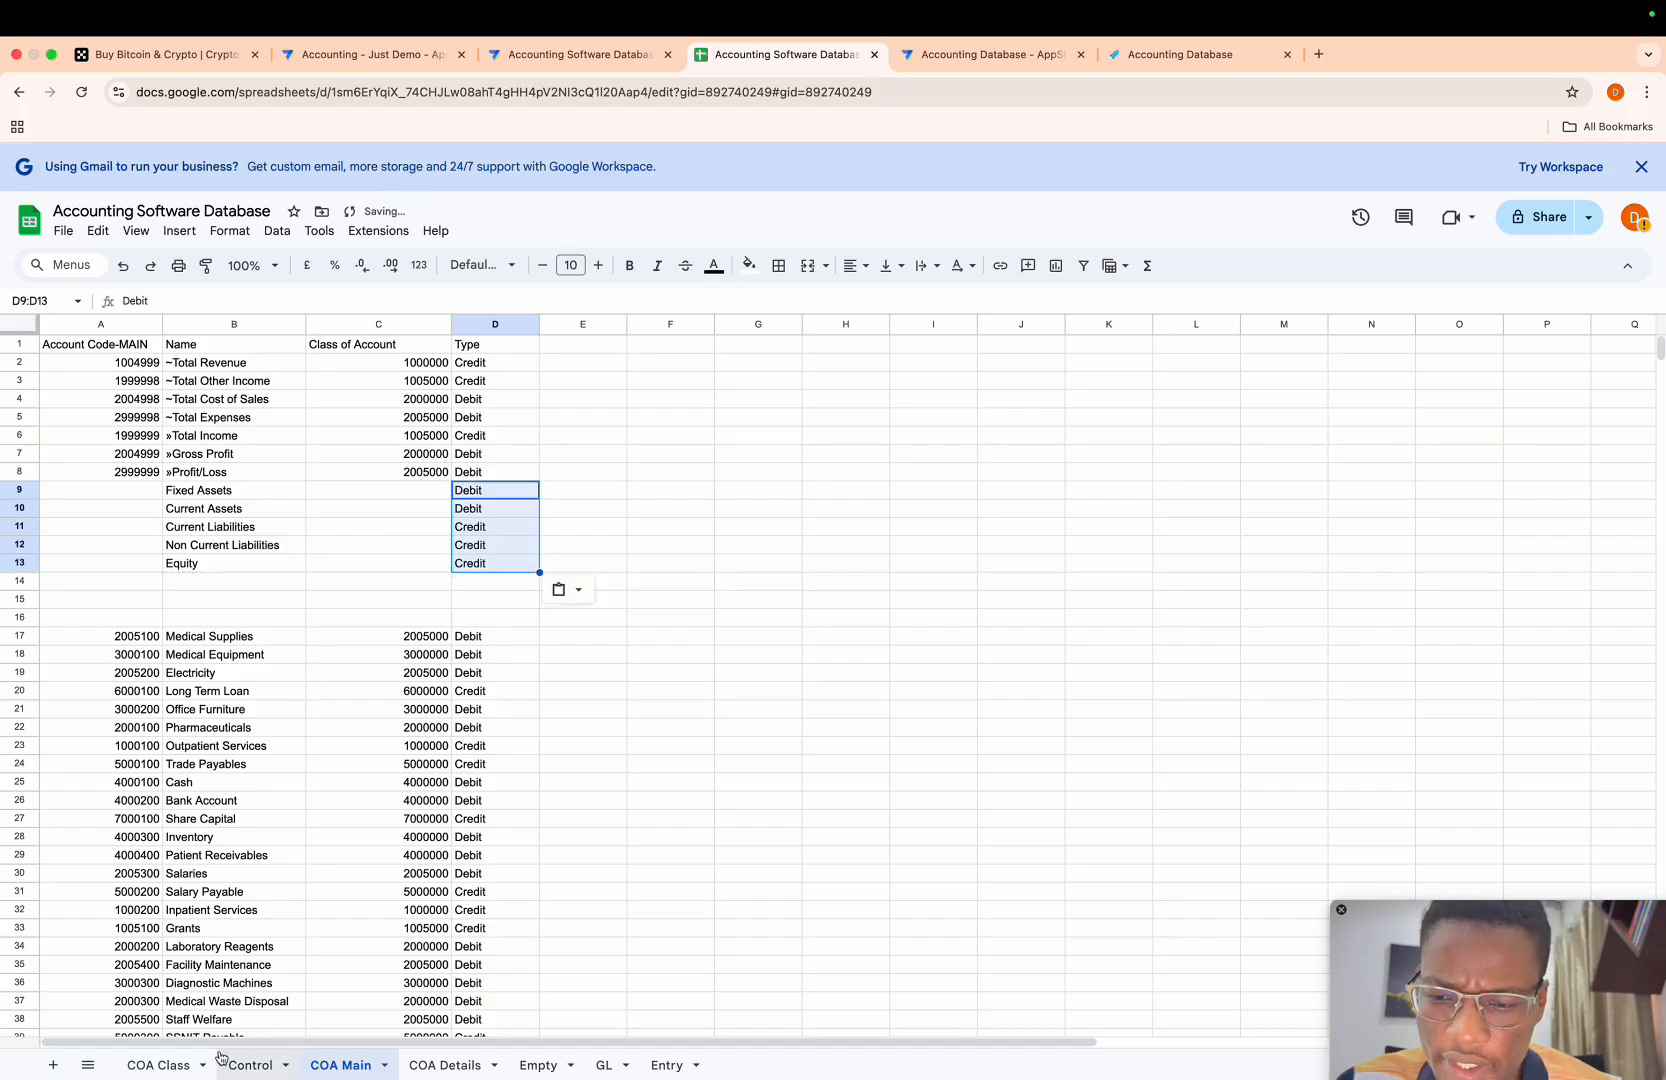
# - Copy the account codes of the five Balance Sheet classes from COA Class into COA Main's Class of Account column, C9:C13
pyautogui.click(174, 1063)
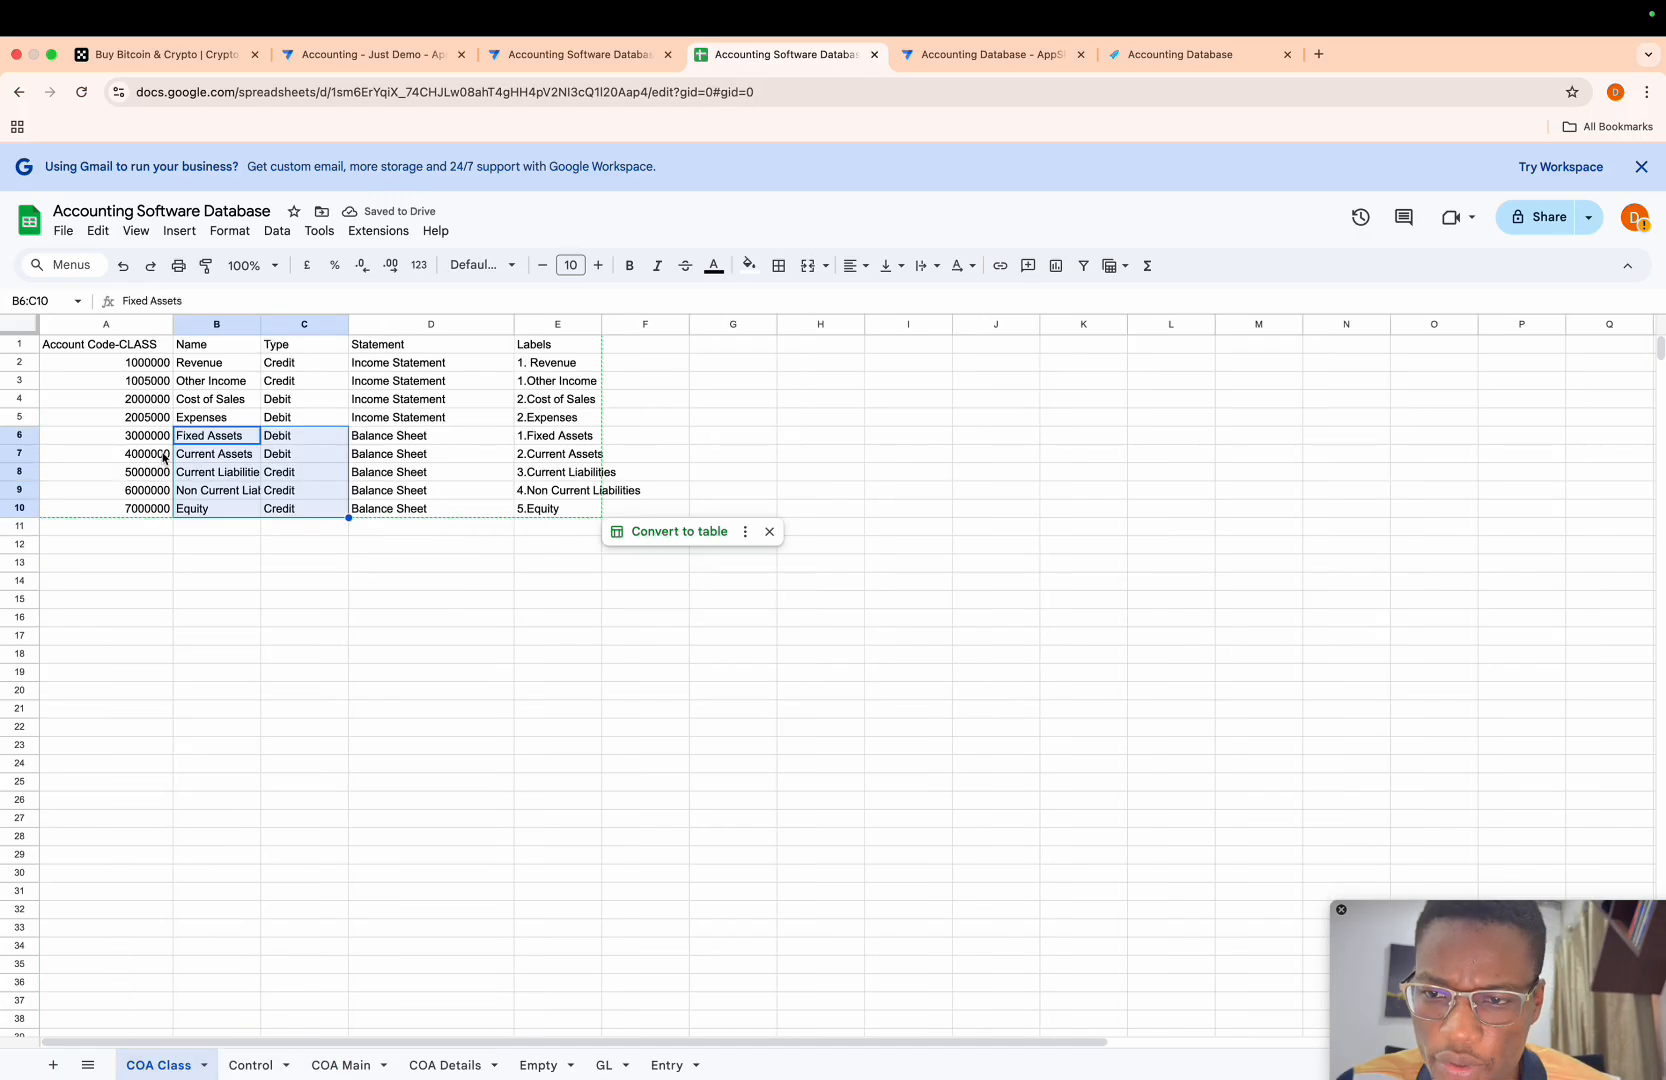
pyautogui.moveTo(153, 443); pyautogui.dragTo(153, 512)
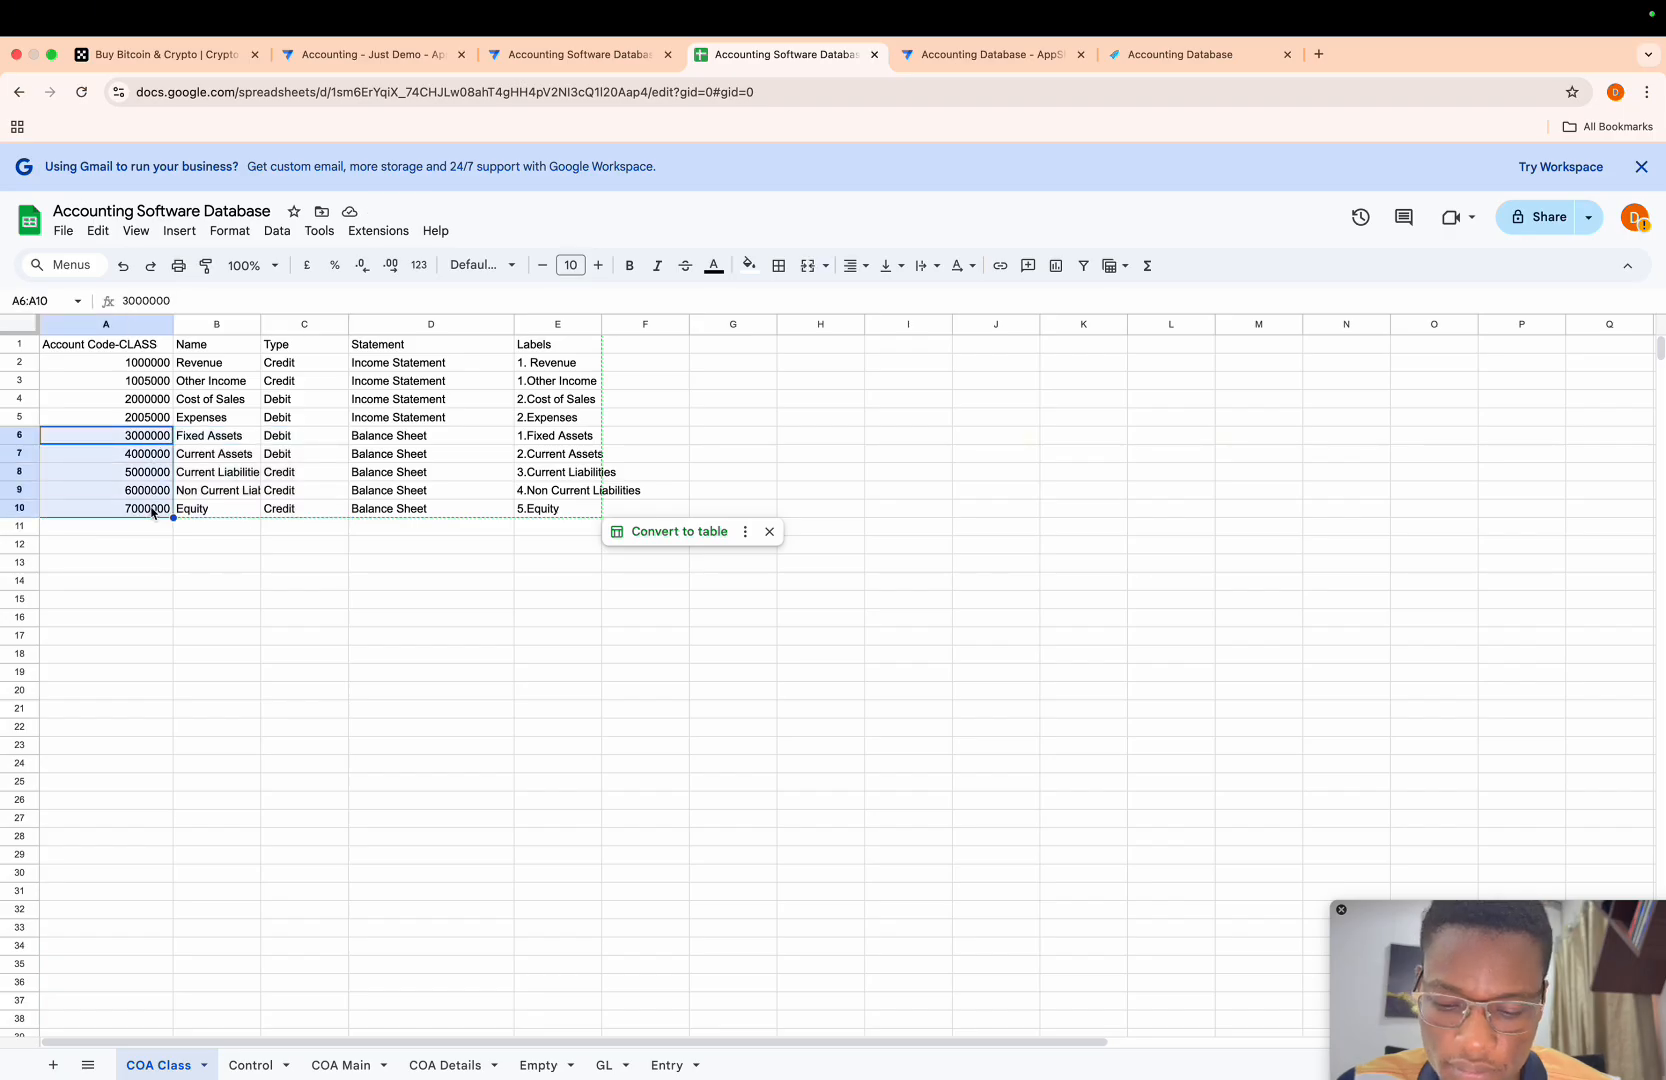
pyautogui.click(341, 1064)
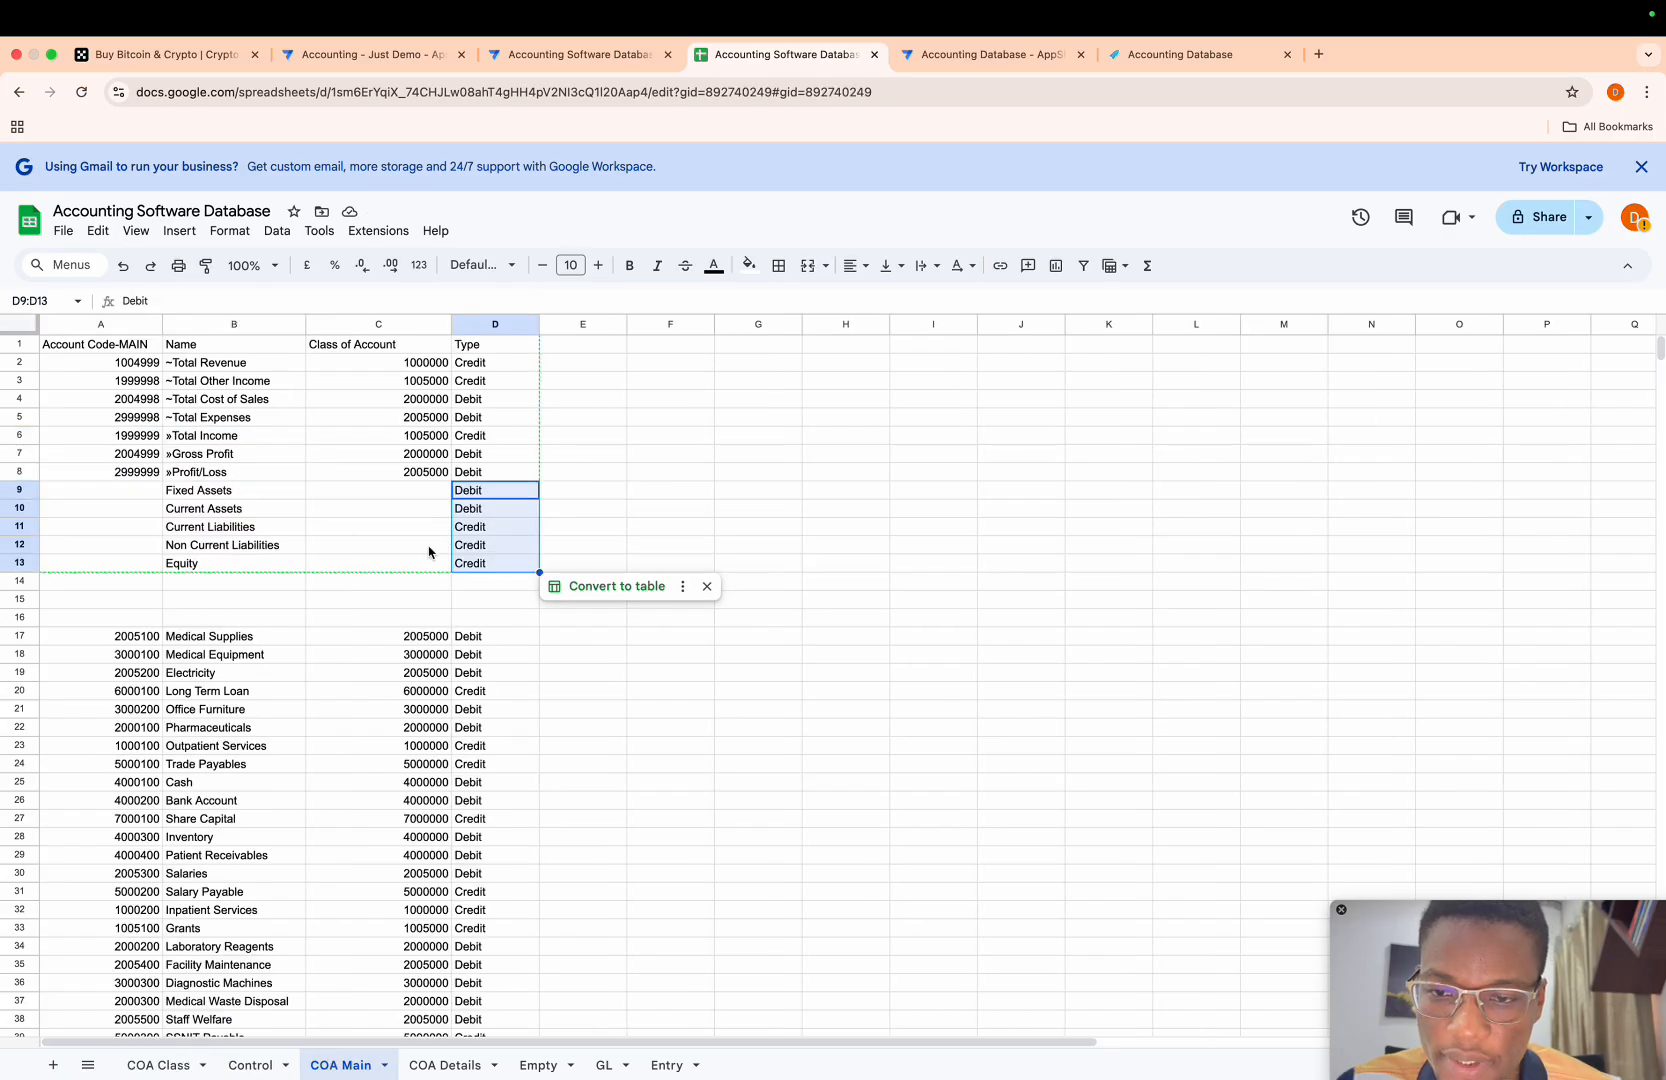
pyautogui.click(410, 492)
pyautogui.hotkey('ctrl', 'v')
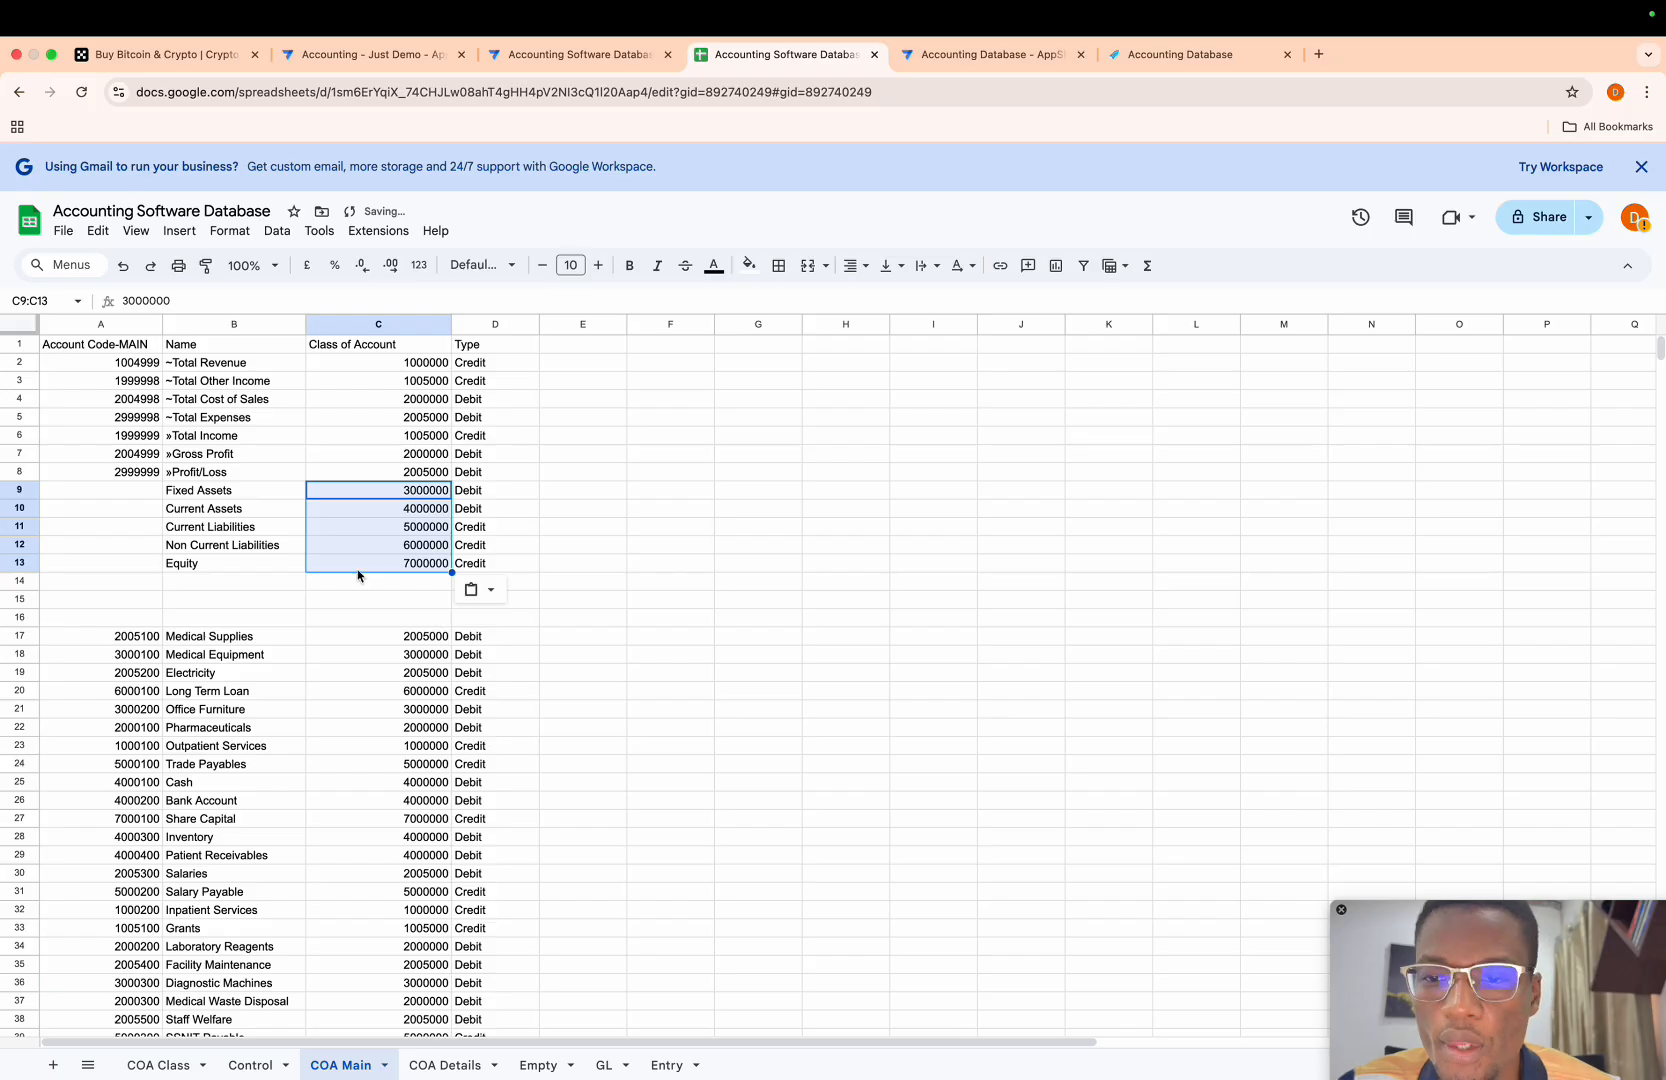
pyautogui.click(238, 595)
# - Enter the formula =C10-1 as the Account Code-MAIN in A9 and fill it down through A13
pyautogui.click(148, 497)
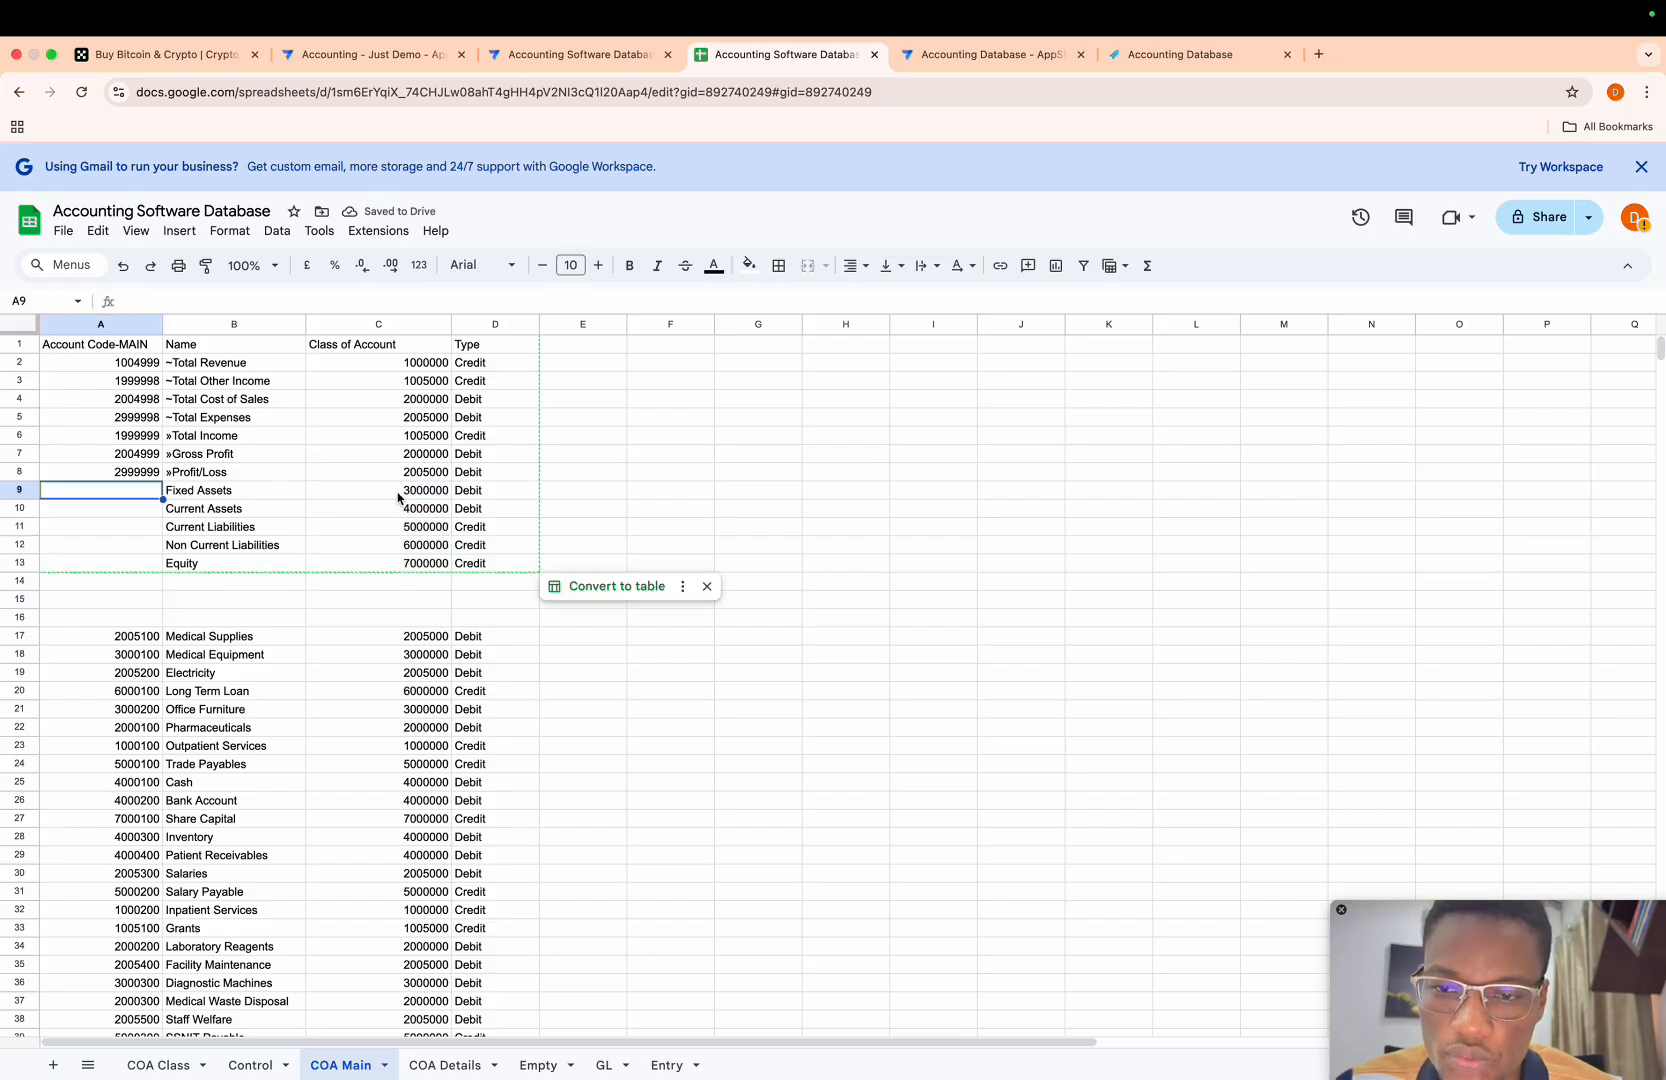
pyautogui.write('=')
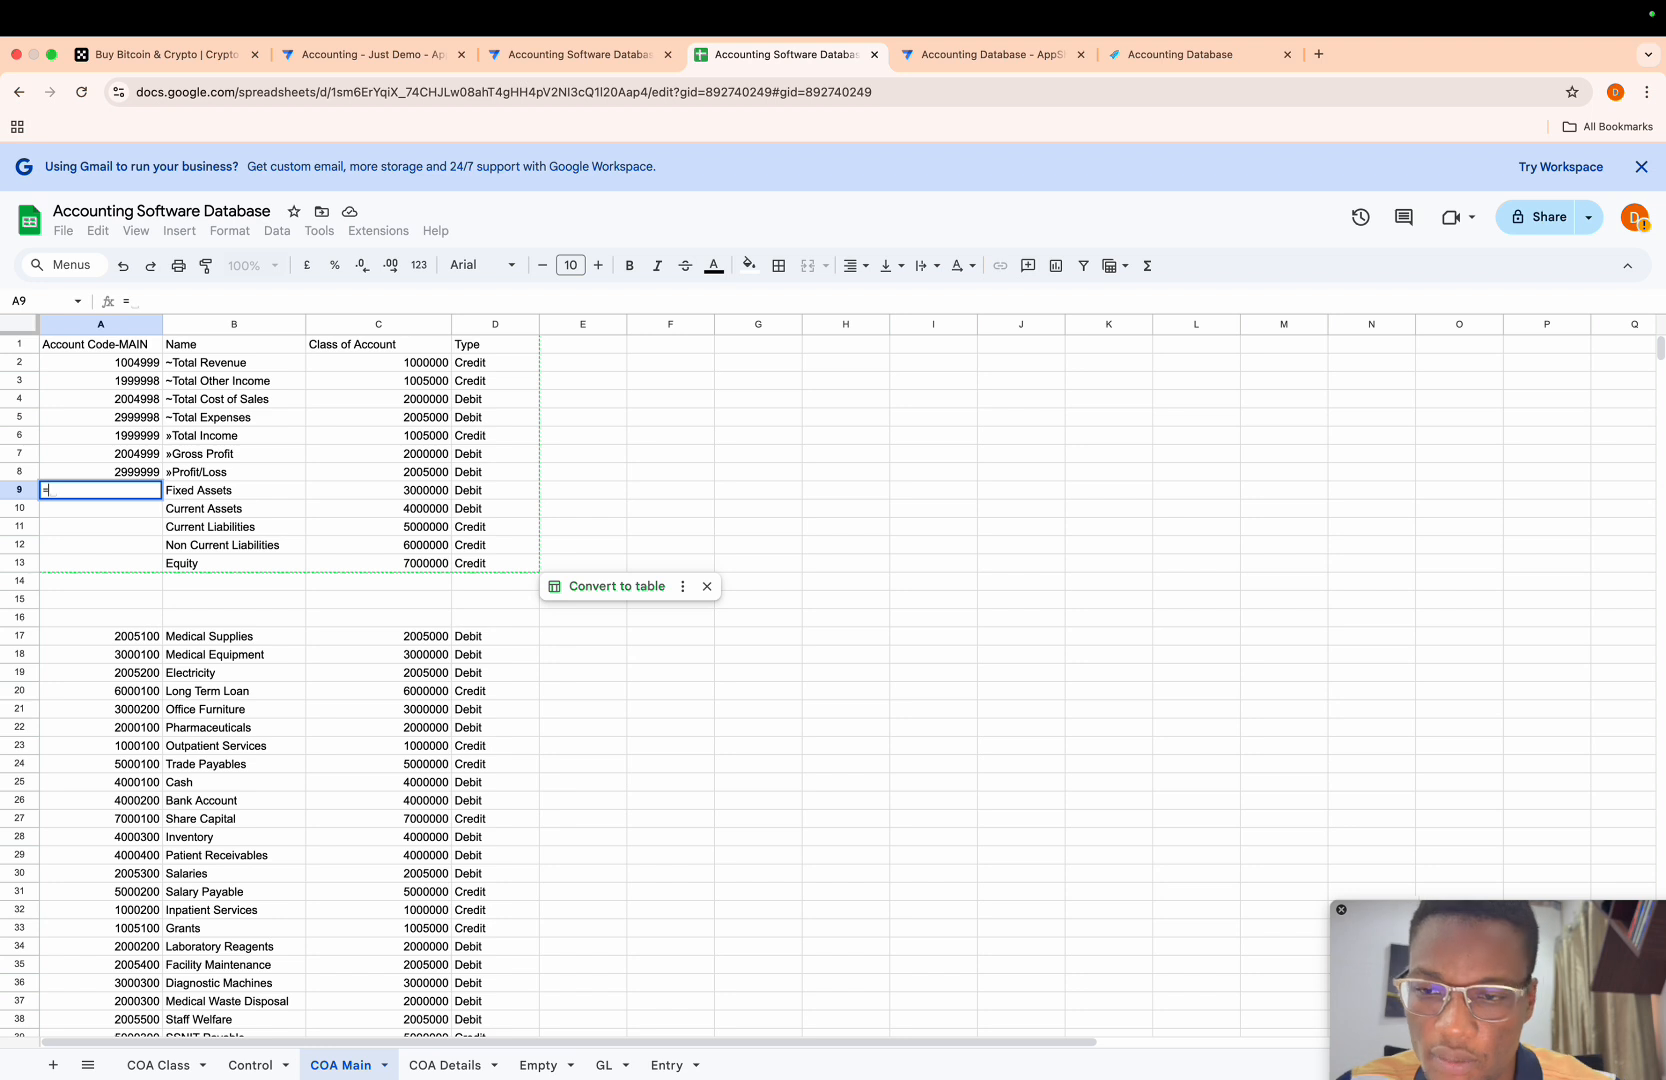
pyautogui.click(442, 518)
pyautogui.write('-')
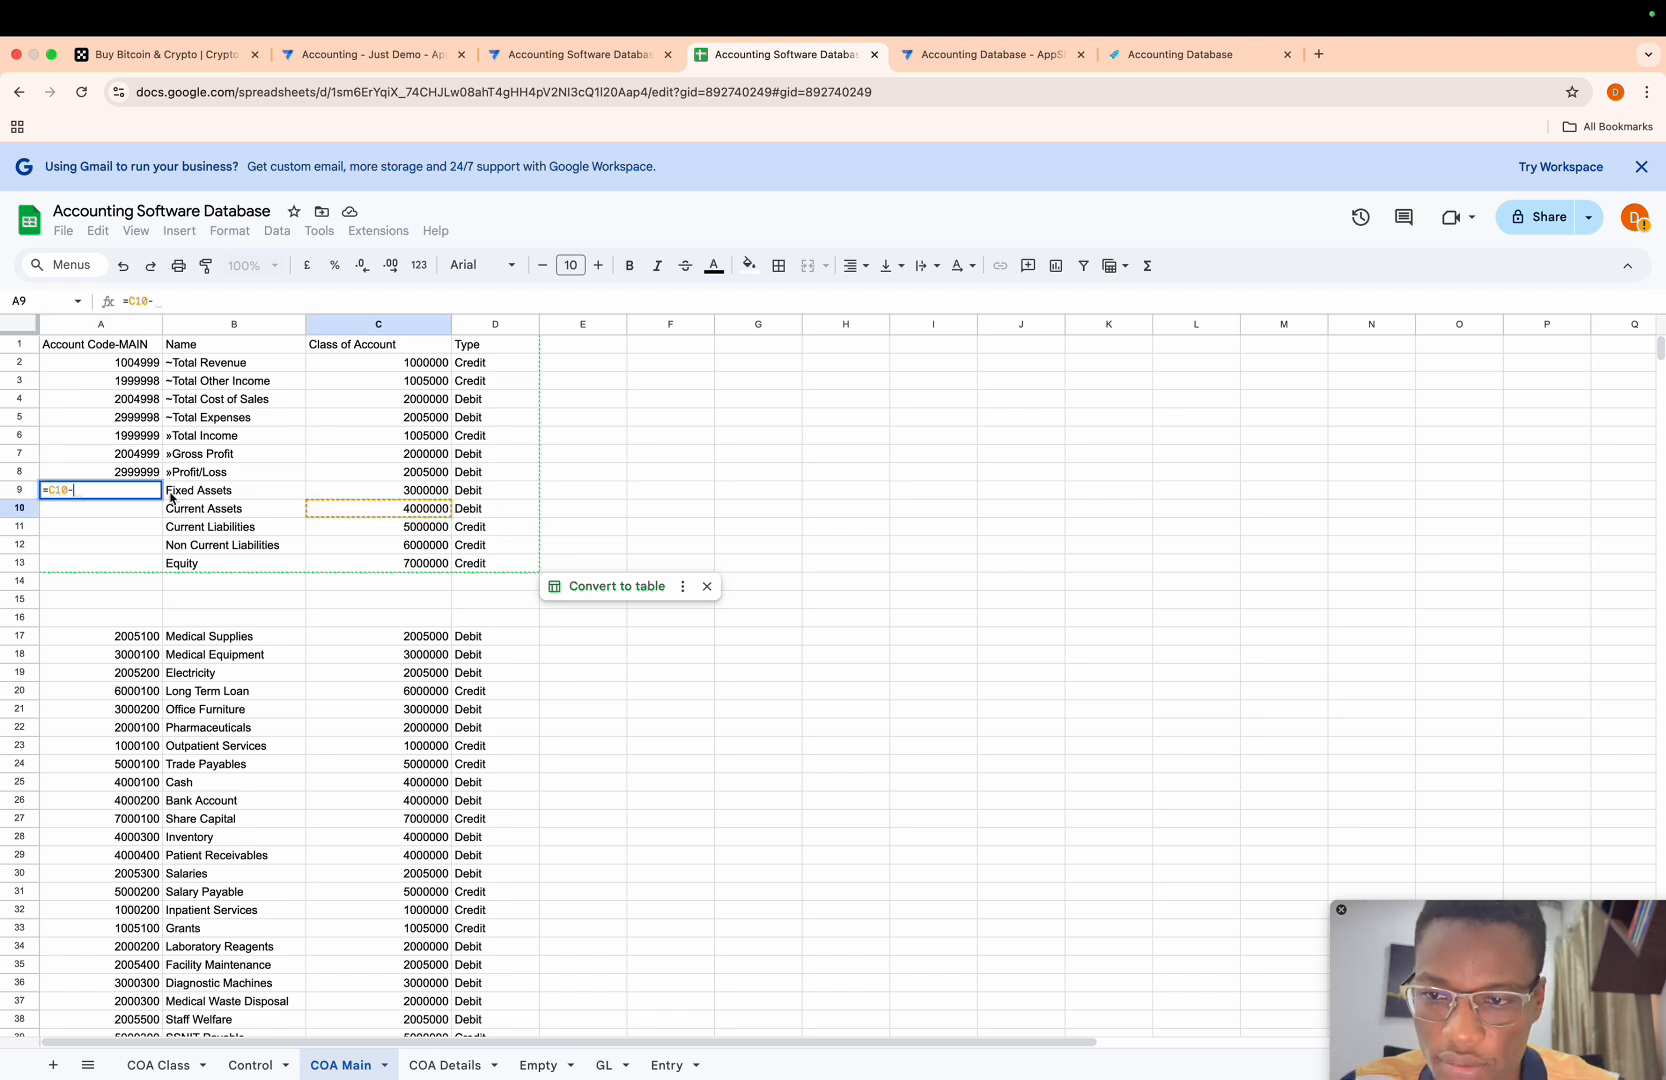
pyautogui.write('1')
pyautogui.press('Return')
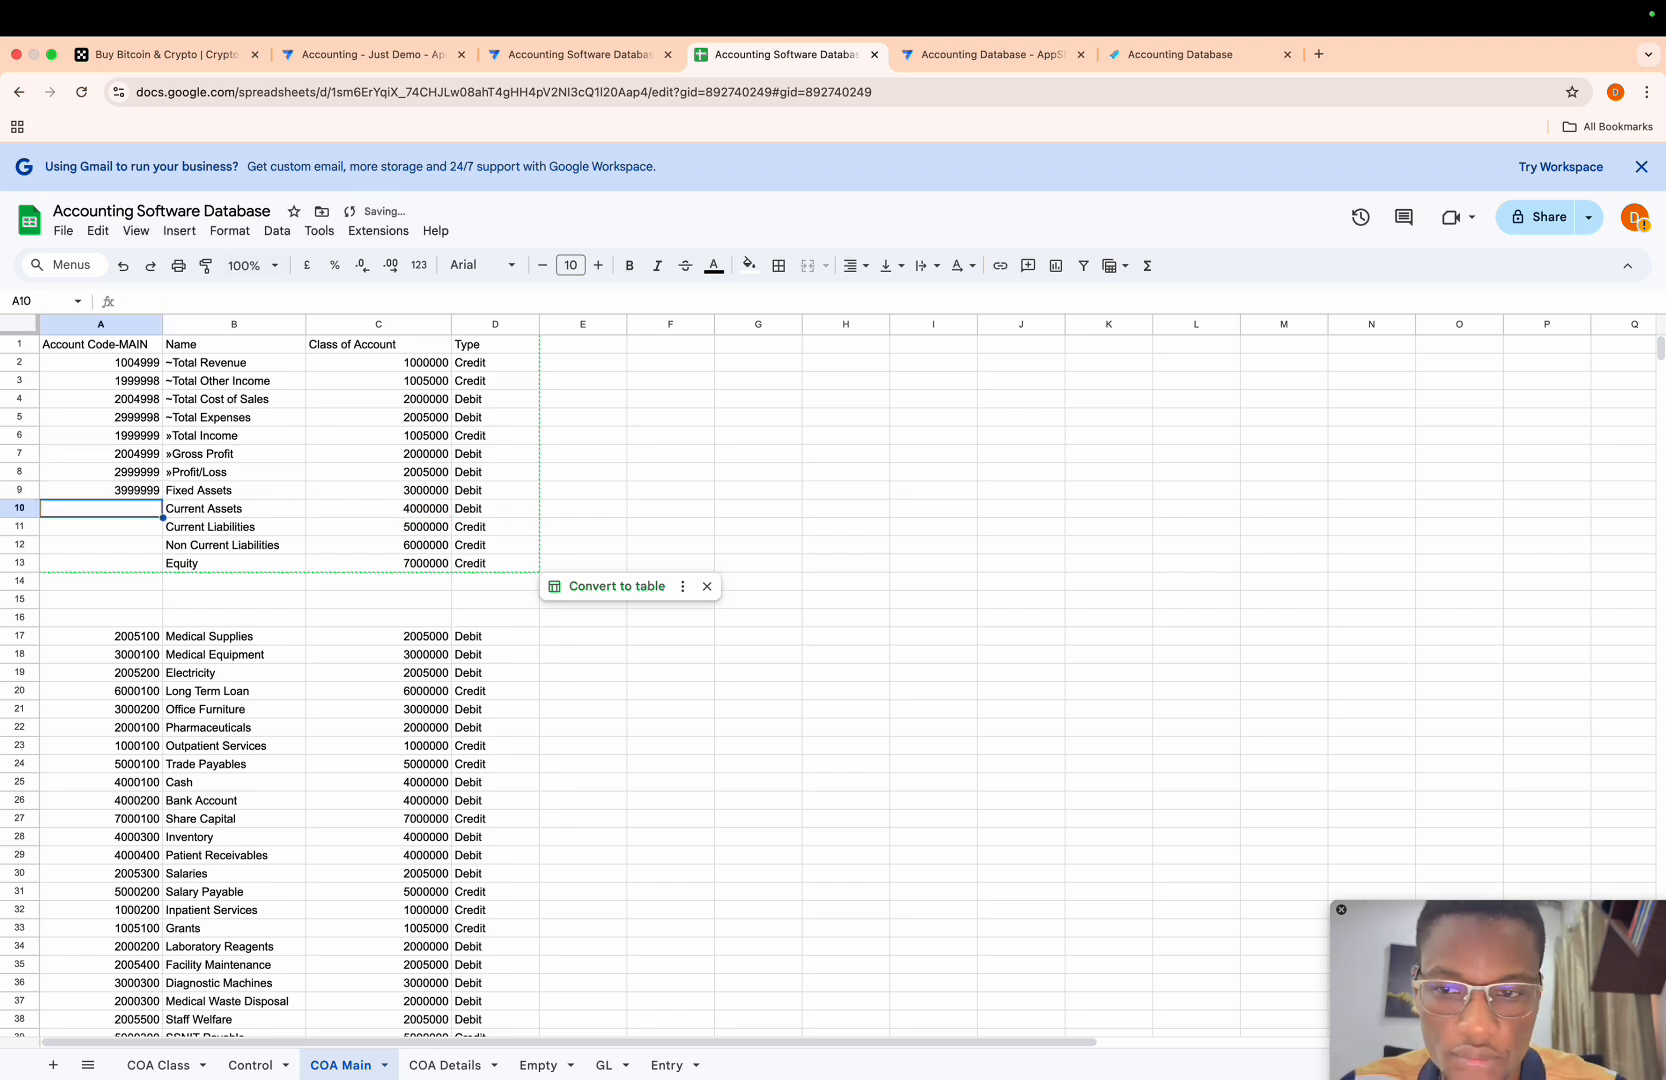
pyautogui.click(100, 492)
pyautogui.moveTo(161, 497); pyautogui.dragTo(153, 566)
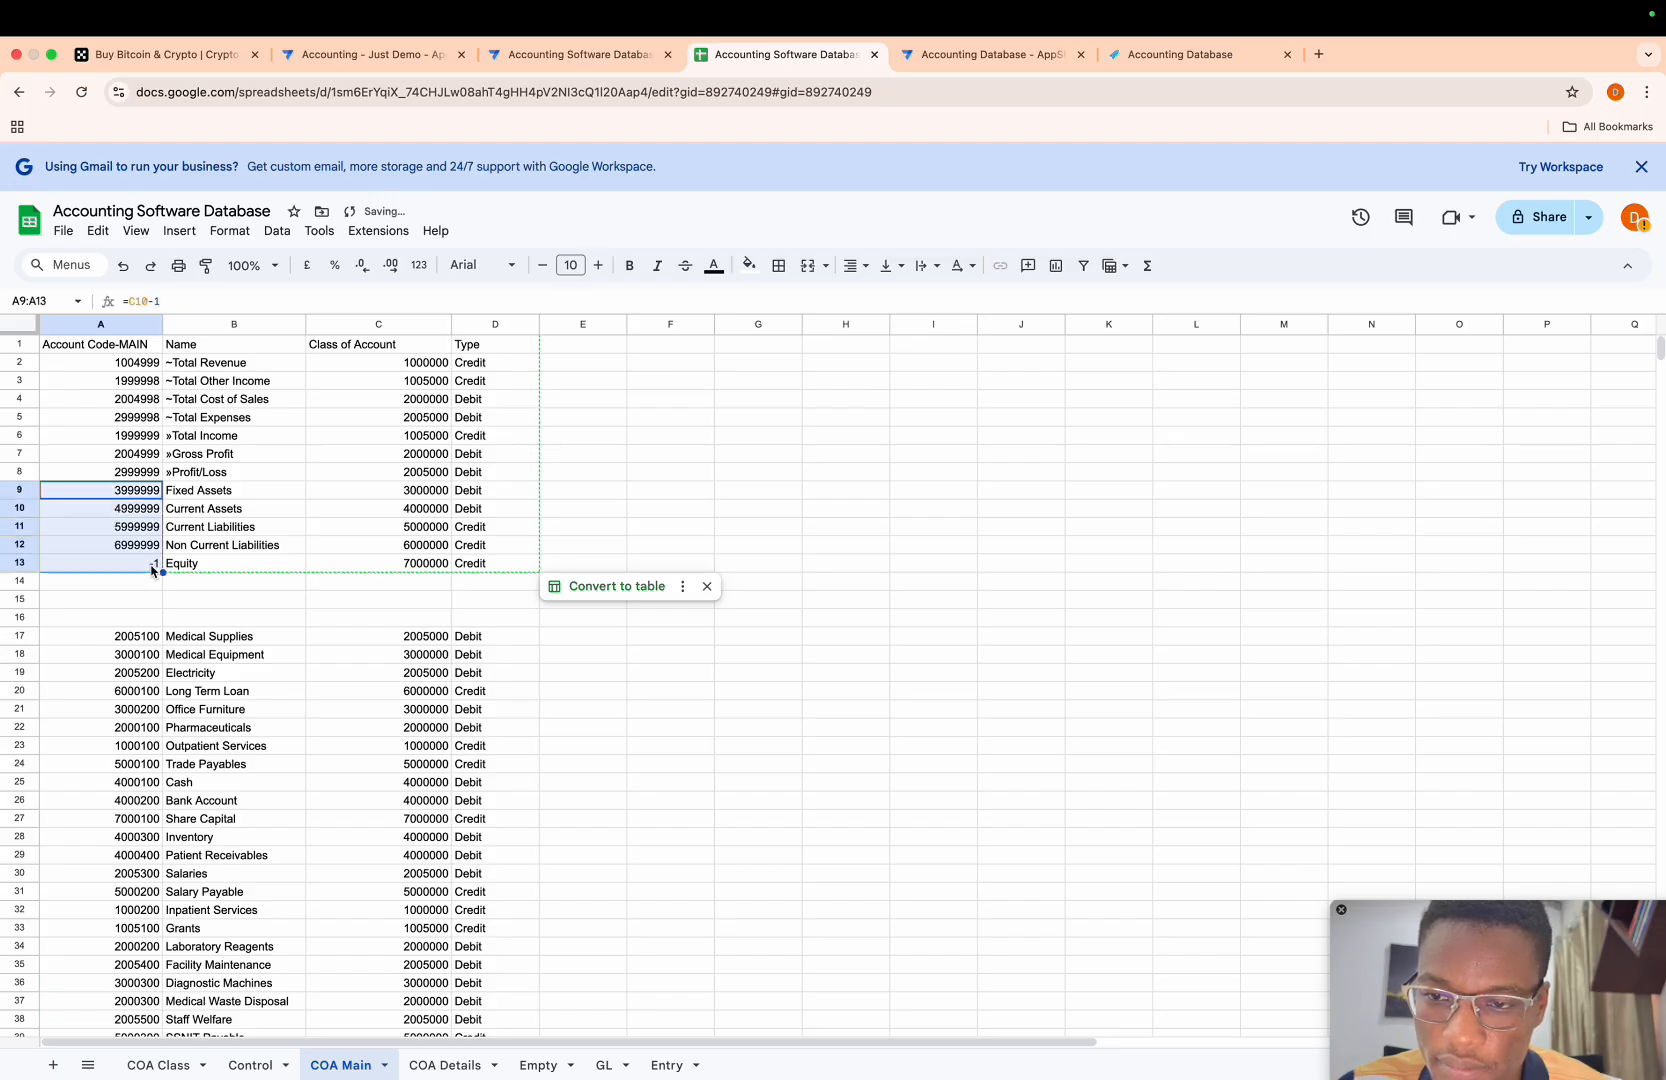
# - Replace the Equity row's account code formula in A13 with the value 7999999
pyautogui.click(148, 566)
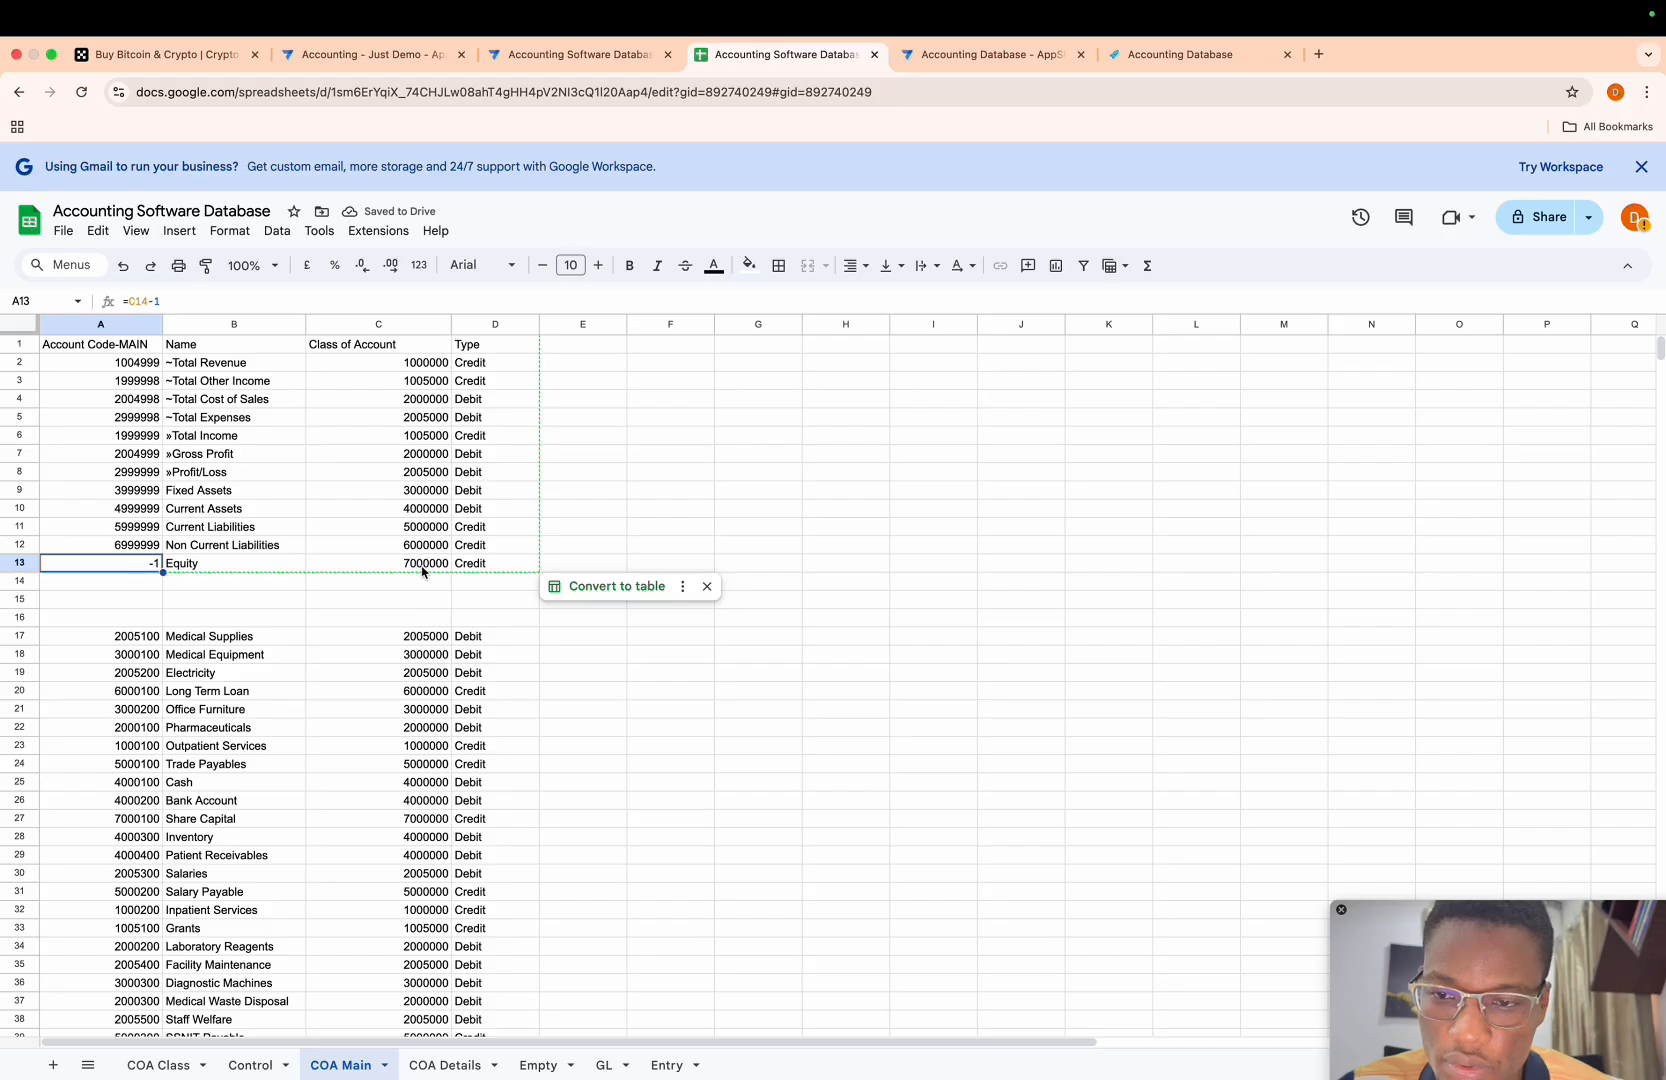
pyautogui.click(422, 569)
pyautogui.click(149, 565)
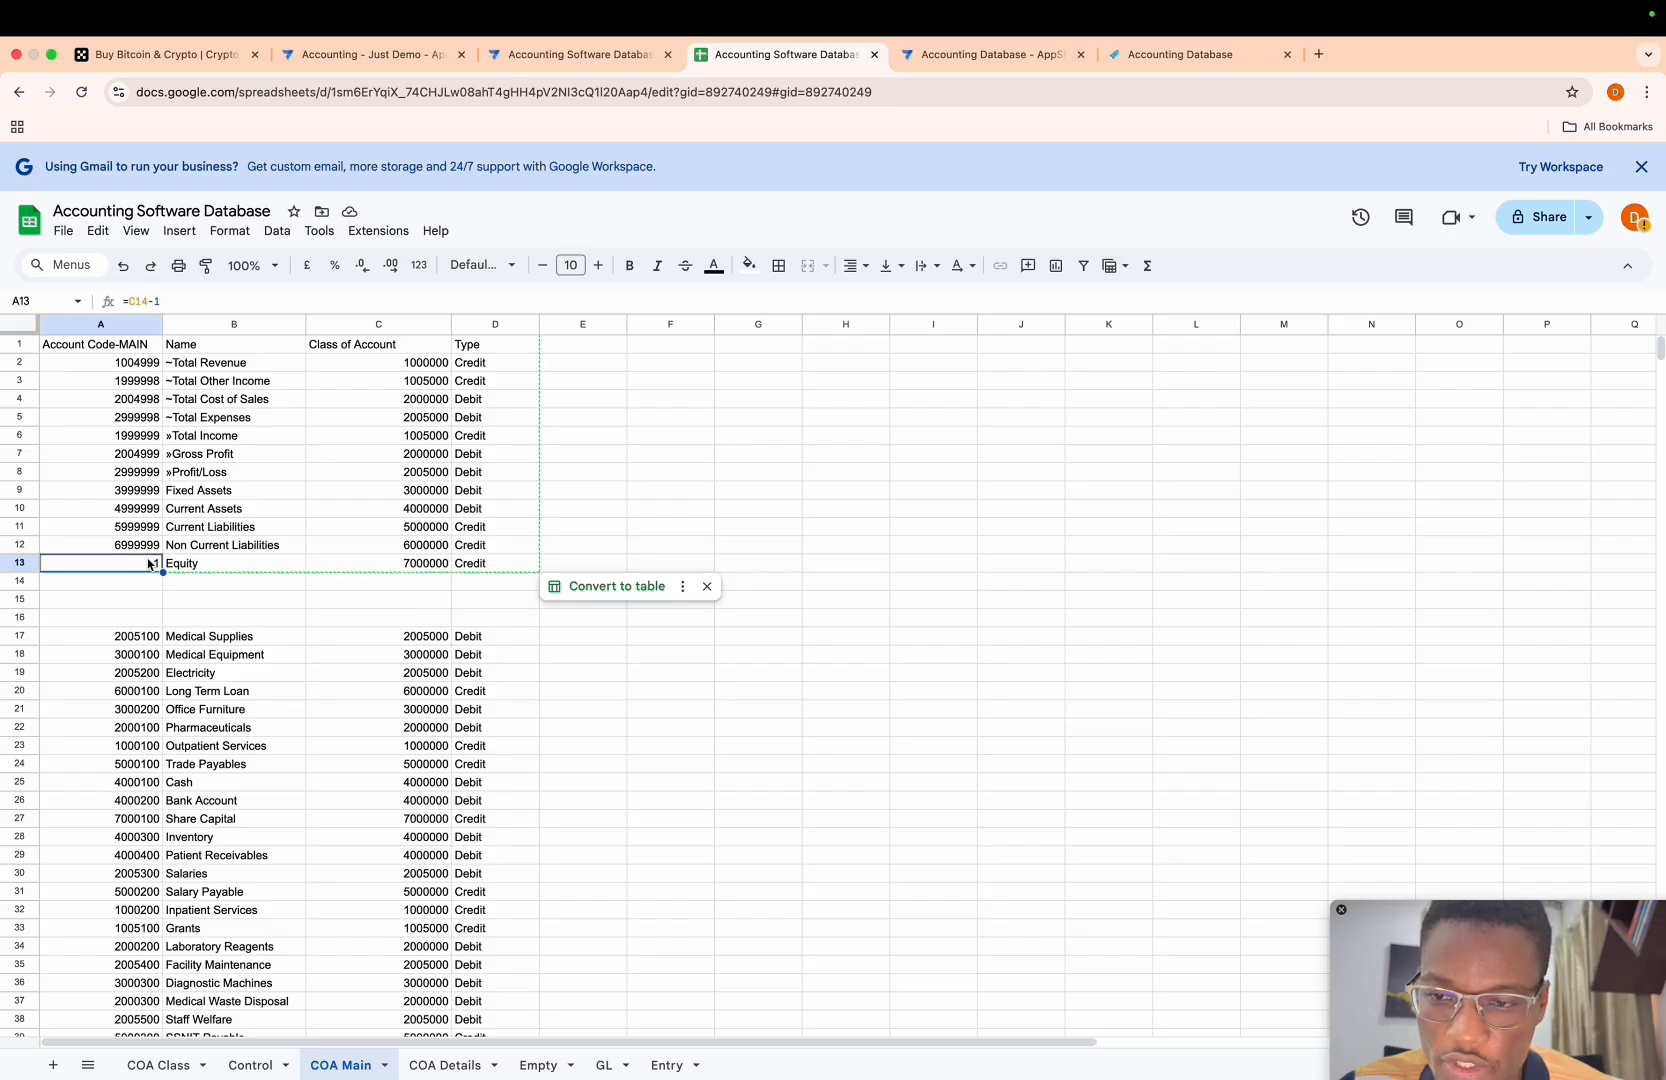
pyautogui.write('7999999')
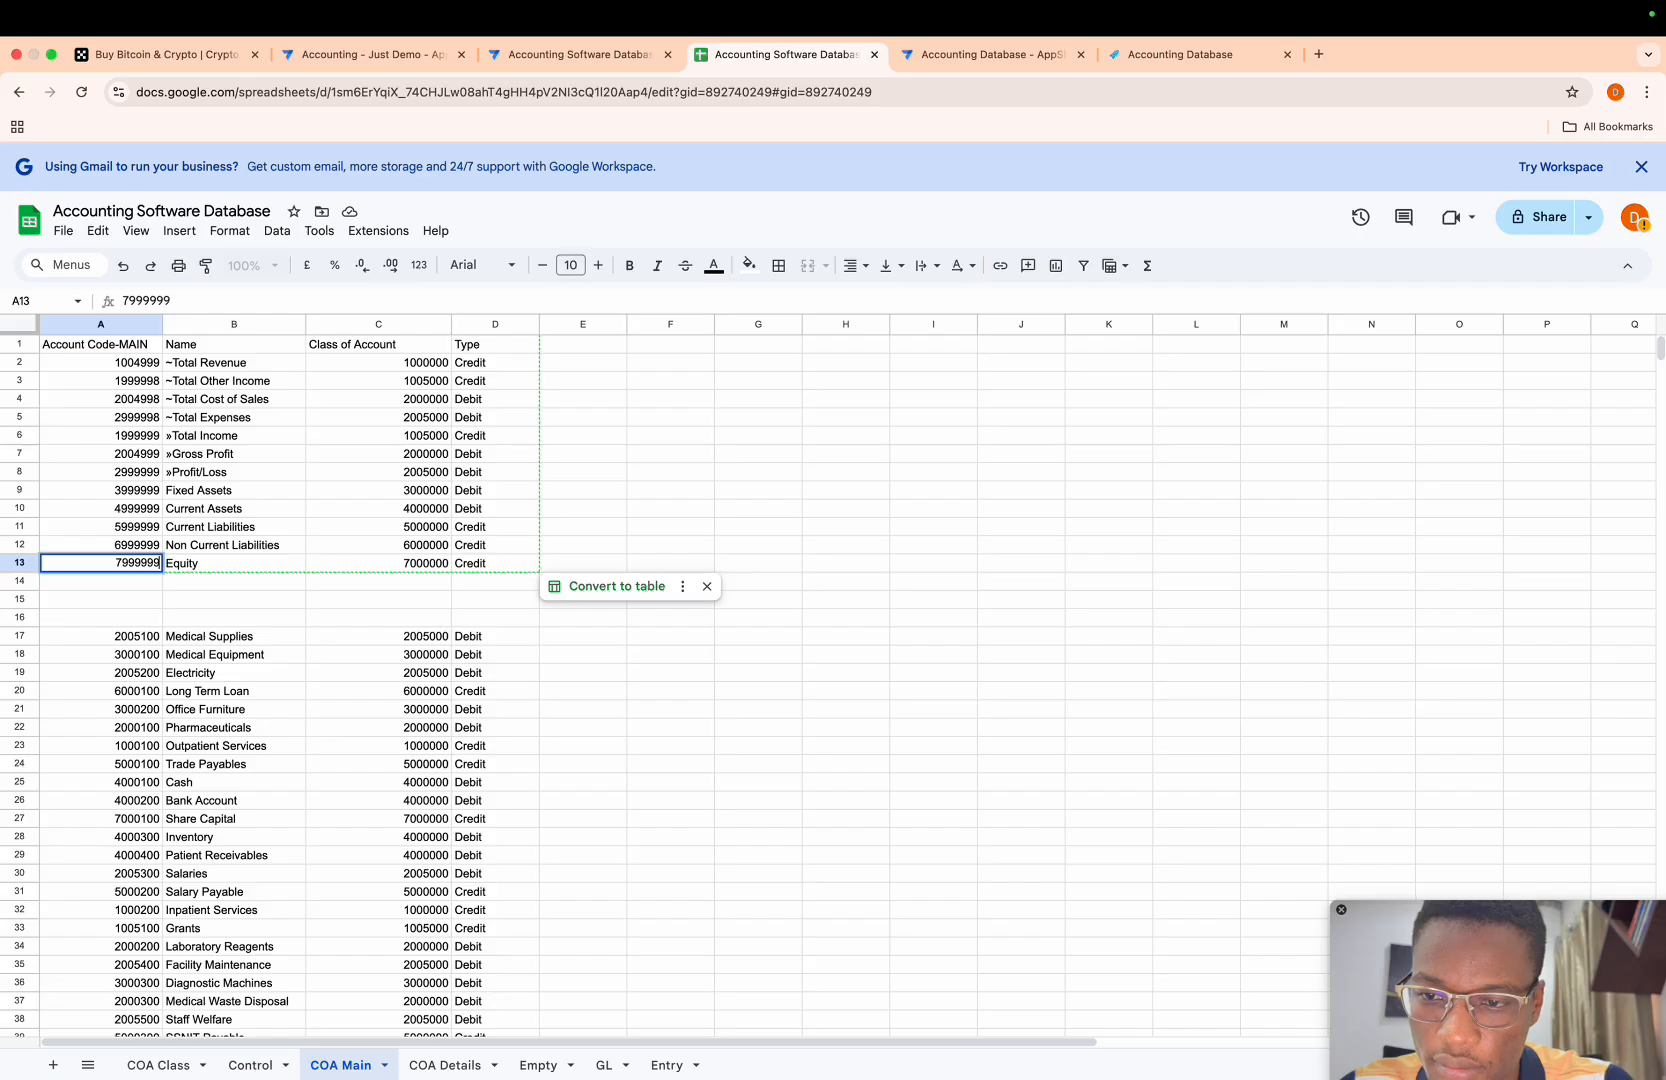
pyautogui.press('Return')
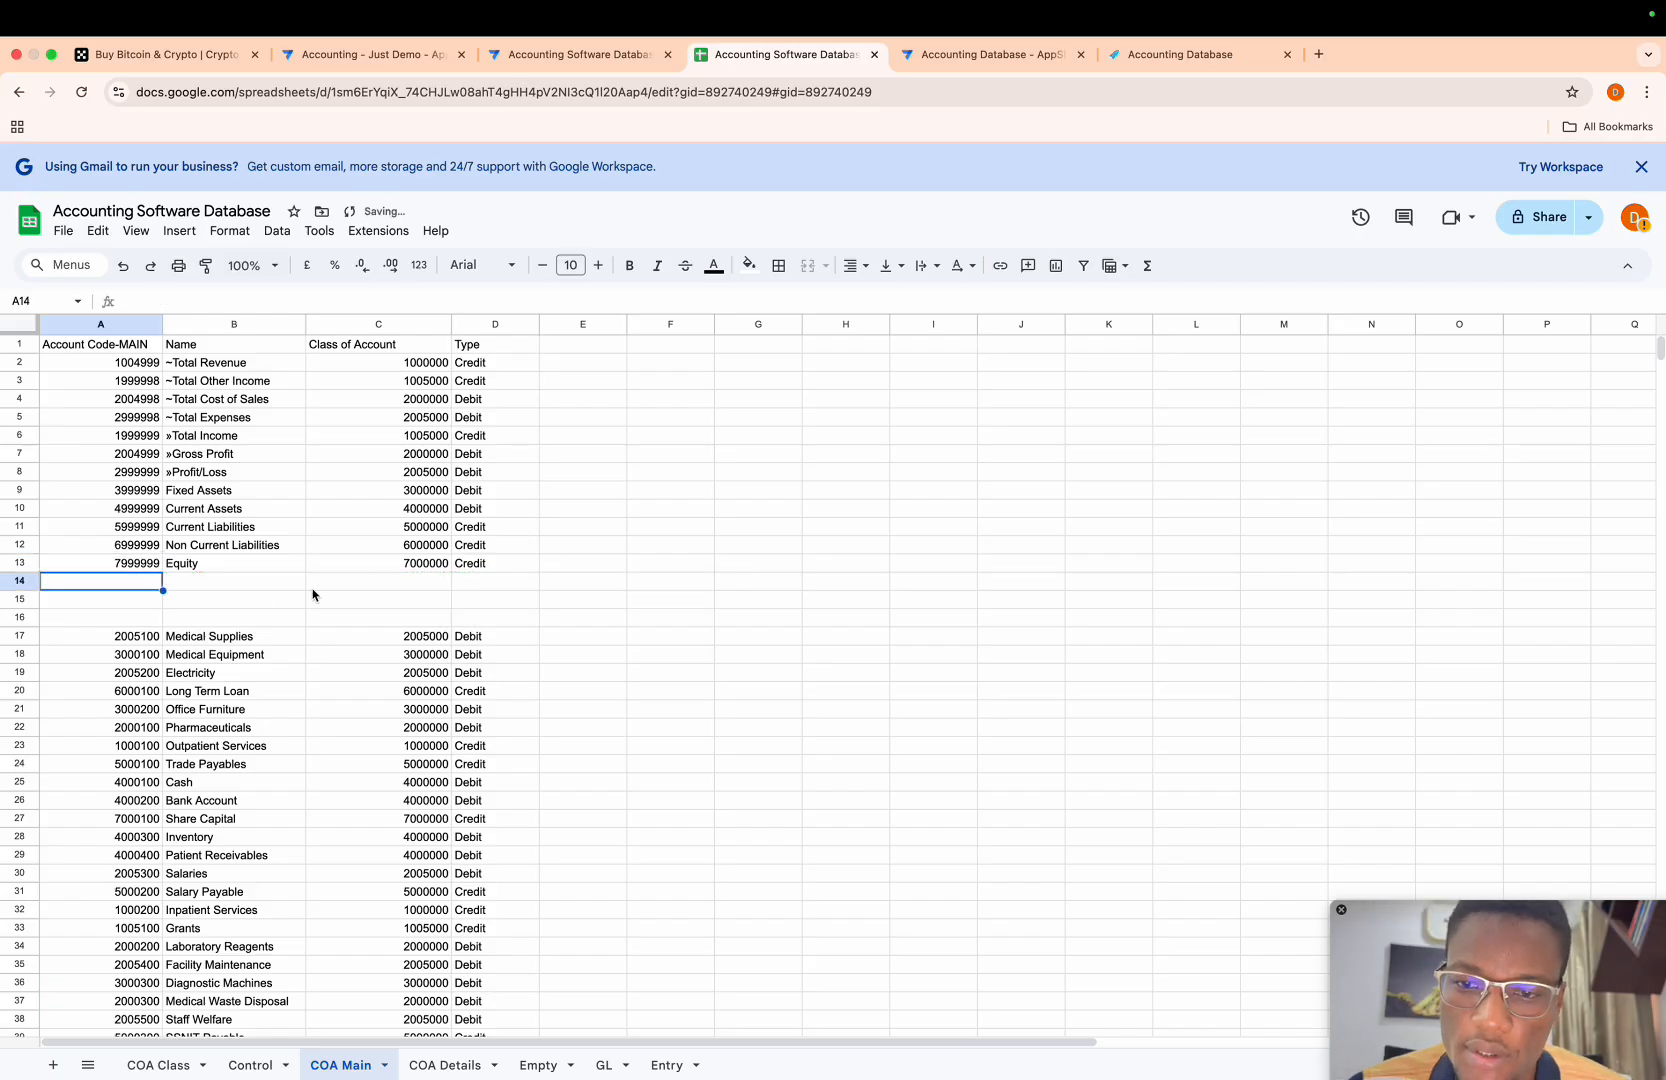
# - Rename Fixed Assets in B9 to ~Total Fixed Assets
pyautogui.doubleClick(166, 490)
pyautogui.tripleClick(166, 490)
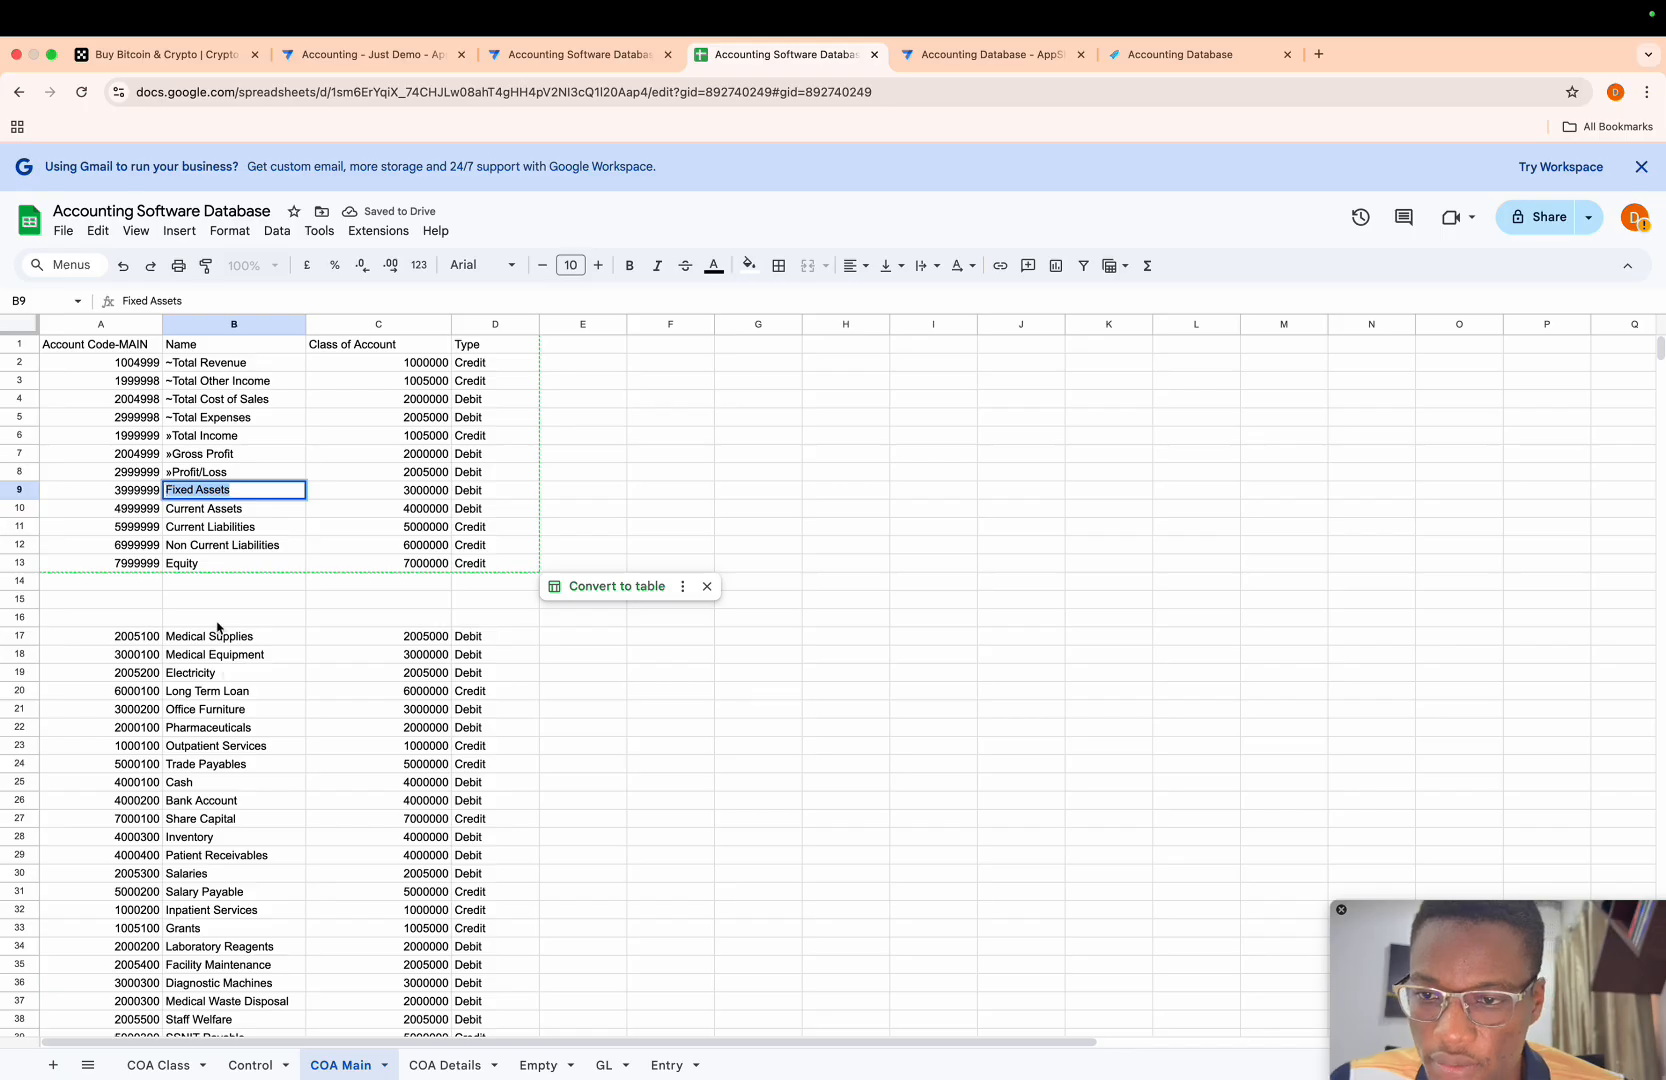
pyautogui.click(166, 490)
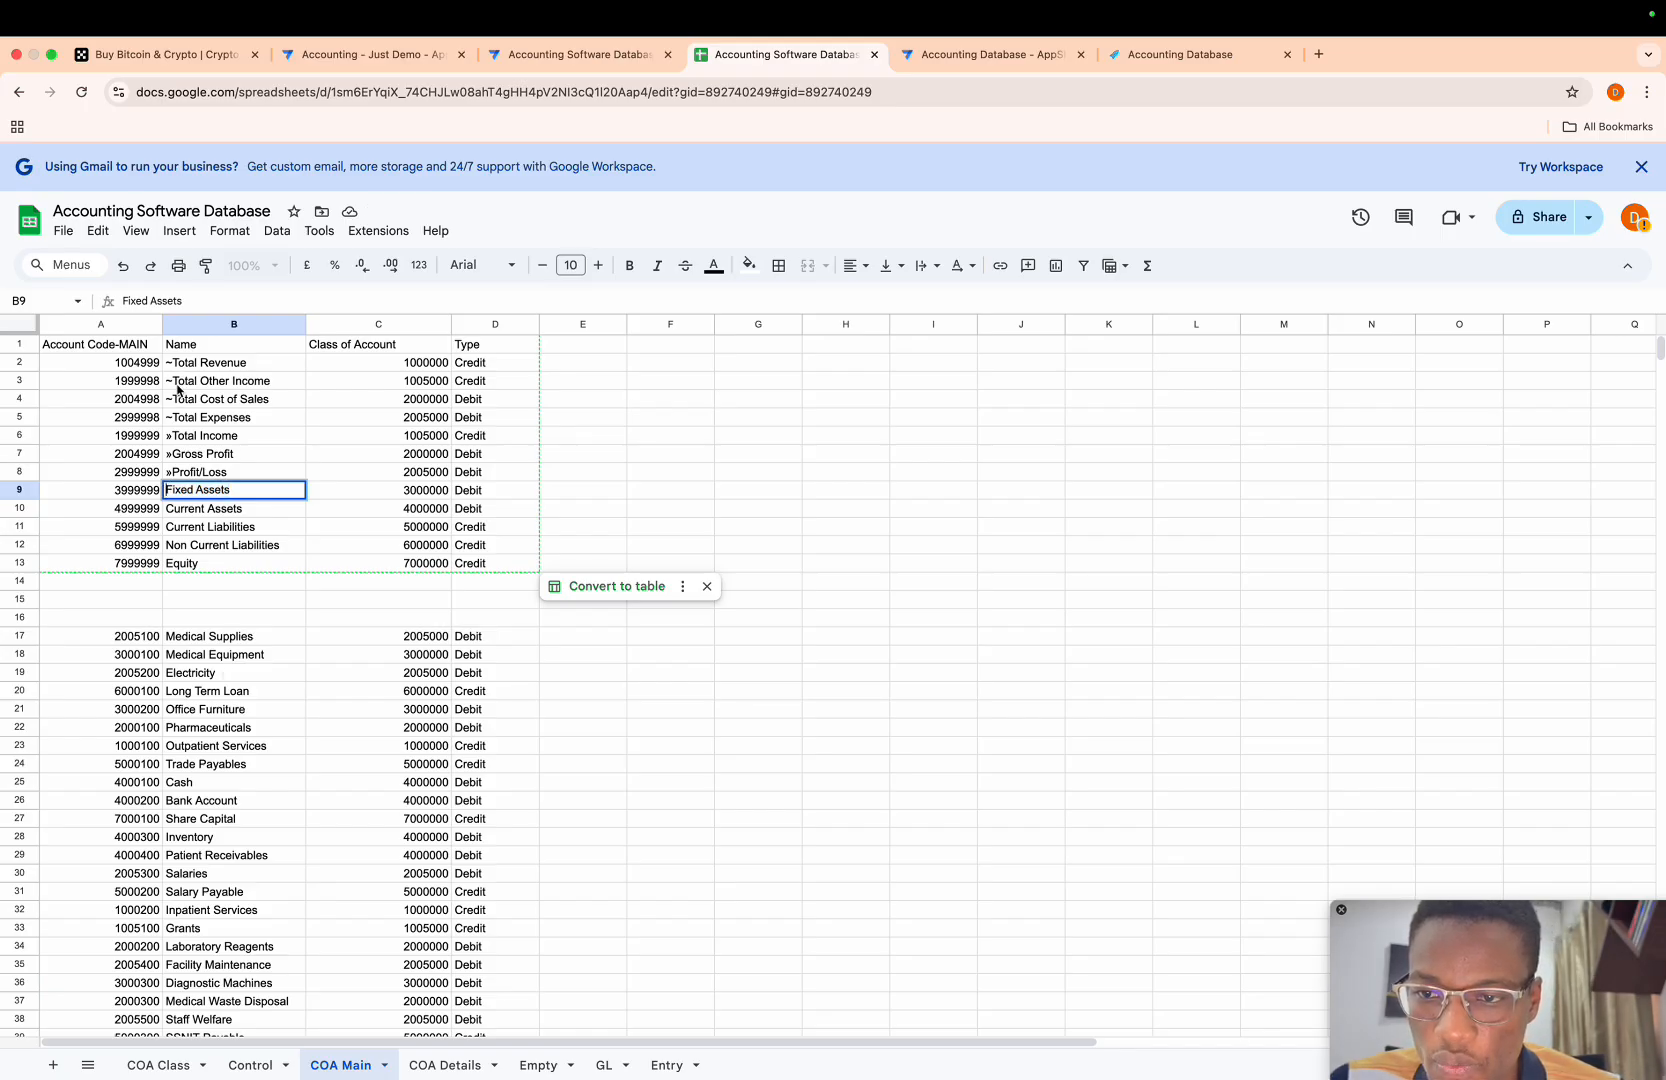
pyautogui.write('~')
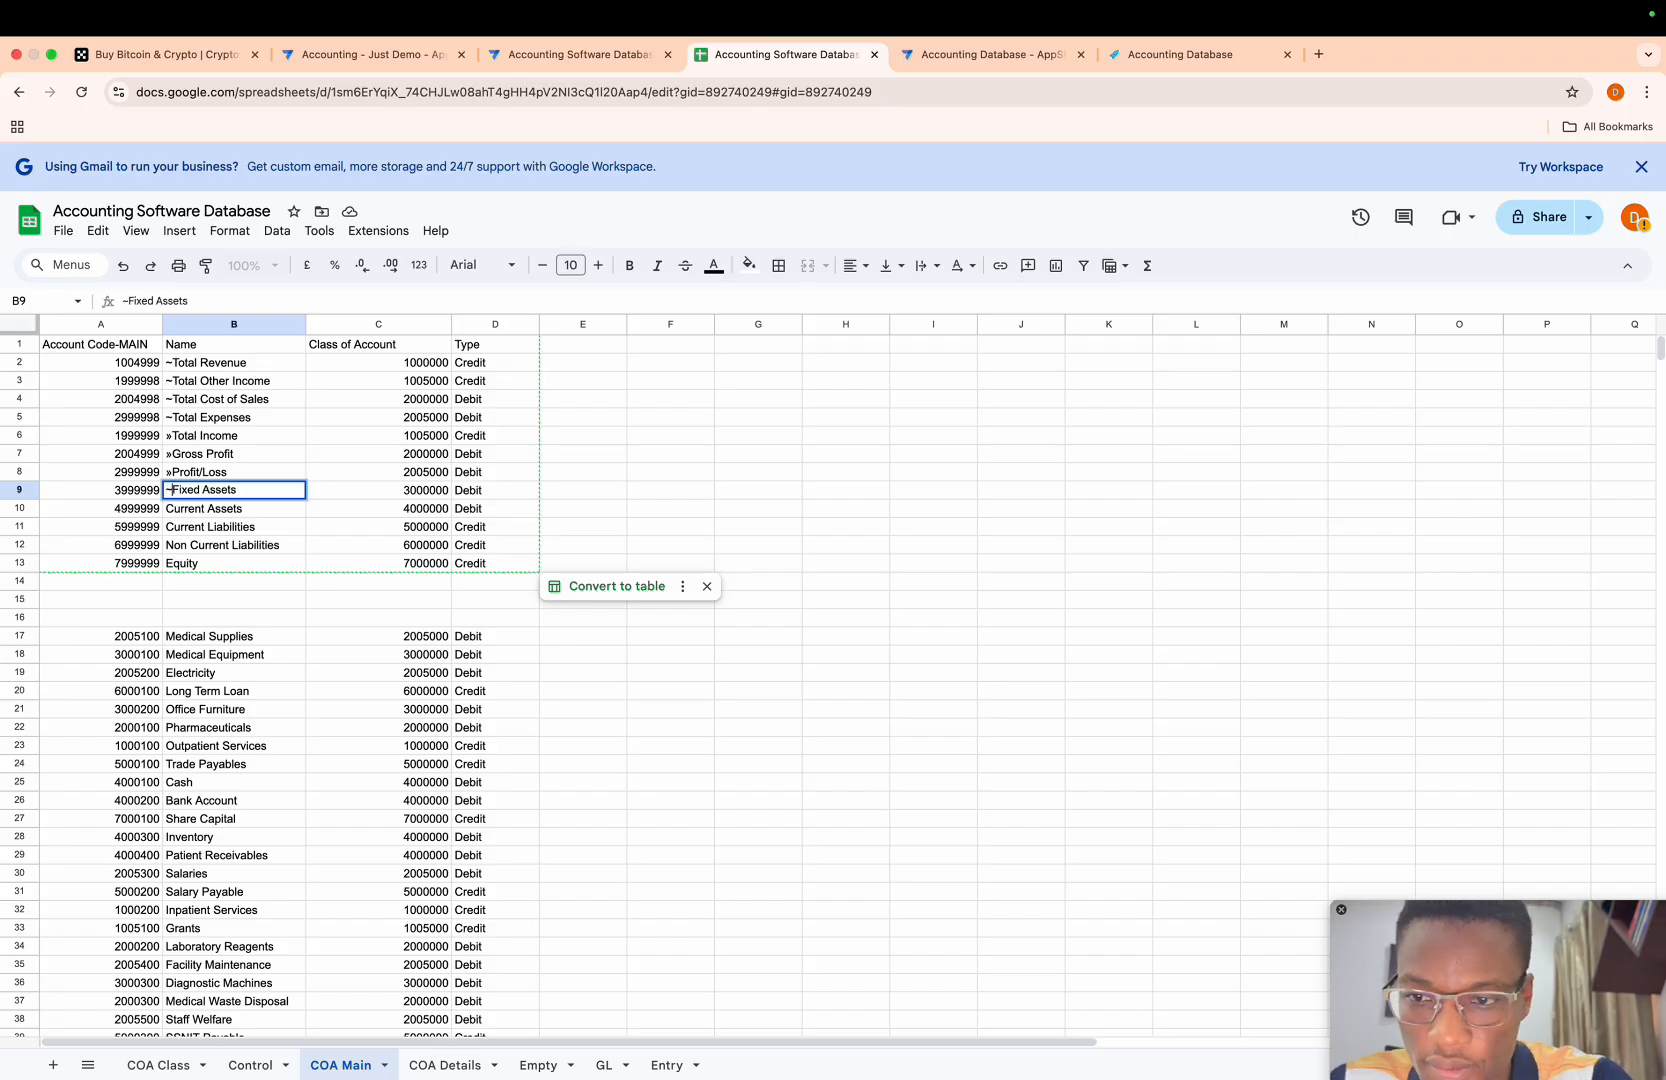
pyautogui.write('Total')
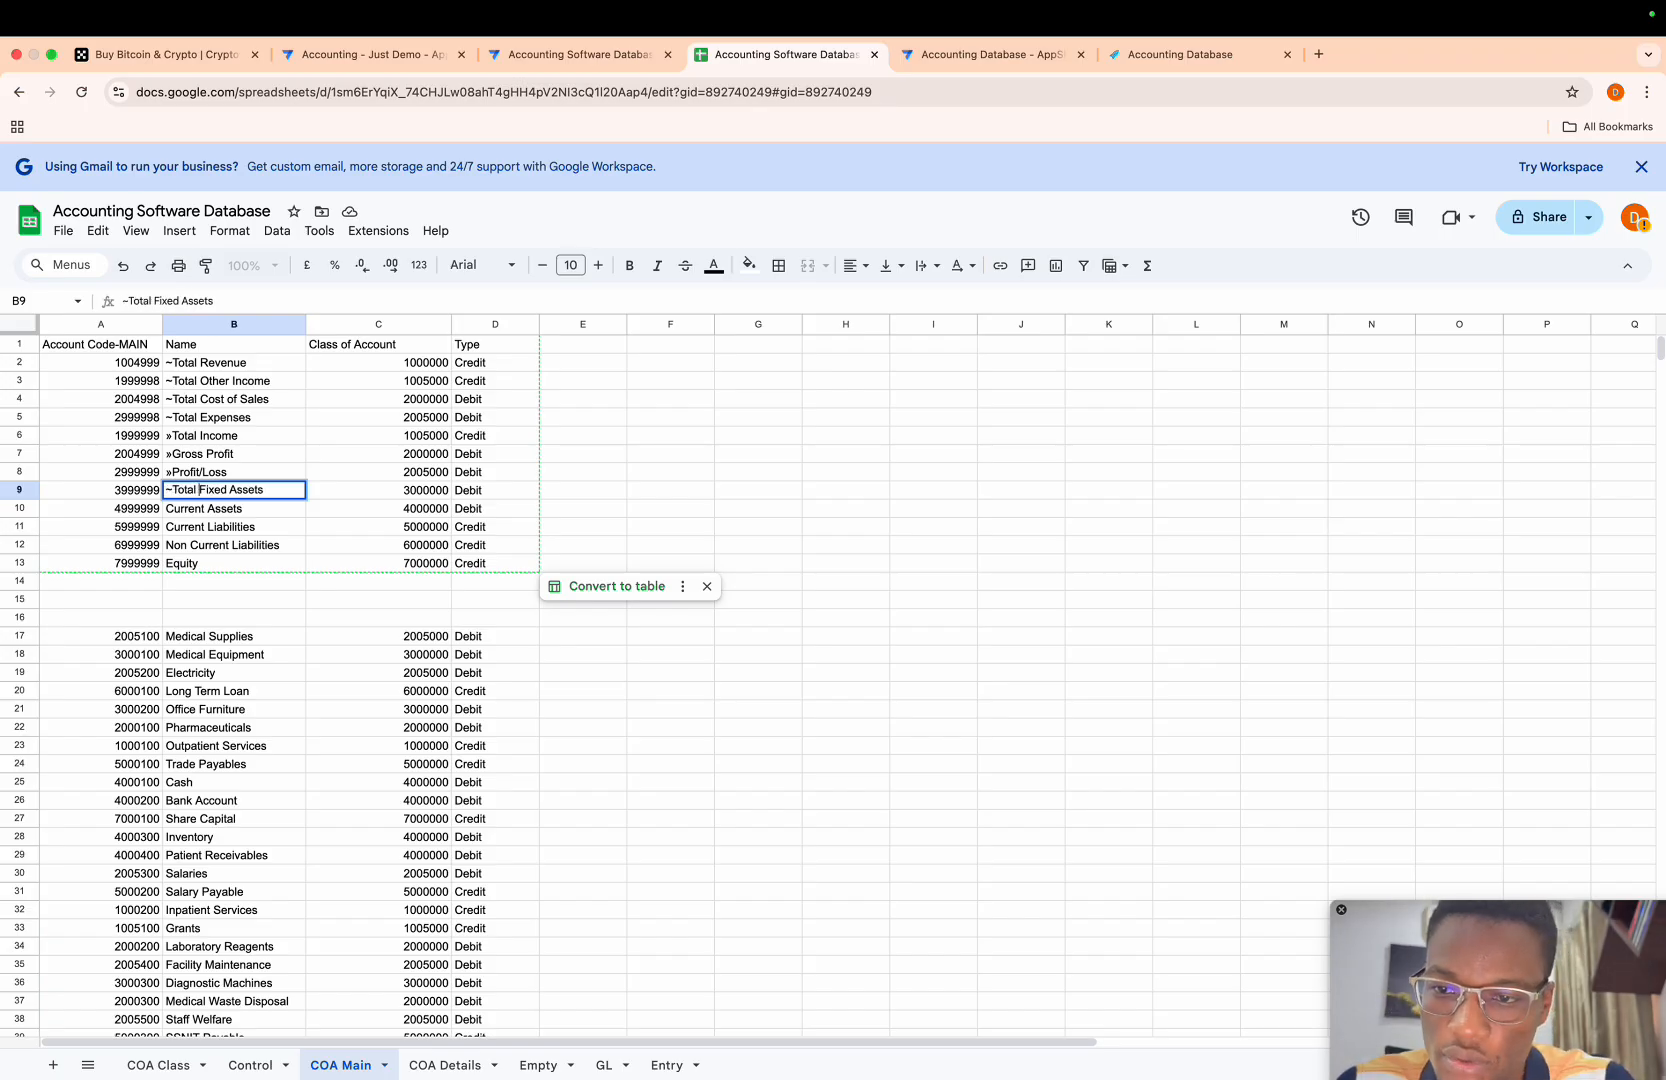
# - Copy the "~Total " prefix from B9 and add it to B10 so the name reads ~Total Current Assets
pyautogui.hotkey('shift', 'Left')
pyautogui.hotkey('shift', 'Left')
pyautogui.hotkey('shift', 'Left')
pyautogui.hotkey('shift', 'Left')
pyautogui.hotkey('shift', 'Left')
pyautogui.hotkey('shift', 'Left')
pyautogui.hotkey('shift', 'Left')
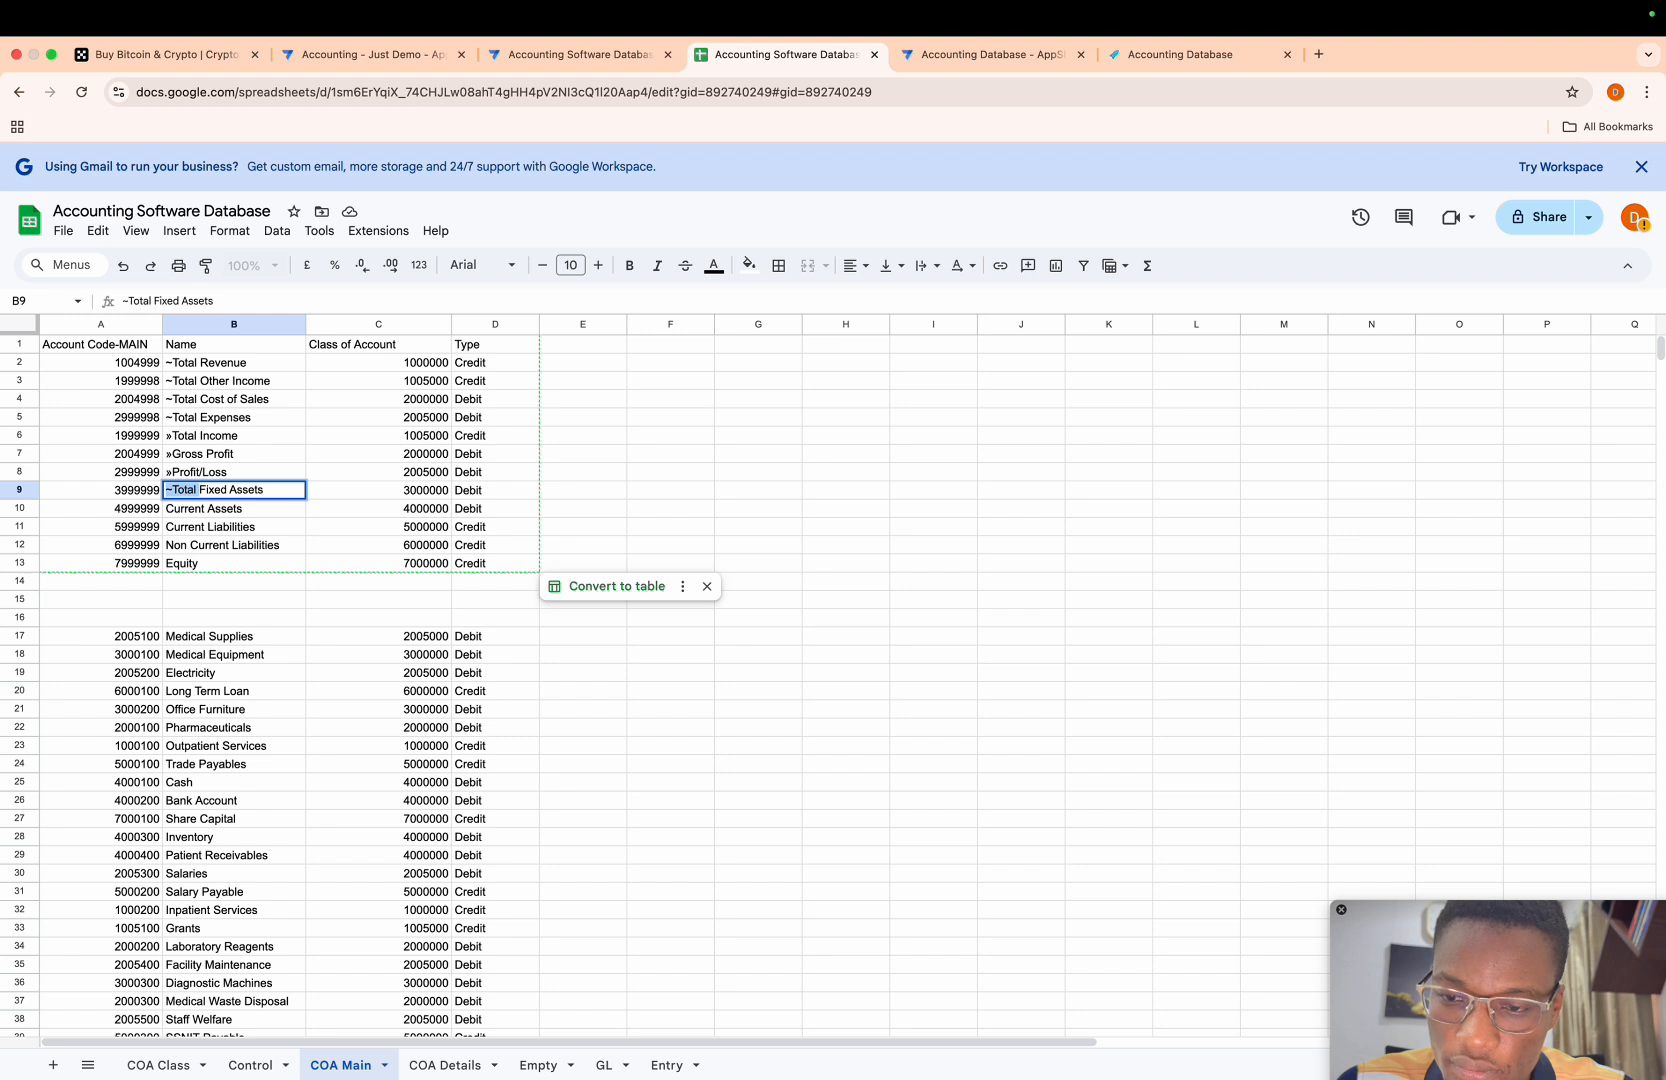
pyautogui.click(186, 515)
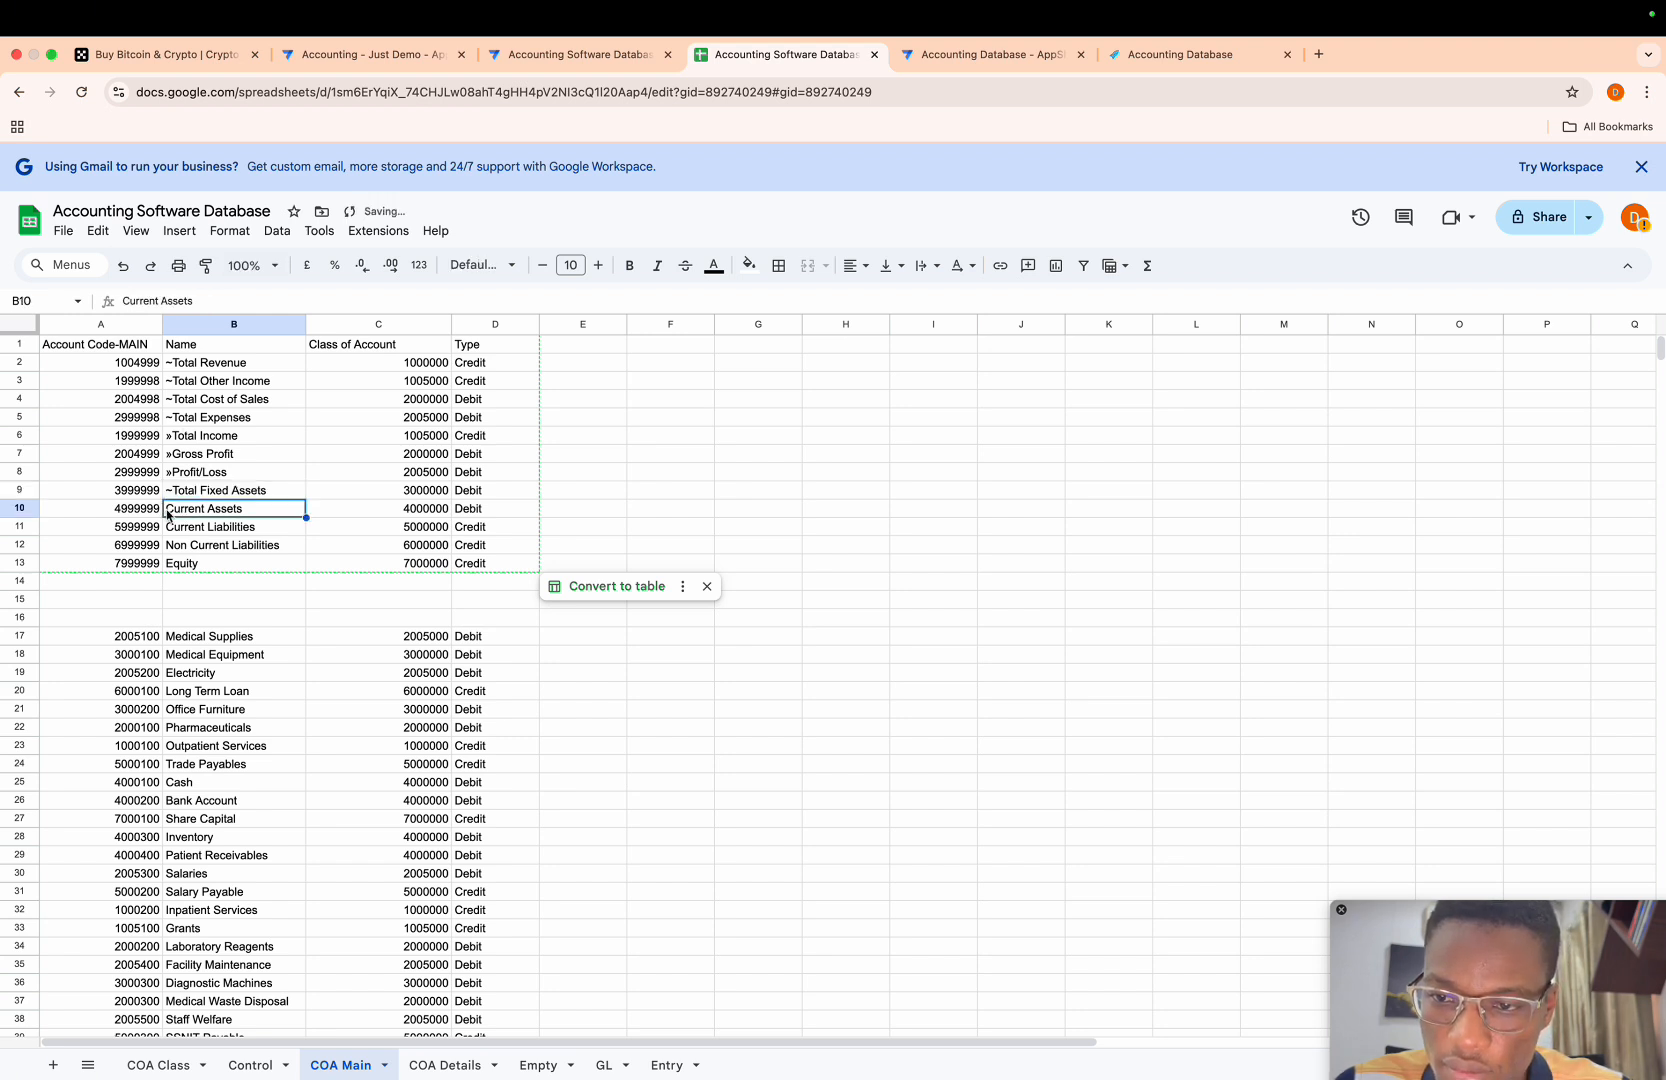
pyautogui.tripleClick(172, 508)
pyautogui.click(173, 508)
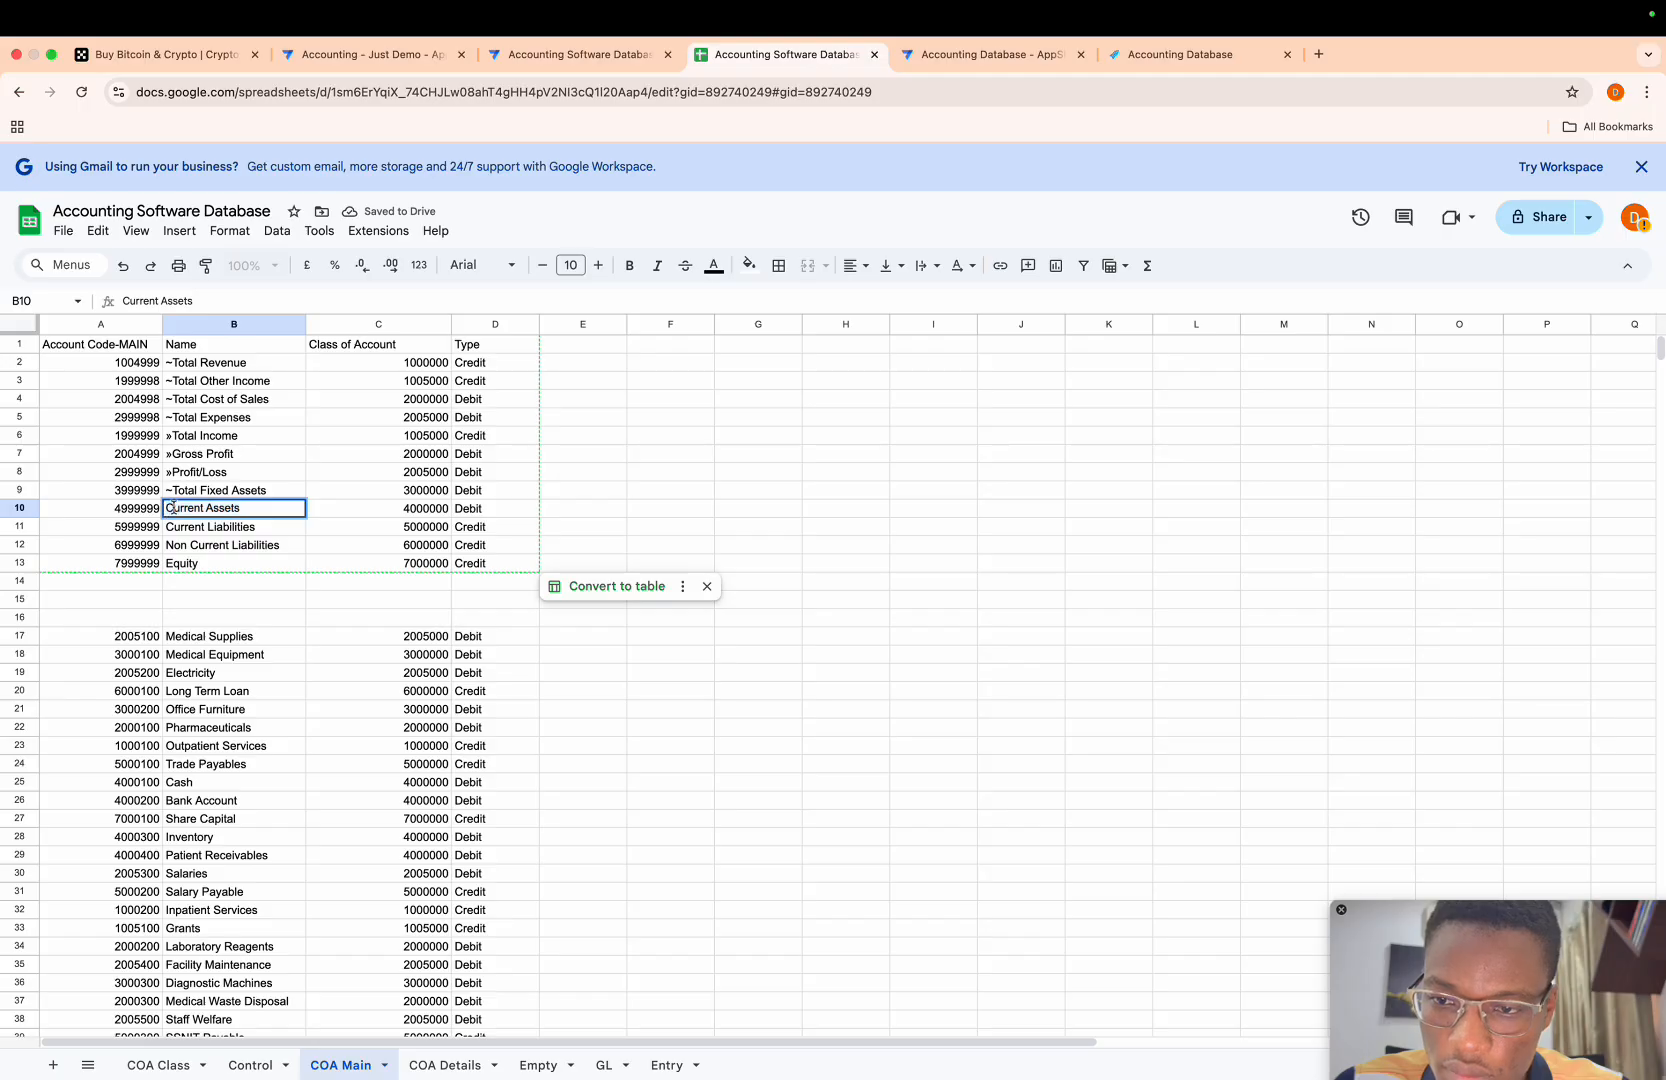
pyautogui.press('Left')
pyautogui.write('~Total')
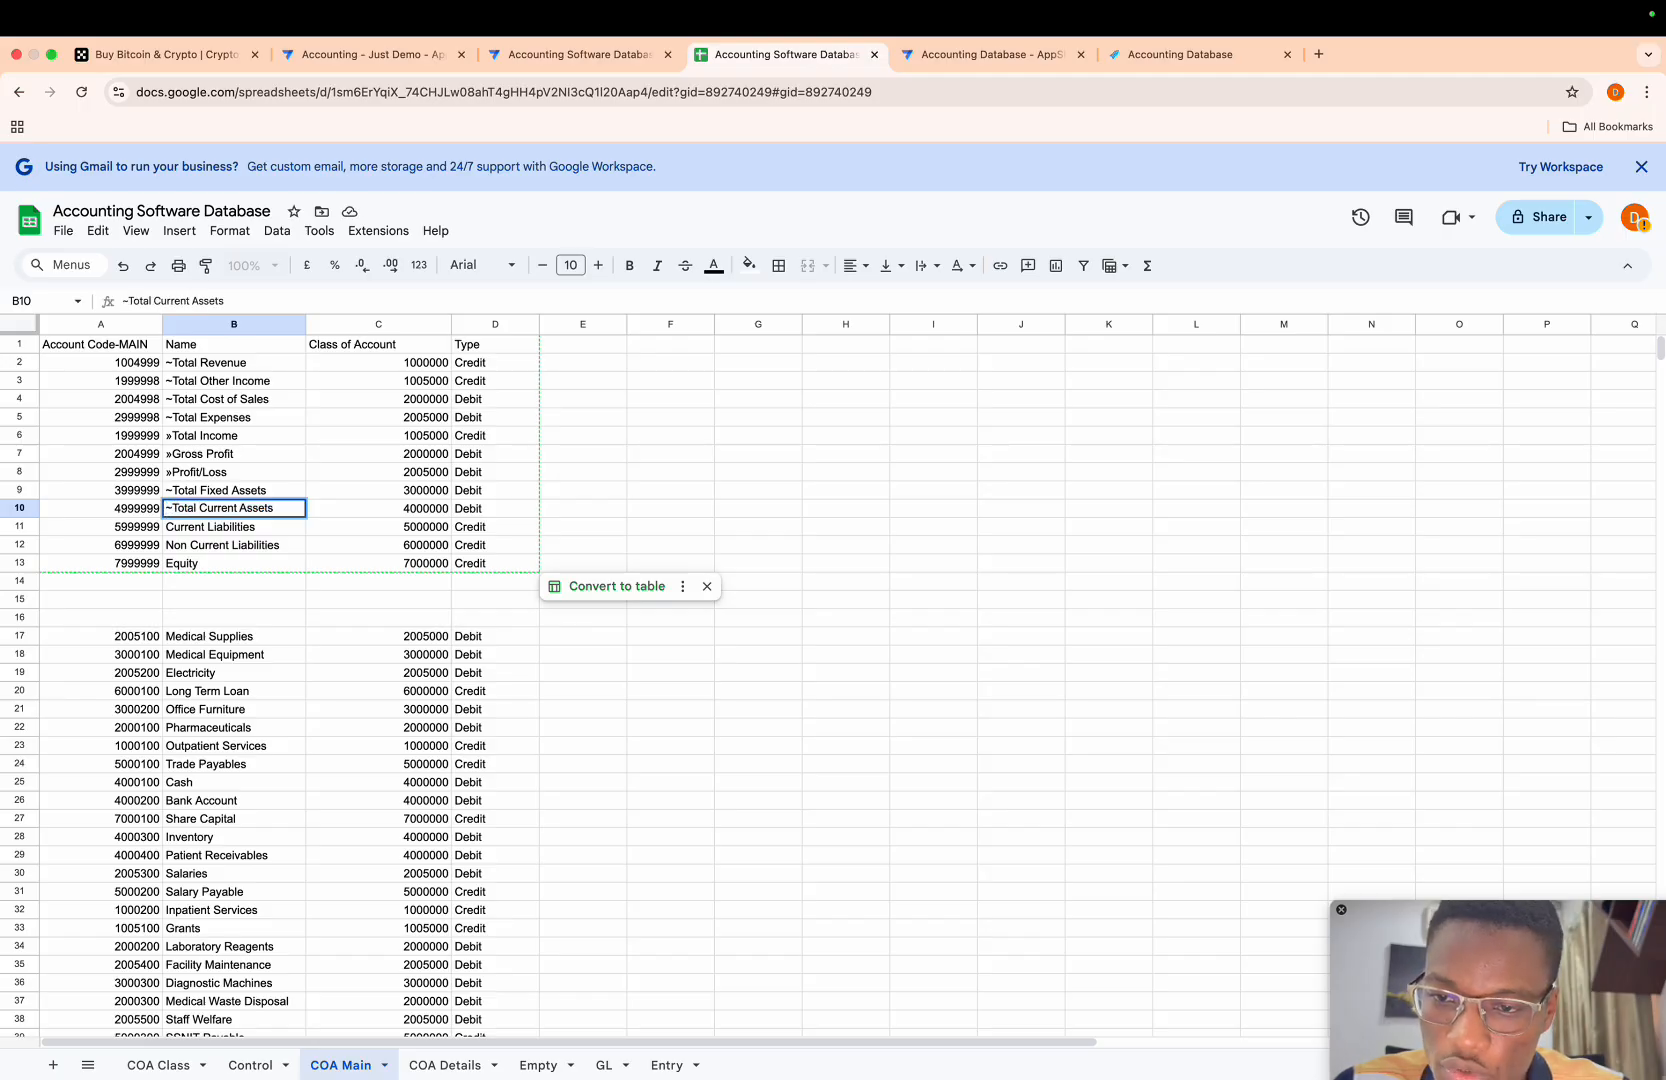
# - Add the "~Total " prefix to the two liability names in B11 and B12, giving ~Total Current Liabilities and ~Total Non Current Liabilities
pyautogui.click(176, 533)
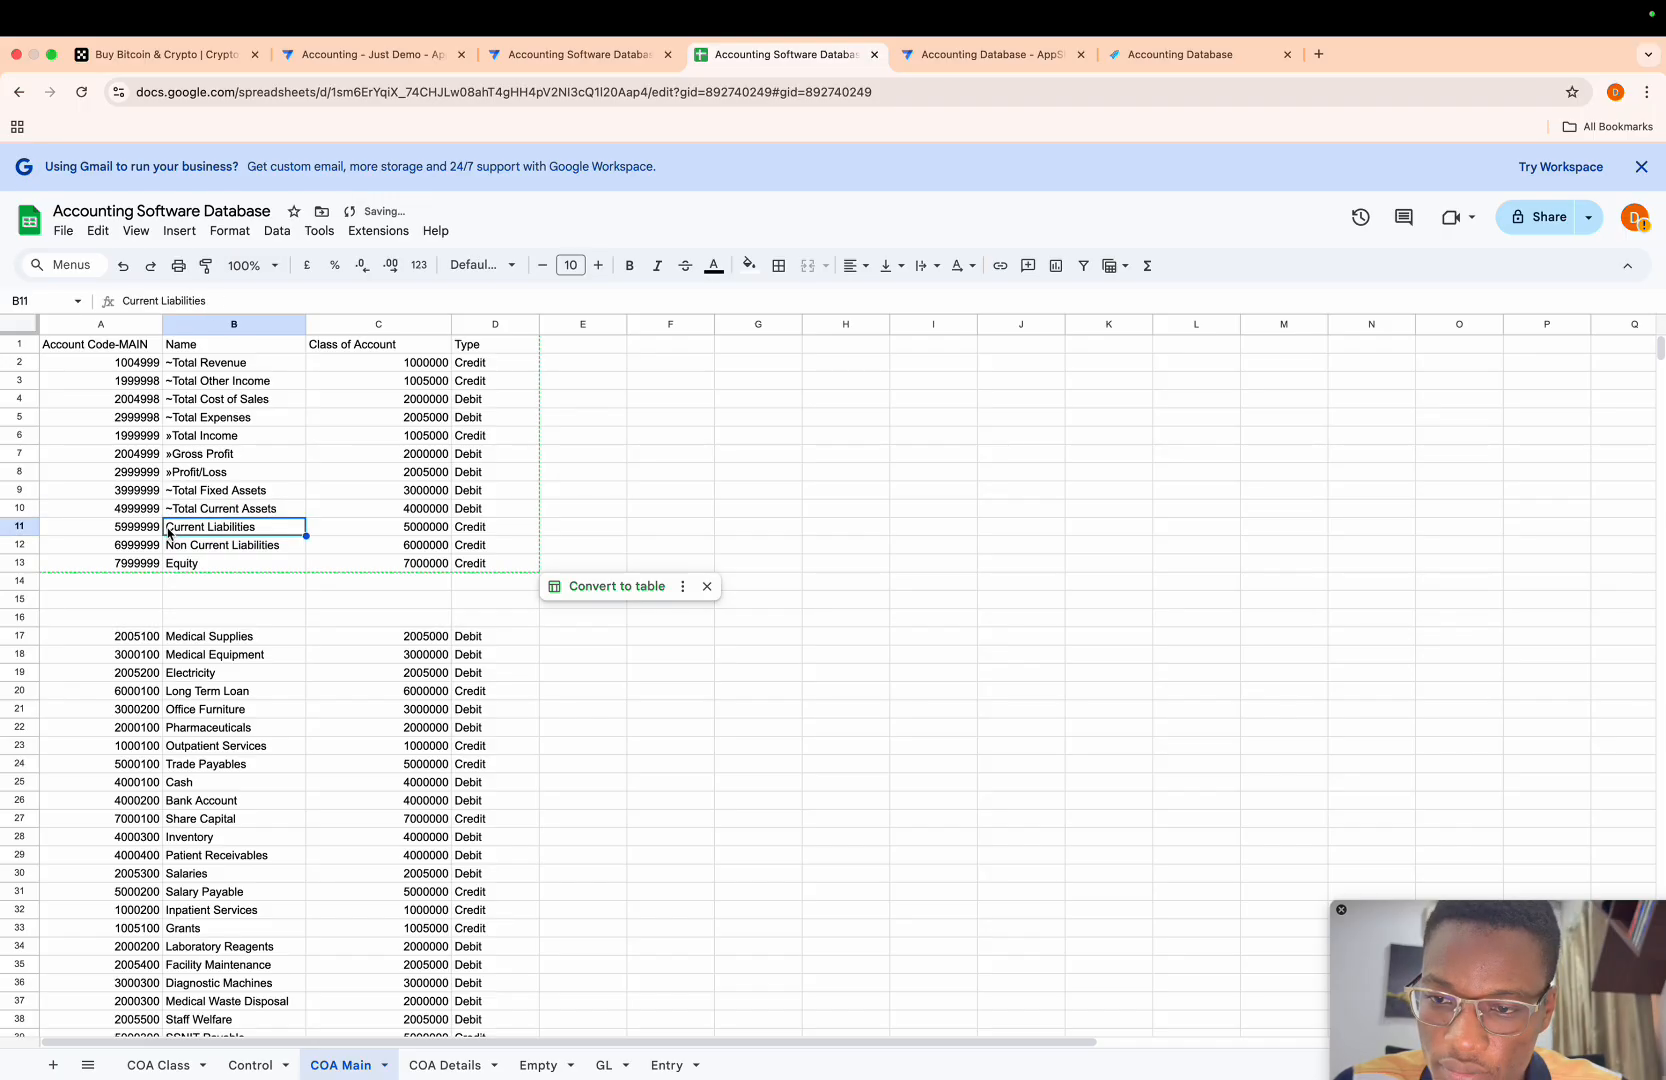
pyautogui.doubleClick(170, 530)
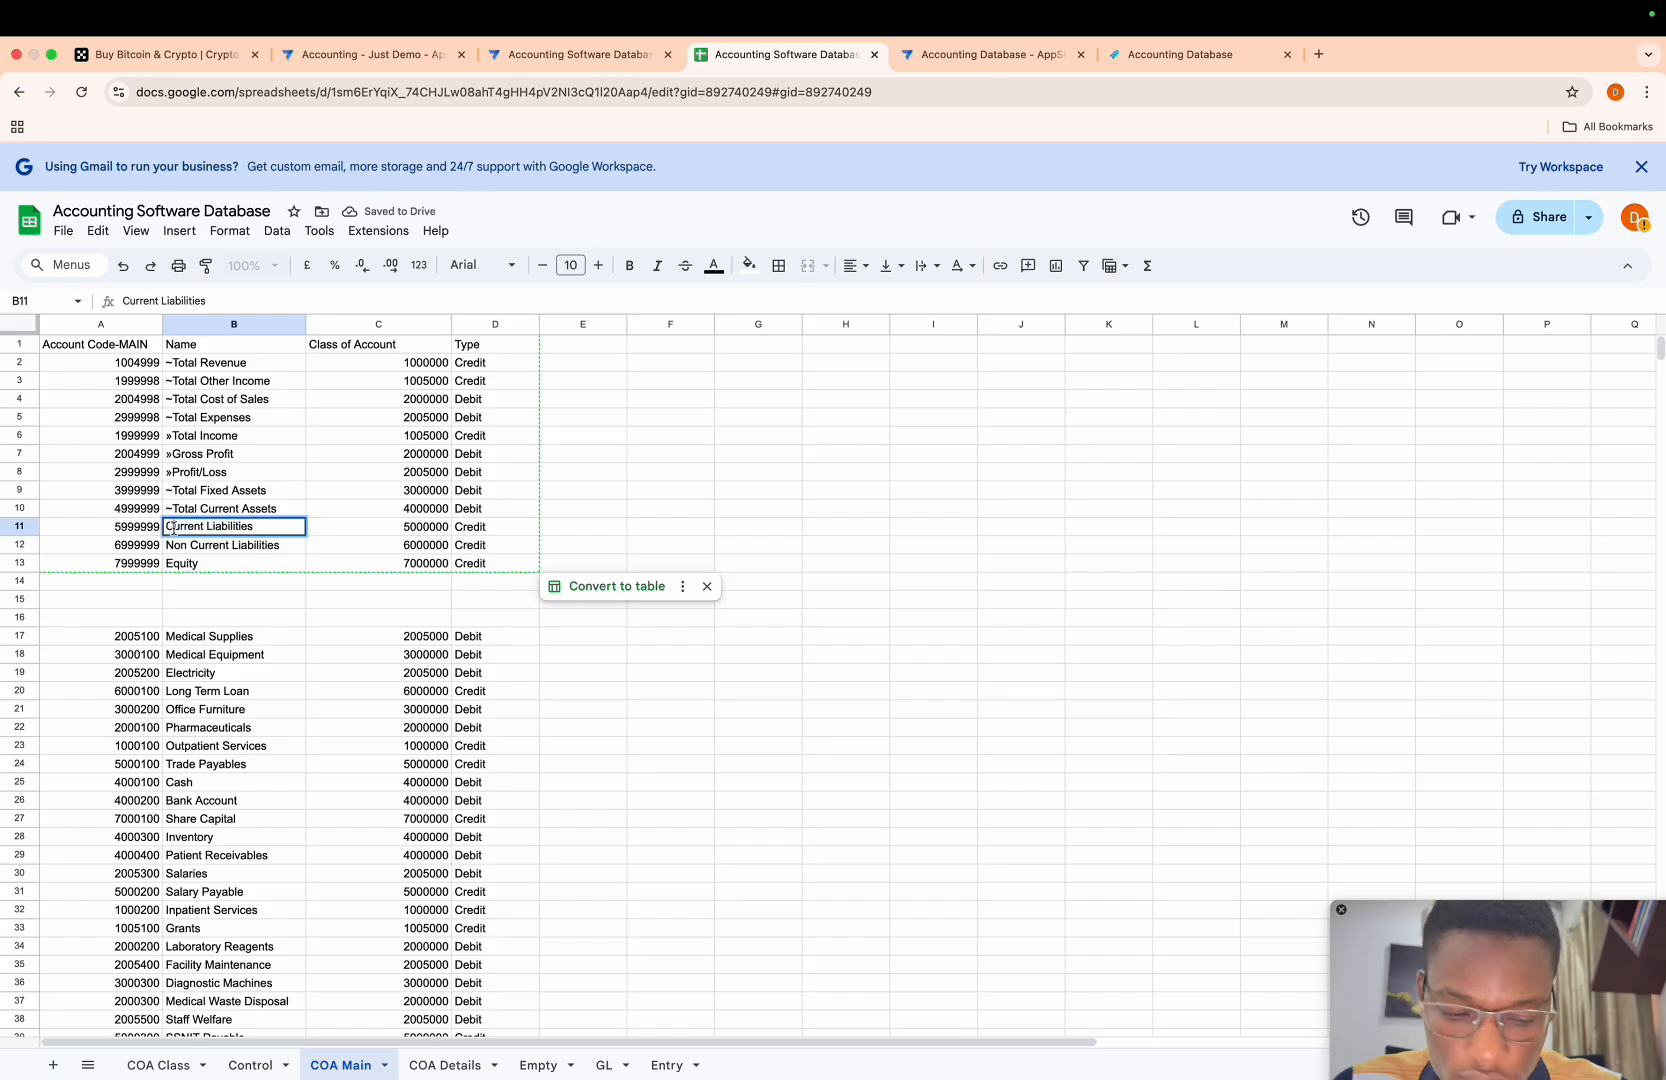
pyautogui.write('~Total')
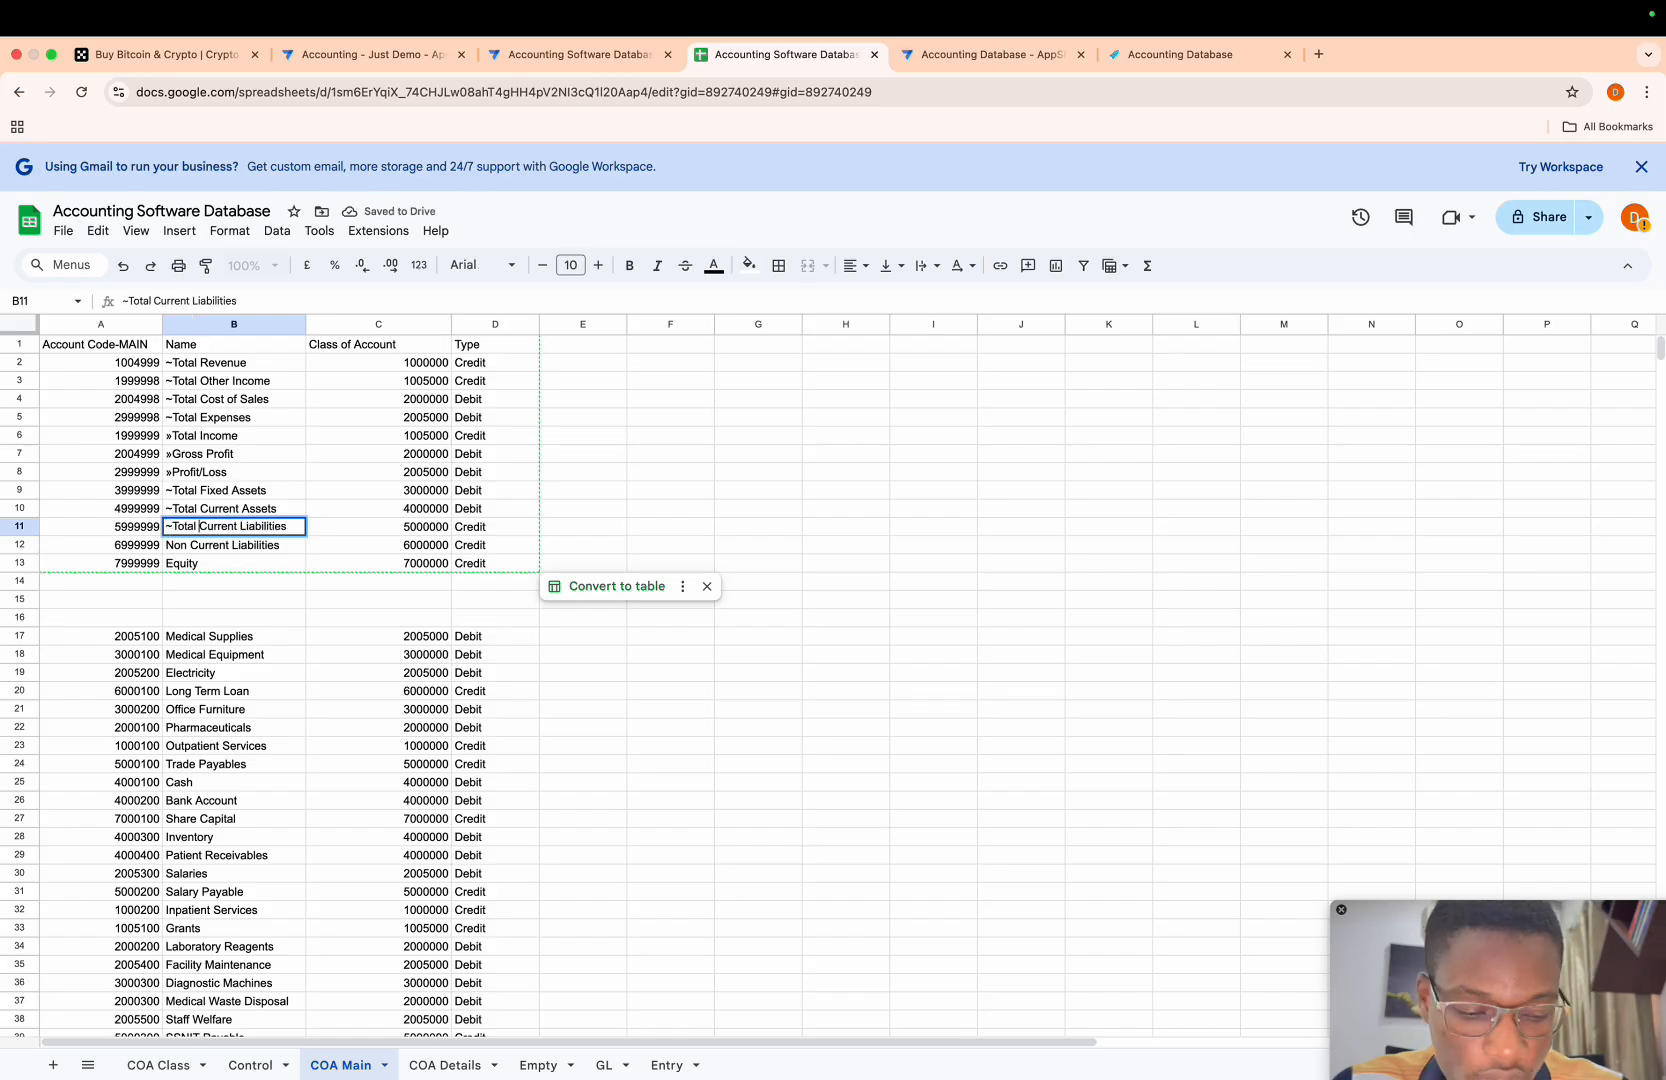
pyautogui.press('Return')
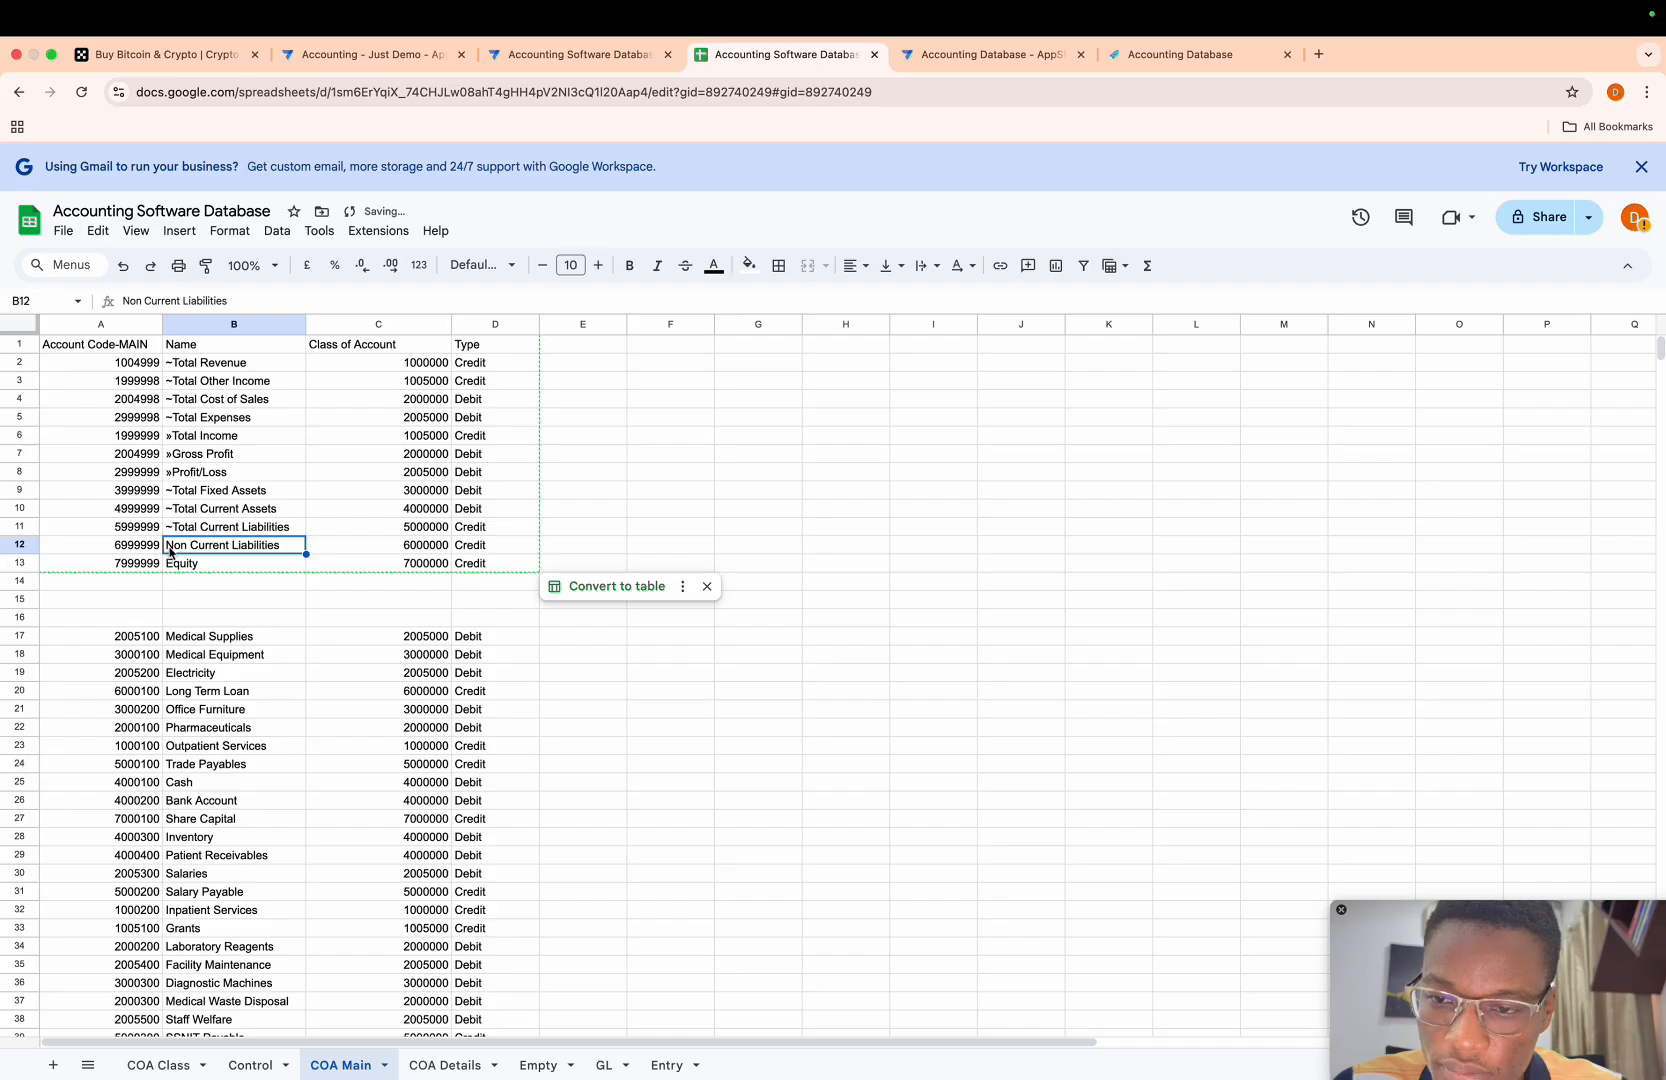
pyautogui.doubleClick(169, 549)
pyautogui.tripleClick(169, 548)
pyautogui.click(167, 547)
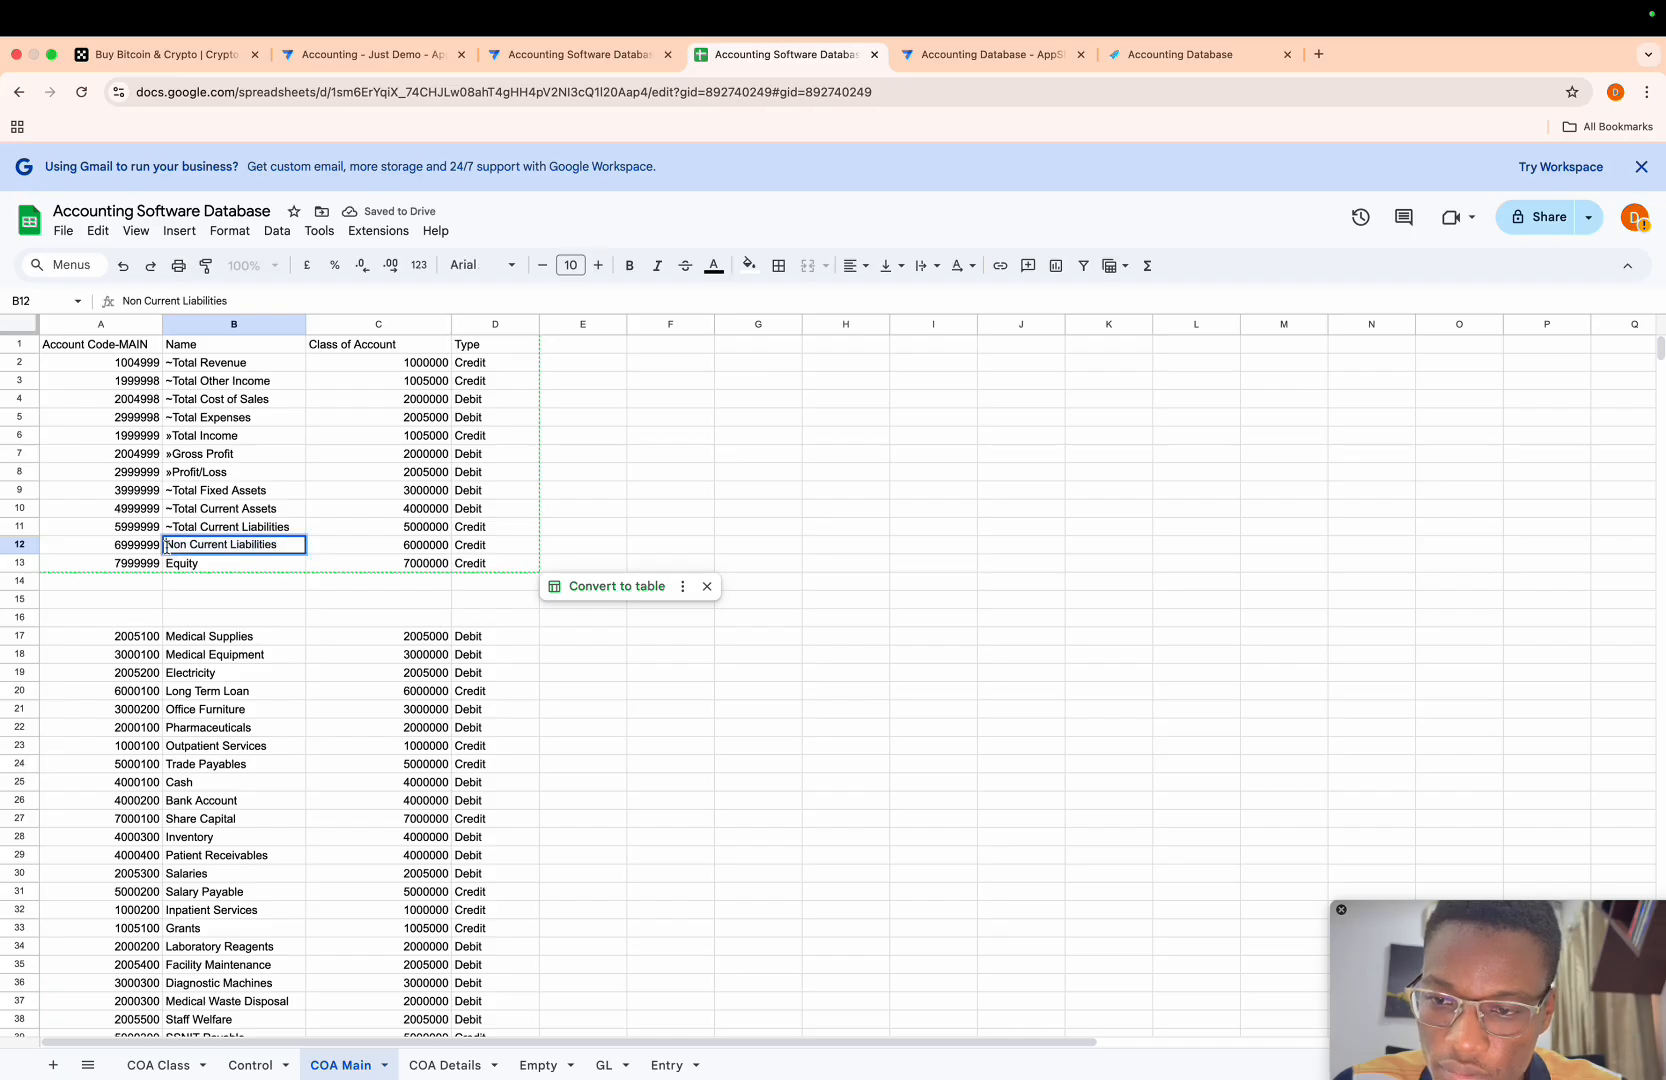
pyautogui.write('~Total')
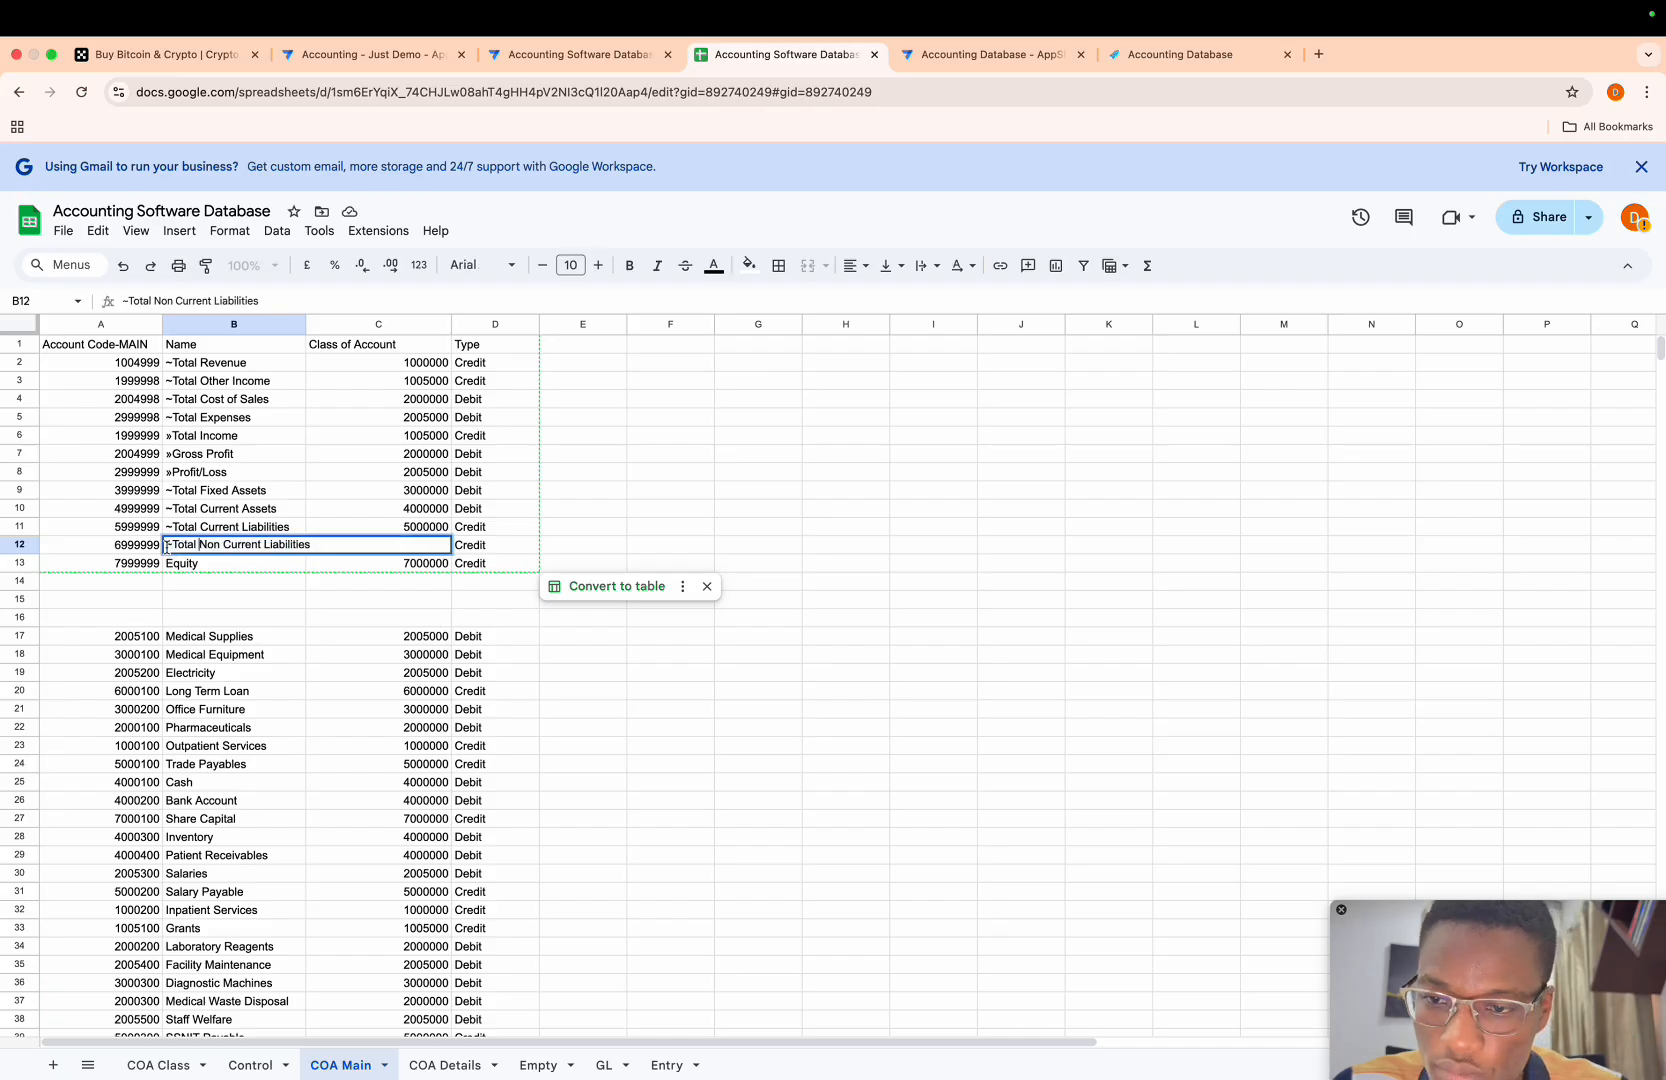
pyautogui.press('Return')
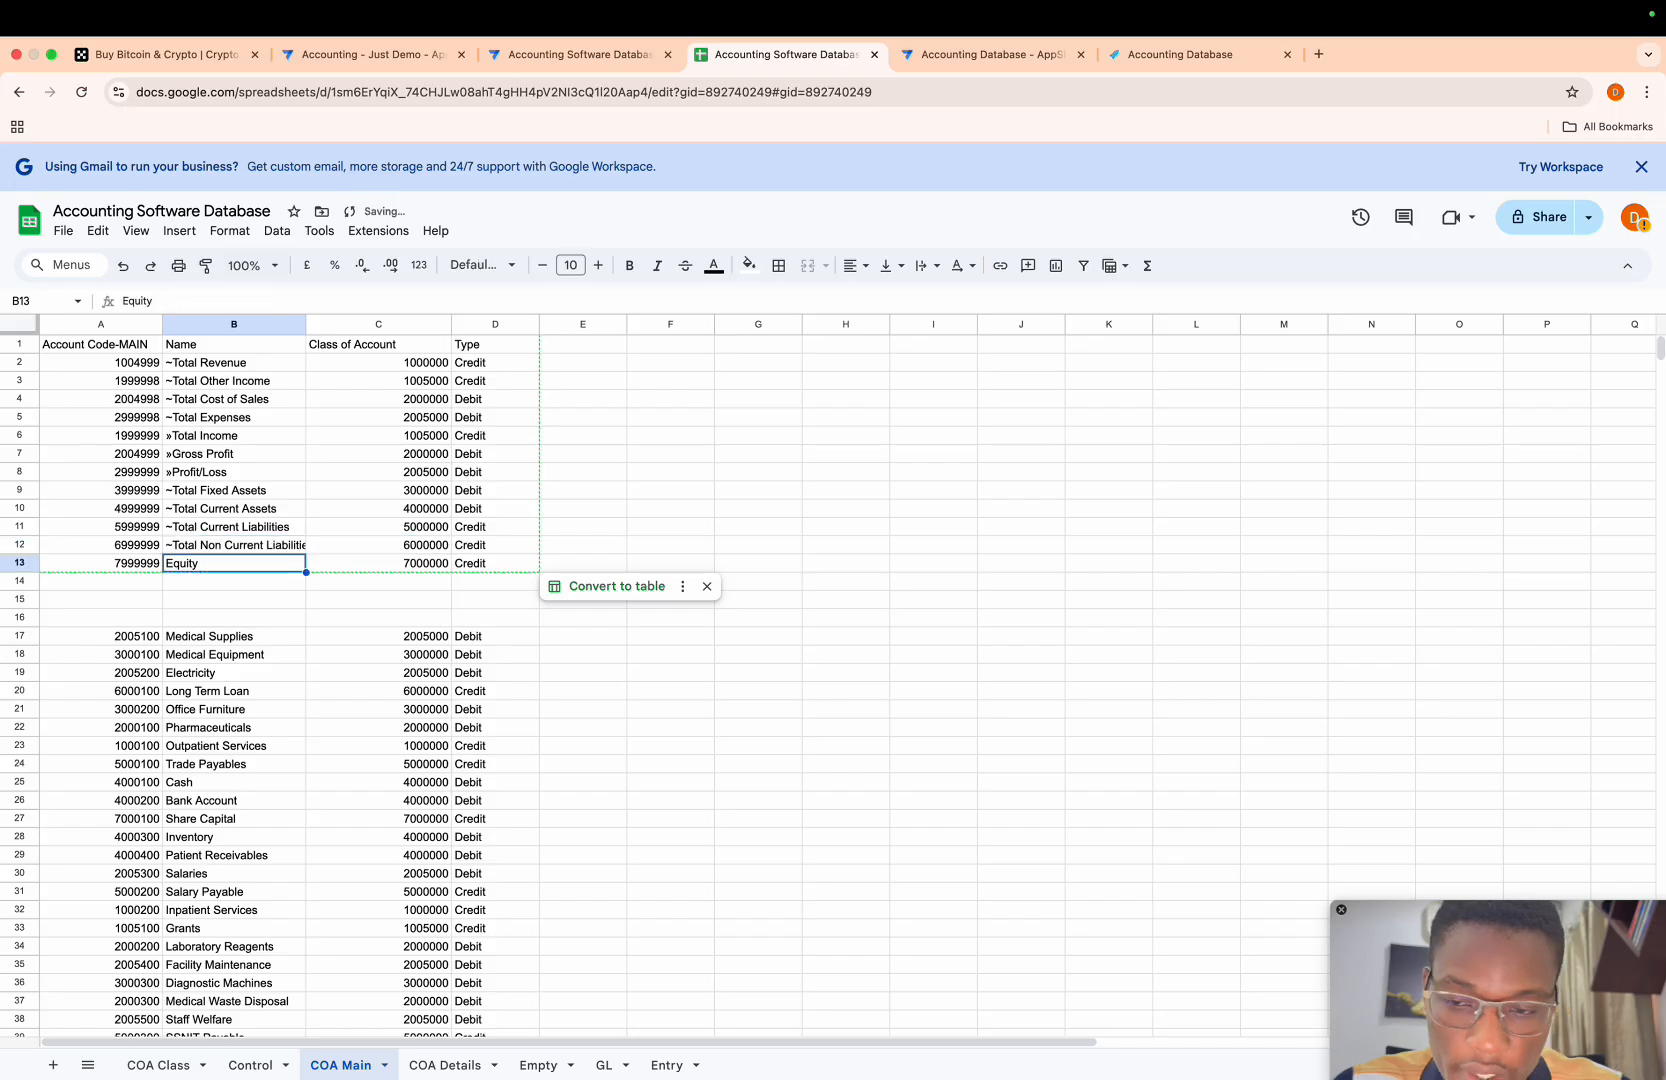
# - Rename Equity in B13 to ~Total Equity
pyautogui.doubleClick(168, 566)
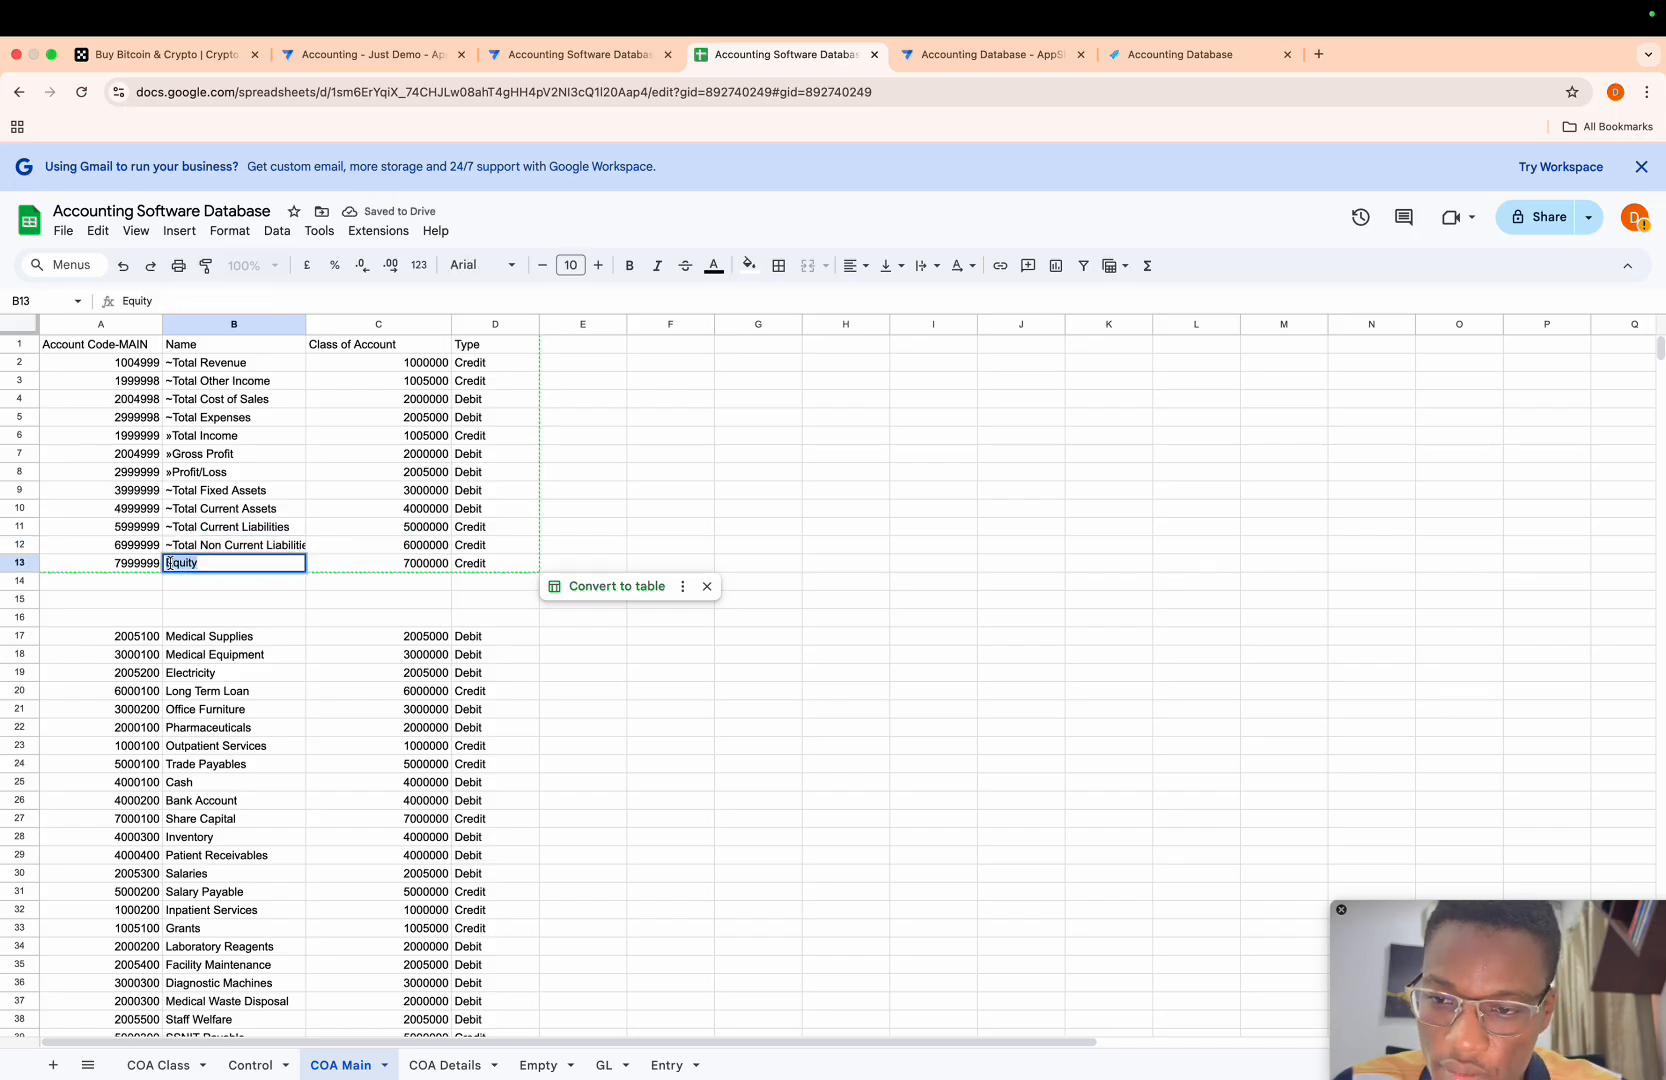
pyautogui.write('~Total')
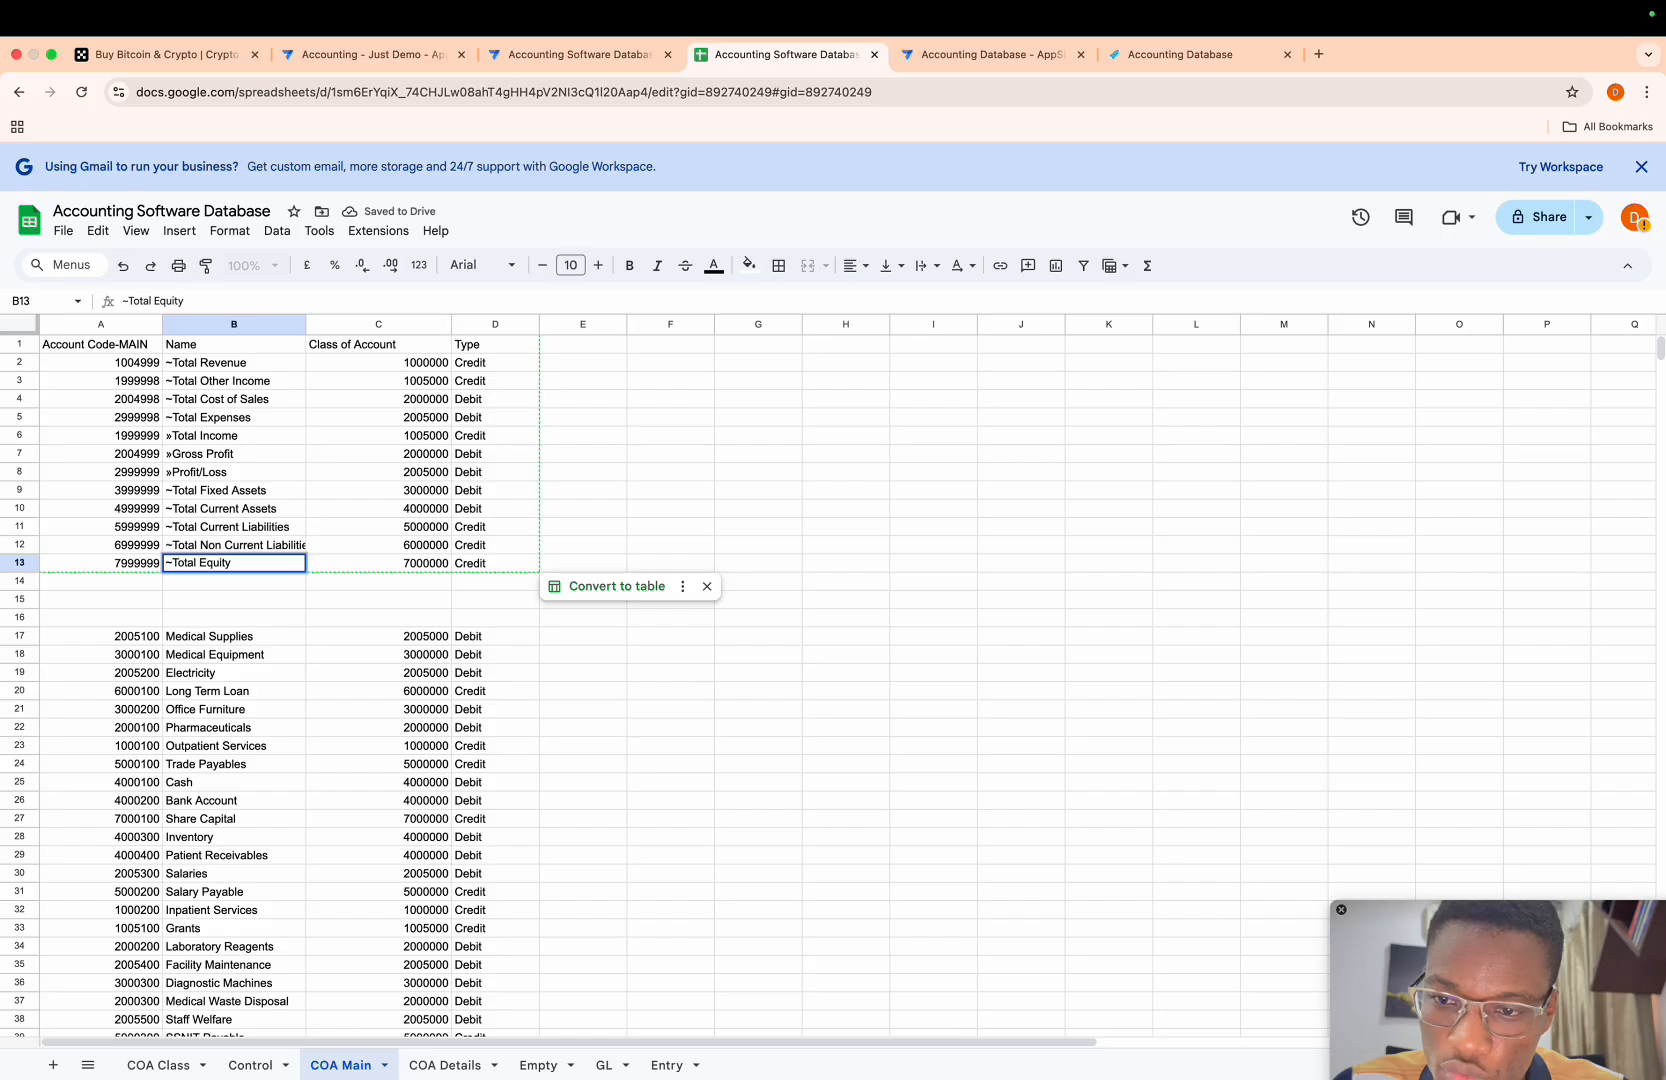
pyautogui.press('Return')
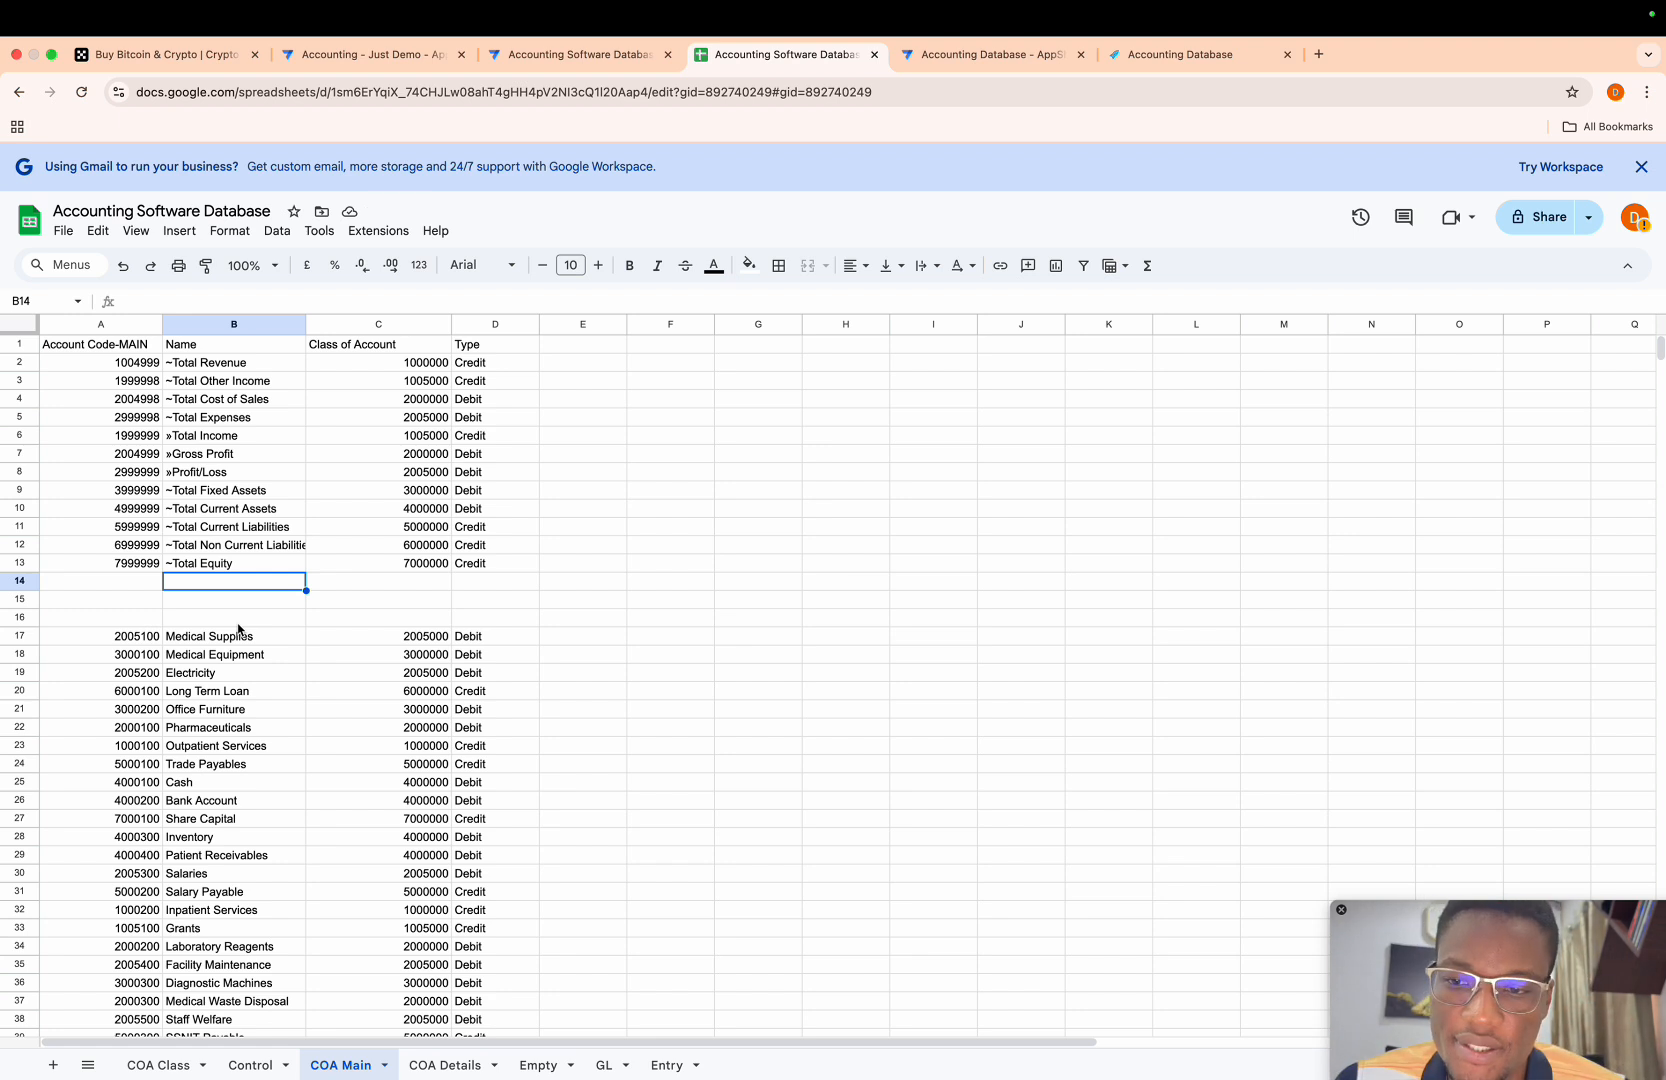
# - Enter the name Total Assets in B14, directly below ~Total Equity
pyautogui.click(148, 576)
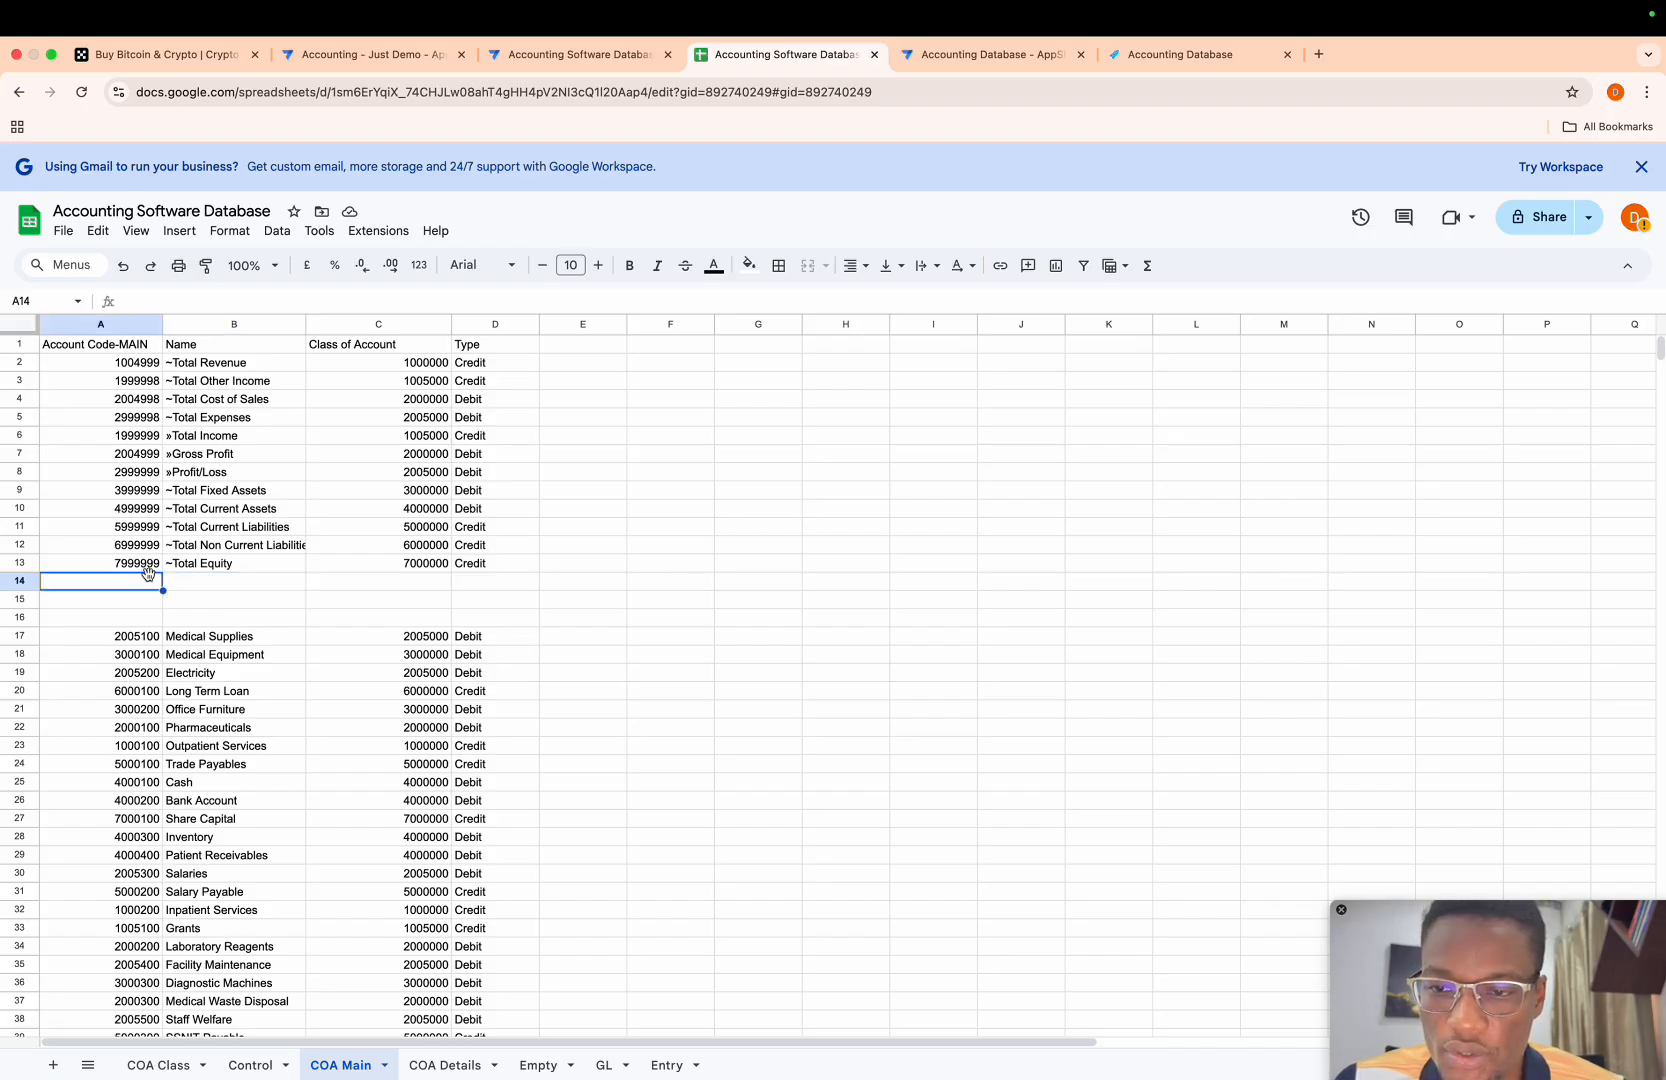
pyautogui.press('Right')
pyautogui.write('Total')
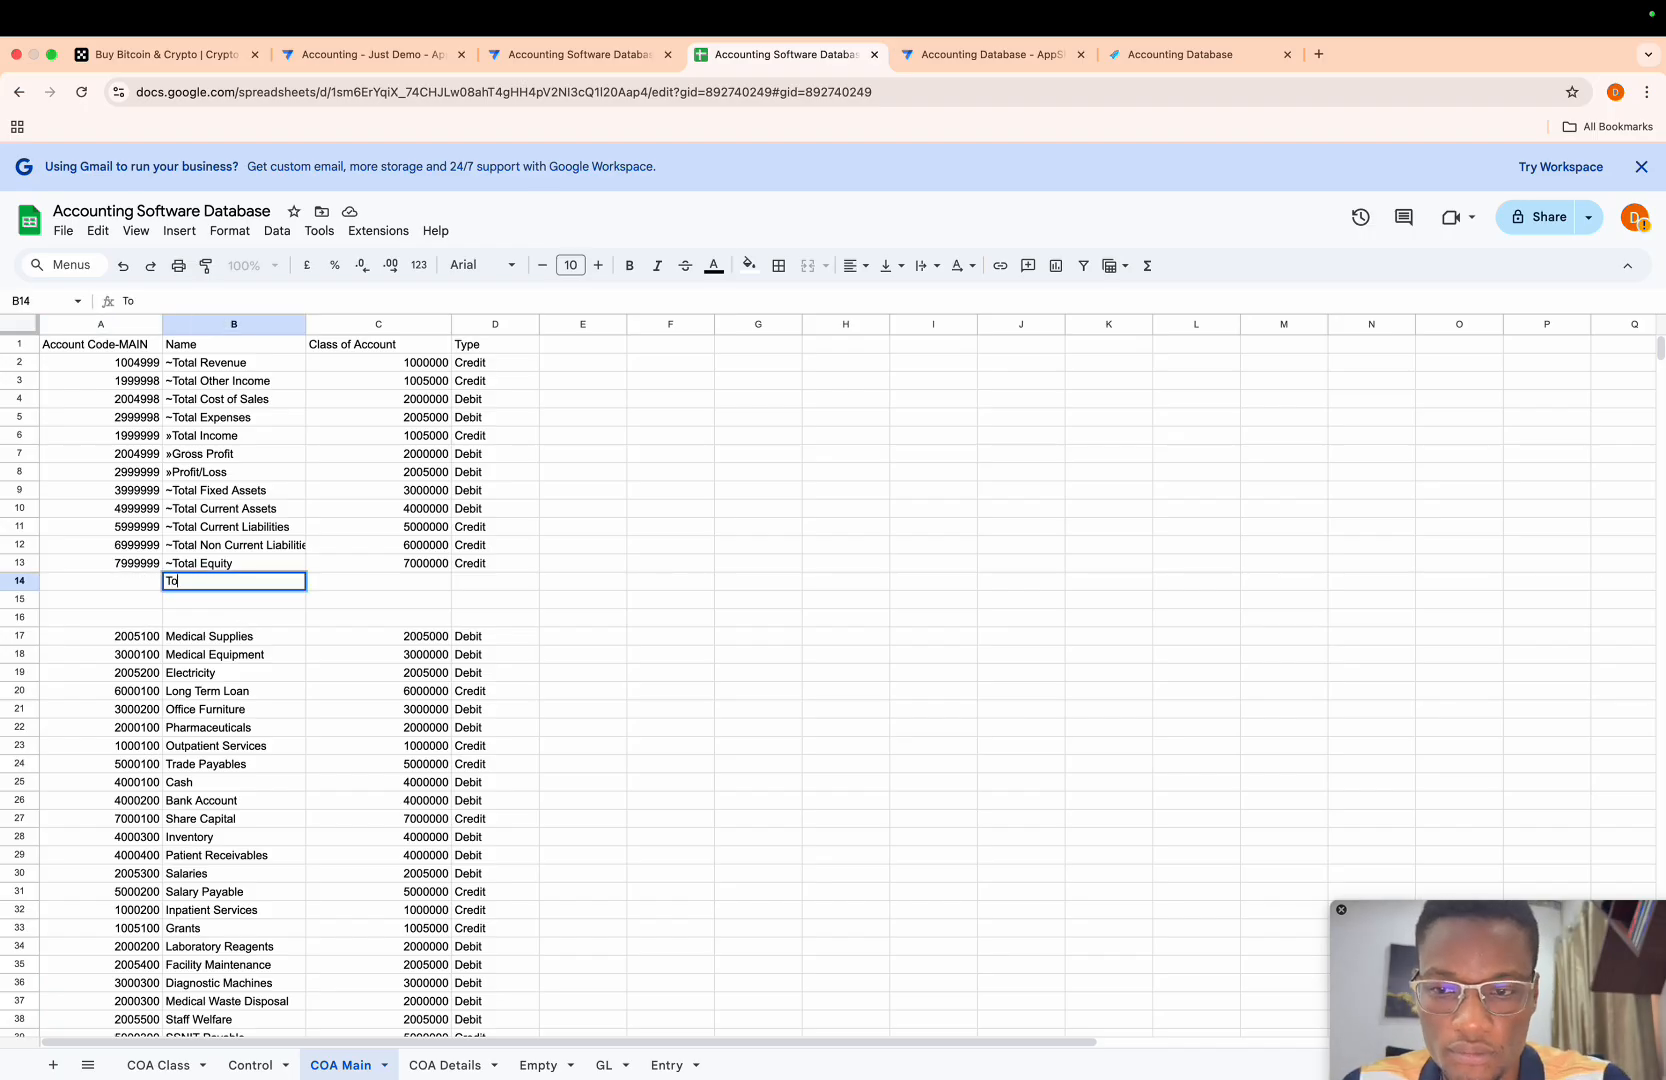
pyautogui.press('BackSpace')
pyautogui.press('BackSpace')
pyautogui.write('al ')
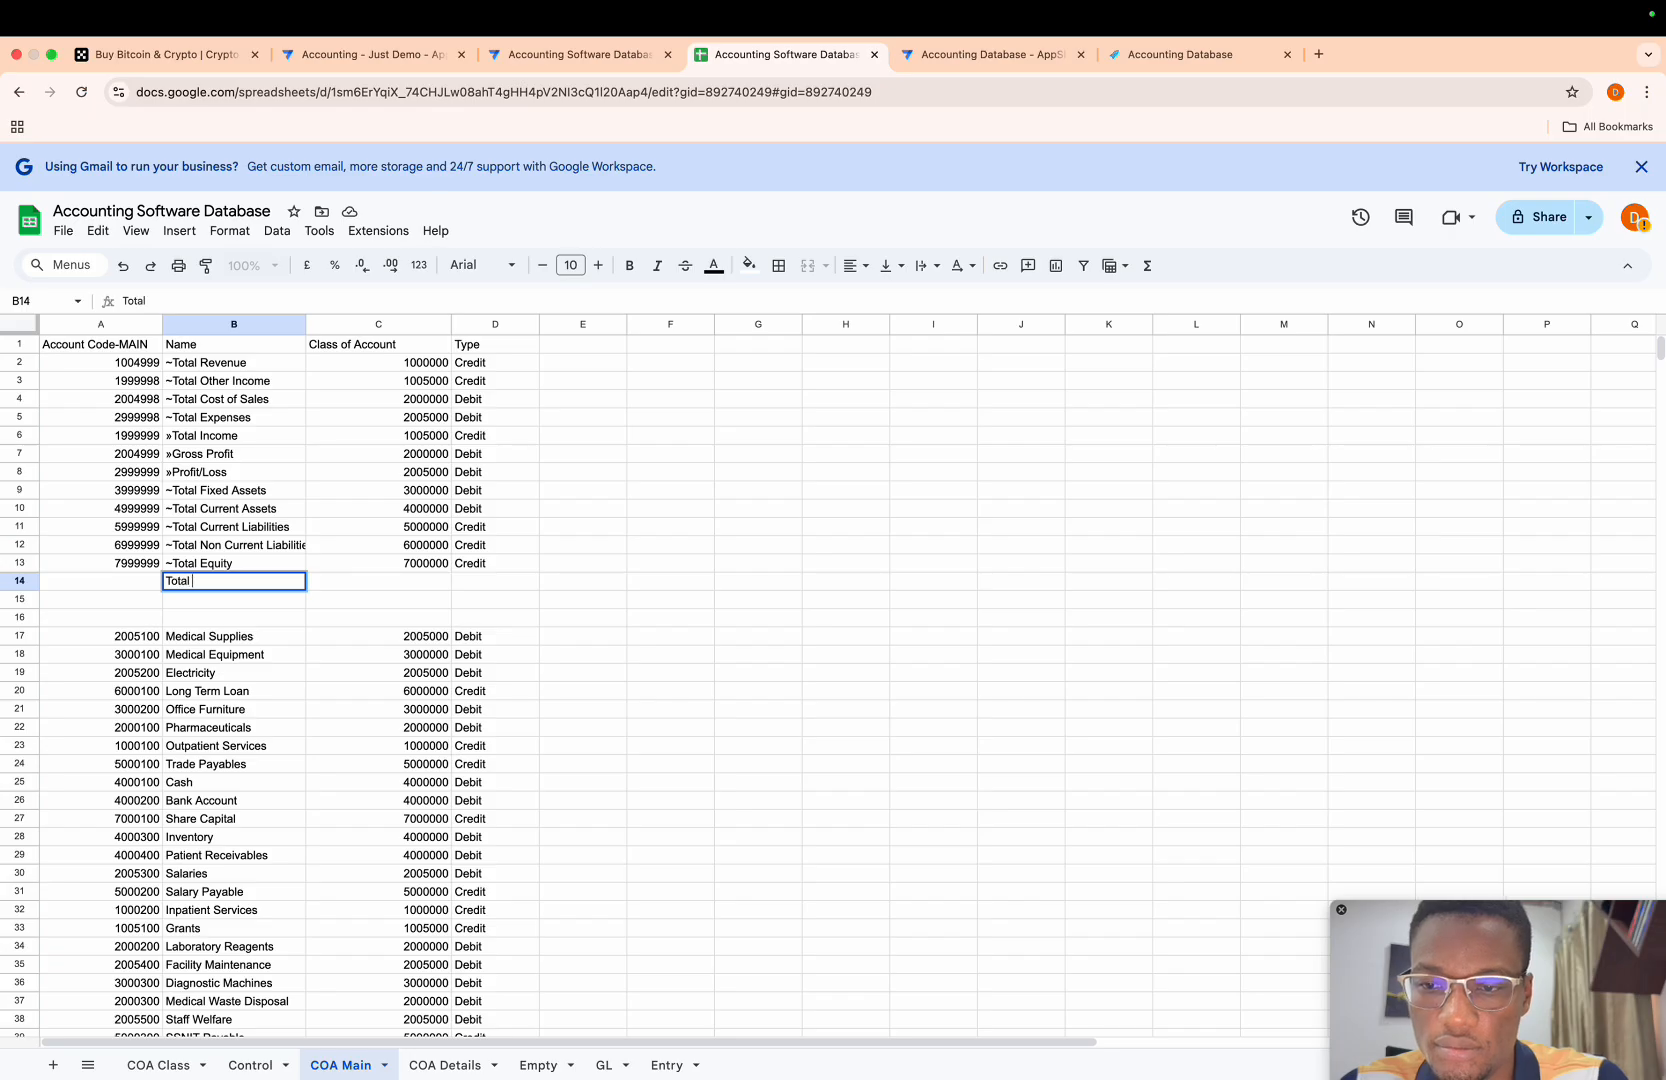
pyautogui.write('Assets')
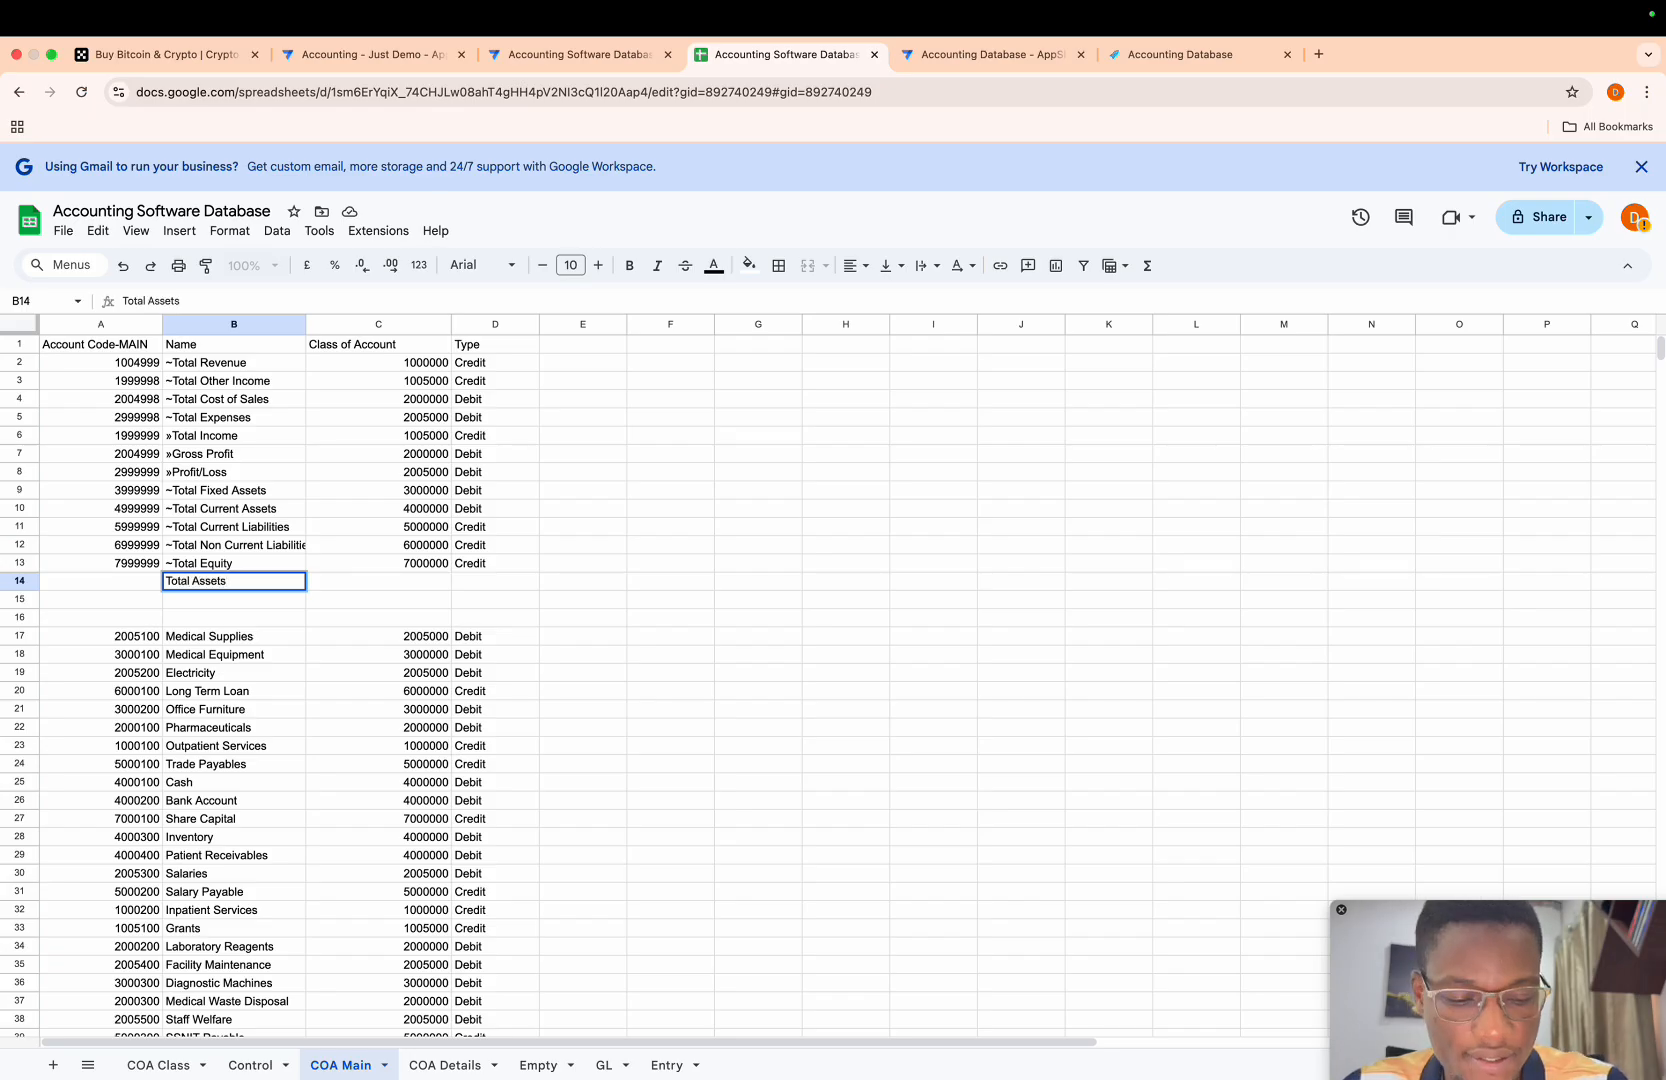
pyautogui.press('Return')
# - Enter the name Total Equity & Liabilities in B15
pyautogui.write('Toa')
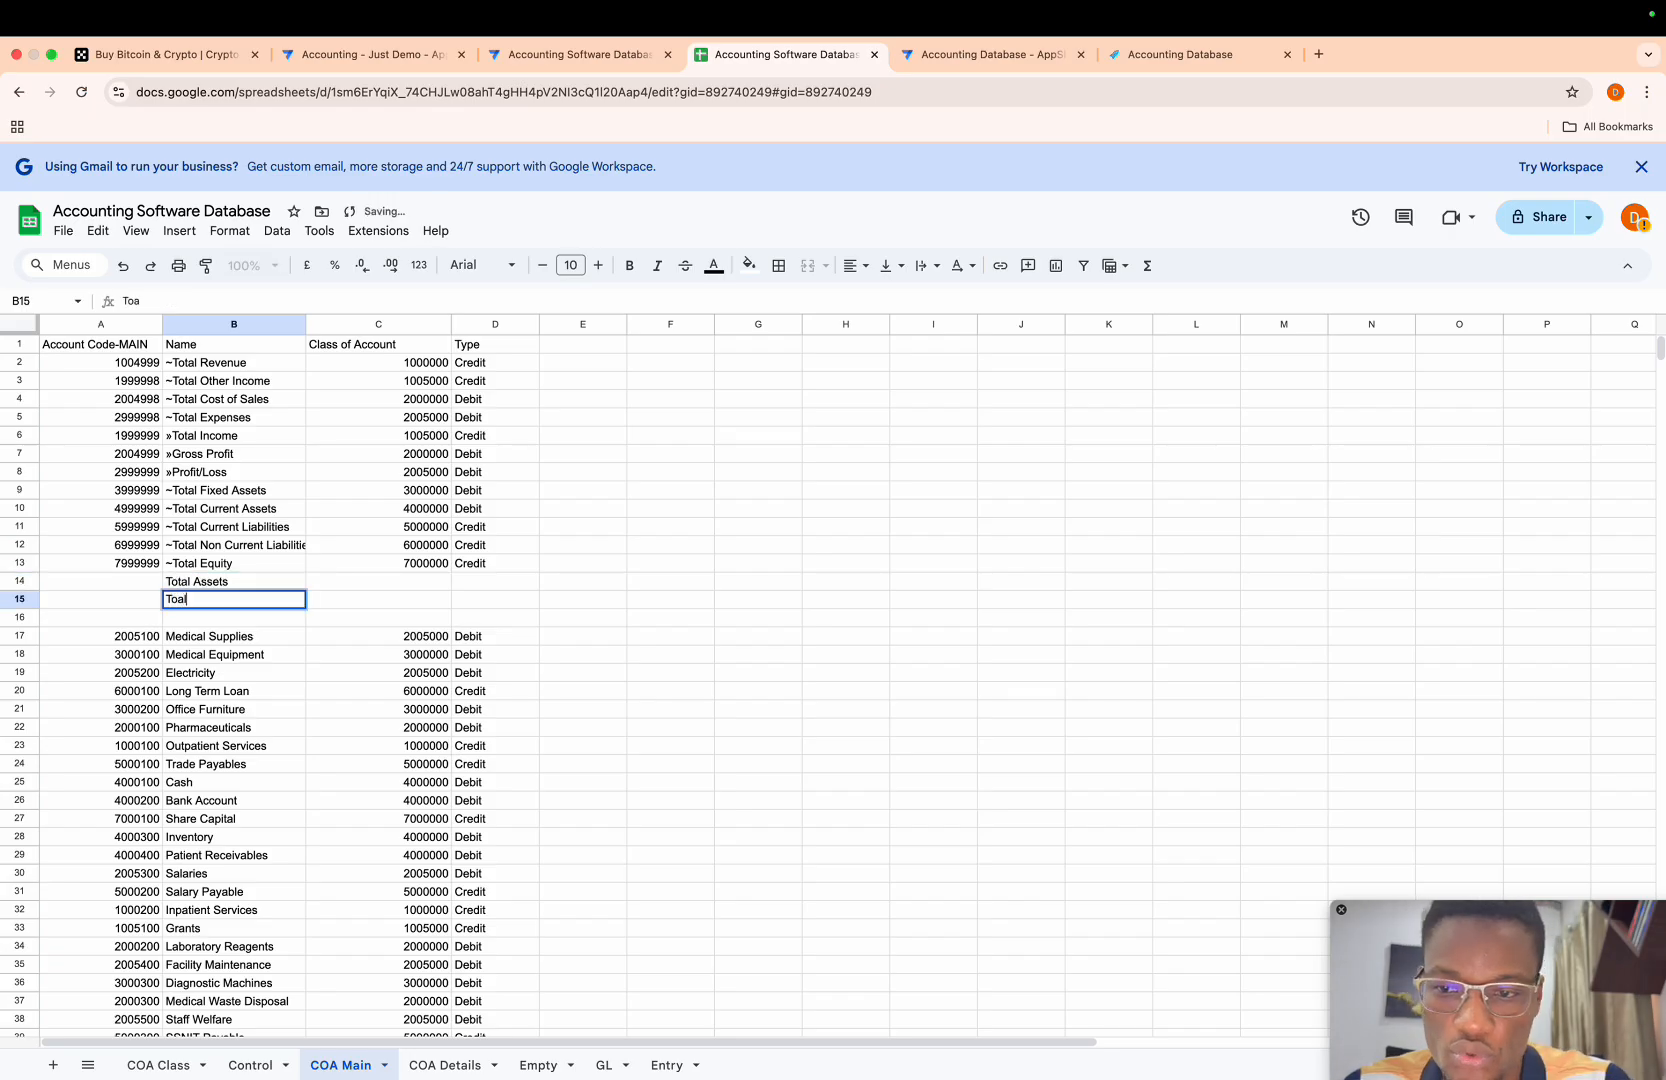
pyautogui.press('BackSpace')
pyautogui.write('tal')
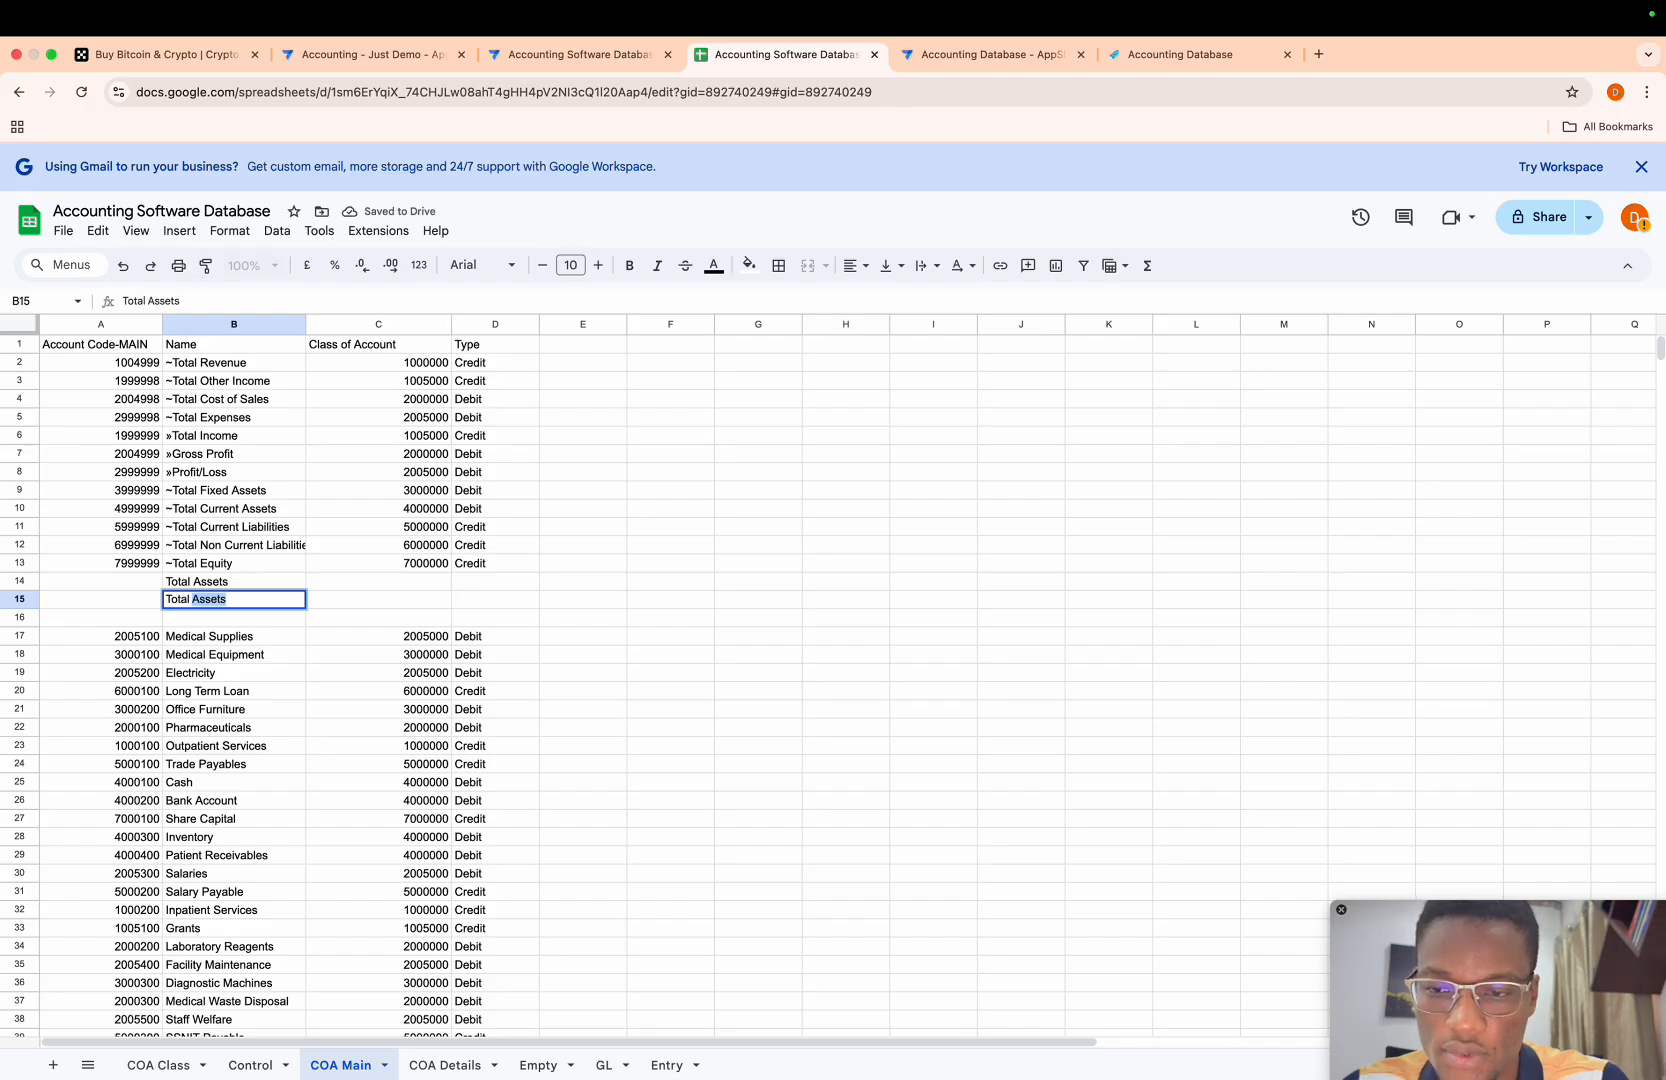
pyautogui.write(' Equi')
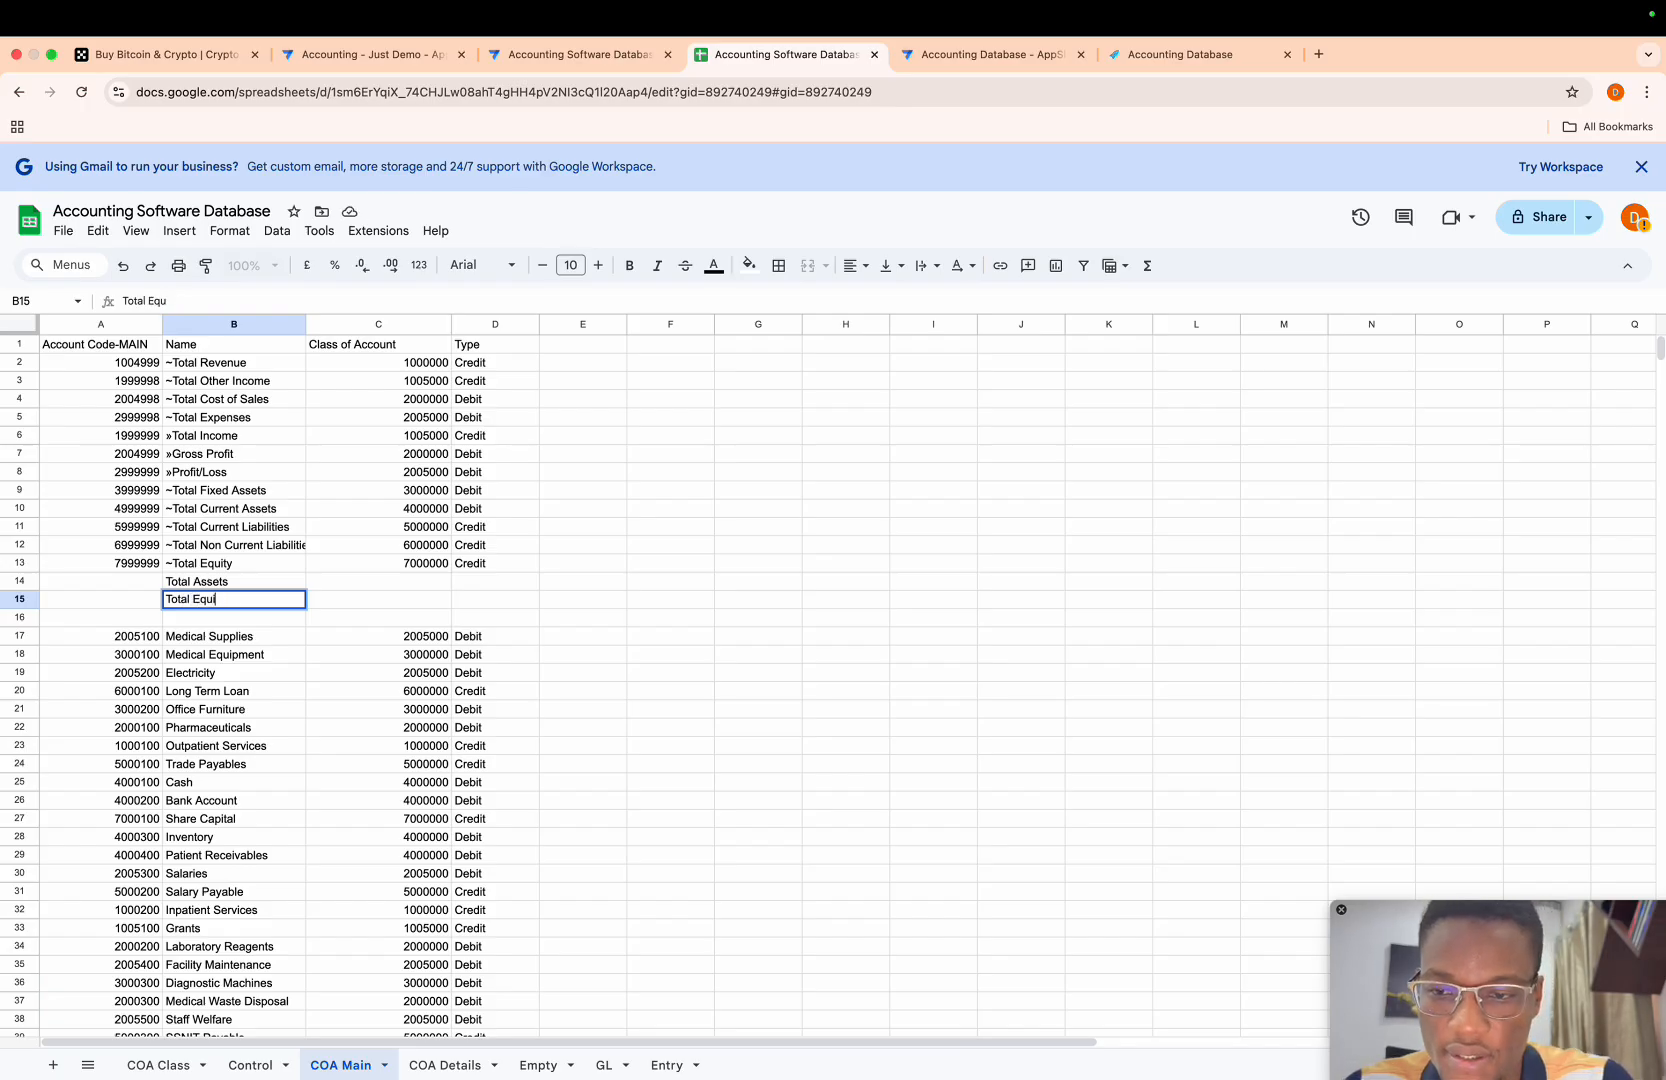
pyautogui.write('ty & ')
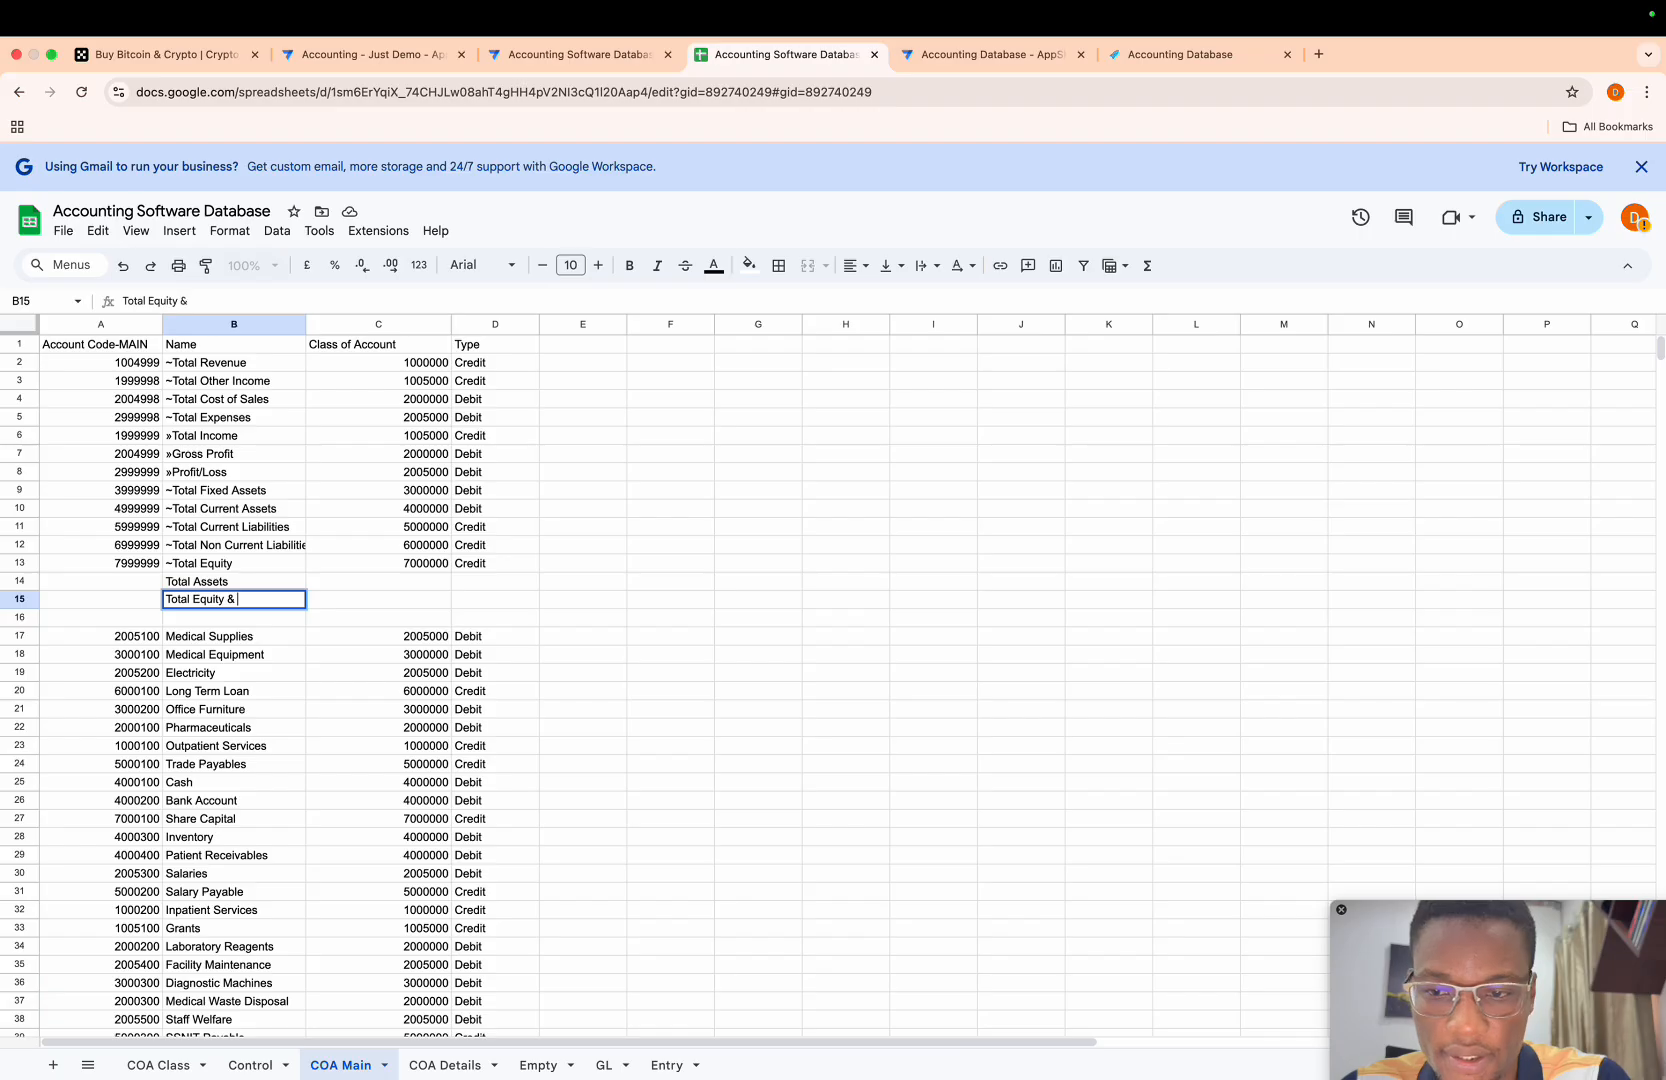
pyautogui.write('Liablility')
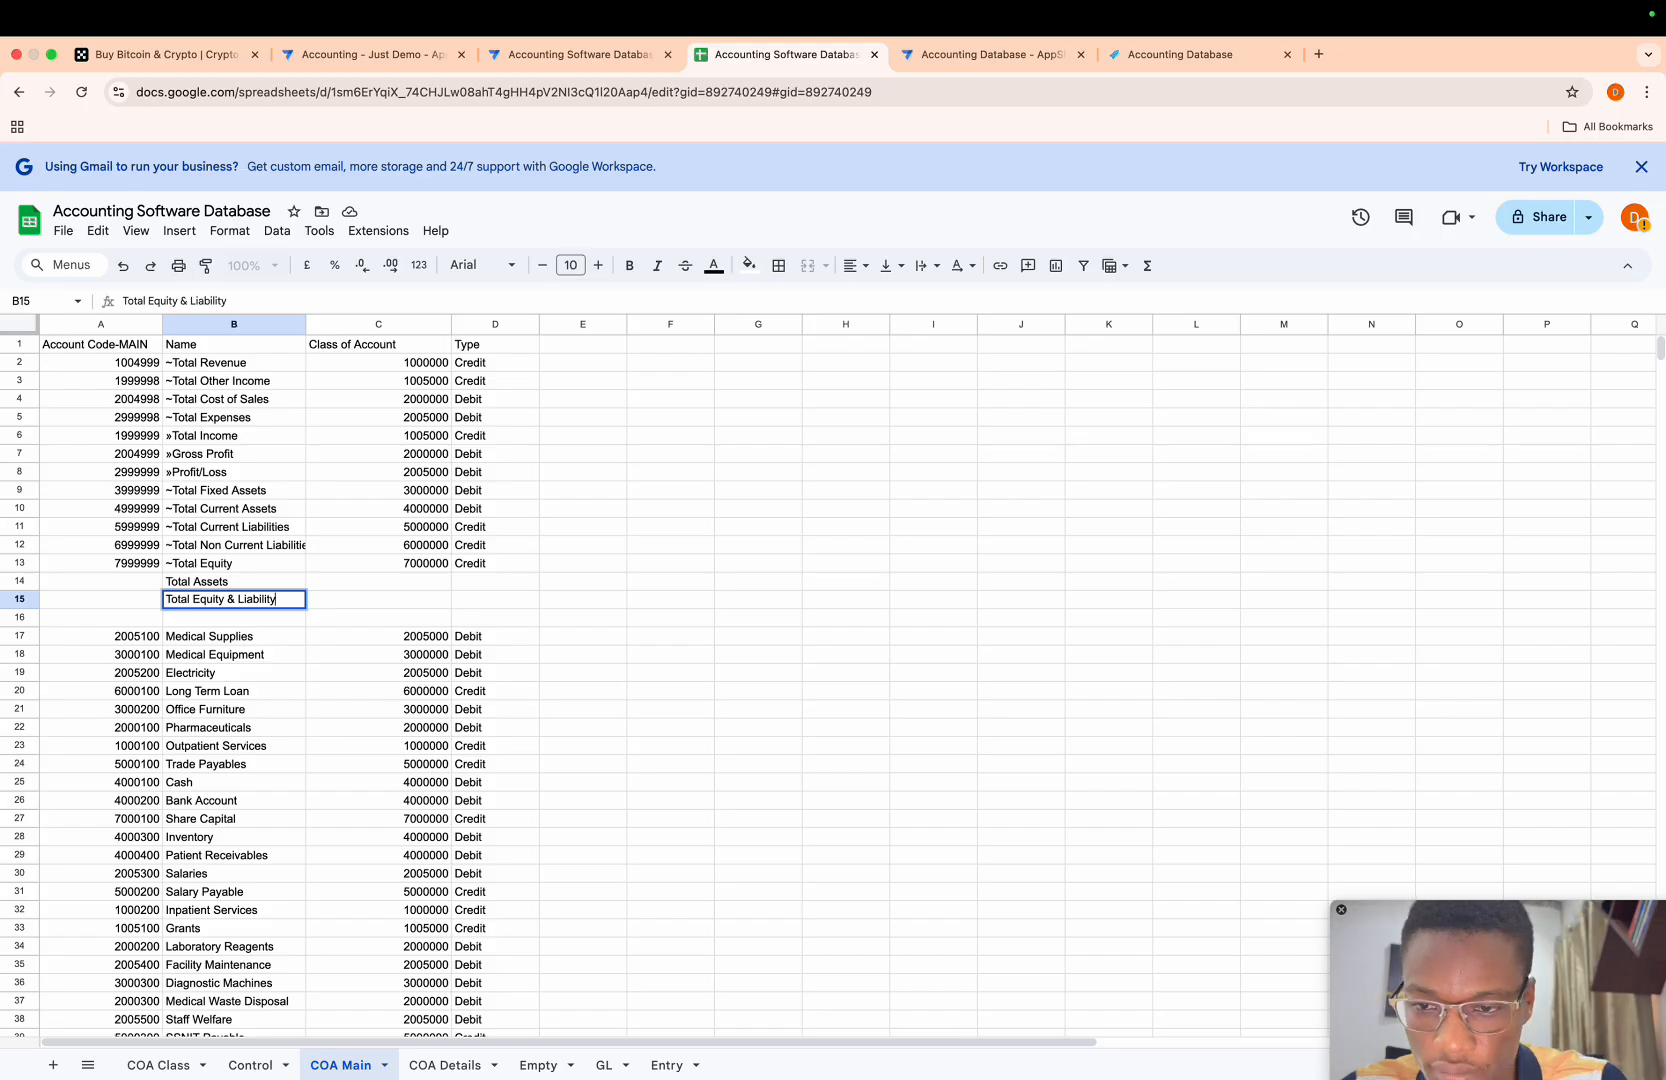
pyautogui.write('ties')
pyautogui.press('Return')
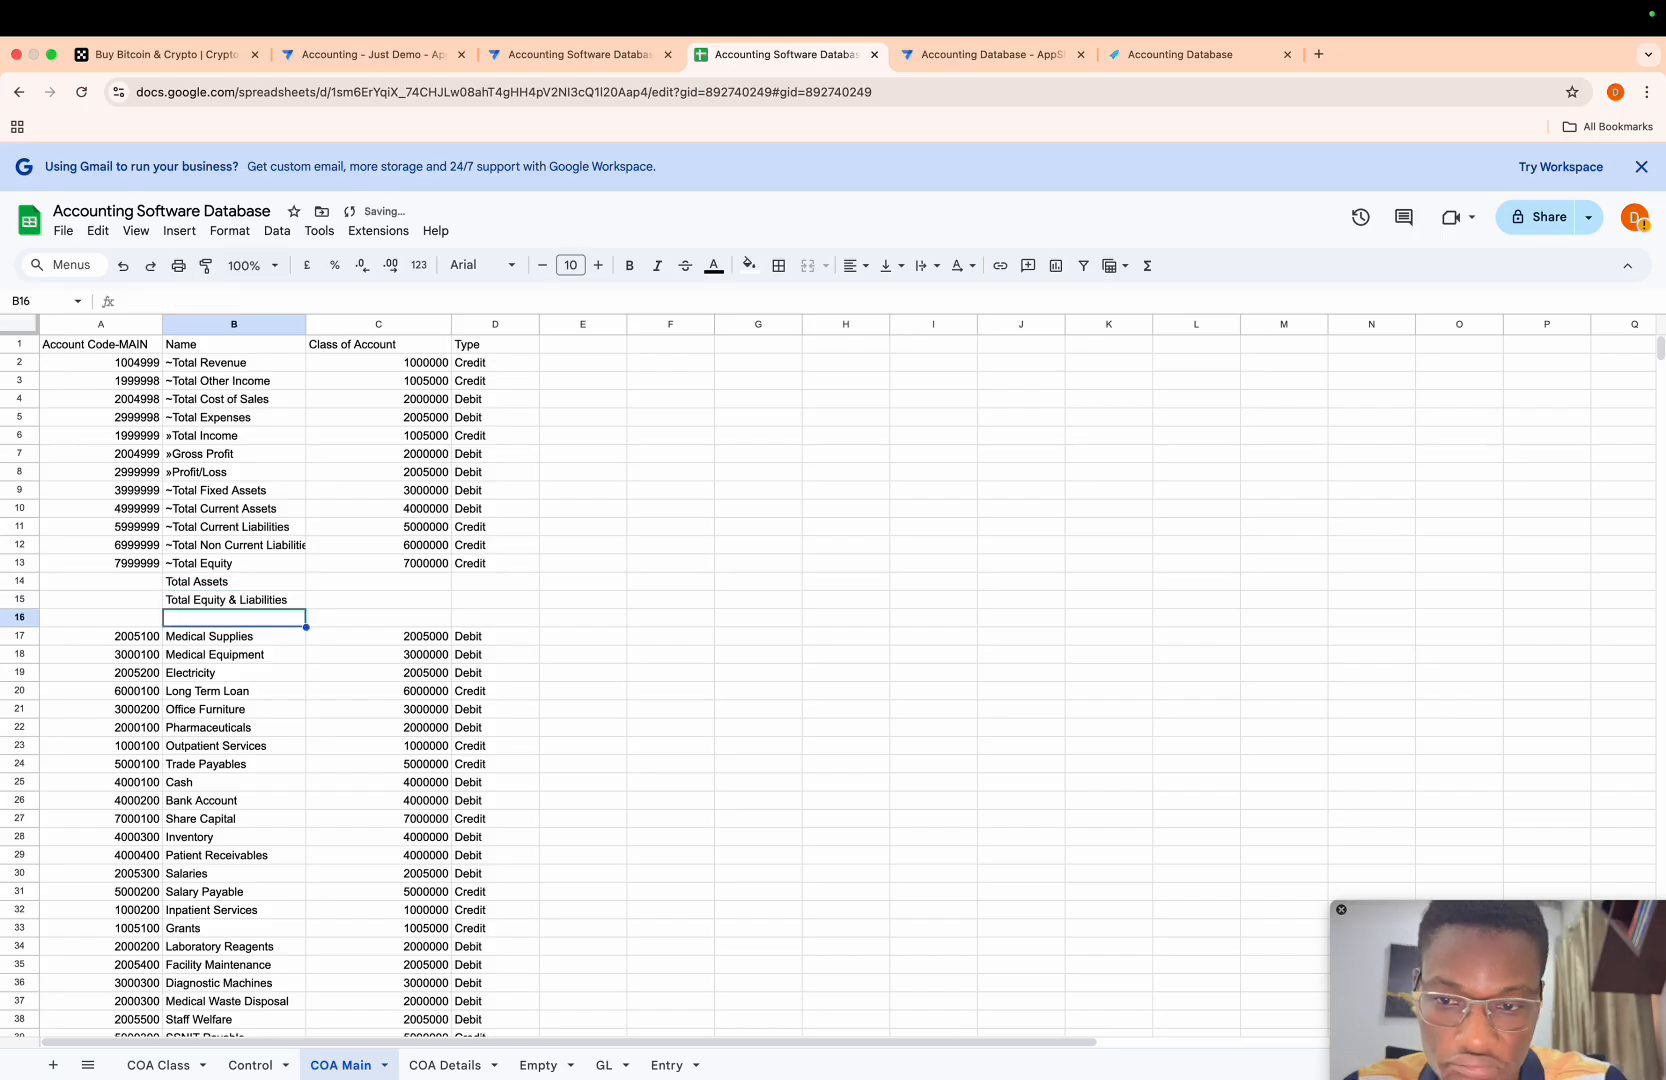
# - Move the account code formula of ~Total Current Assets from A10 to A14 for Total Assets
pyautogui.press('Up')
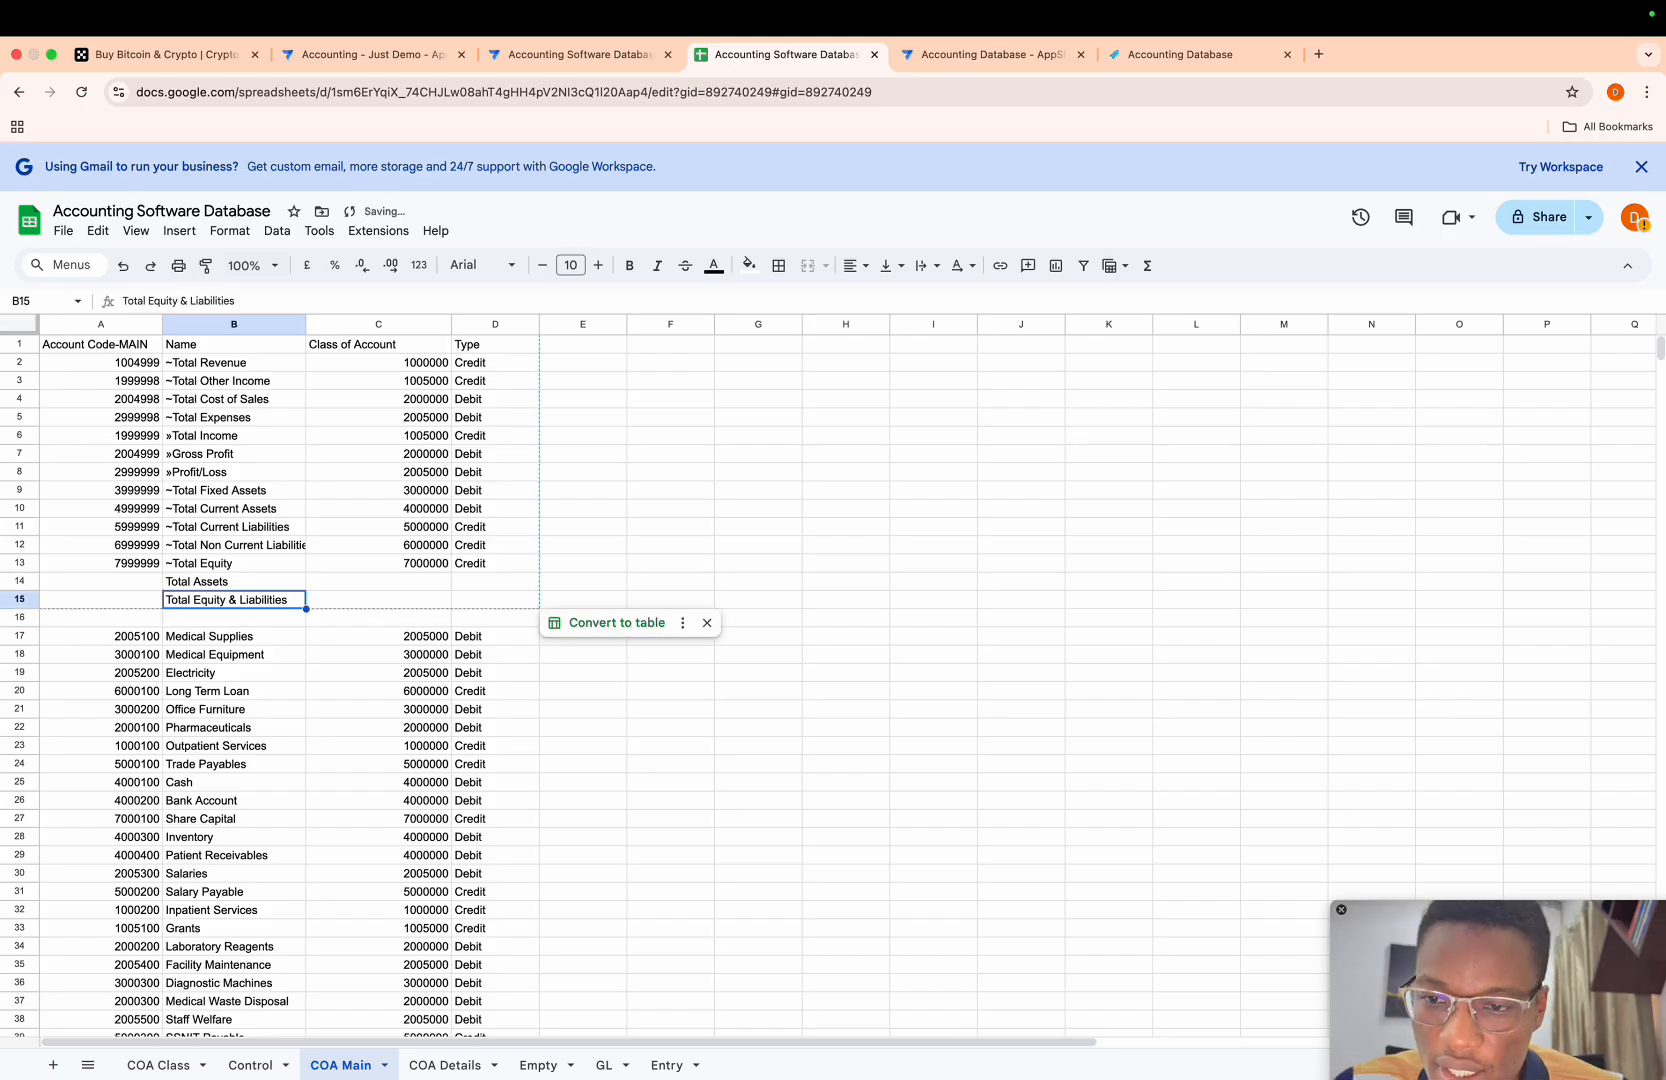
pyautogui.press('Up')
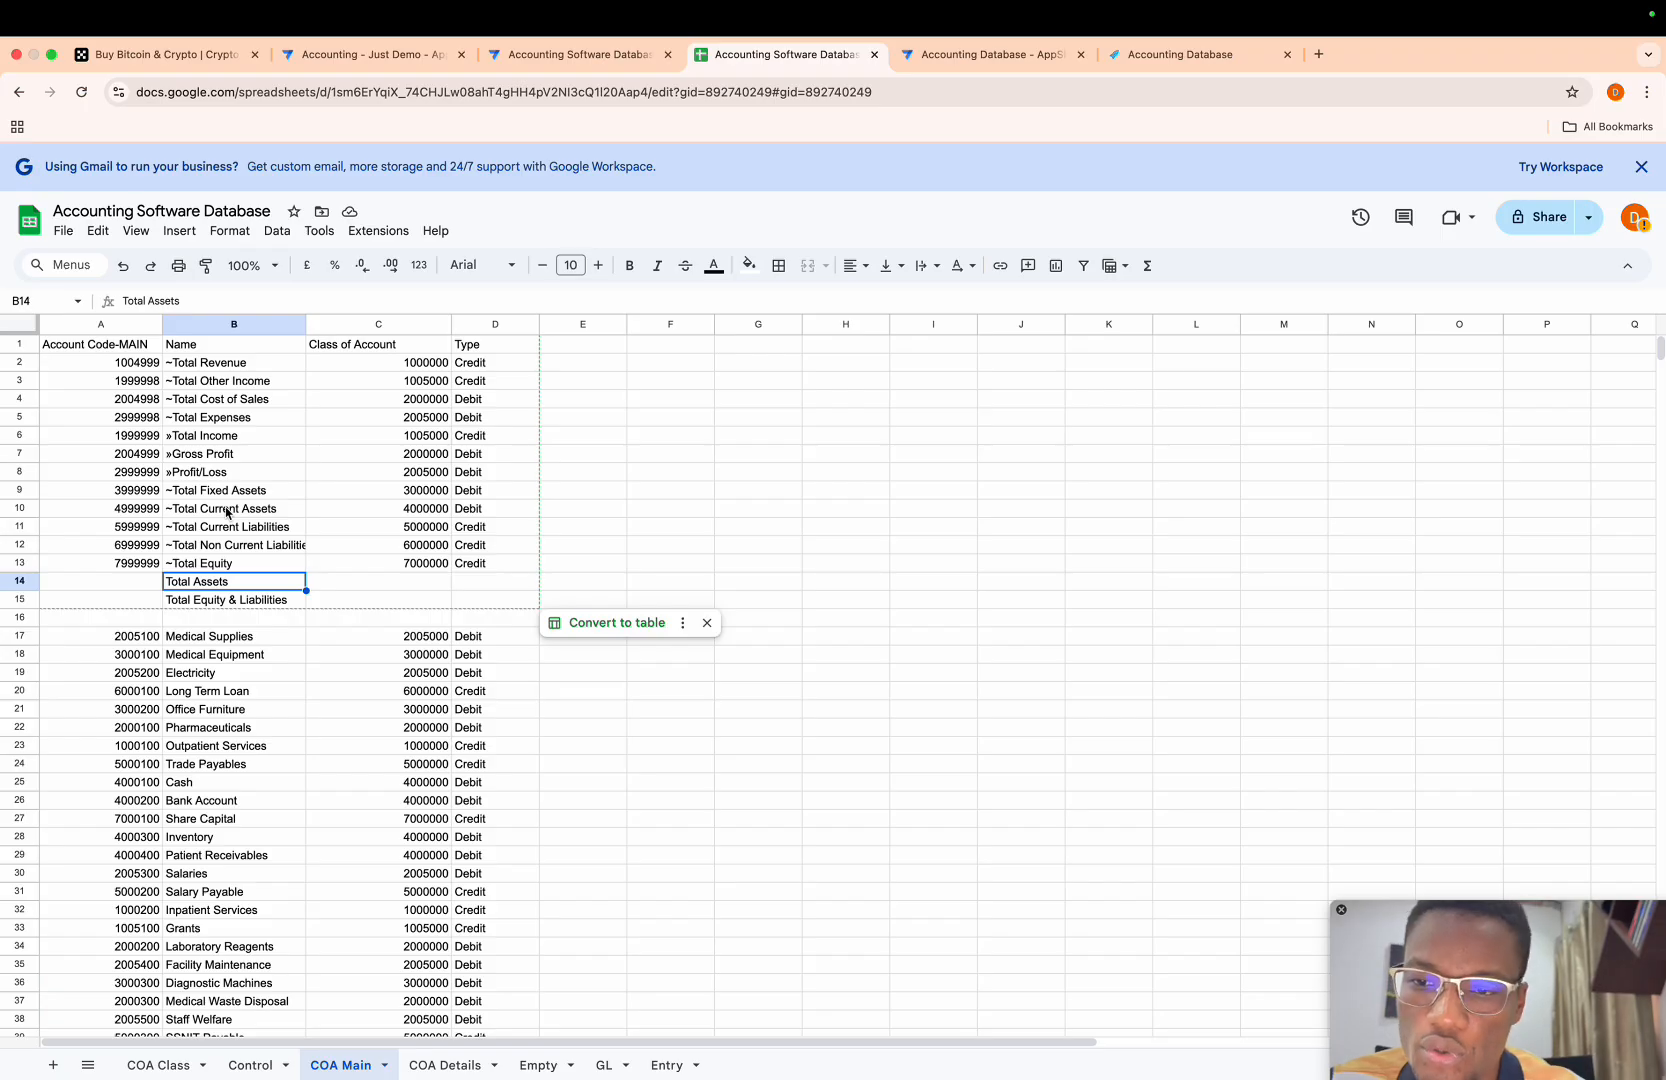
pyautogui.click(135, 511)
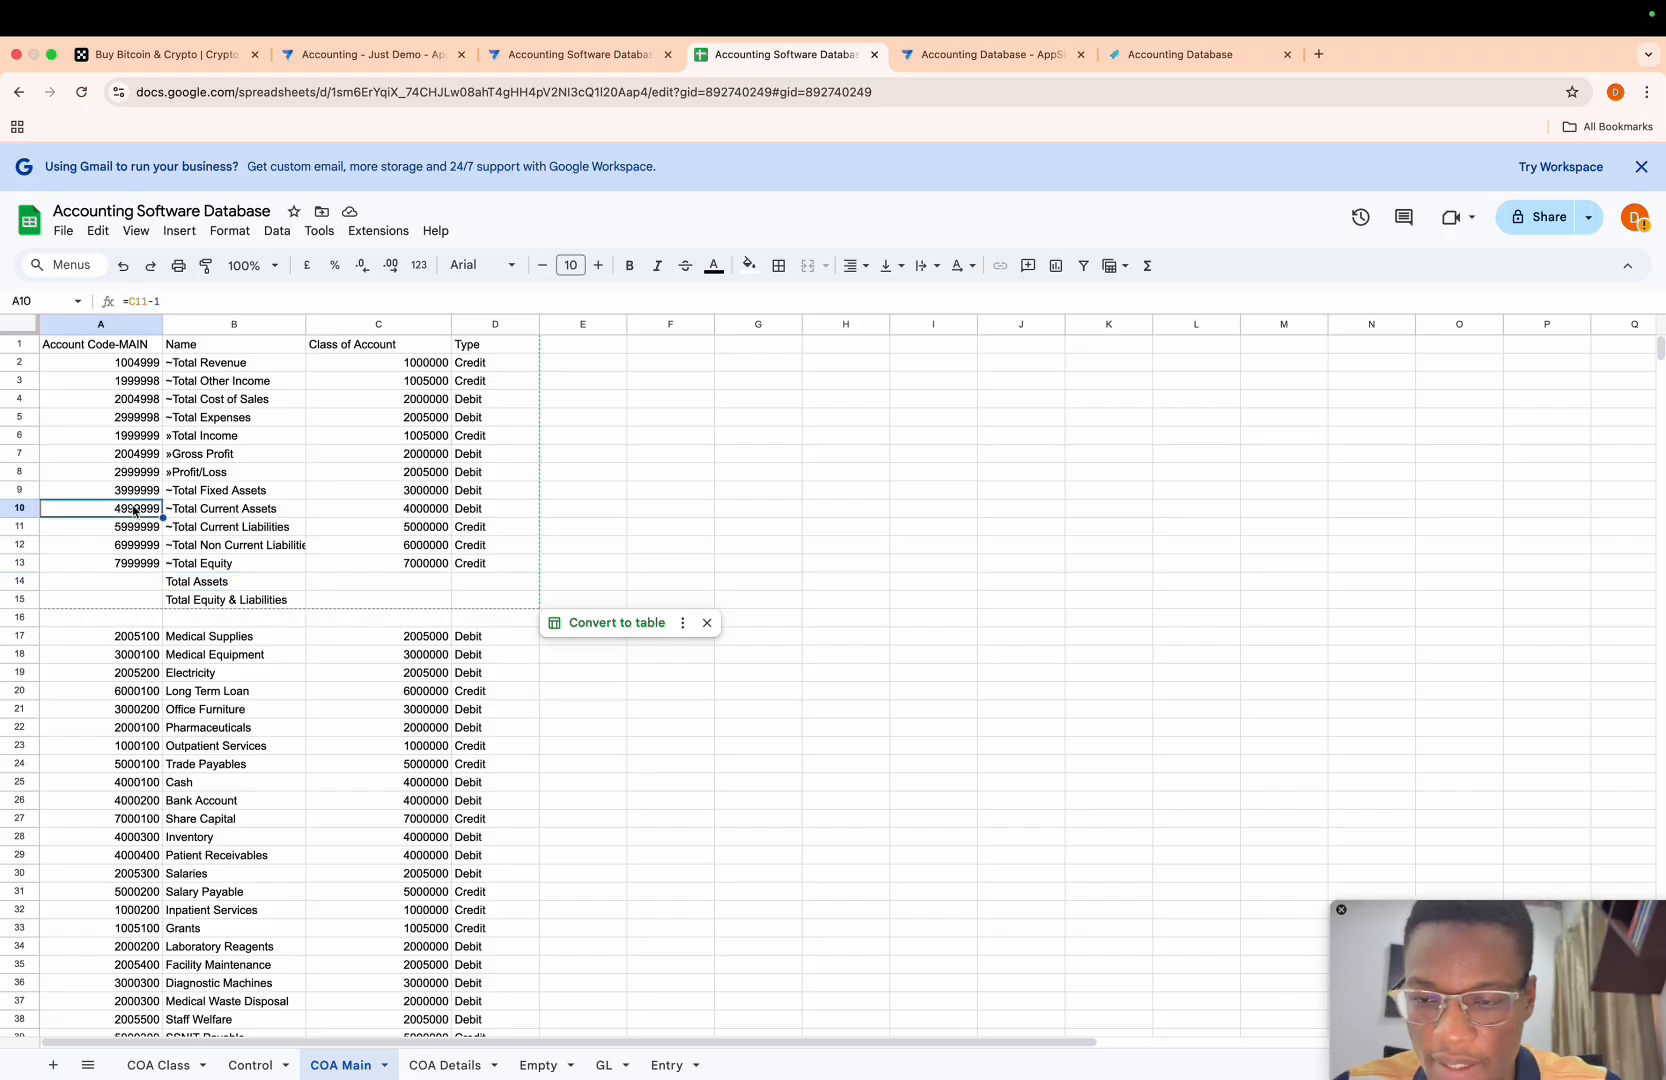
pyautogui.hotkey('ctrl', 'c')
pyautogui.press('Down')
pyautogui.press('Down')
pyautogui.press('Down')
pyautogui.press('Down')
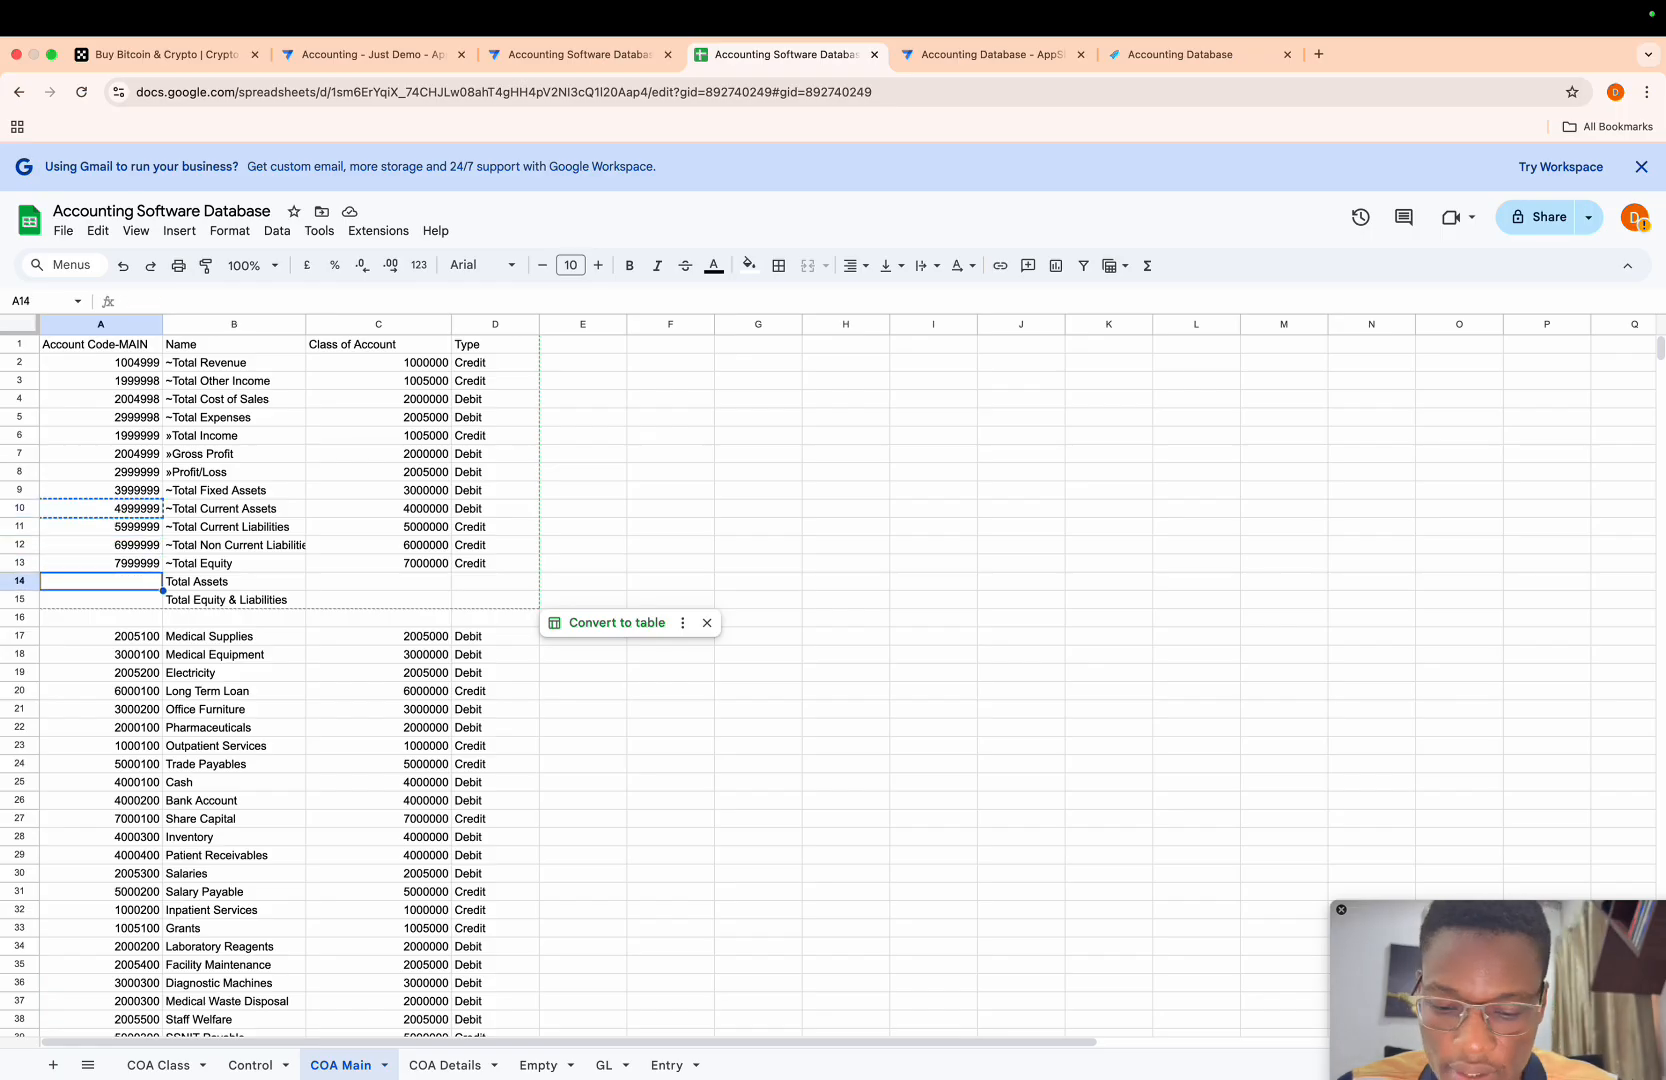
pyautogui.hotkey('ctrl', 'v')
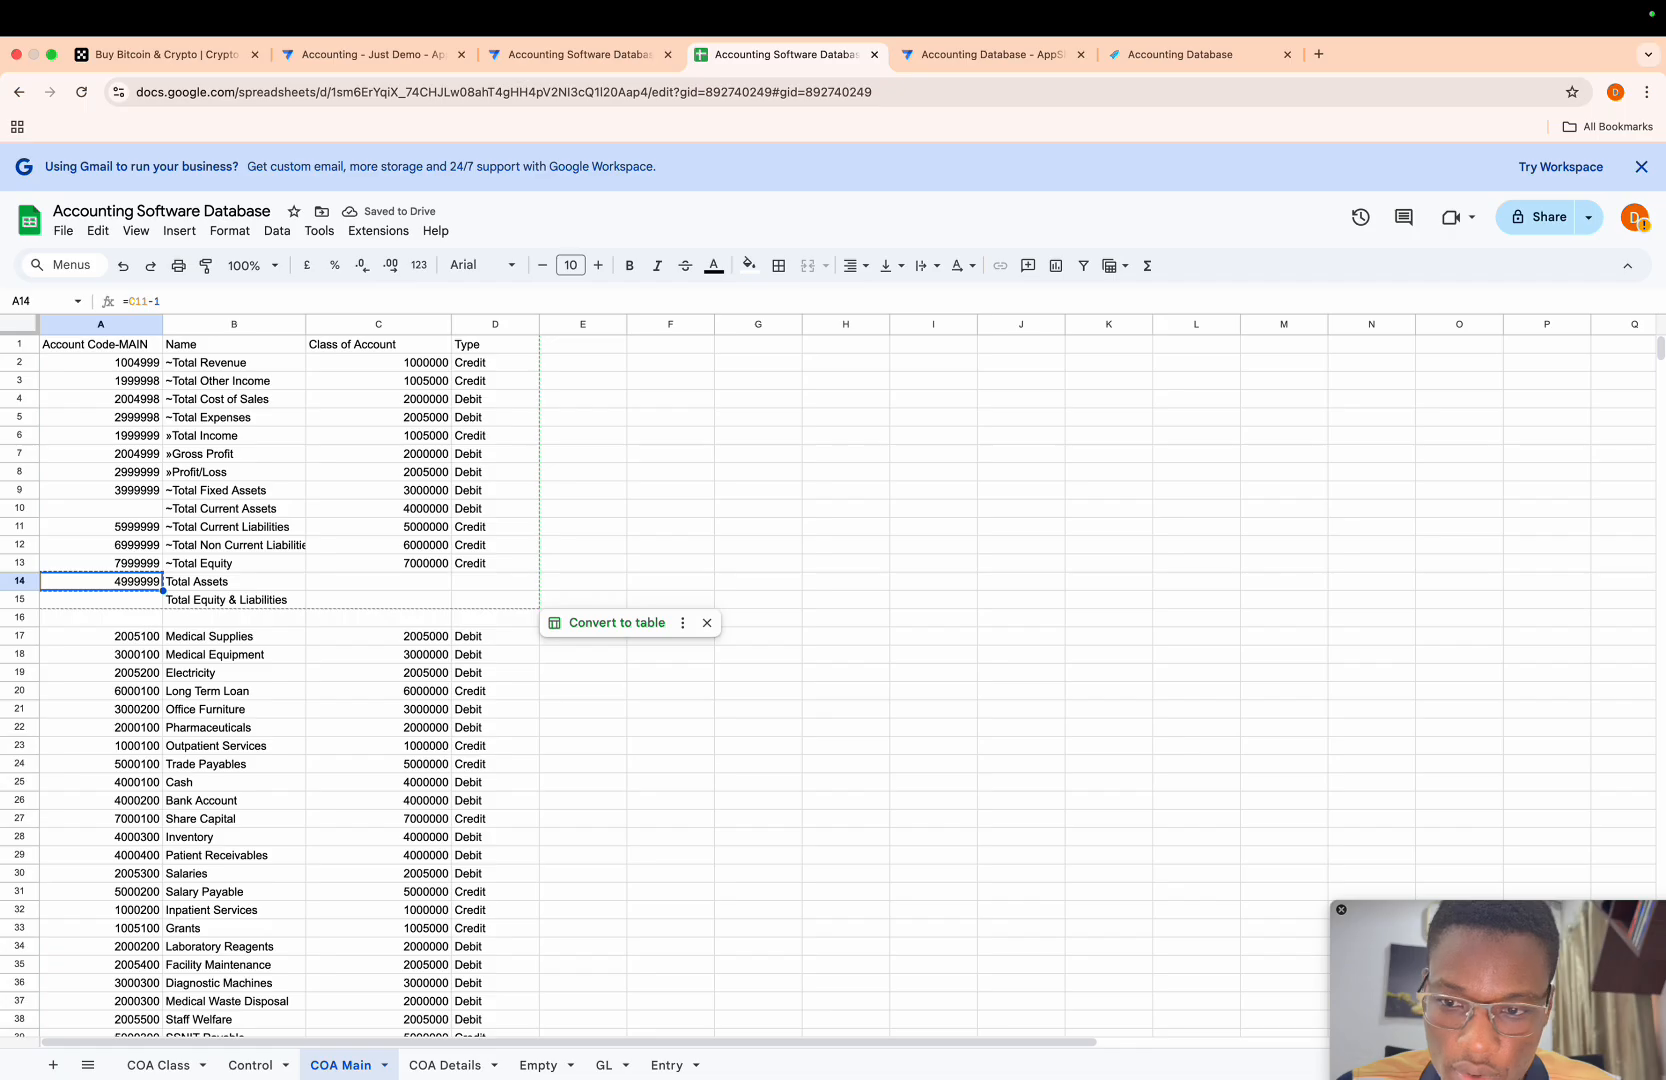
# - Set the account code of ~Total Current Assets in A10 to 4999998
pyautogui.press('Up')
pyautogui.press('Up')
pyautogui.press('Up')
pyautogui.press('Up')
pyautogui.hotkey('ctrl', 'v')
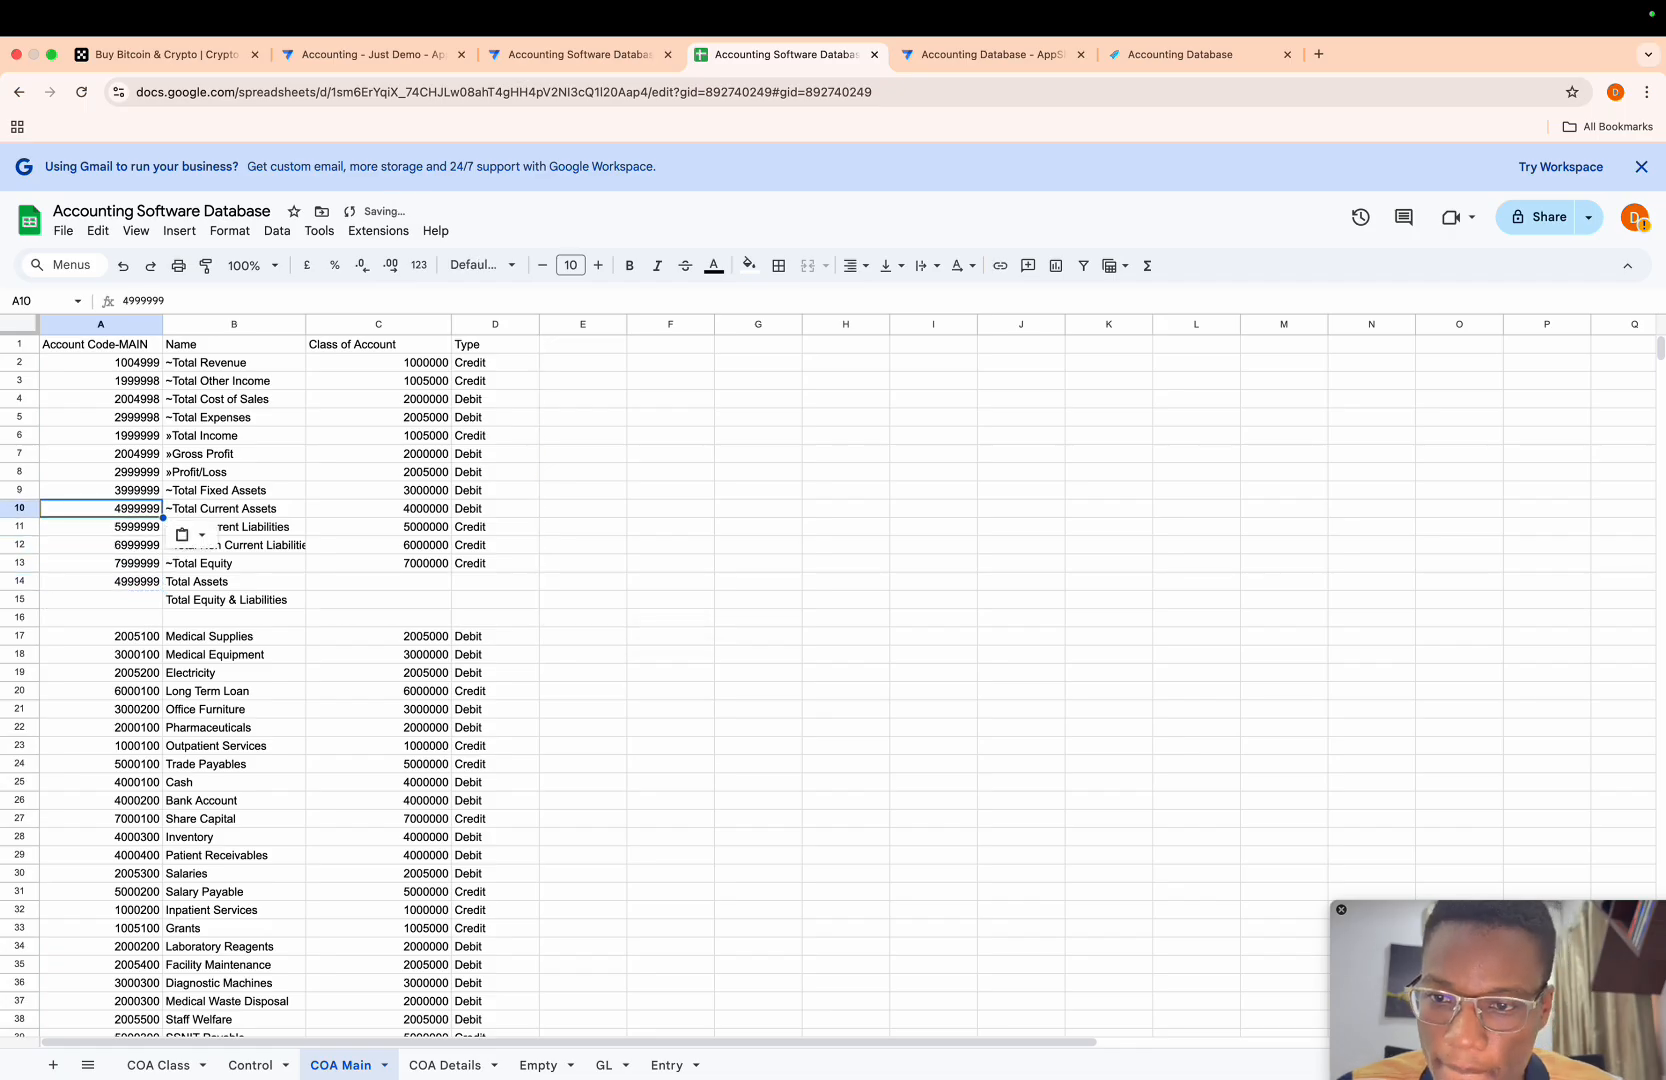
pyautogui.click(167, 297)
pyautogui.press('BackSpace')
pyautogui.write('8')
pyautogui.press('Return')
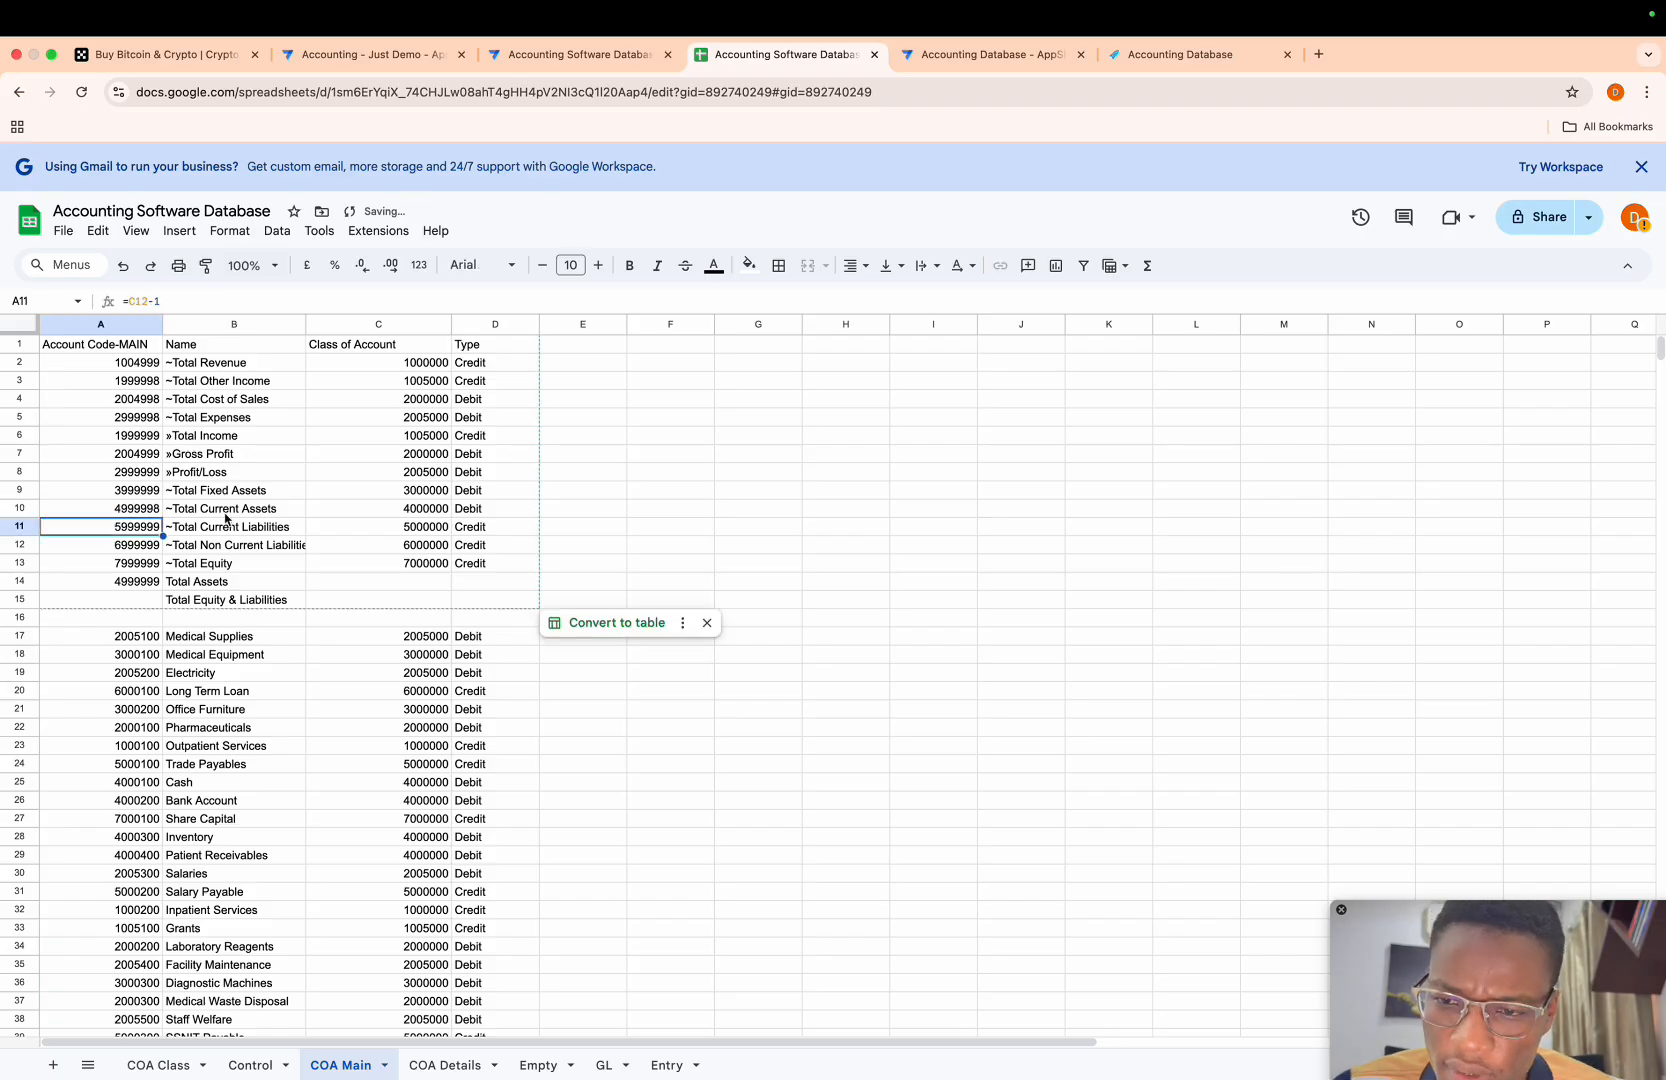
# - Copy account code 7999999 from A13 to A15 for Total Equity & Liabilities
pyautogui.click(210, 597)
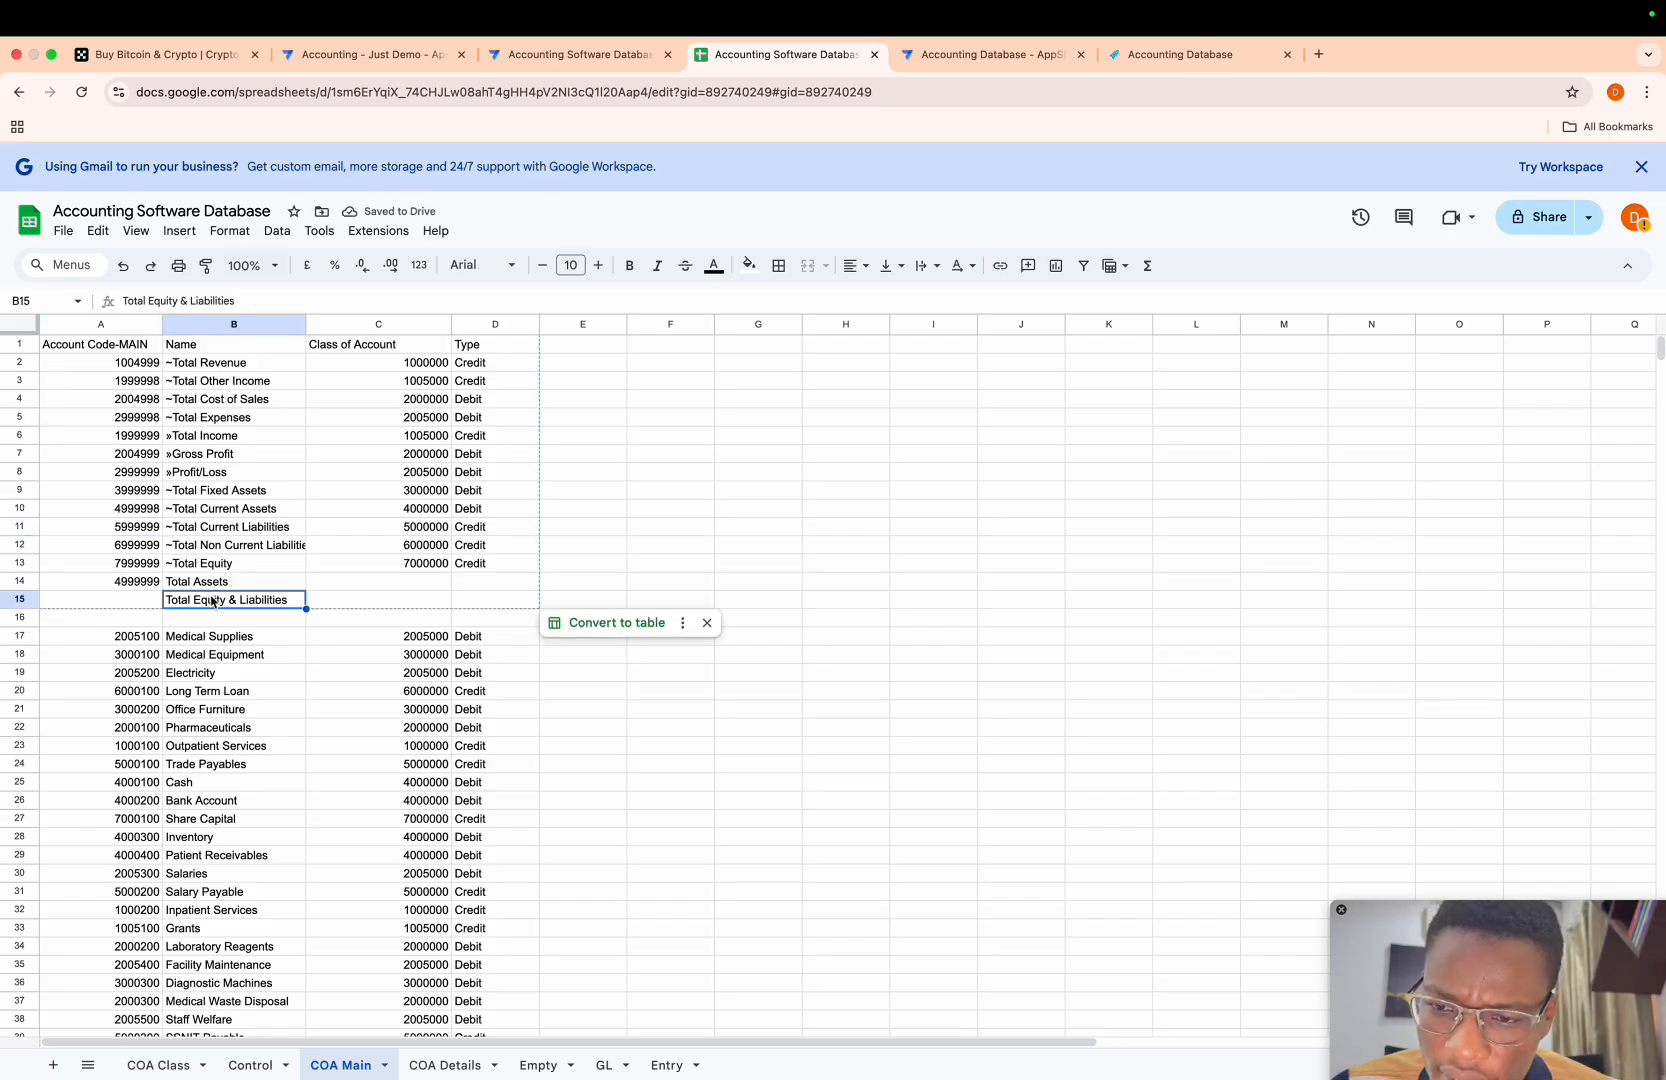
pyautogui.click(133, 565)
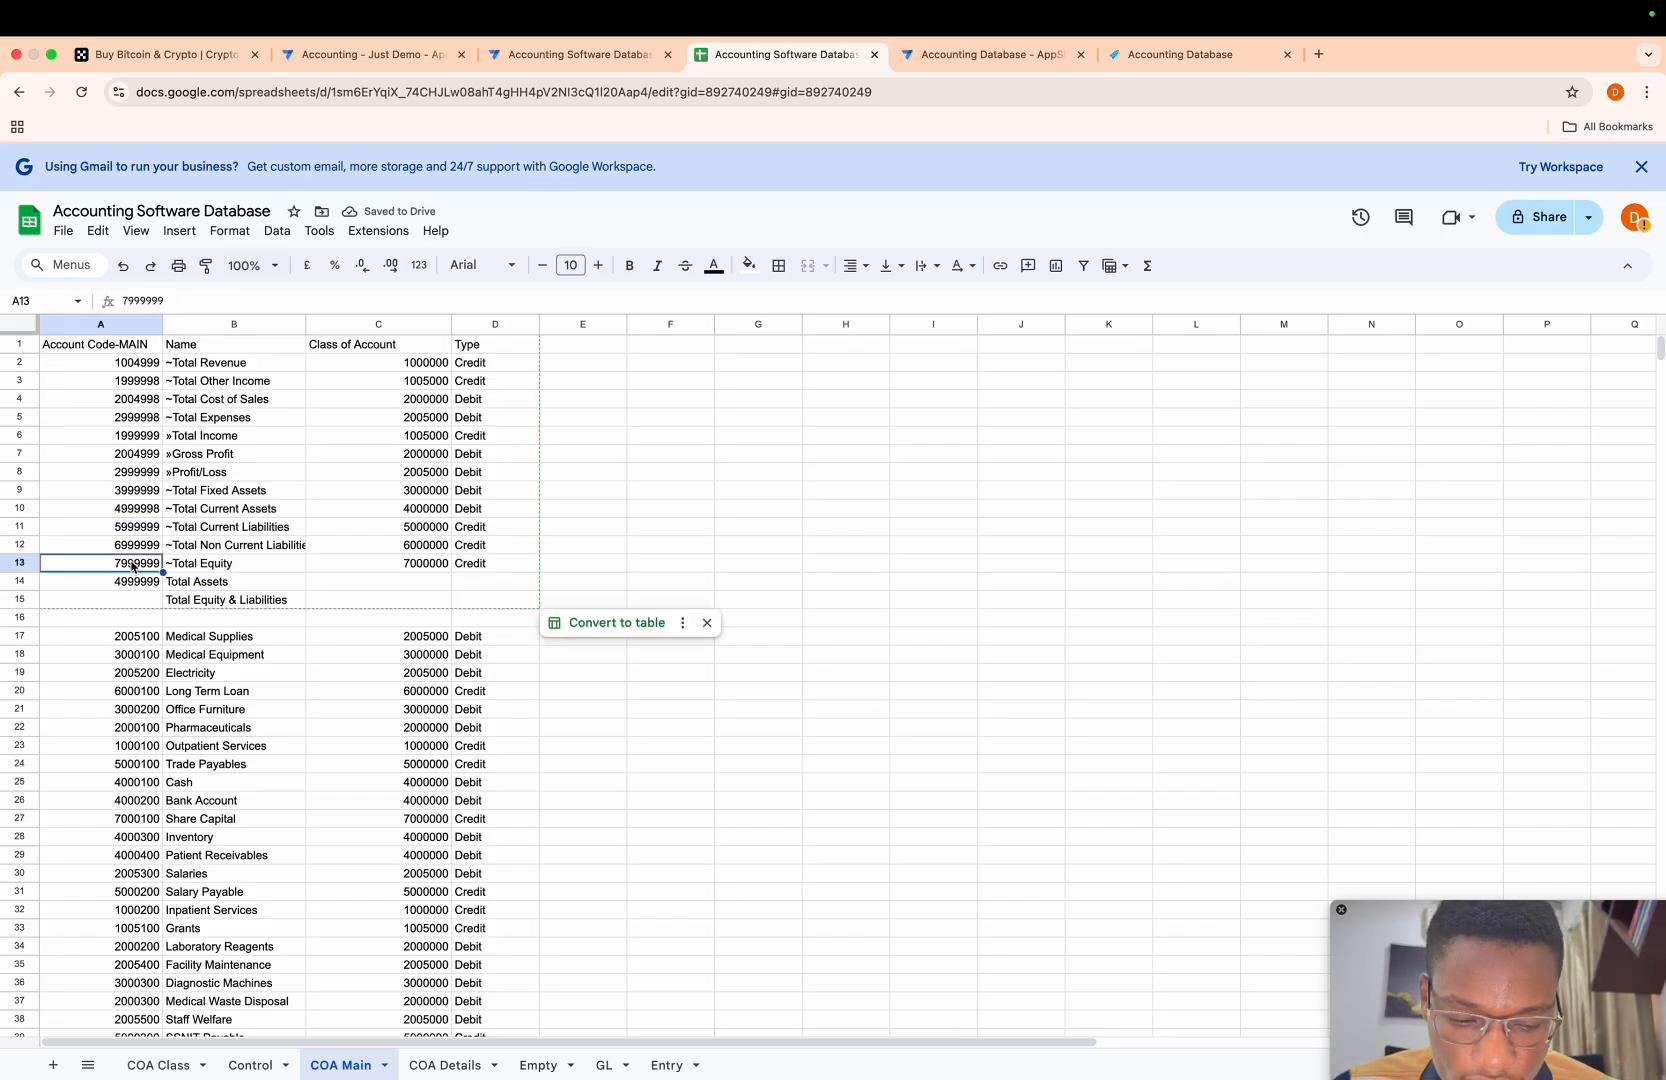
pyautogui.press('super+c')
pyautogui.press('Down')
pyautogui.press('Down')
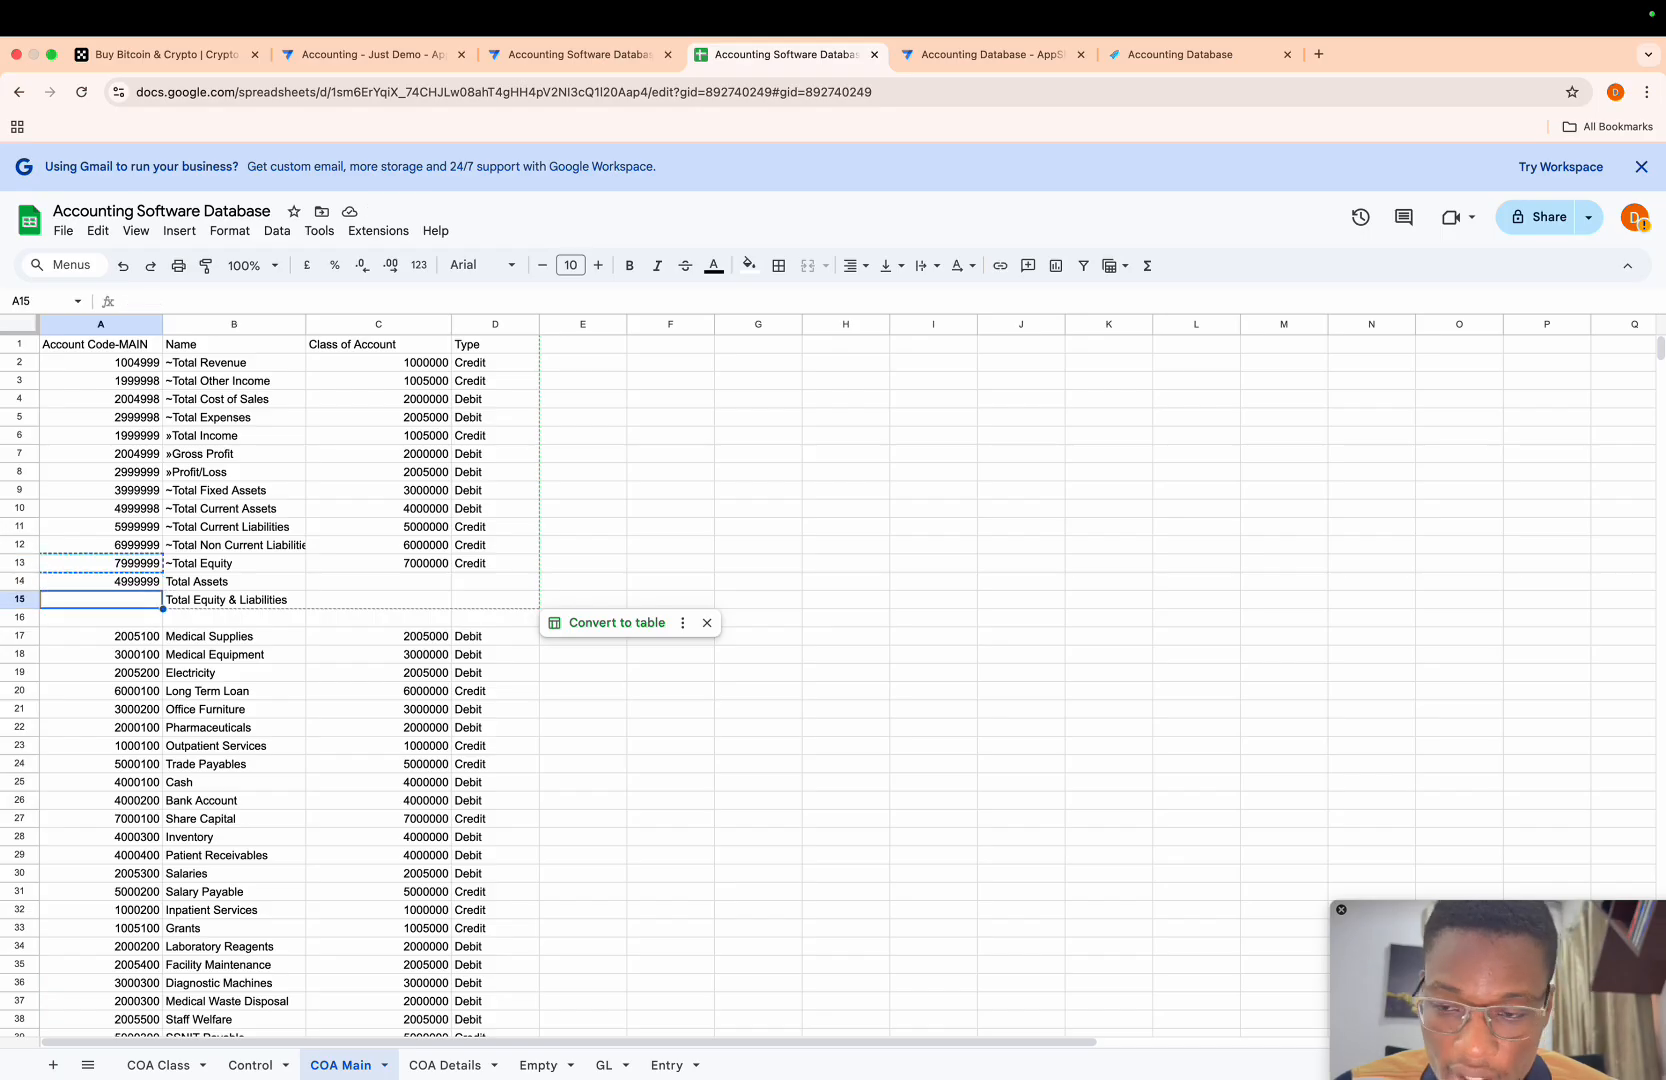
pyautogui.press('super+v')
# - Set the account code of ~Total Equity in A13 to 7999998
pyautogui.press('super+c')
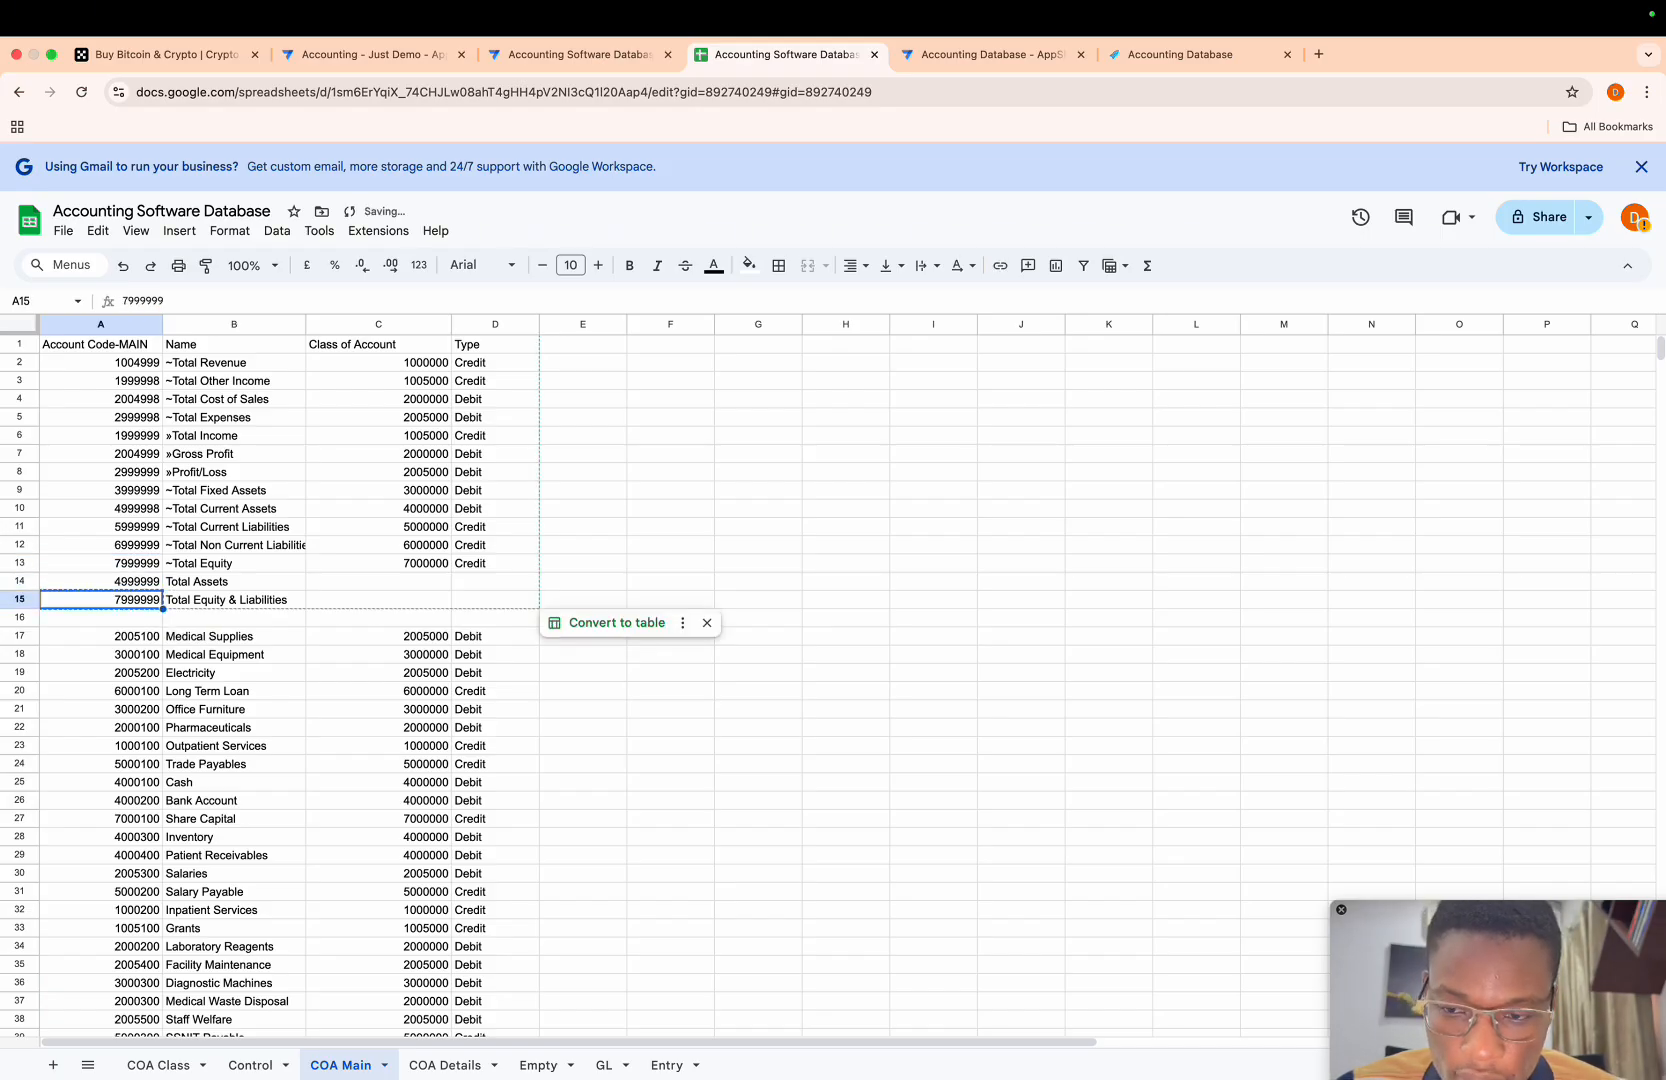
pyautogui.press('Up')
pyautogui.press('Up')
pyautogui.press('super+v')
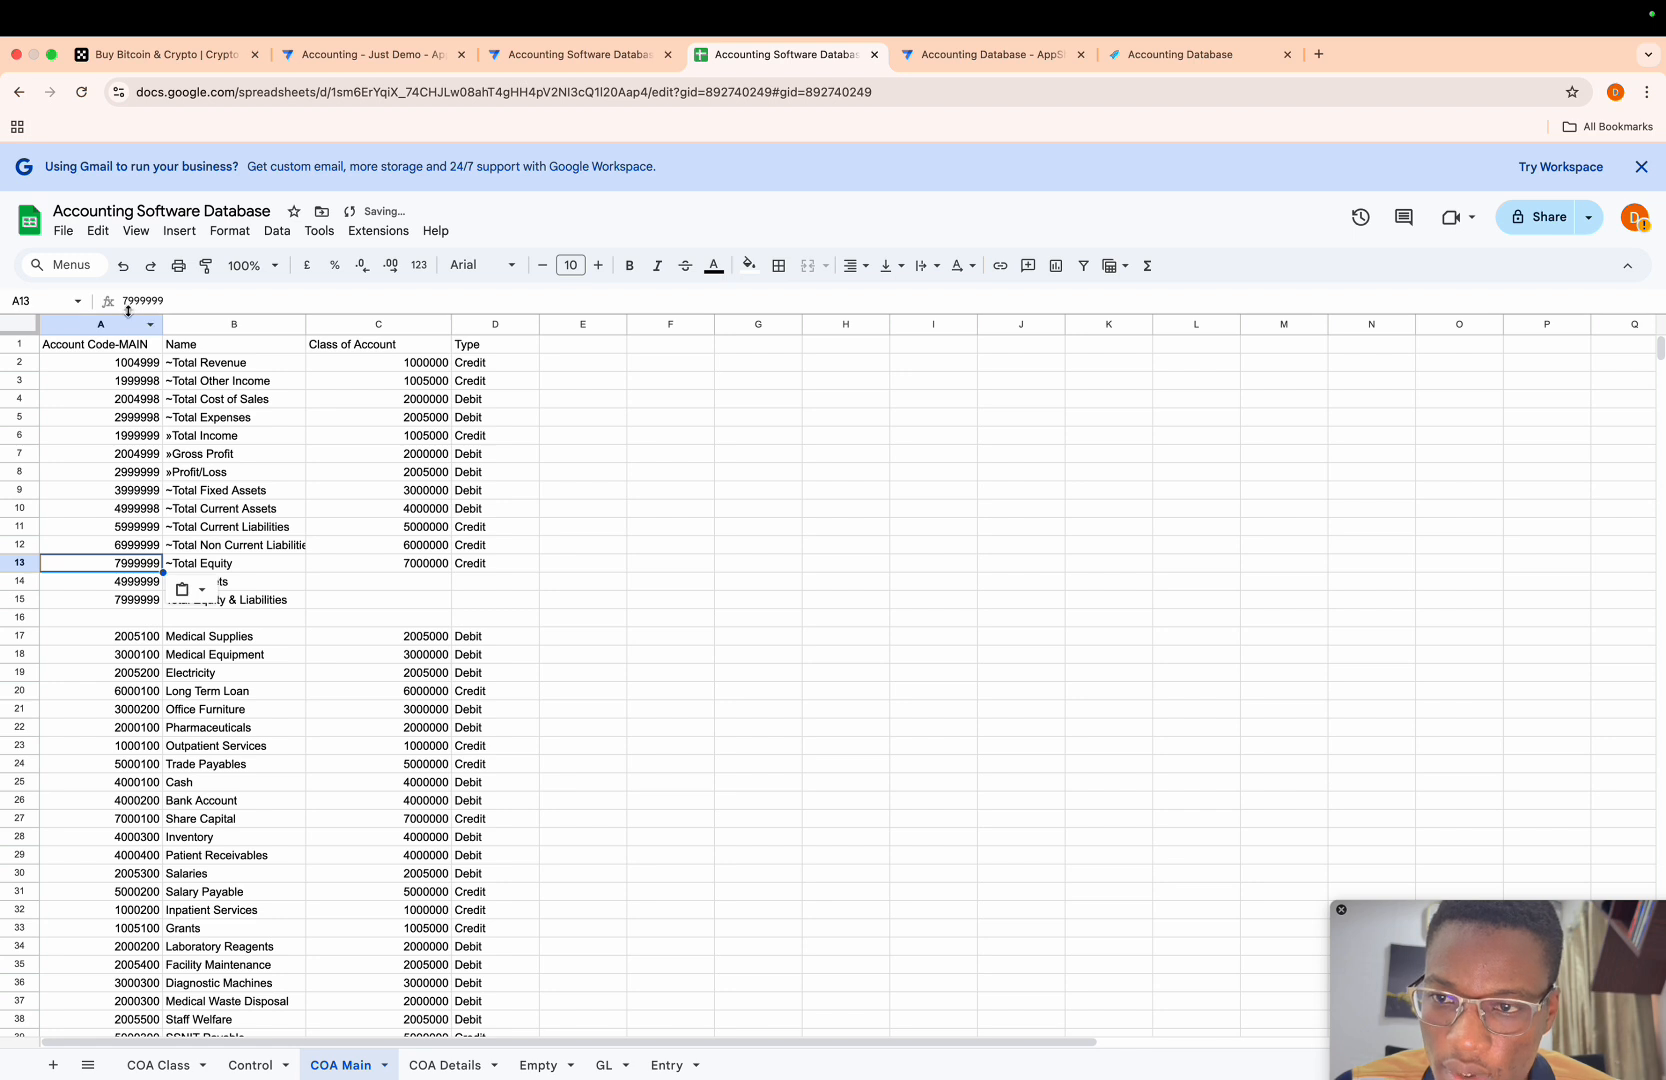
pyautogui.click(171, 299)
pyautogui.press('BackSpace')
pyautogui.write('8')
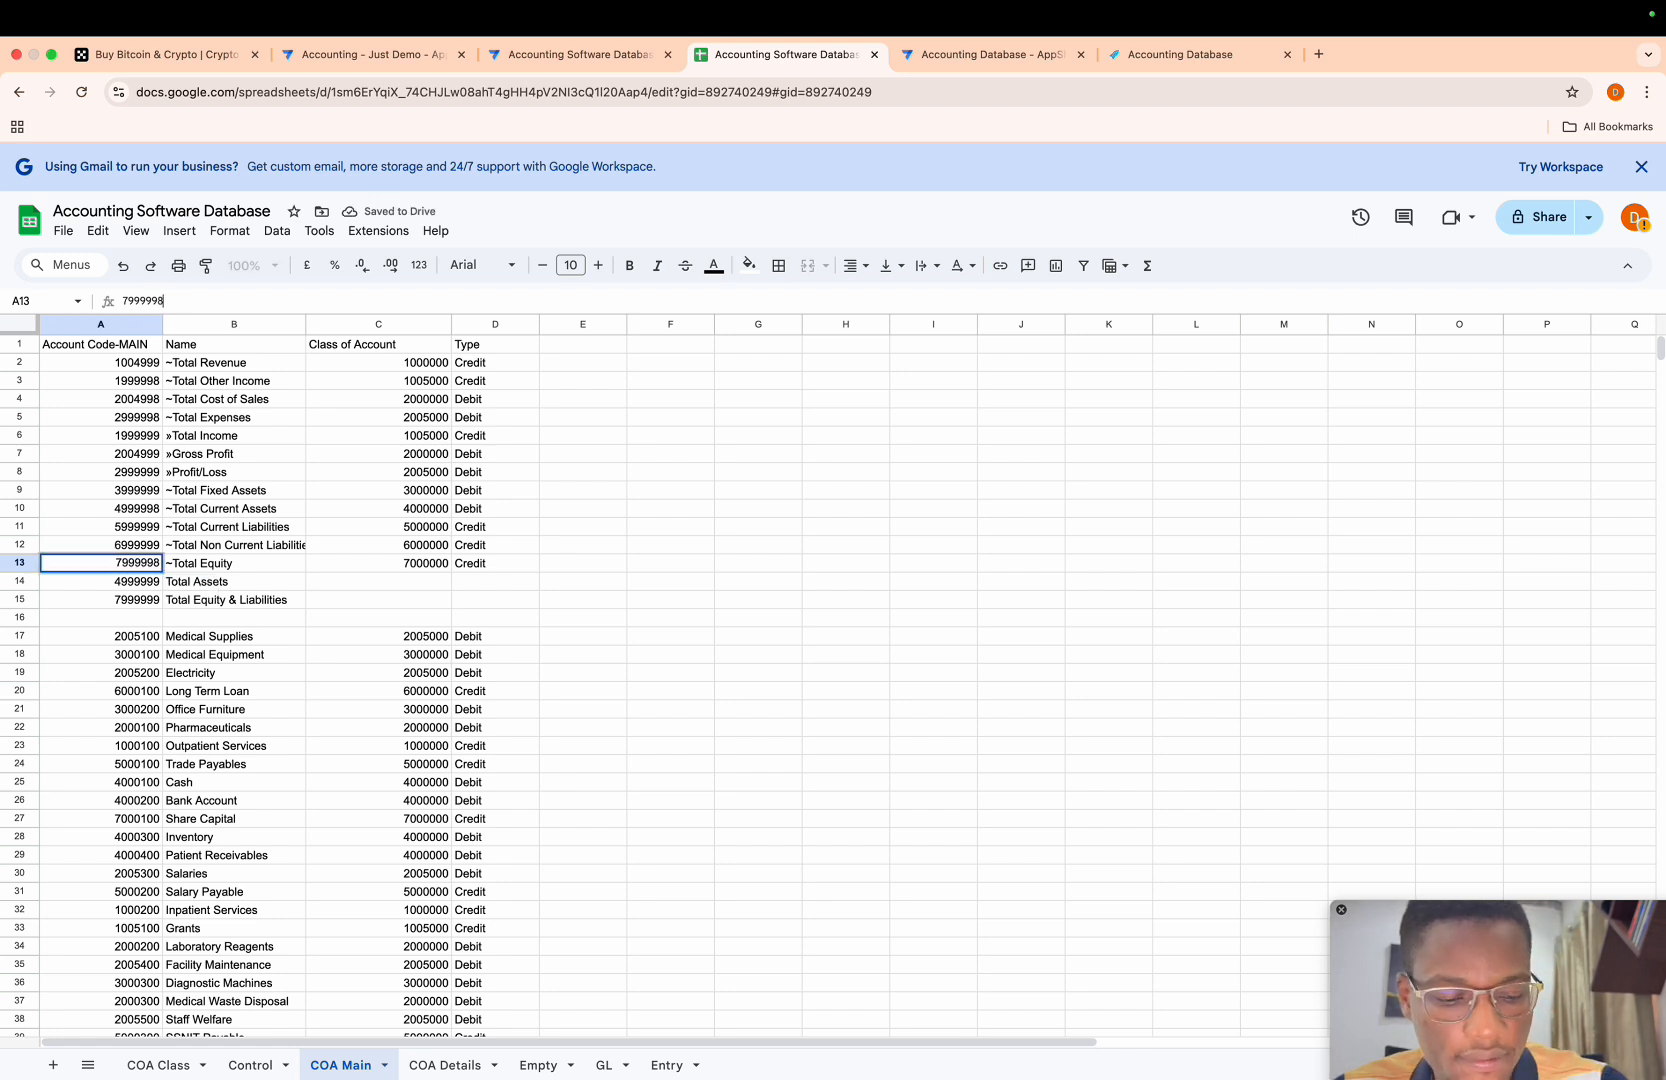
pyautogui.press('Return')
pyautogui.press('Down')
pyautogui.press('Down')
pyautogui.press('Up')
pyautogui.press('Up')
pyautogui.press('Up')
pyautogui.press('Up')
pyautogui.press('Up')
pyautogui.press('Up')
pyautogui.press('Up')
pyautogui.press('Up')
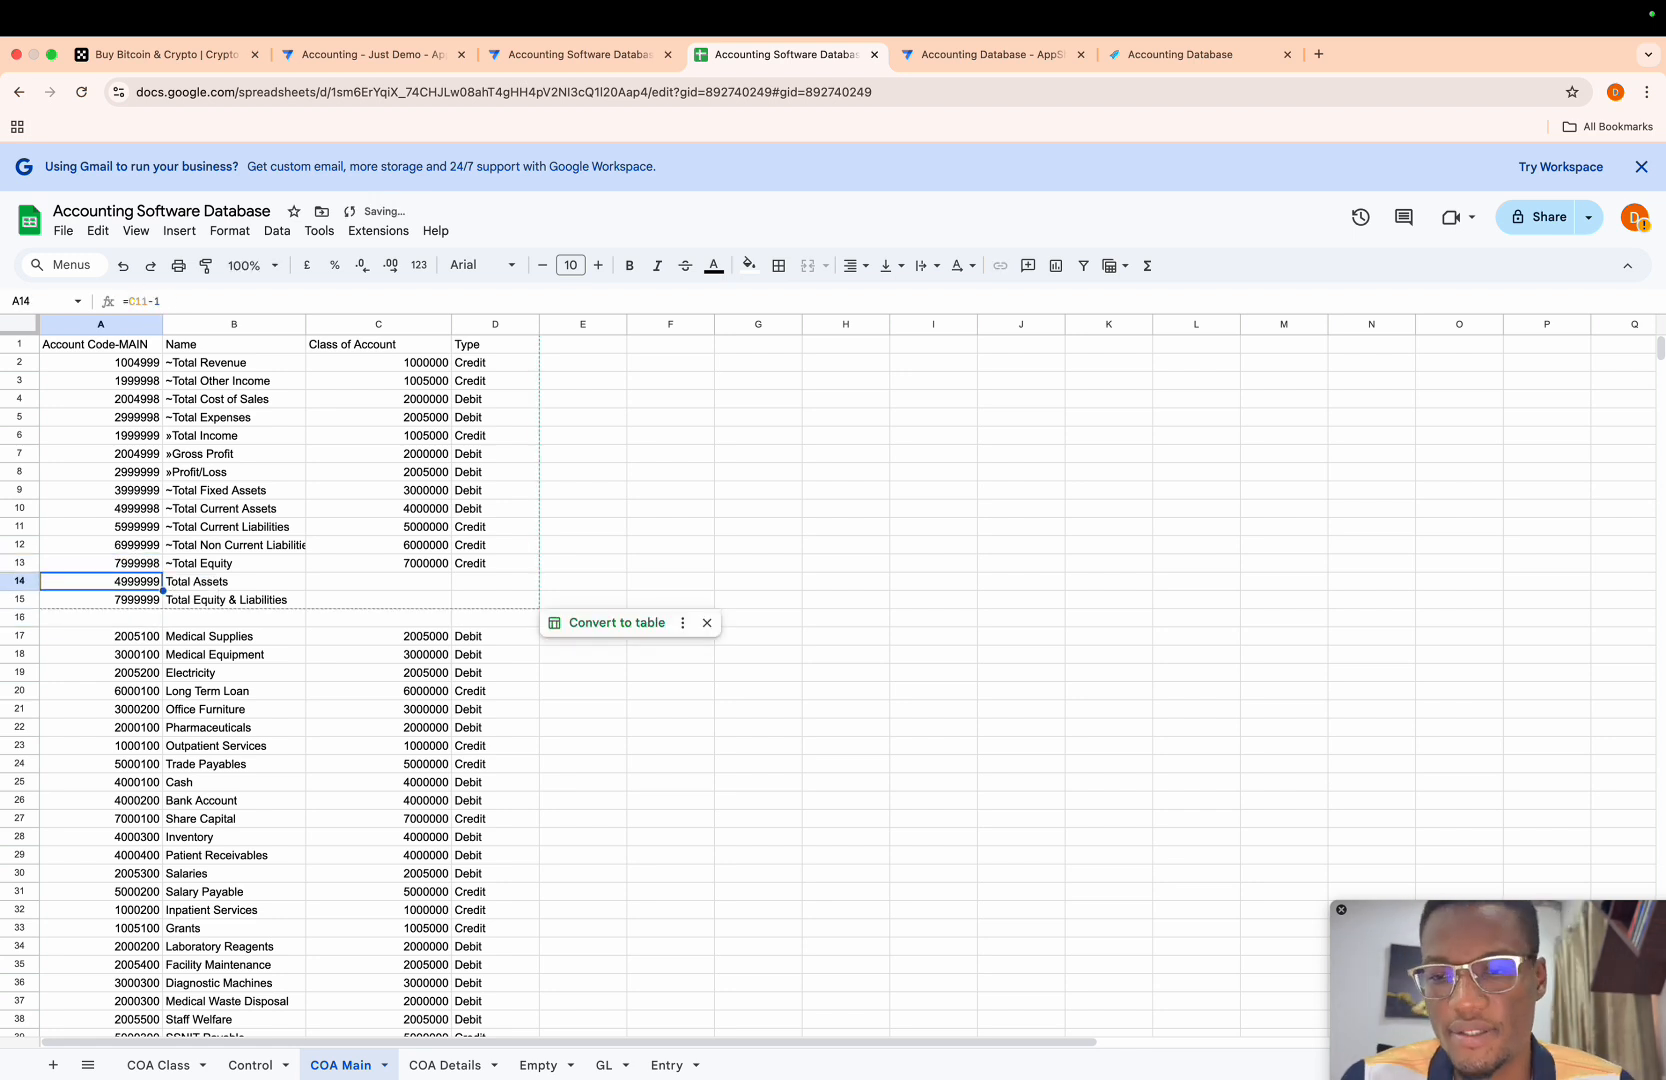
pyautogui.press('Up')
pyautogui.press('Down')
pyautogui.press('Down')
pyautogui.press('Right')
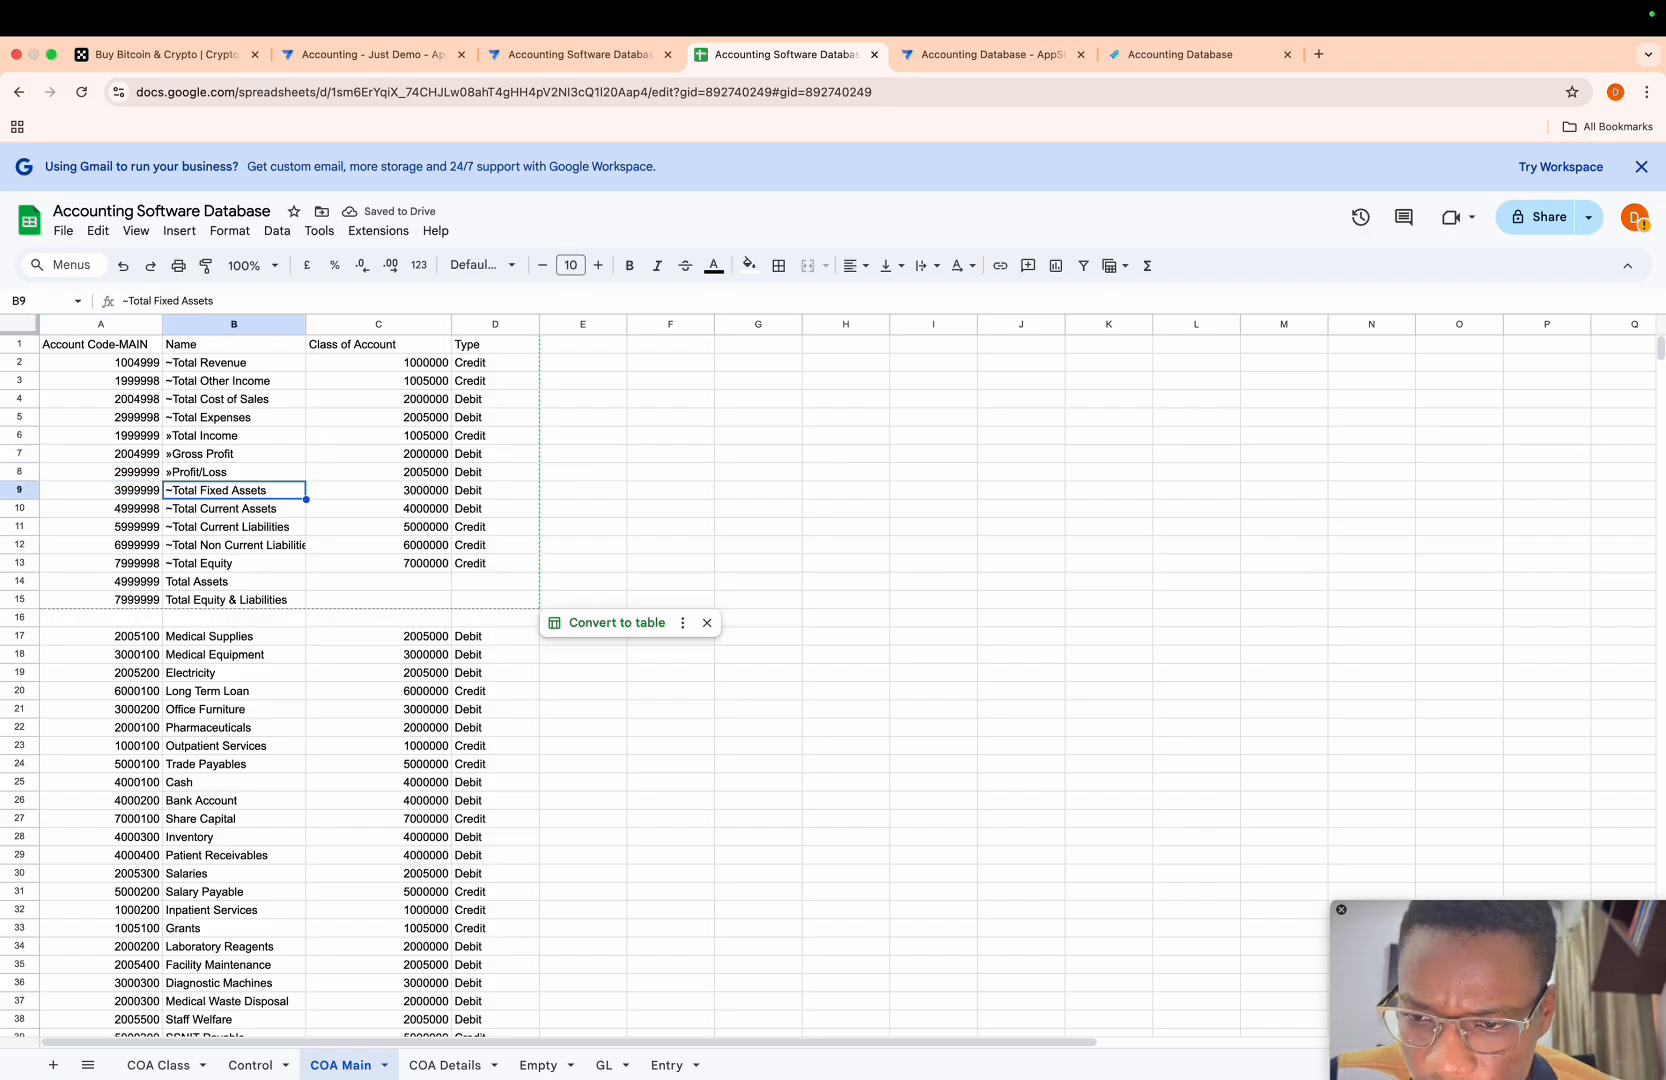
pyautogui.press('Down')
pyautogui.press('Left')
pyautogui.press('Up')
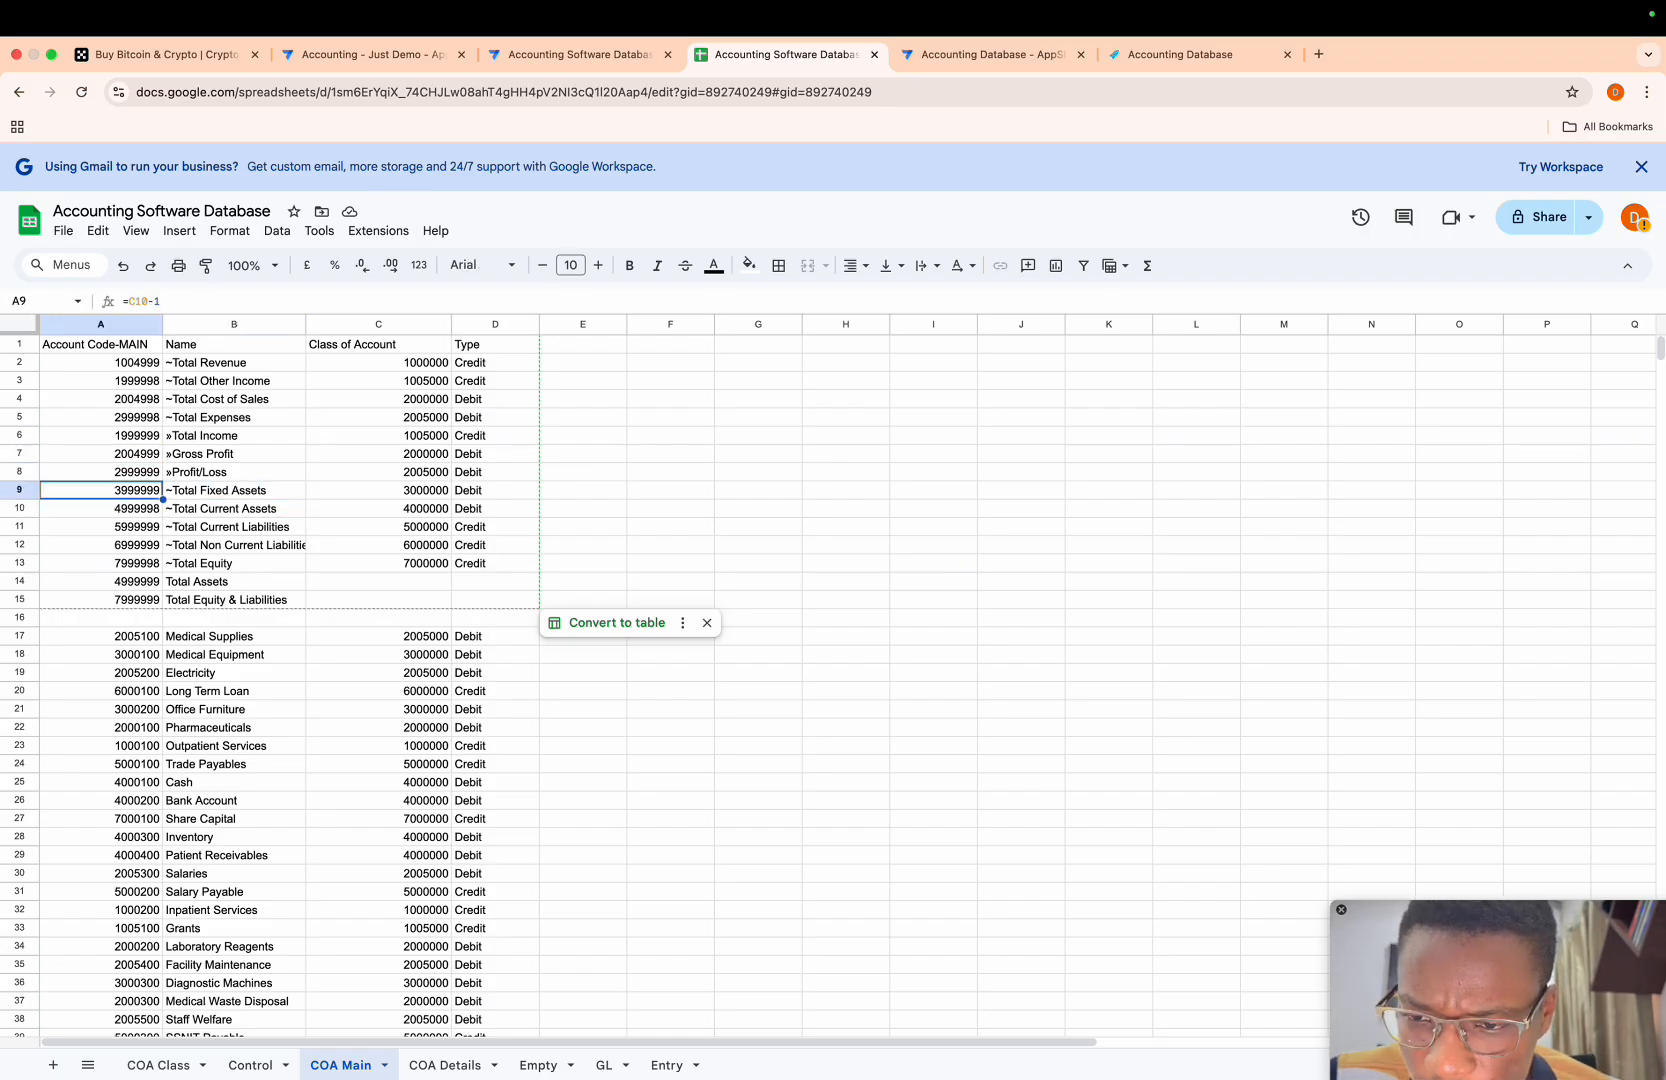
# - Copy class of account 4000000 from C10 to C14 for the Total Assets row
pyautogui.press('Right')
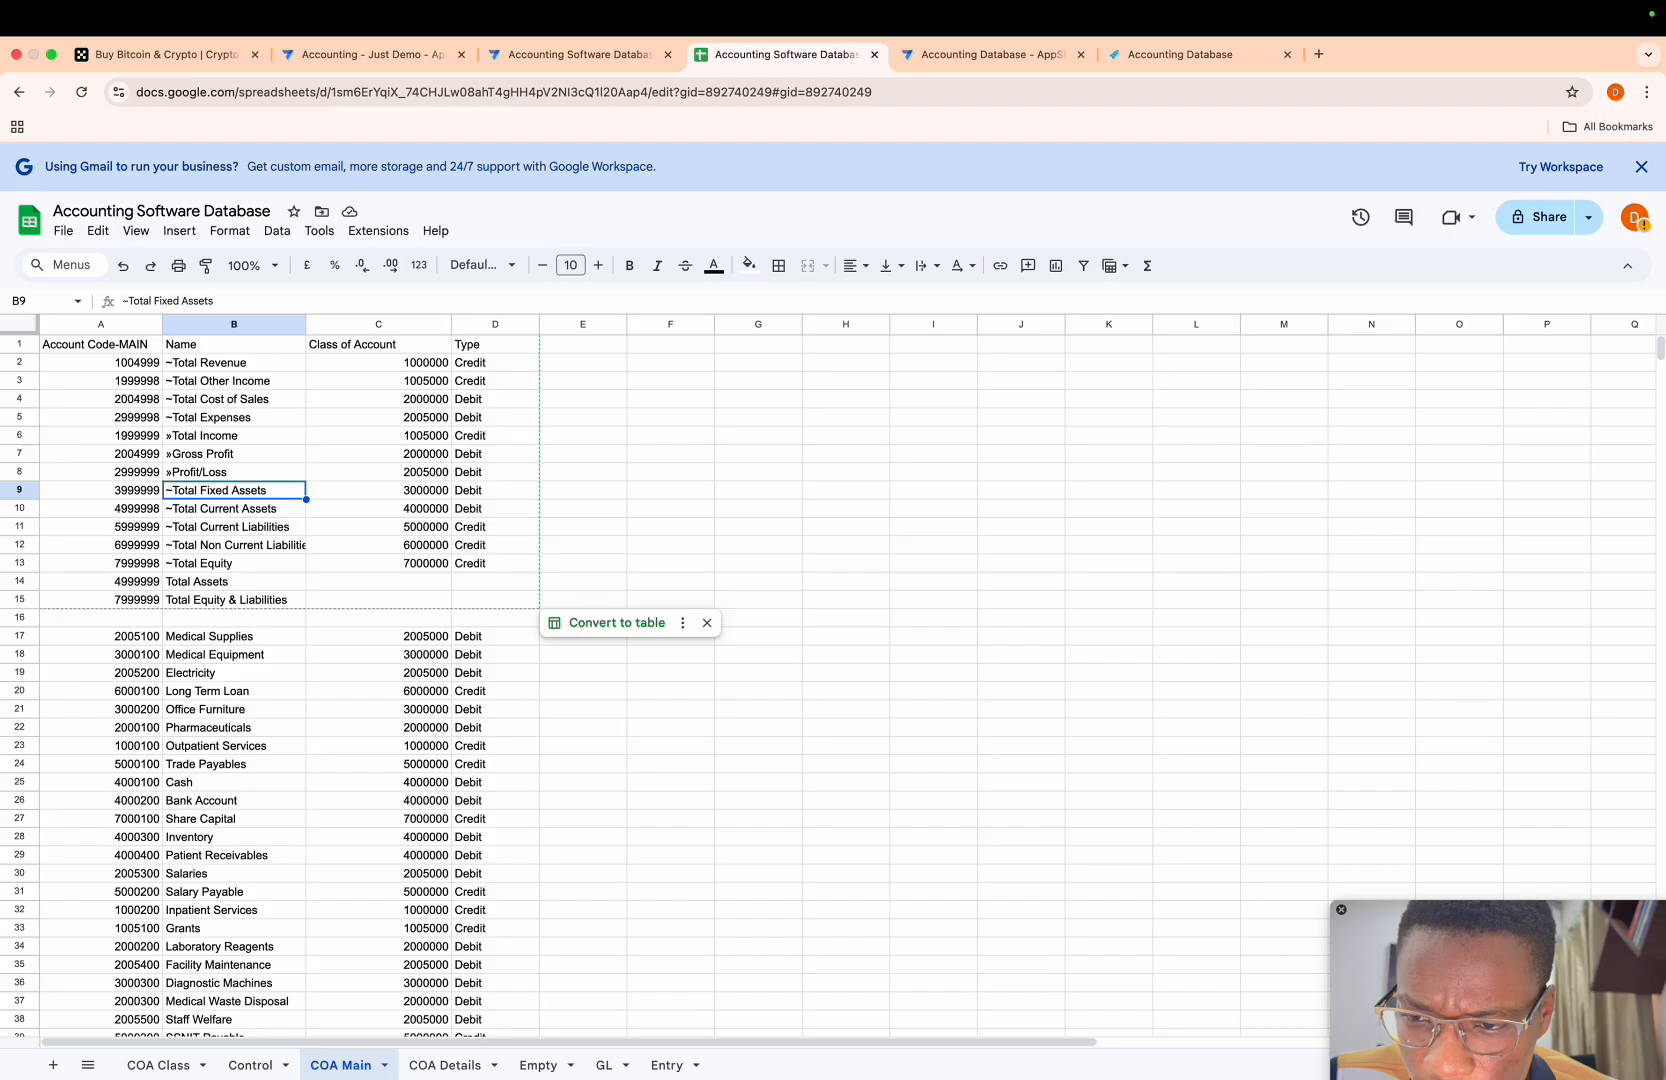
pyautogui.press('Right')
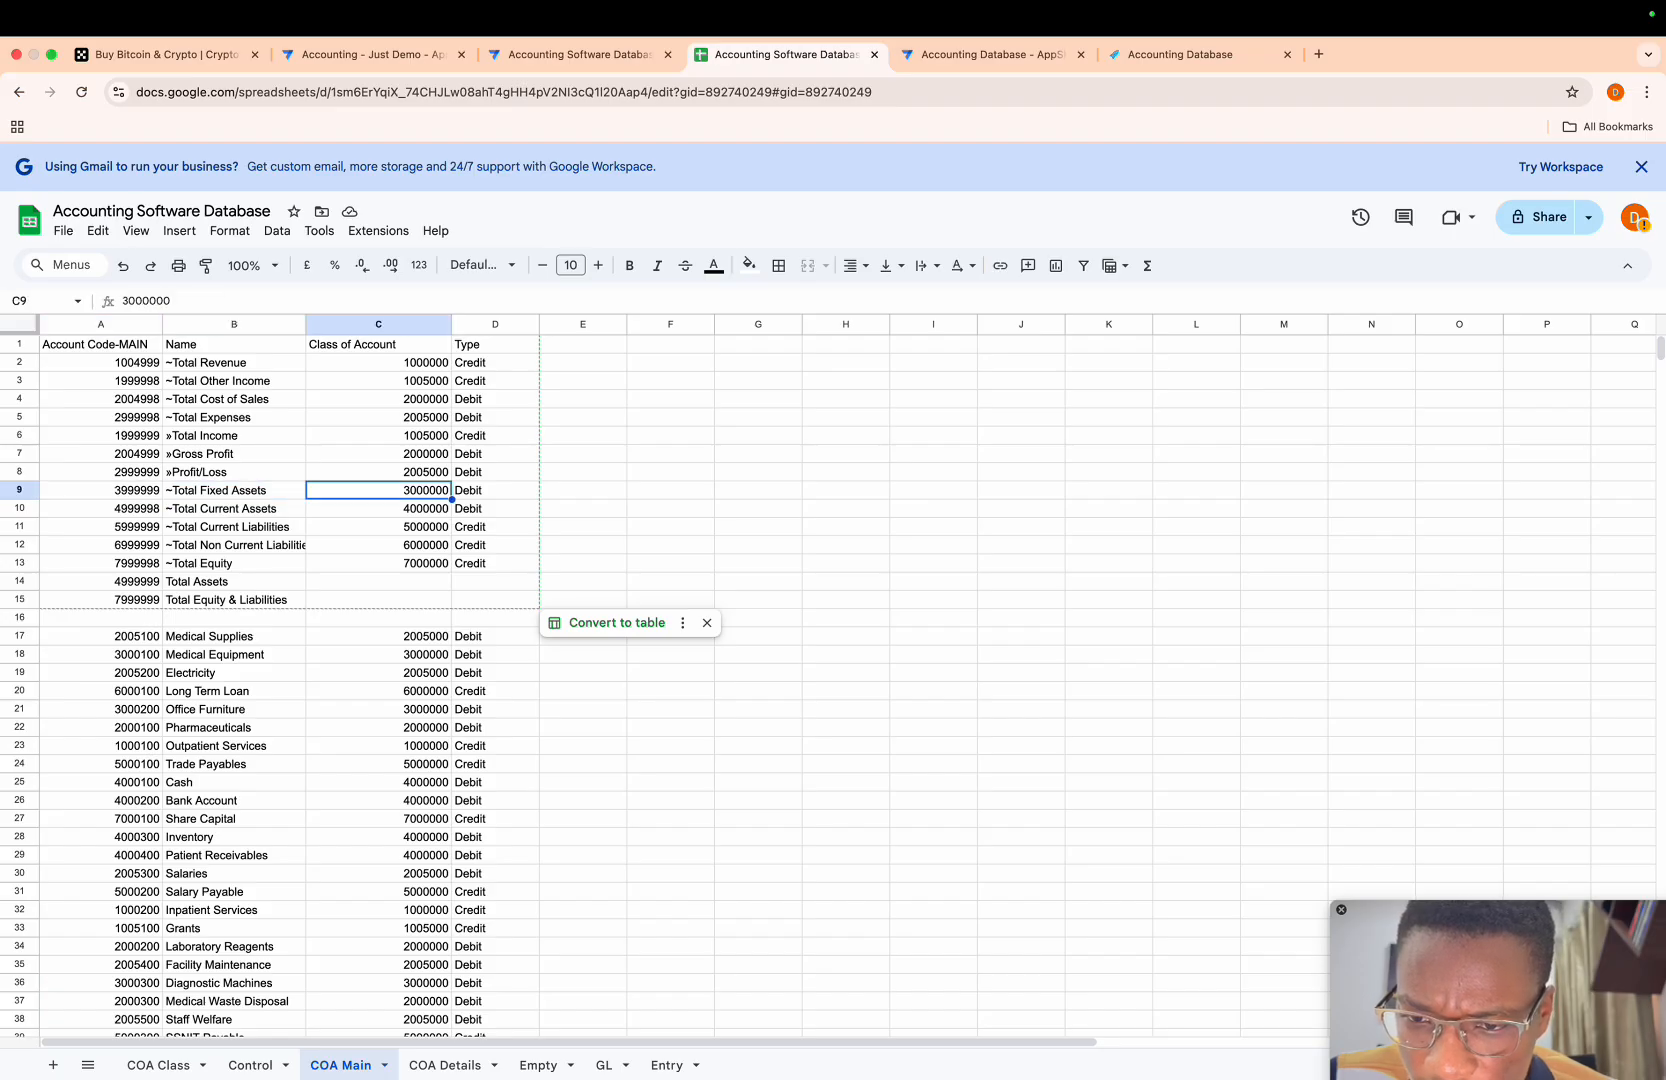
pyautogui.press('super+c')
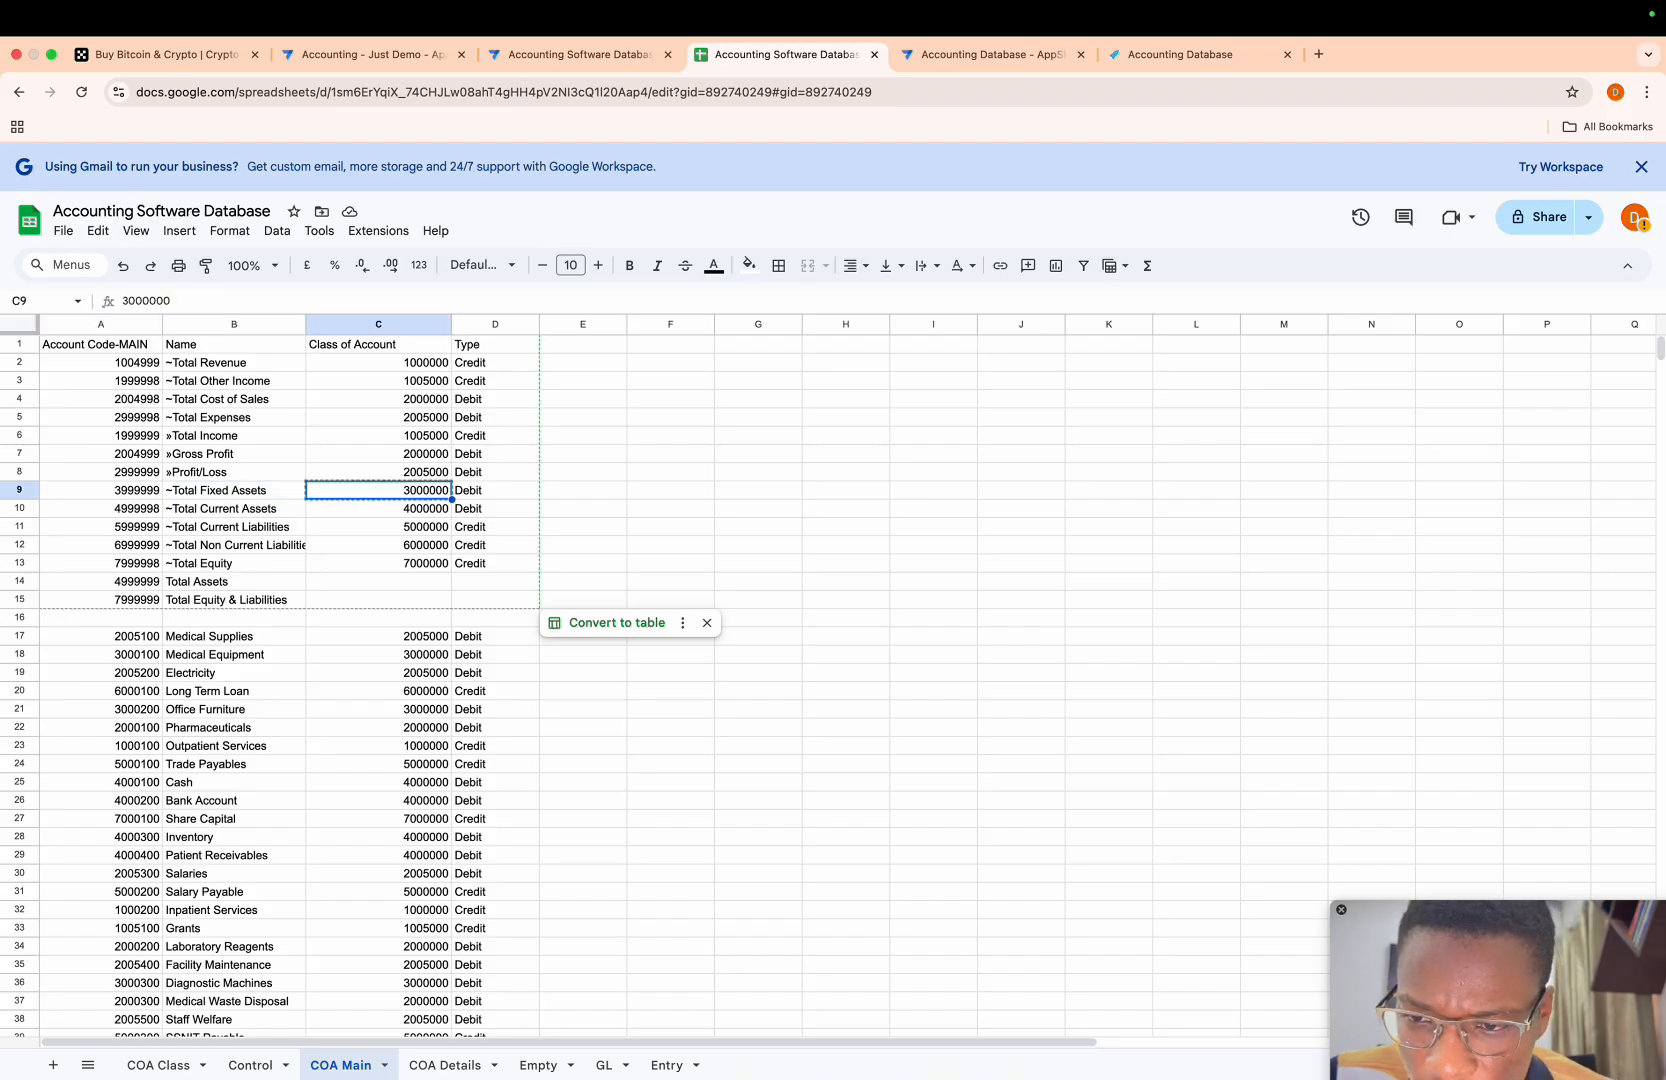
pyautogui.press('Down')
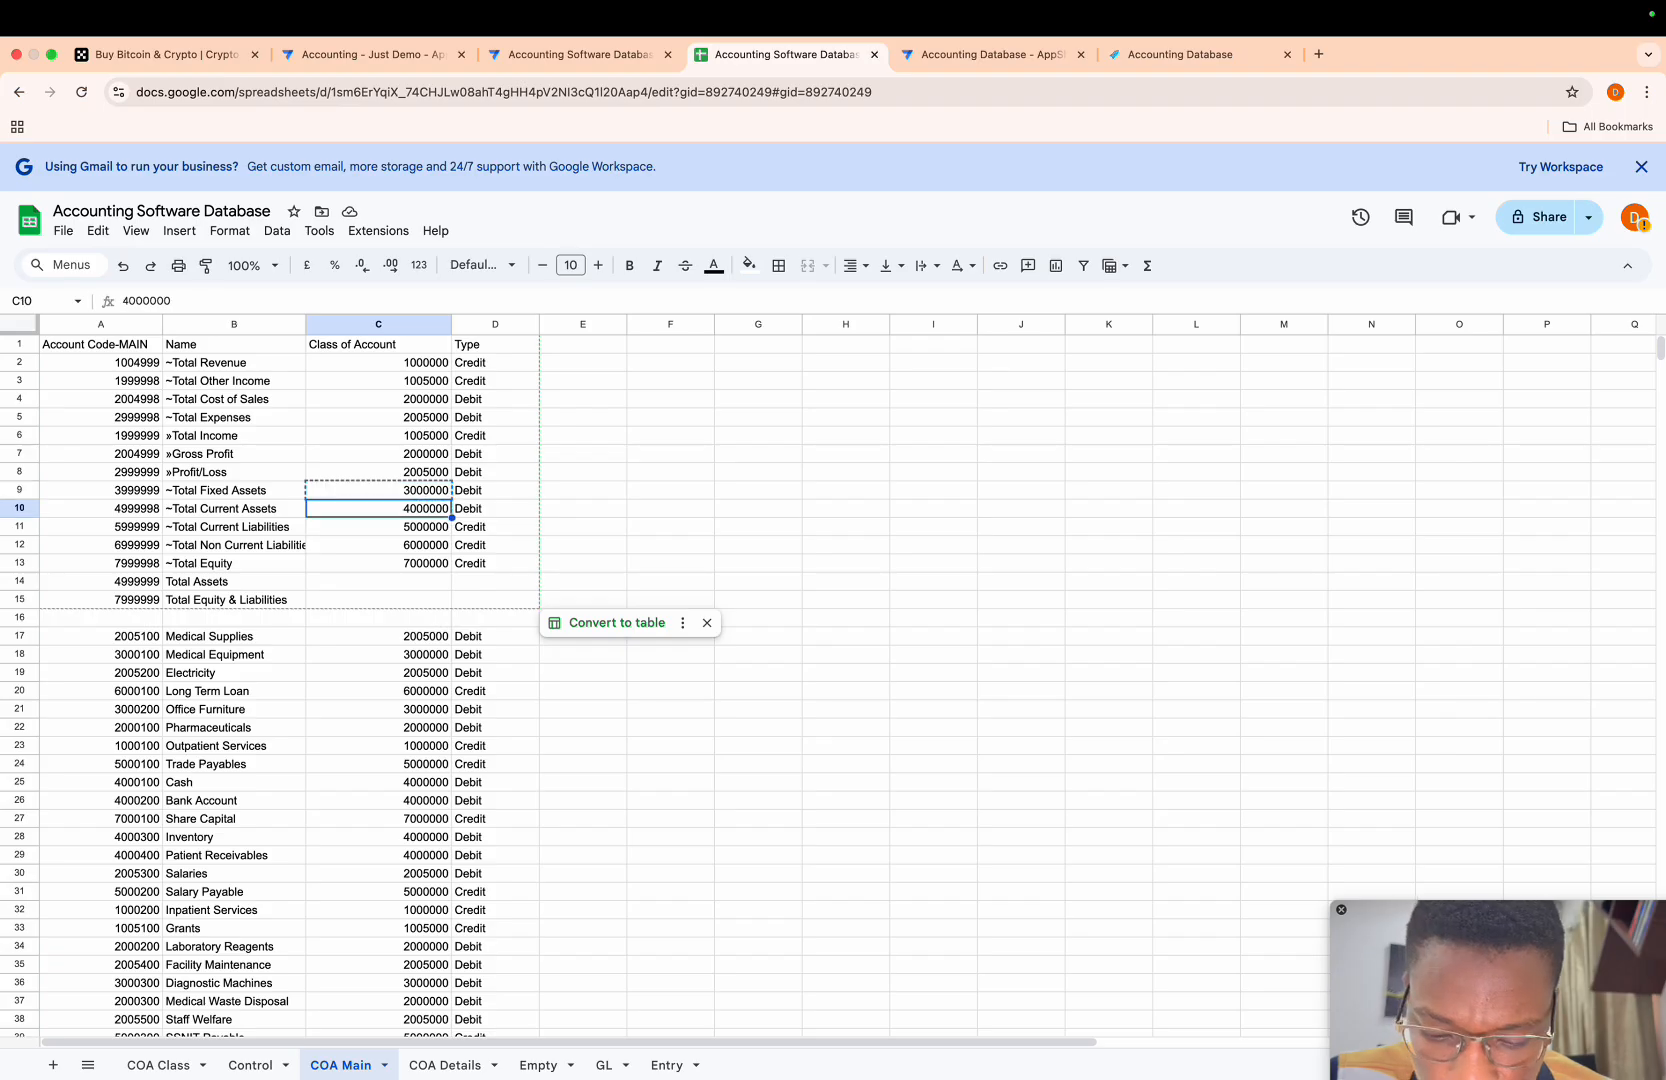
pyautogui.press('super+c')
pyautogui.press('Down')
pyautogui.press('Down')
pyautogui.press('Down')
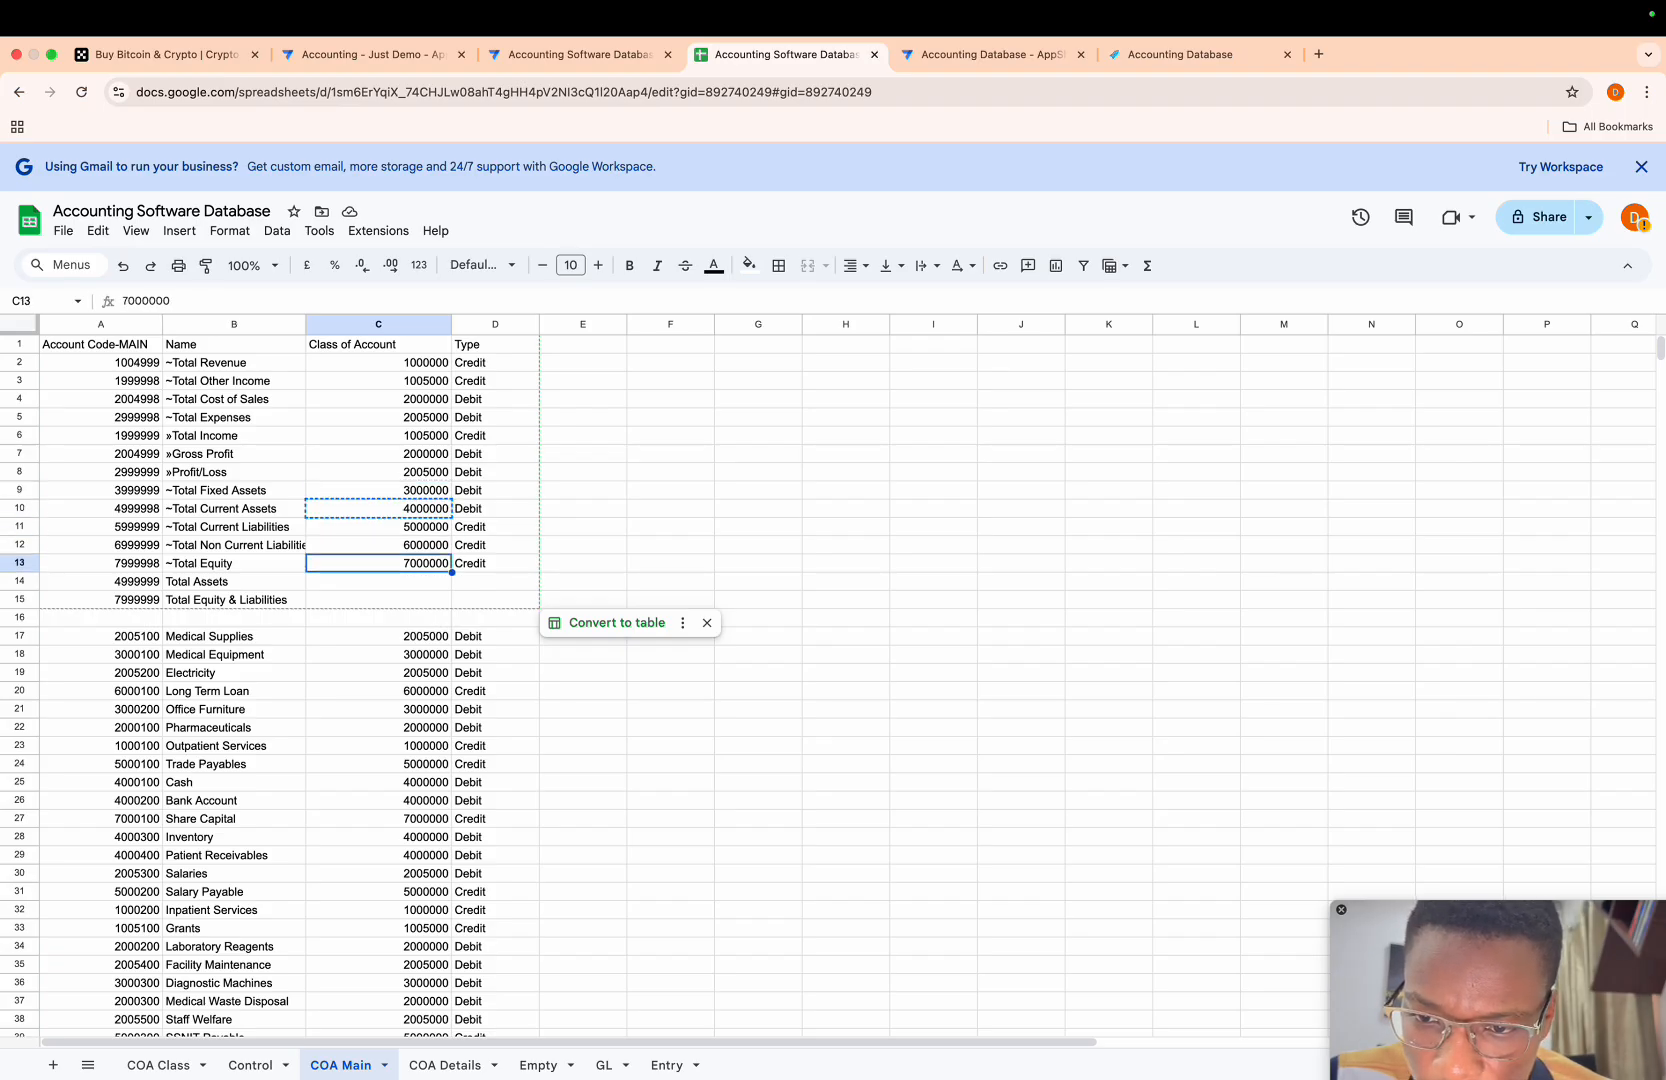
pyautogui.press('Down')
pyautogui.press('super+v')
# - Copy class of account 7000000 from C13 to C15 for the Total Equity & Liabilities row
pyautogui.press('Down')
pyautogui.press('Left')
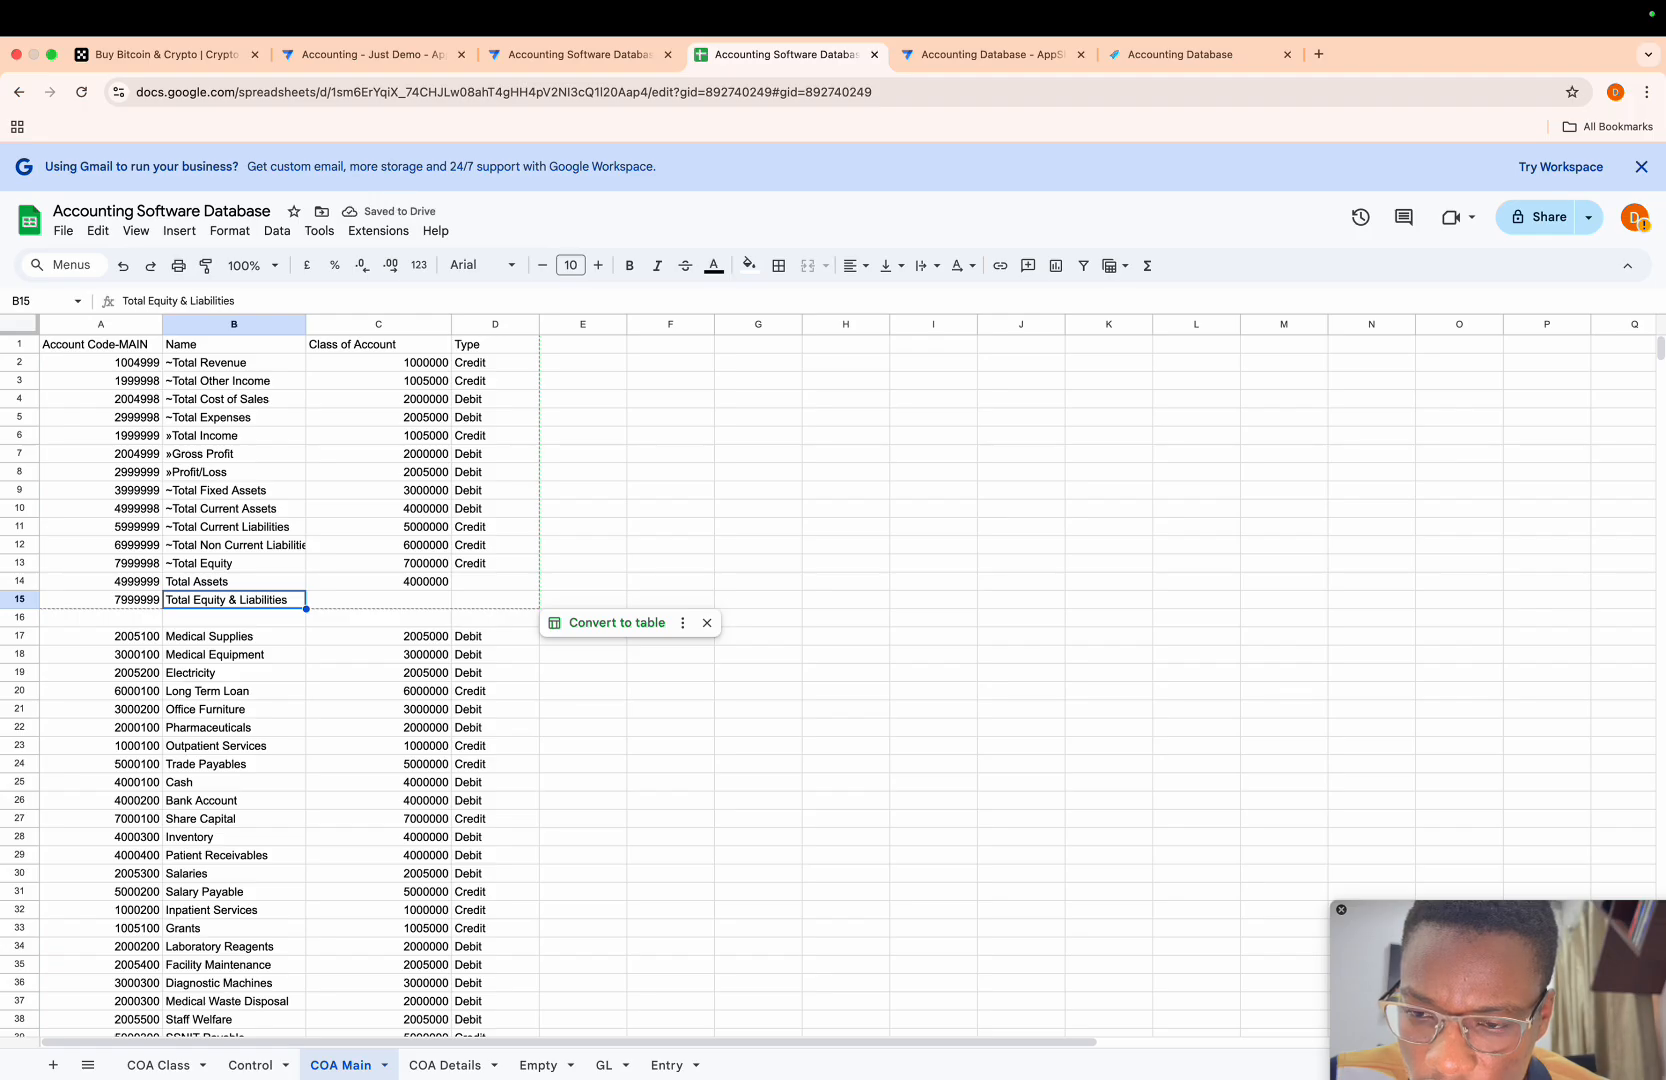
pyautogui.press('Up')
pyautogui.press('Up')
pyautogui.press('Up')
pyautogui.press('Up')
pyautogui.press('Down')
pyautogui.press('Down')
pyautogui.press('Right')
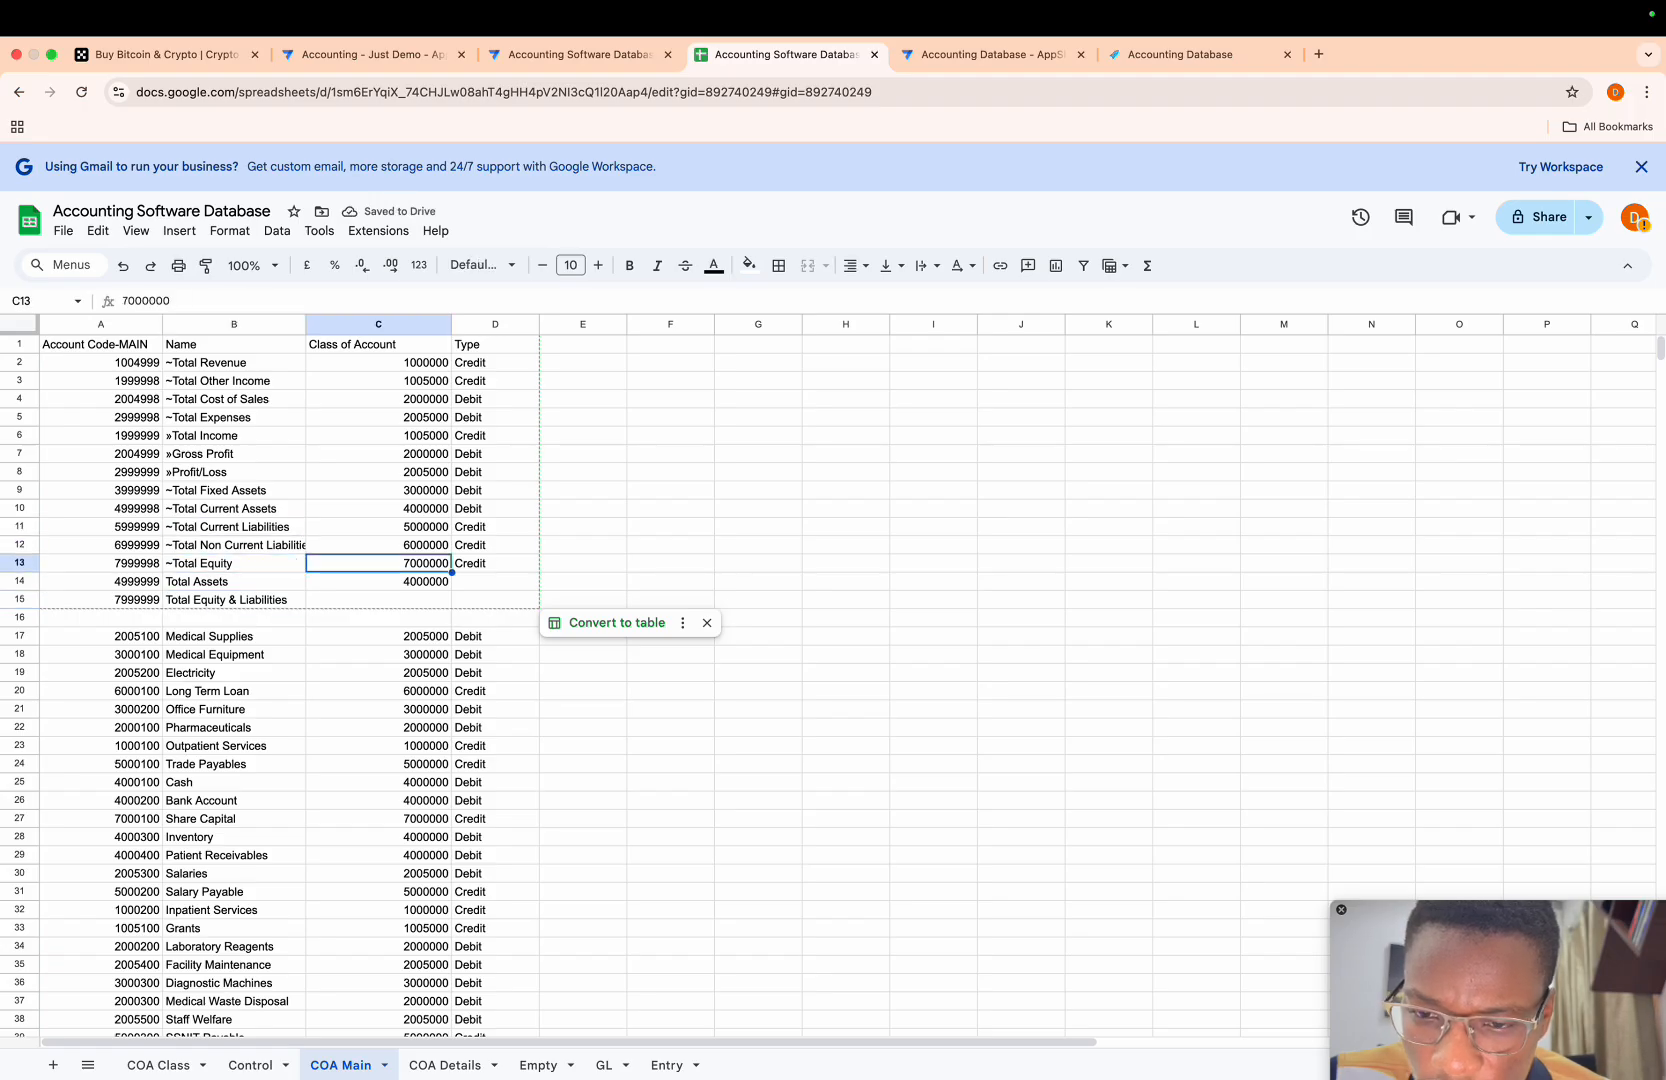
pyautogui.press('super+c')
pyautogui.press('Down')
# - Copy the type Debit from the ~Total Current Assets row in D10 to D14 for Total Assets
pyautogui.press('Down')
pyautogui.press('super+v')
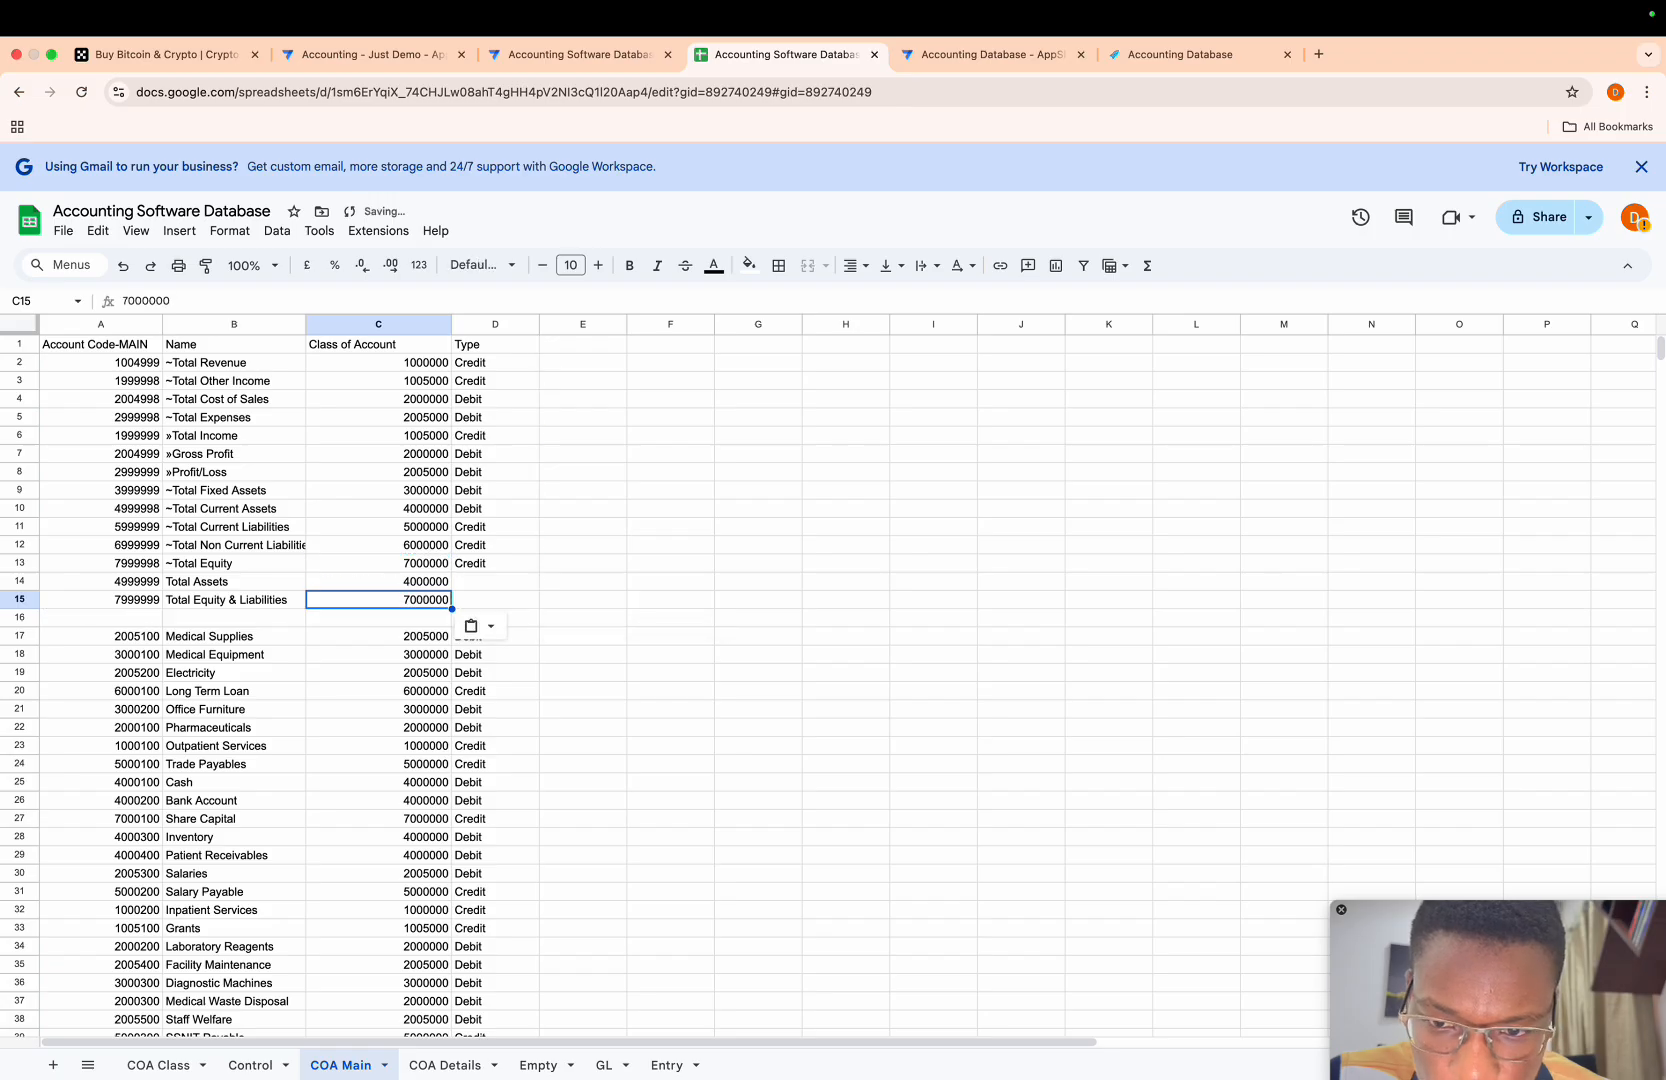
pyautogui.press('Right')
pyautogui.press('Up')
pyautogui.press('Up')
pyautogui.press('Down')
pyautogui.press('Down')
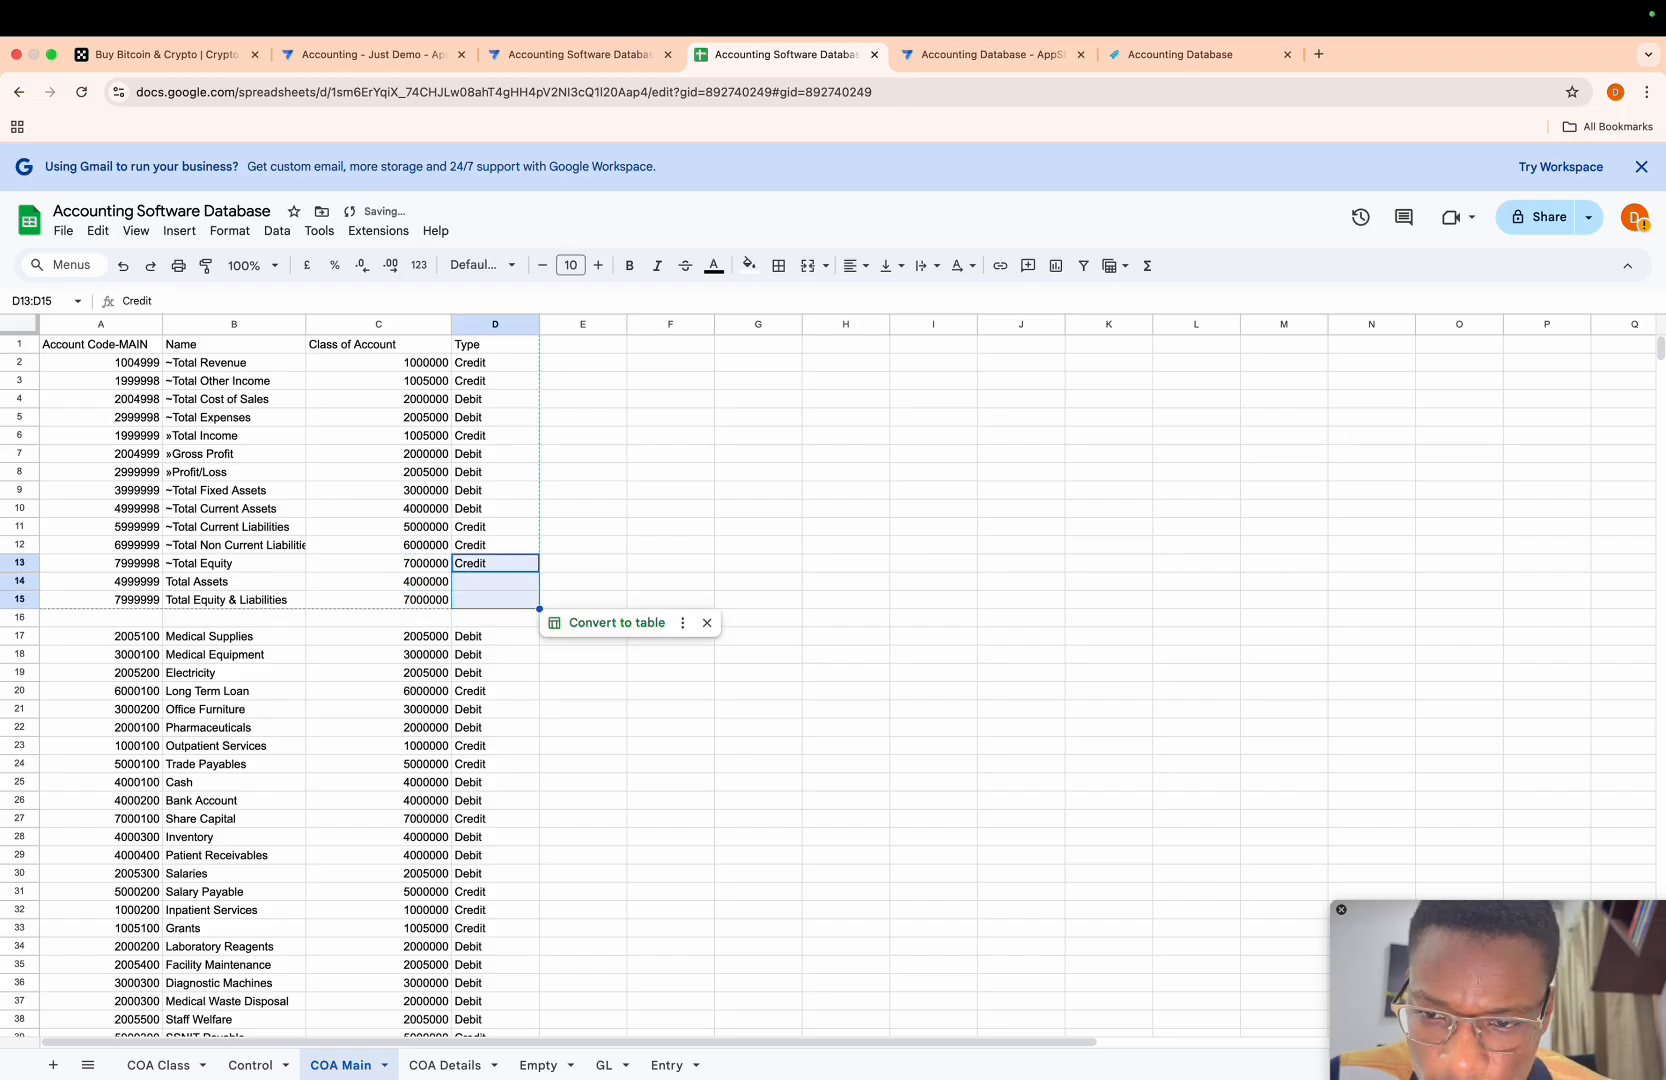
pyautogui.press('Up')
pyautogui.press('Up')
pyautogui.press('Up')
pyautogui.press('Up')
pyautogui.press('Up')
pyautogui.press('Up')
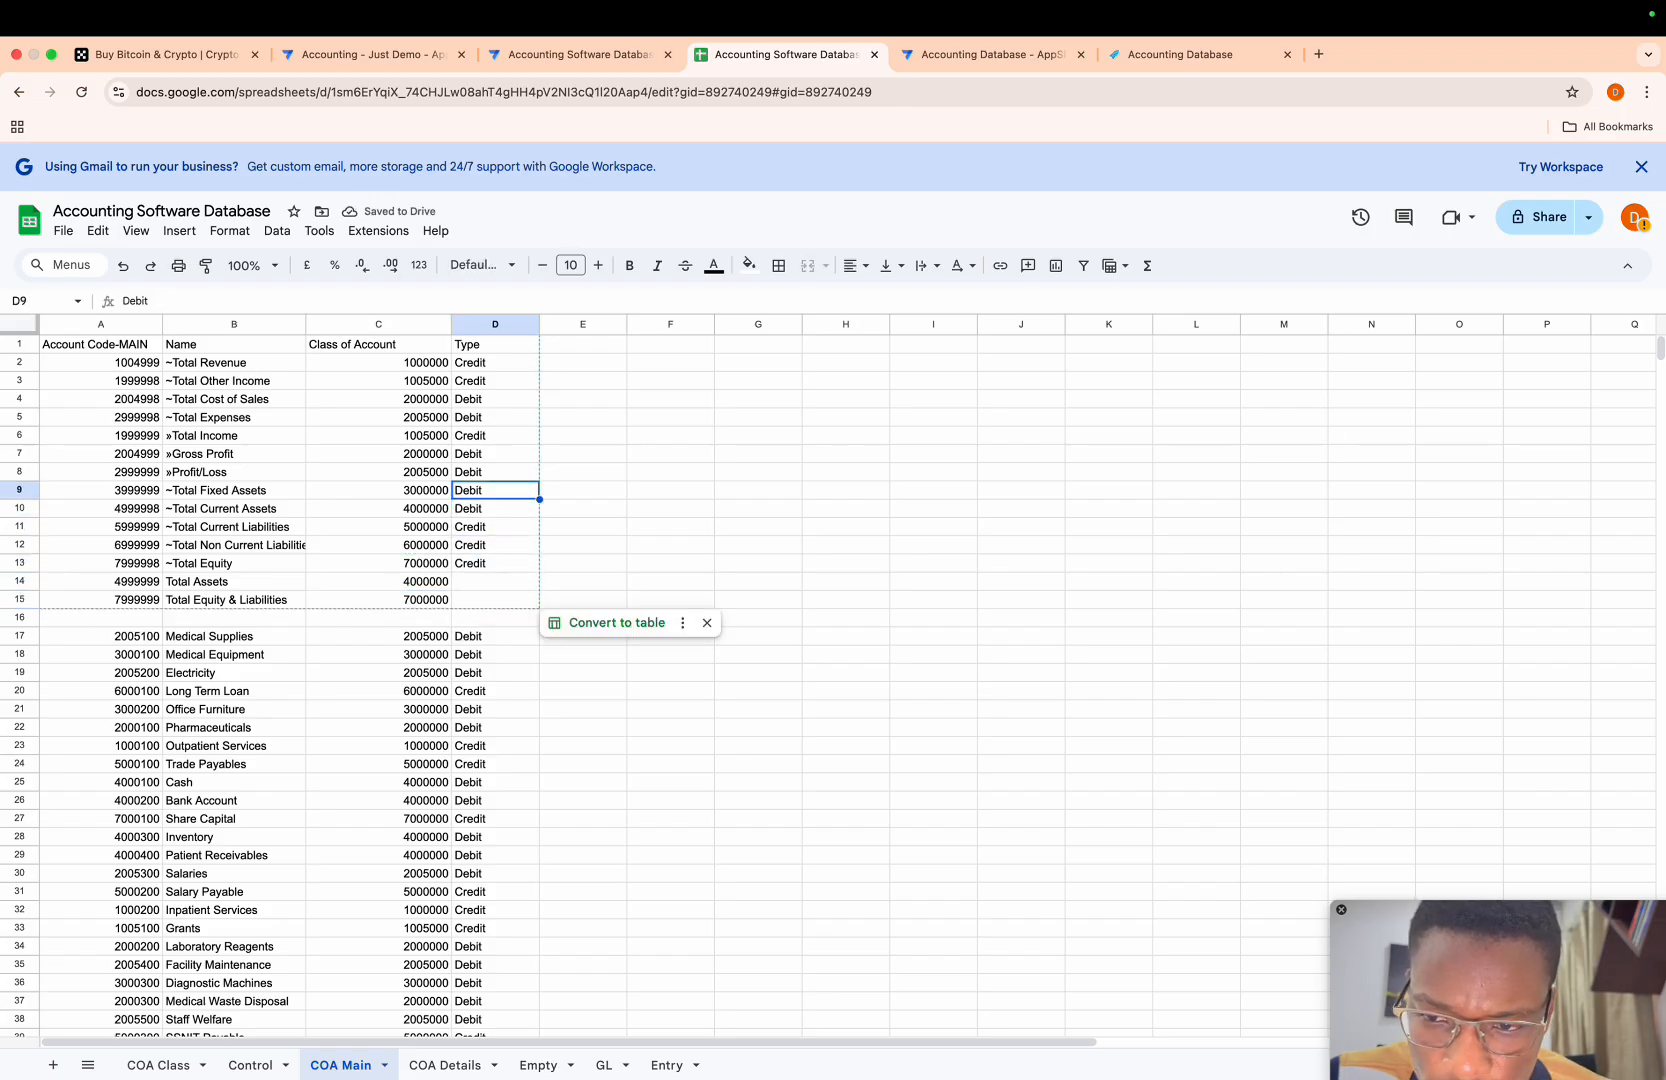
pyautogui.press('Down')
pyautogui.hotkey('ctrl', 'c')
pyautogui.press('Down')
pyautogui.press('Down')
pyautogui.press('Down')
pyautogui.press('Down')
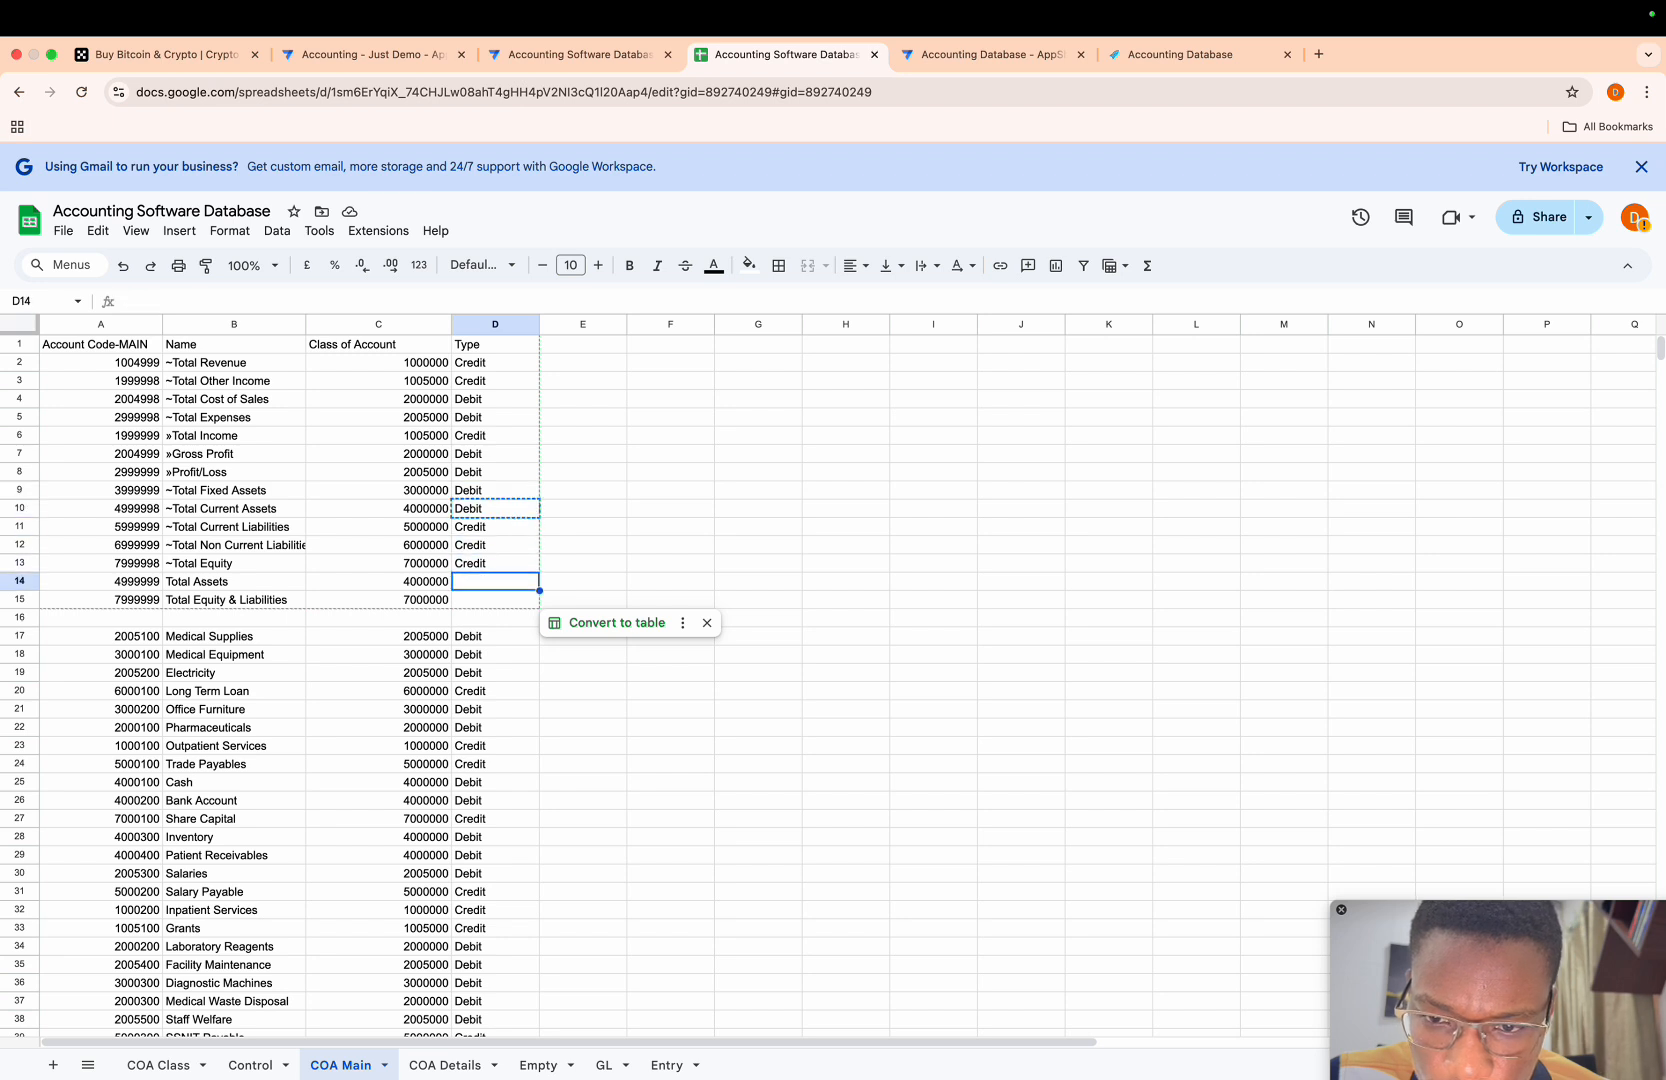
pyautogui.hotkey('ctrl', 'v')
# - Copy the type Credit from the ~Total Equity row in D13 to D15 for Total Equity & Liabilities
pyautogui.press('Up')
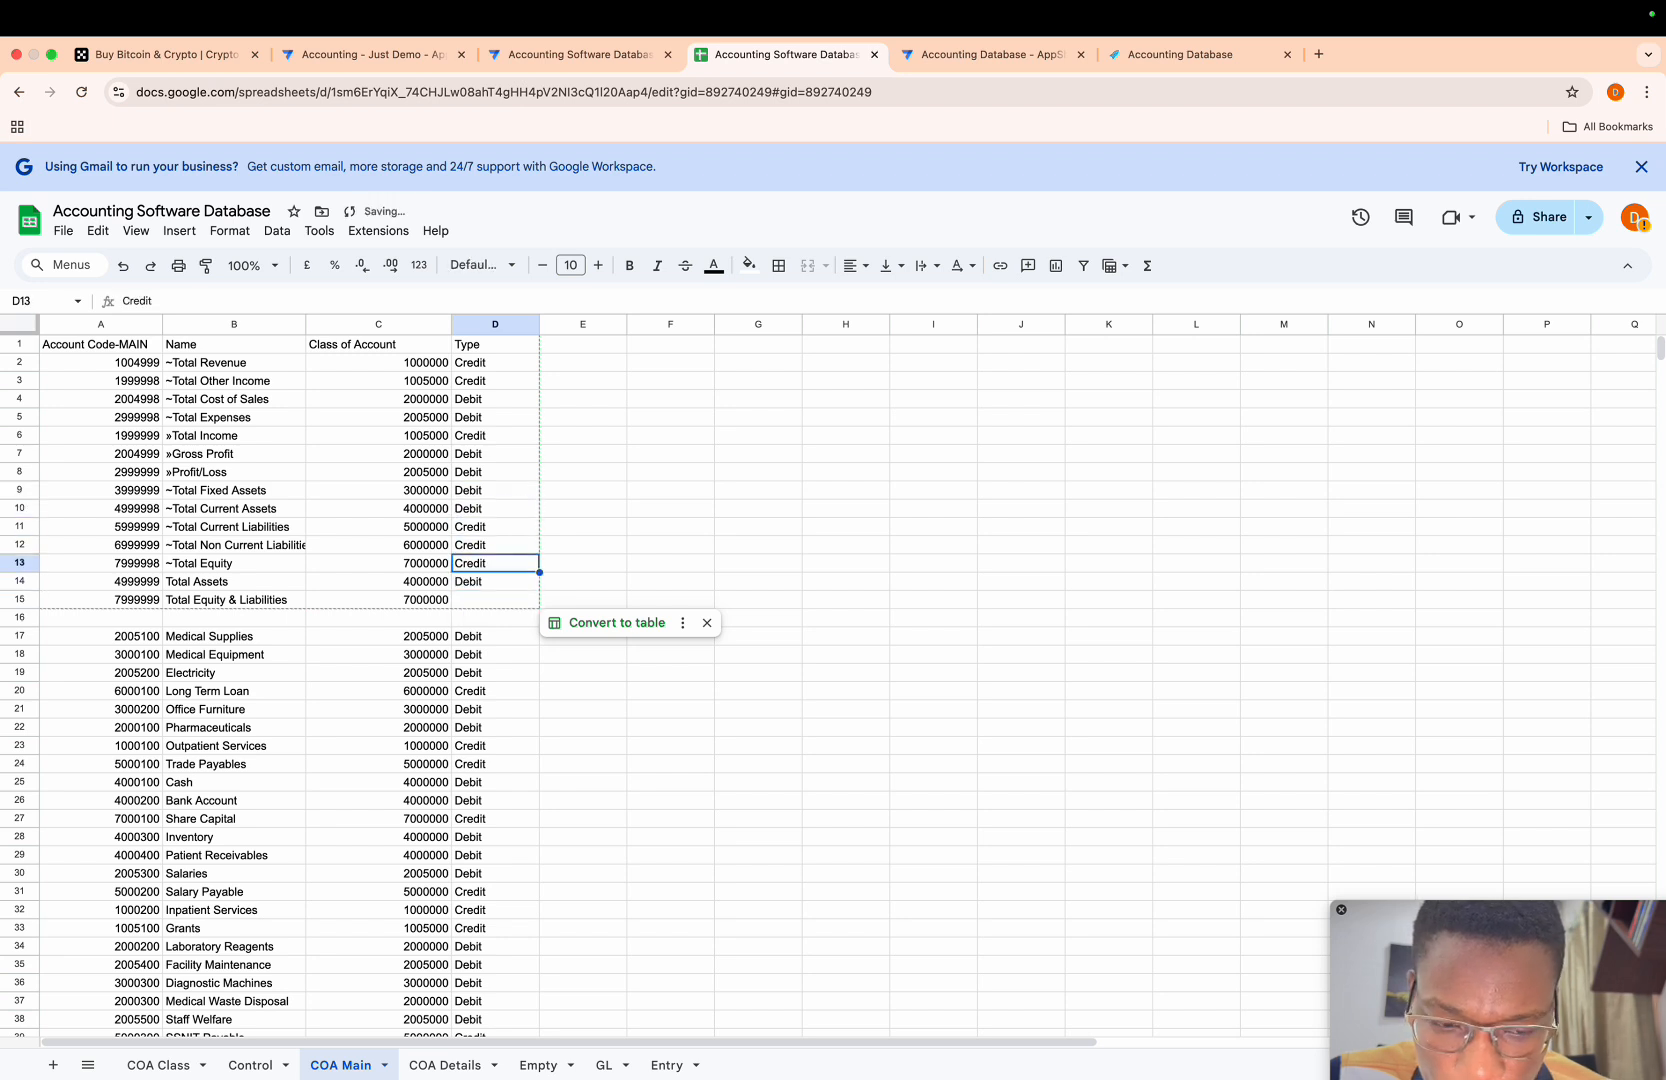
pyautogui.hotkey('ctrl', 'c')
pyautogui.press('Down')
pyautogui.press('Down')
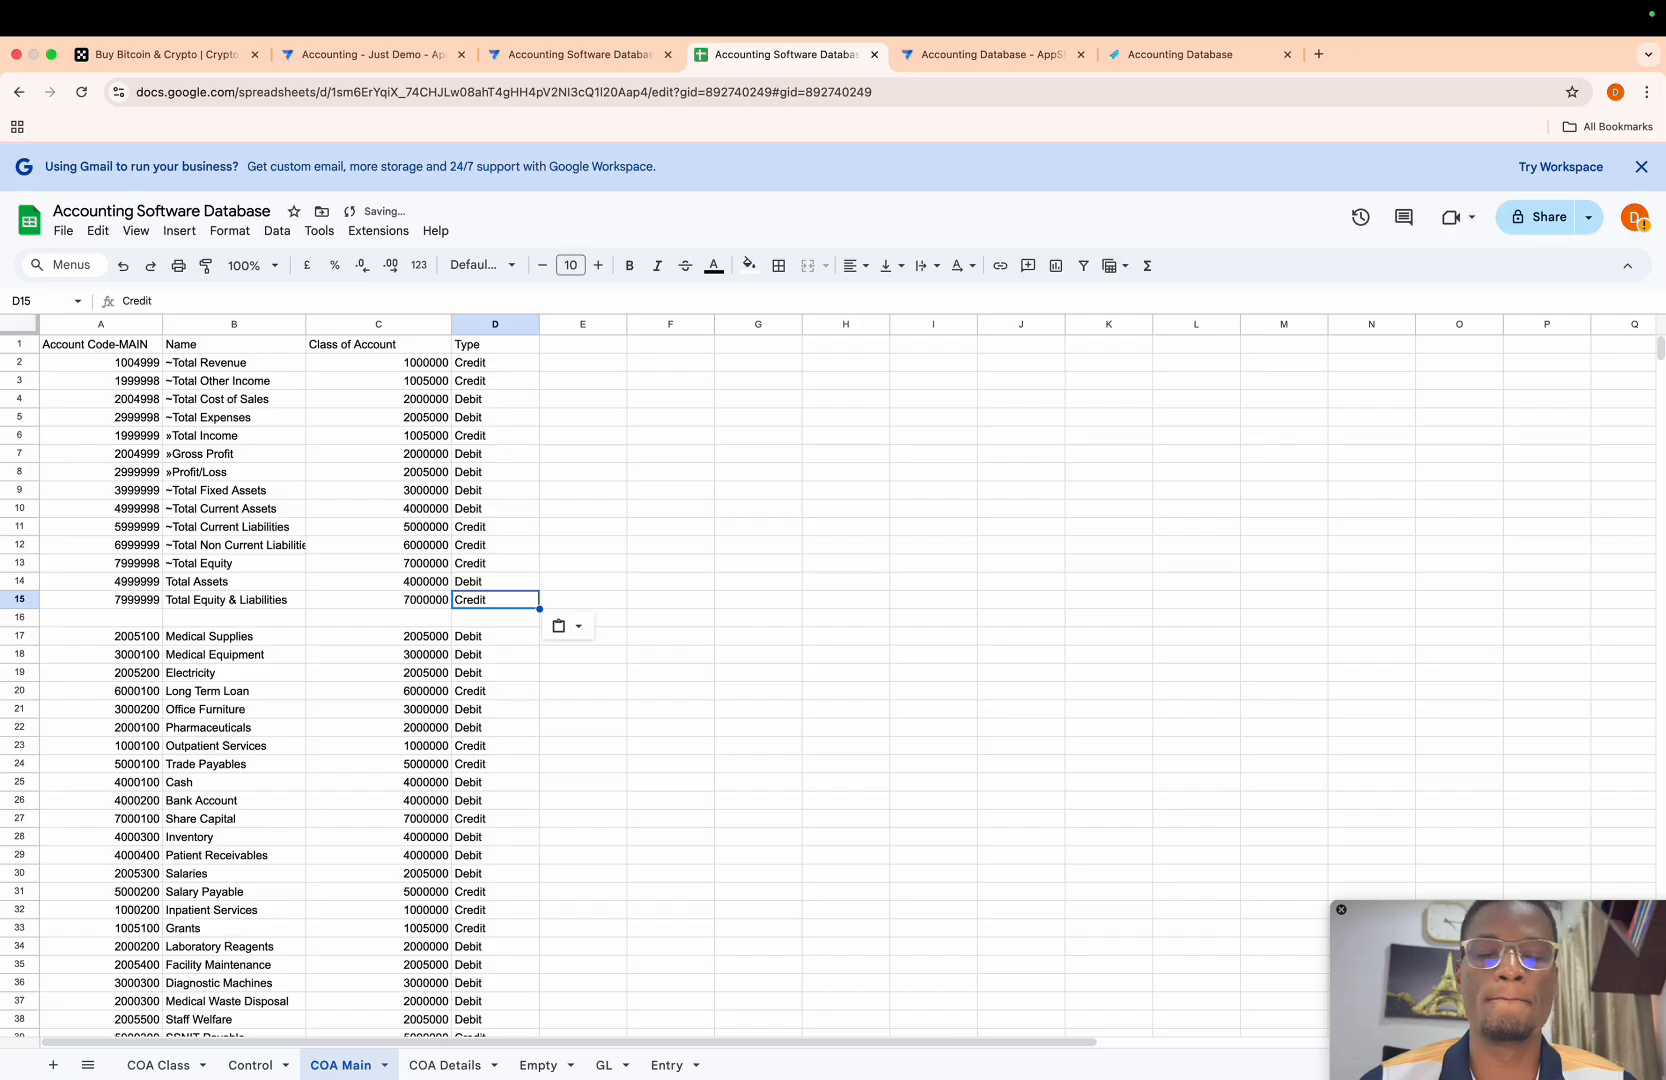
# - Delete the empty row 16 below Total Equity & Liabilities
pyautogui.press('Down')
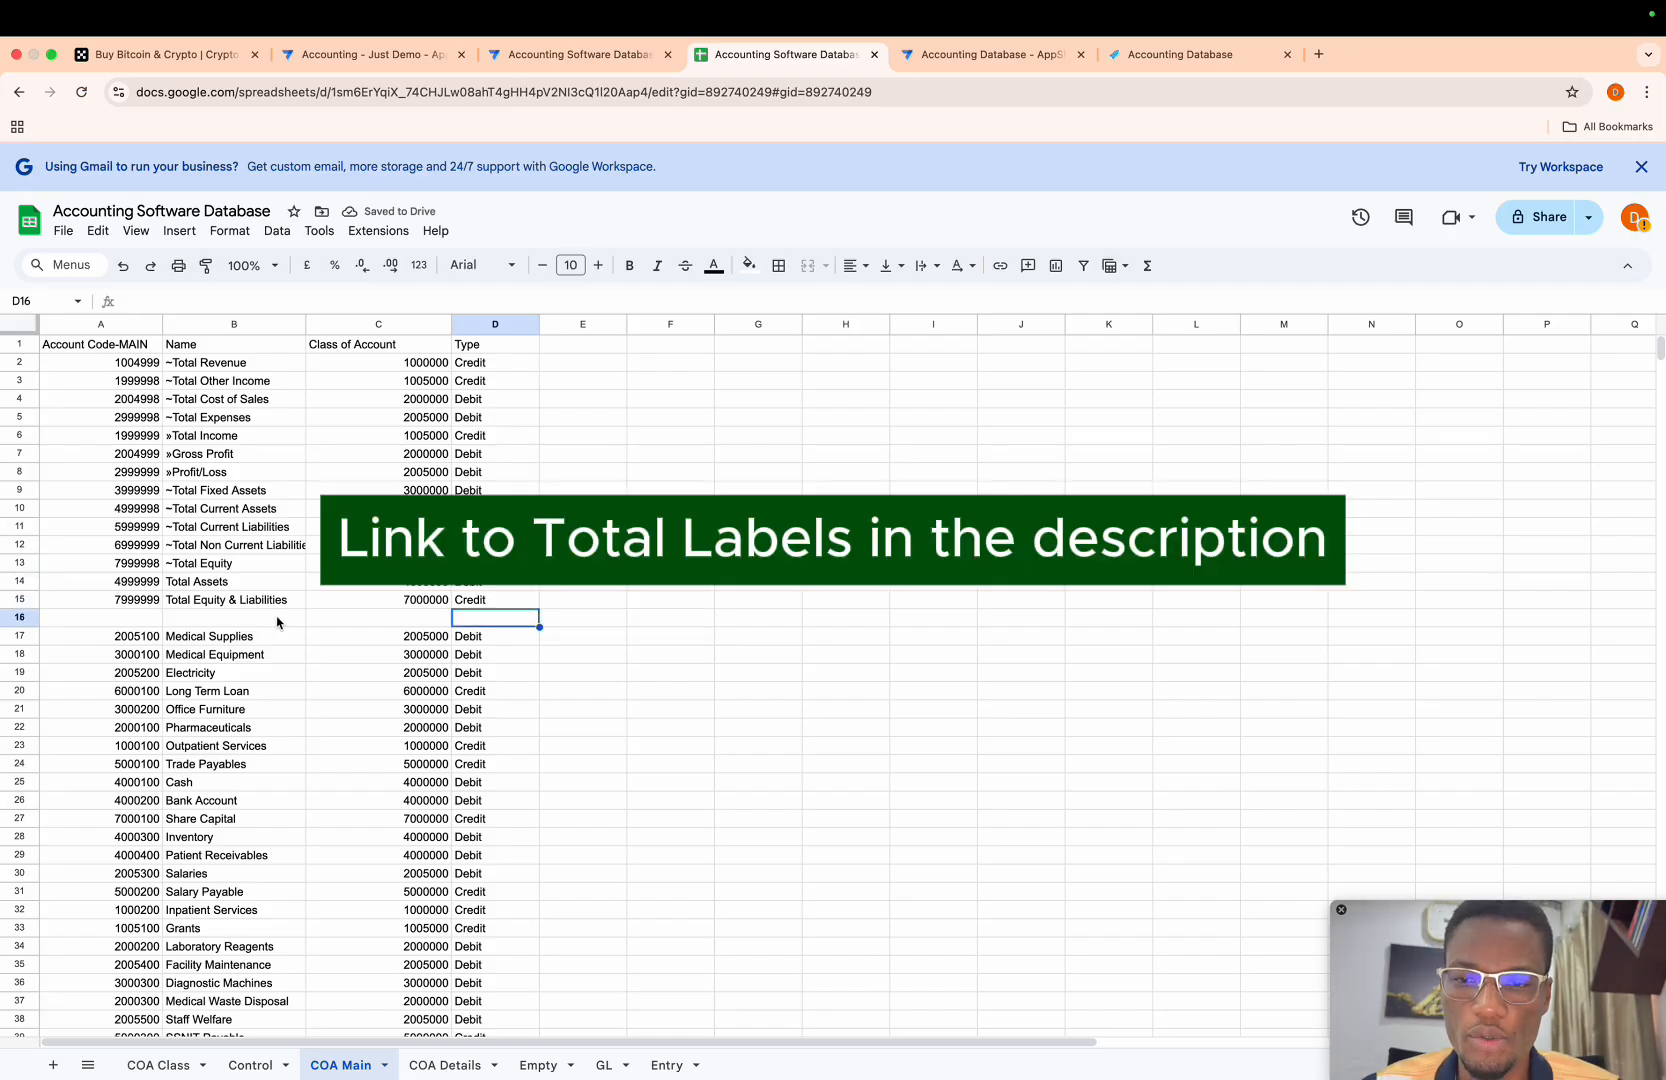
pyautogui.click(26, 616)
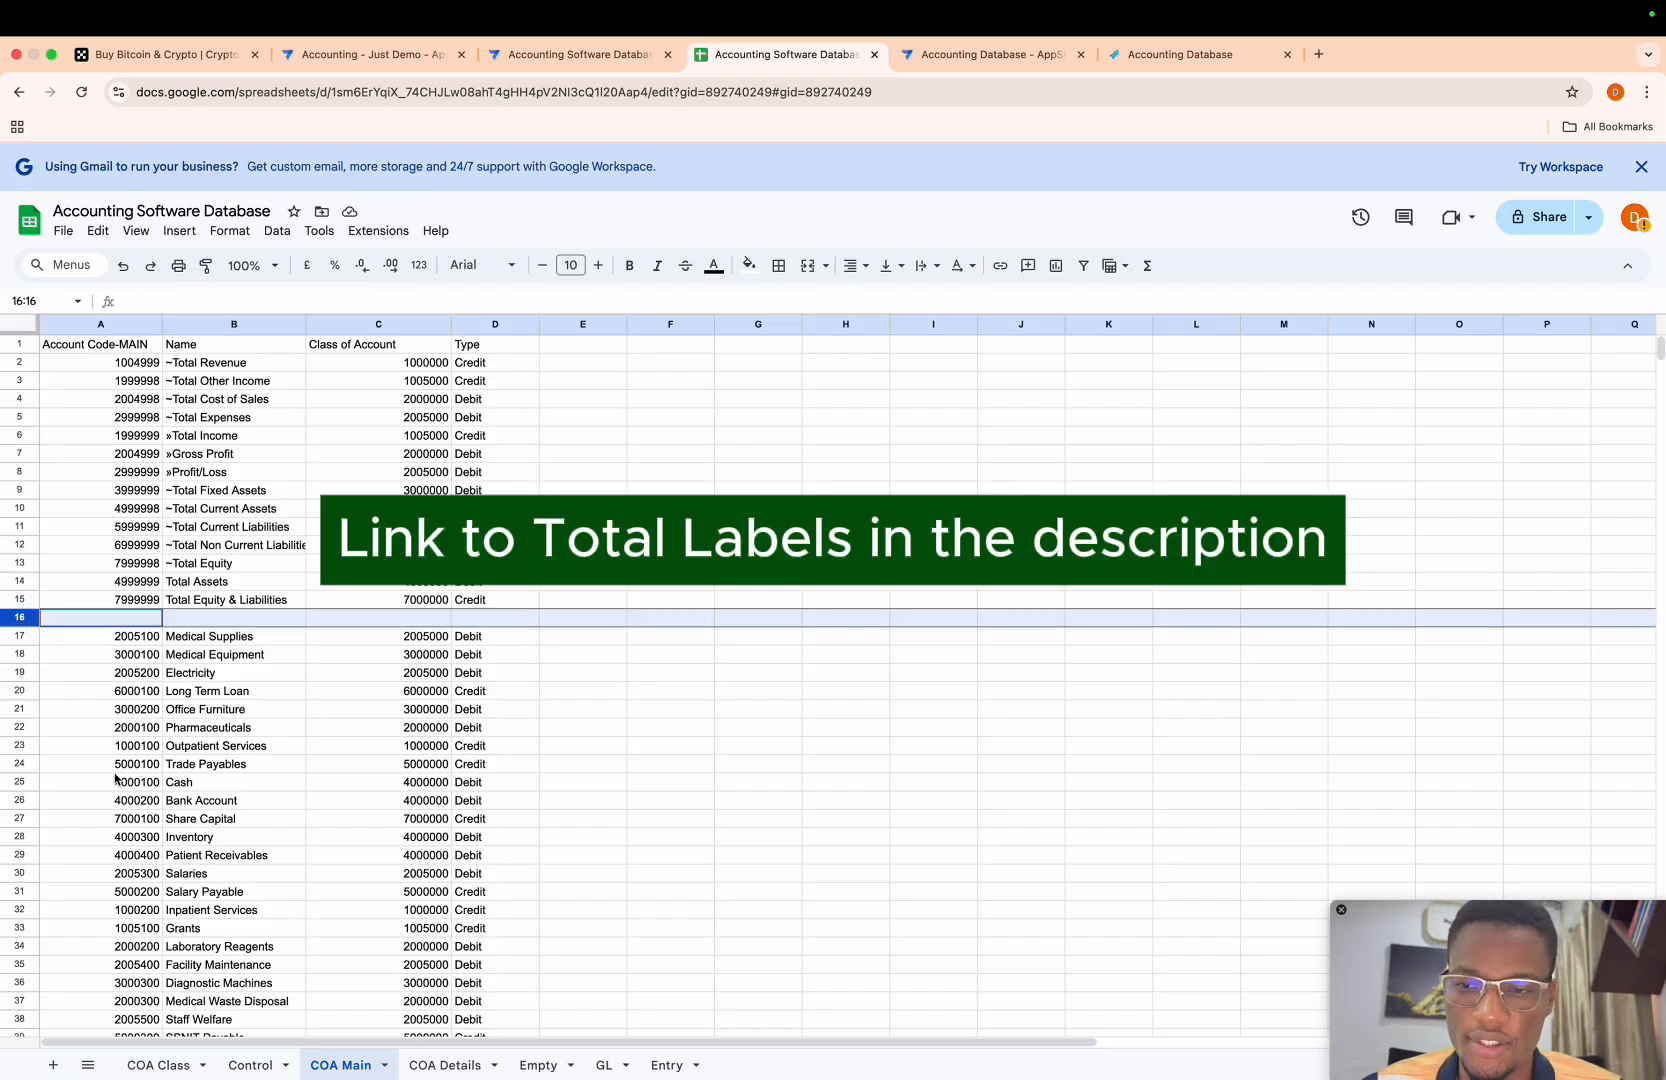
pyautogui.rightClick(25, 620)
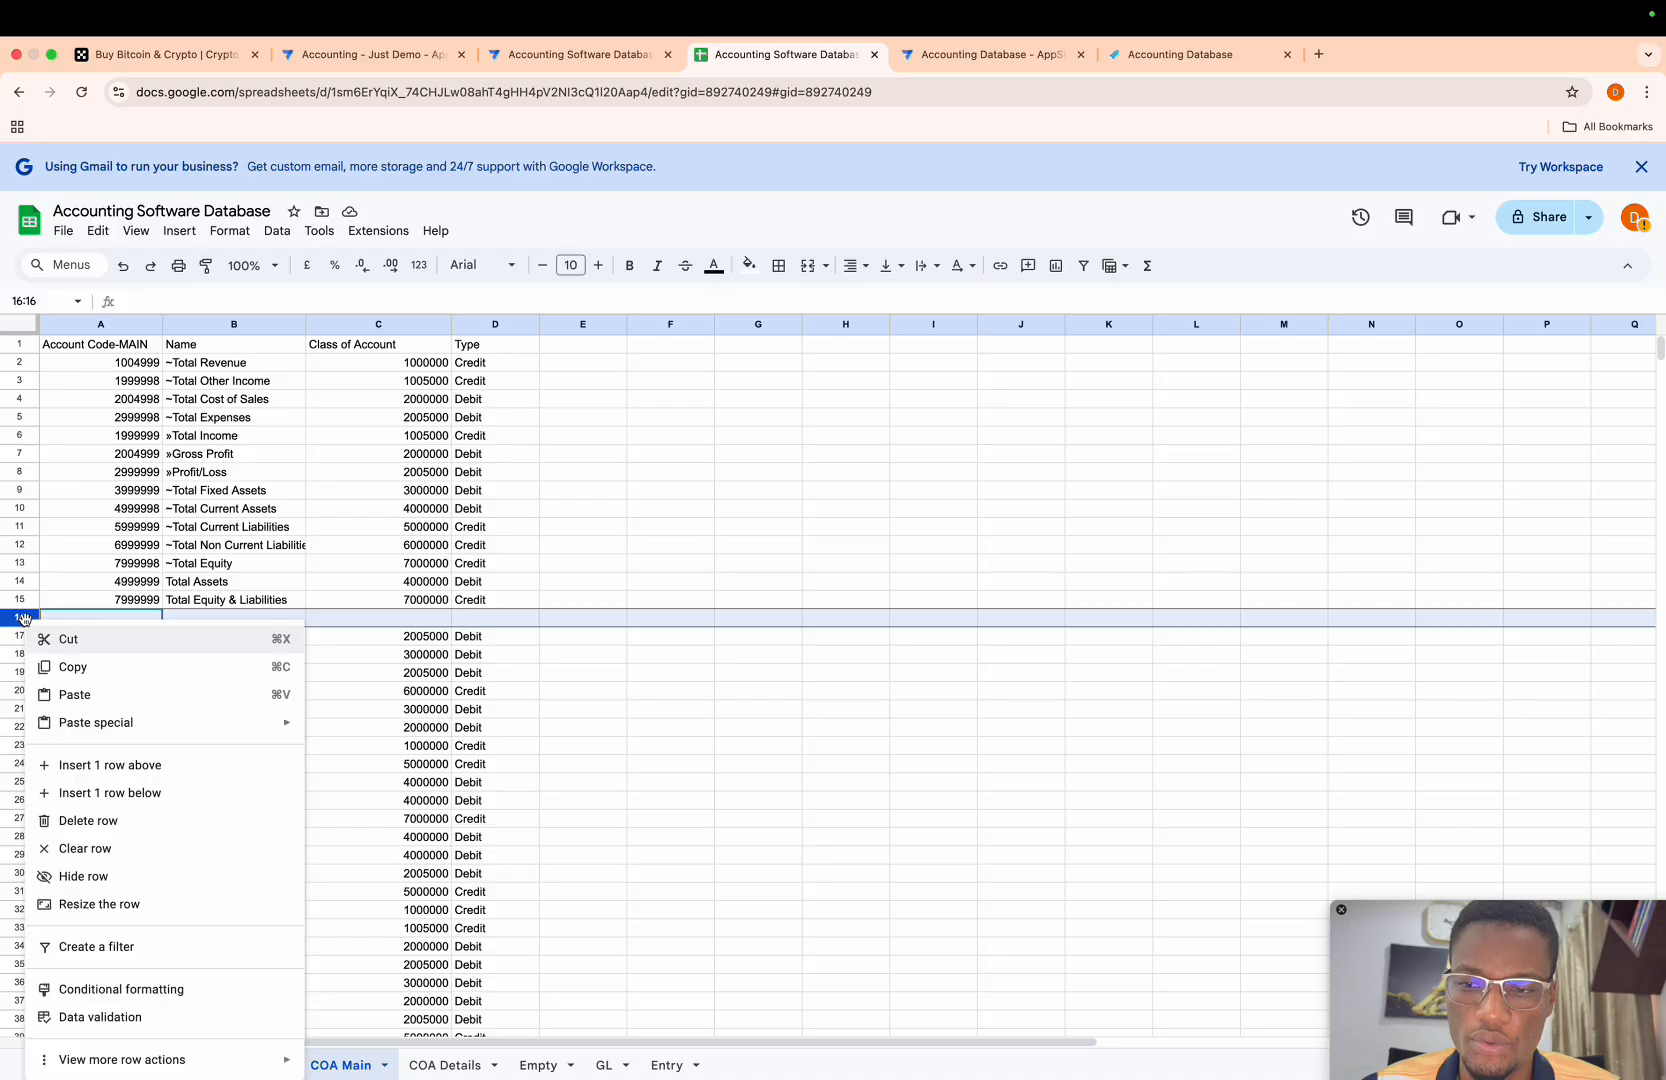
pyautogui.click(88, 820)
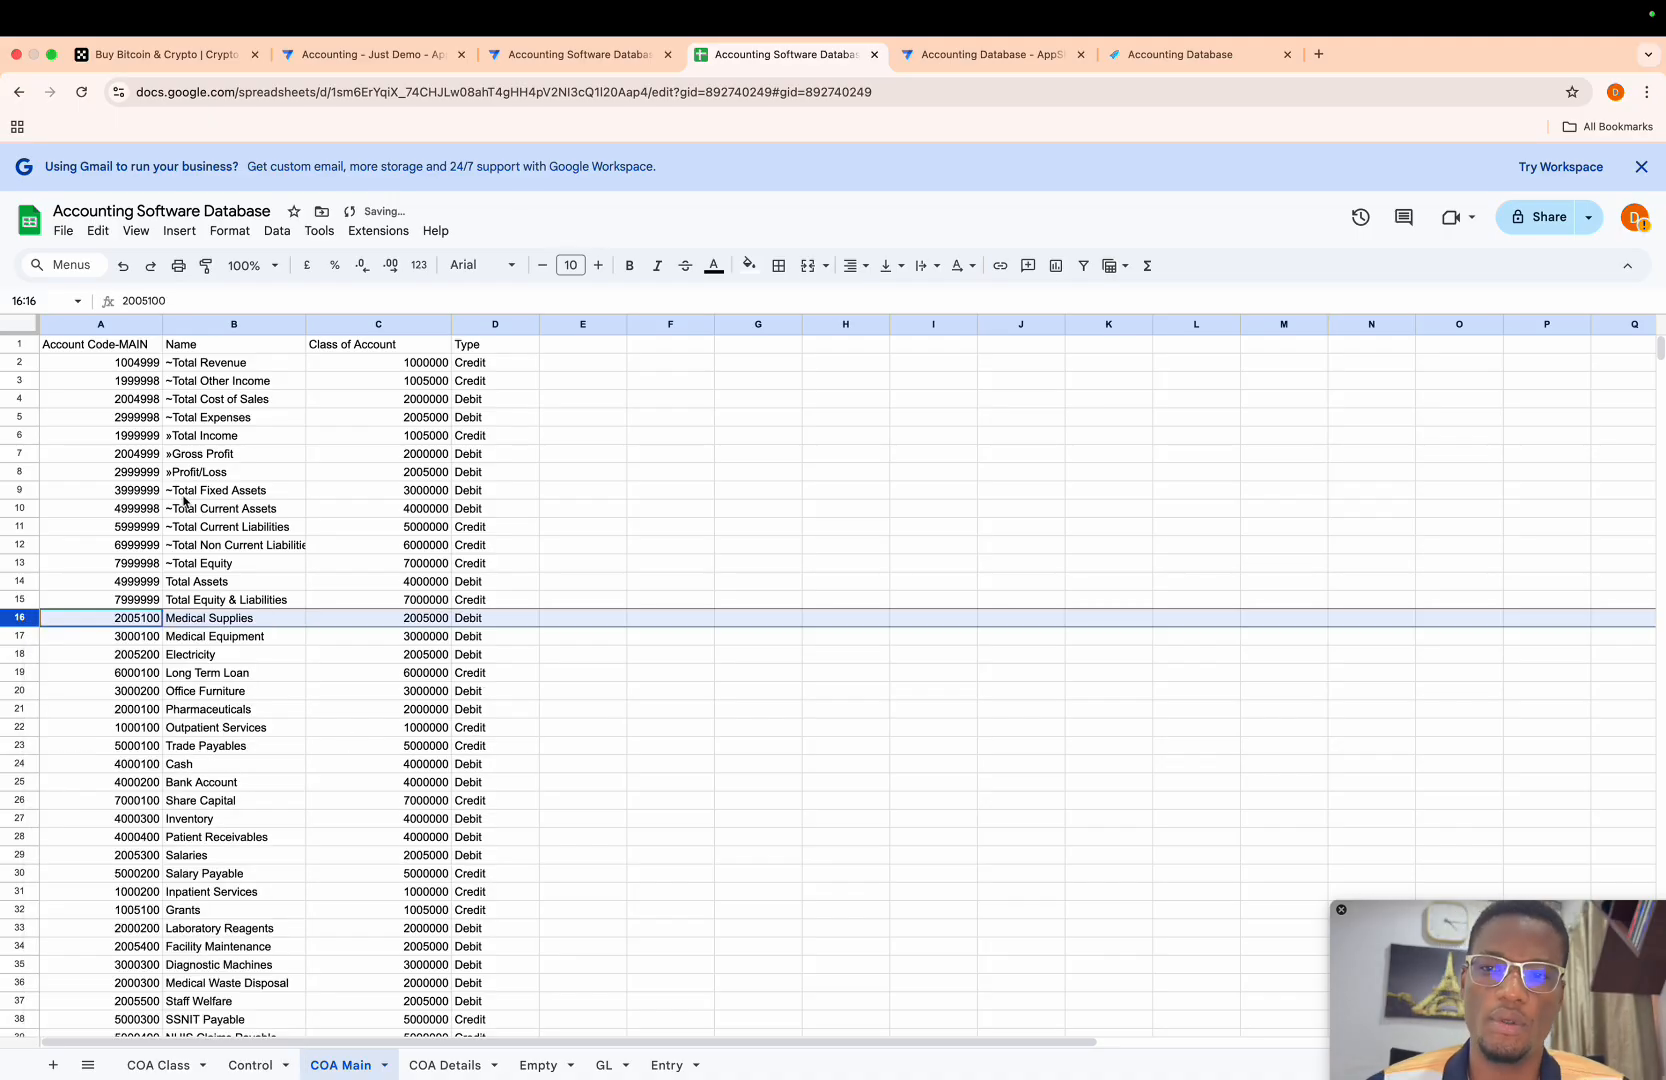
# - Replace the formulas in the Account Code-MAIN column with their plain values
pyautogui.moveTo(116, 364); pyautogui.dragTo(478, 601)
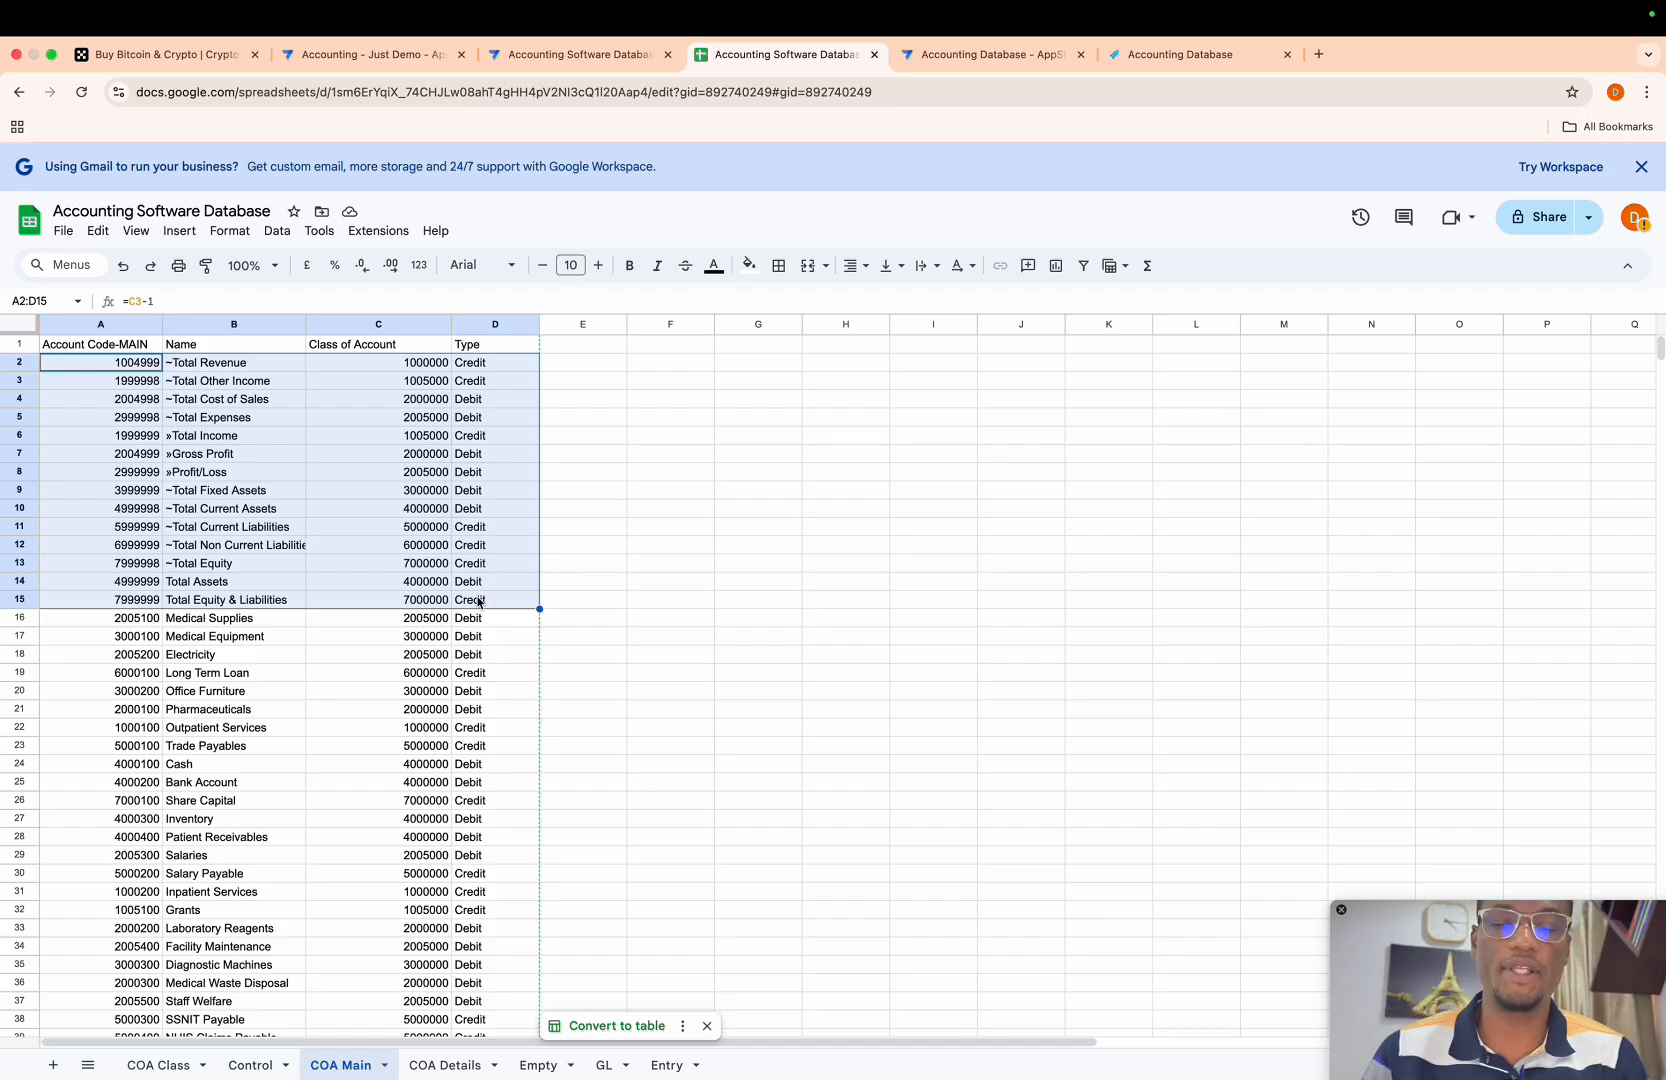
pyautogui.click(115, 324)
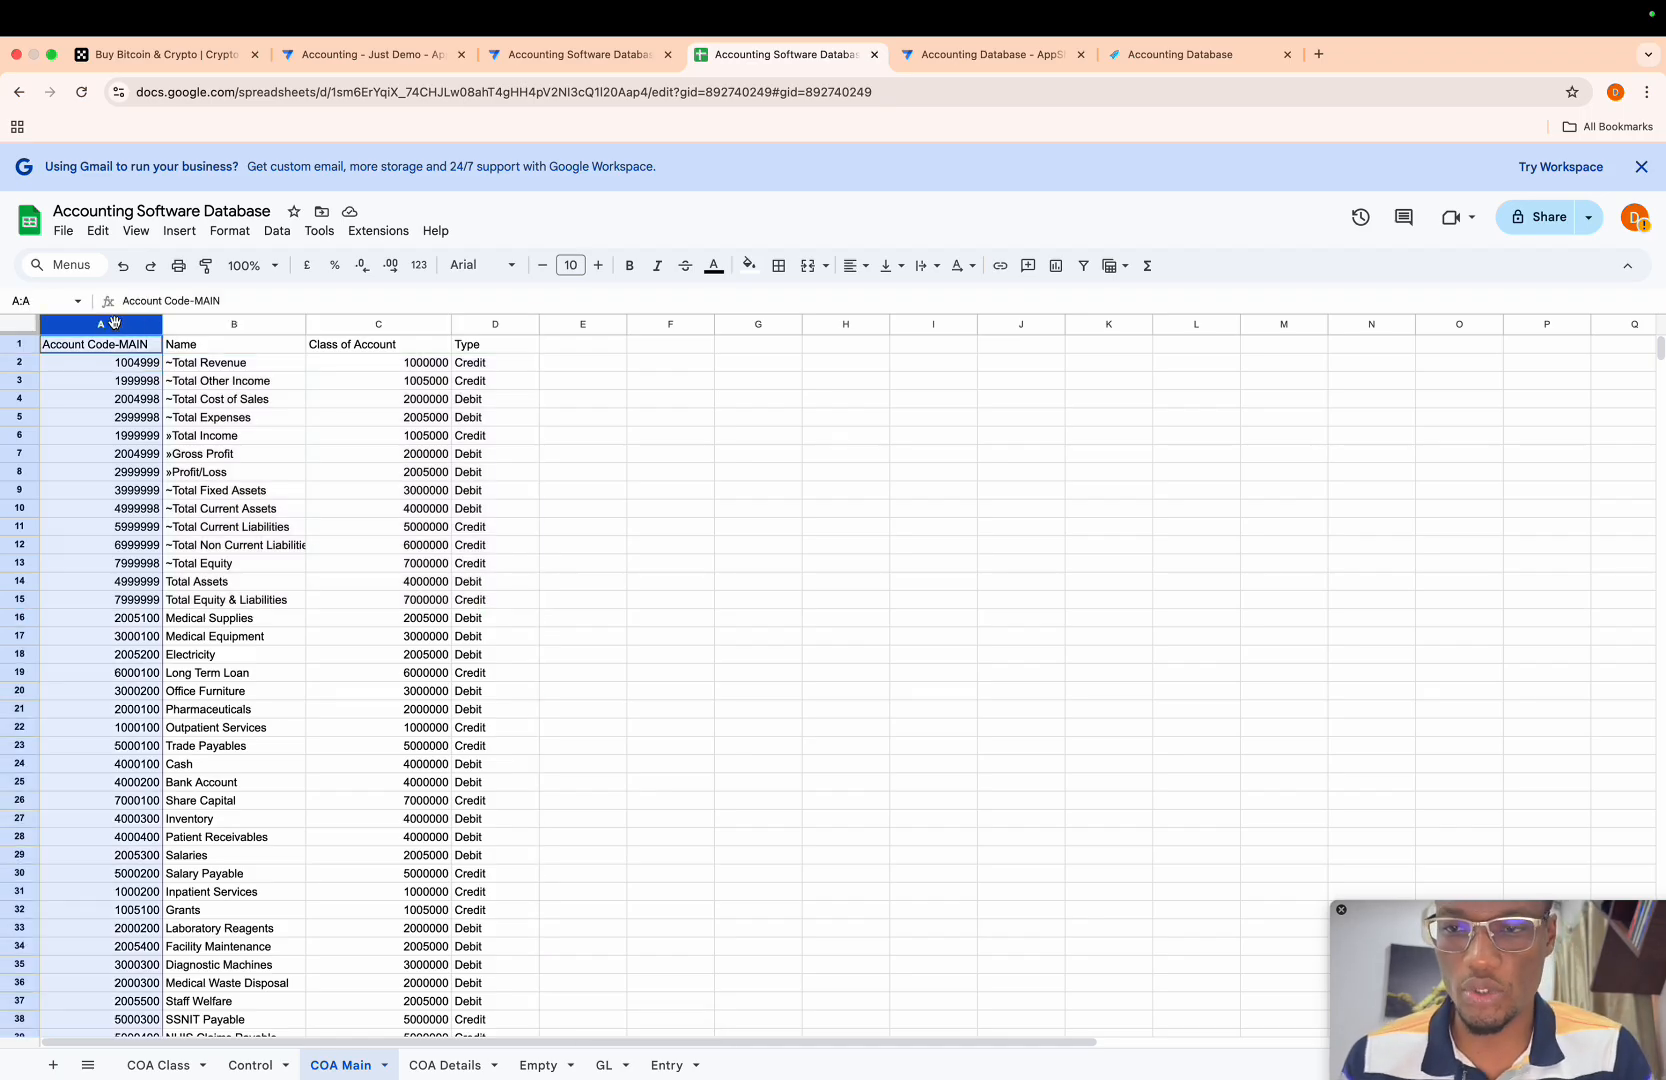
pyautogui.hotkey('ctrl', 'shift', 'v')
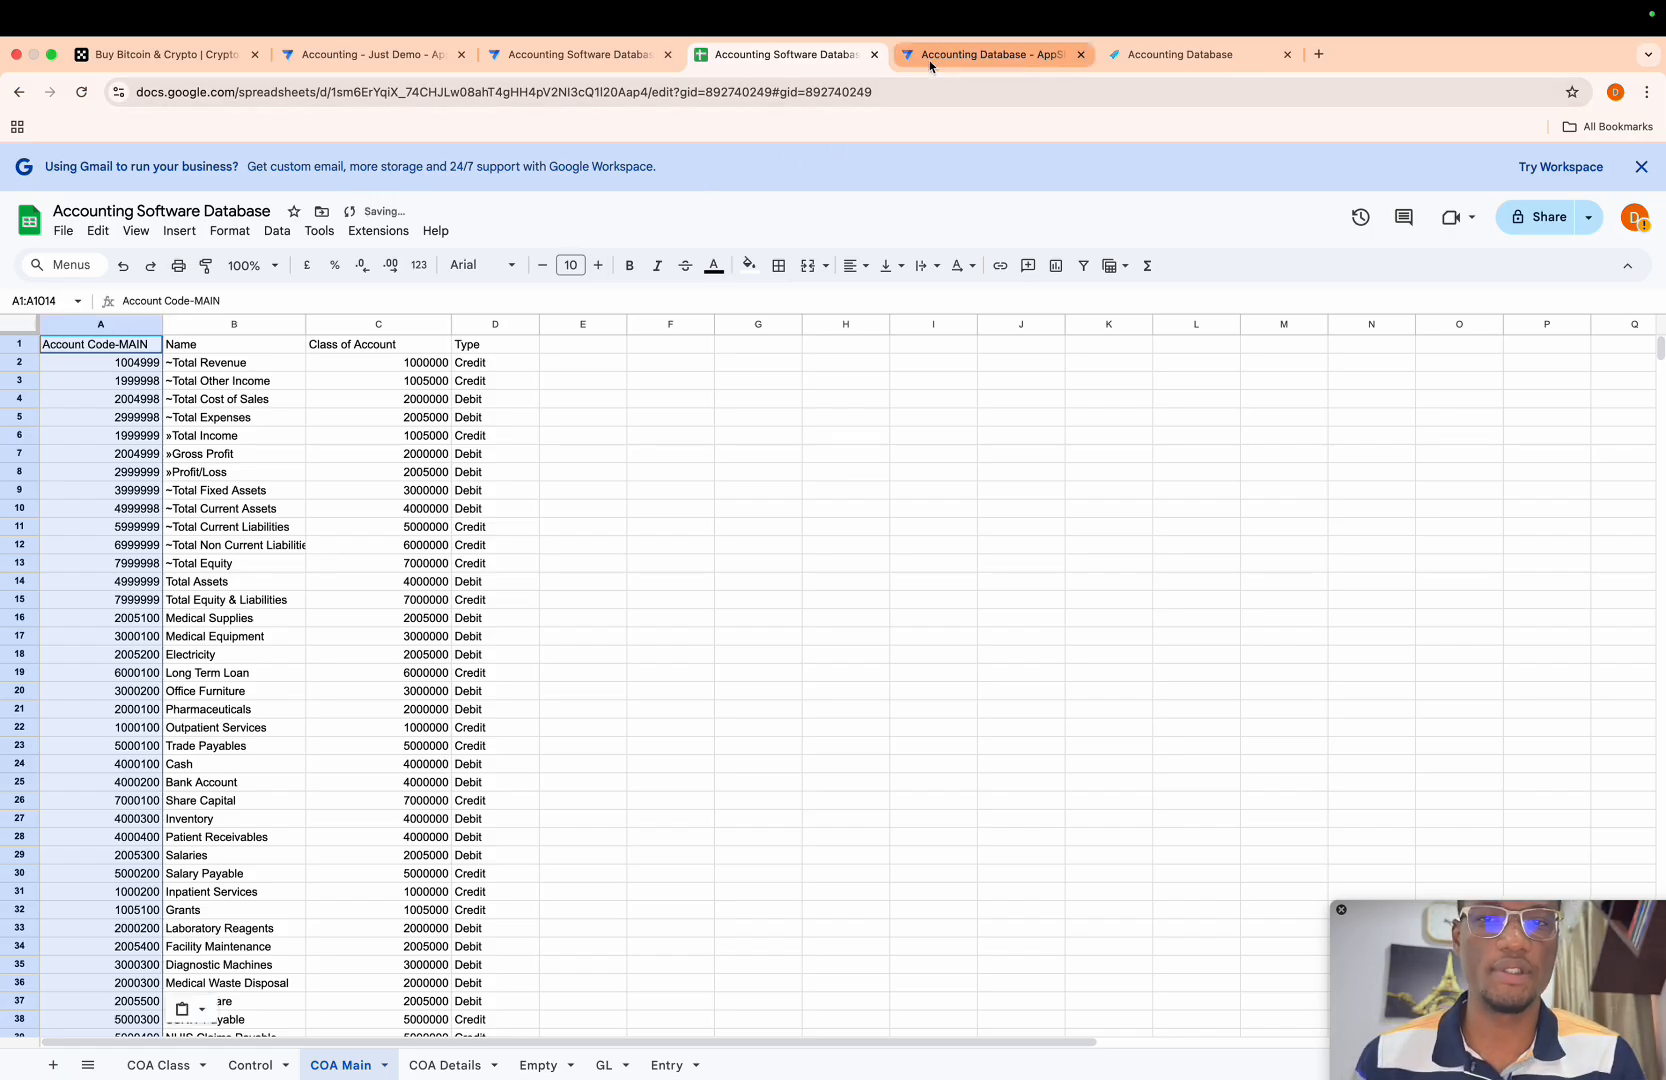
# - Switch to the AppSheet editor of Accounting Software Database and create a new view under menu navigation
pyautogui.click(547, 60)
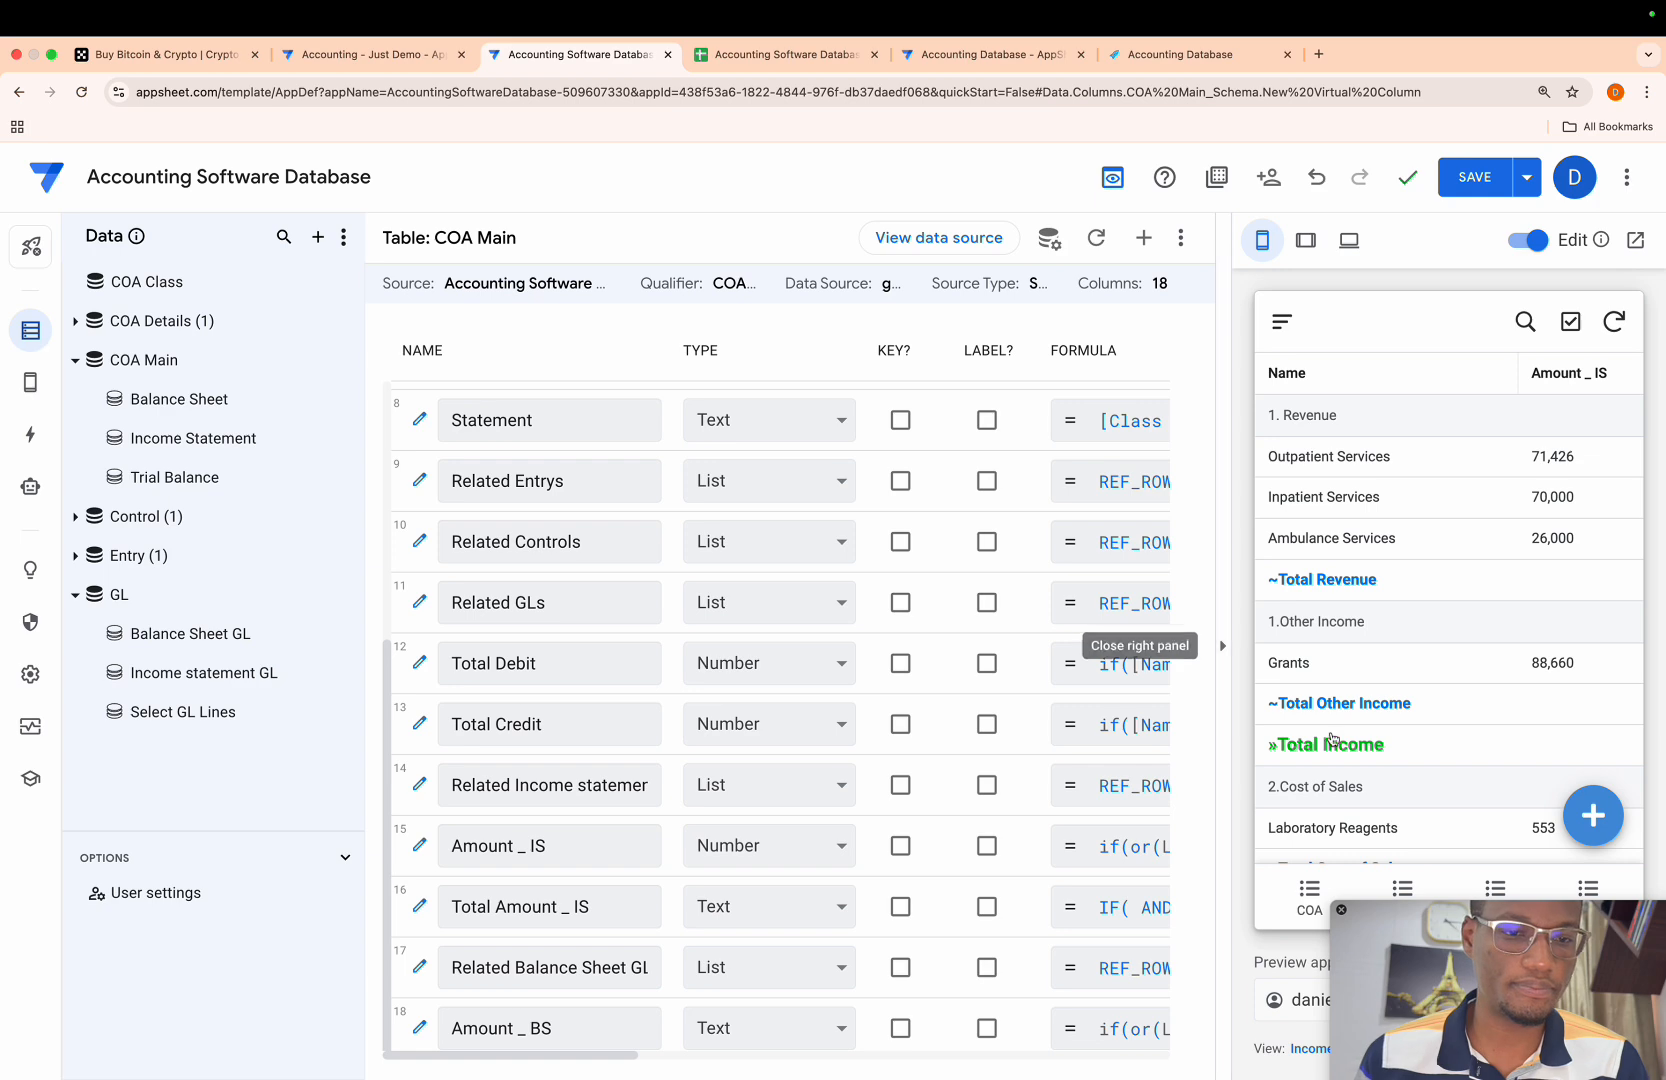
pyautogui.scroll(-5, 1361, 745)
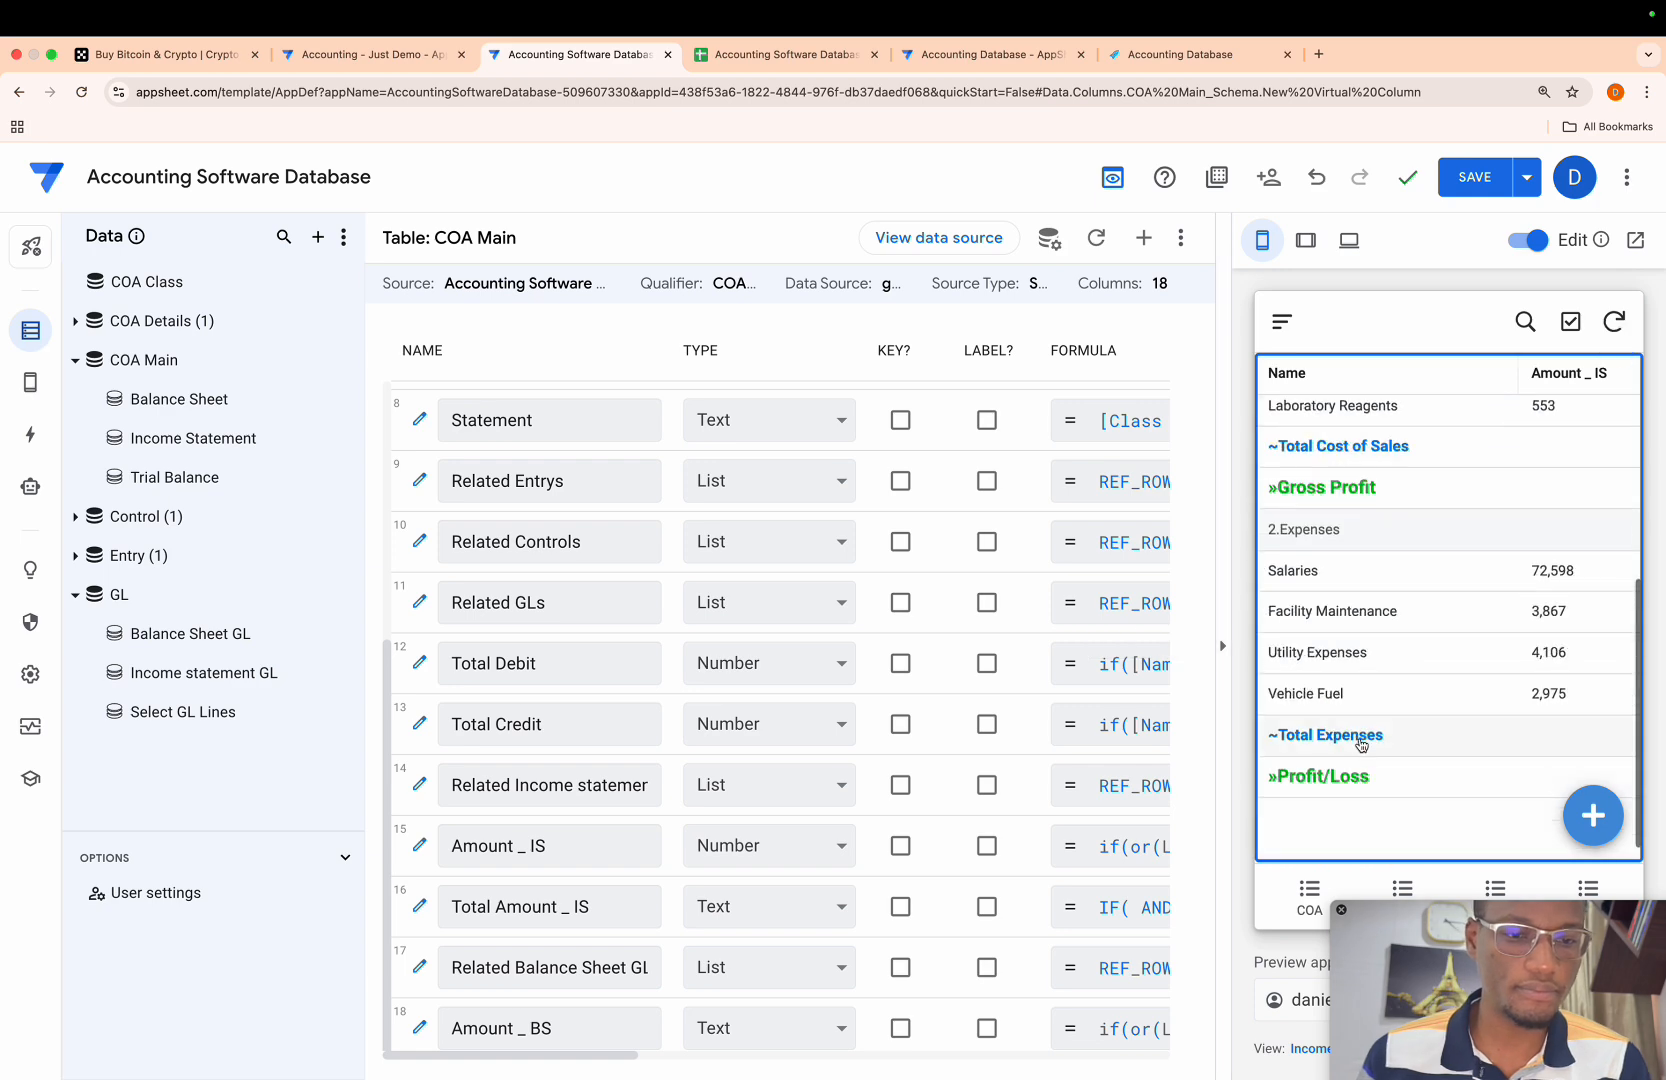
pyautogui.click(24, 392)
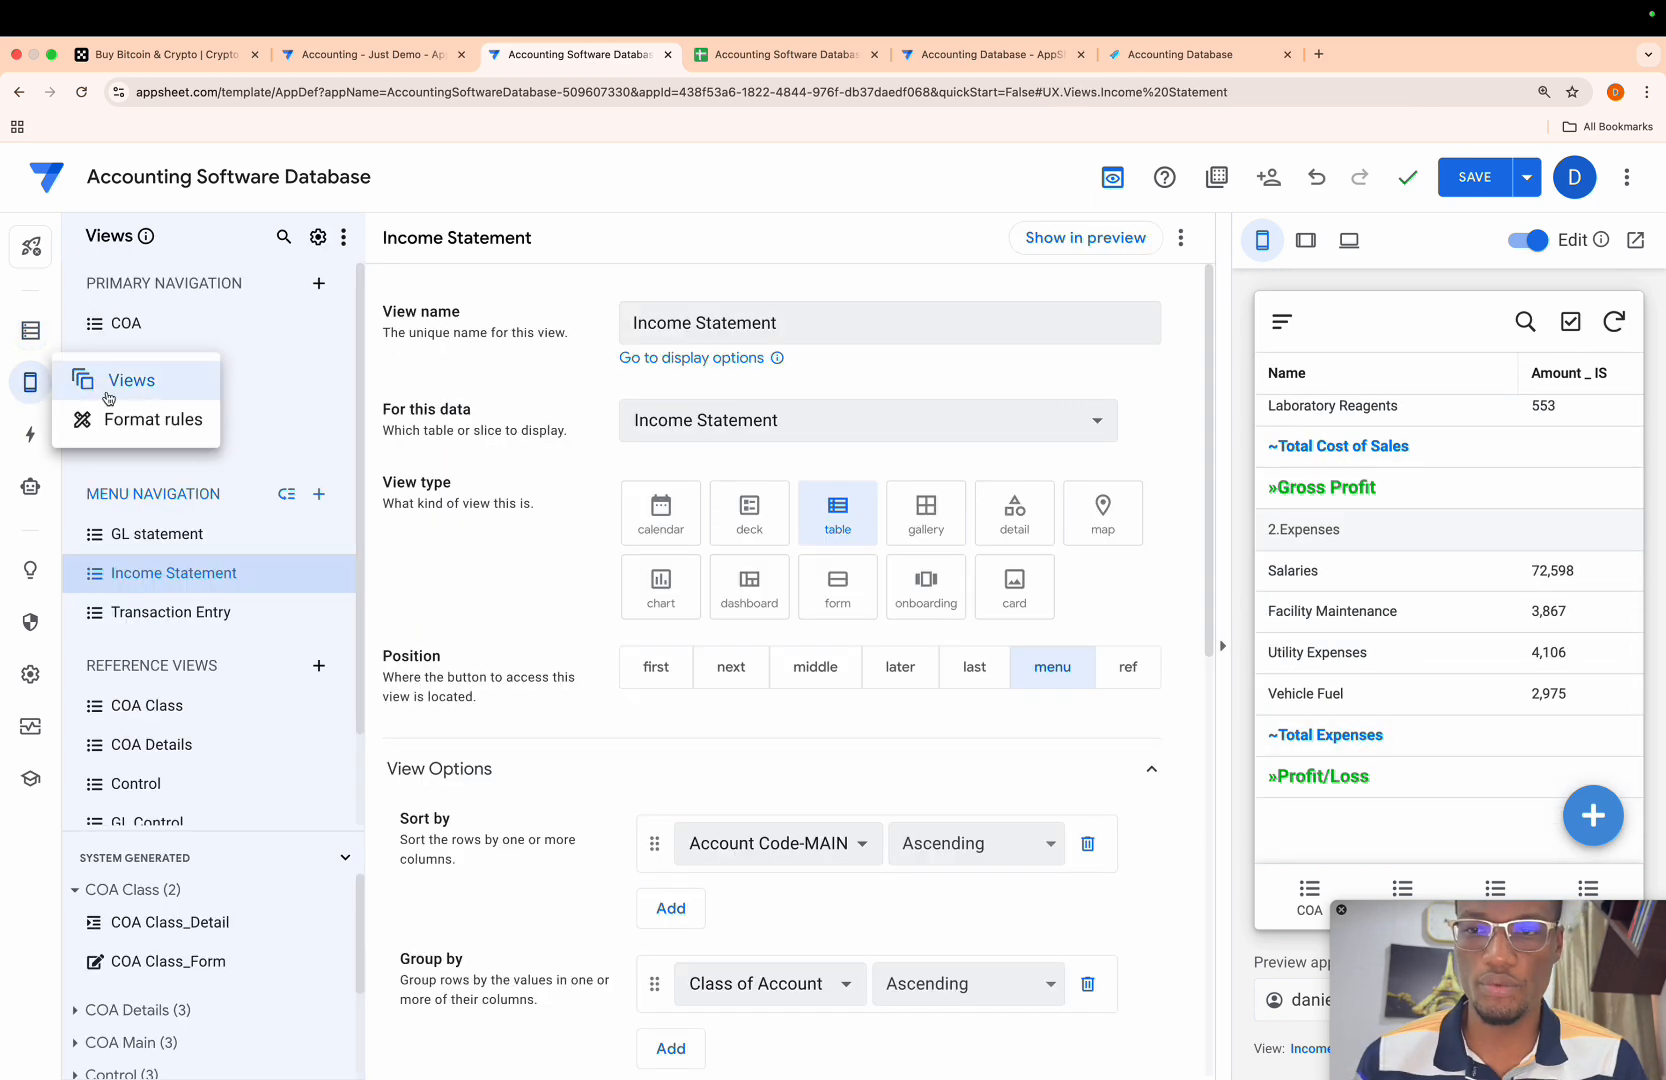
pyautogui.click(320, 496)
pyautogui.click(535, 785)
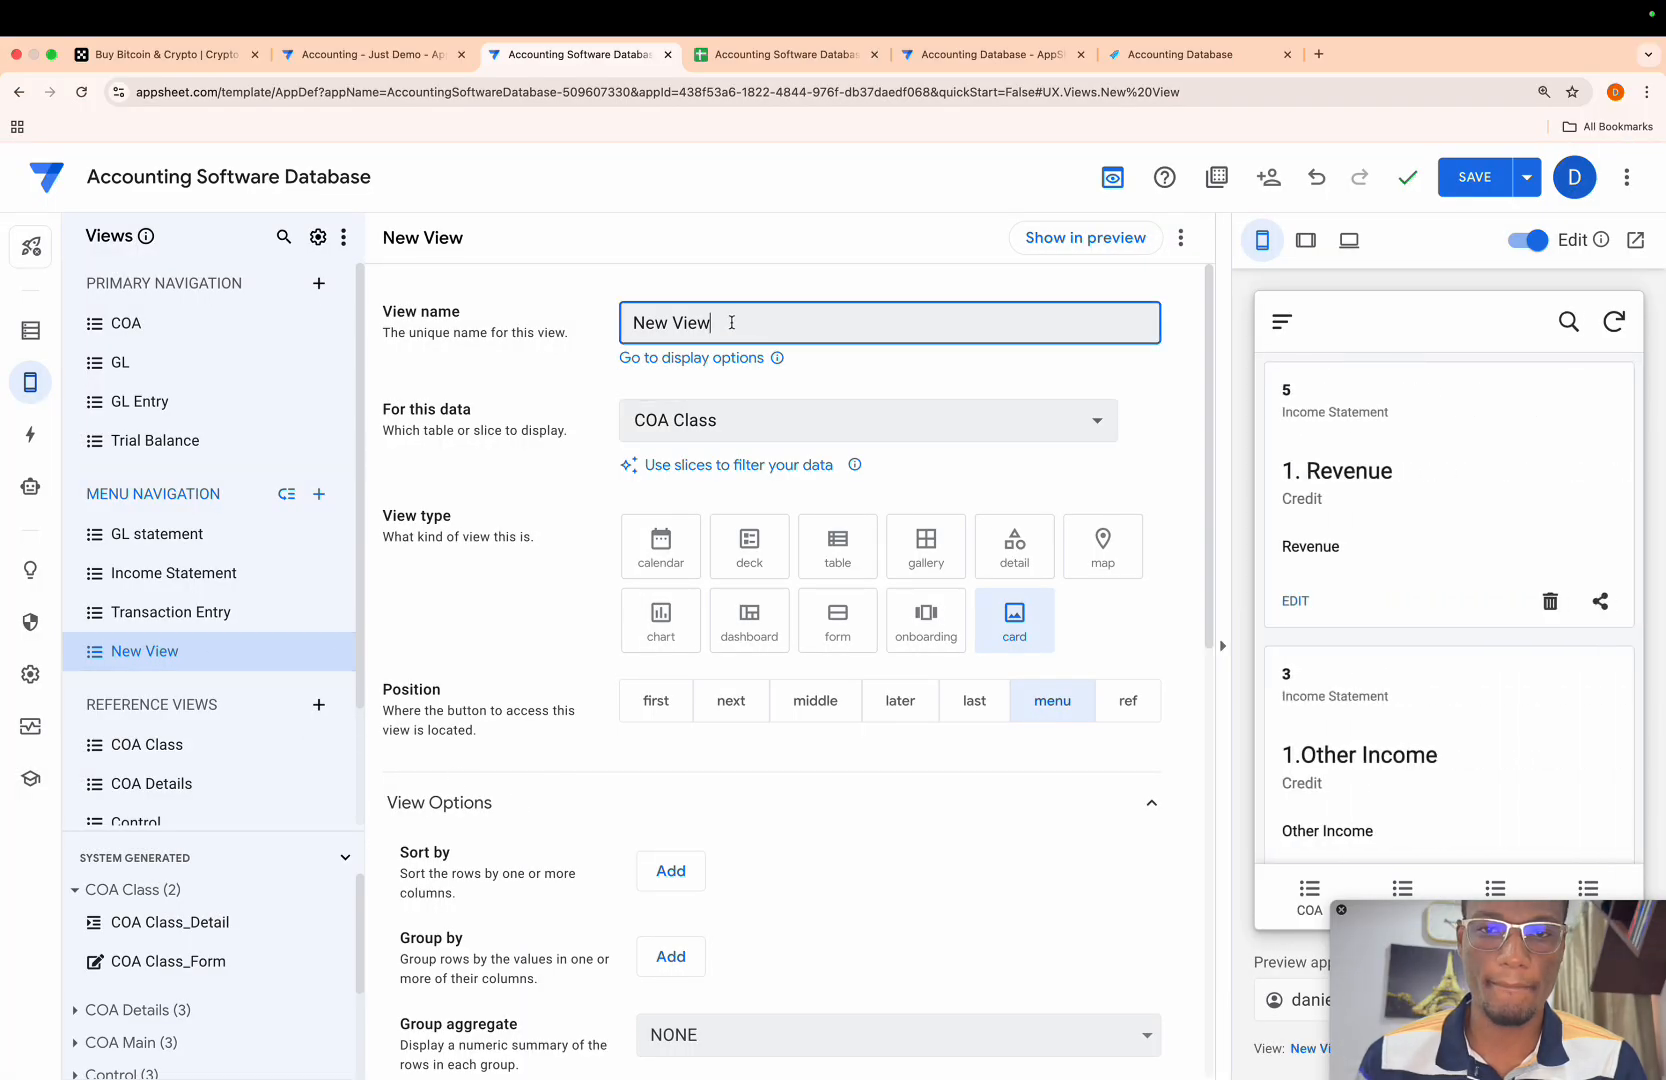
# - Name the new view Balance Sheet, set its data to the Balance Sheet slice, and save the app
pyautogui.moveTo(733, 322); pyautogui.dragTo(507, 320)
pyautogui.press('BackSpace')
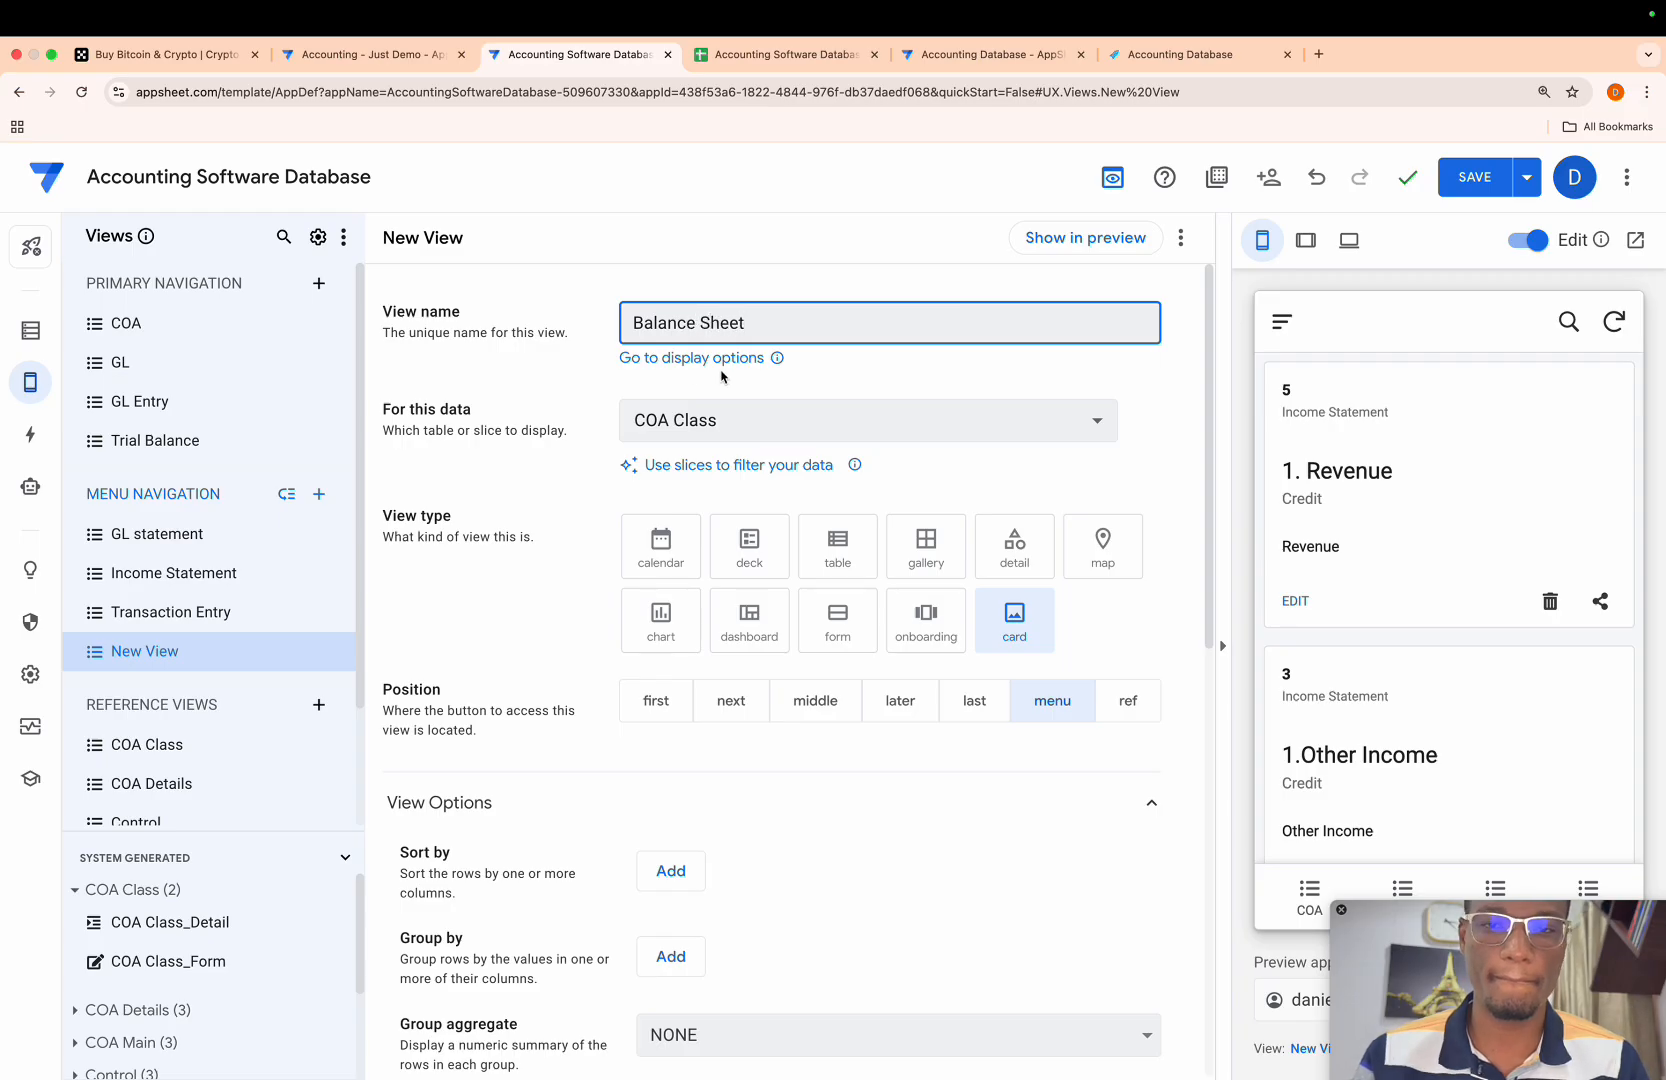
pyautogui.click(895, 386)
pyautogui.click(1052, 420)
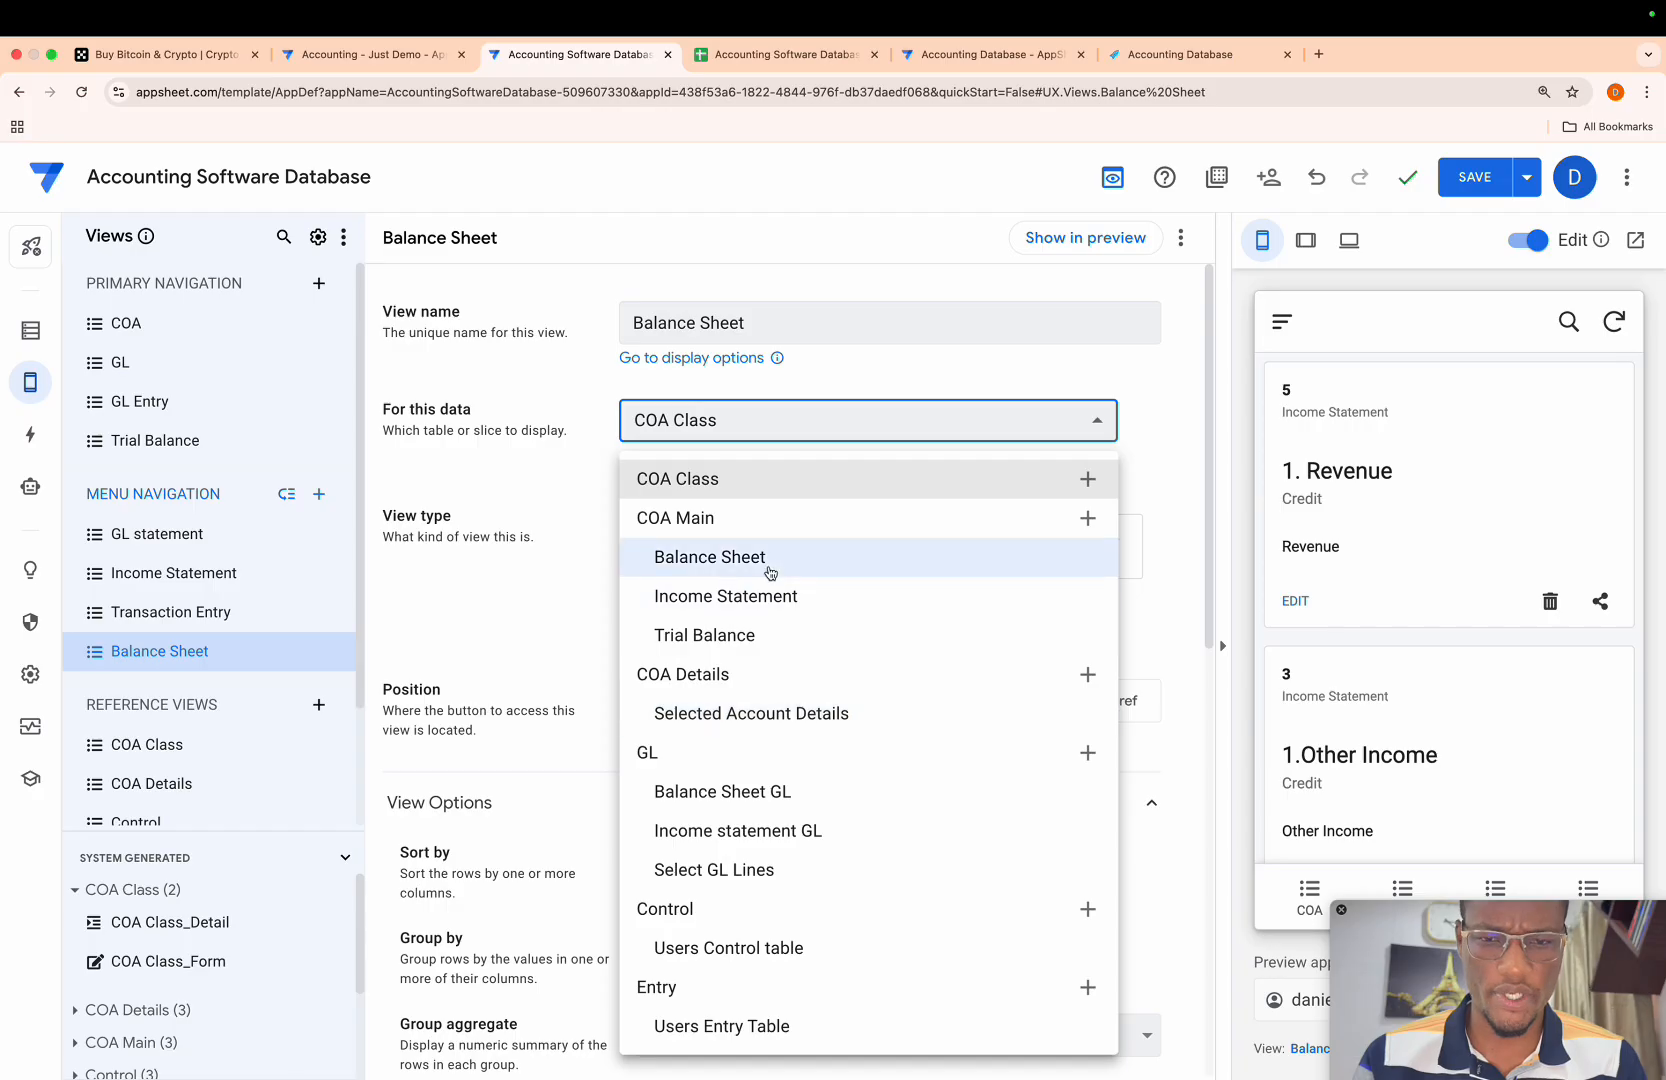
pyautogui.click(710, 557)
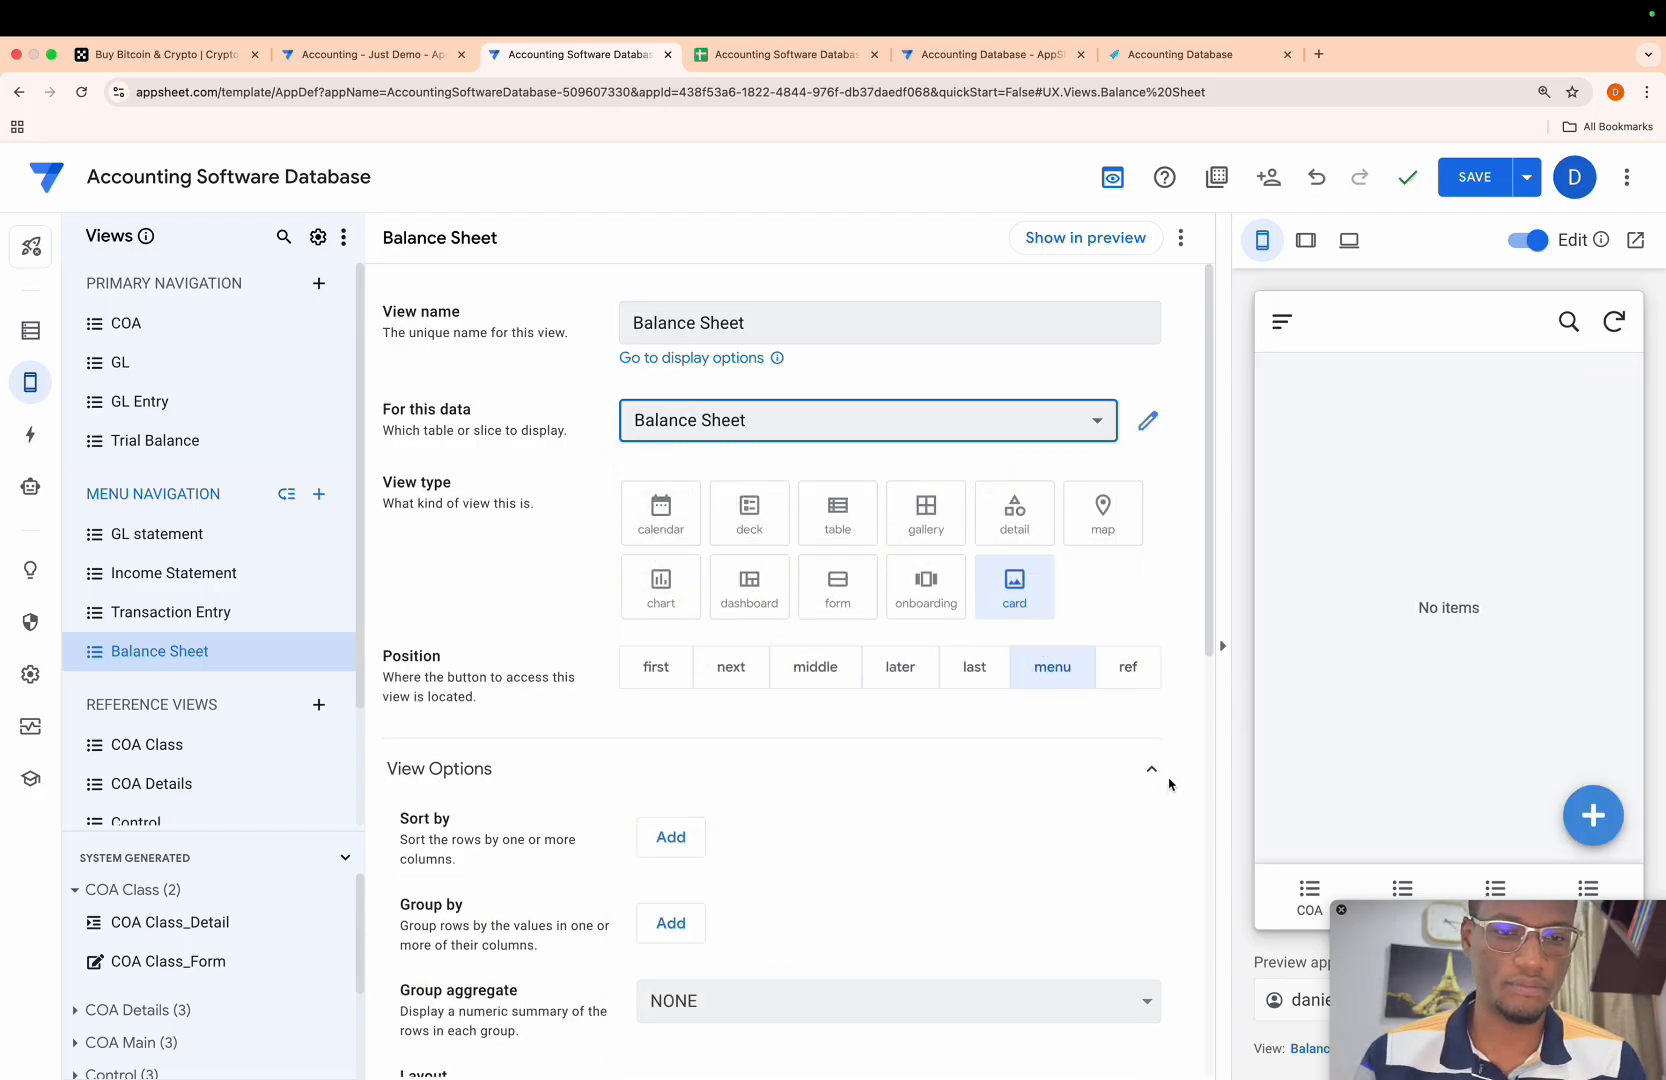
pyautogui.click(1475, 177)
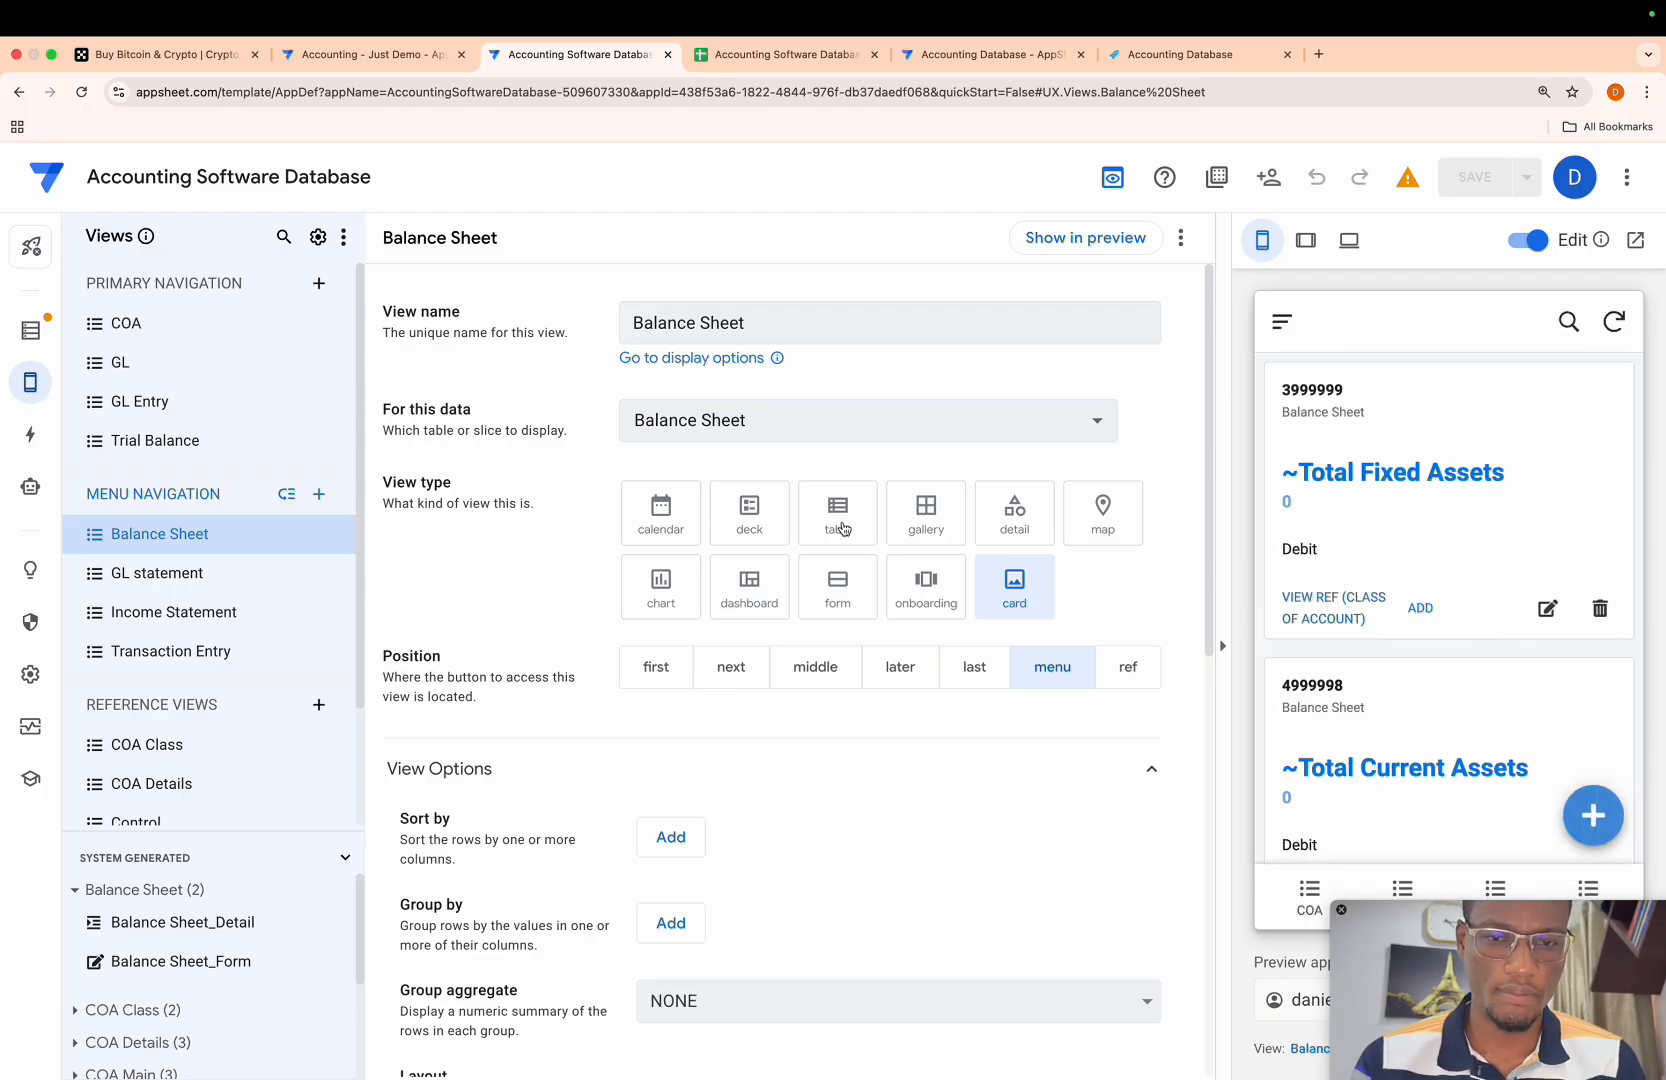
# - Set the Balance Sheet view's type to table and save the app
pyautogui.click(840, 527)
pyautogui.hscroll(10, 1424, 562)
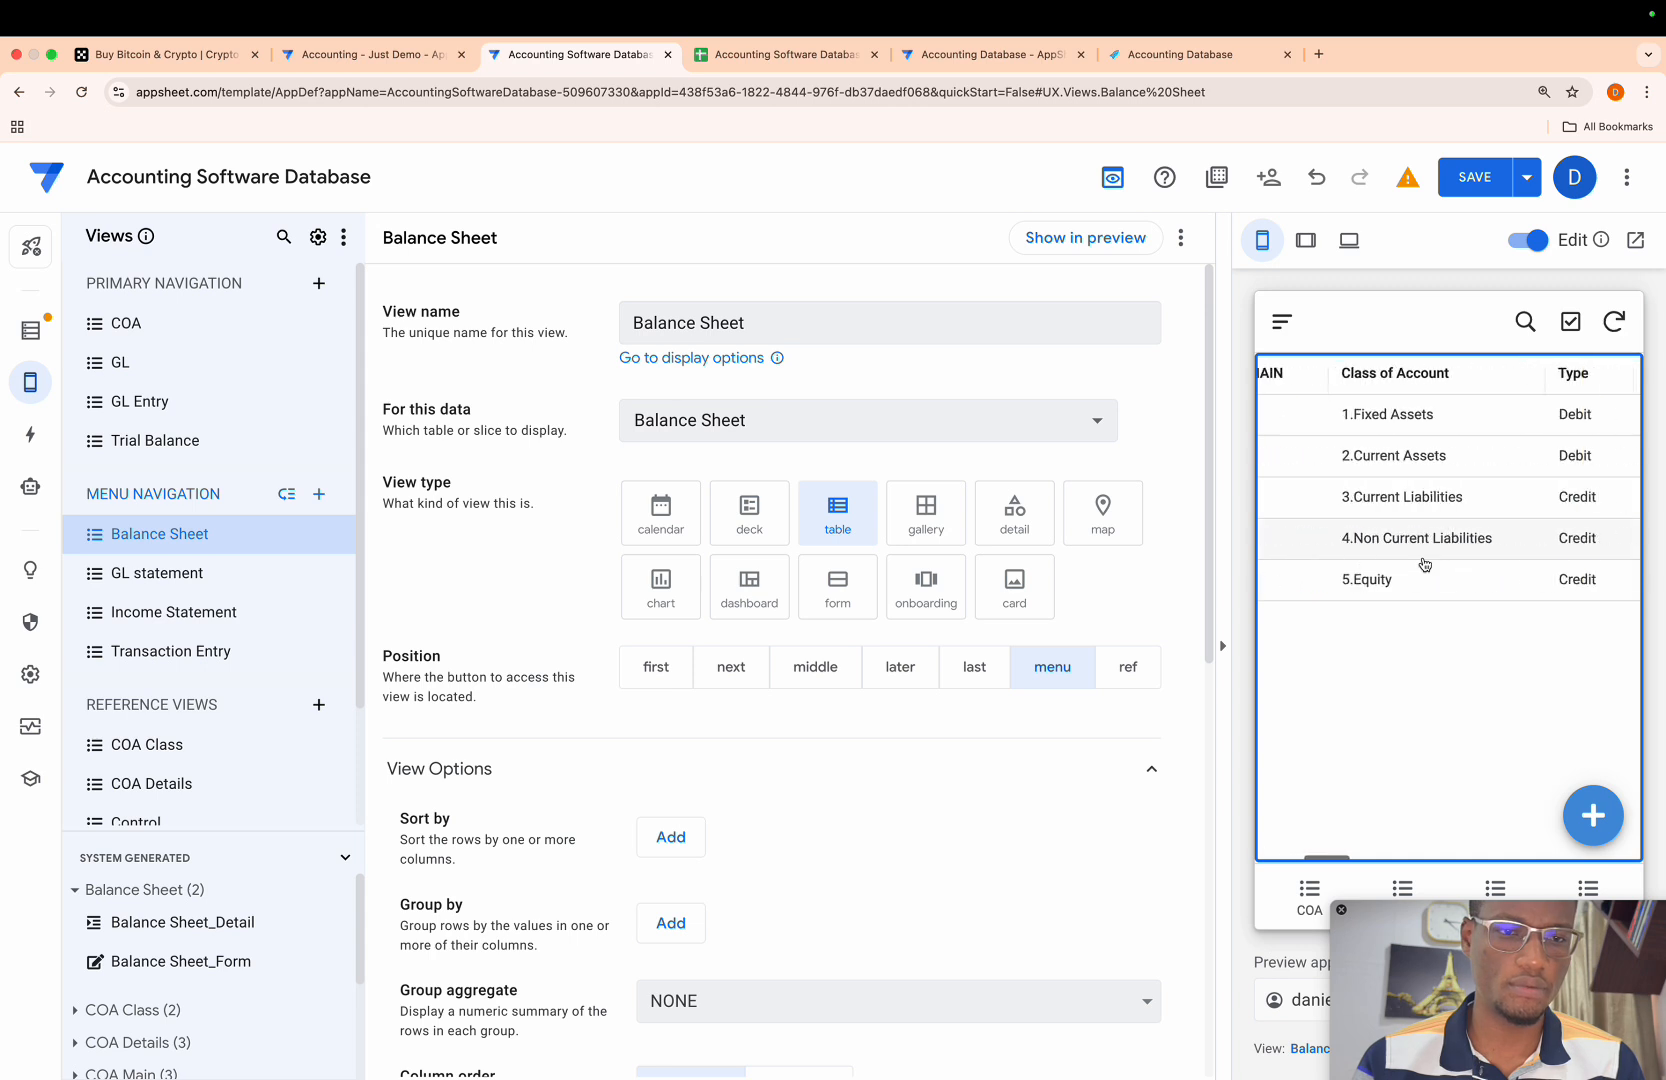
pyautogui.hscroll(10, 1424, 562)
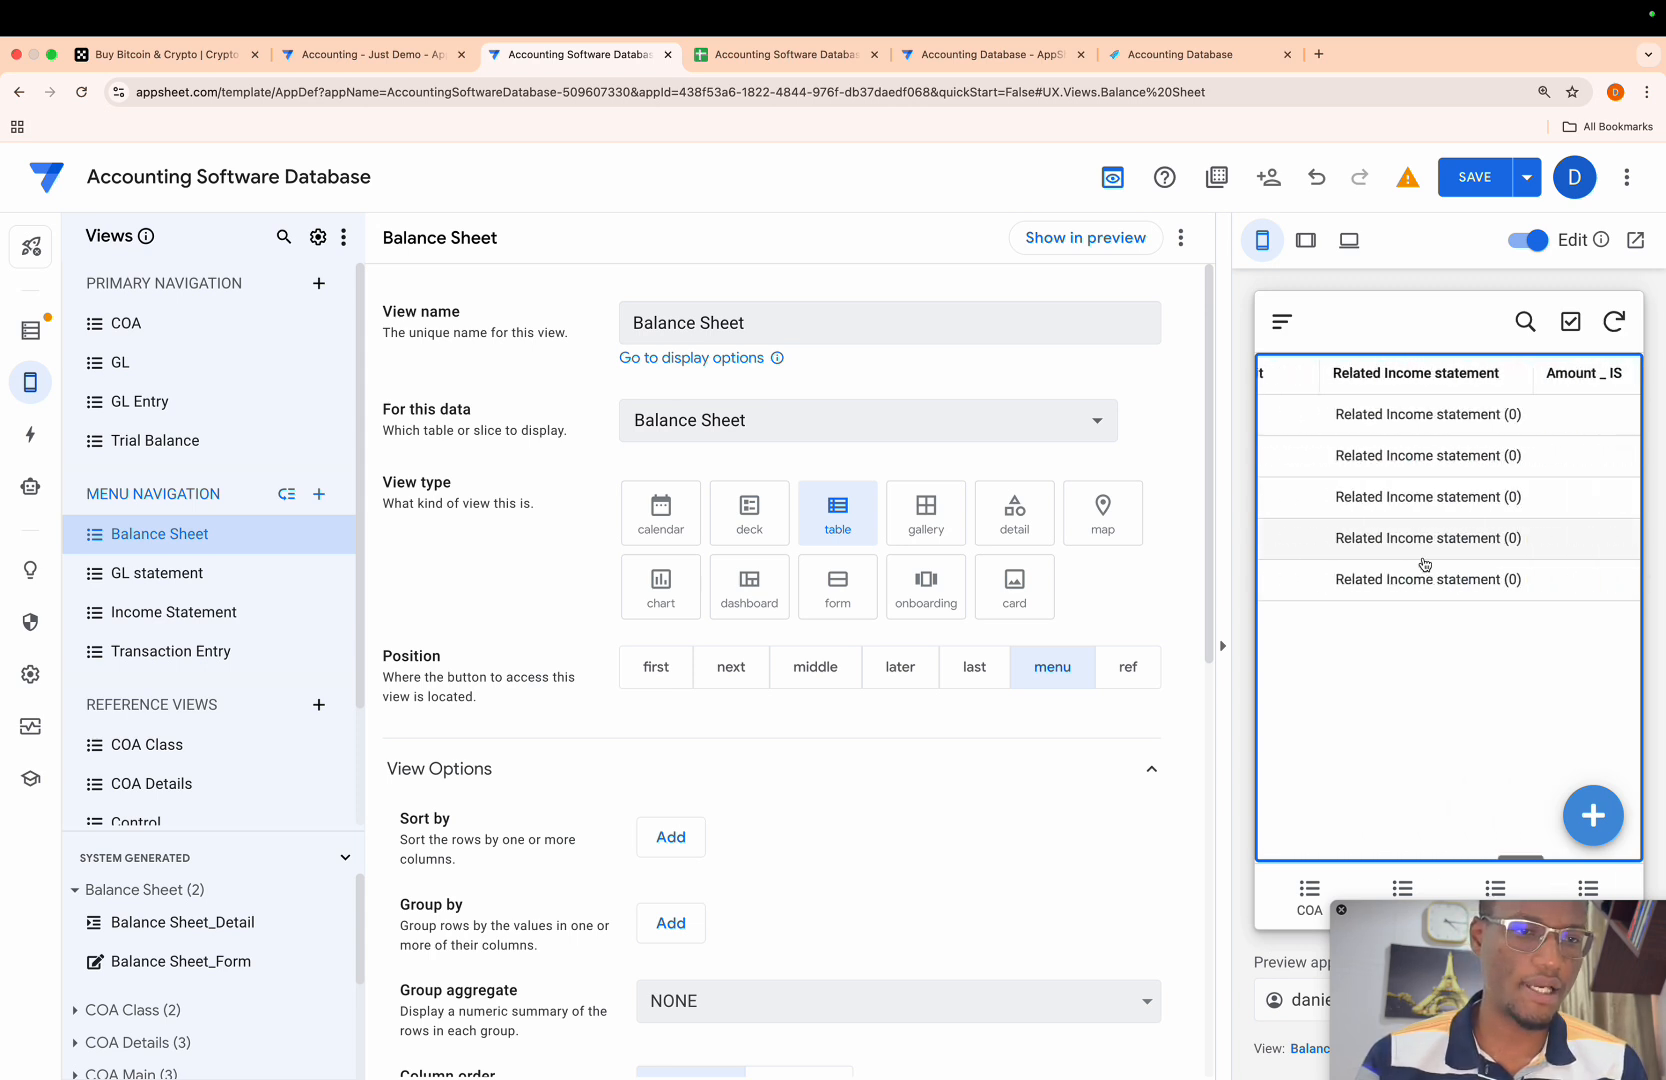
pyautogui.hscroll(-20, 1424, 563)
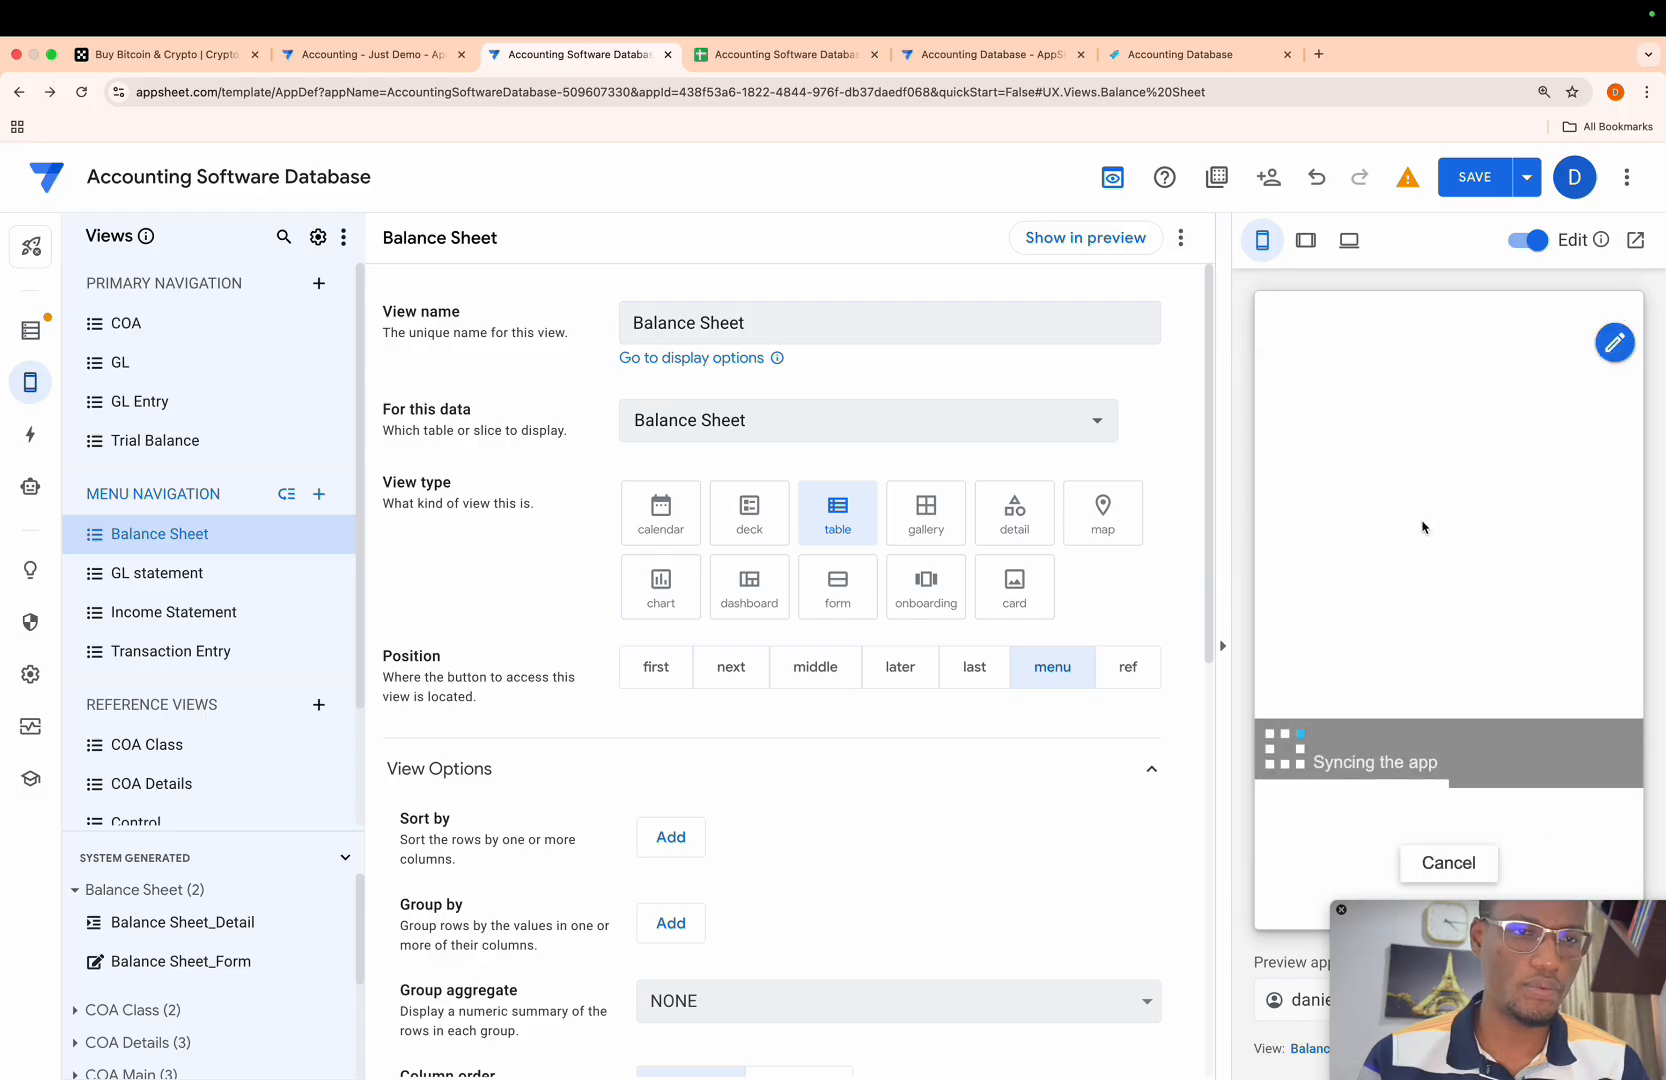
pyautogui.click(1462, 192)
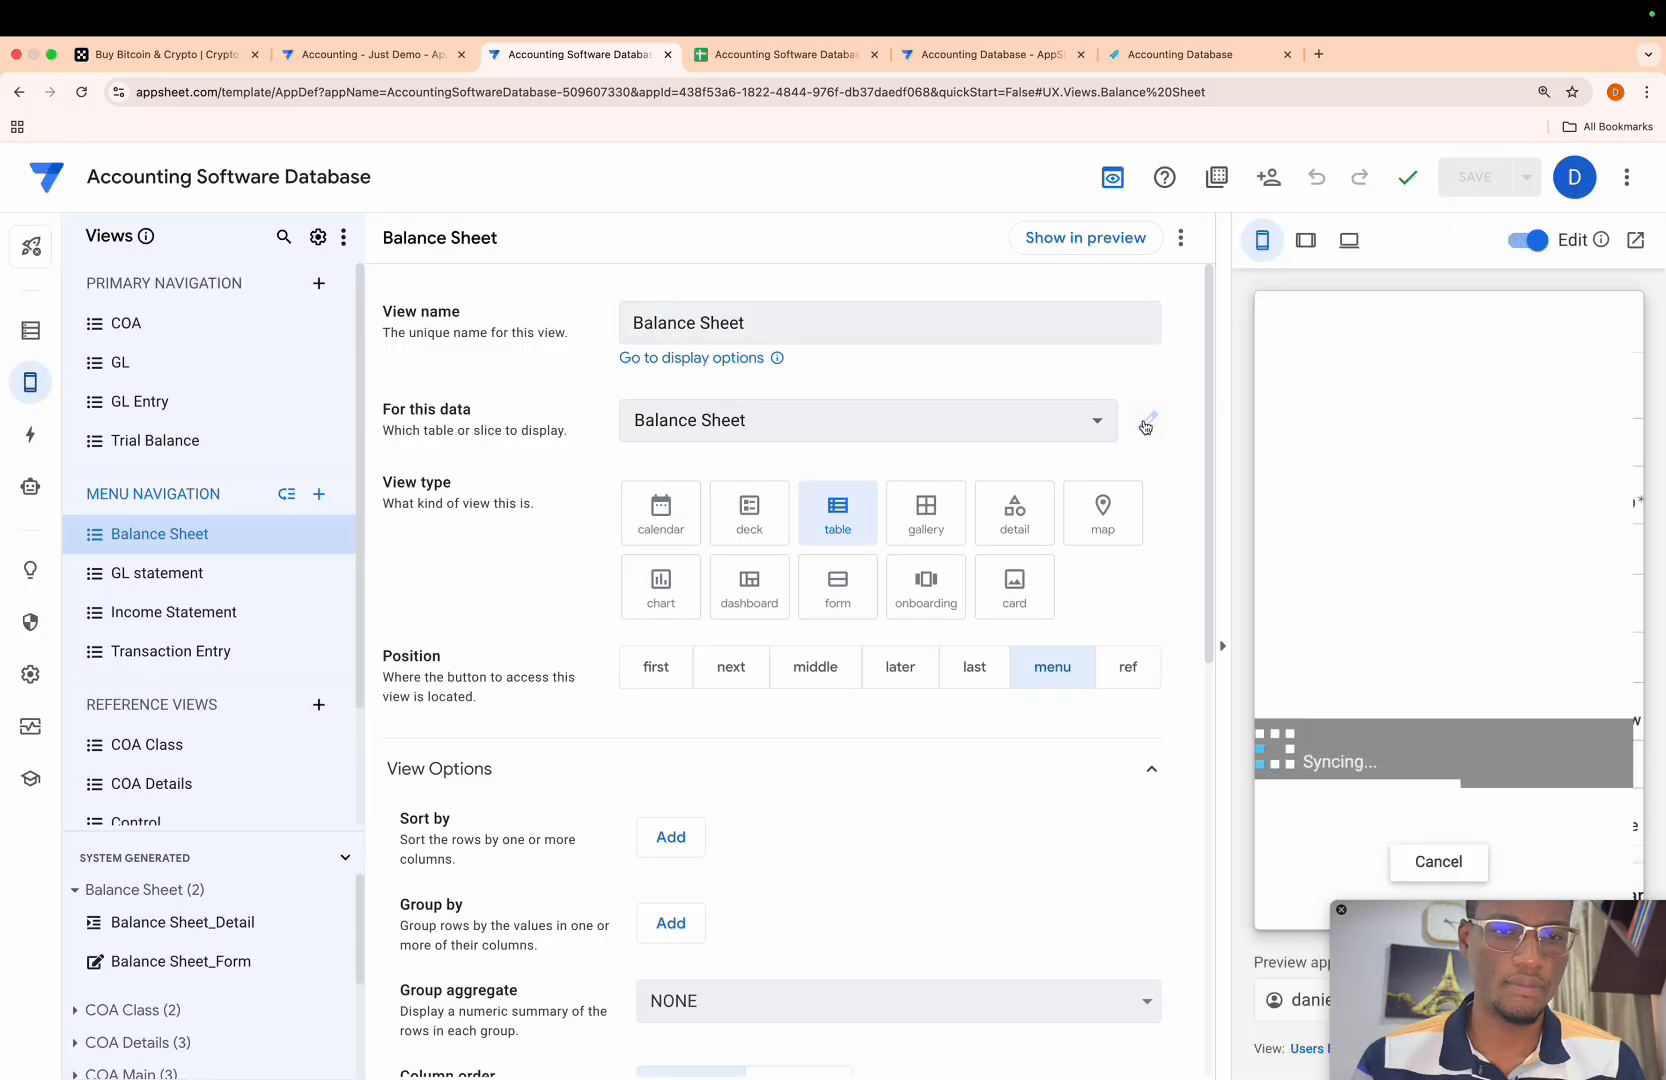
# - Change [Amount _ IS] to [Amount _ BS] in the Balance Sheet slice's row filter condition and save the expression
pyautogui.click(1145, 420)
pyautogui.click(1017, 452)
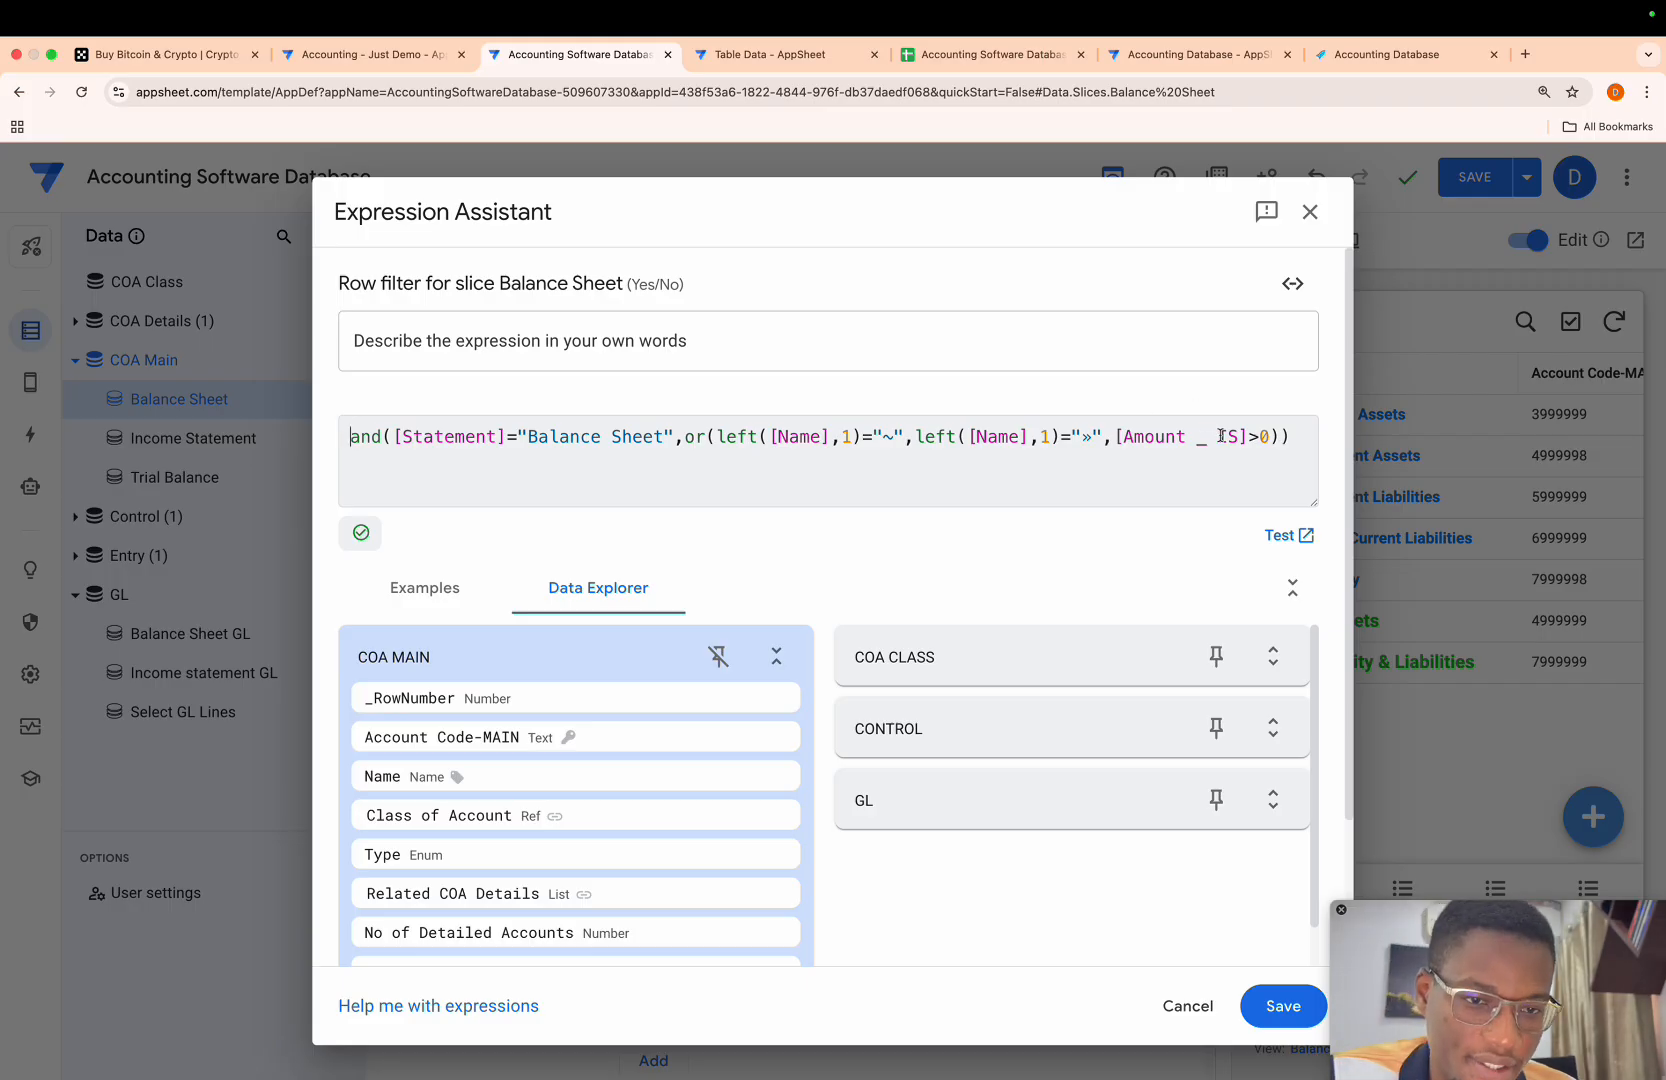
pyautogui.press('BackSpace')
pyautogui.write('B')
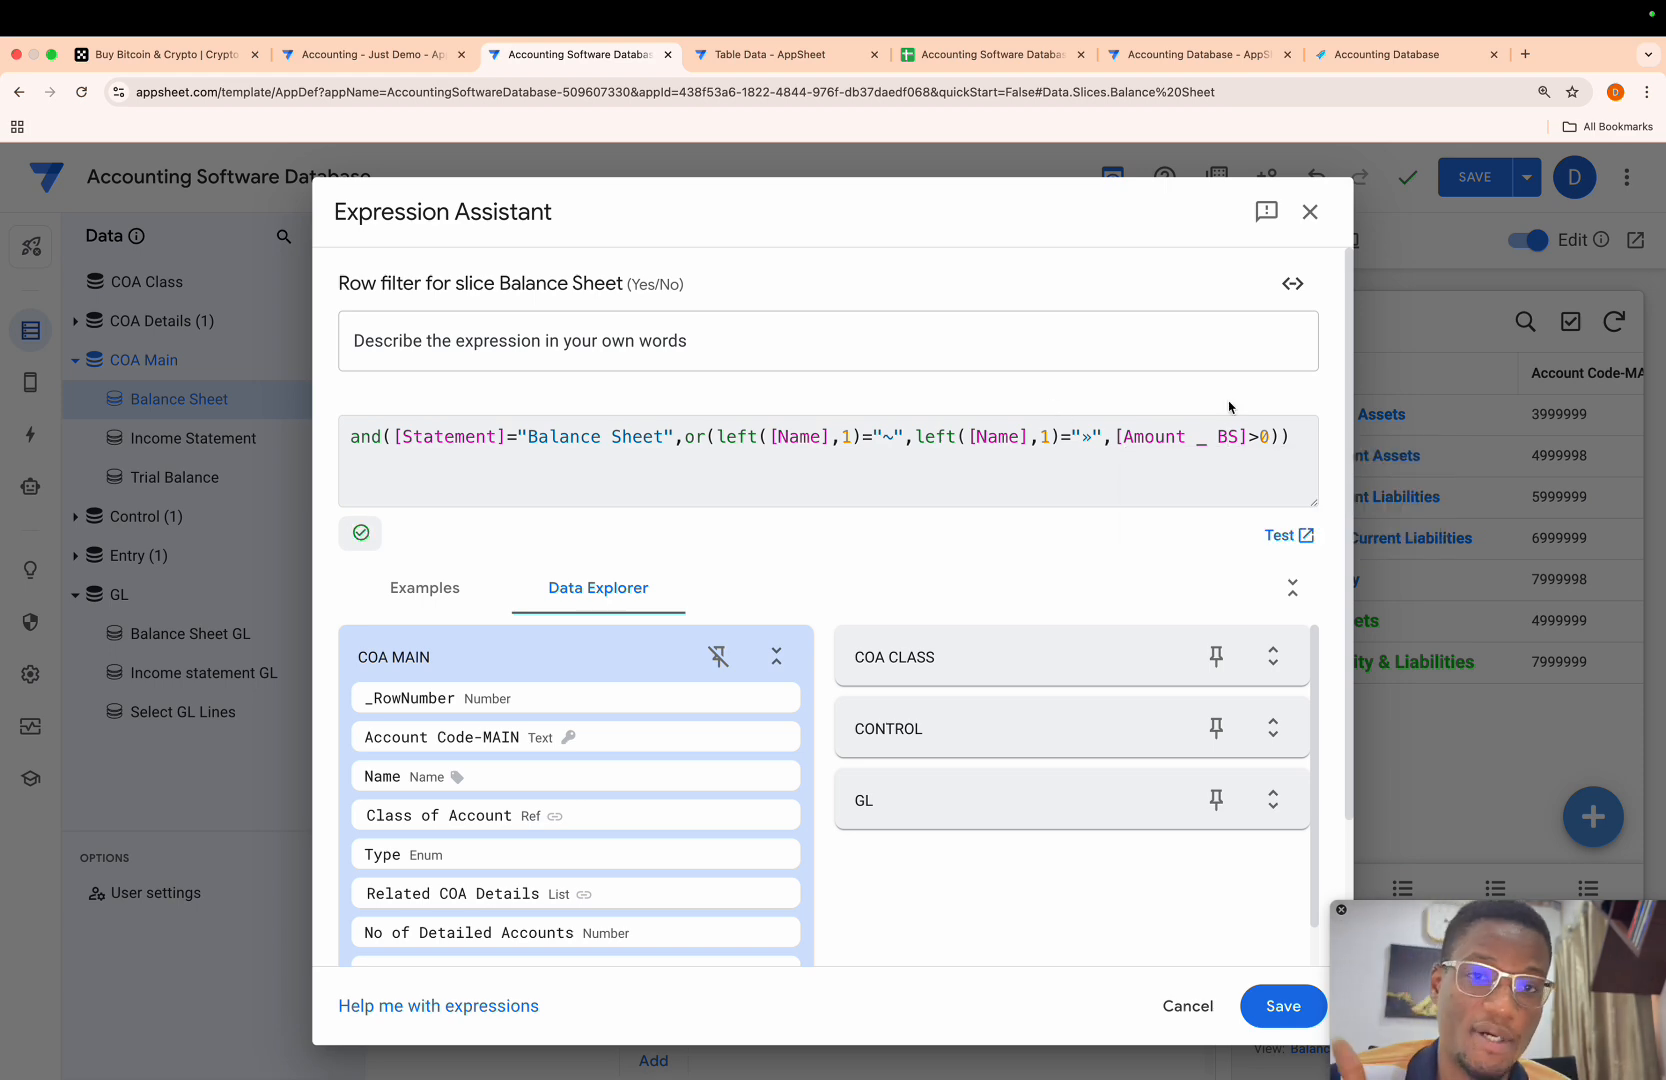
pyautogui.click(1283, 1006)
# - Examine the rows and columns of the Balance Sheet table in the app preview
pyautogui.scroll(-2, 1416, 683)
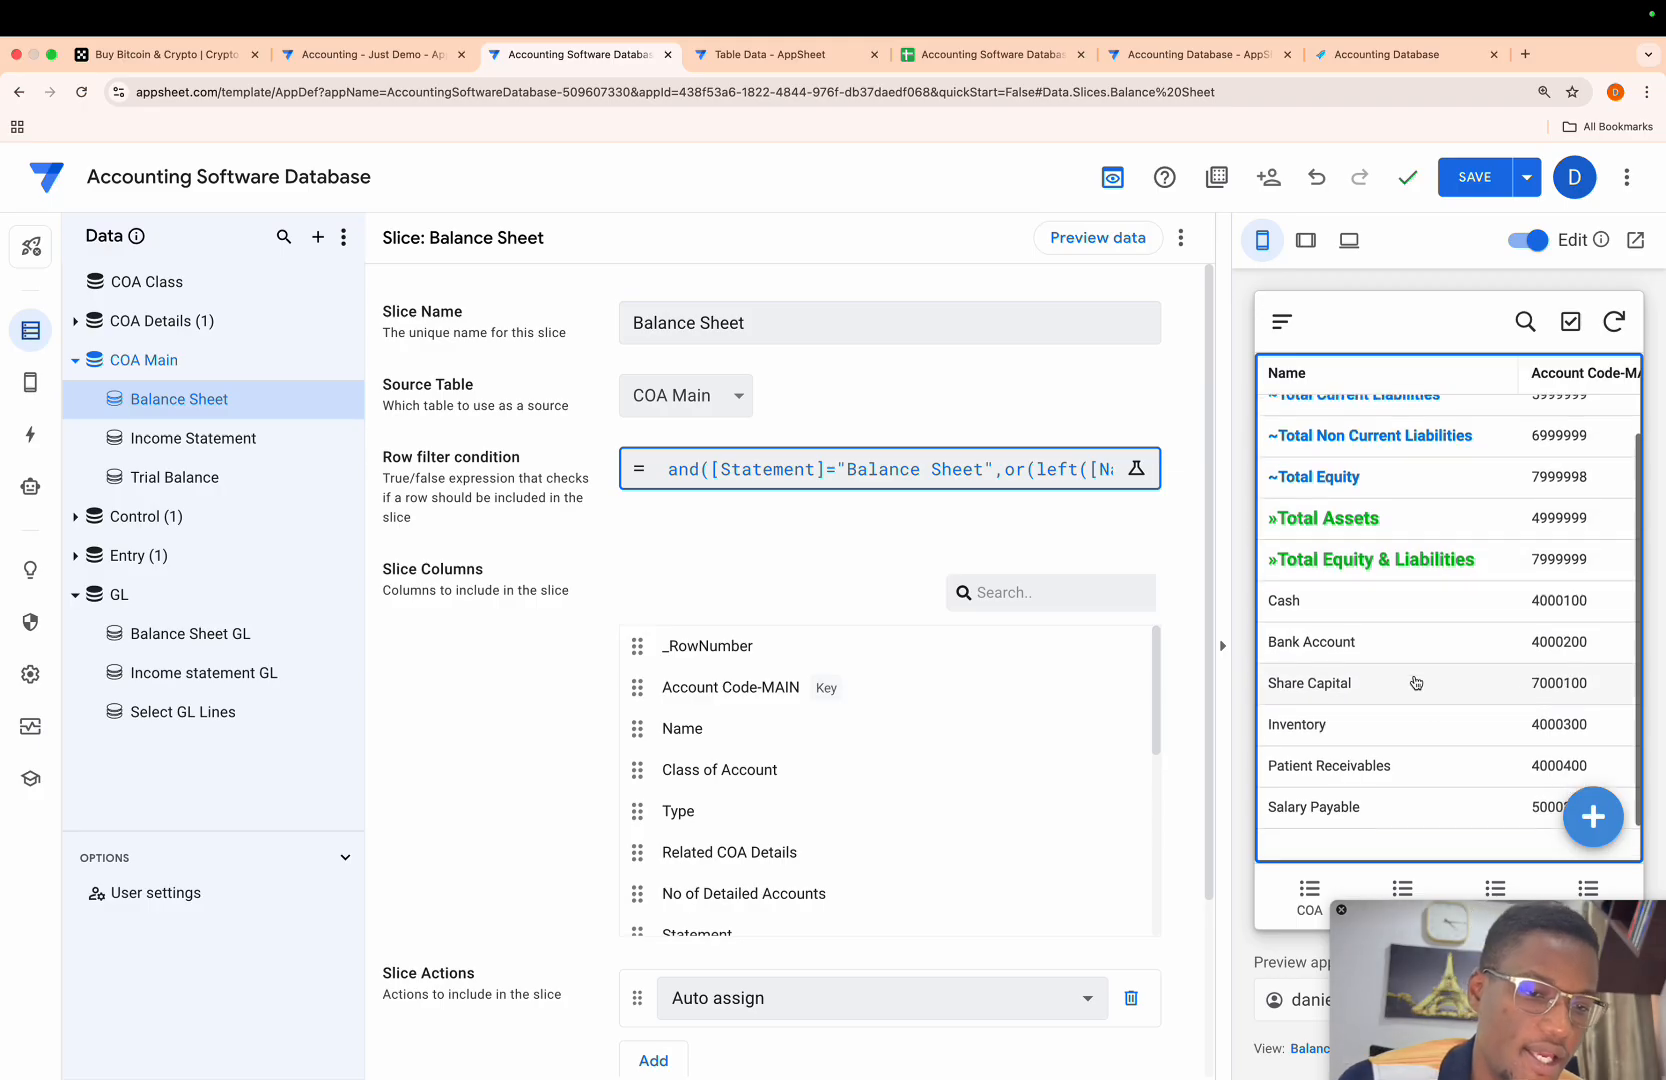
pyautogui.hscroll(5, 1454, 663)
pyautogui.hscroll(-2, 1457, 660)
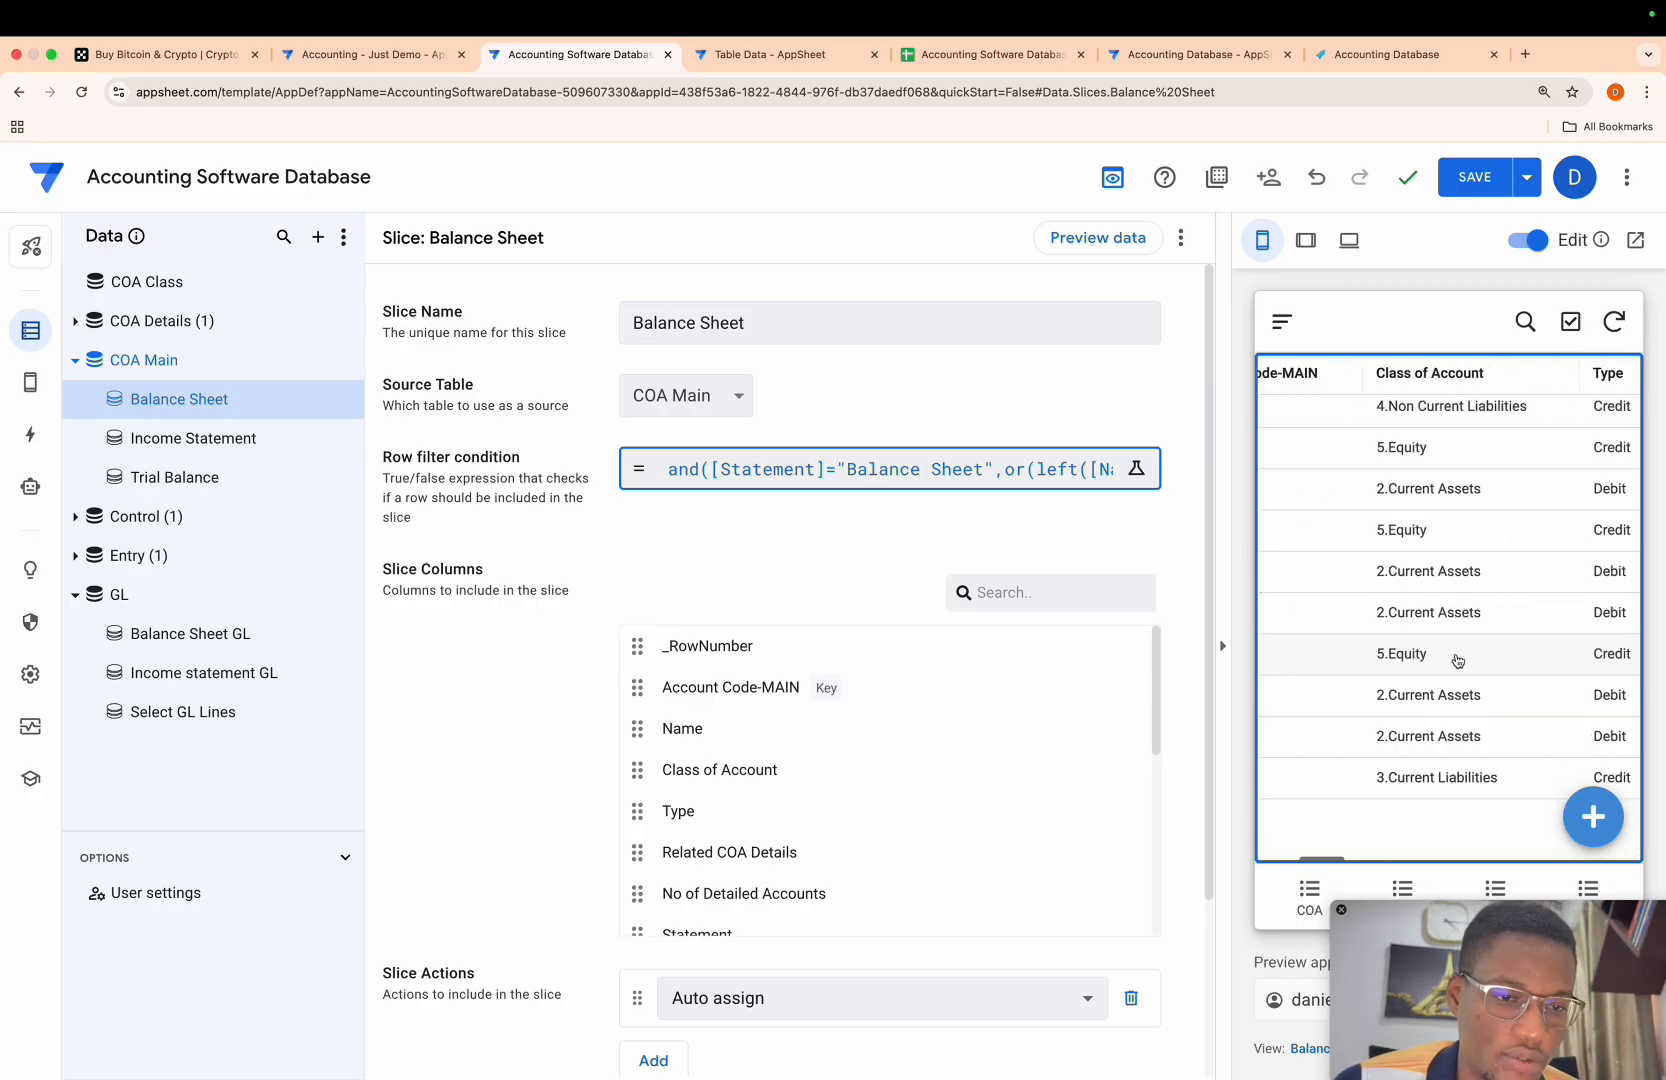
pyautogui.hscroll(-3, 1457, 660)
pyautogui.hscroll(5, 1457, 660)
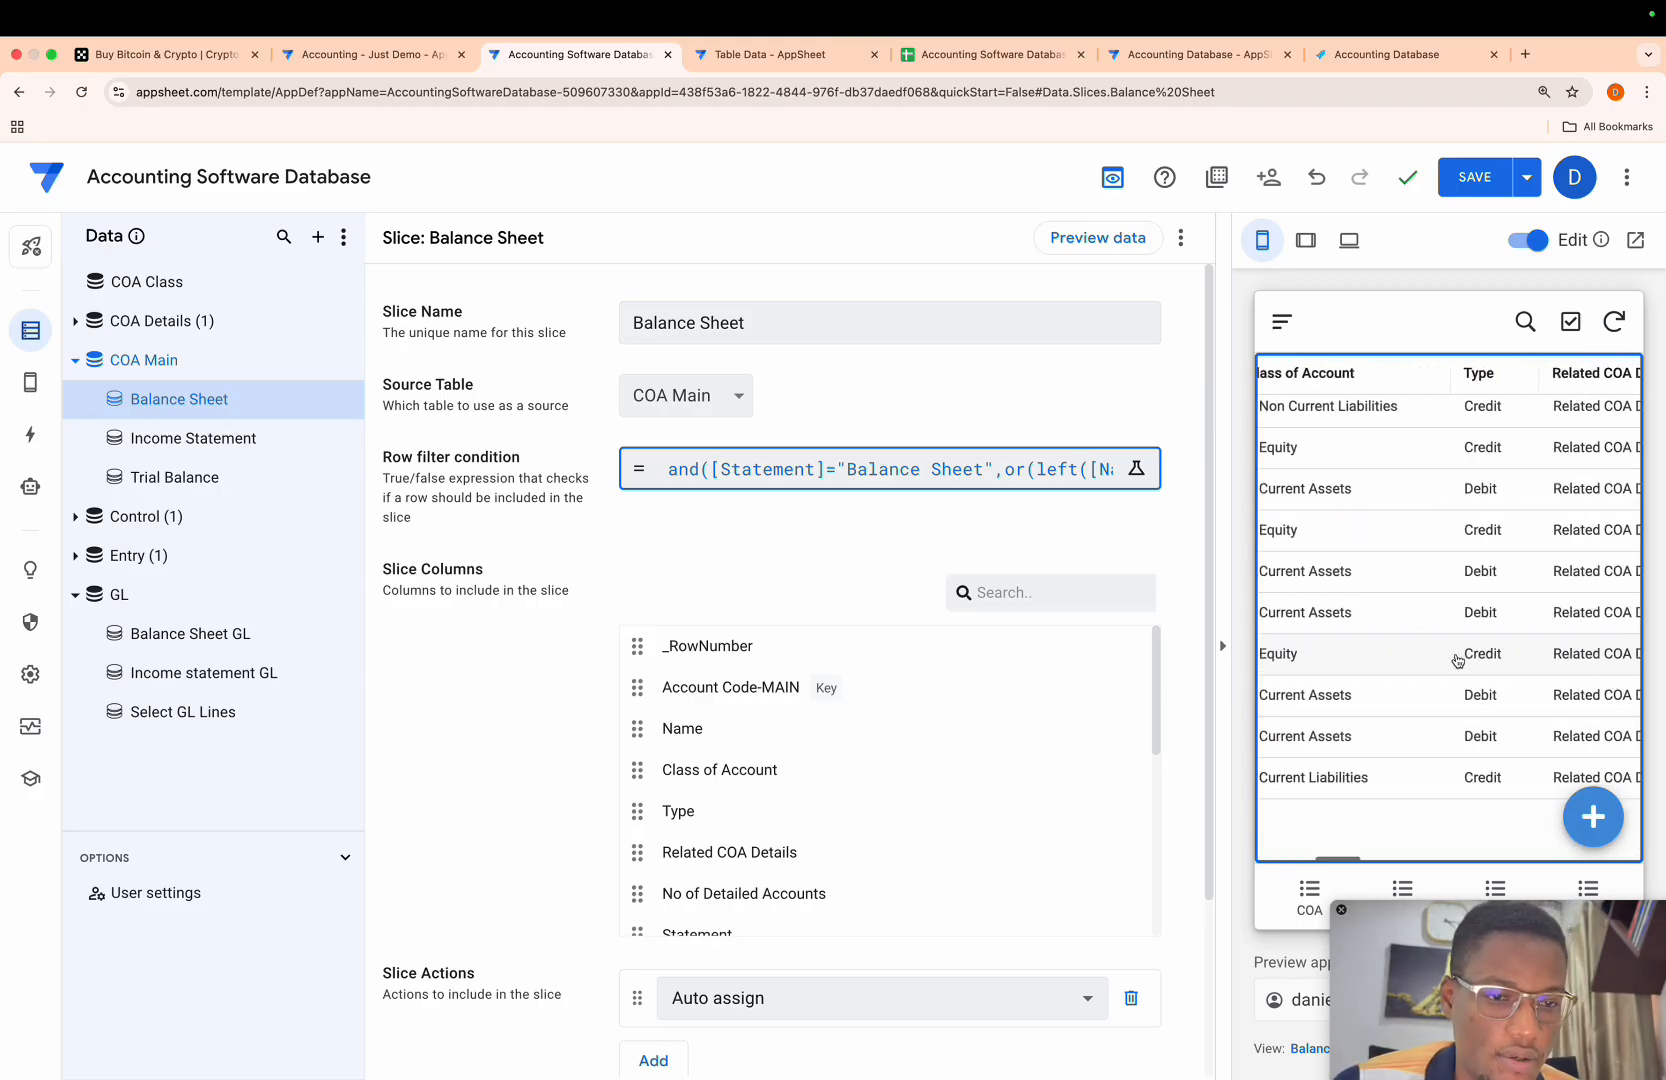
pyautogui.hscroll(10, 1457, 660)
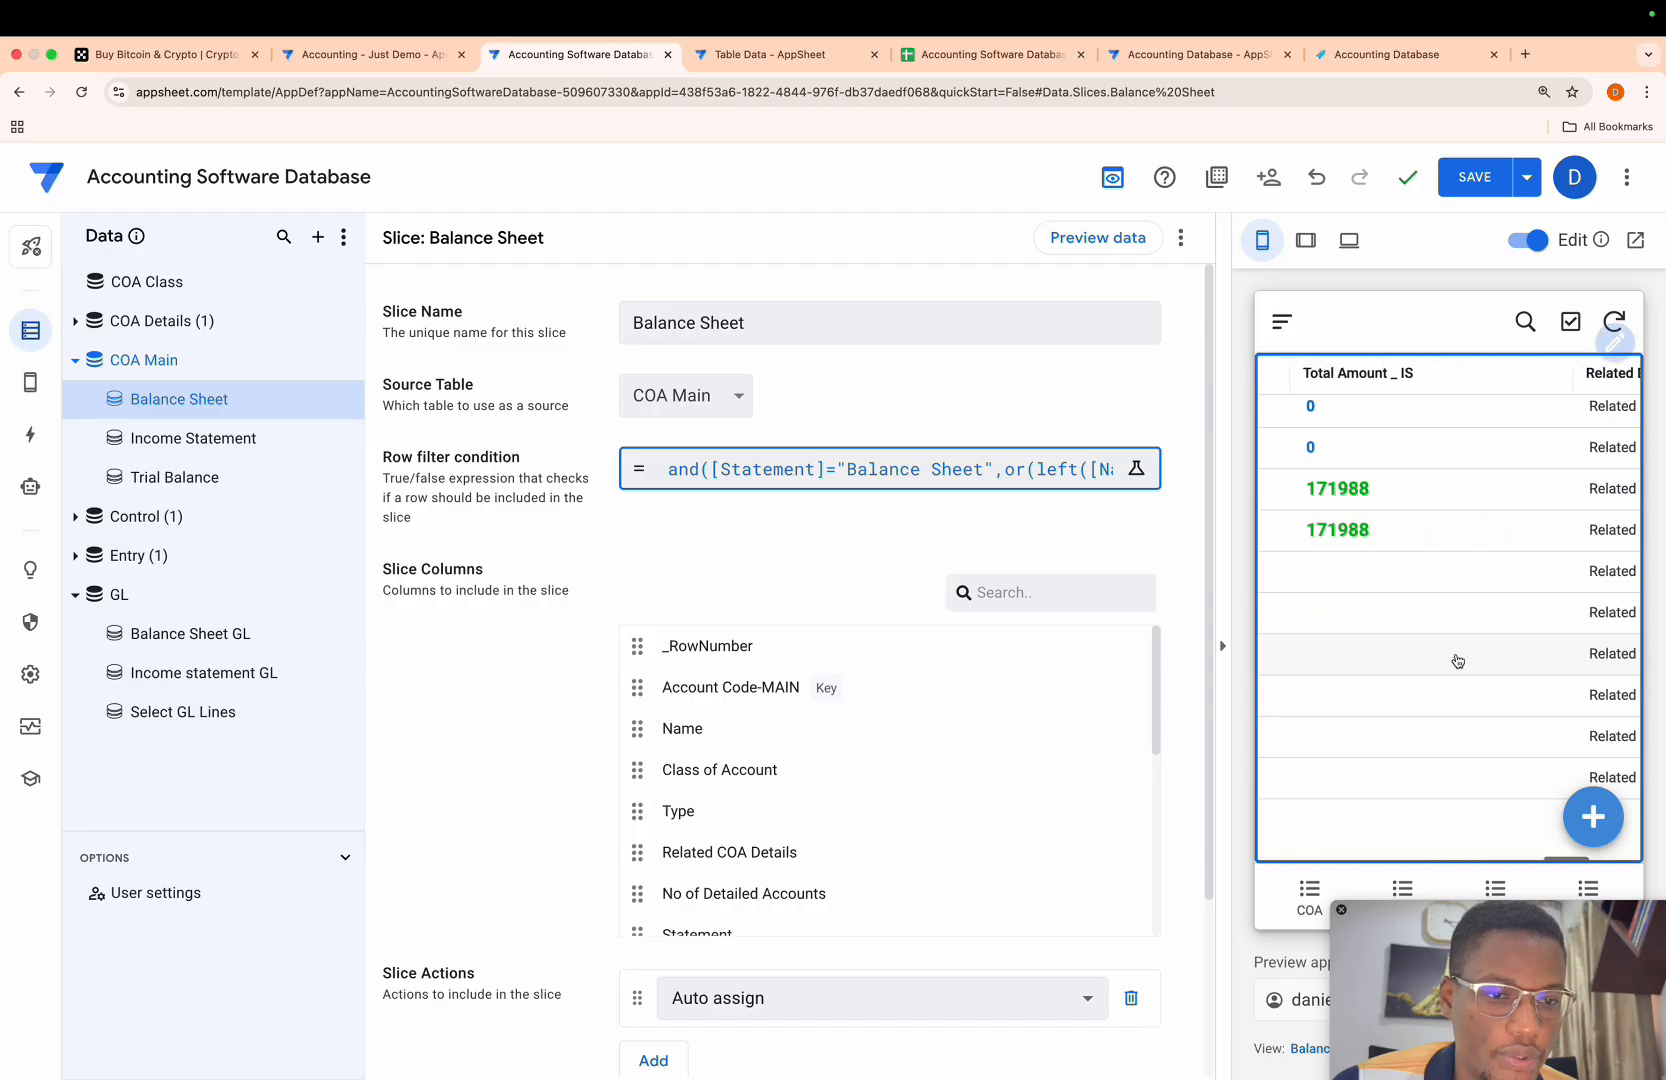
pyautogui.hscroll(-15, 1457, 660)
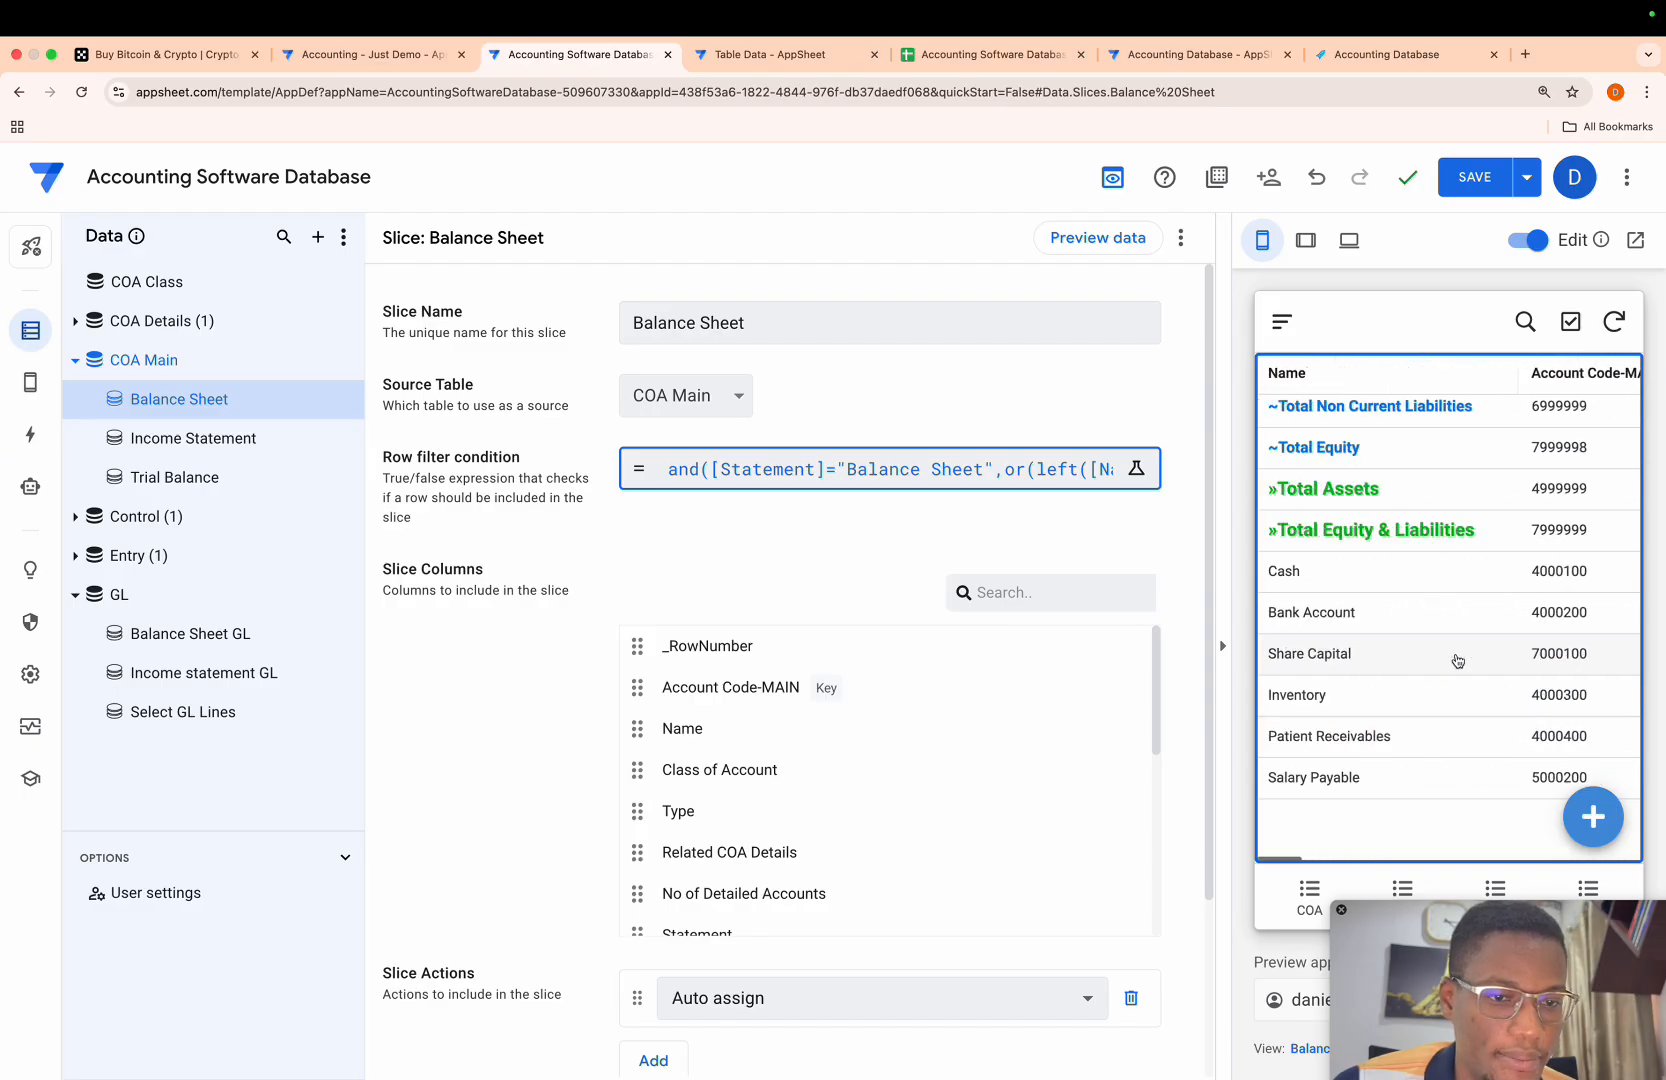
# - Return to the Balance Sheet view's settings and set its column order to Manual
pyautogui.click(1295, 1050)
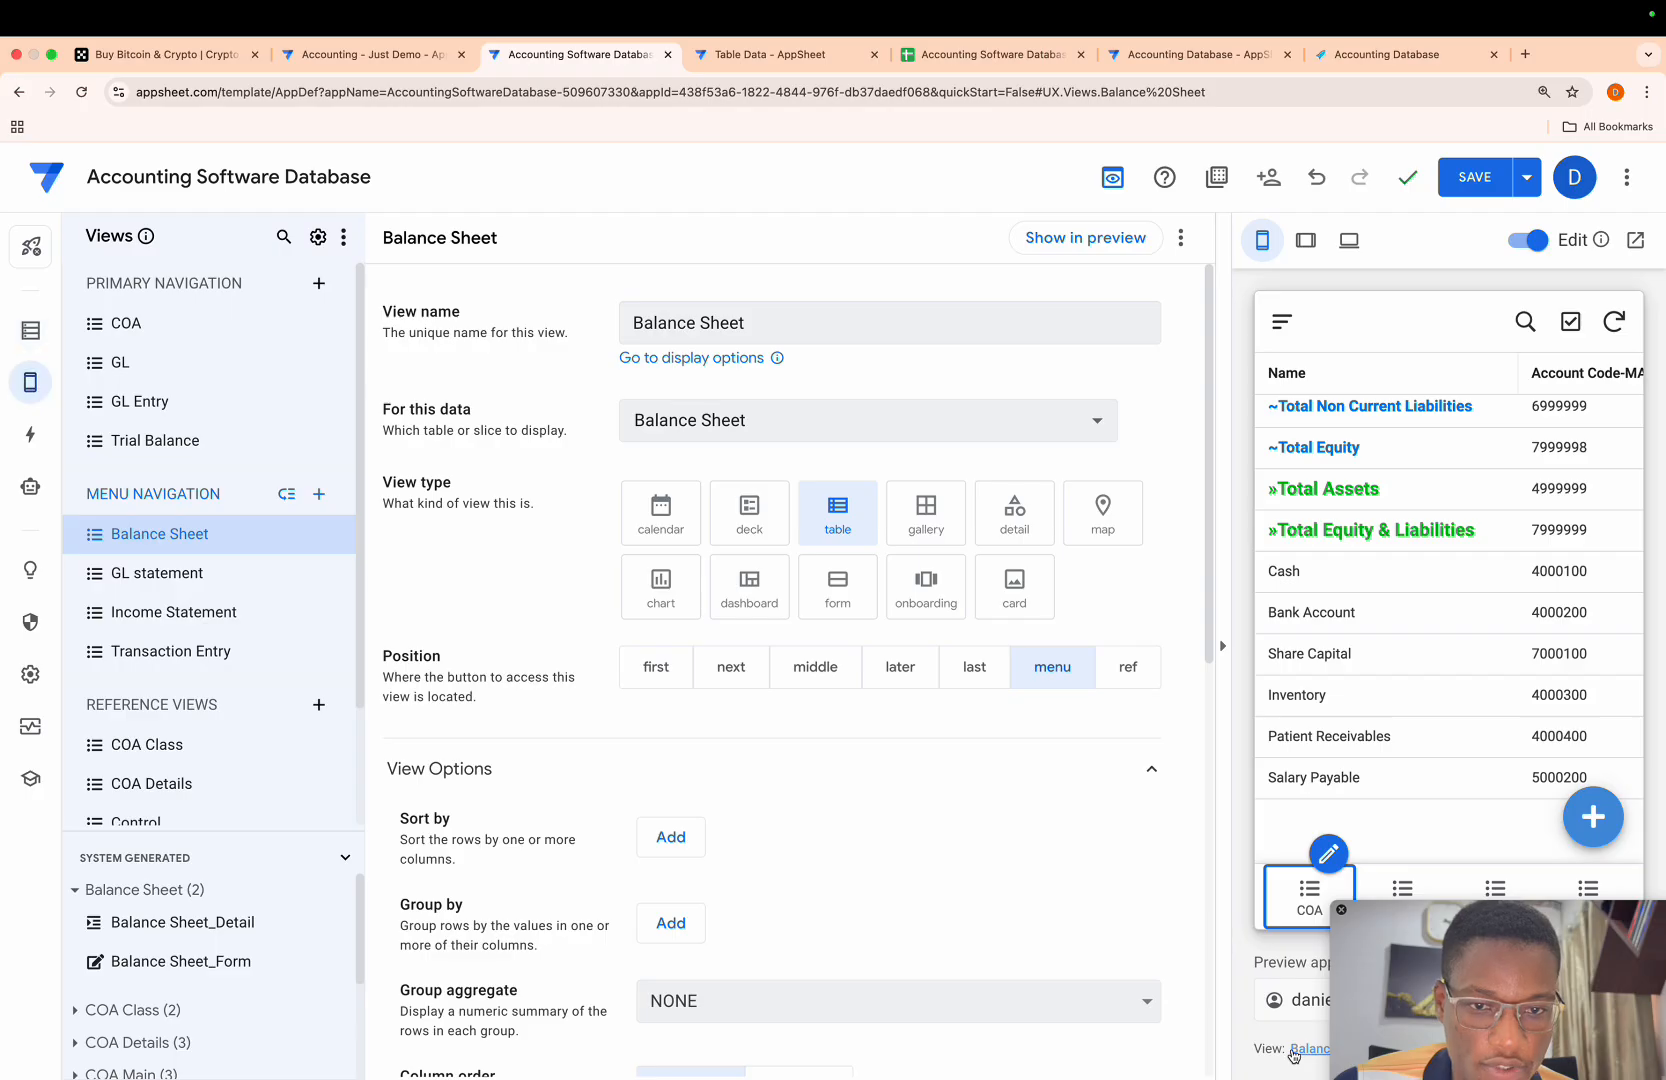
pyautogui.scroll(-8, 874, 893)
pyautogui.scroll(3, 872, 895)
pyautogui.scroll(1, 872, 895)
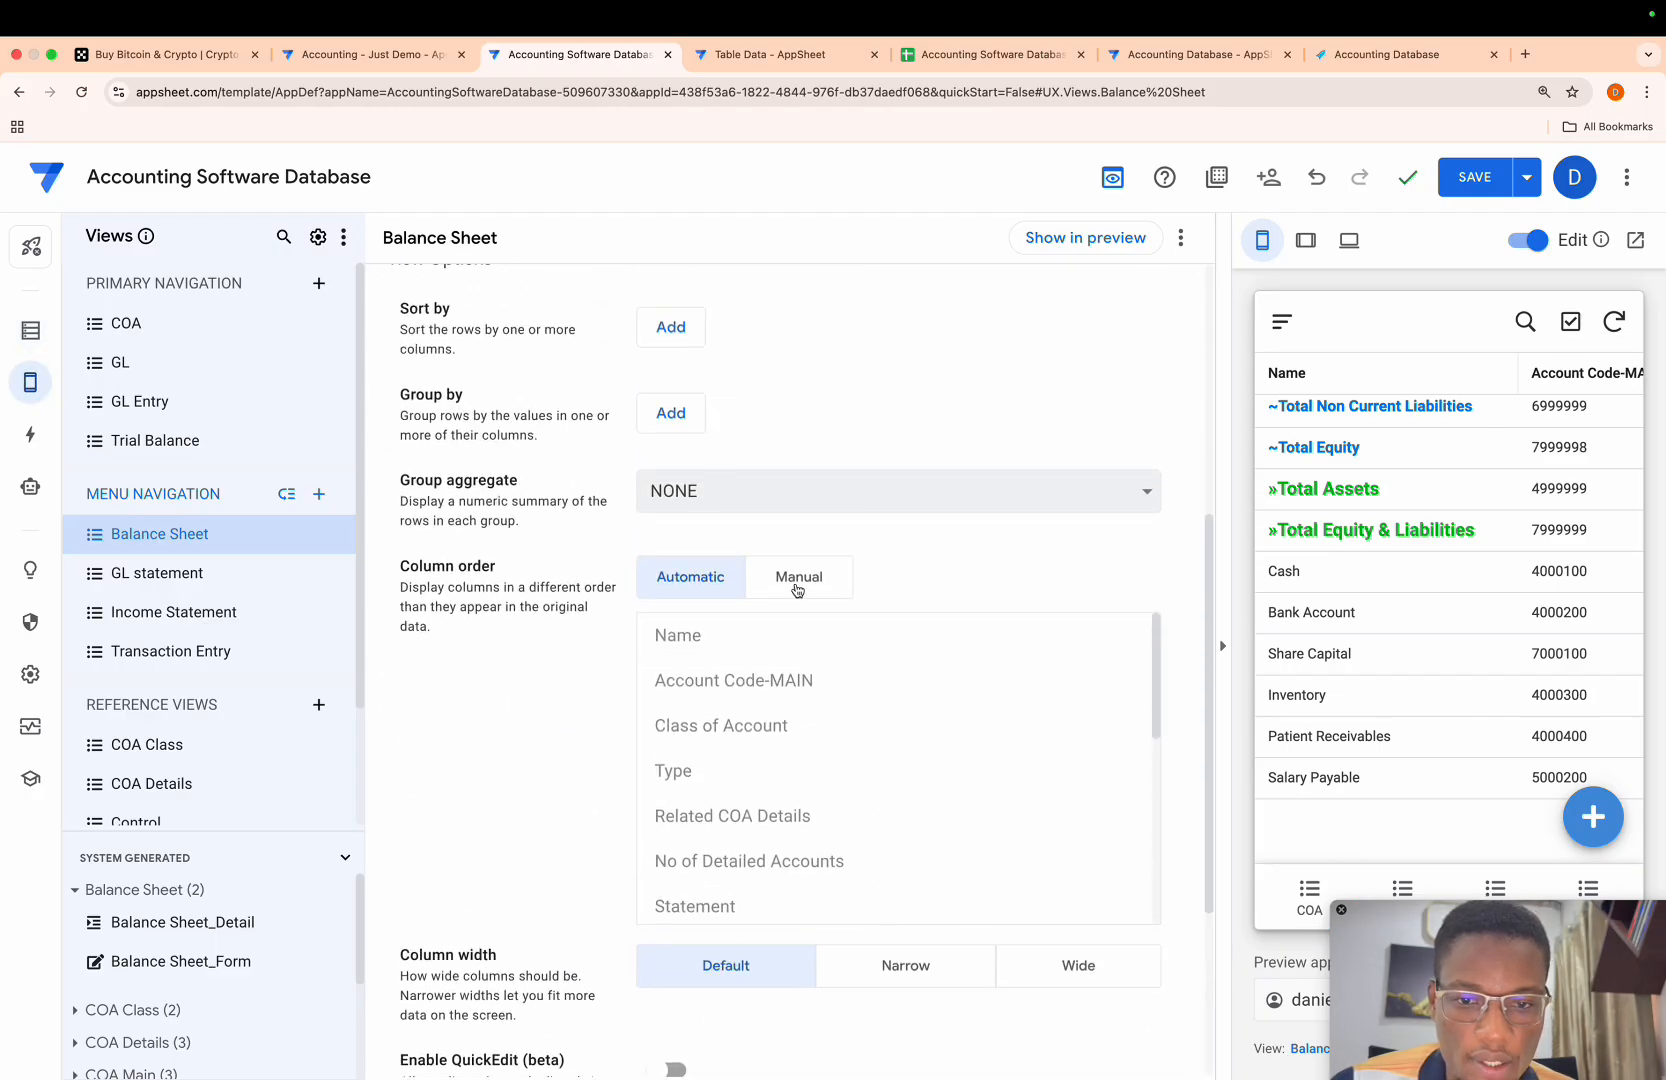
pyautogui.click(799, 576)
pyautogui.scroll(-3, 950, 640)
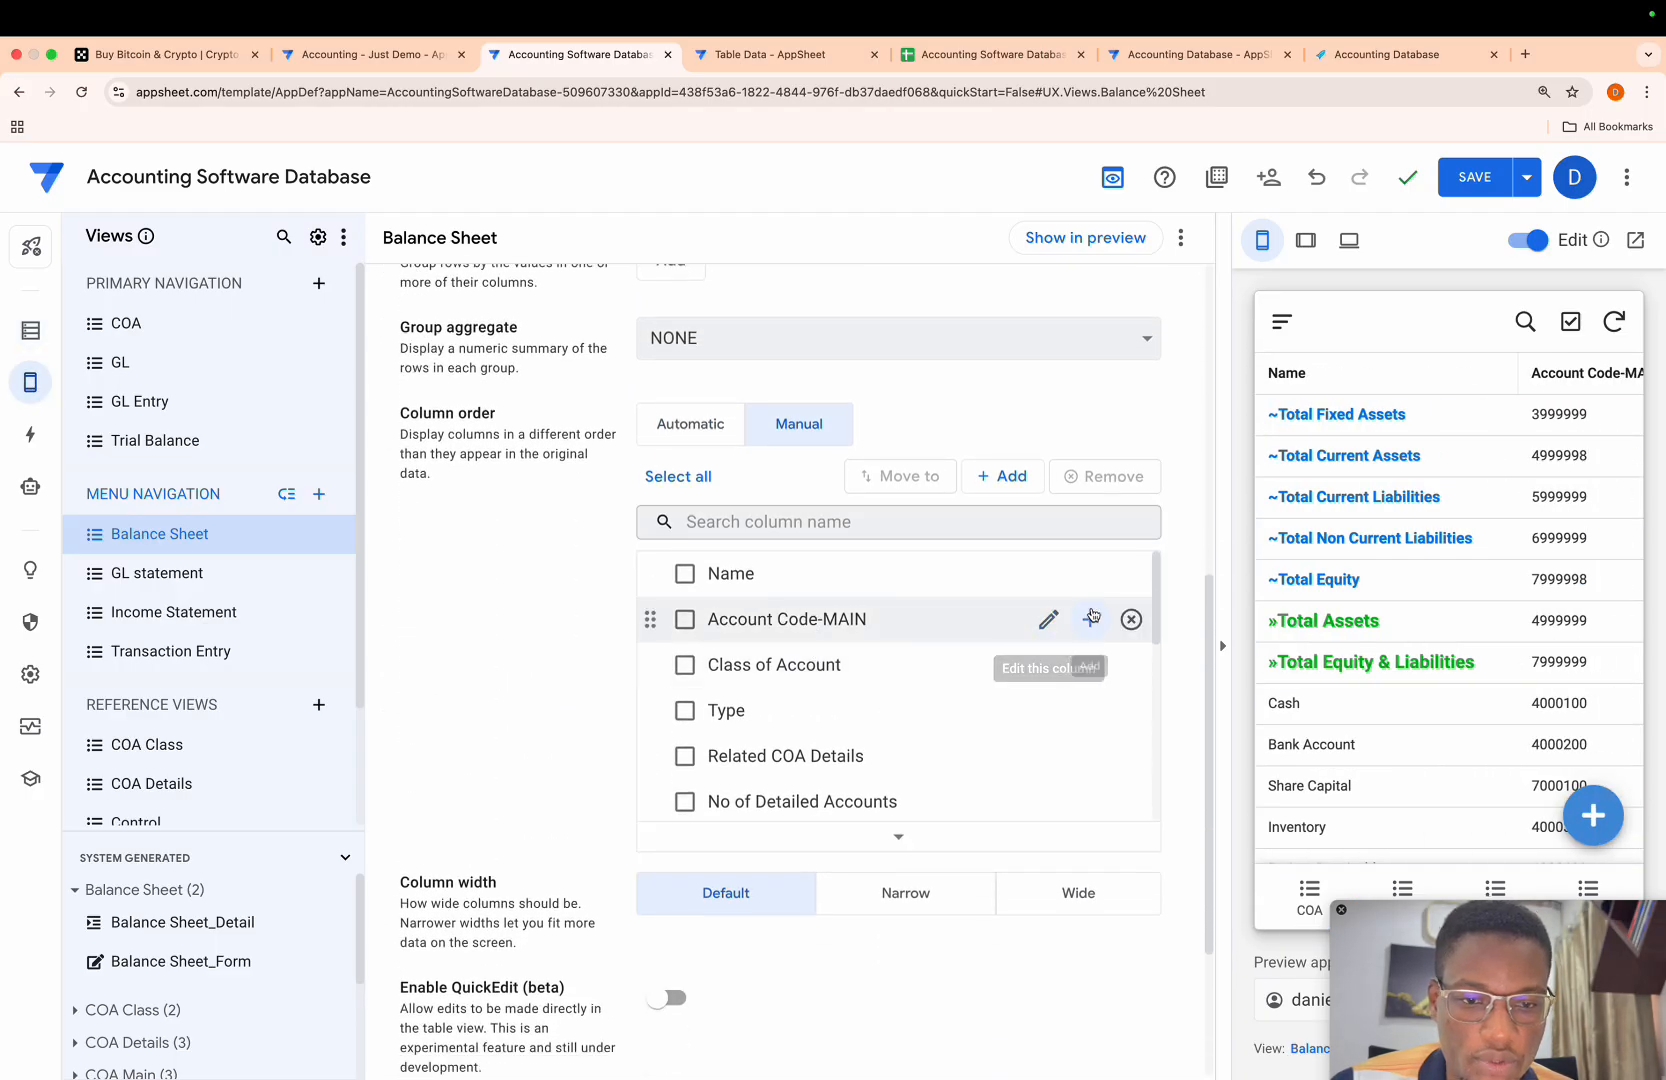
# - Remove every column from the Balance Sheet view's column order except Name and Amount _ BS
pyautogui.click(1130, 619)
pyautogui.click(1128, 620)
pyautogui.click(1126, 621)
pyautogui.doubleClick(1127, 621)
pyautogui.doubleClick(1127, 621)
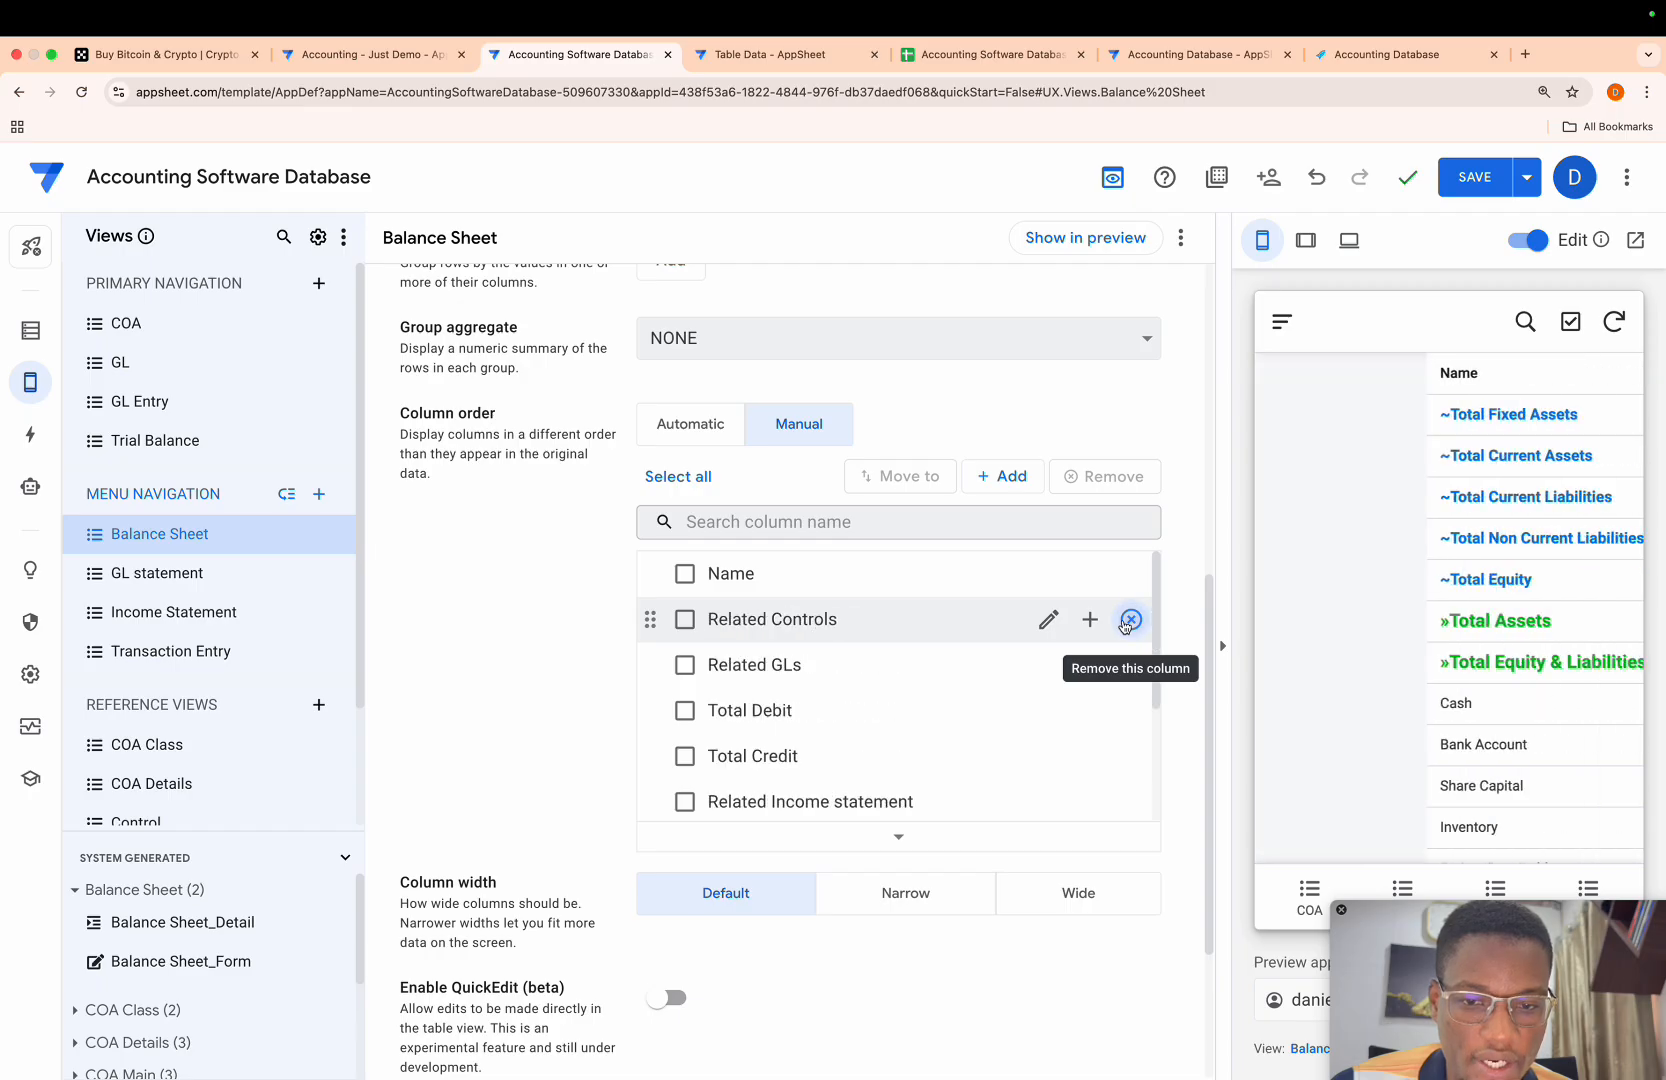
pyautogui.click(1127, 621)
pyautogui.click(1127, 621)
pyautogui.click(1127, 621)
pyautogui.click(1126, 622)
pyautogui.click(1126, 622)
pyautogui.click(1127, 621)
pyautogui.click(1127, 621)
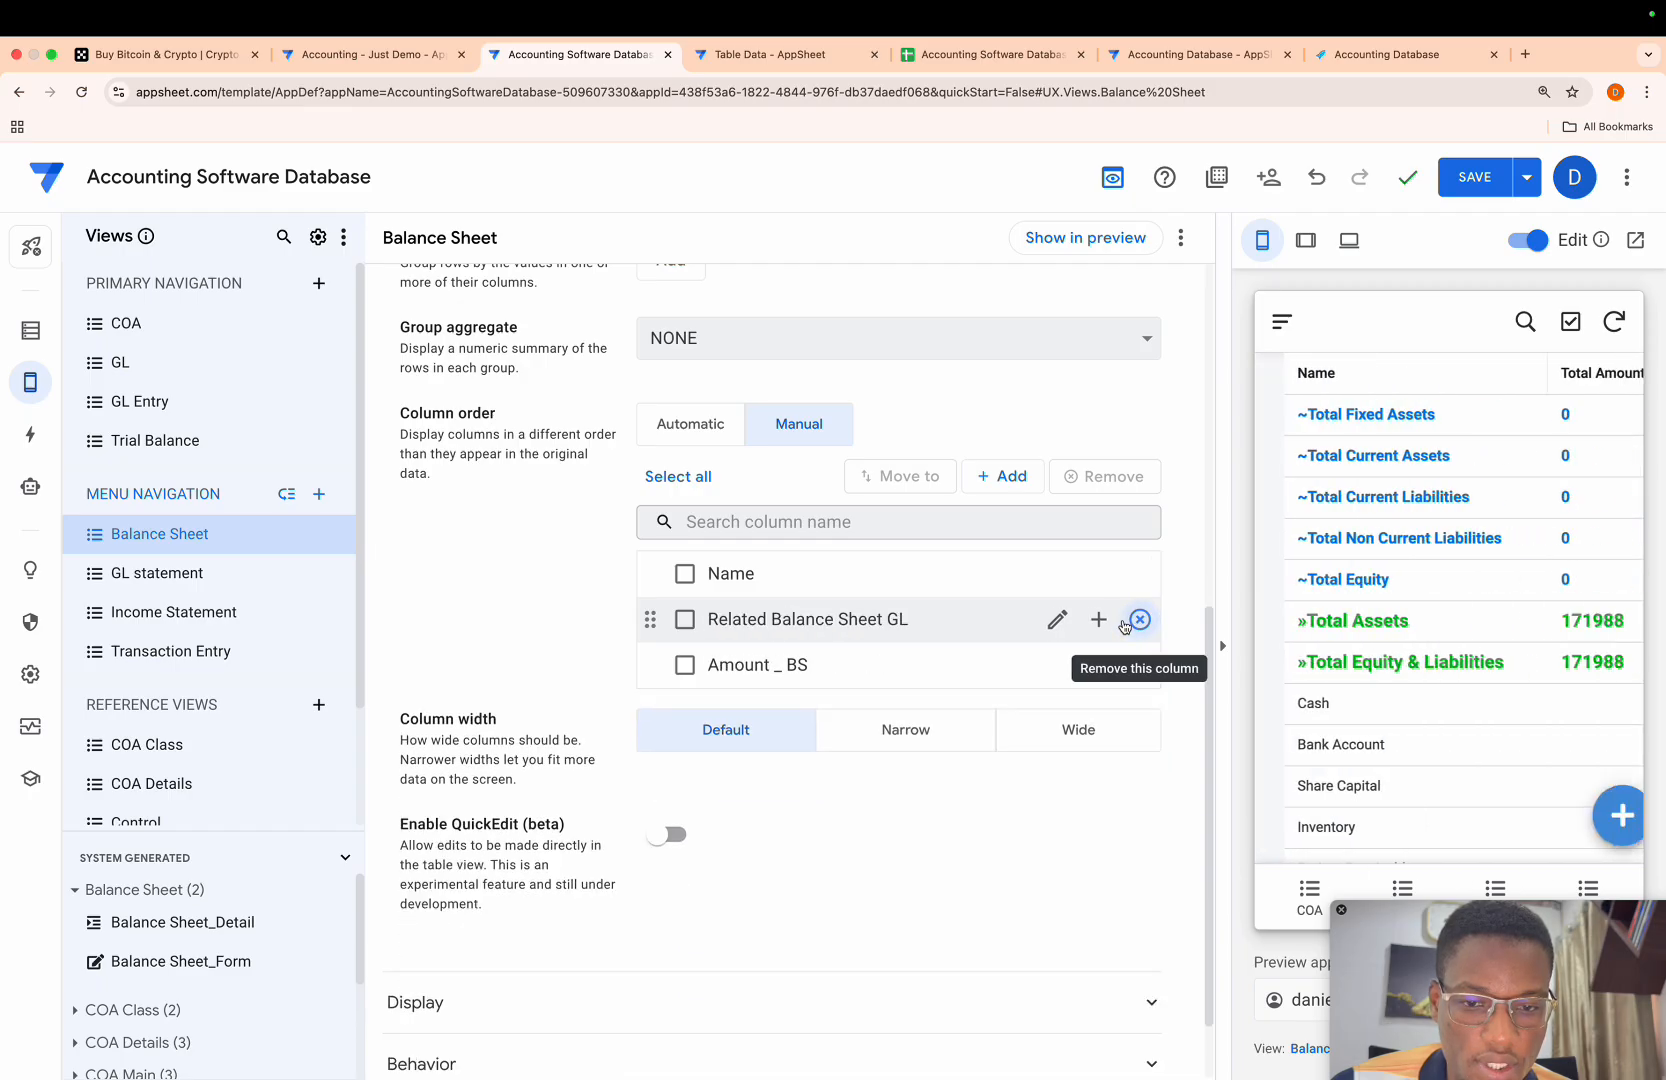
pyautogui.click(1133, 621)
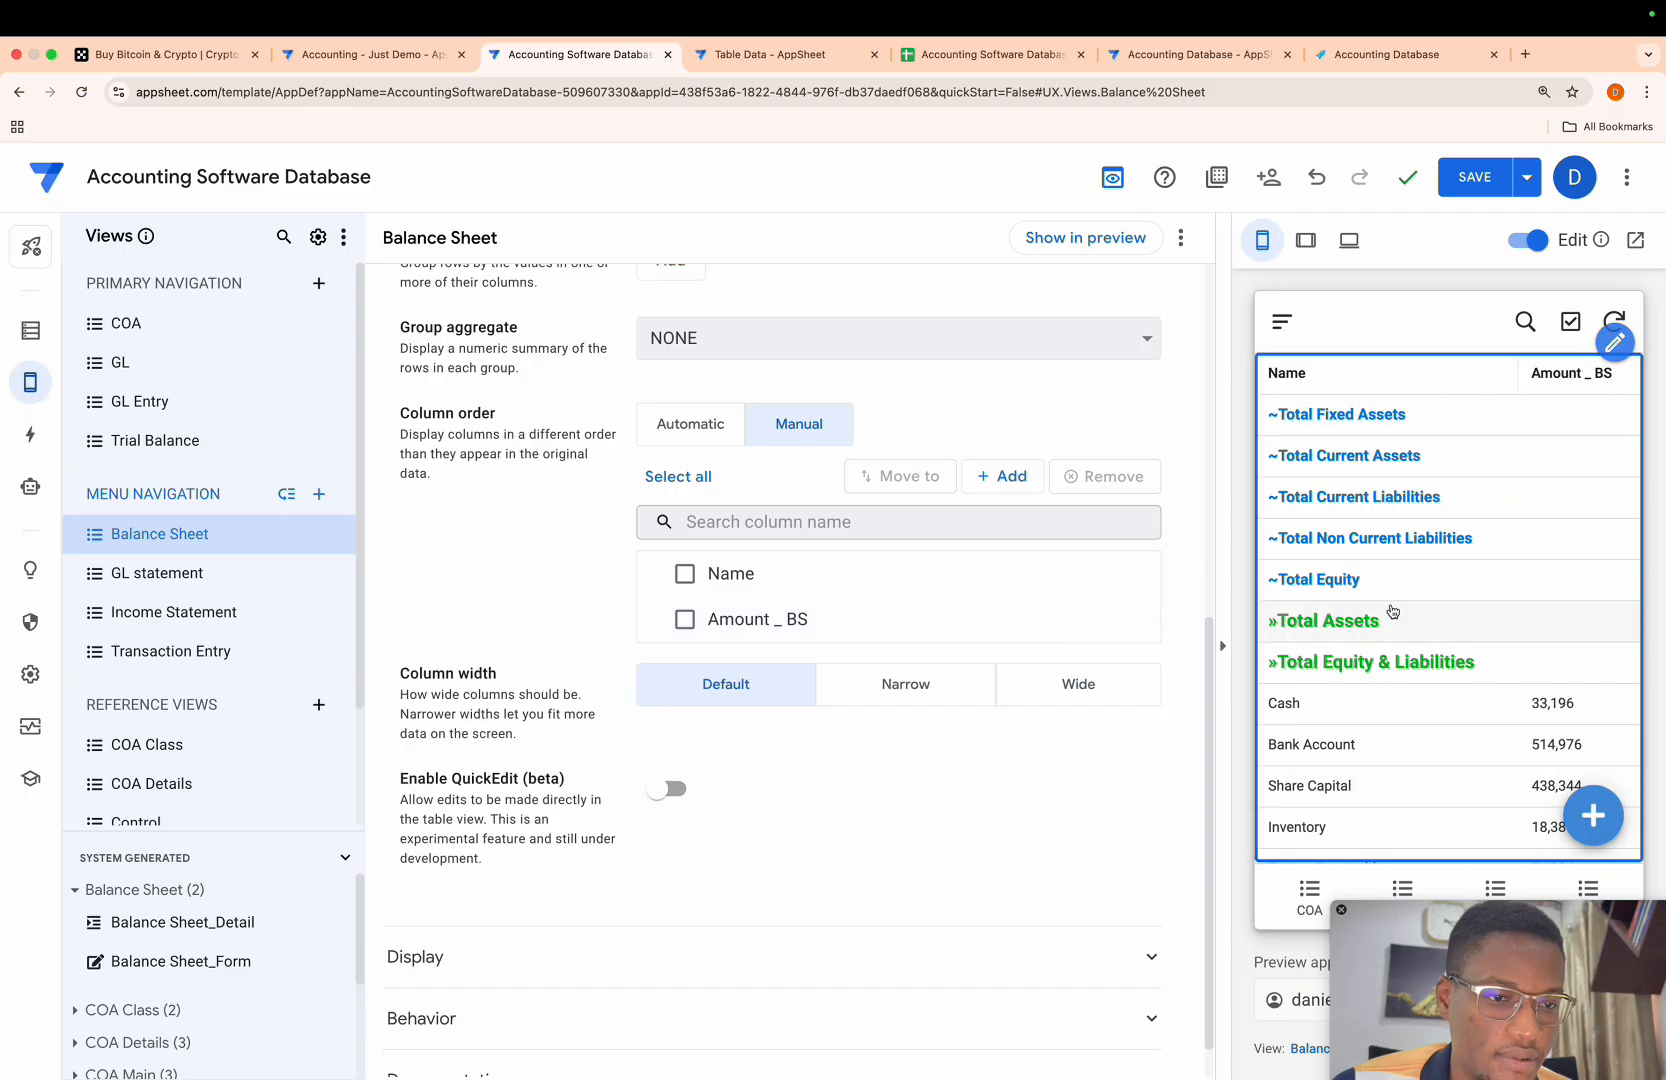
pyautogui.hscroll(1, 1393, 611)
pyautogui.scroll(-2, 1393, 611)
pyautogui.hscroll(-1, 1393, 611)
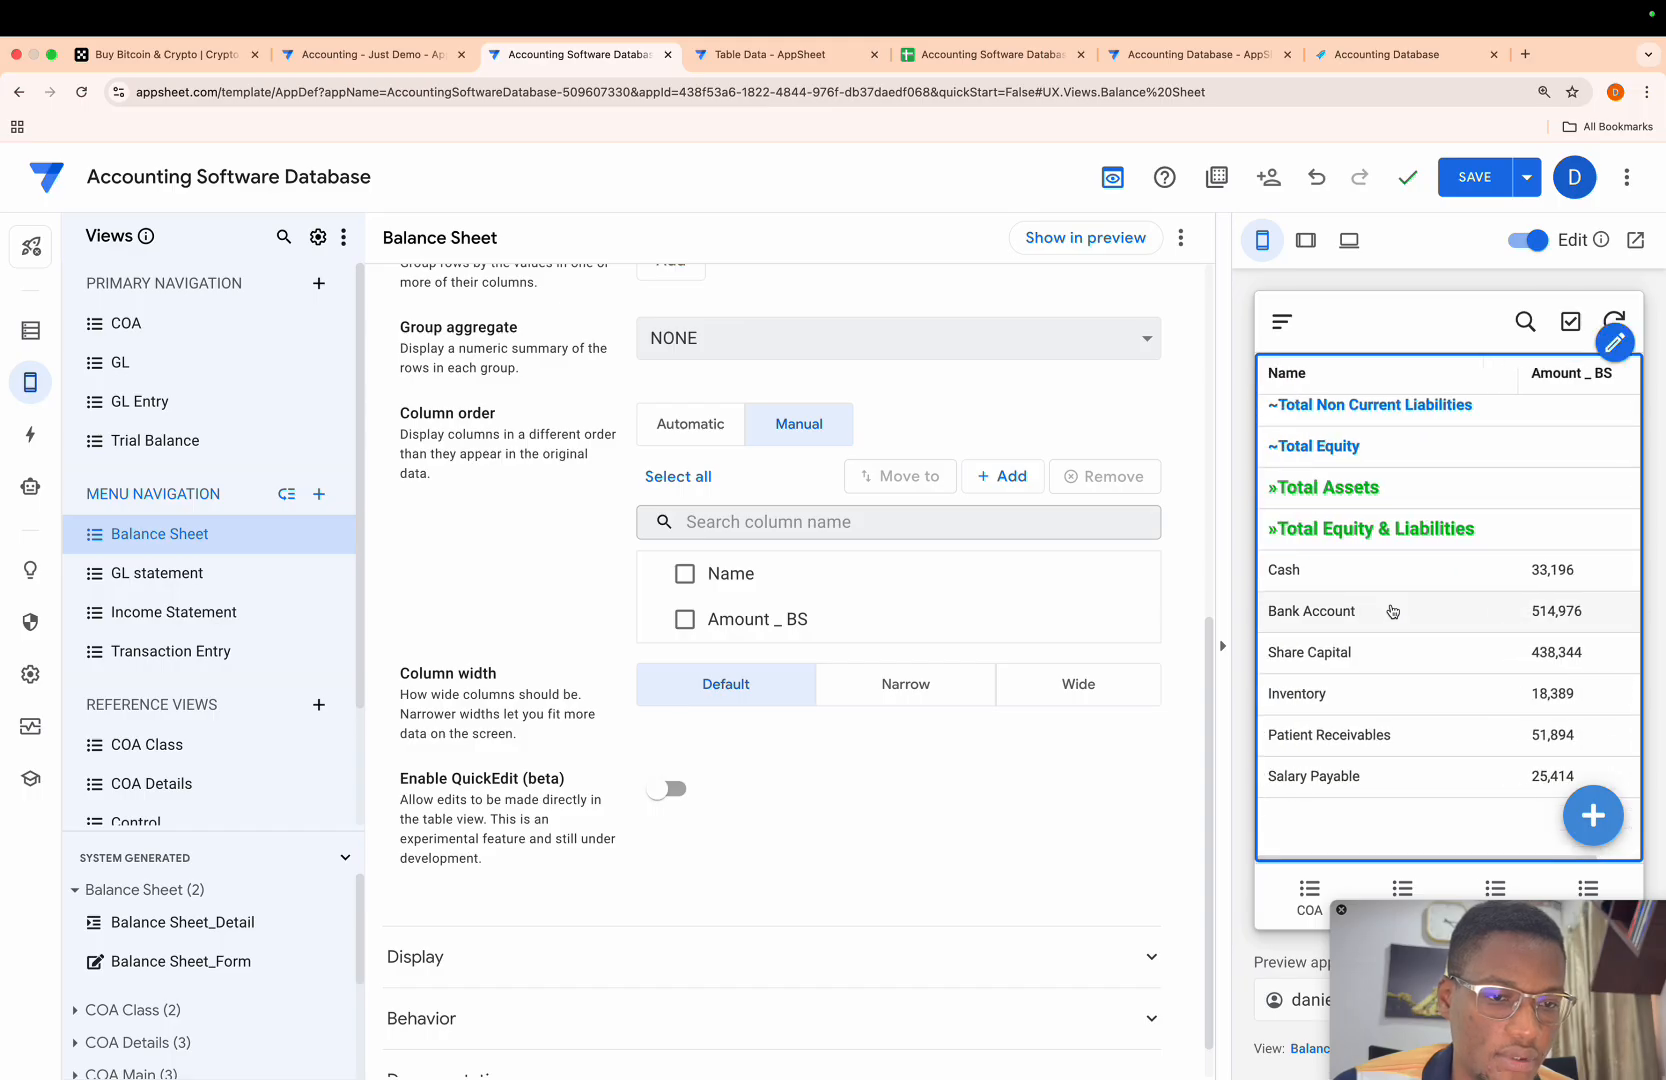
pyautogui.scroll(5, 822, 444)
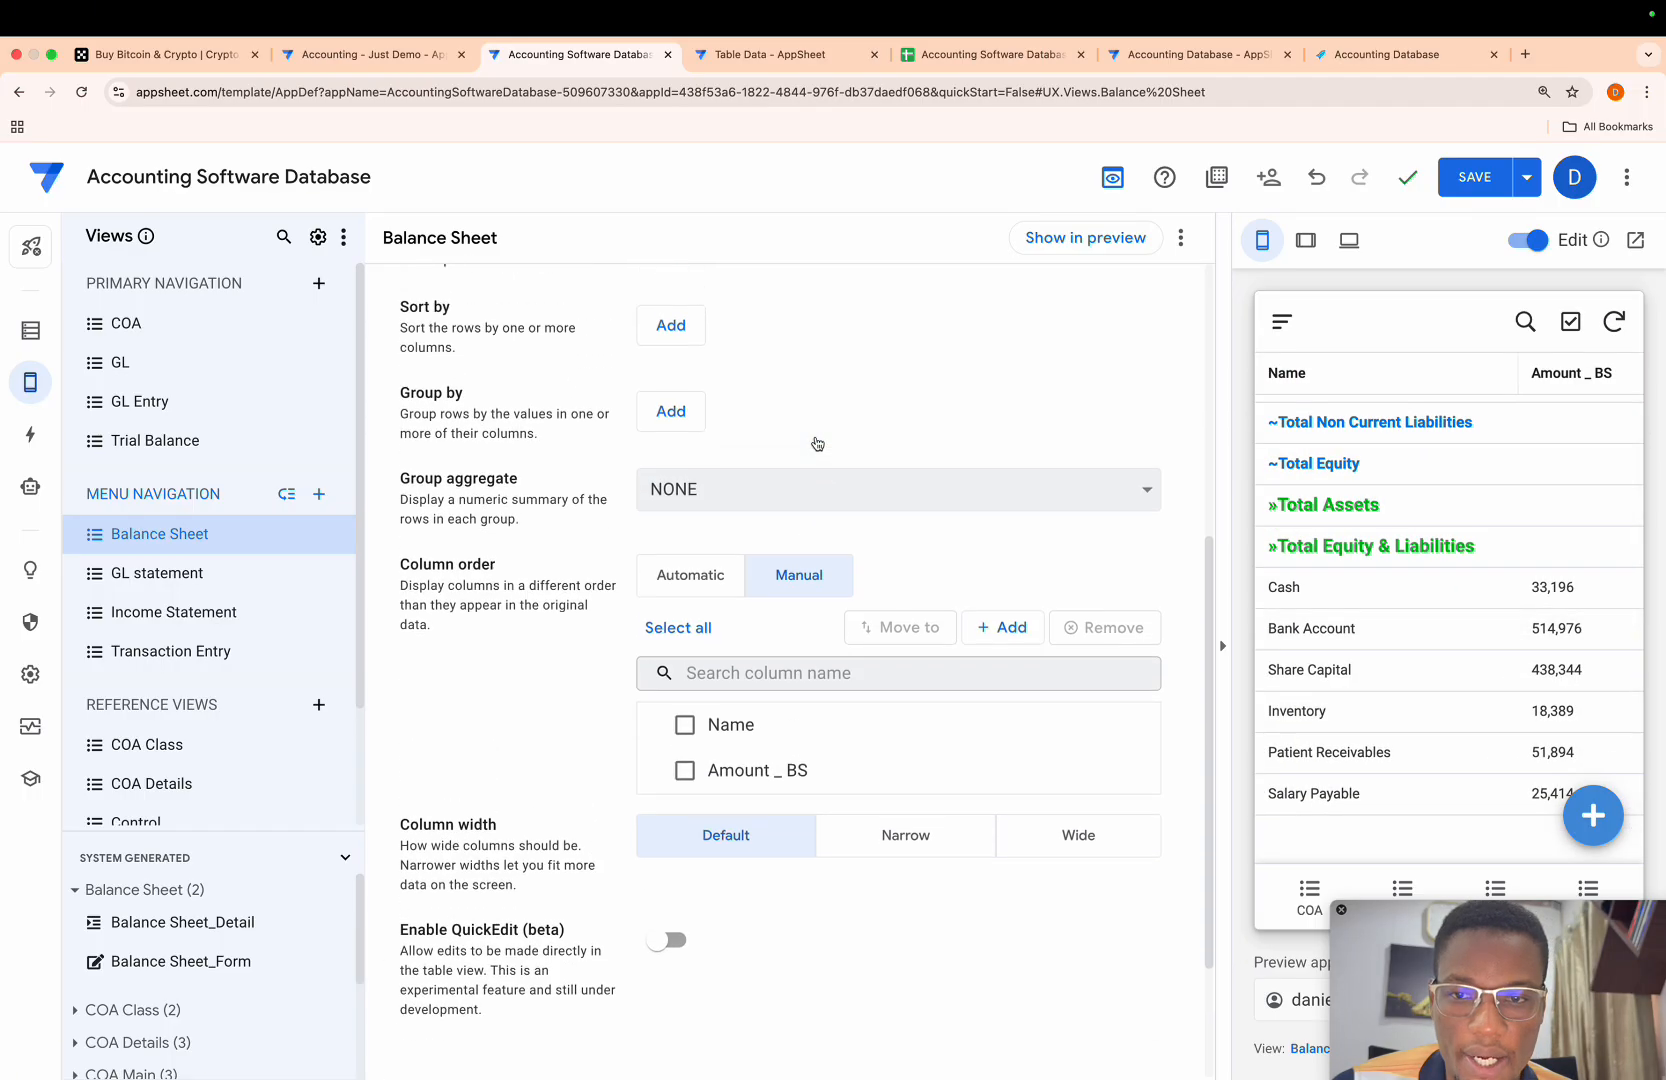
# - Group the Balance Sheet view's rows by Class of Account in ascending order
pyautogui.click(673, 469)
pyautogui.click(765, 481)
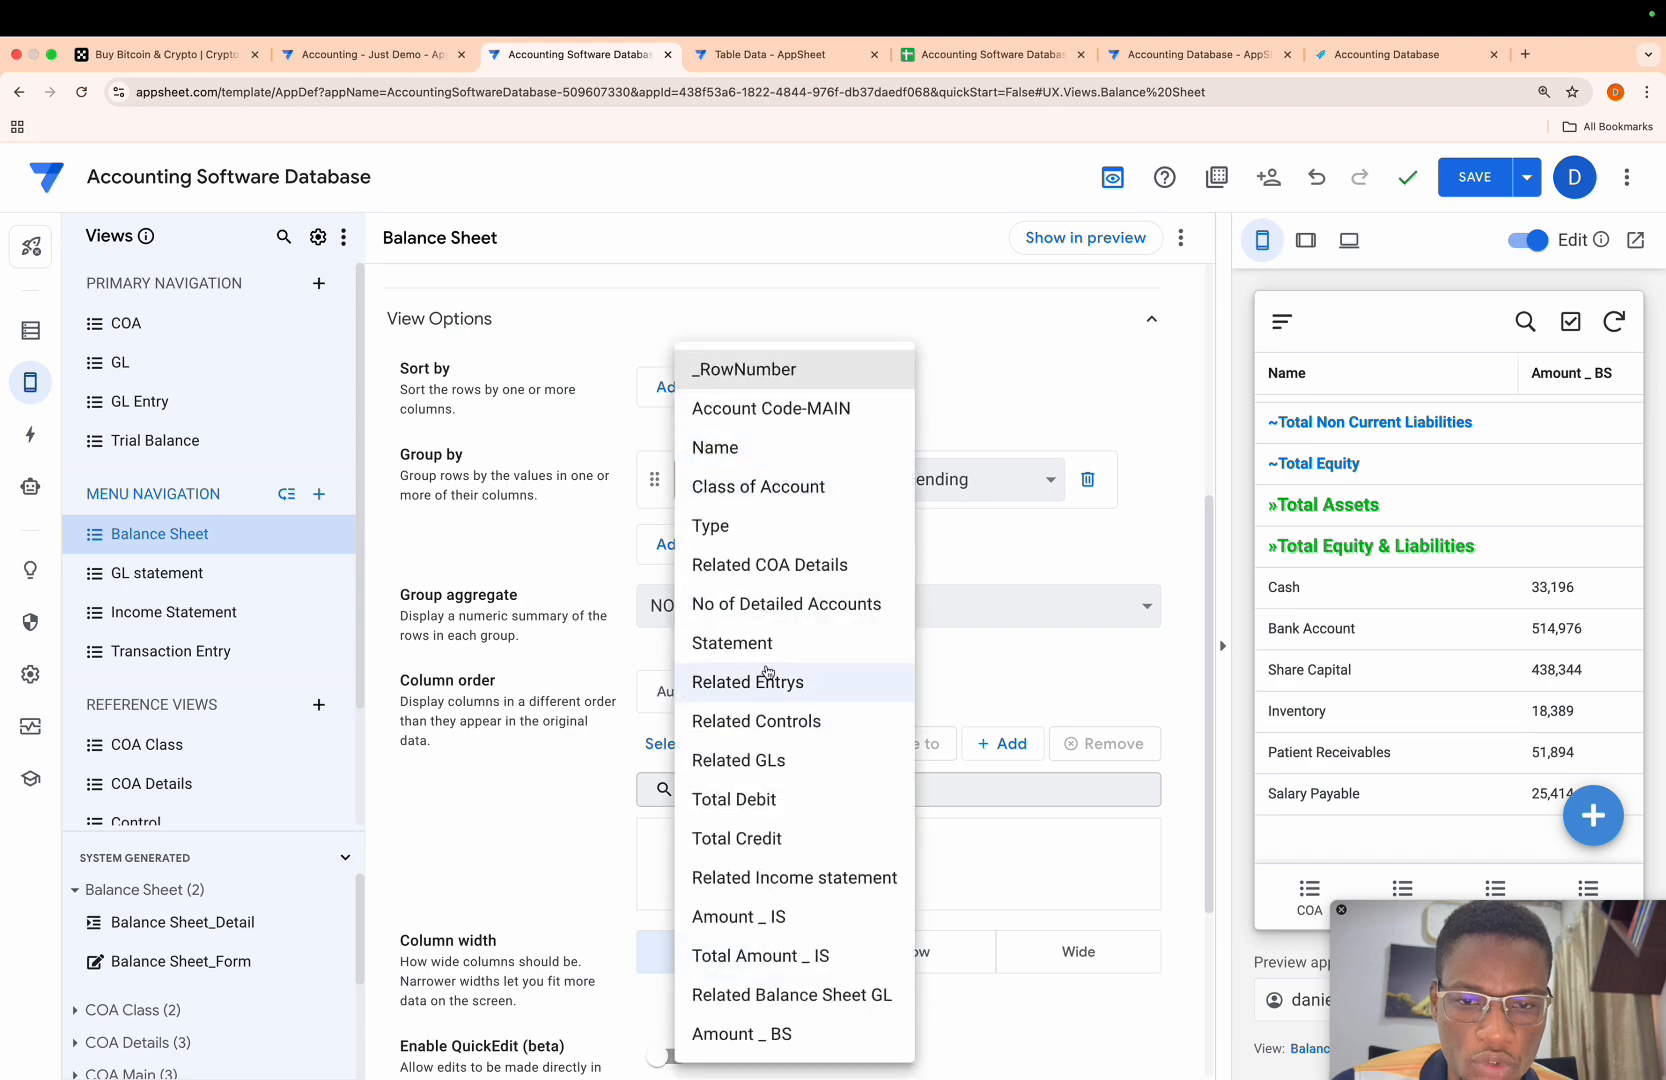
pyautogui.click(745, 488)
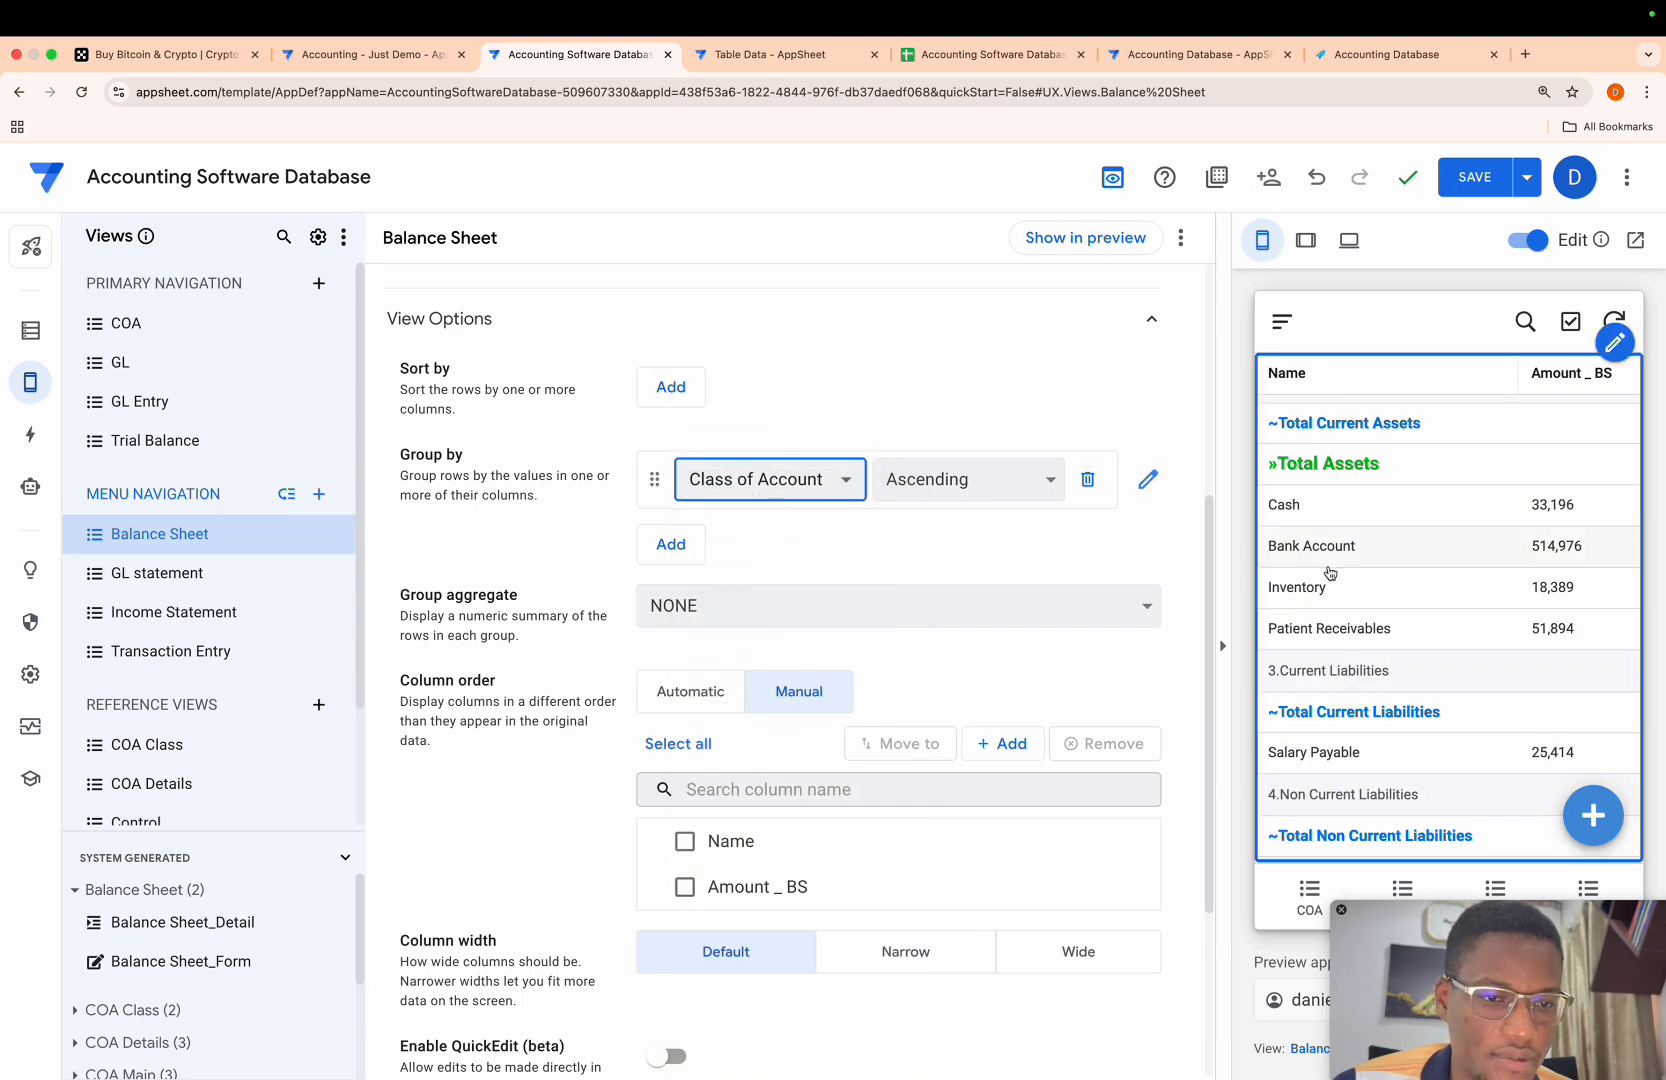
pyautogui.scroll(2, 1330, 572)
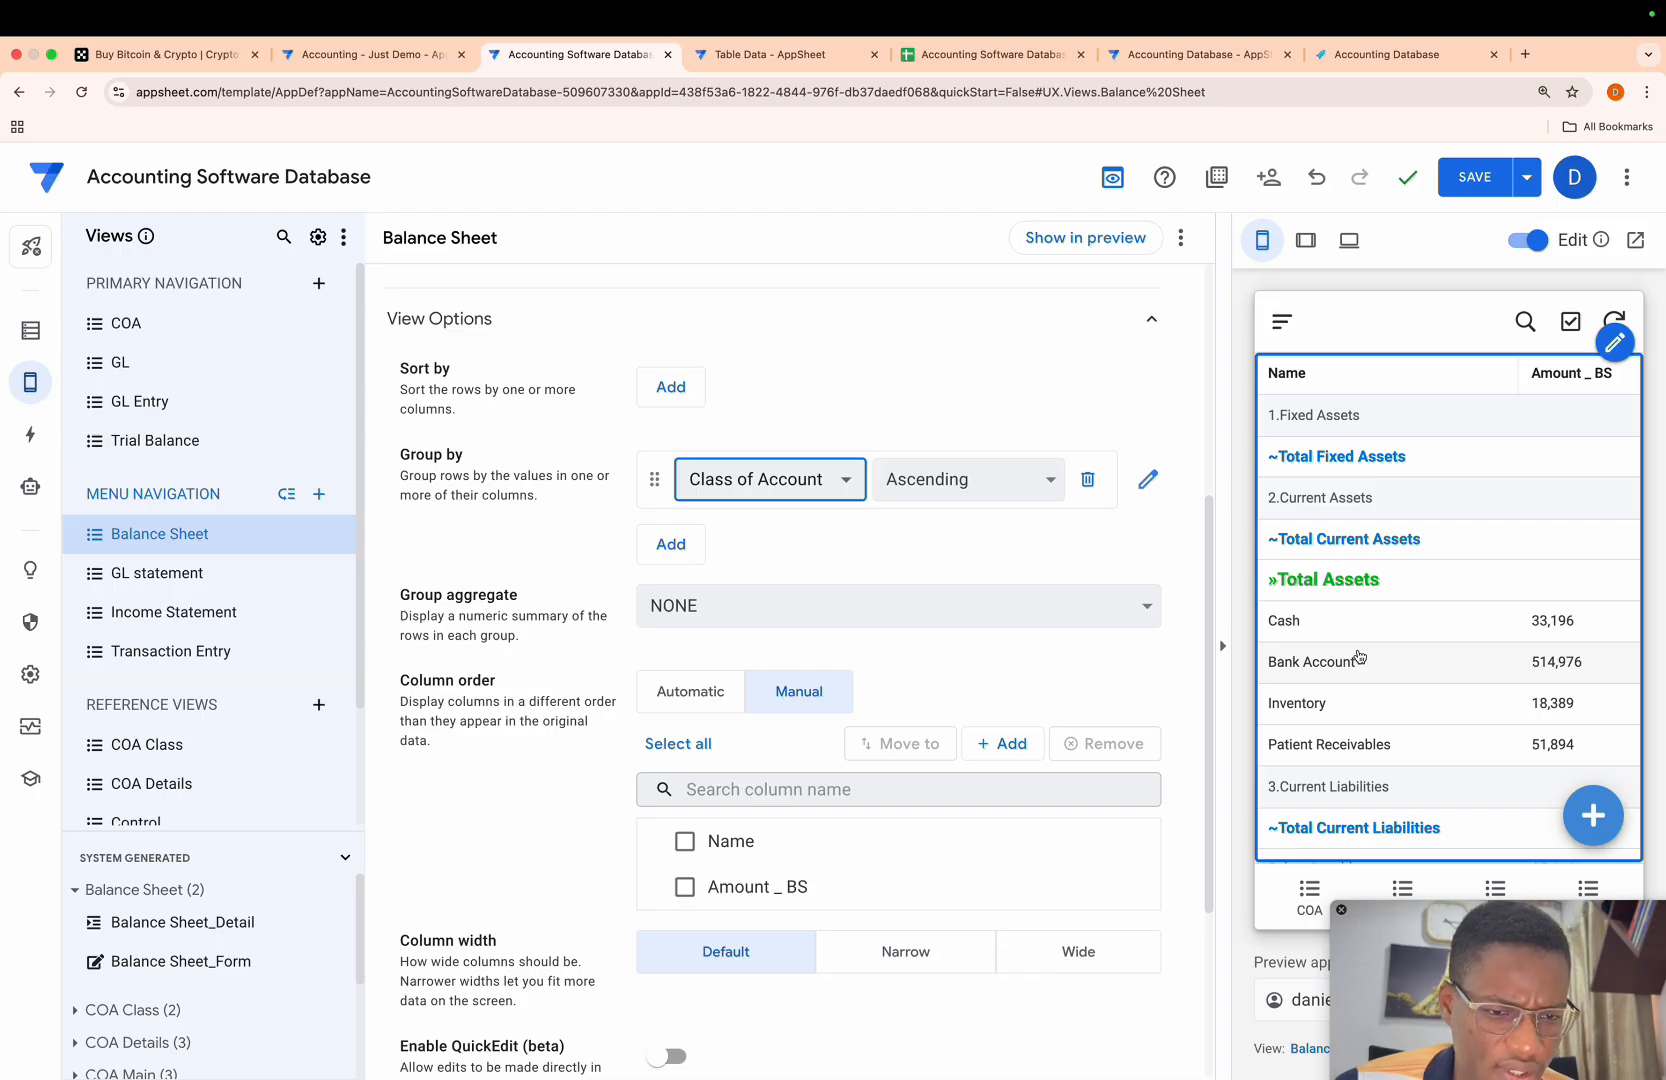
pyautogui.scroll(-5, 1360, 656)
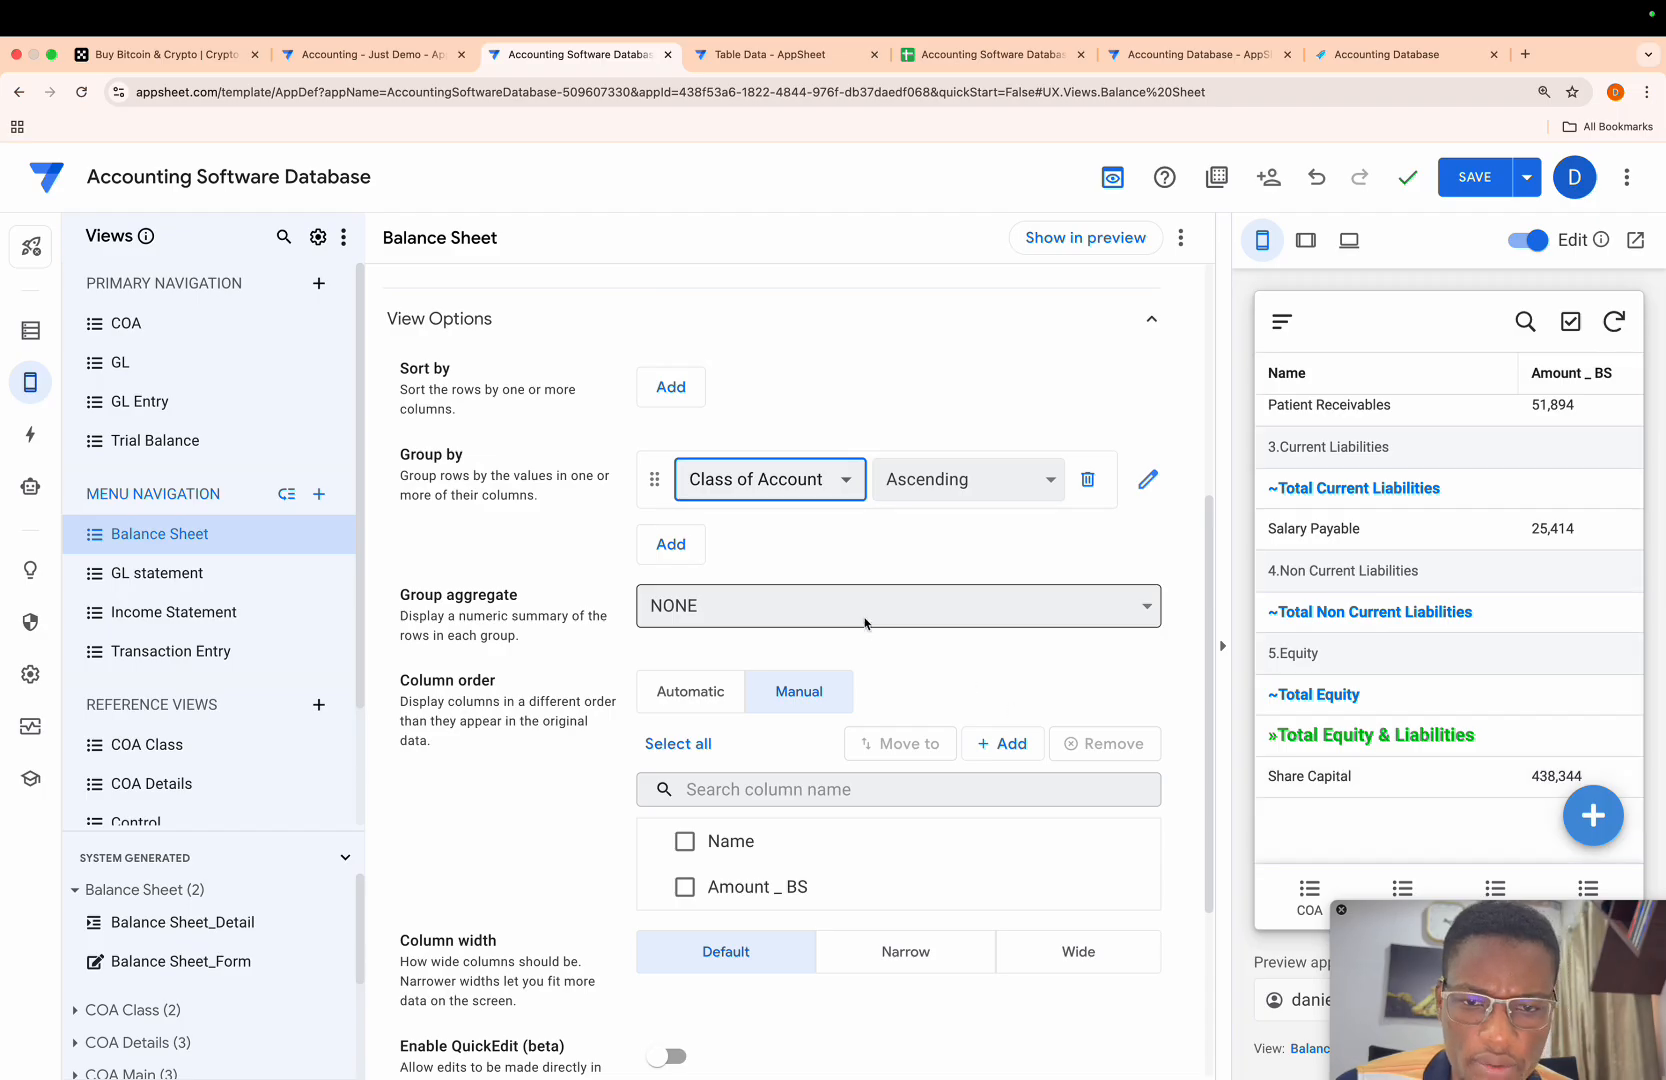
# - Sort the Balance Sheet view's rows by Account Code-MAIN in ascending order
pyautogui.scroll(2, 865, 623)
pyautogui.click(670, 534)
pyautogui.click(765, 545)
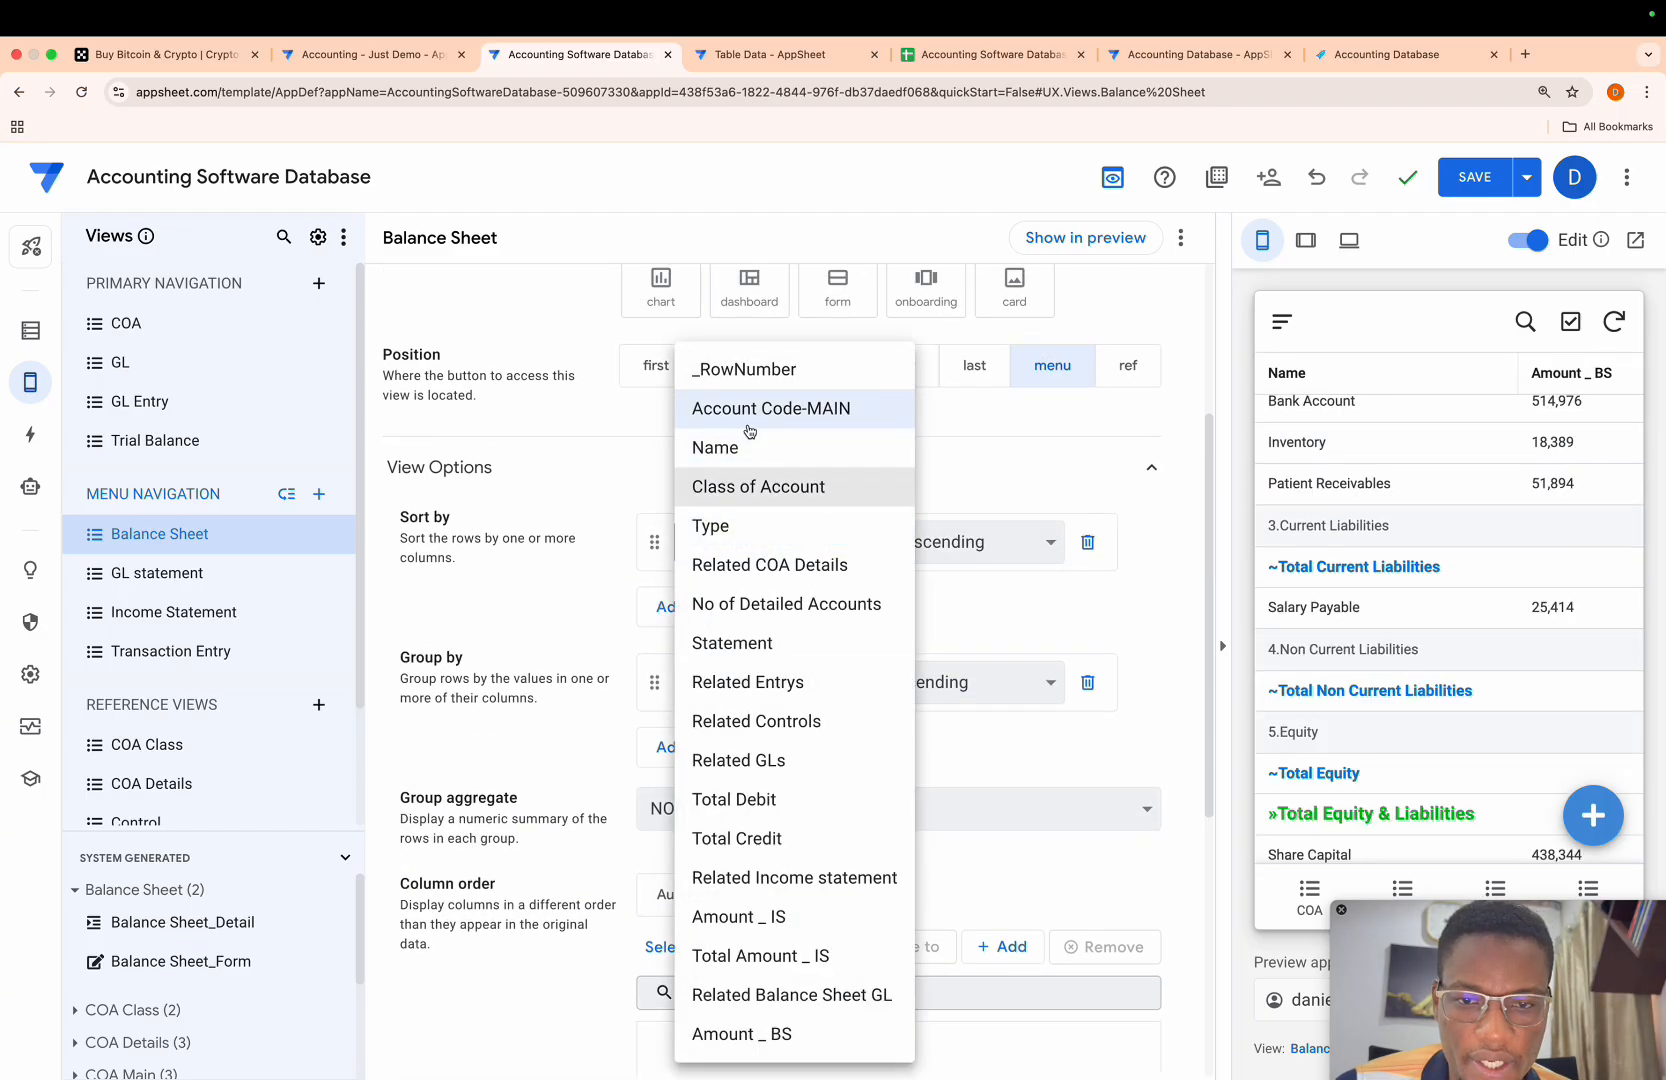
pyautogui.click(790, 408)
# - Examine the order of the groups, accounts and total rows in the Balance Sheet preview
pyautogui.scroll(2, 1413, 629)
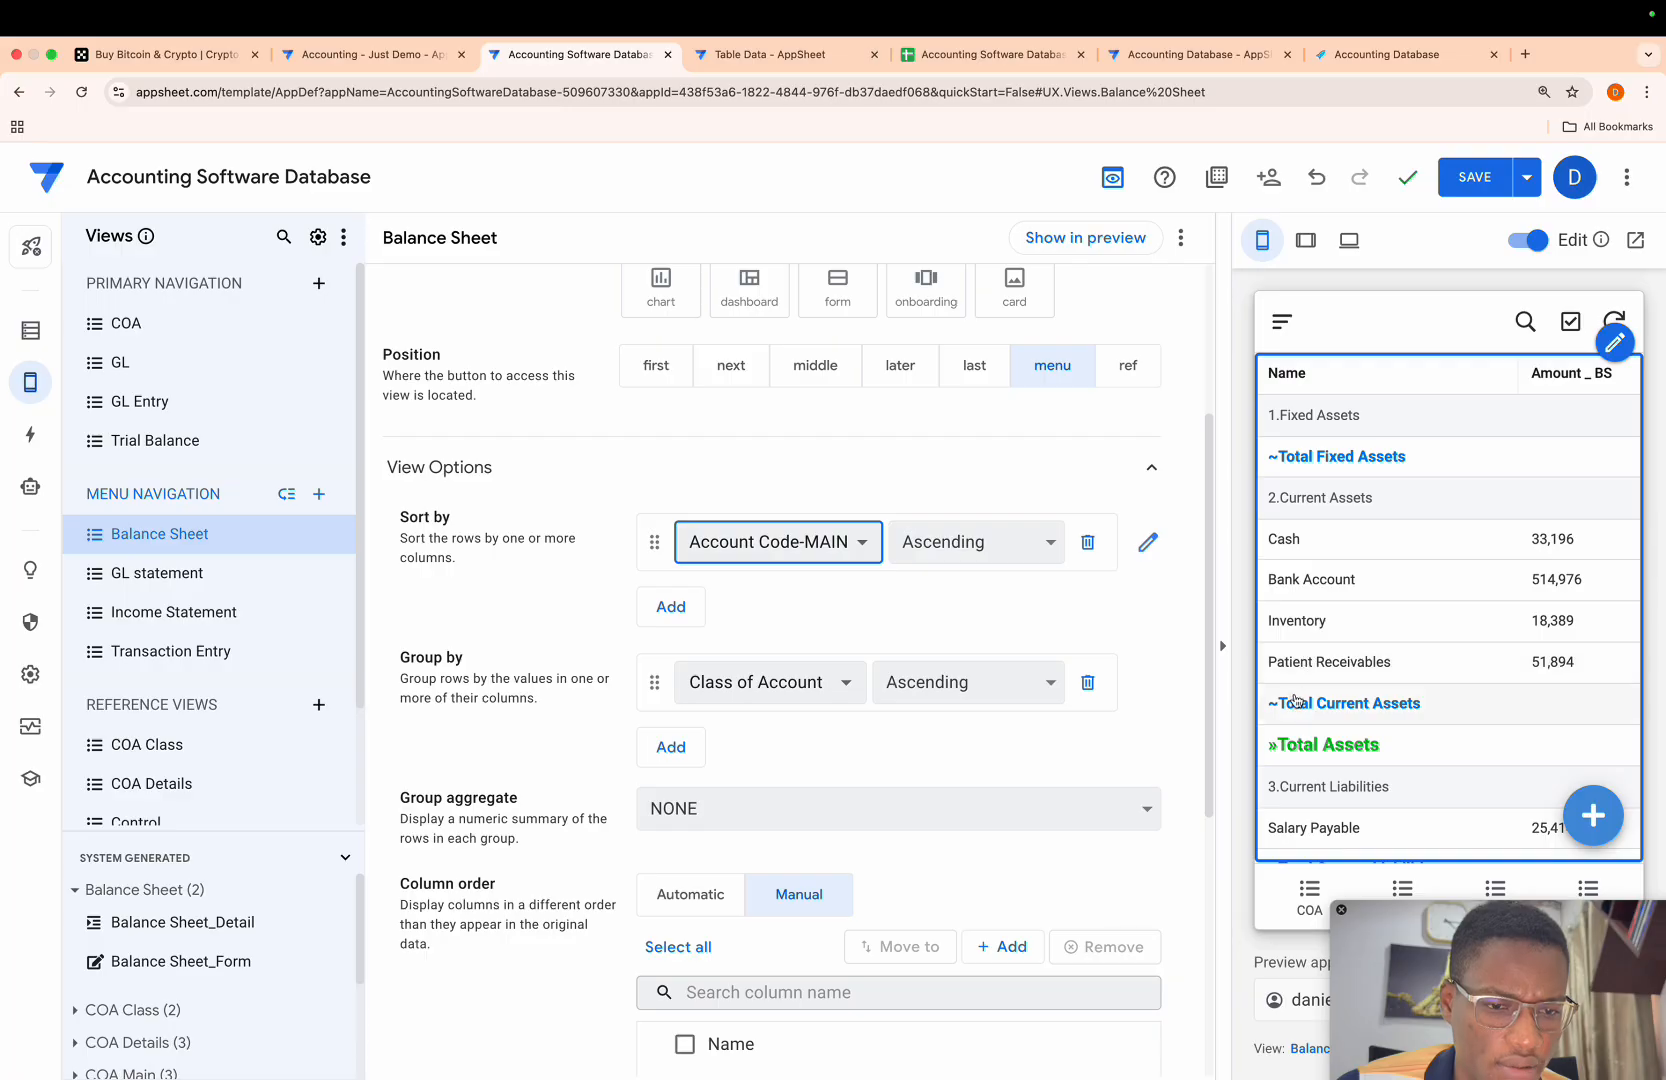
pyautogui.scroll(-4, 1341, 768)
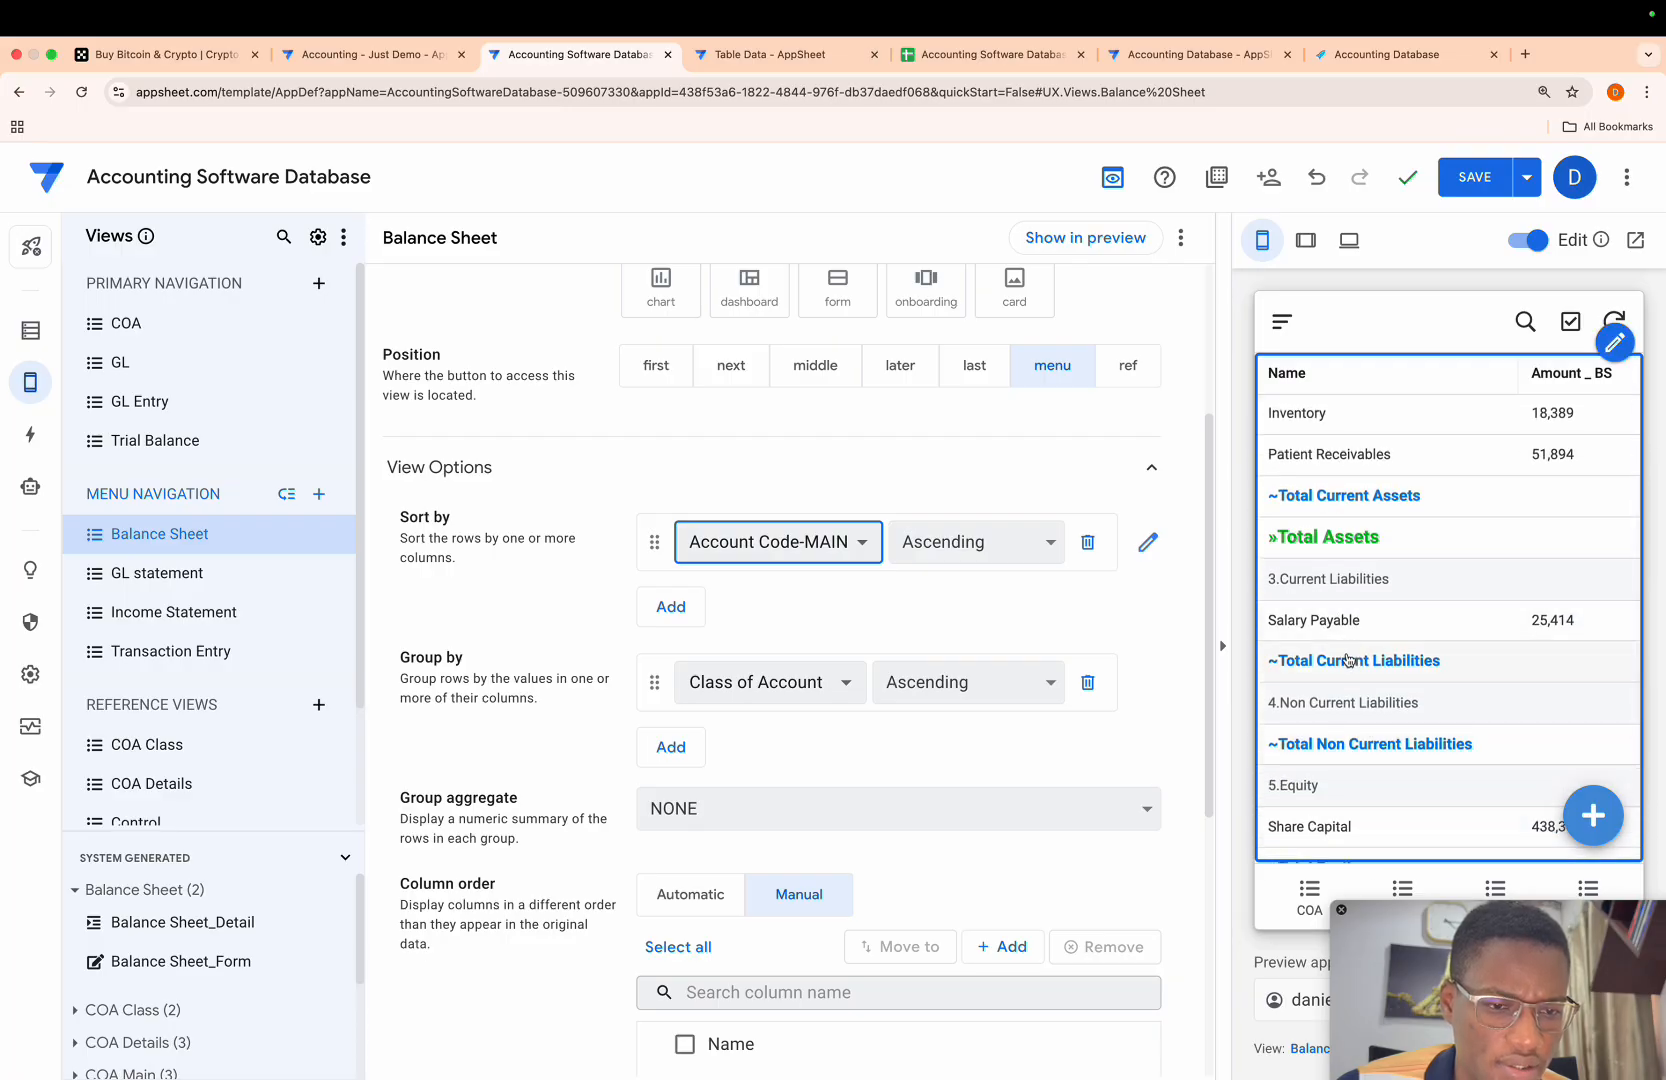
pyautogui.scroll(-3, 1384, 724)
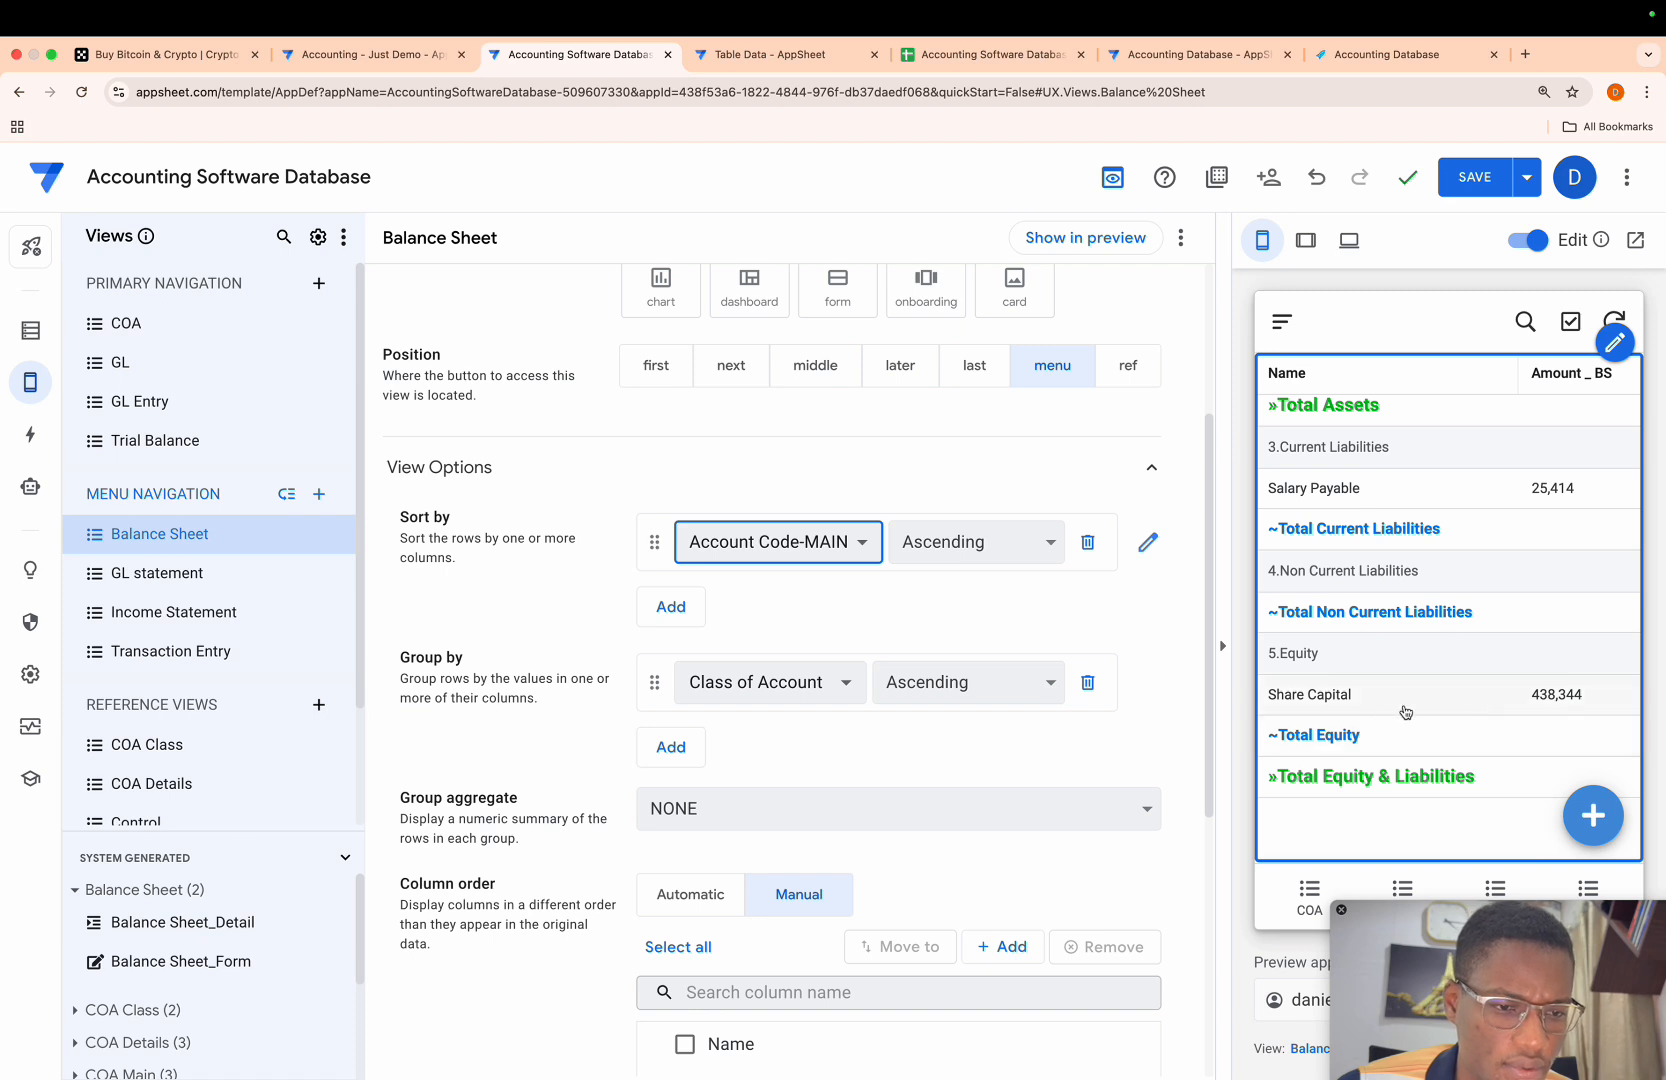
pyautogui.scroll(7, 1502, 640)
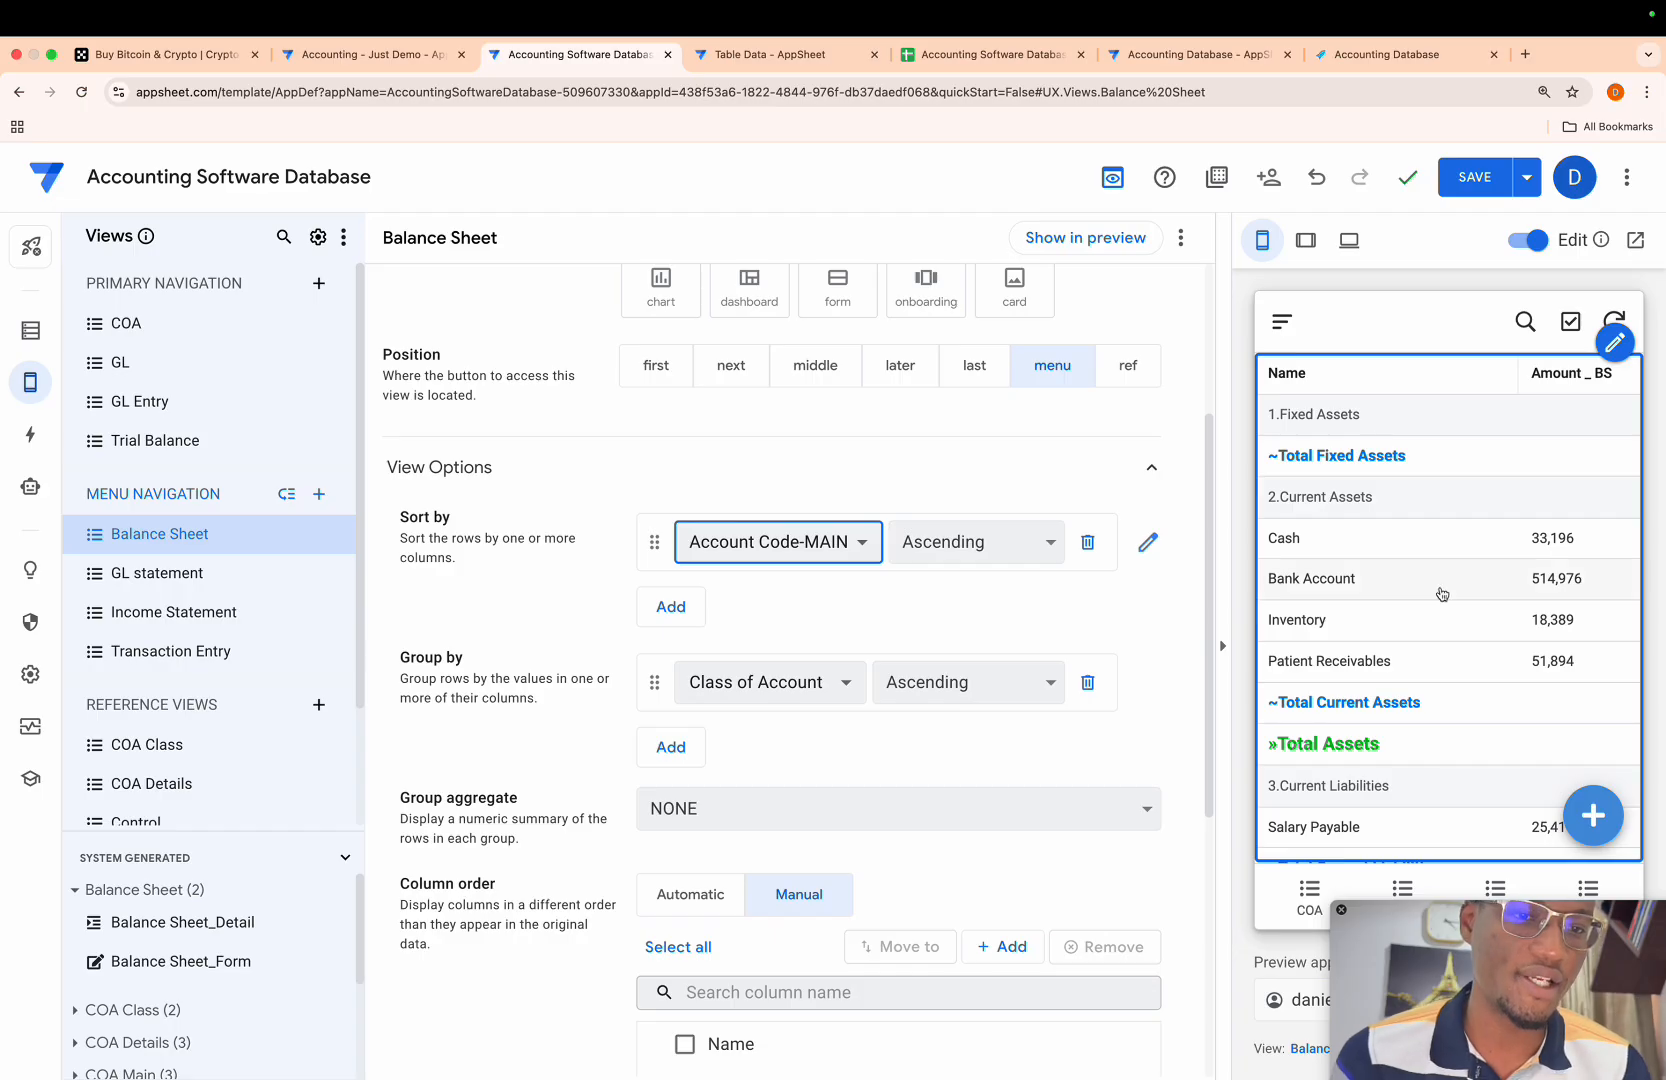
pyautogui.hscroll(2, 1441, 593)
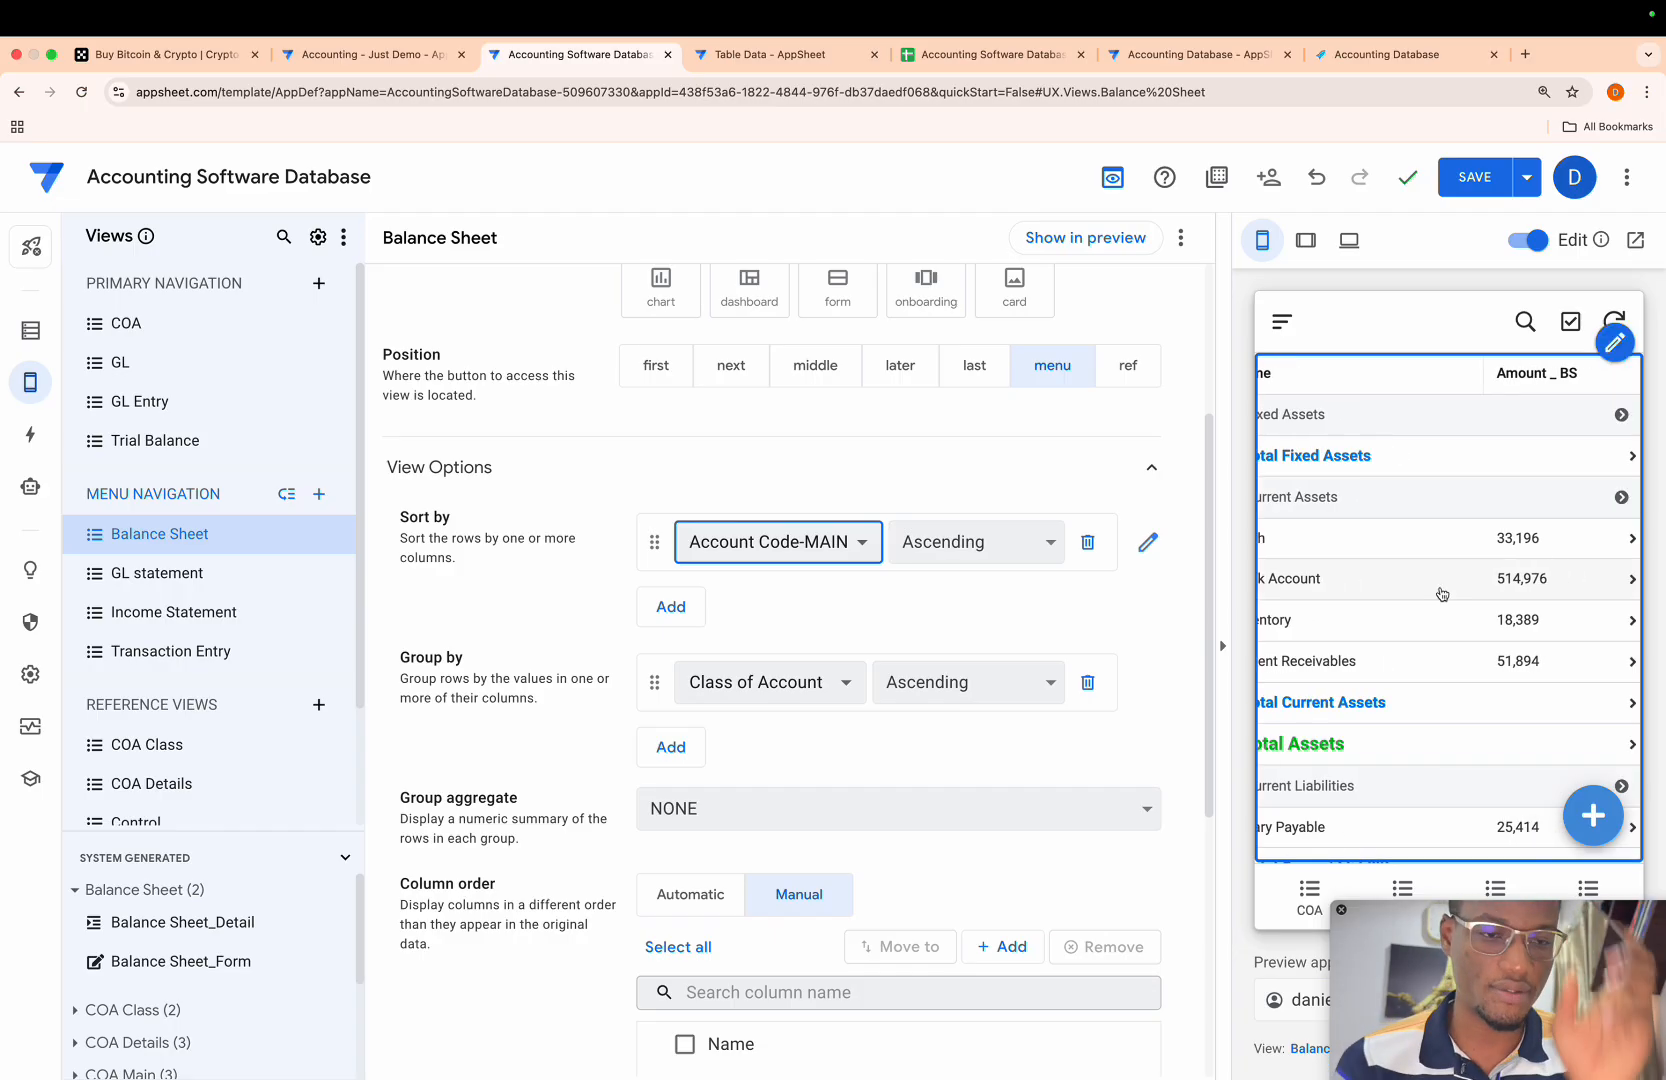
pyautogui.hscroll(-1, 1441, 593)
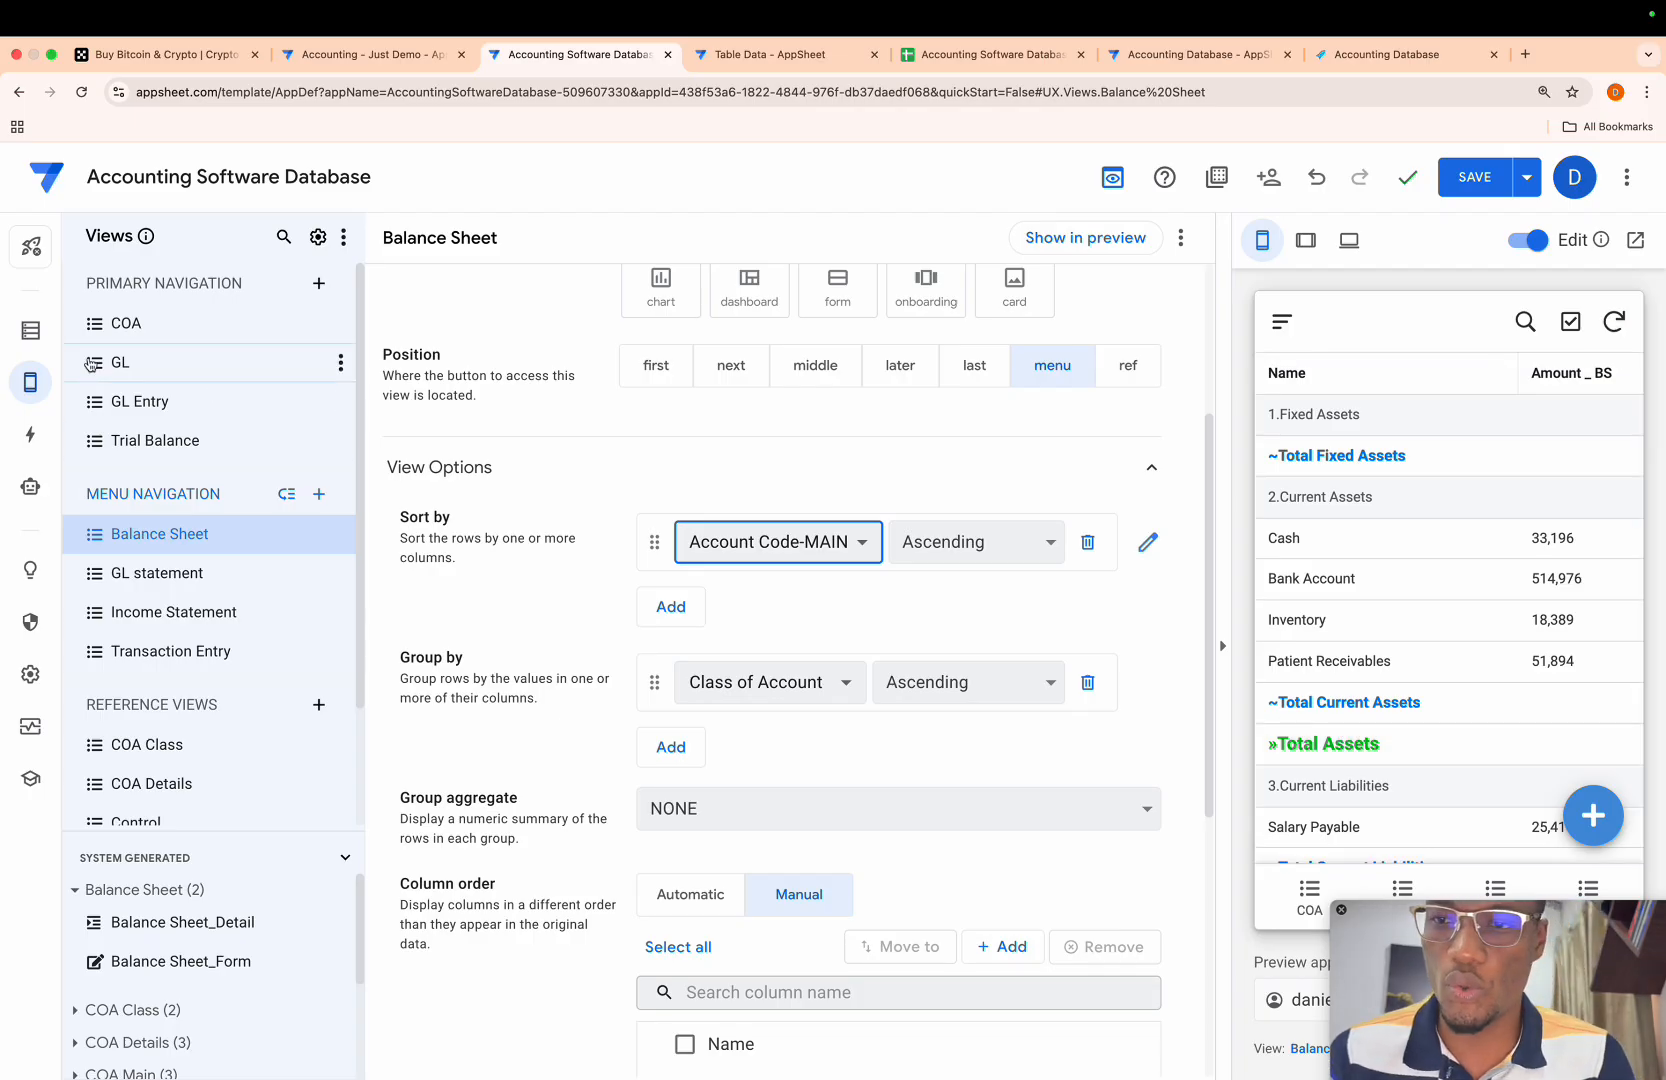
# - Copy the entire app formula of the Total Amount _ IS column in the COA Main table and close its expression
pyautogui.click(32, 332)
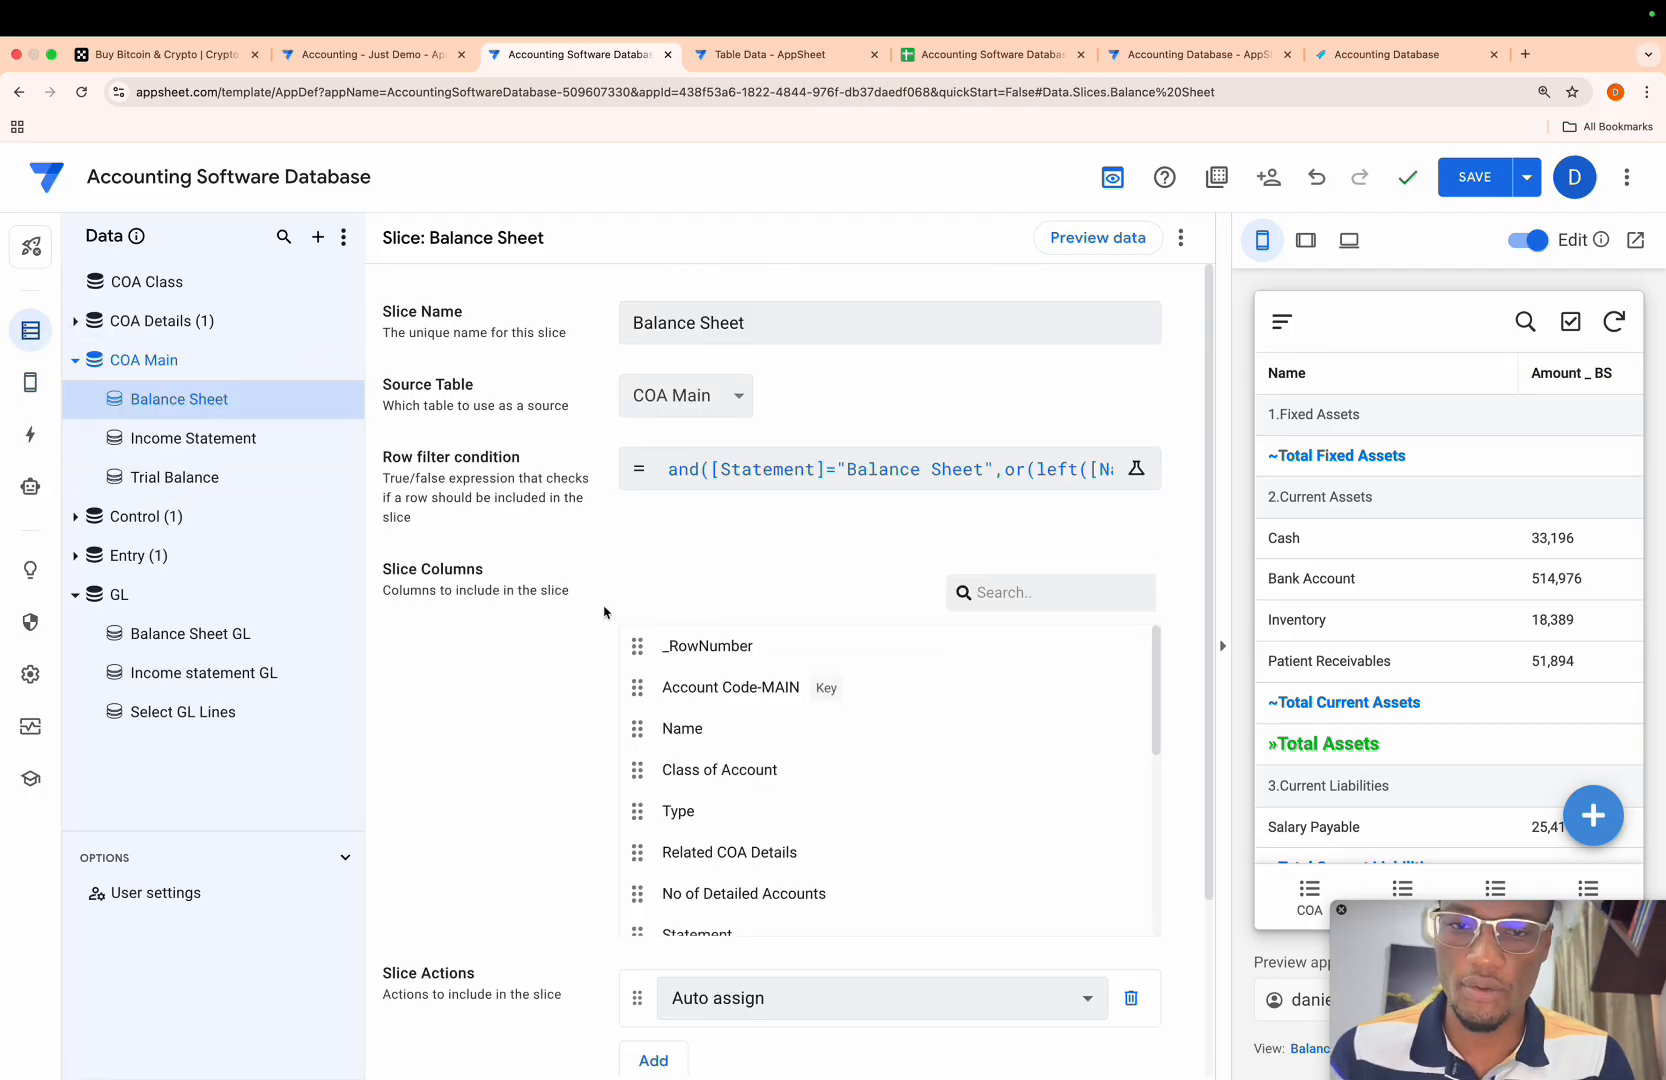
pyautogui.click(193, 367)
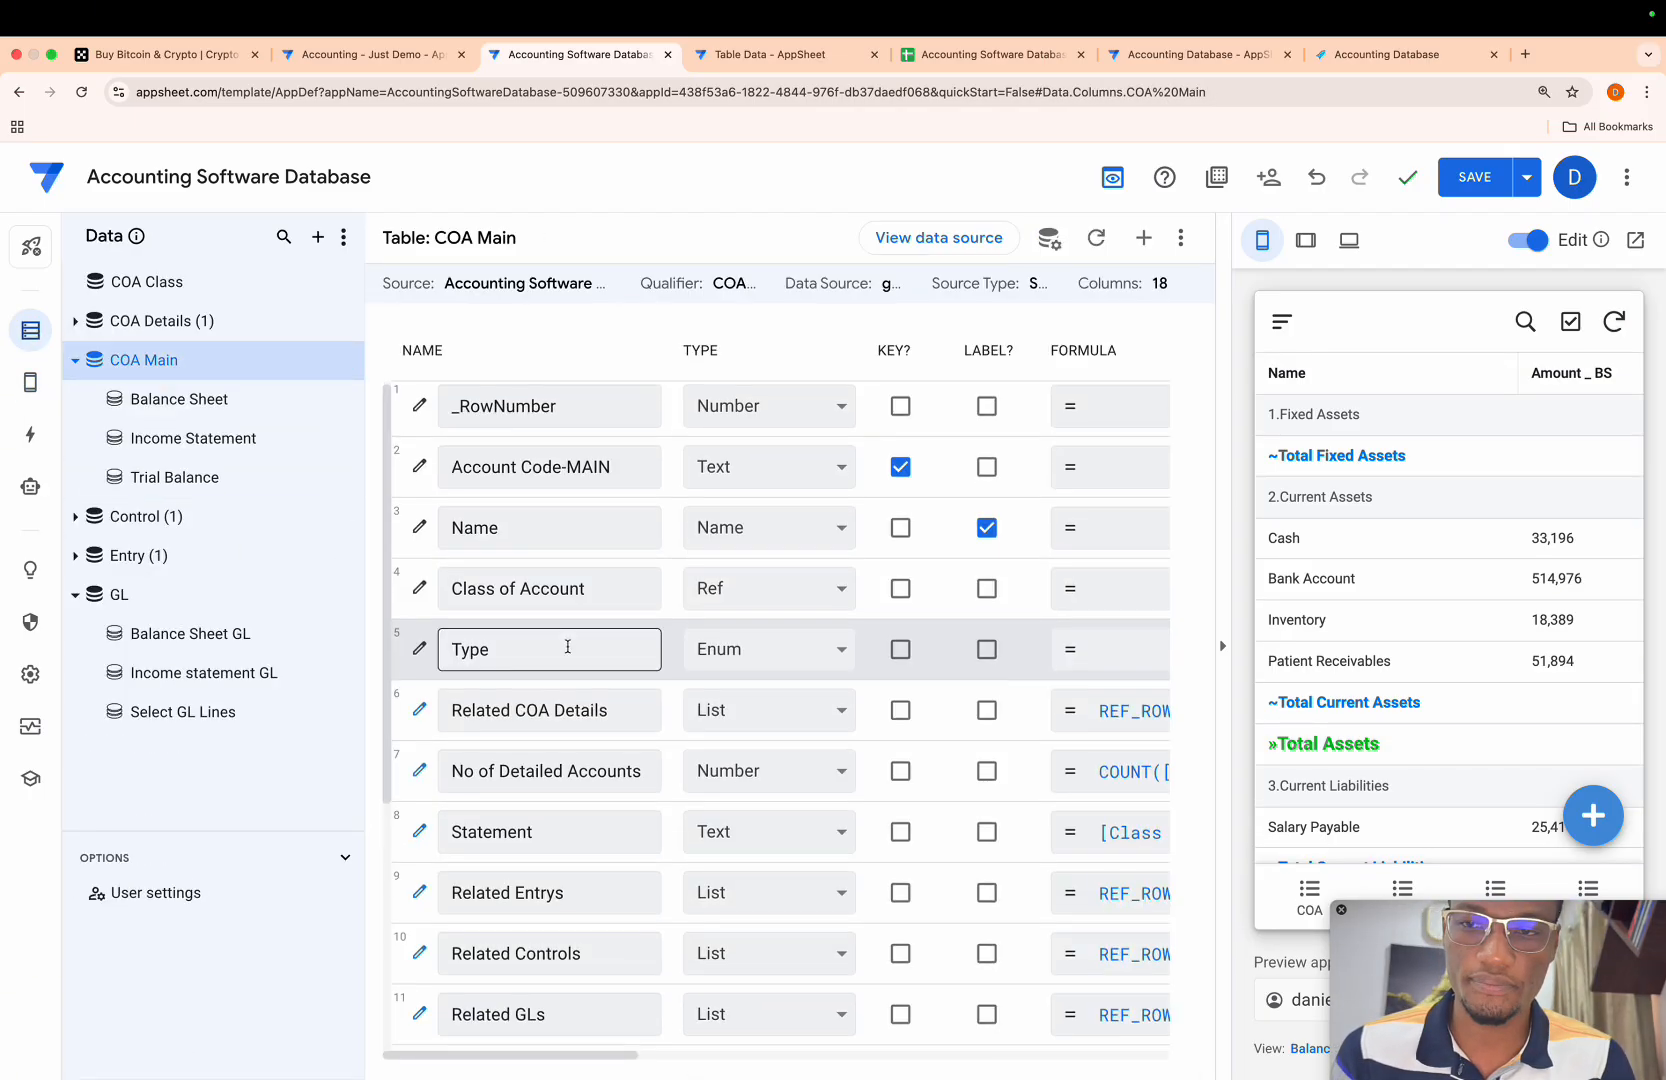
pyautogui.scroll(-5, 565, 651)
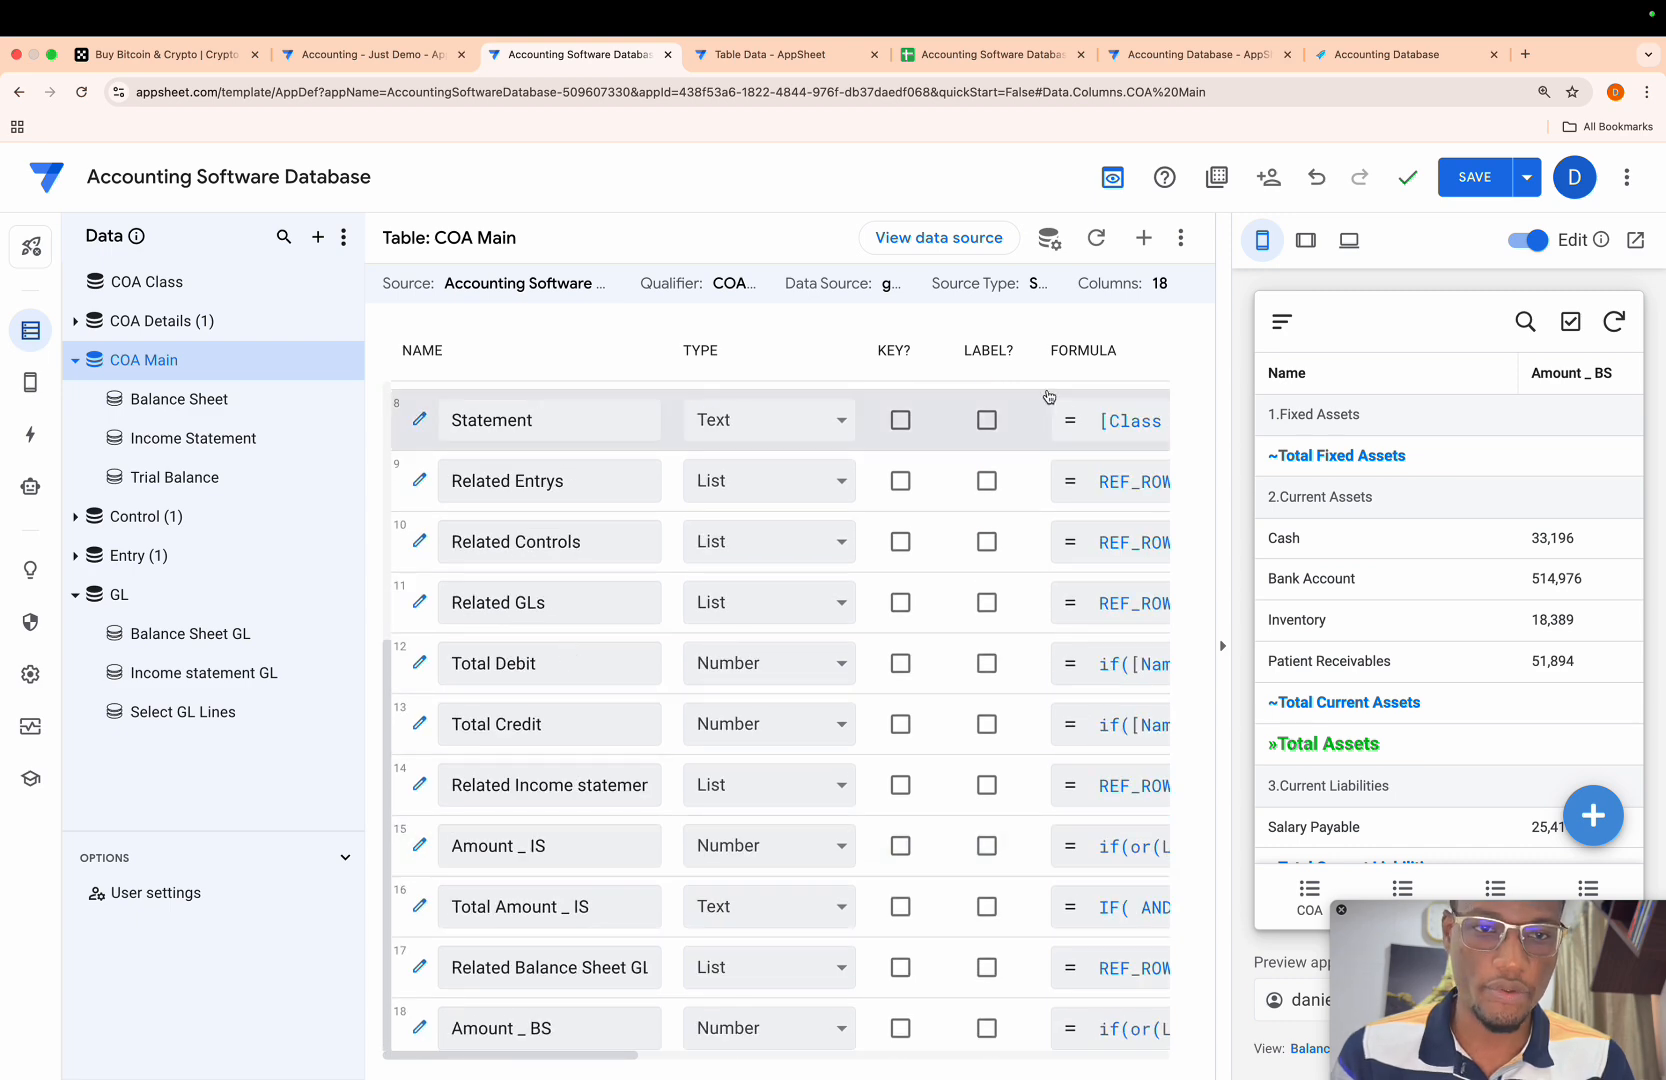
pyautogui.click(1071, 909)
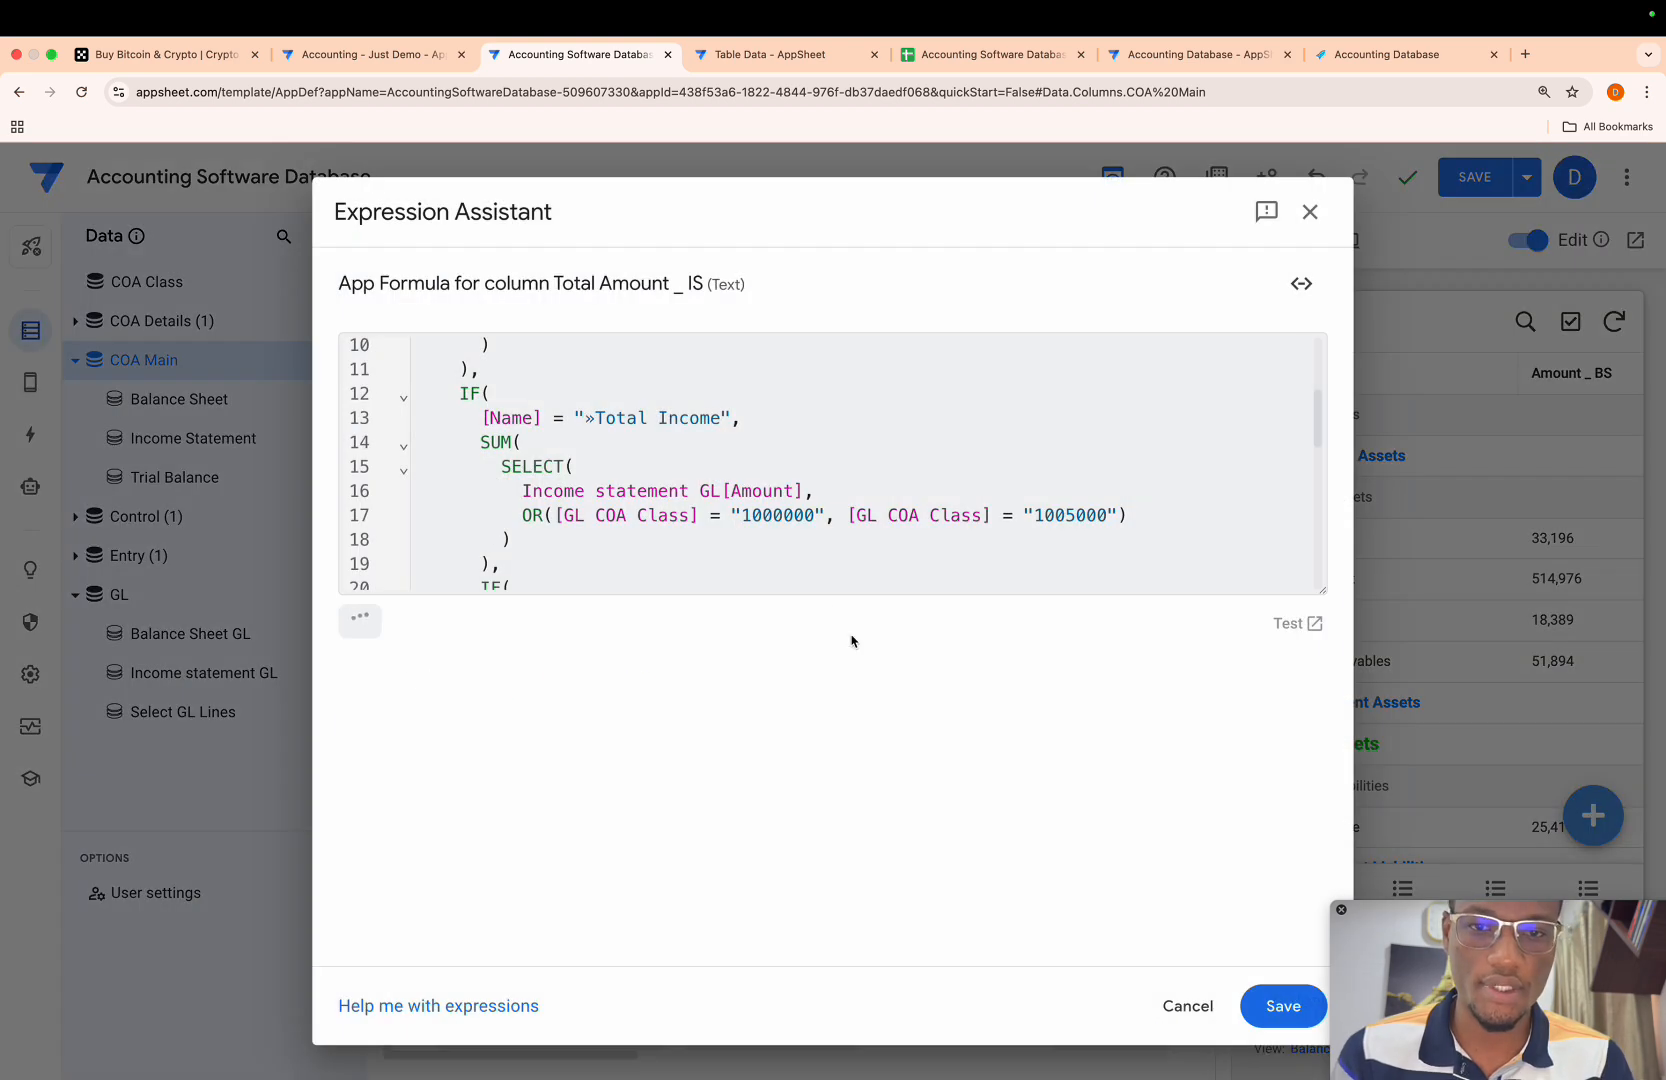
pyautogui.scroll(-6, 672, 574)
pyautogui.click(627, 531)
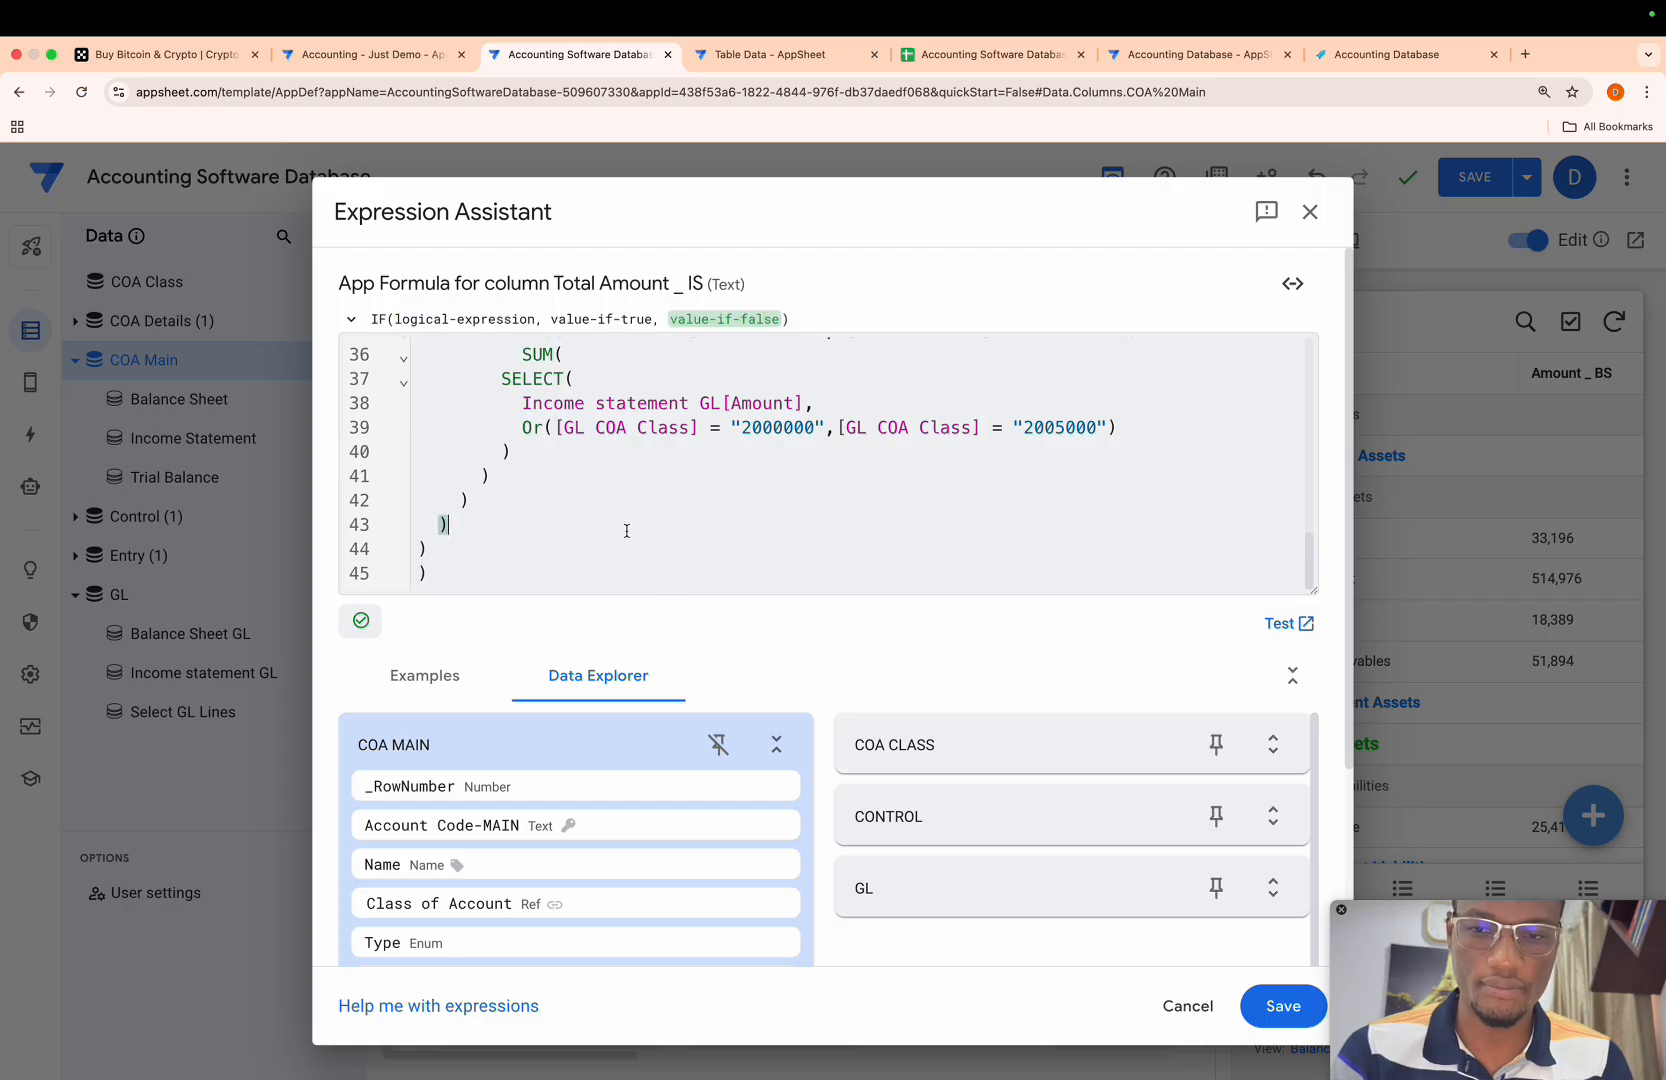
pyautogui.press('super+a')
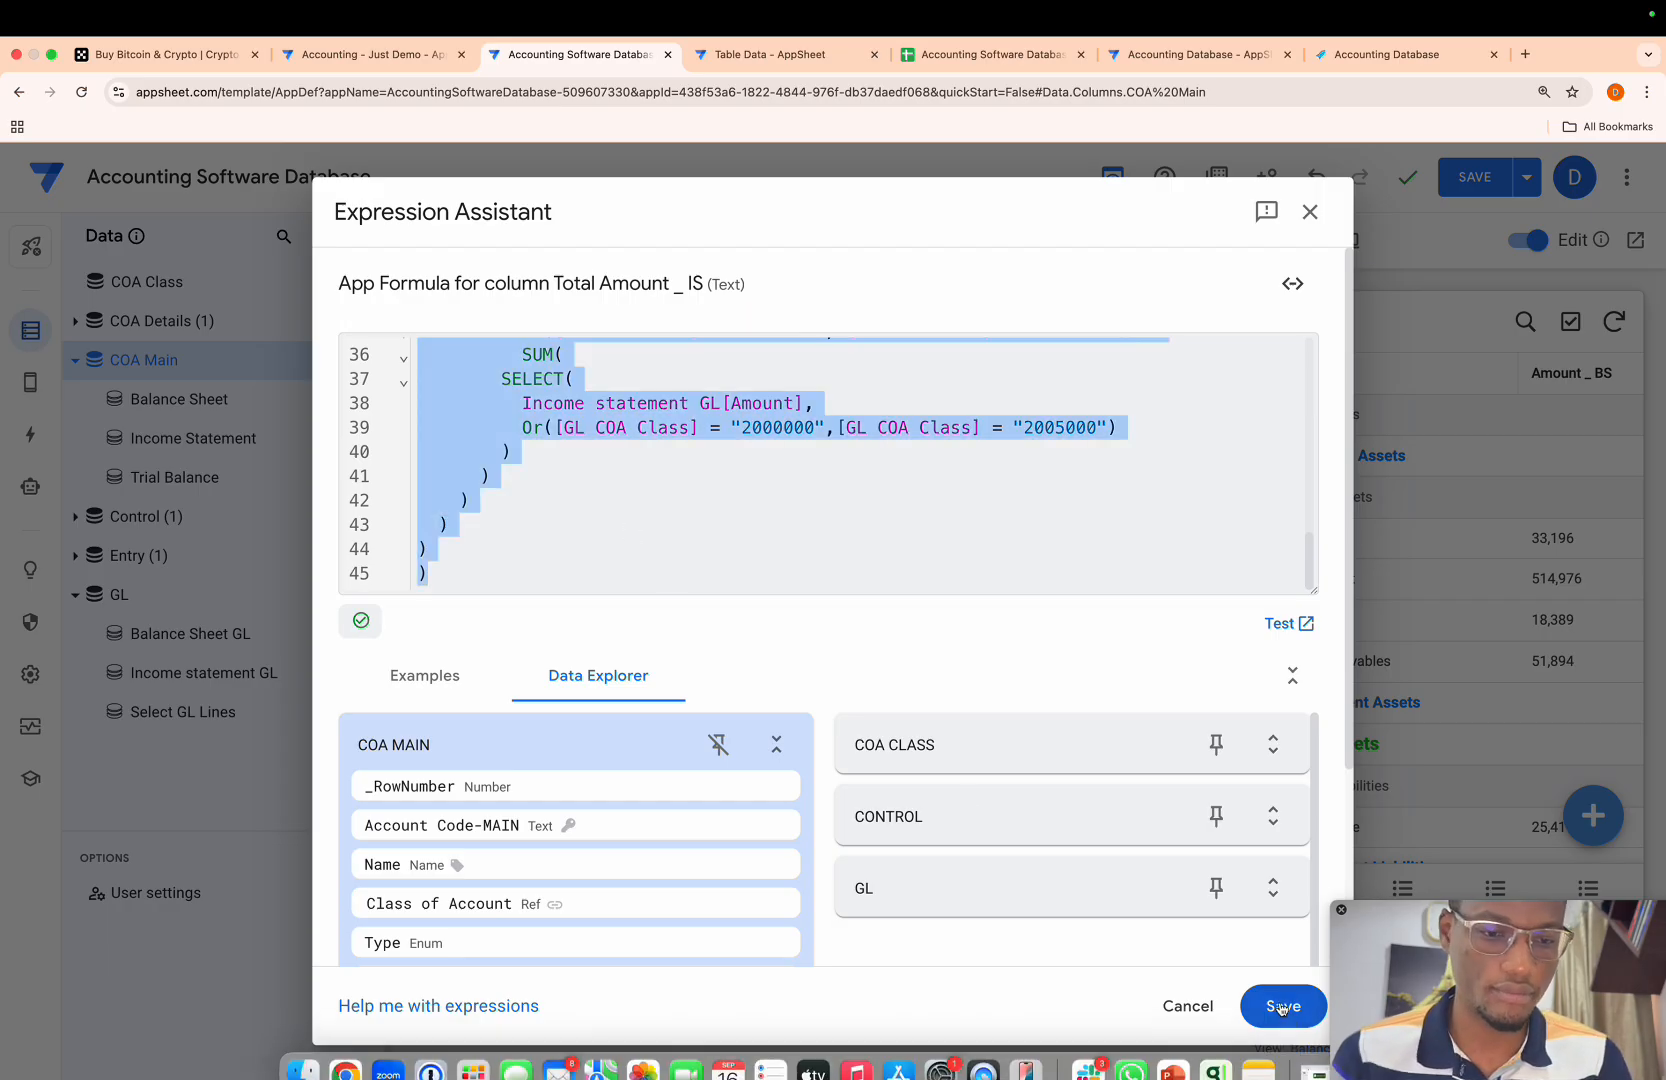
pyautogui.click(1283, 1006)
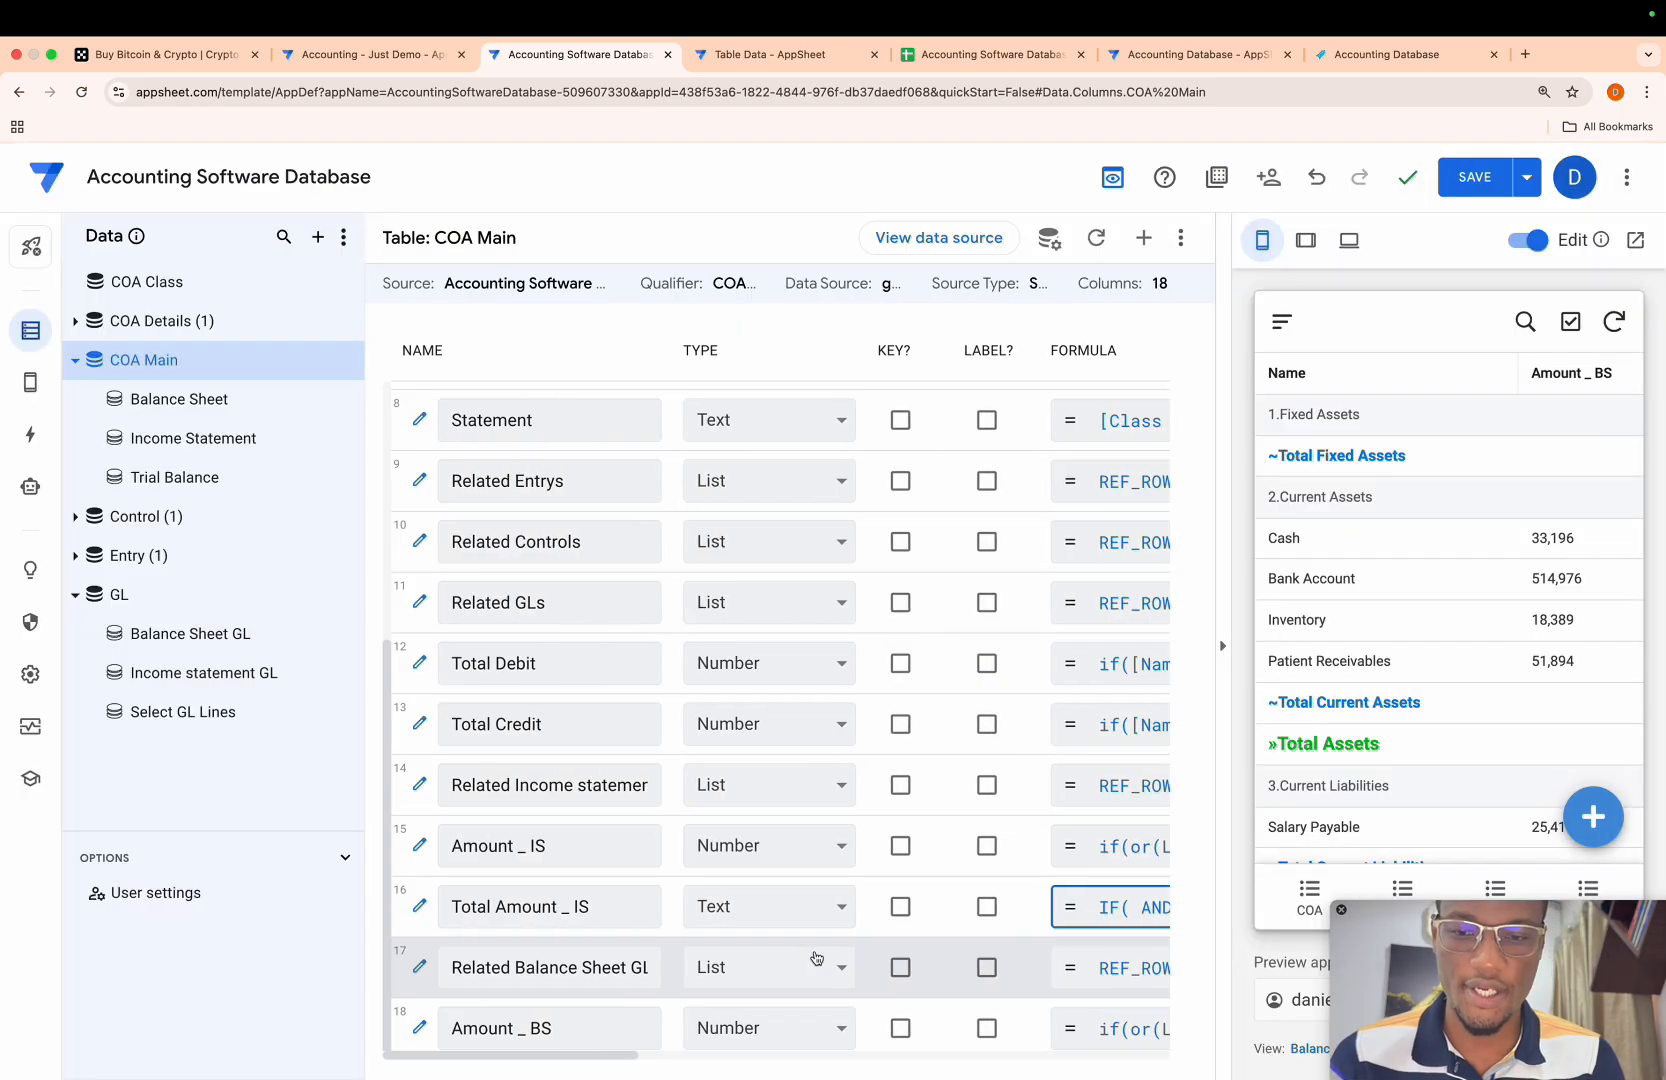
# - Add a virtual column named Total Amount _ BS to the COA Main table
pyautogui.click(1143, 238)
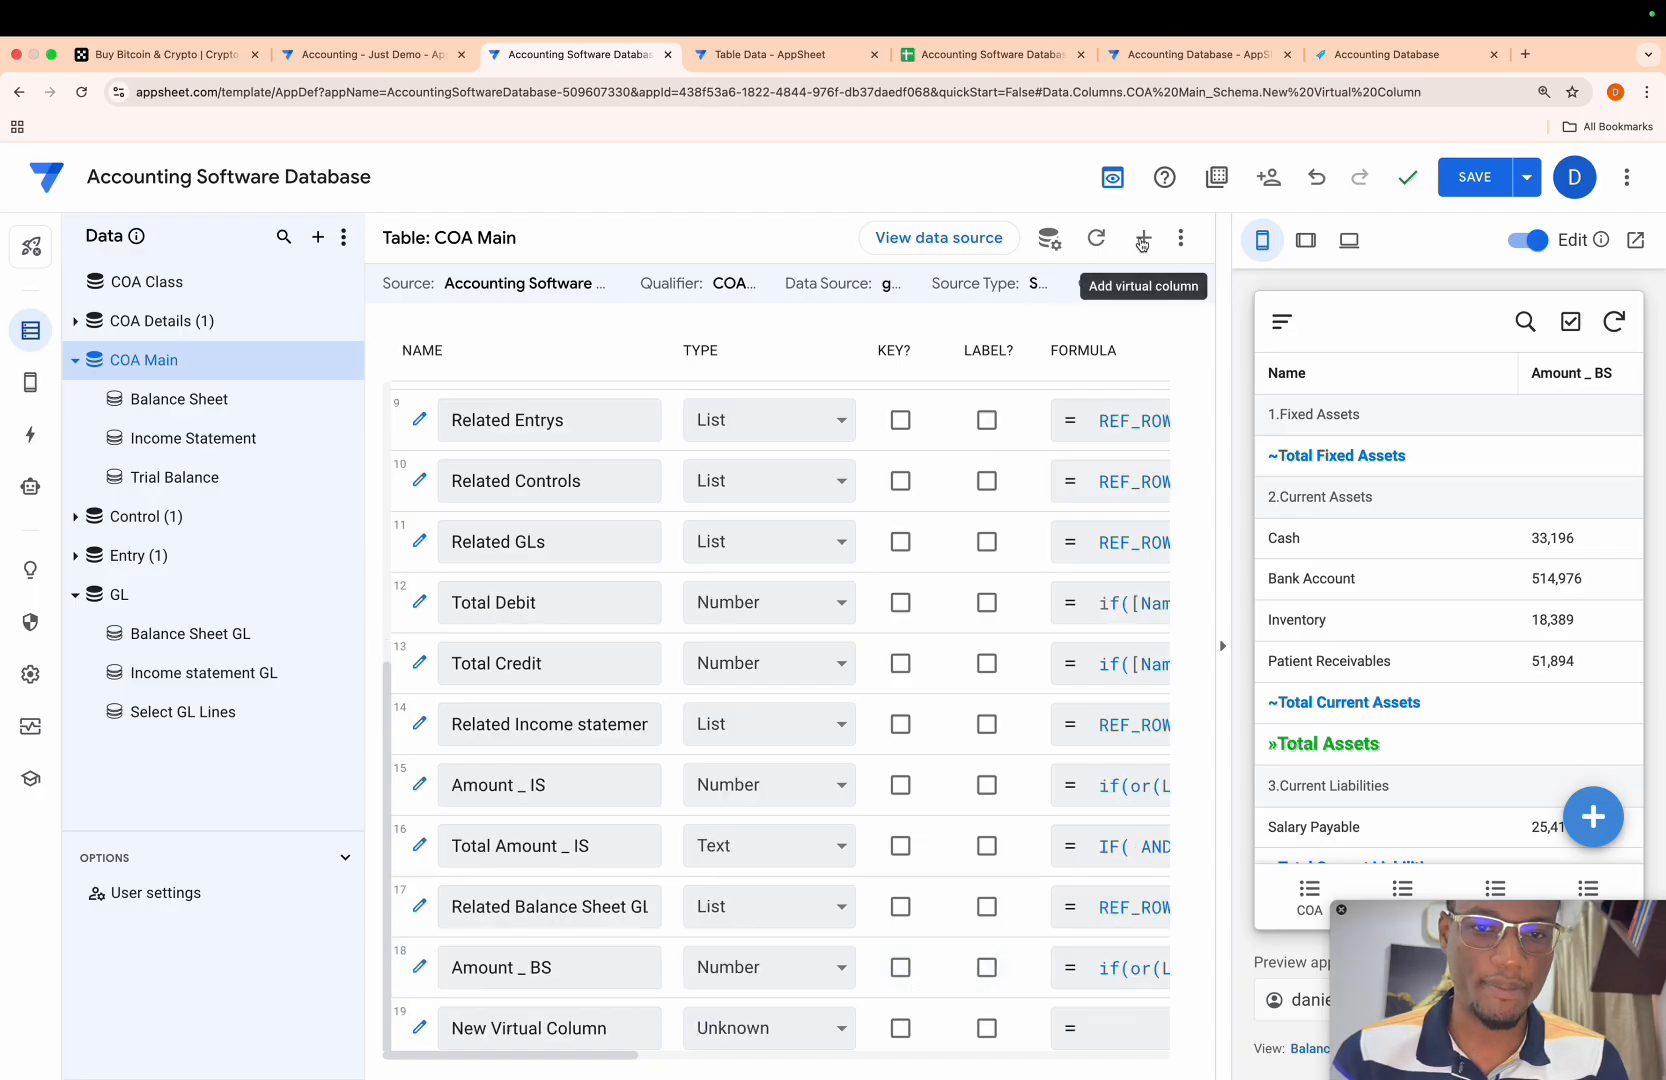
pyautogui.moveTo(892, 366); pyautogui.dragTo(530, 341)
pyautogui.press('BackSpace')
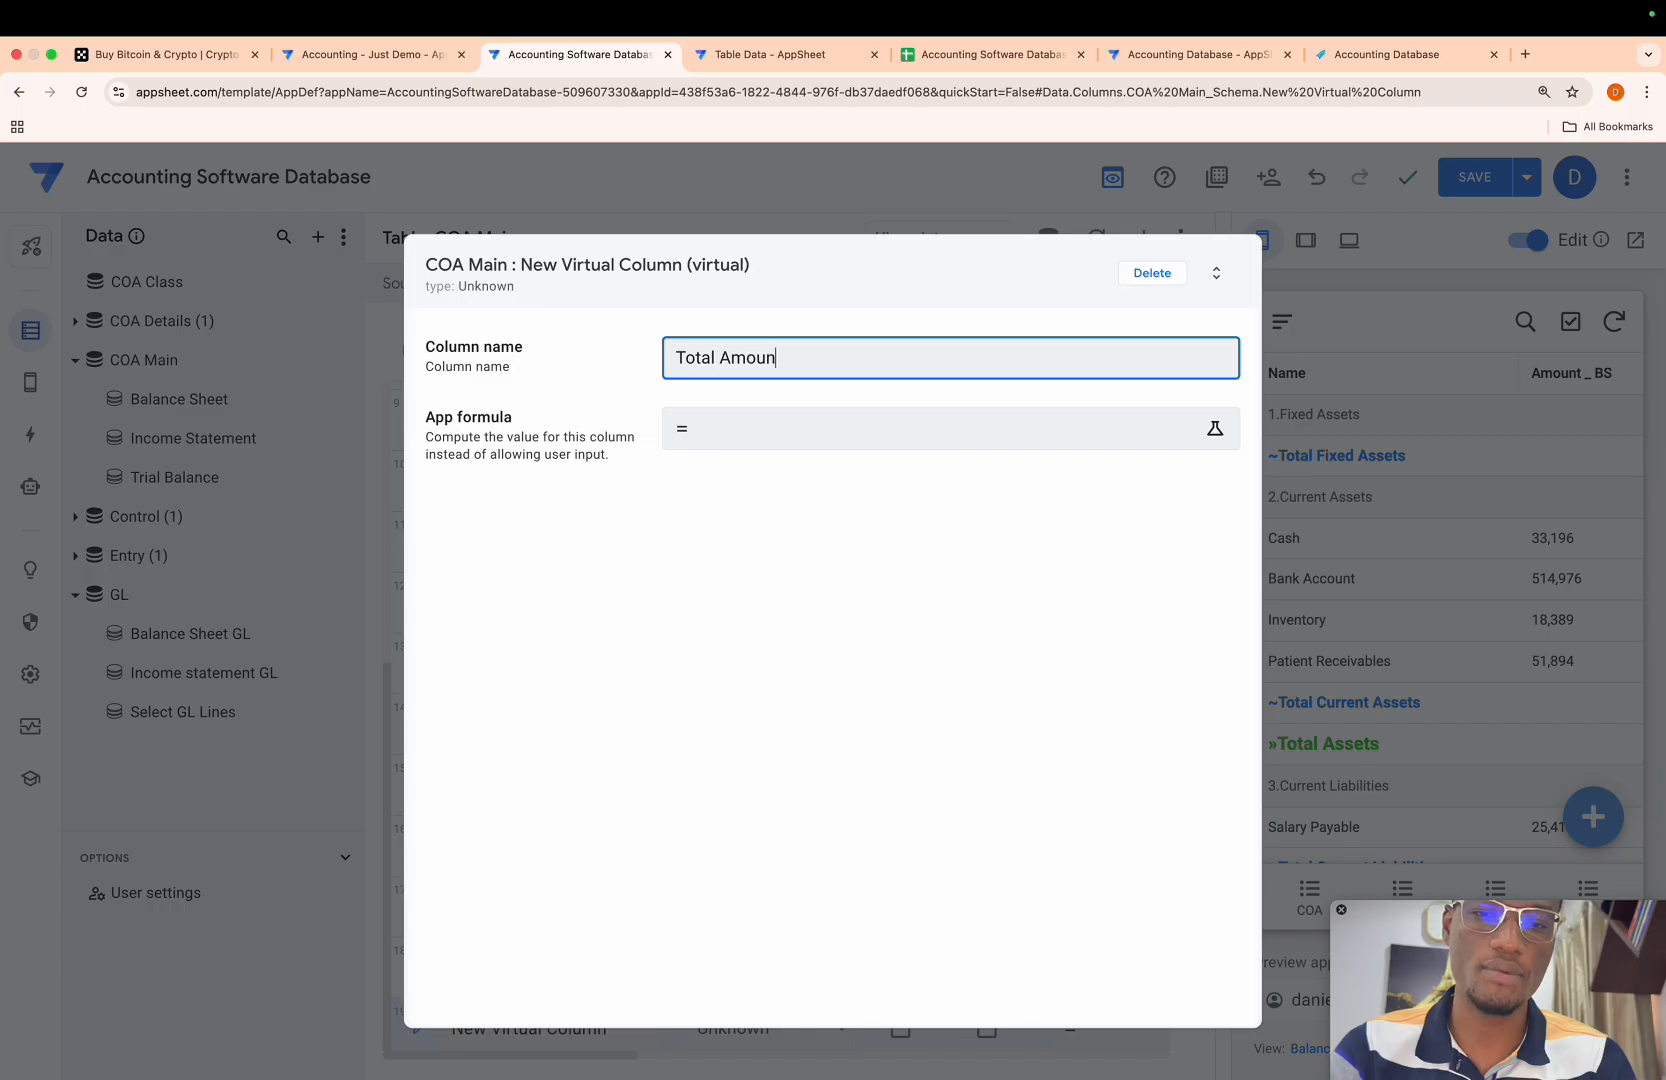
pyautogui.write('BS')
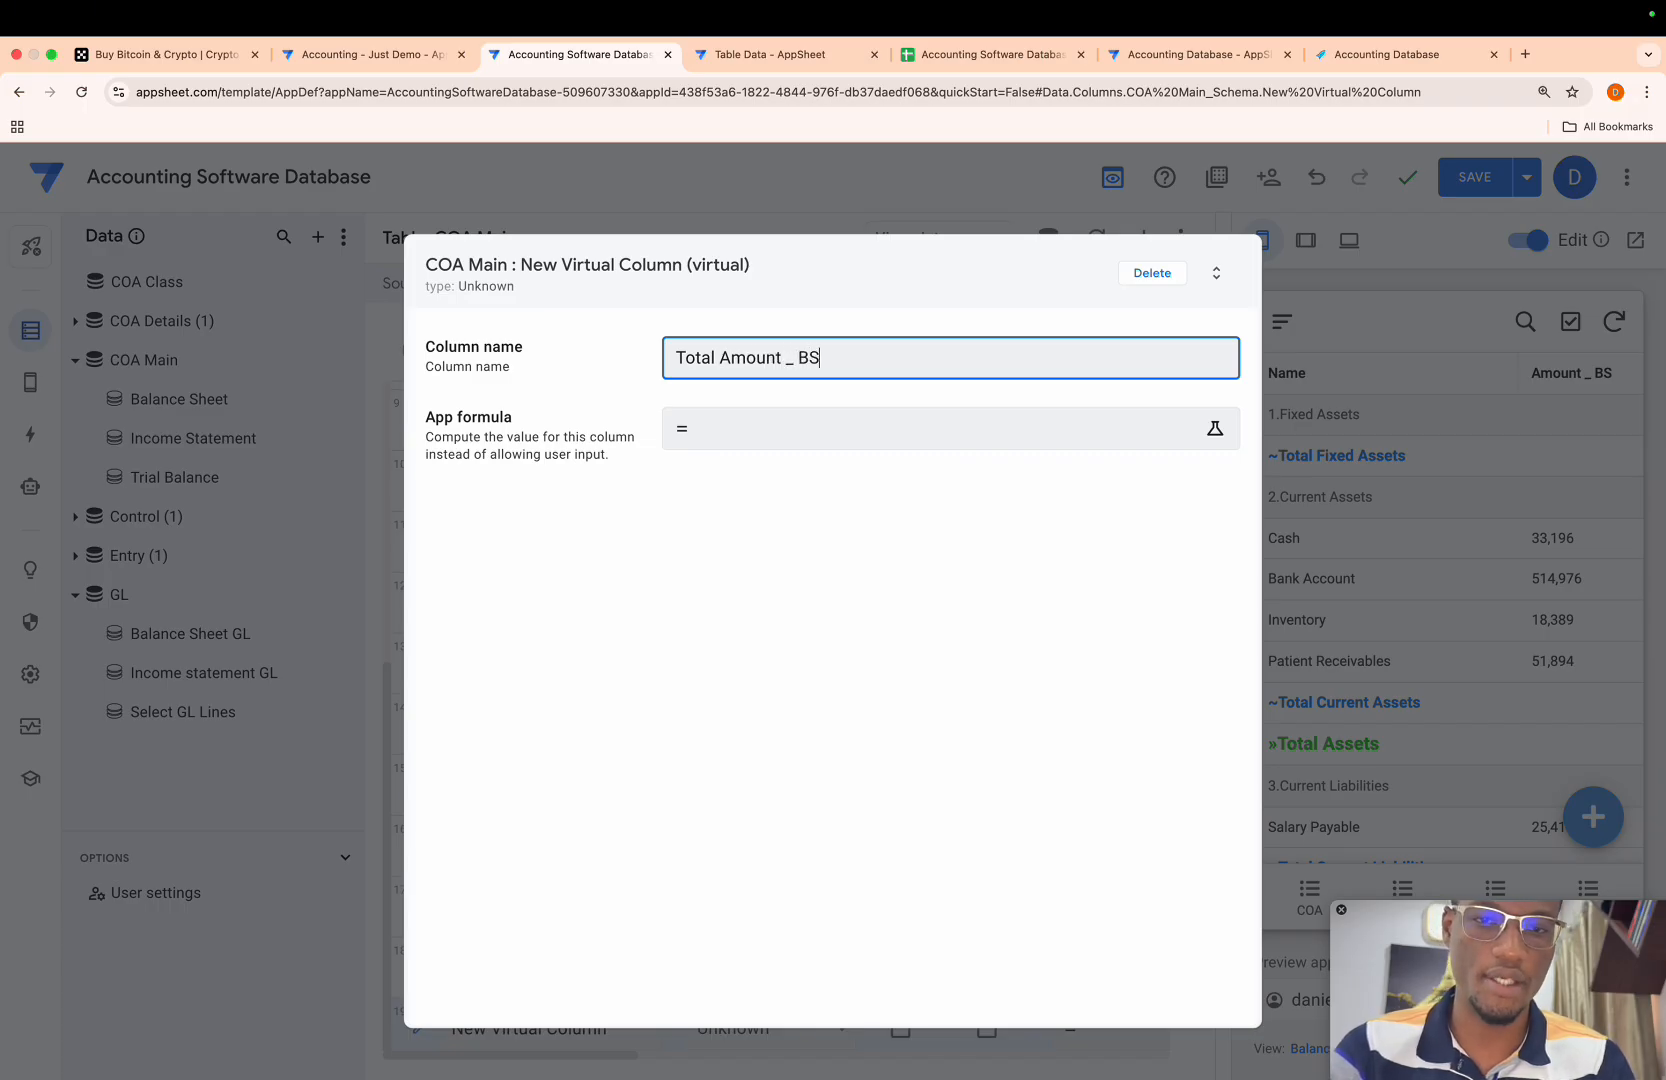
# - Paste the copied Total Amount _ IS expression as the app formula of Total Amount _ BS
pyautogui.click(738, 430)
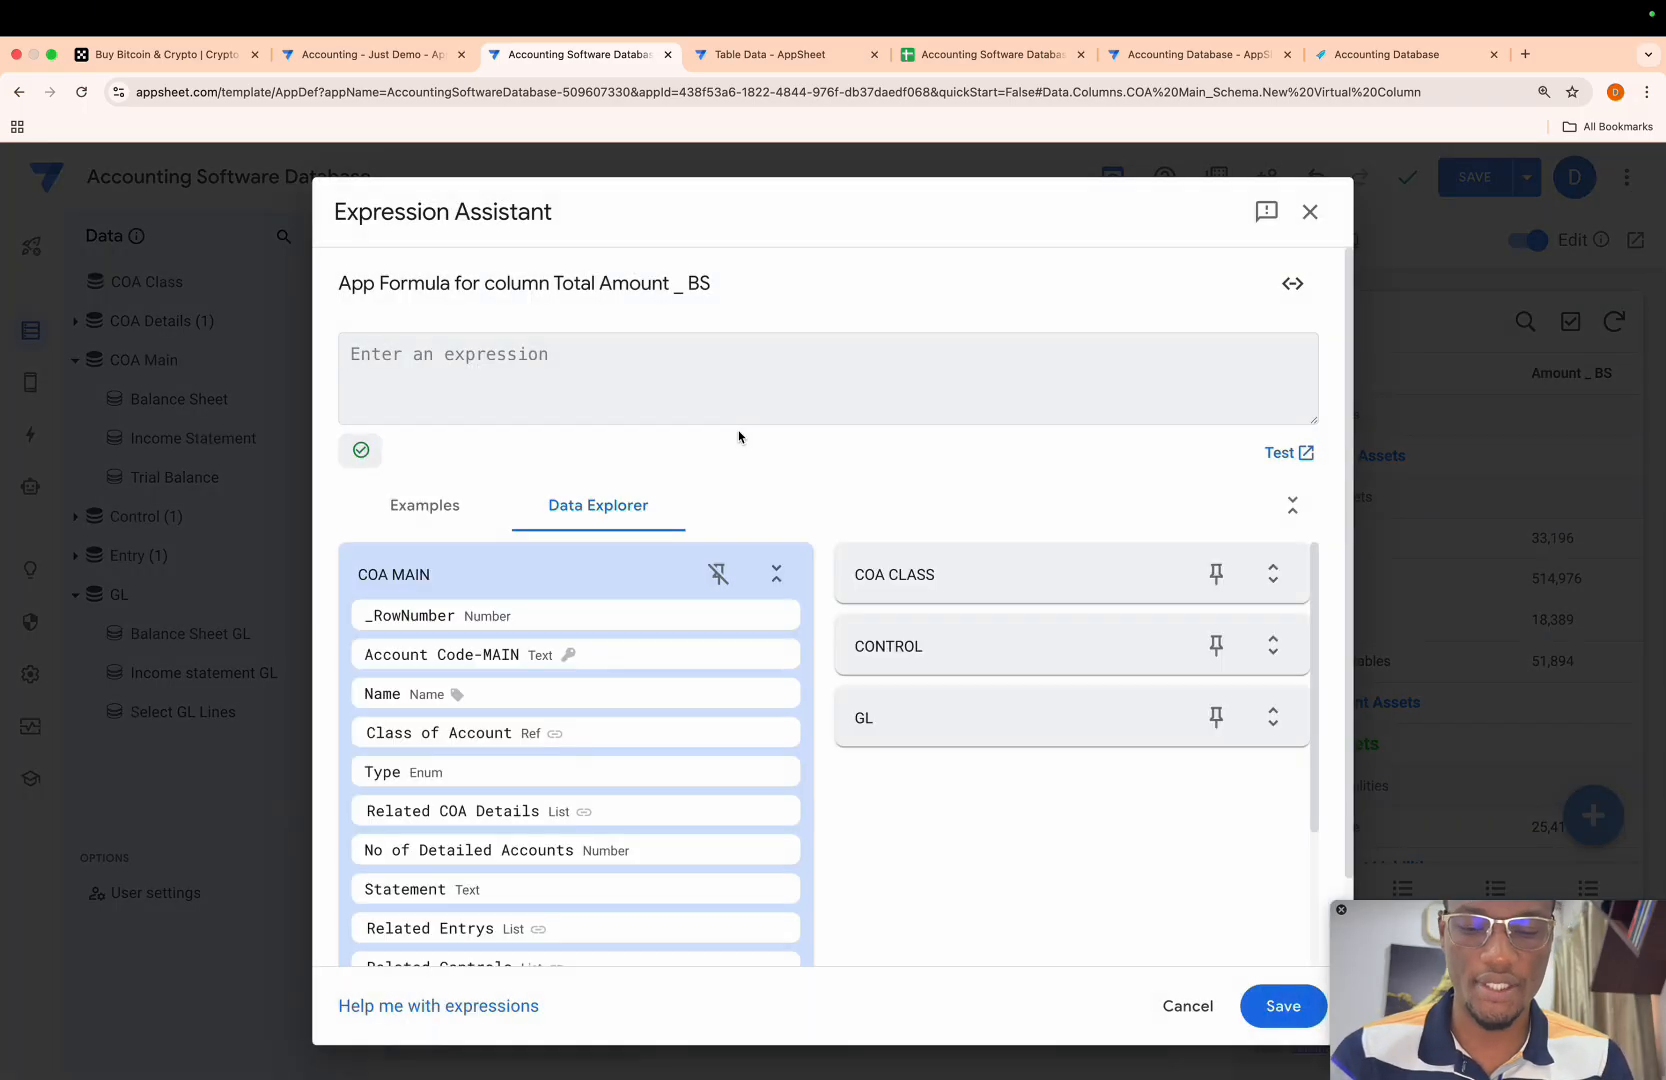
pyautogui.press('super+v')
pyautogui.scroll(5, 724, 481)
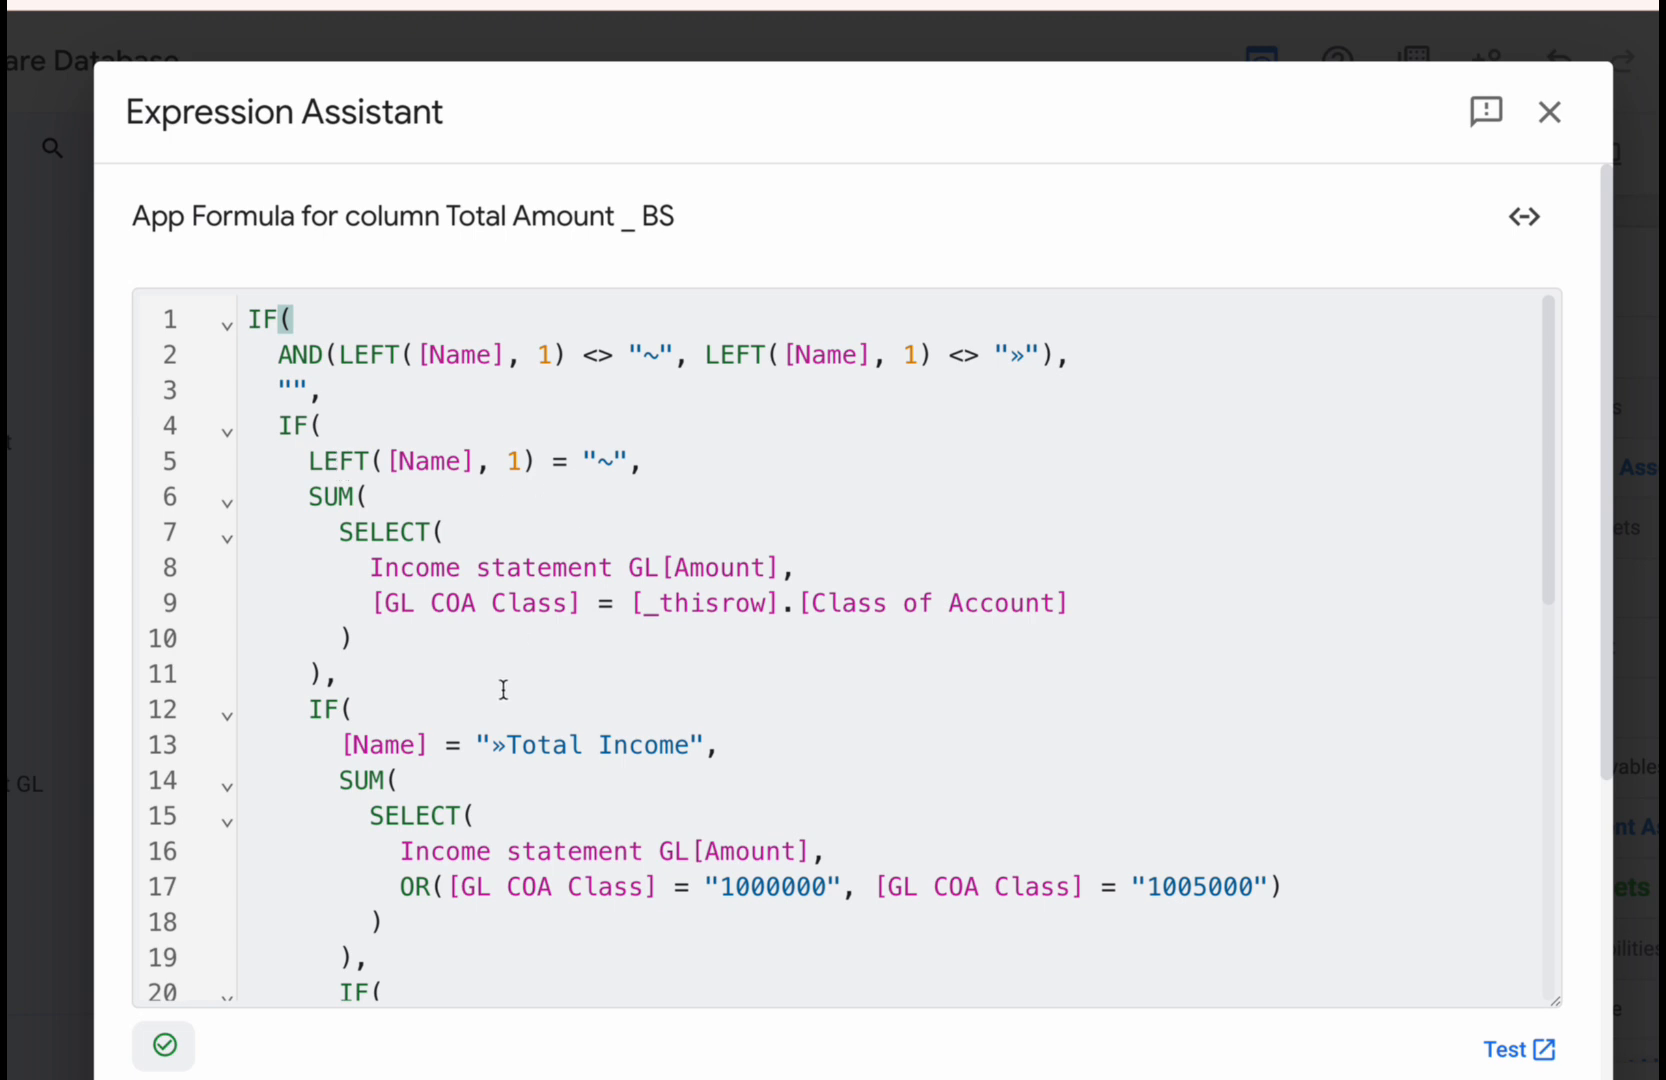
# - Change Income statement GL to Balance Sheet GL in the formula's first SELECT, which sums the "~" rows
pyautogui.moveTo(368, 566); pyautogui.dragTo(607, 573)
pyautogui.press('BackSpace')
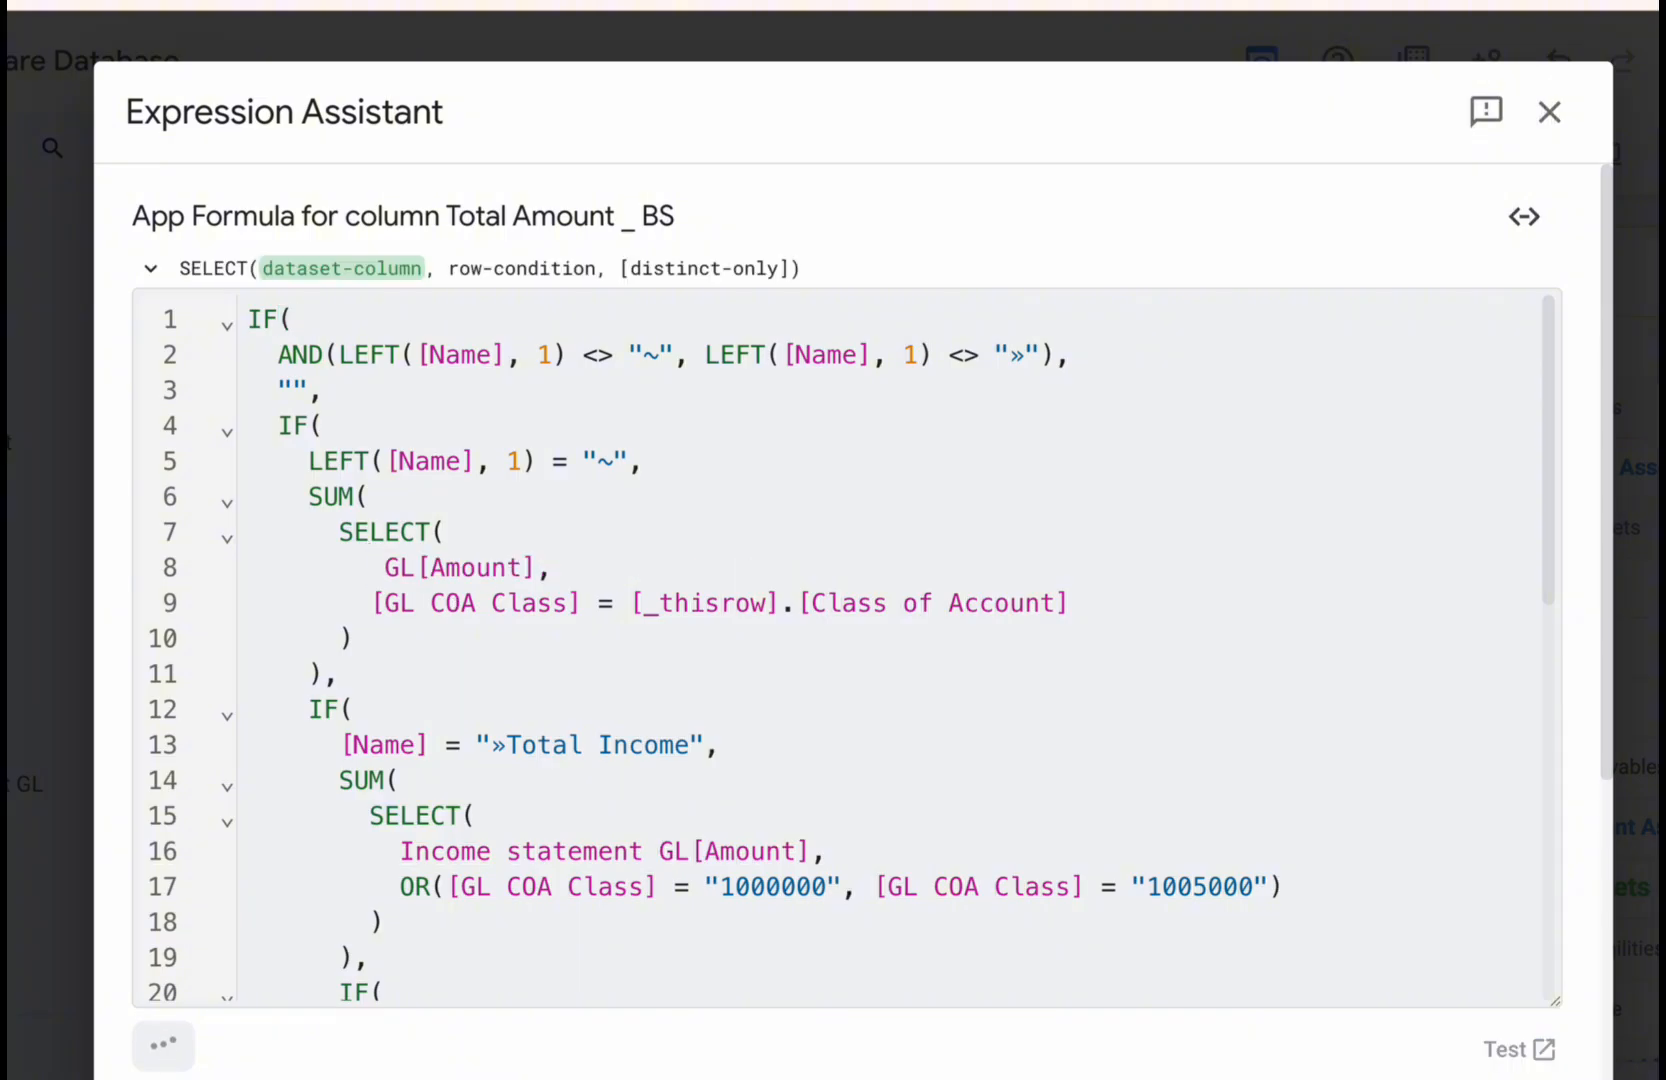
pyautogui.write('Balance Sheet')
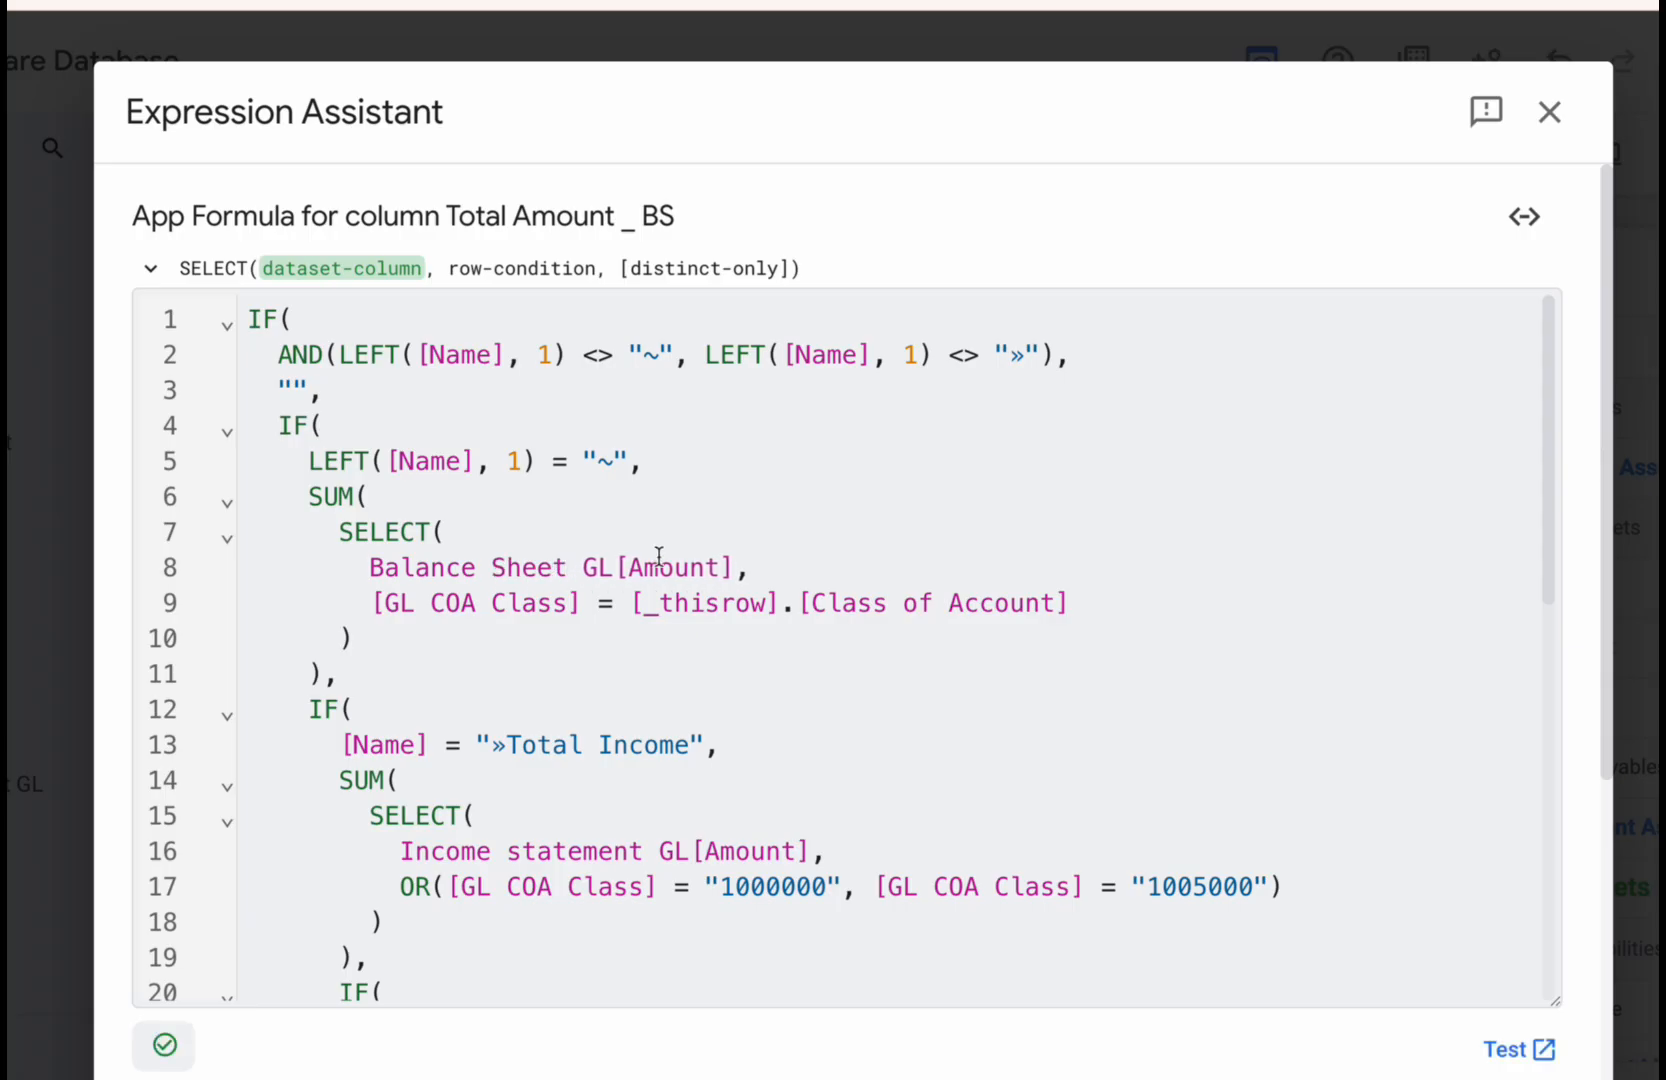
# - Find the remaining occurrences of Income statement GL in the Total Amount _ BS formula
pyautogui.click(686, 850)
pyautogui.moveTo(686, 848); pyautogui.dragTo(398, 835)
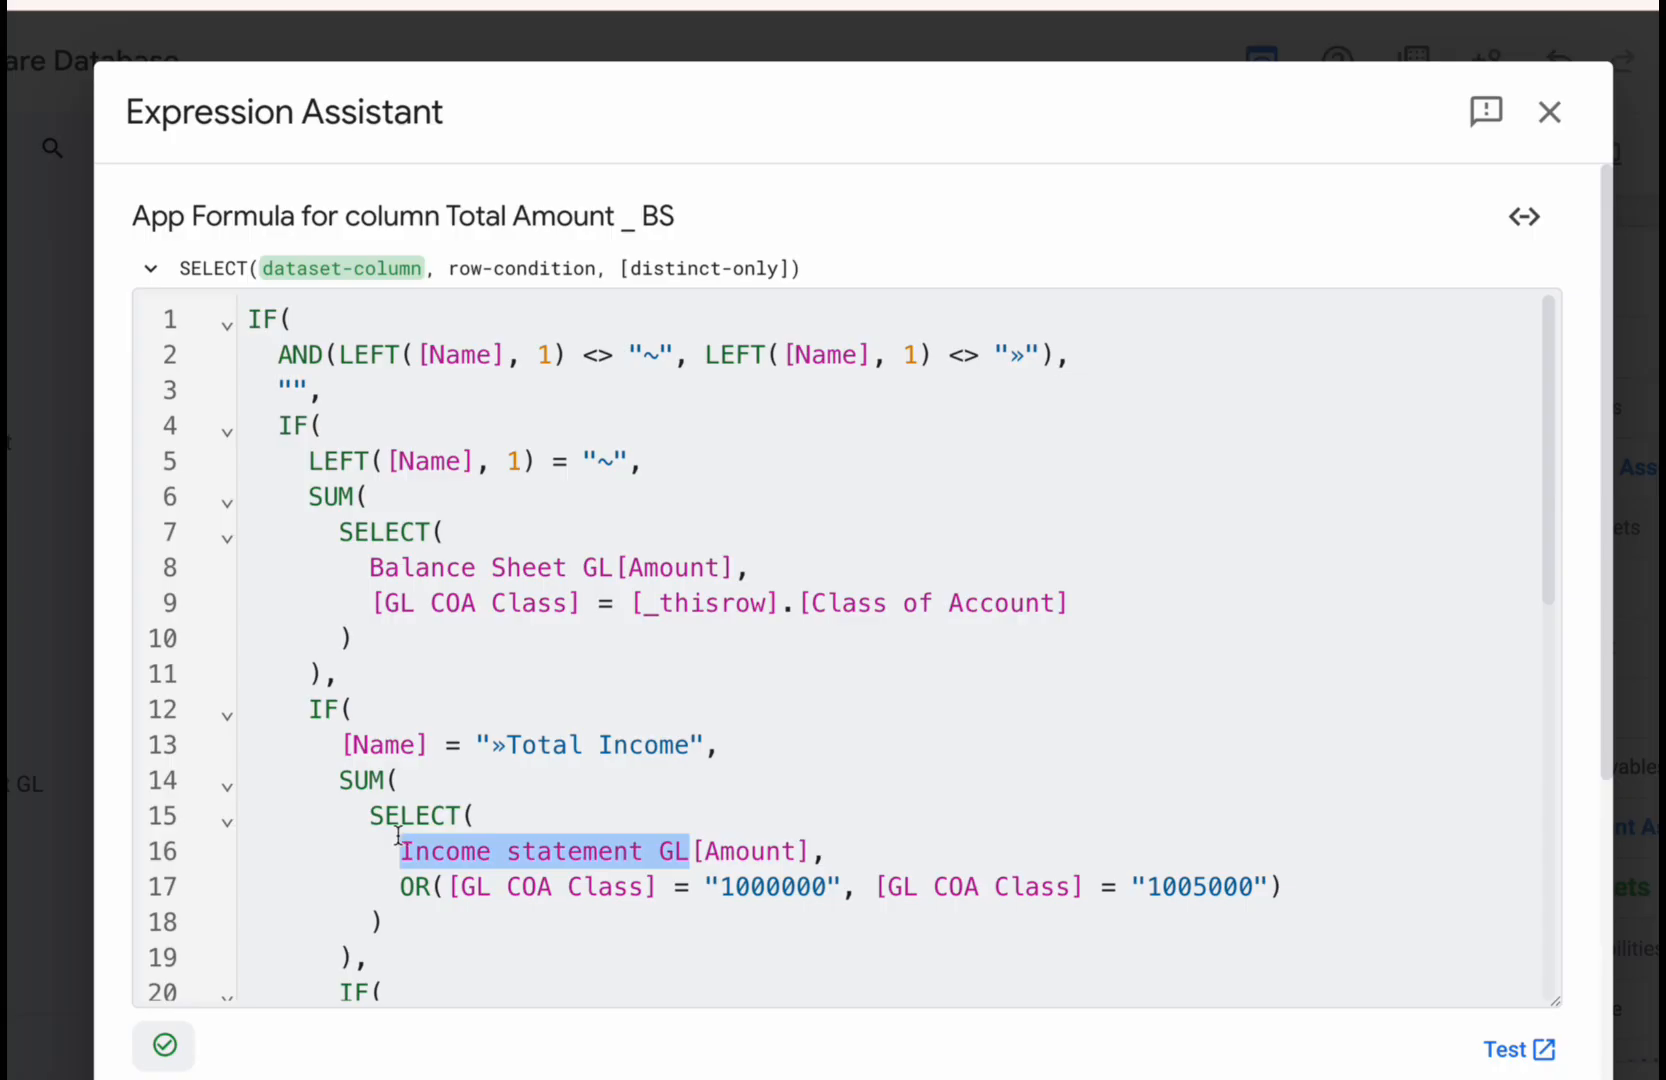
pyautogui.hotkey('ctrl', 'f')
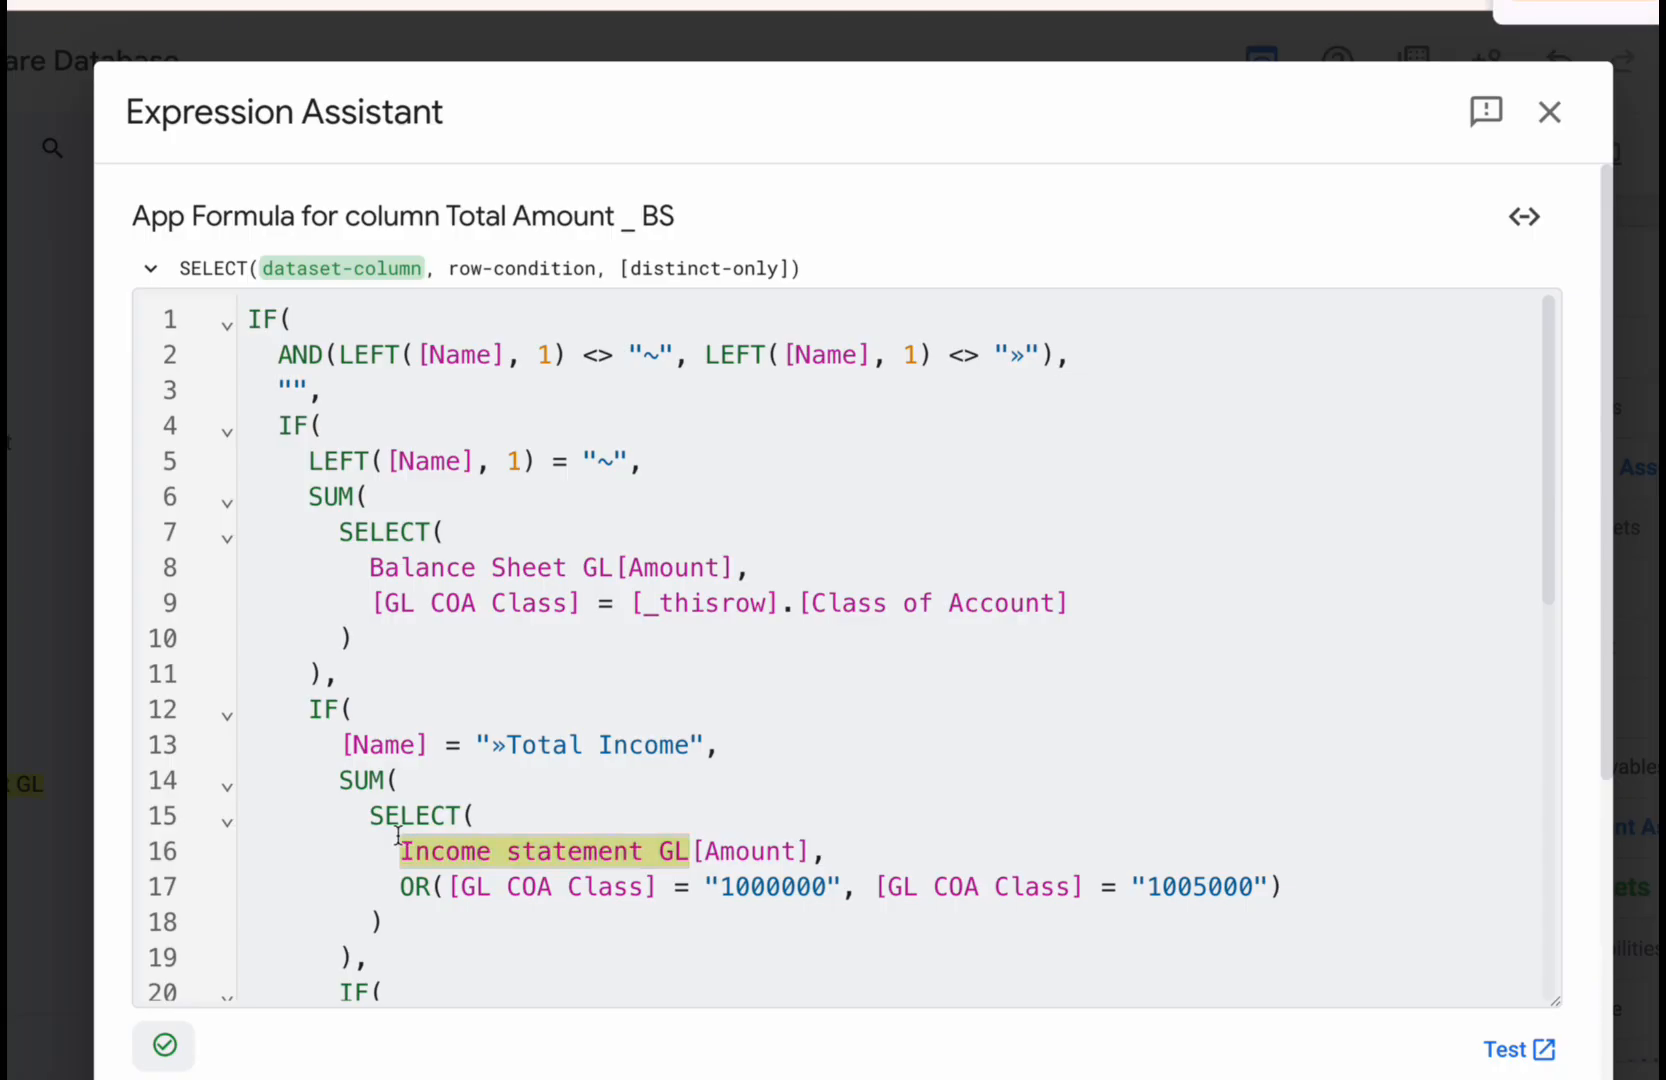
pyautogui.scroll(-9, 859, 848)
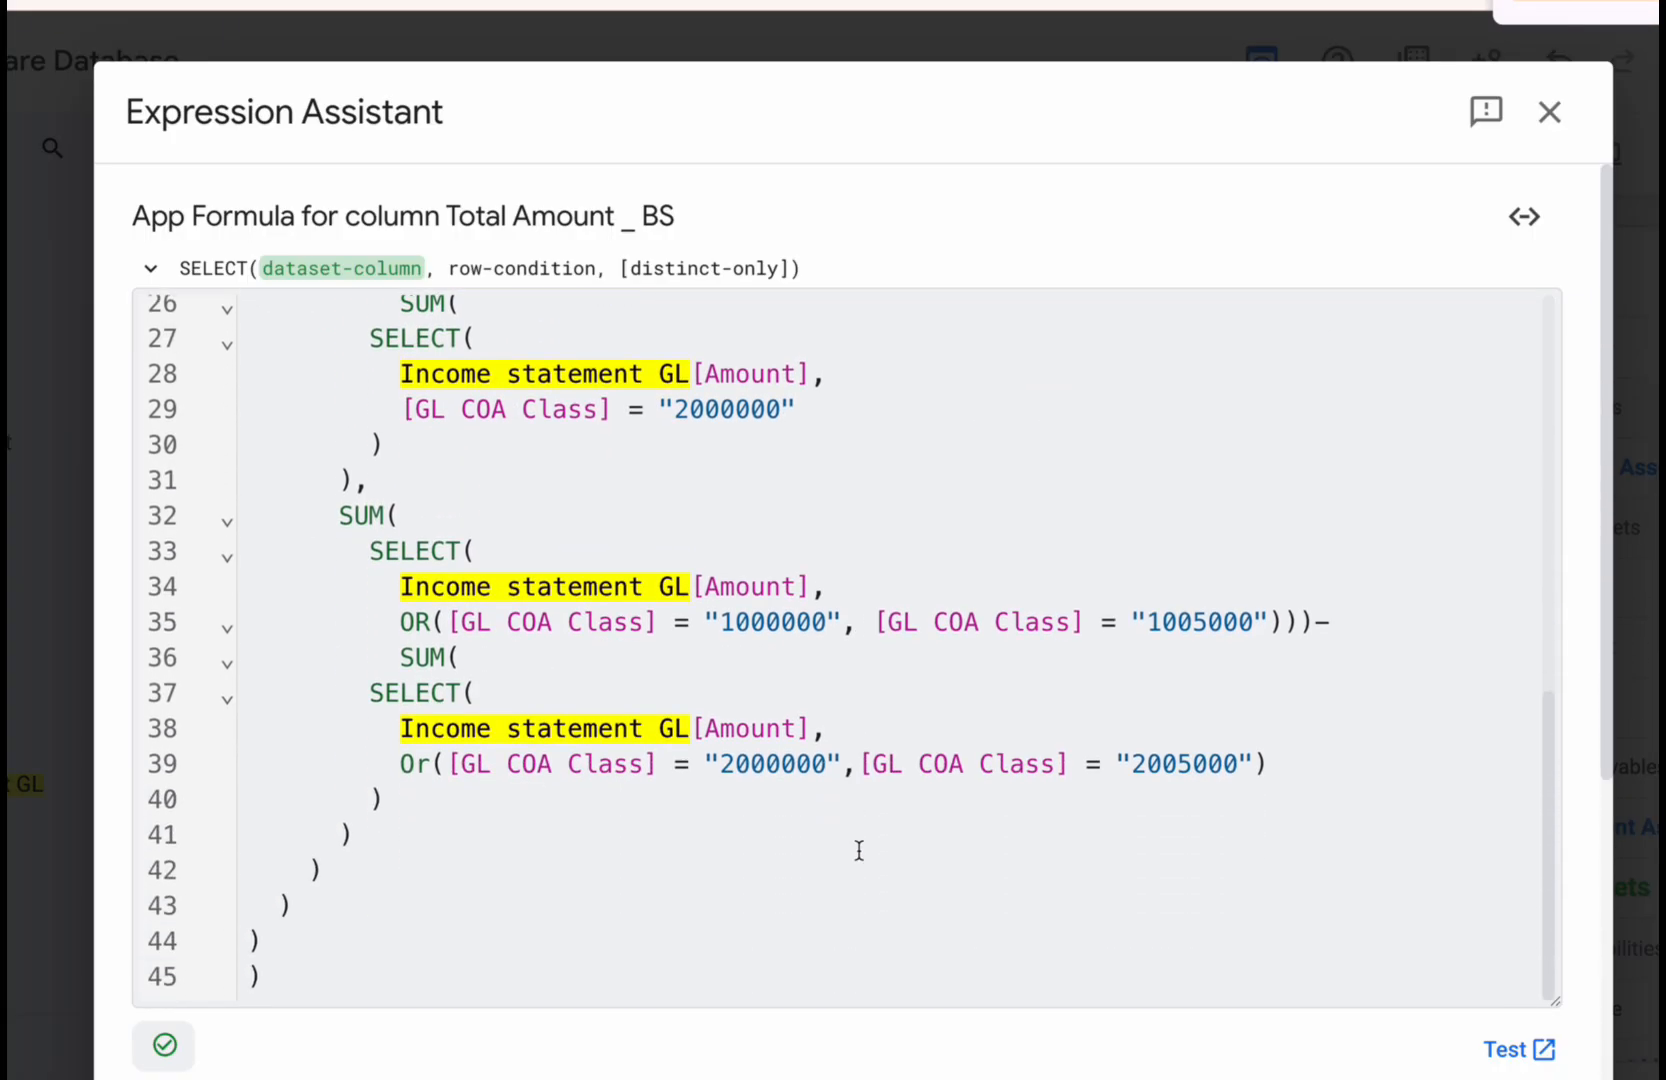
pyautogui.scroll(9, 859, 848)
pyautogui.scroll(-1, 838, 822)
# - Change the formula's »Total Income condition to »Total Asset and replace Income statement GL with Balance Sheet GL in its SELECT
pyautogui.moveTo(613, 558); pyautogui.dragTo(372, 553)
pyautogui.hotkey('ctrl', 'c')
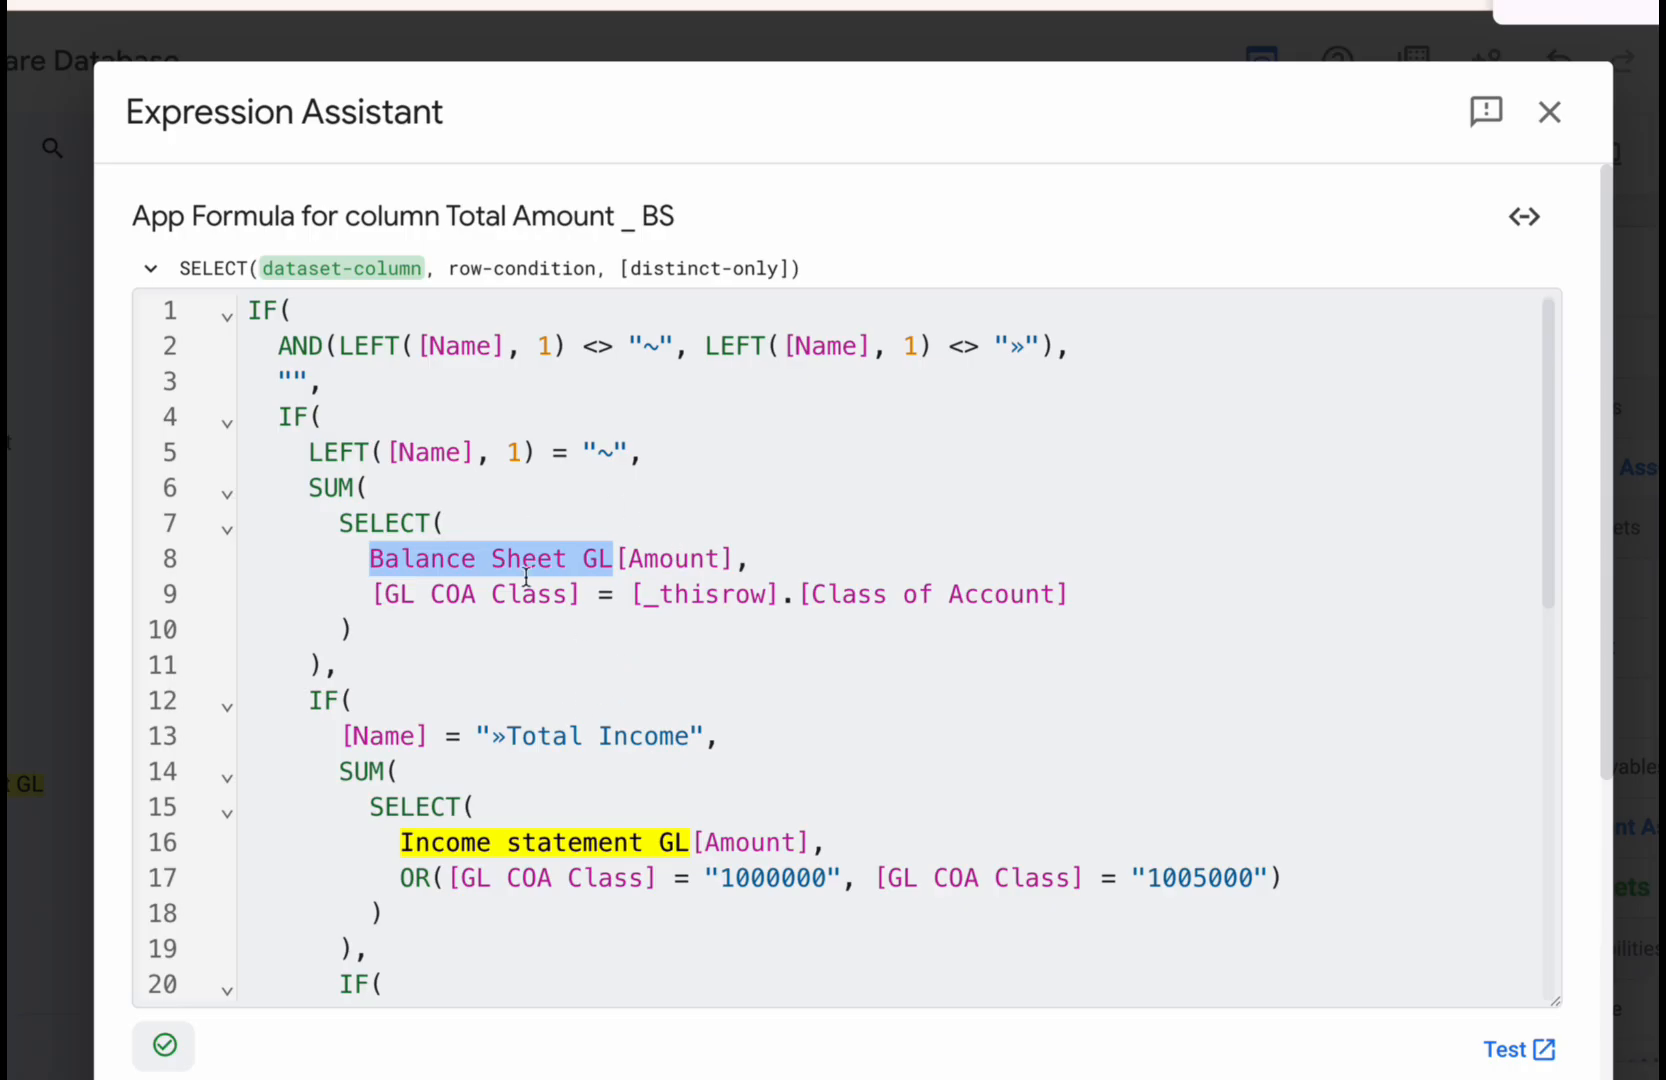
pyautogui.scroll(-2, 547, 718)
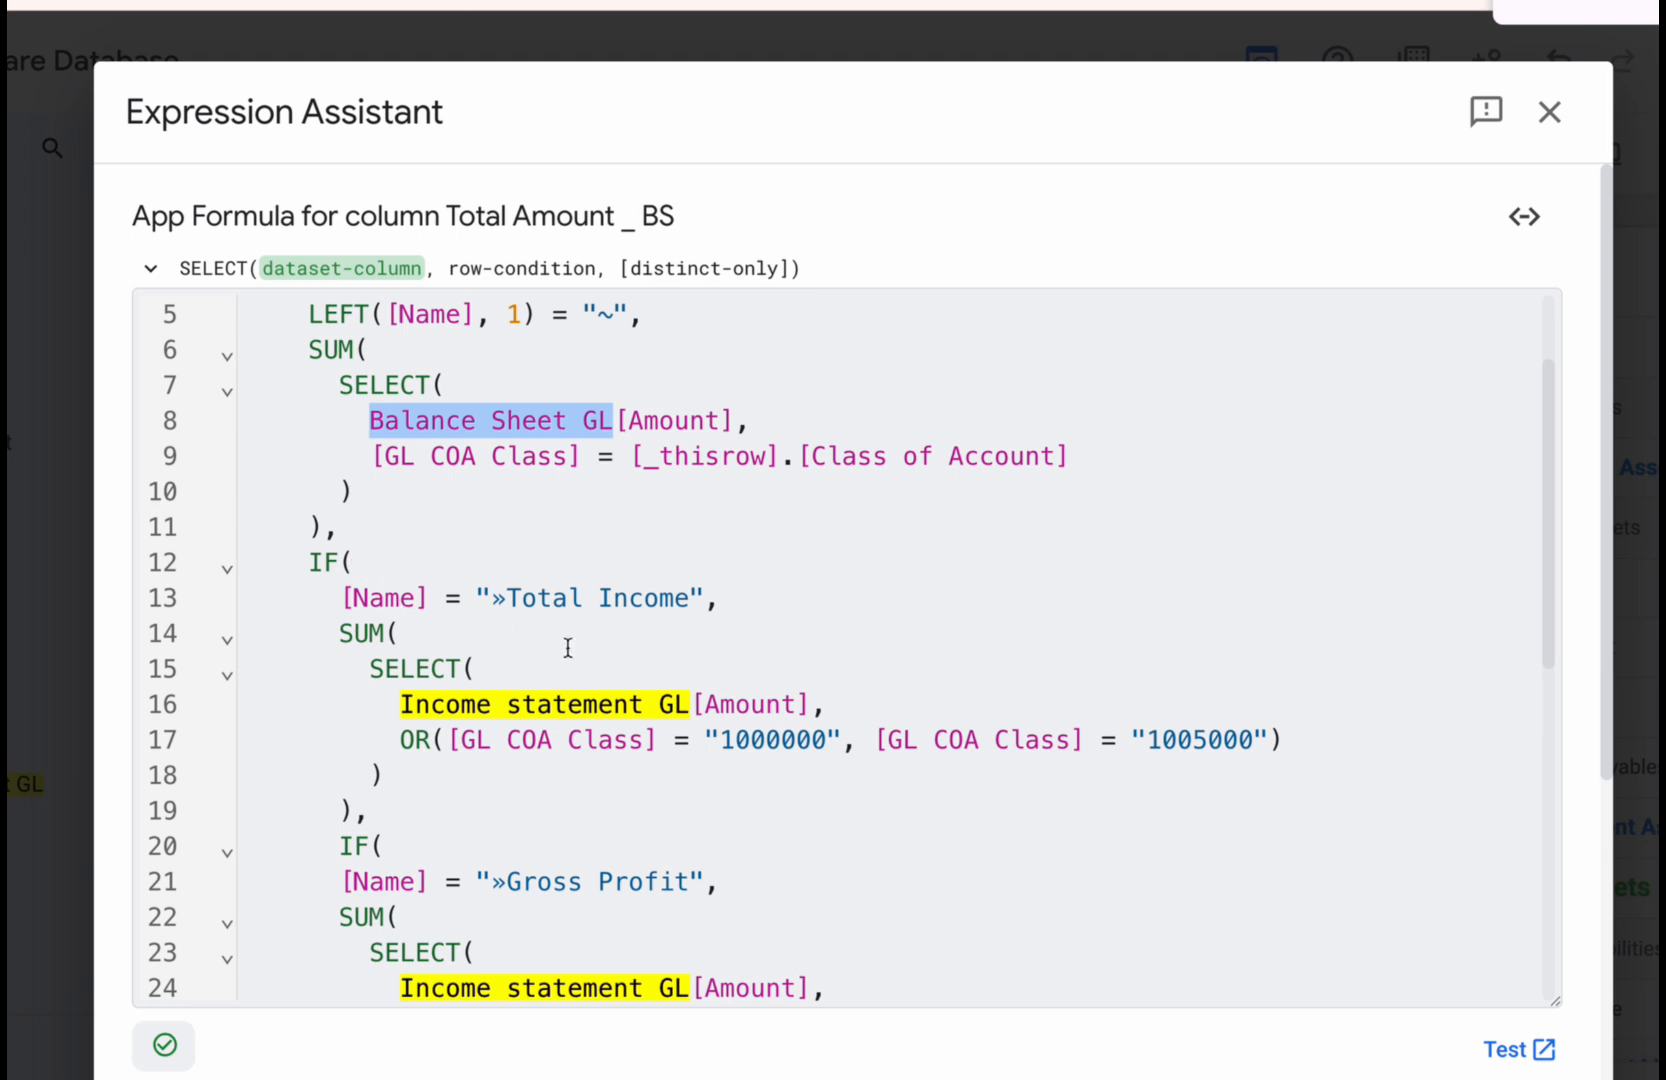
pyautogui.moveTo(510, 596); pyautogui.dragTo(684, 600)
pyautogui.press('BackSpace')
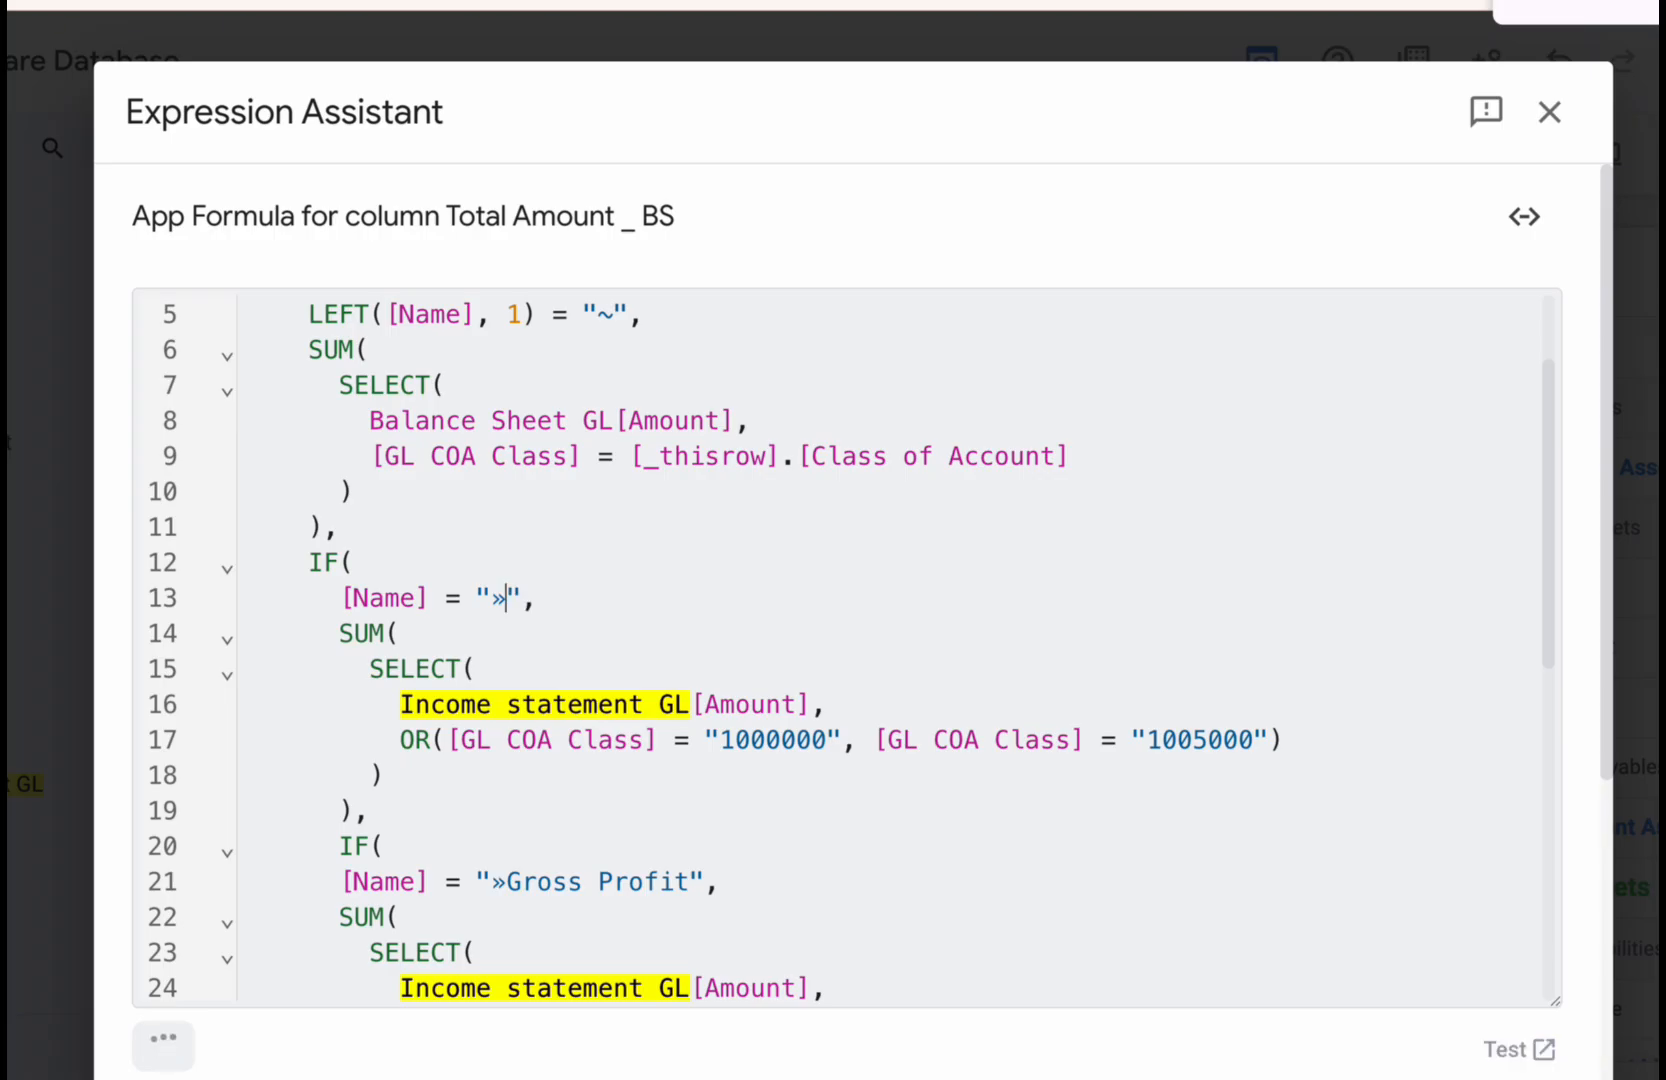
pyautogui.write('Total ')
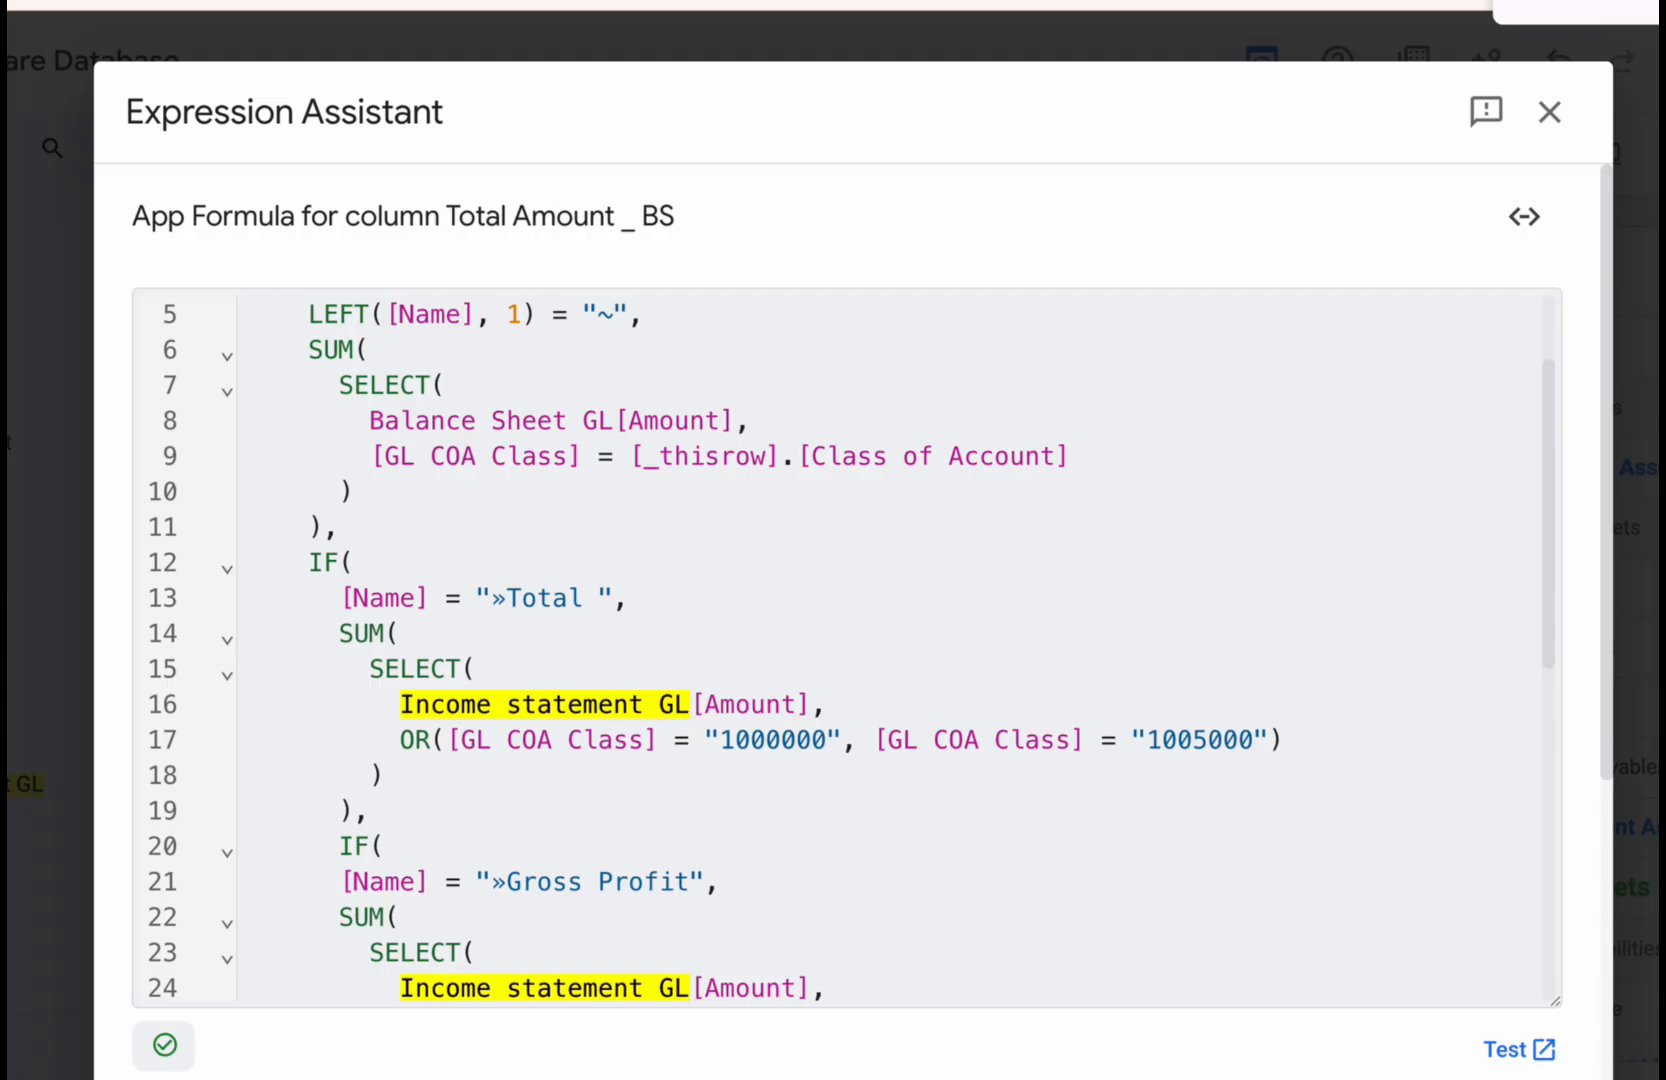
pyautogui.write('Asset')
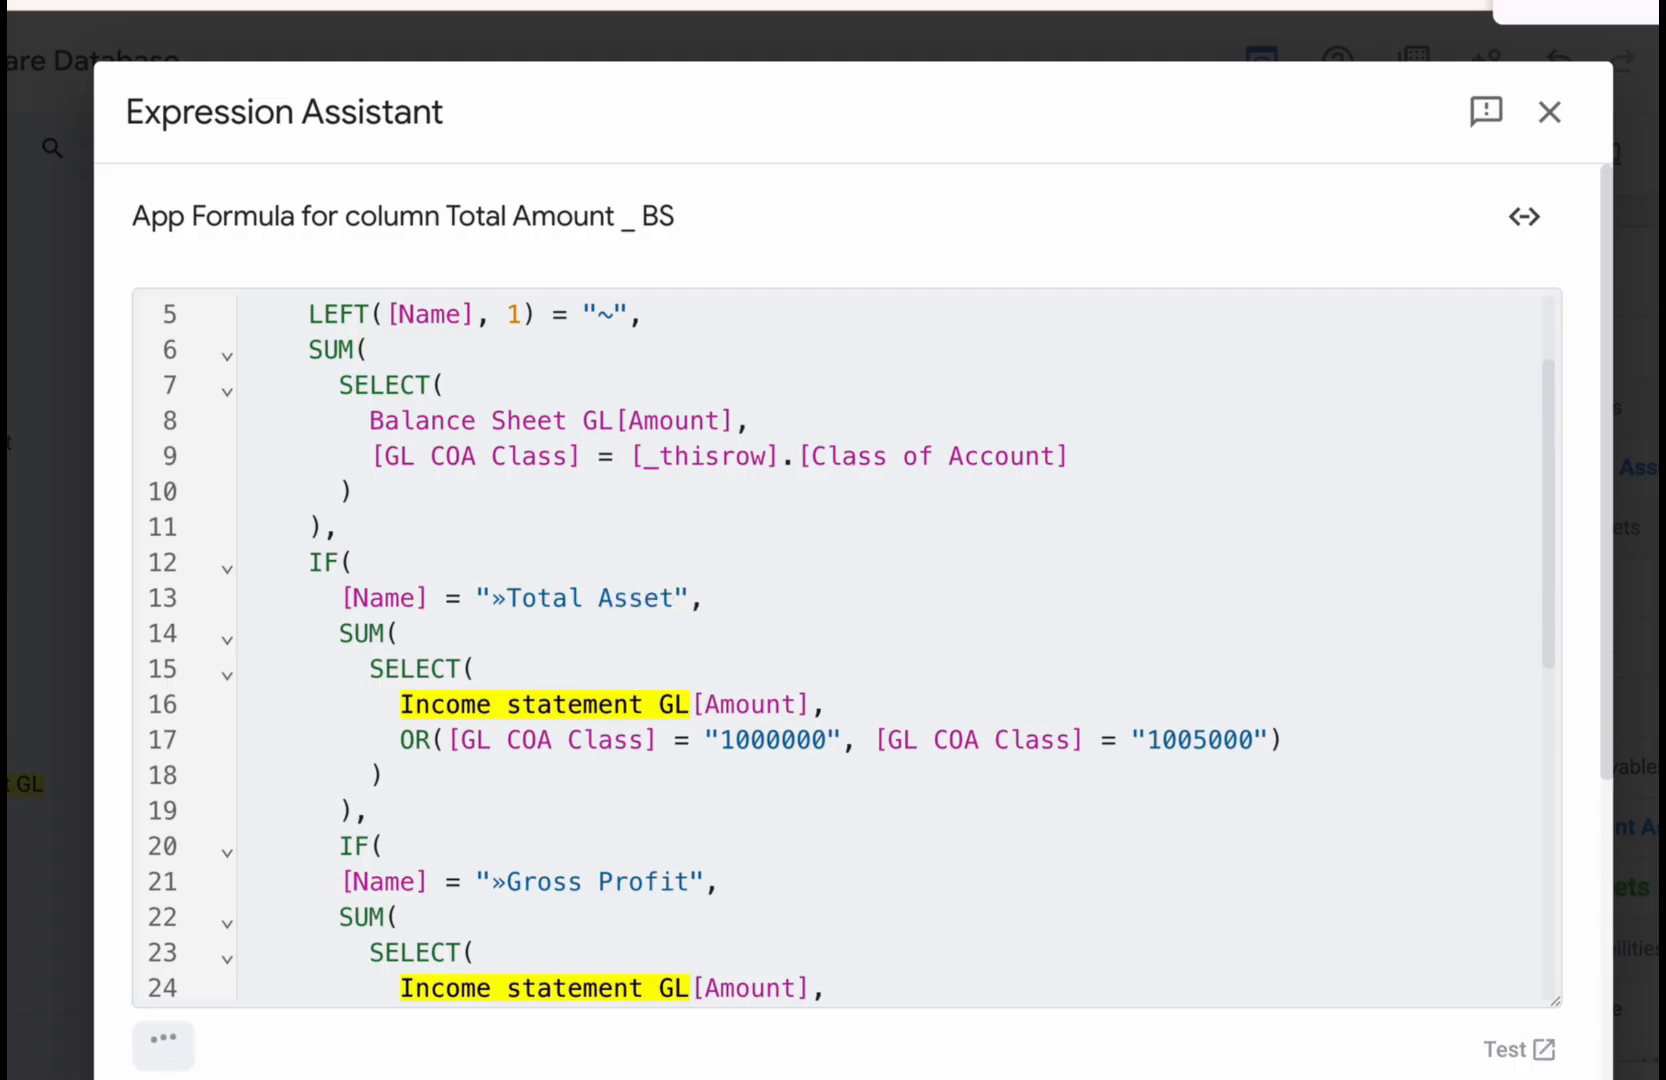
pyautogui.click(686, 708)
pyautogui.moveTo(686, 708); pyautogui.dragTo(406, 700)
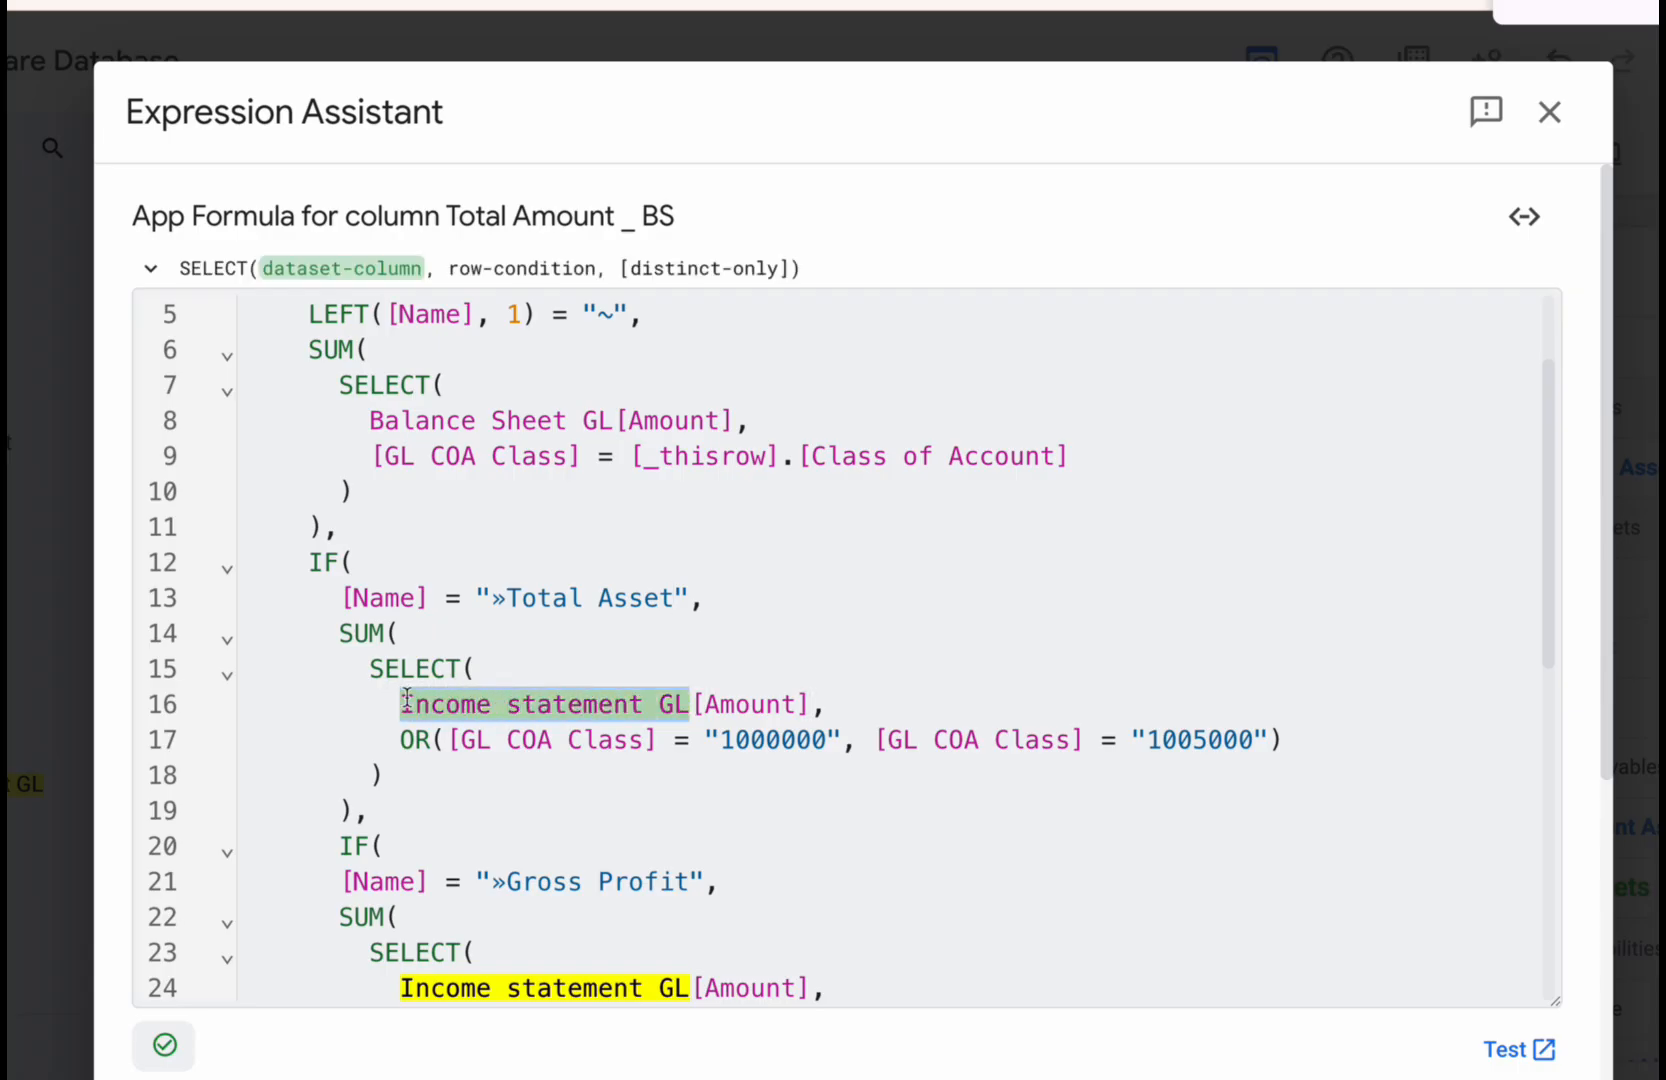
pyautogui.hotkey('ctrl', 'v')
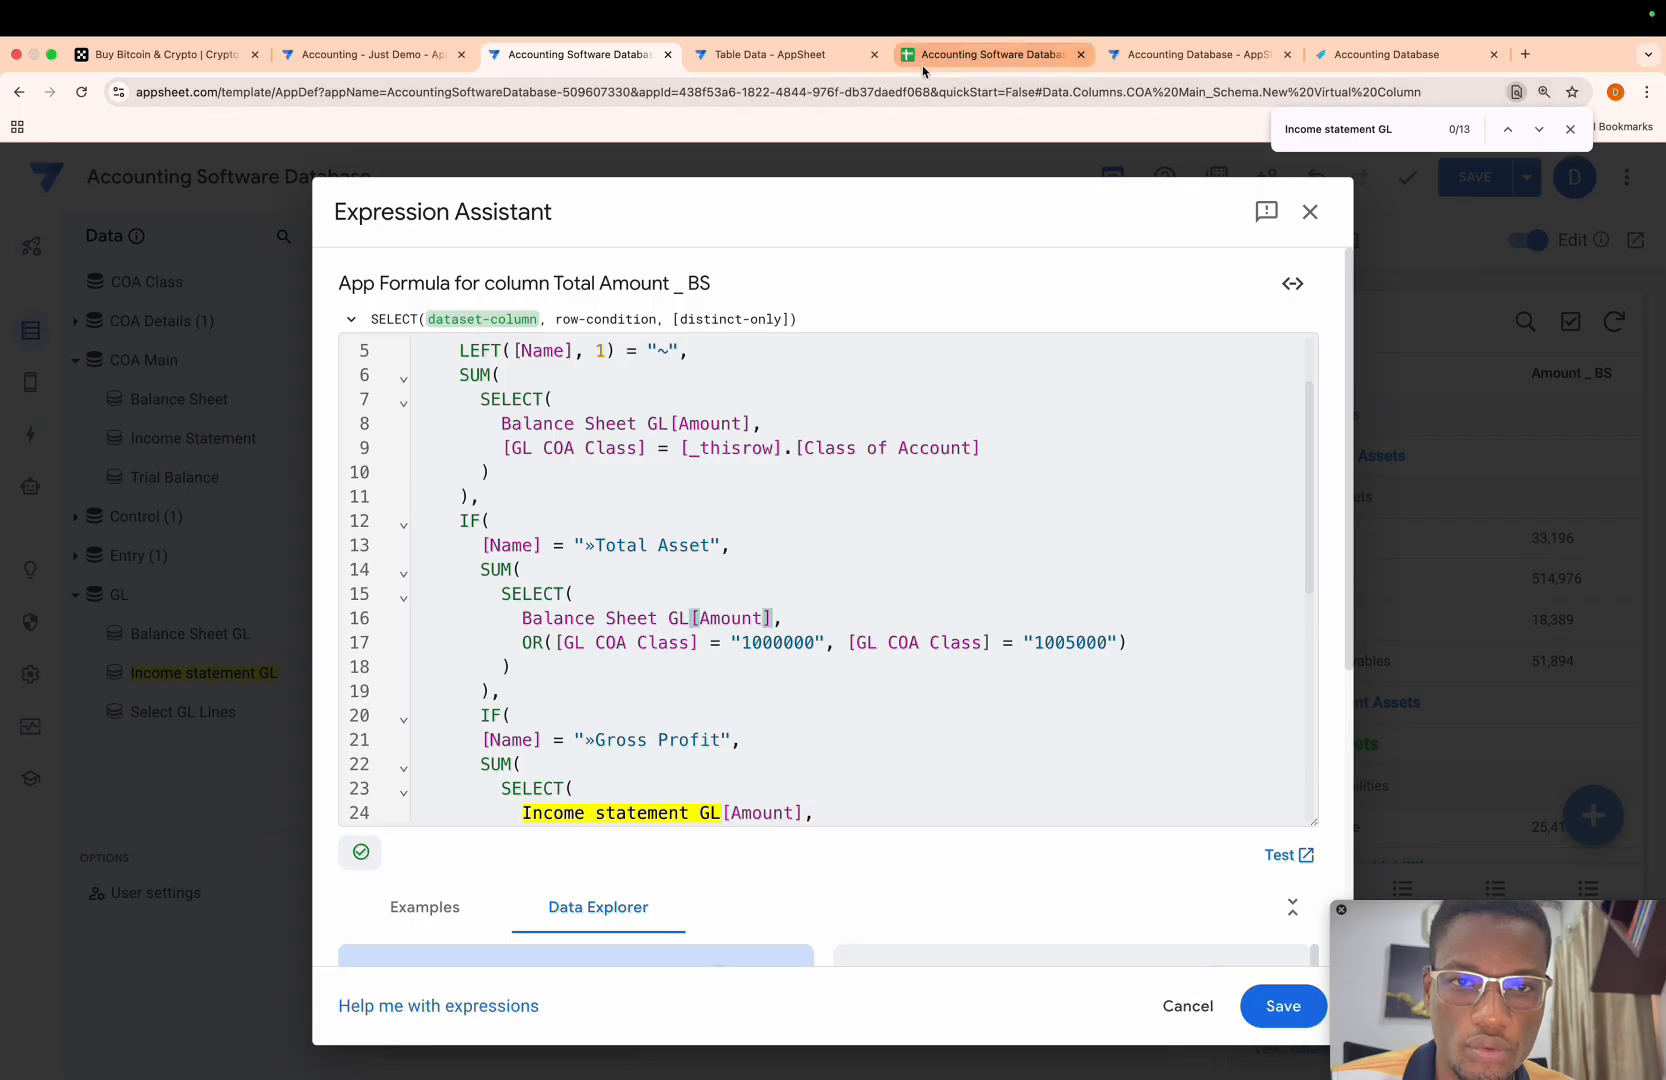
# - Check the Class of Account codes of ~Total Fixed Assets and ~Total Current Assets in the COA Main Google Sheet, returning to AppSheet
pyautogui.click(923, 64)
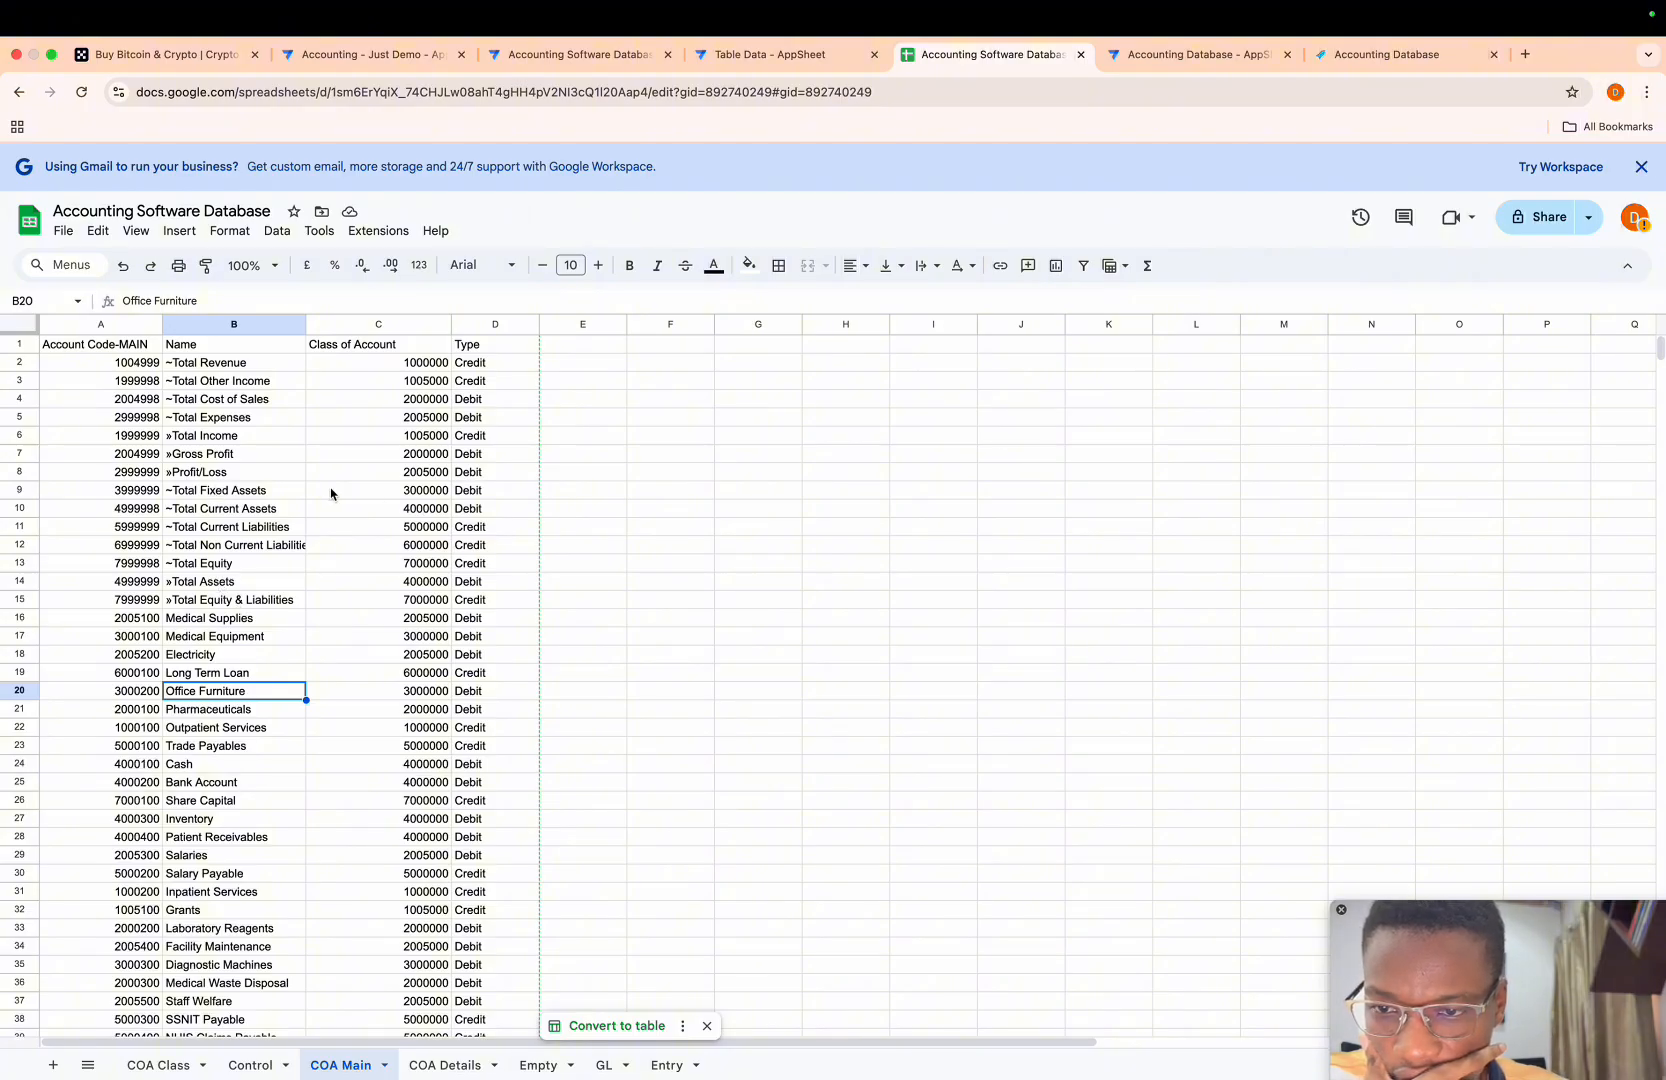
pyautogui.click(415, 493)
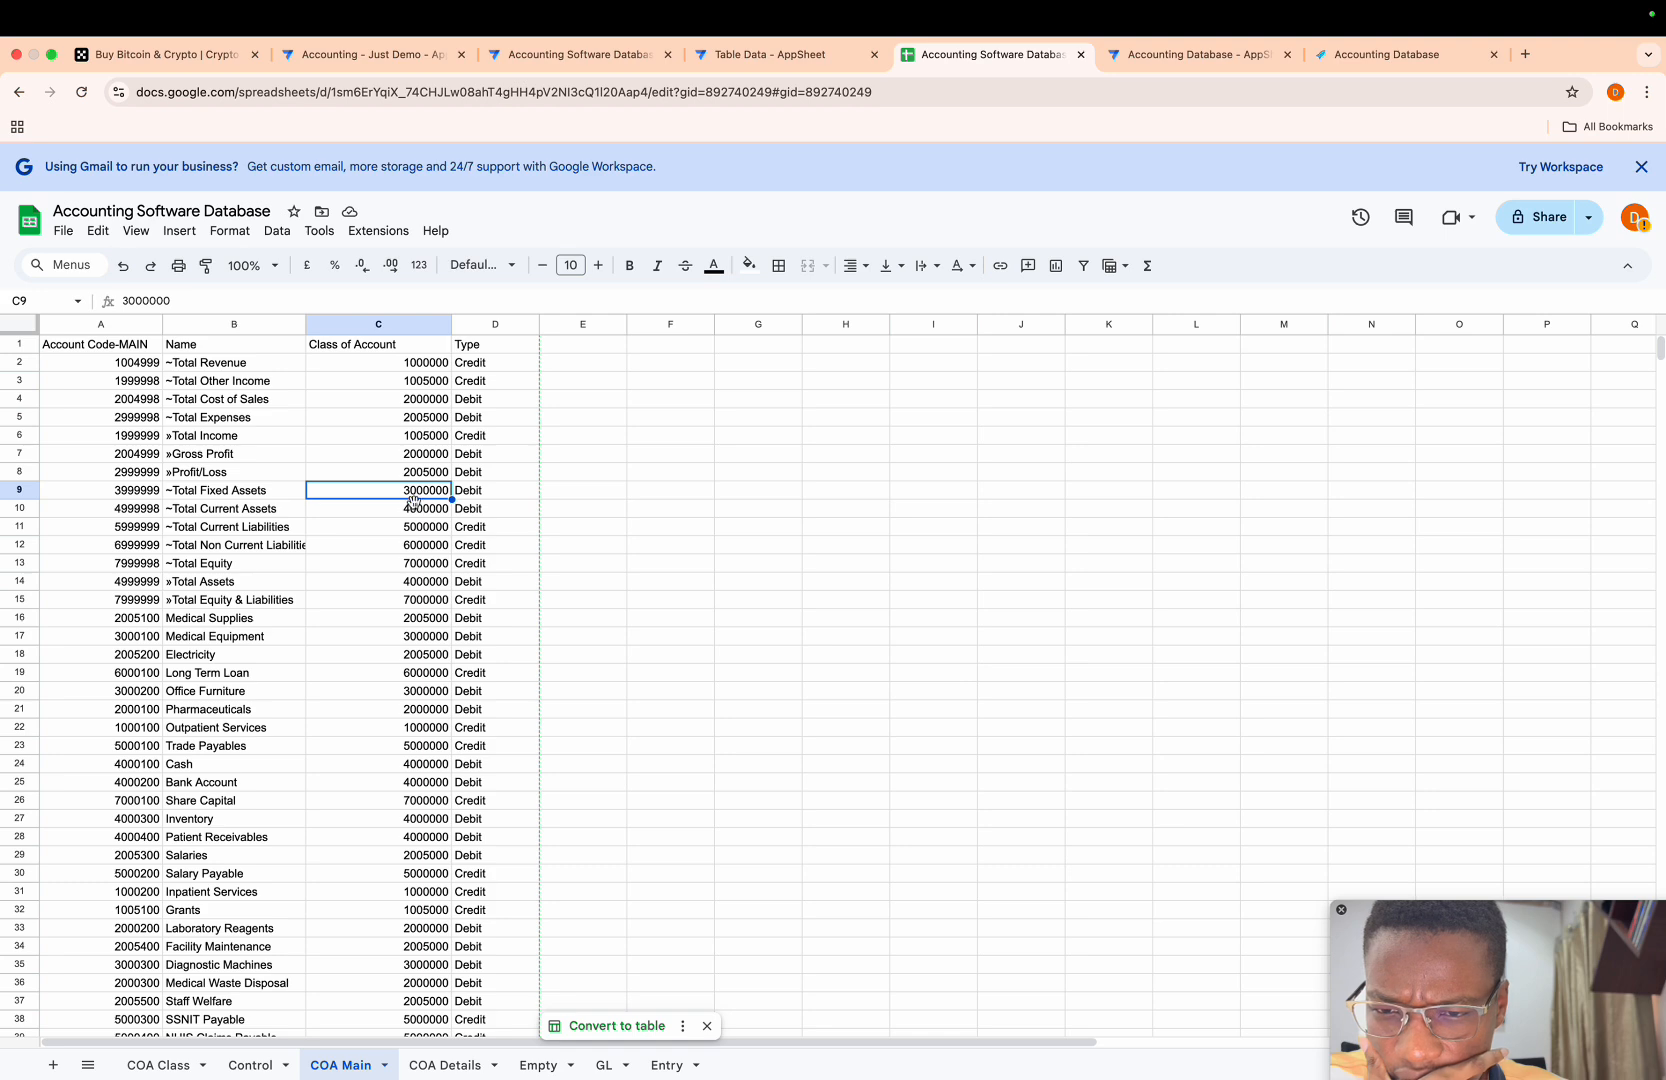
pyautogui.click(418, 508)
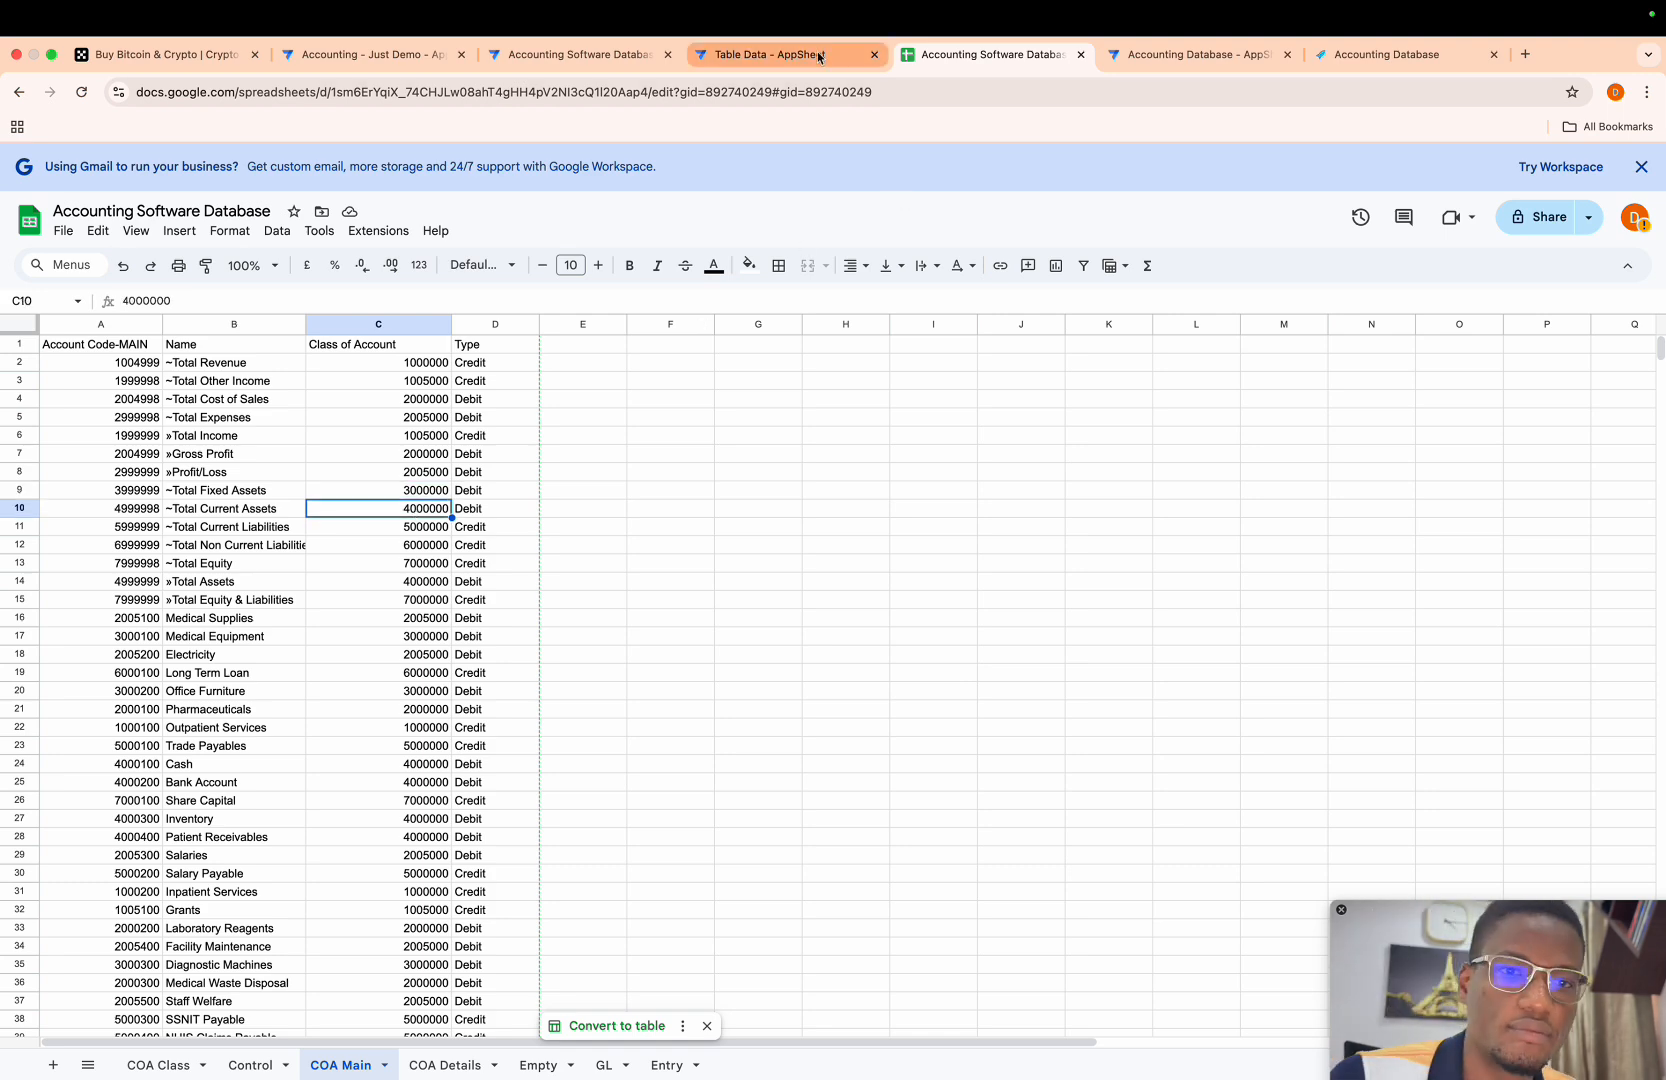
pyautogui.click(626, 60)
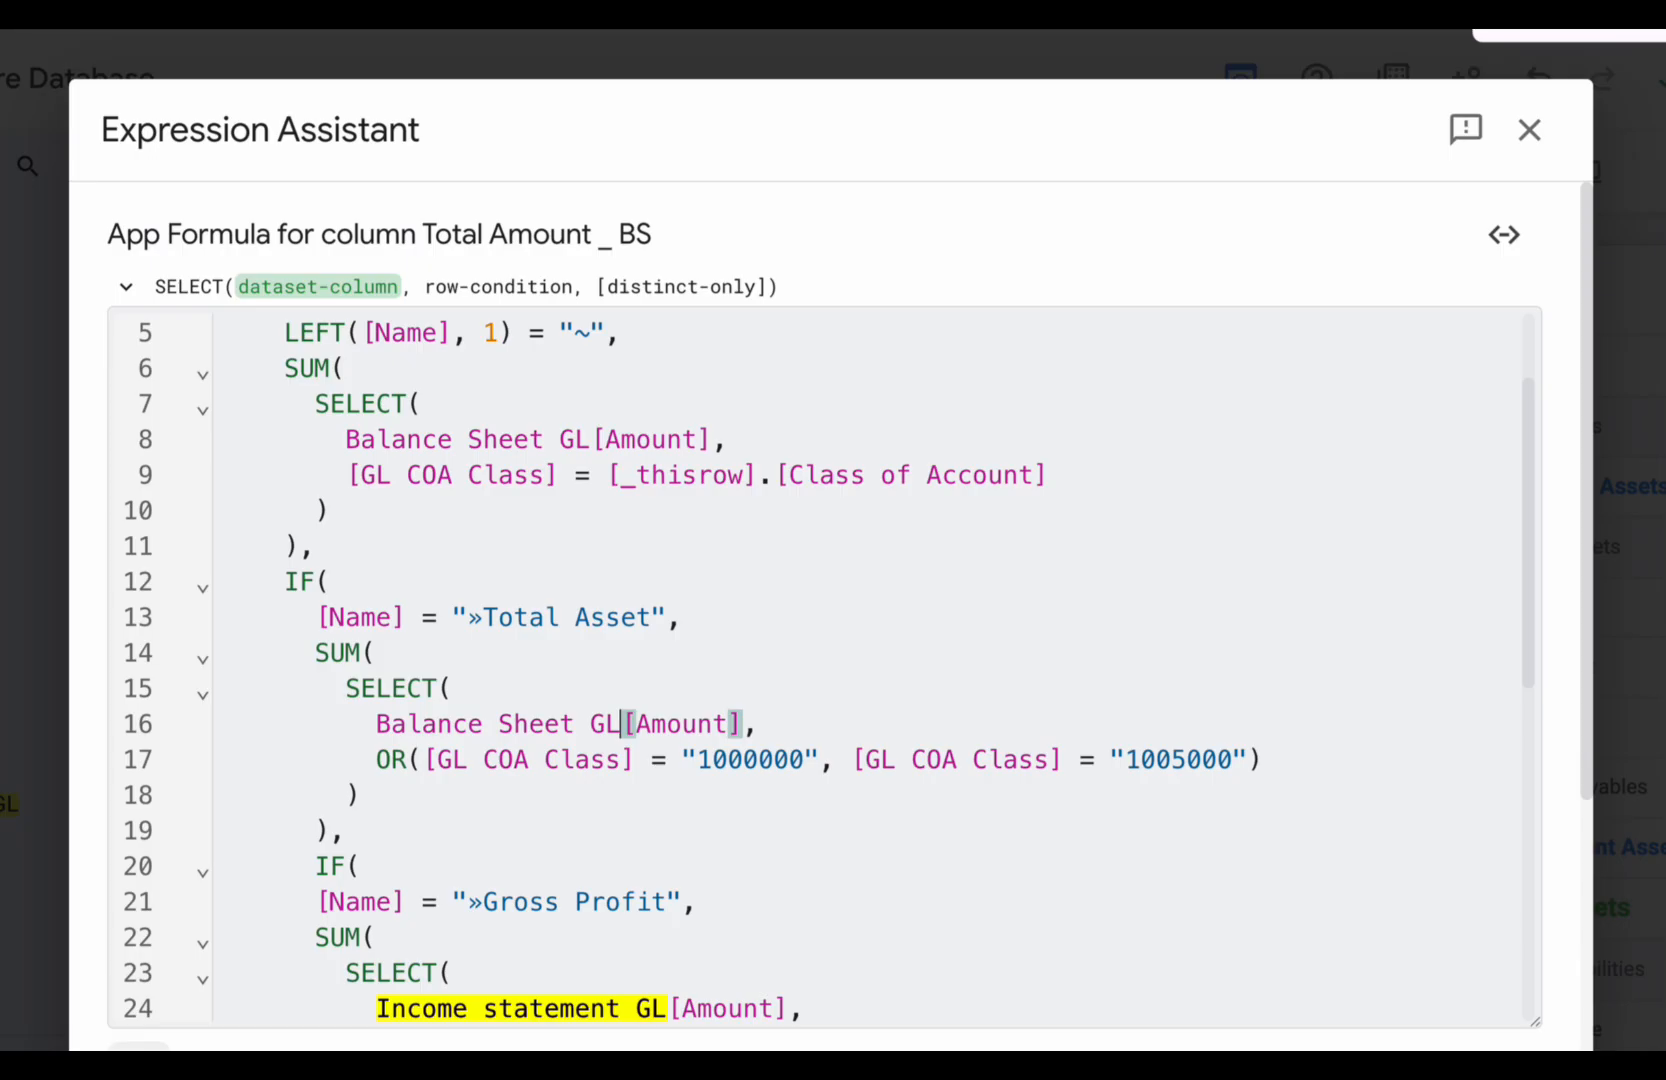
# - Set the two GL COA Class codes in the »Gross Profit branch's first SELECT to 3000000 and 4000000
pyautogui.scroll(-3, 688, 800)
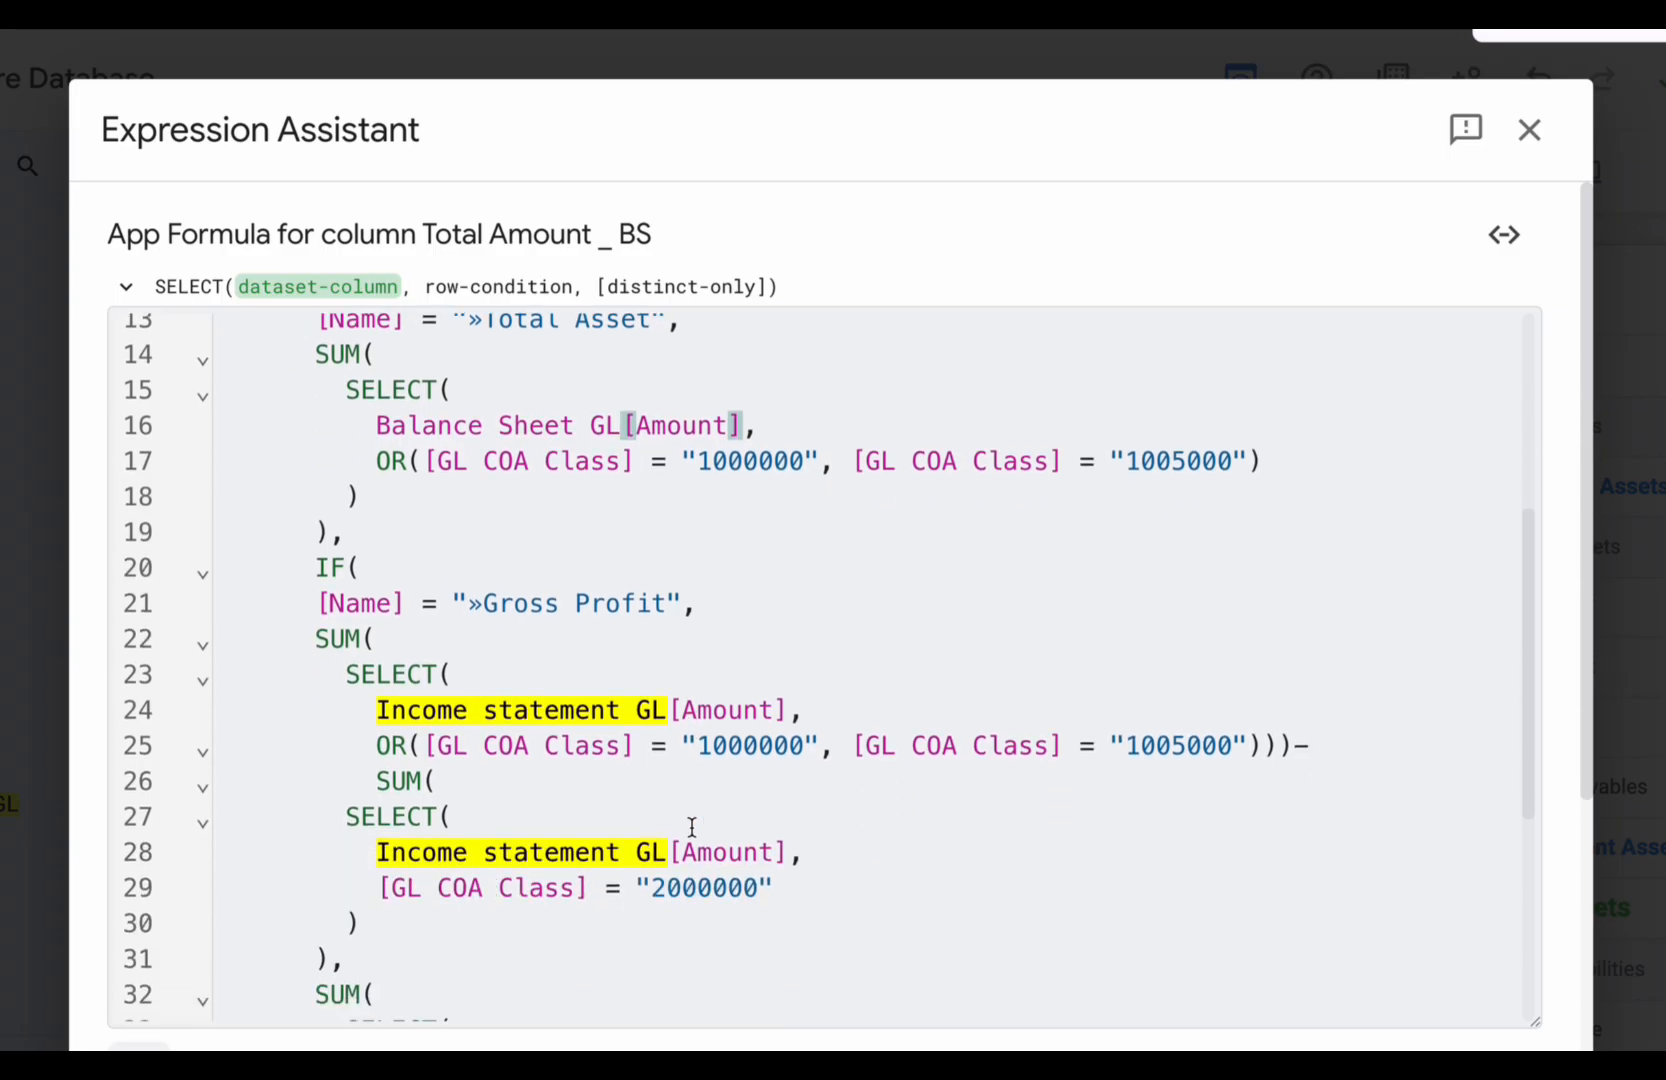
pyautogui.click(711, 748)
pyautogui.press('BackSpace')
pyautogui.write('3')
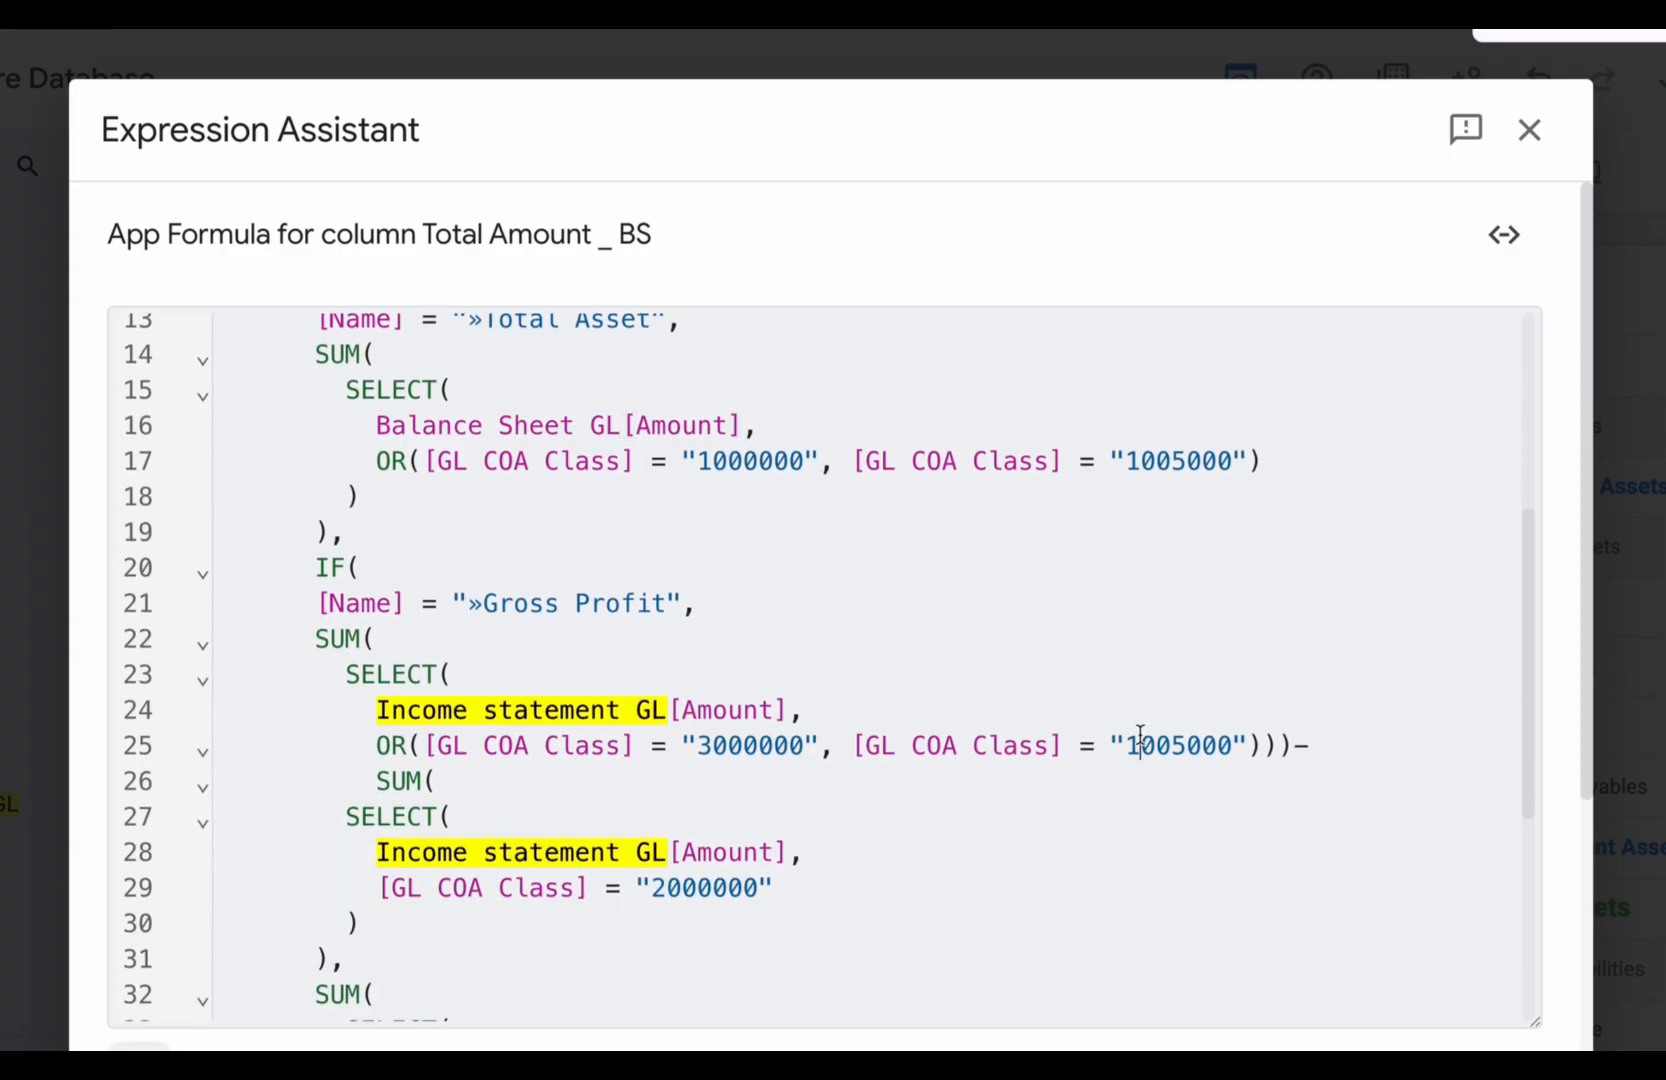
pyautogui.click(1193, 743)
pyautogui.press('BackSpace')
pyautogui.write('000')
# - Set the GL COA Class codes in the »Total Asset branch's OR condition to 3000000 and 4000000
pyautogui.scroll(3, 1209, 860)
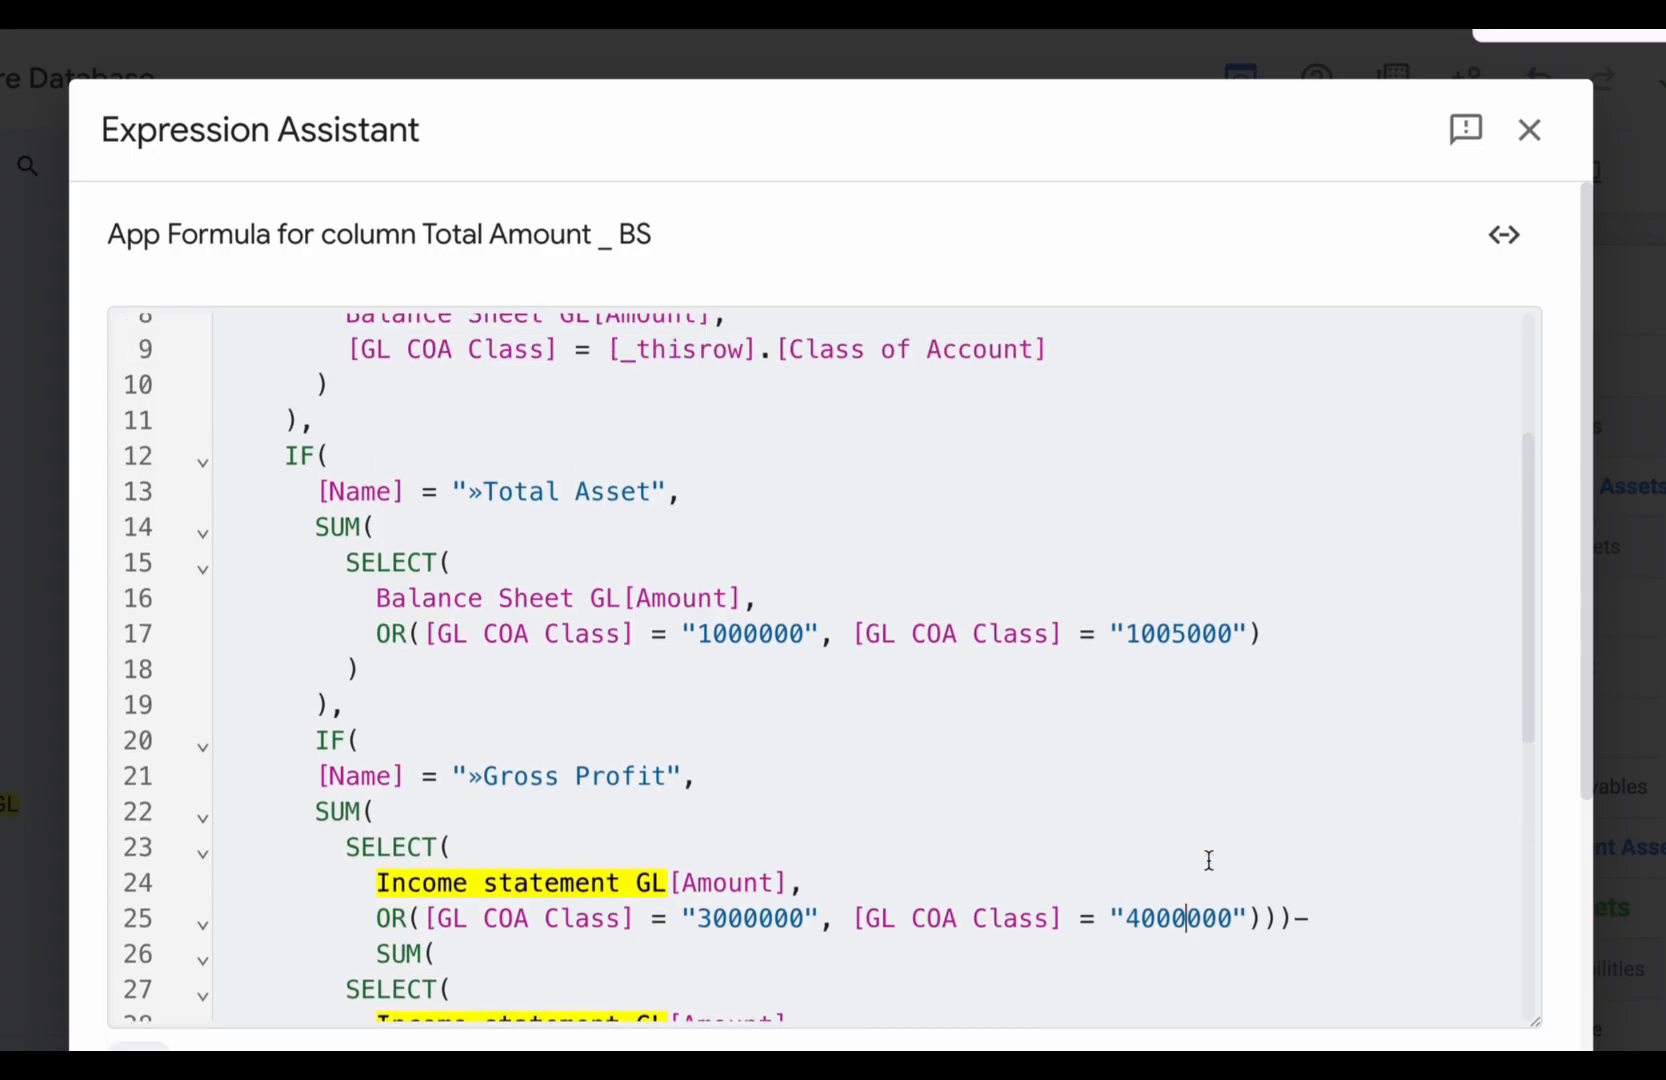
pyautogui.scroll(1, 745, 762)
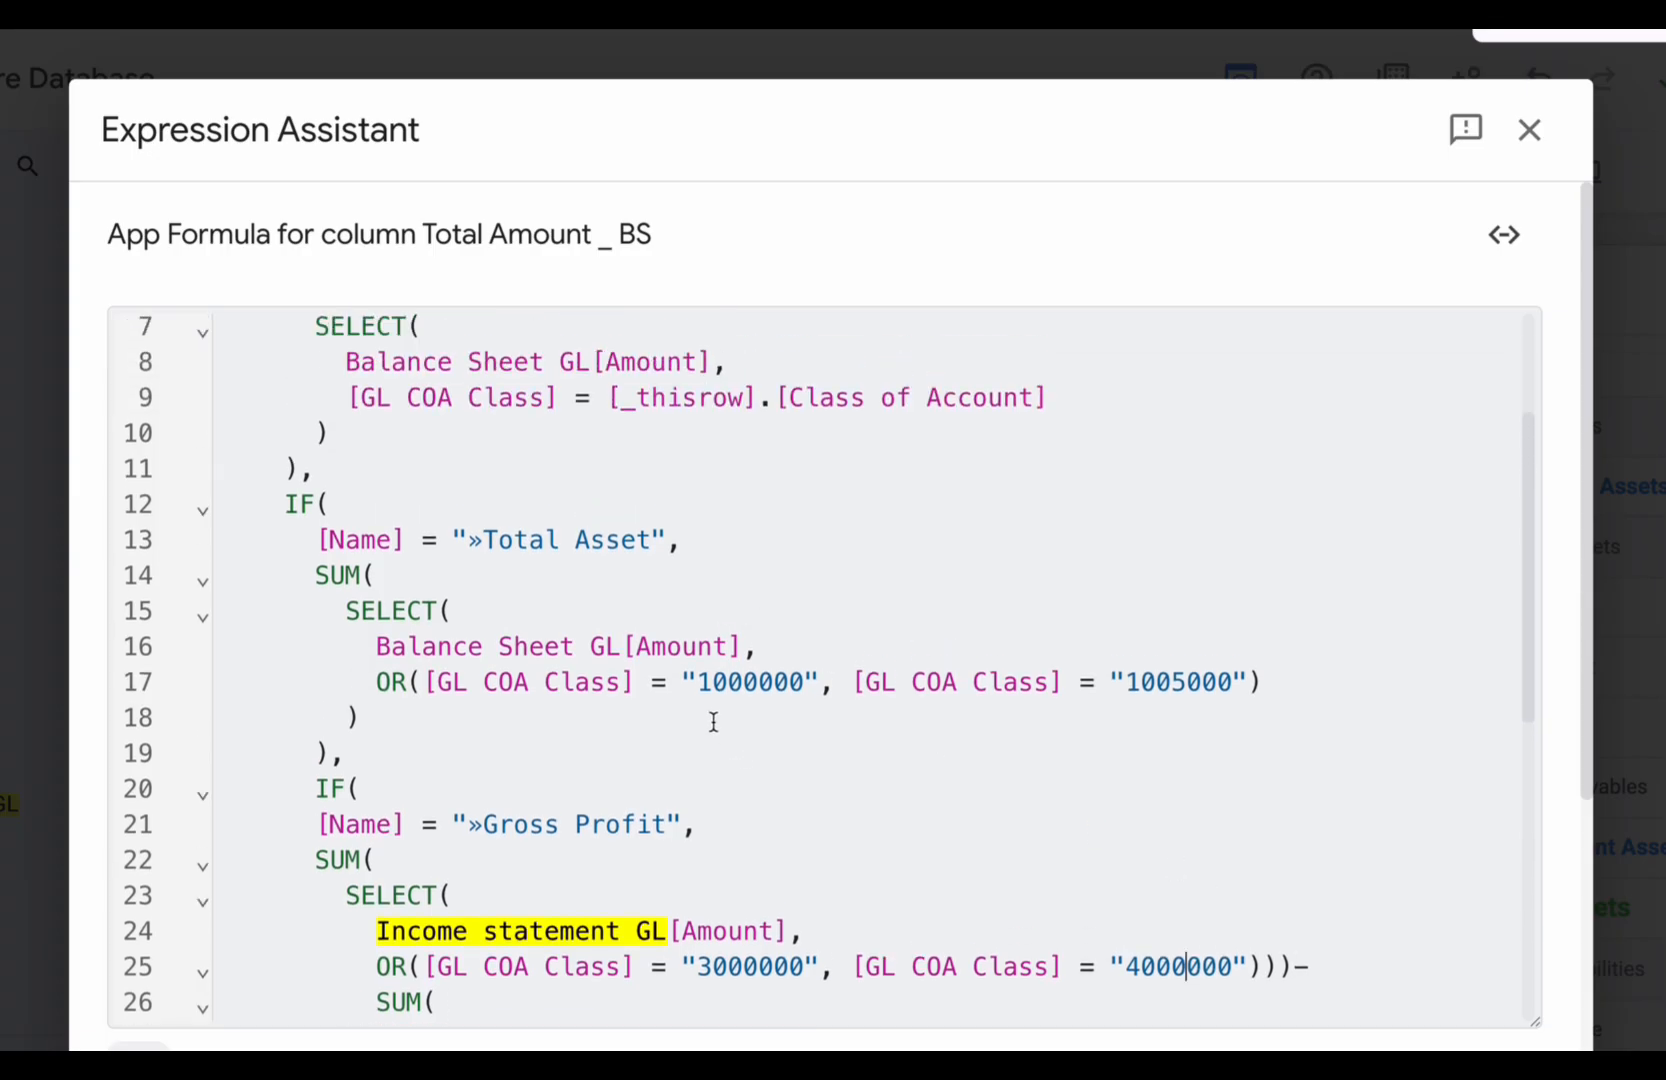
pyautogui.click(708, 682)
pyautogui.press('BackSpace')
pyautogui.write('3')
pyautogui.click(1137, 682)
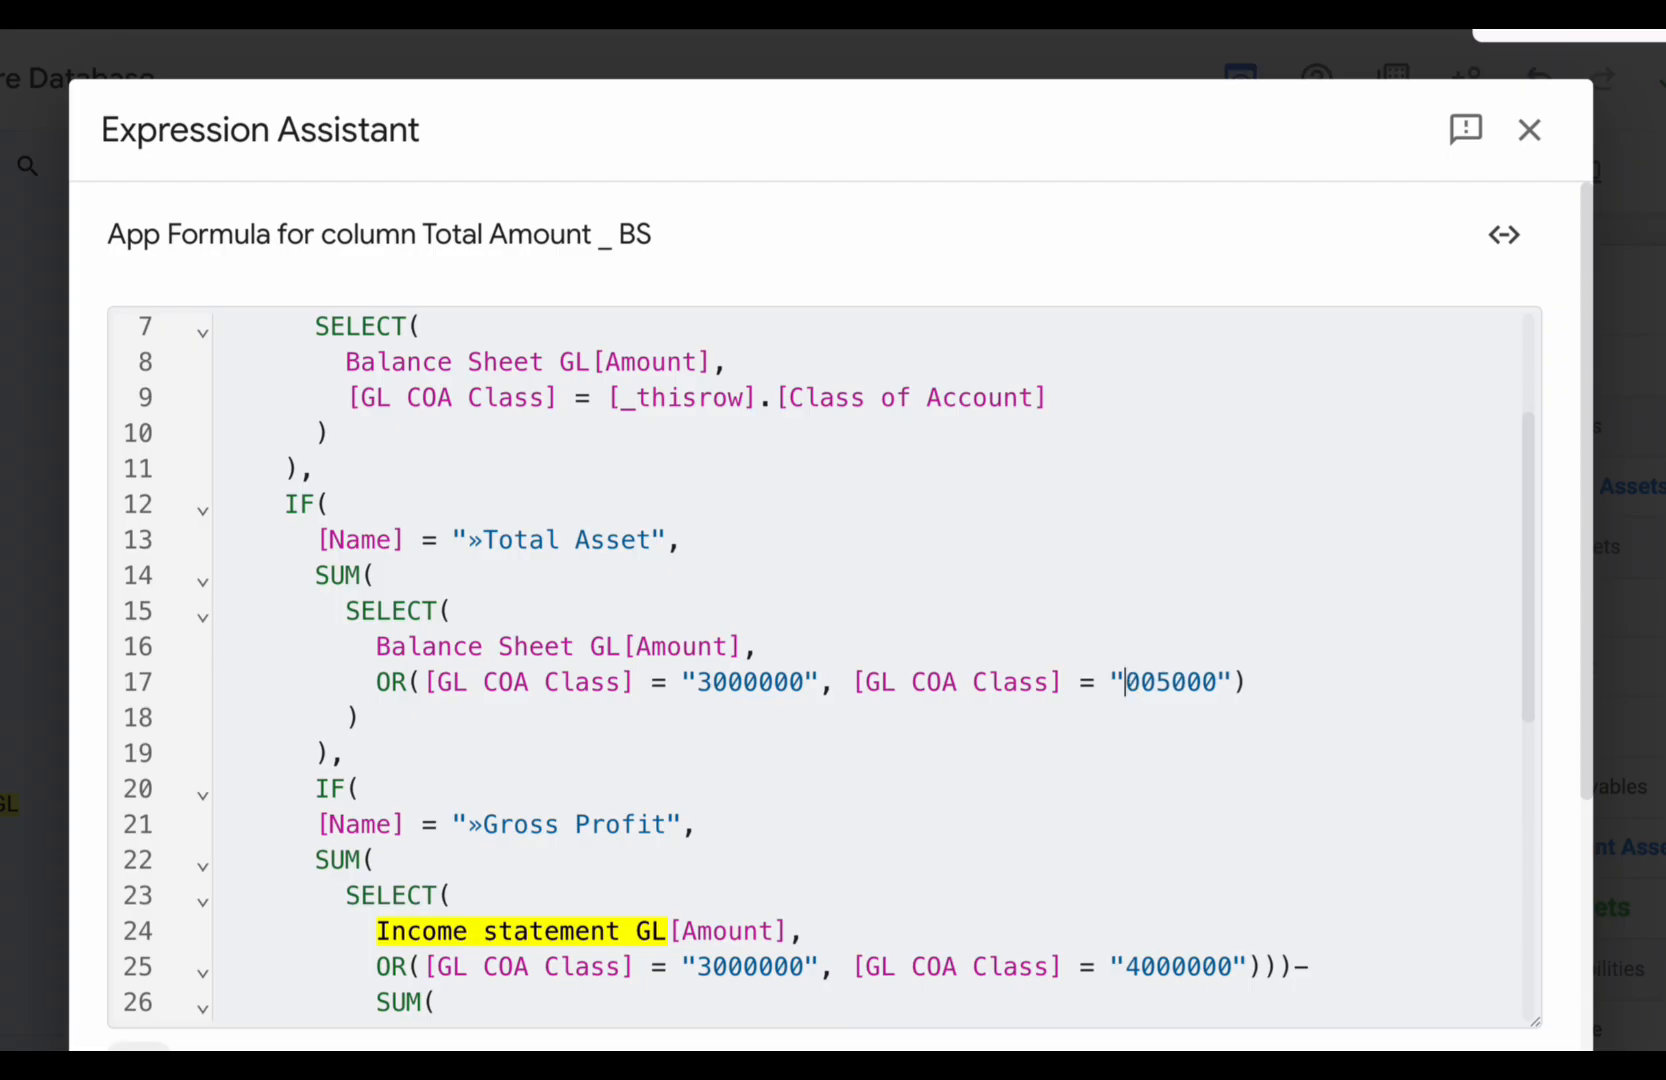
pyautogui.press('BackSpace')
pyautogui.write('4')
pyautogui.click(1186, 682)
pyautogui.press('BackSpace')
pyautogui.write('000')
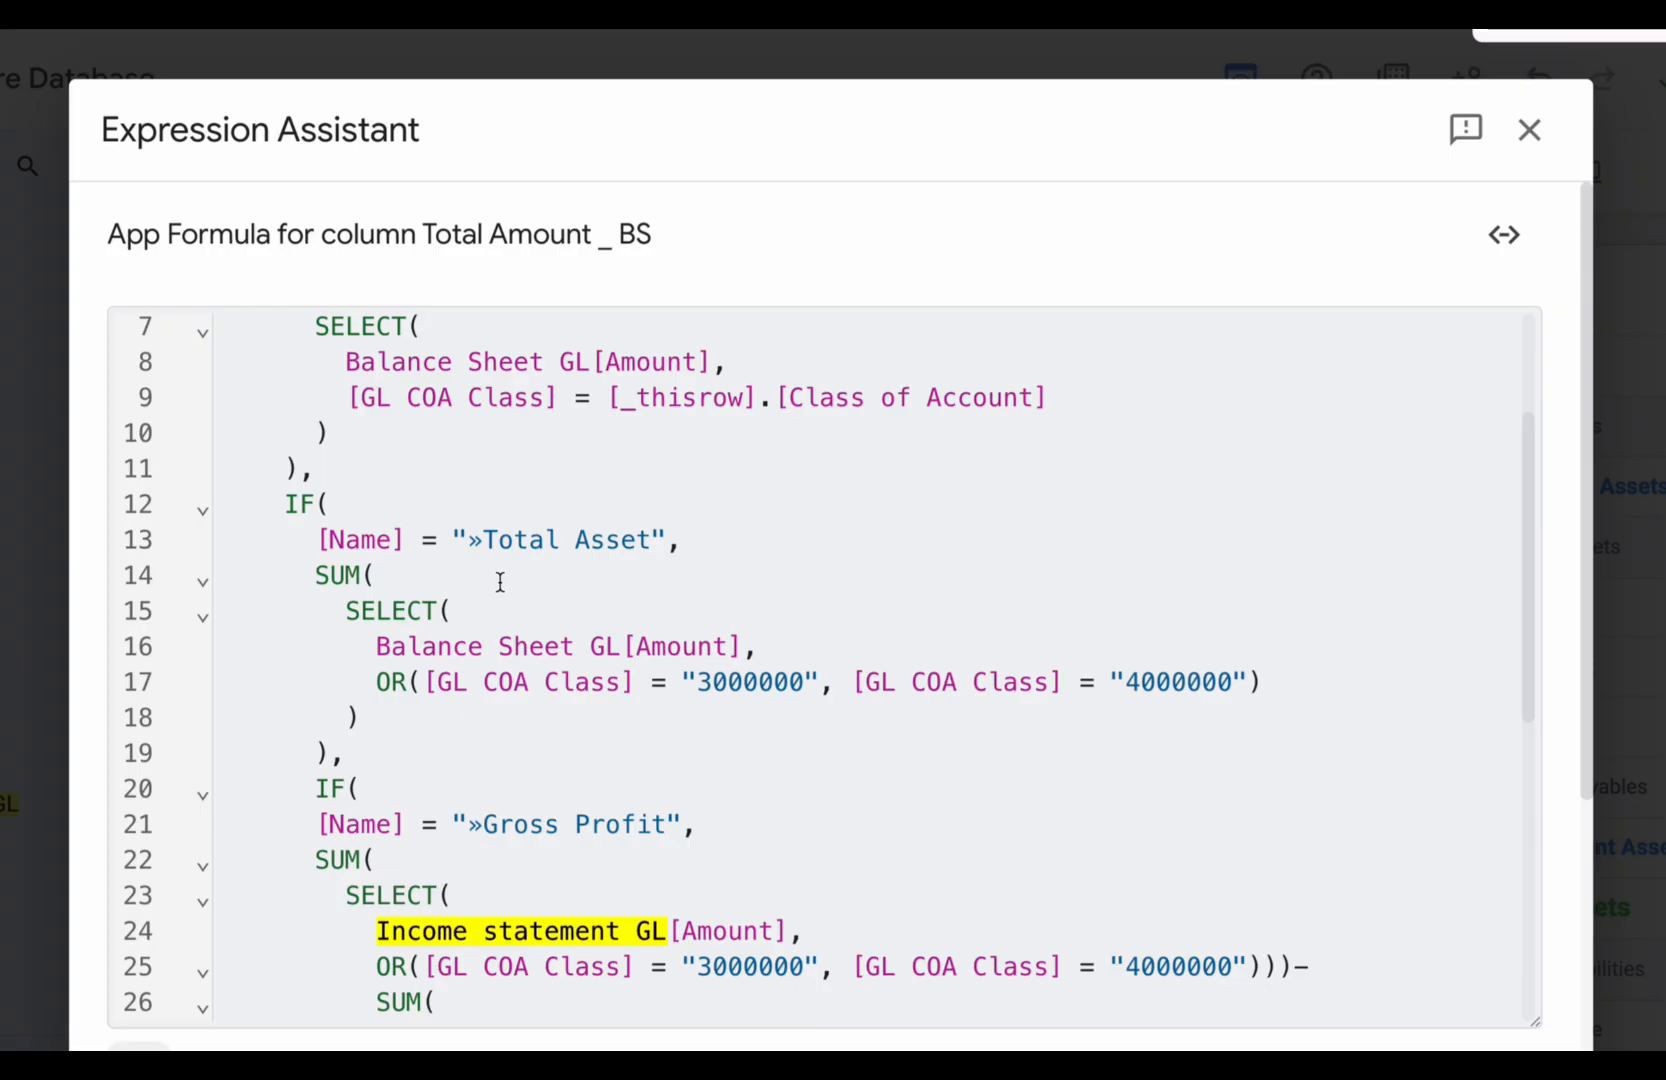
# - Delete the whole »Gross Profit IF branch from the formula, including its leftover blank line and extra comma
pyautogui.scroll(-3, 618, 697)
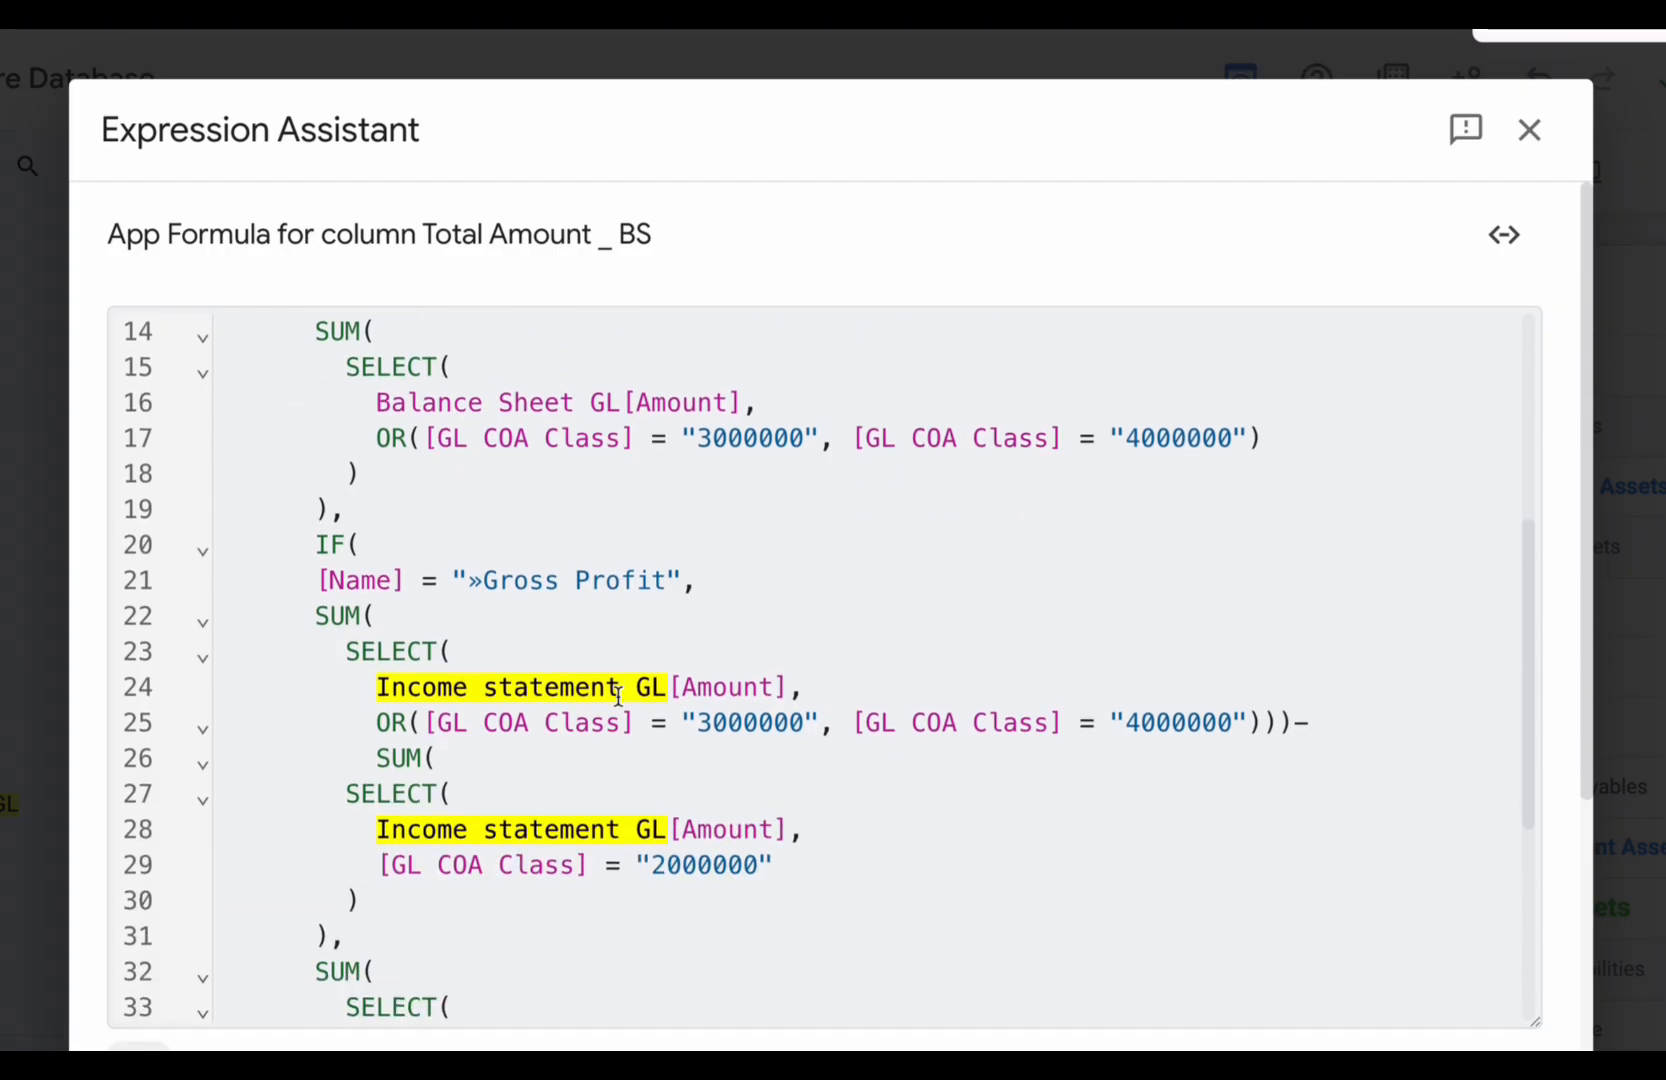
pyautogui.scroll(-5, 618, 697)
pyautogui.scroll(3, 618, 697)
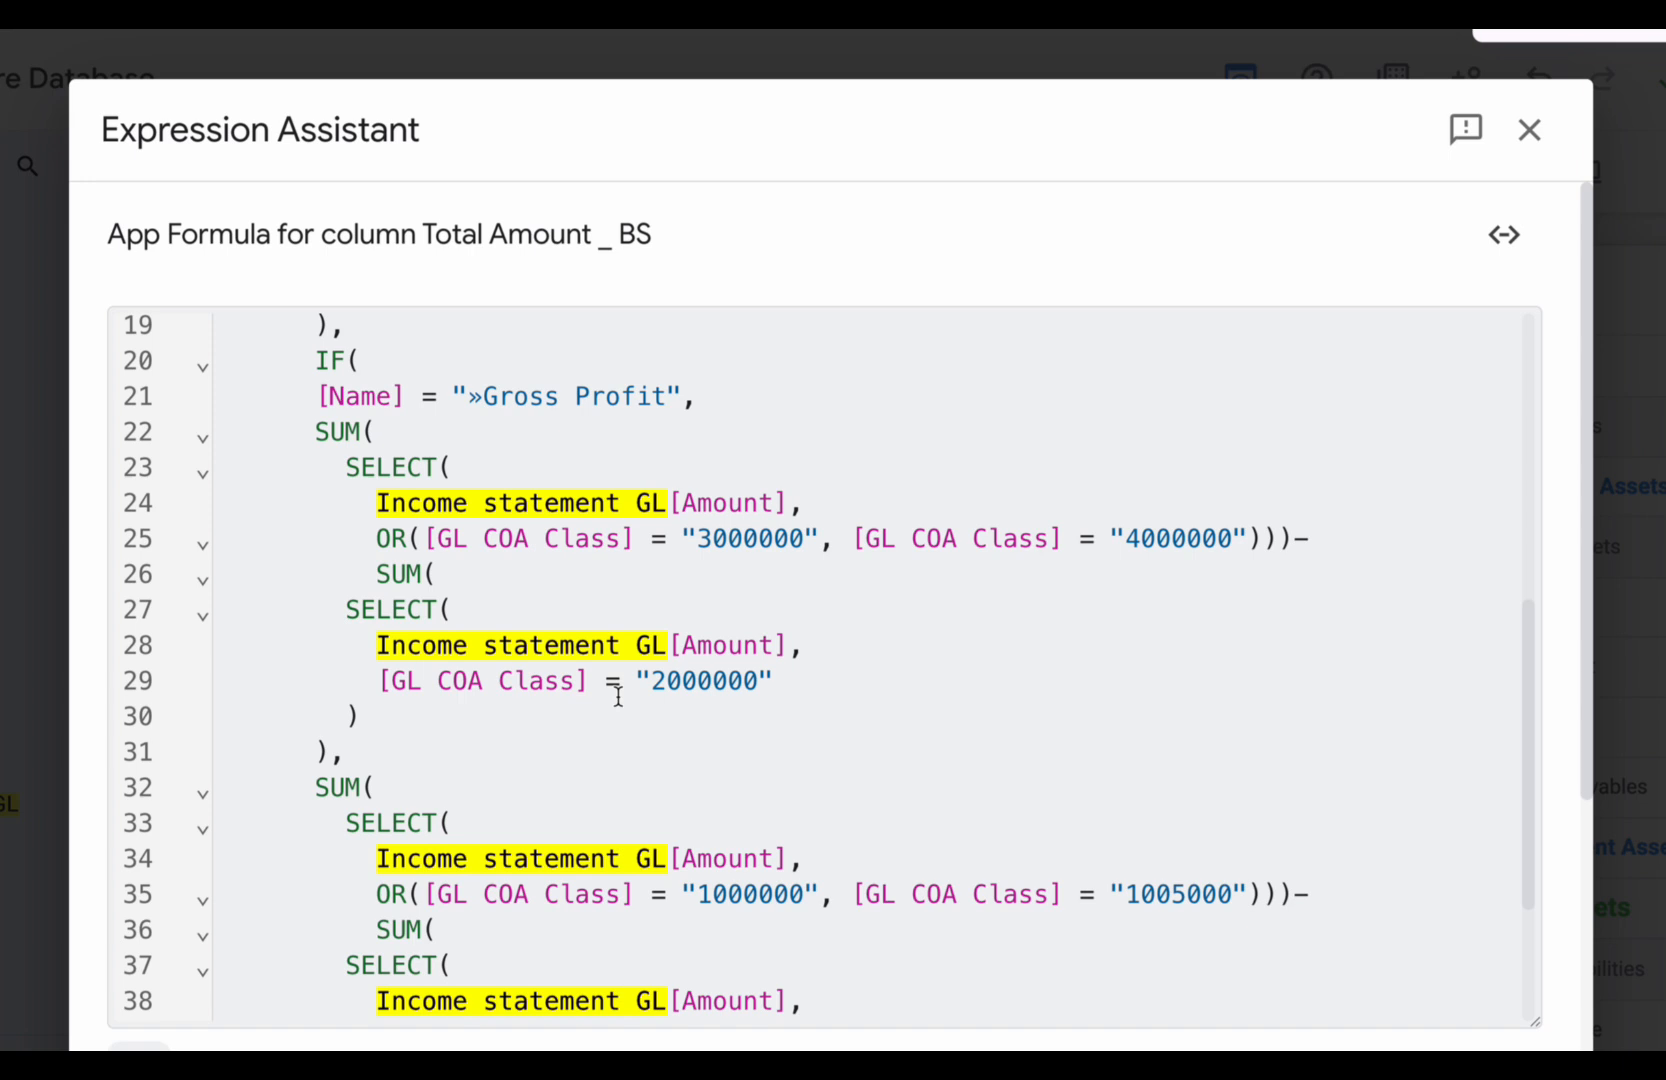
pyautogui.scroll(2, 618, 697)
pyautogui.scroll(-3, 618, 697)
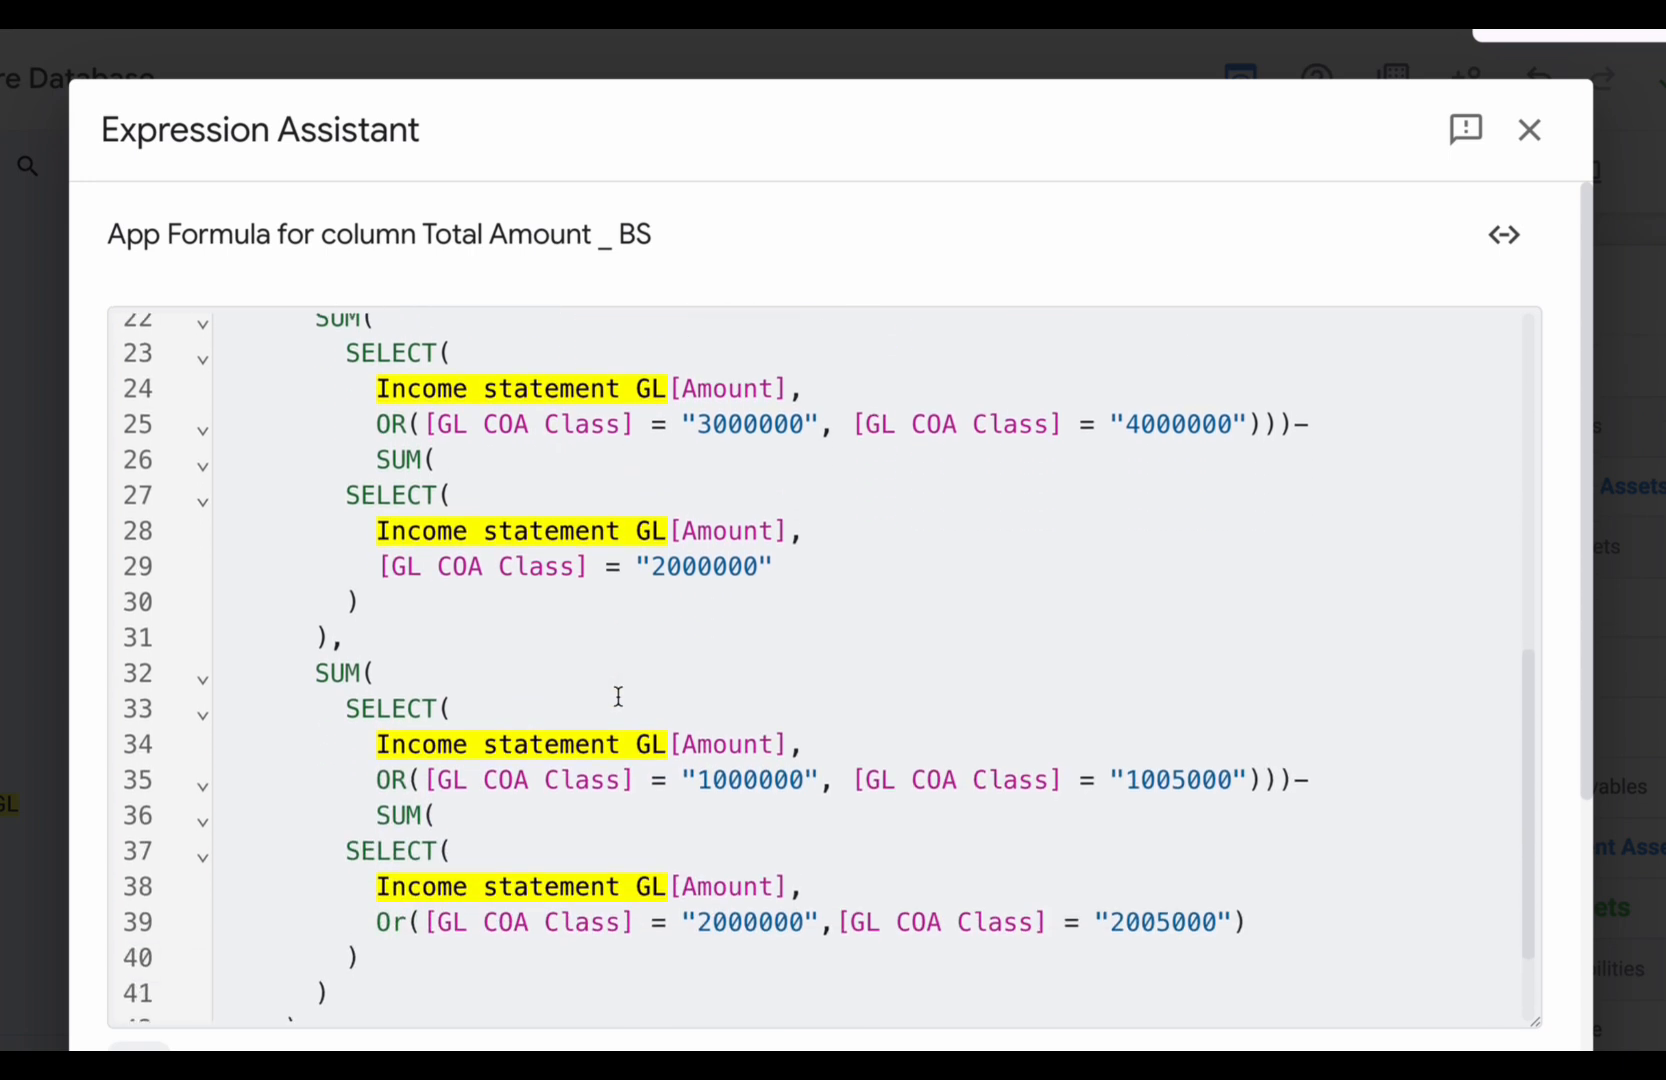
pyautogui.scroll(-2, 618, 697)
pyautogui.scroll(3, 614, 790)
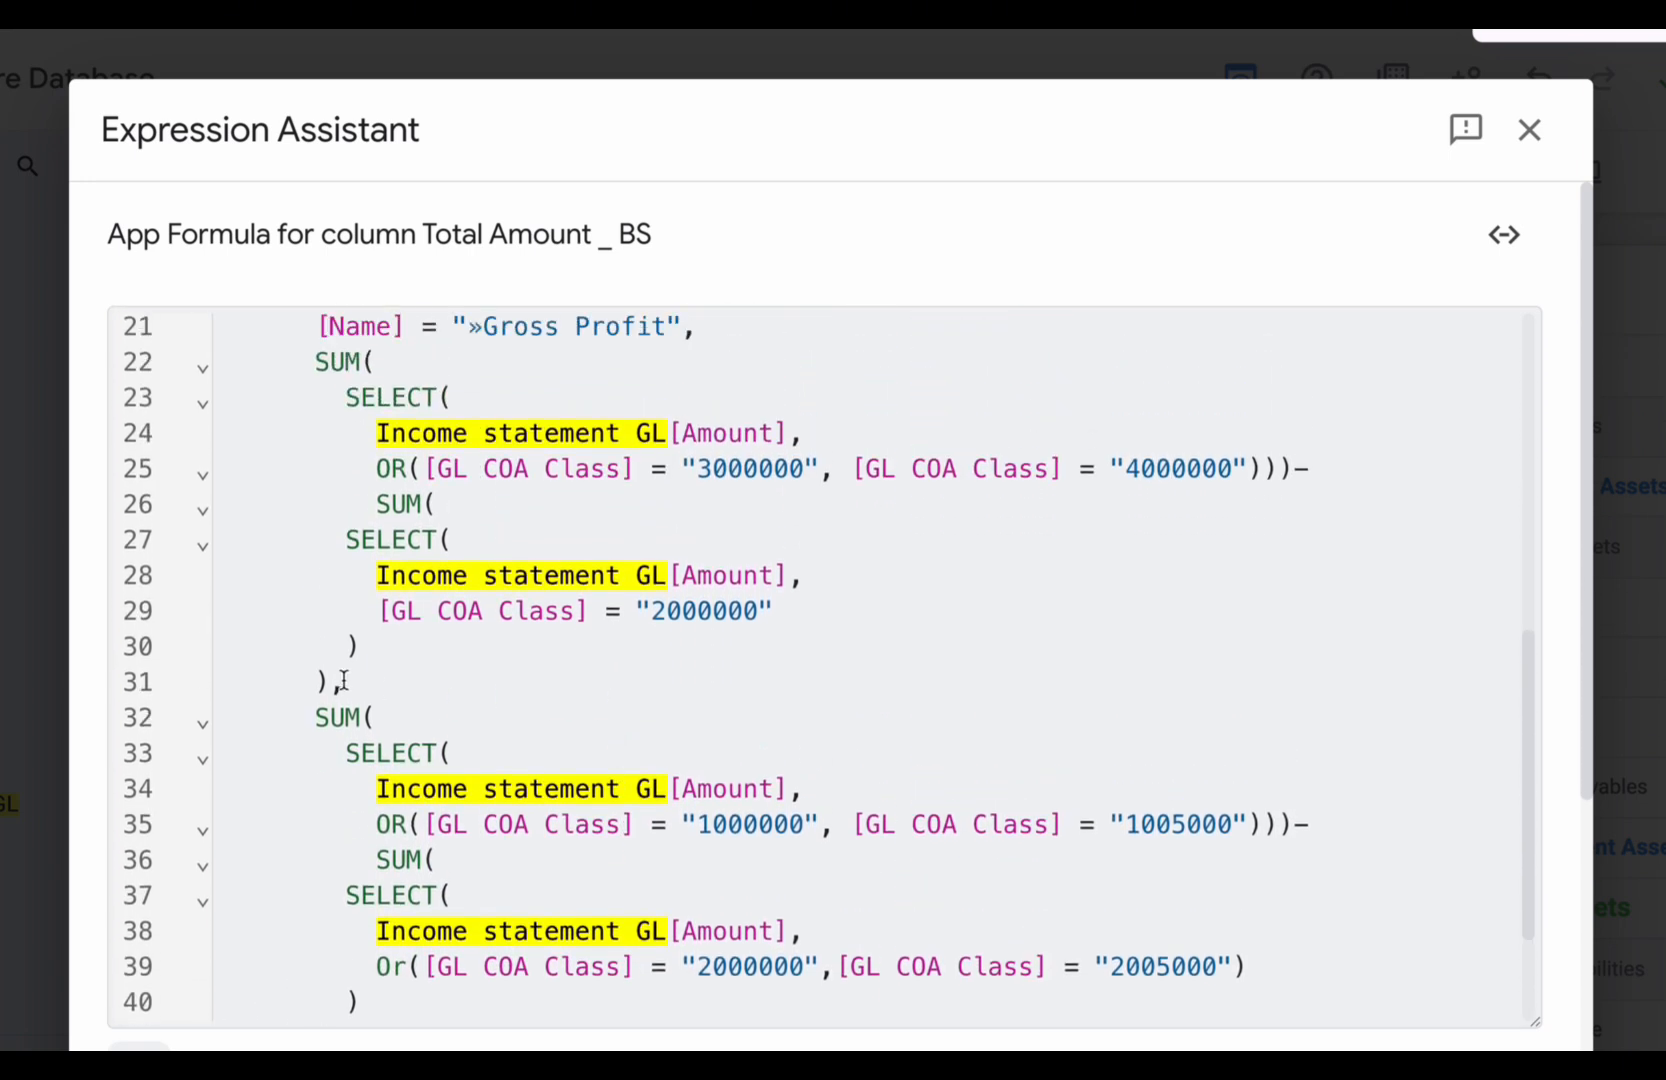
pyautogui.moveTo(329, 680)
pyautogui.mouseDown()
pyautogui.moveTo(331, 495)
pyautogui.moveTo(301, 473)
pyautogui.mouseUp()
pyautogui.scroll(3, 328, 502)
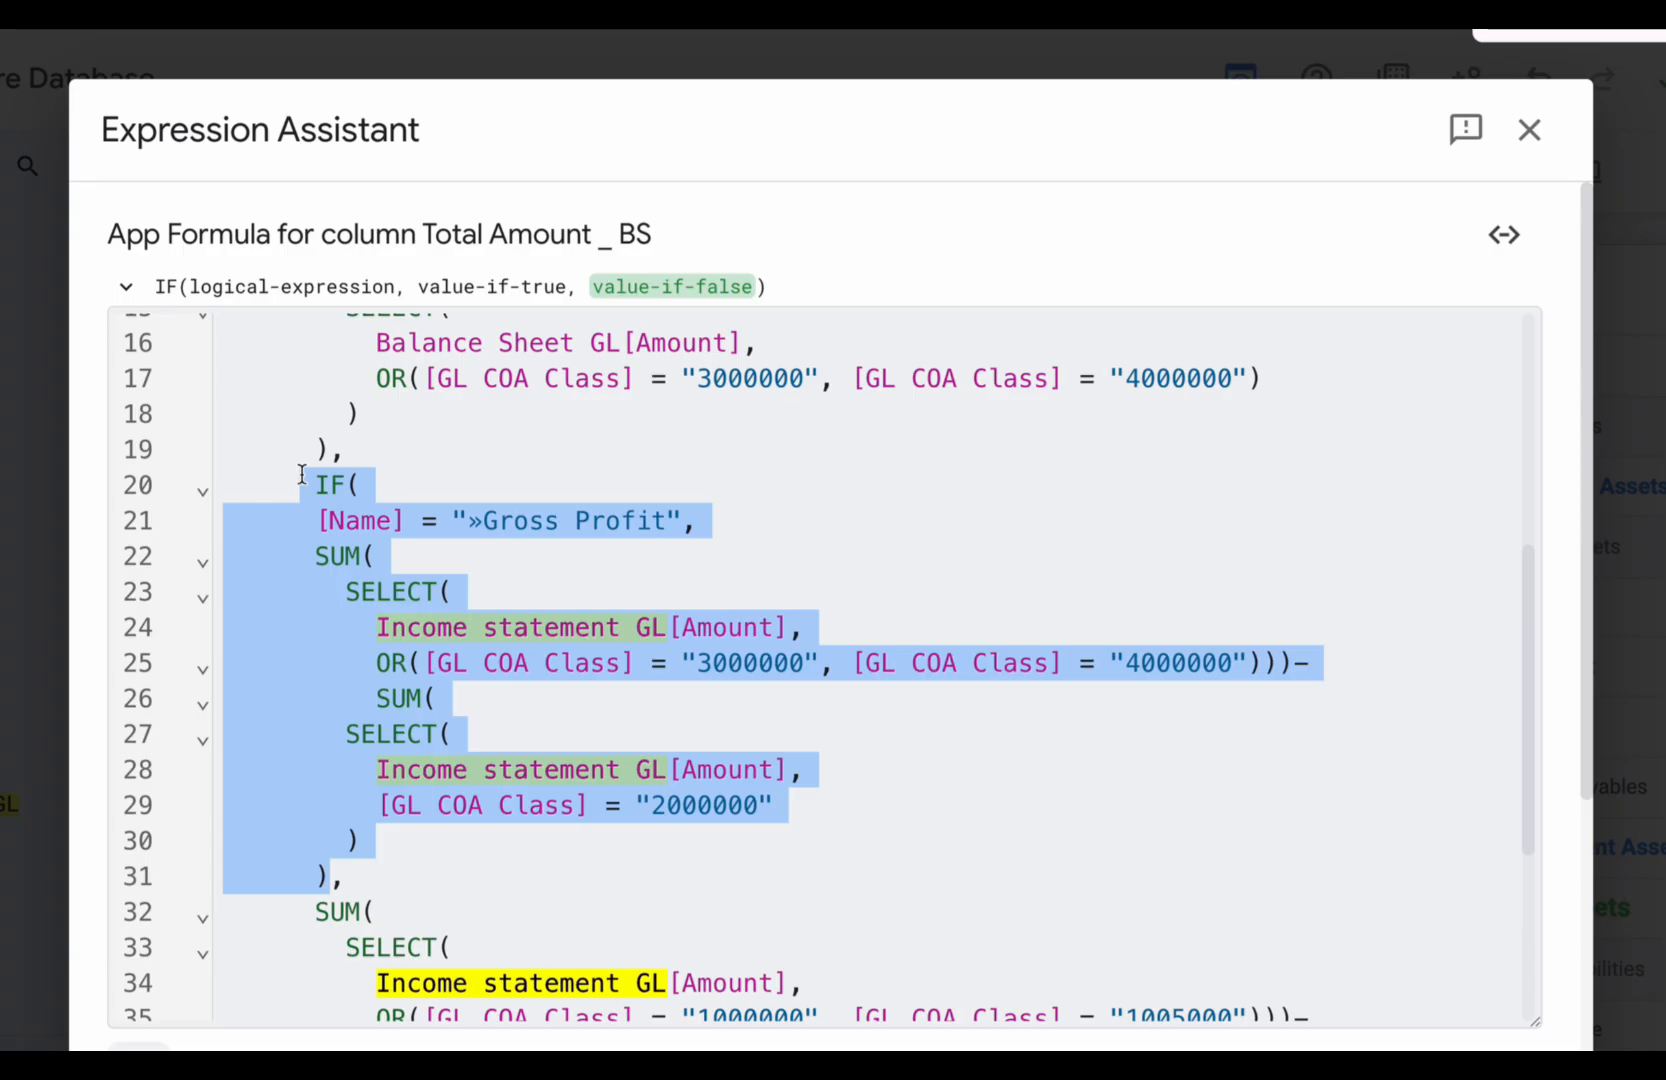
pyautogui.press('BackSpace')
pyautogui.press('BackSpace')
pyautogui.press('BackSpace')
pyautogui.press('BackSpace')
pyautogui.press('BackSpace')
pyautogui.press('BackSpace')
pyautogui.press('BackSpace')
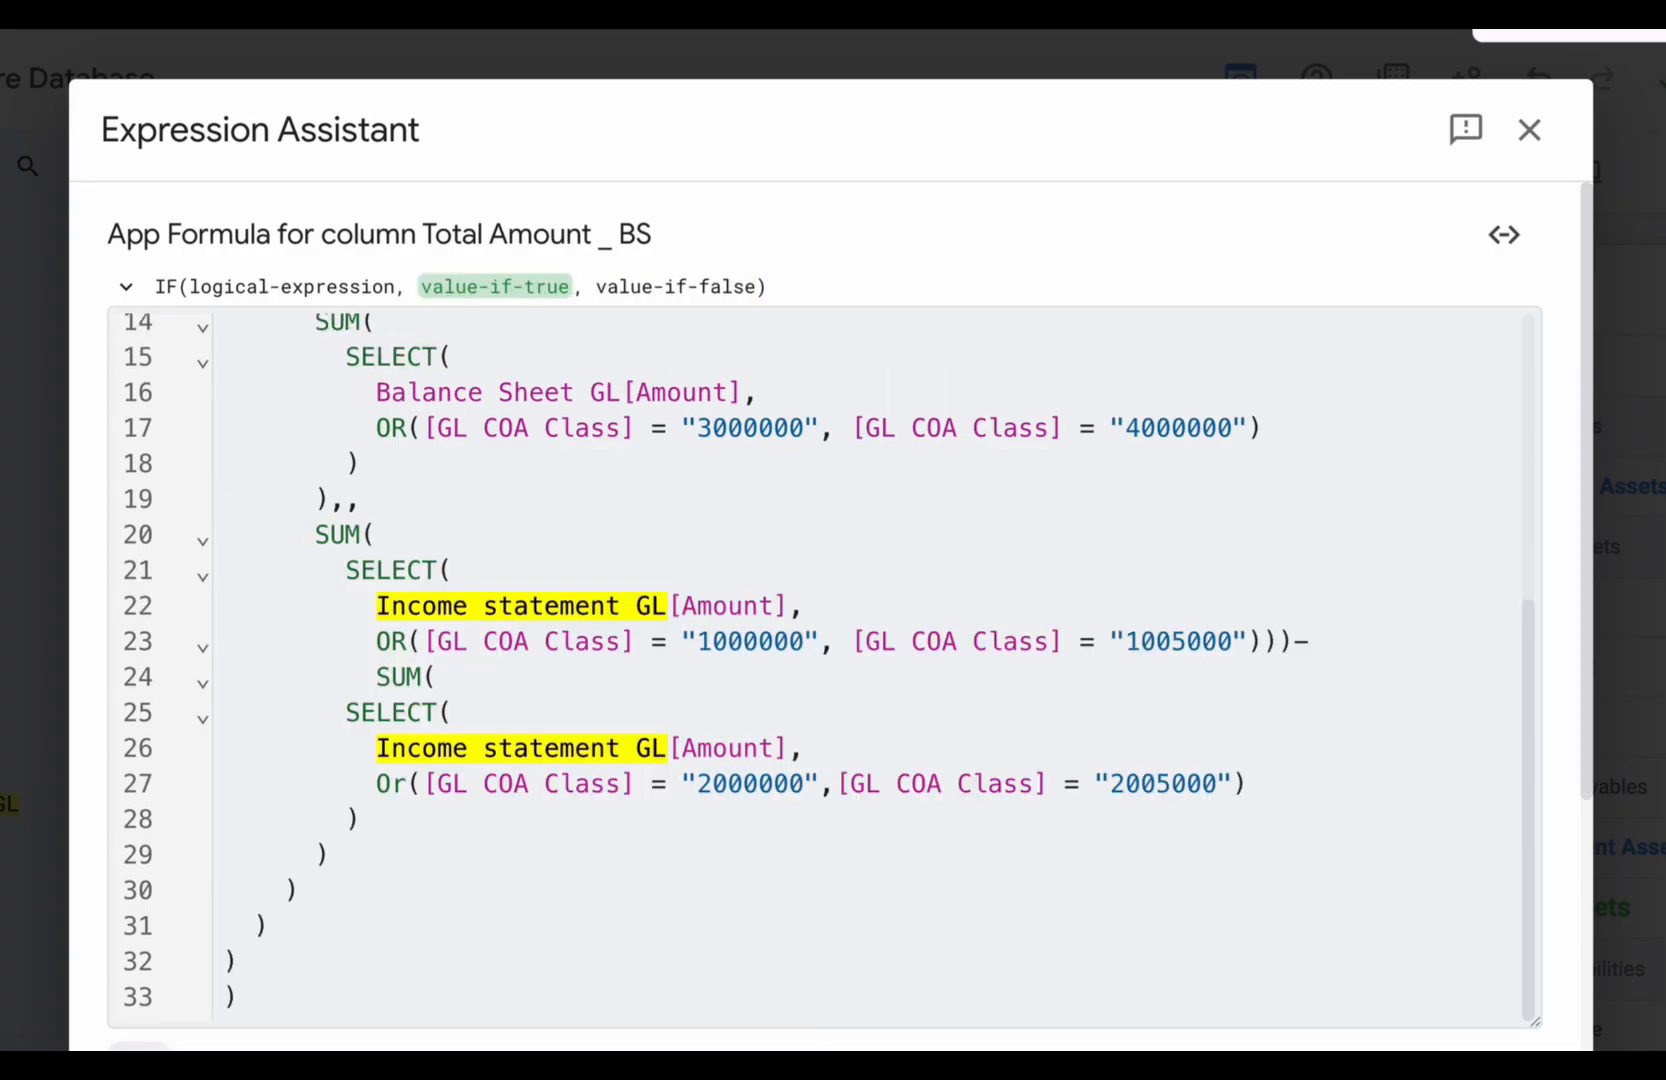
pyautogui.press('BackSpace')
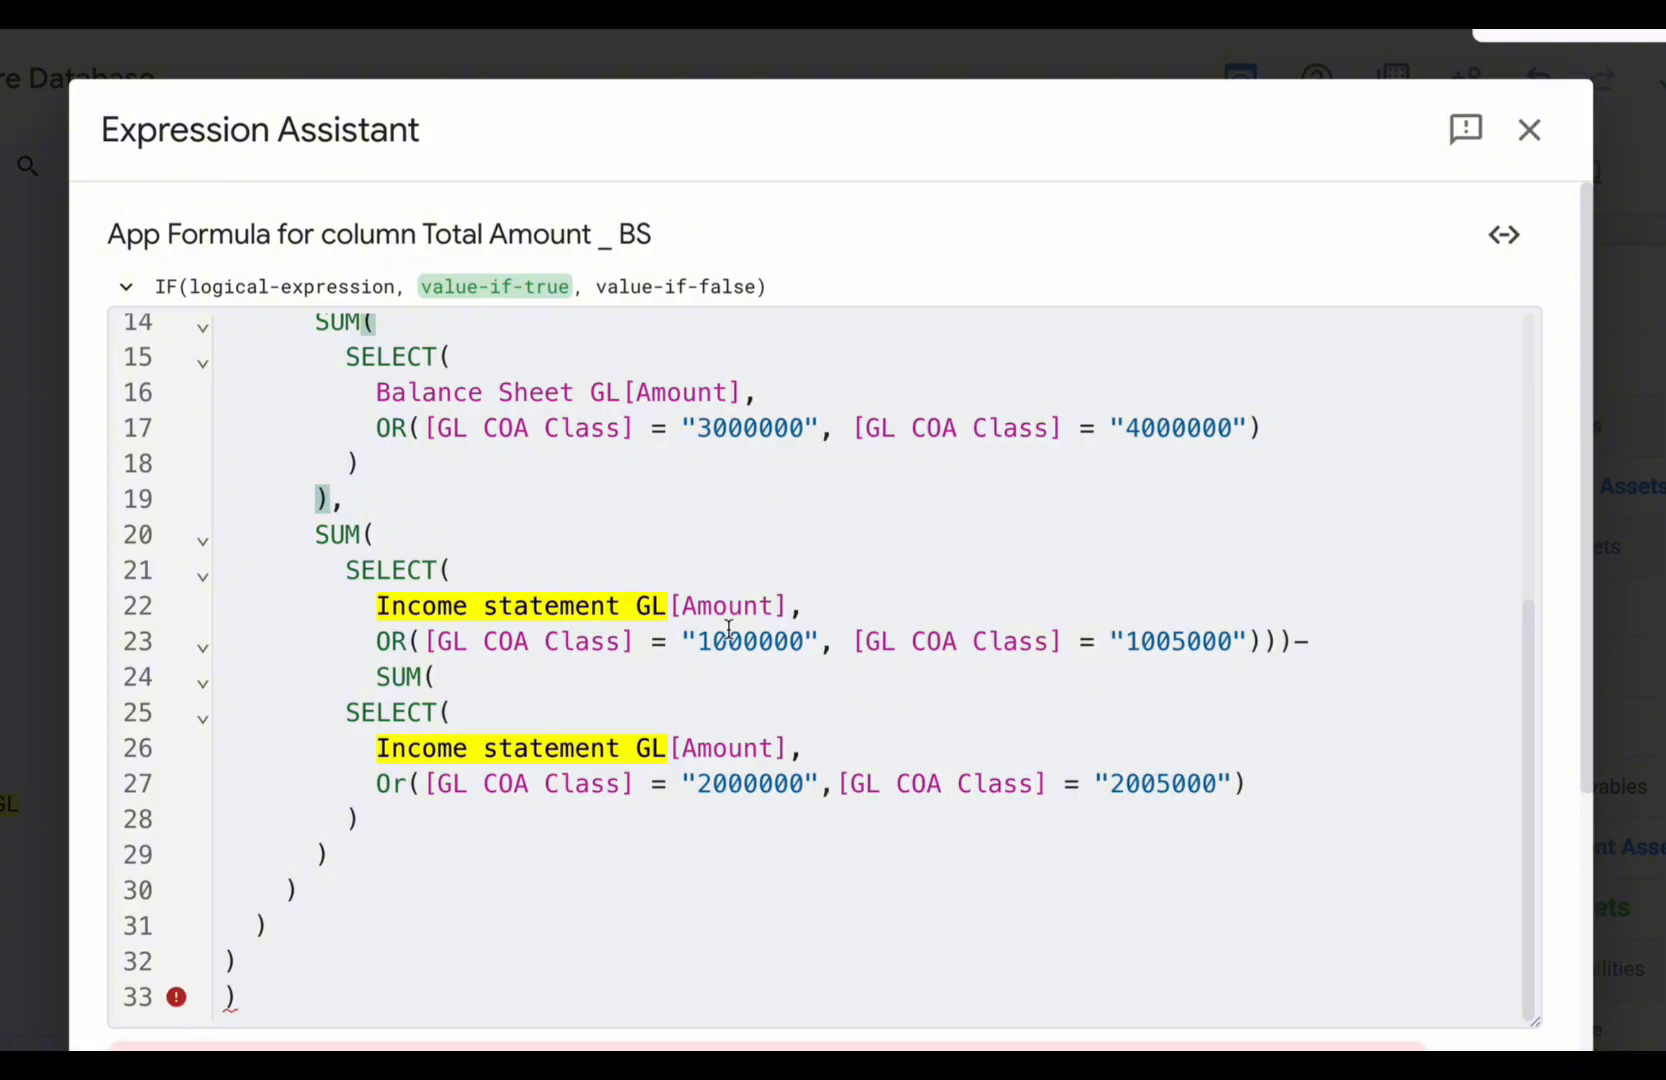
# - Replace Income statement GL with Balance Sheet GL in the first SELECT of the final SUM expression
pyautogui.click(643, 606)
pyautogui.moveTo(666, 606); pyautogui.dragTo(381, 609)
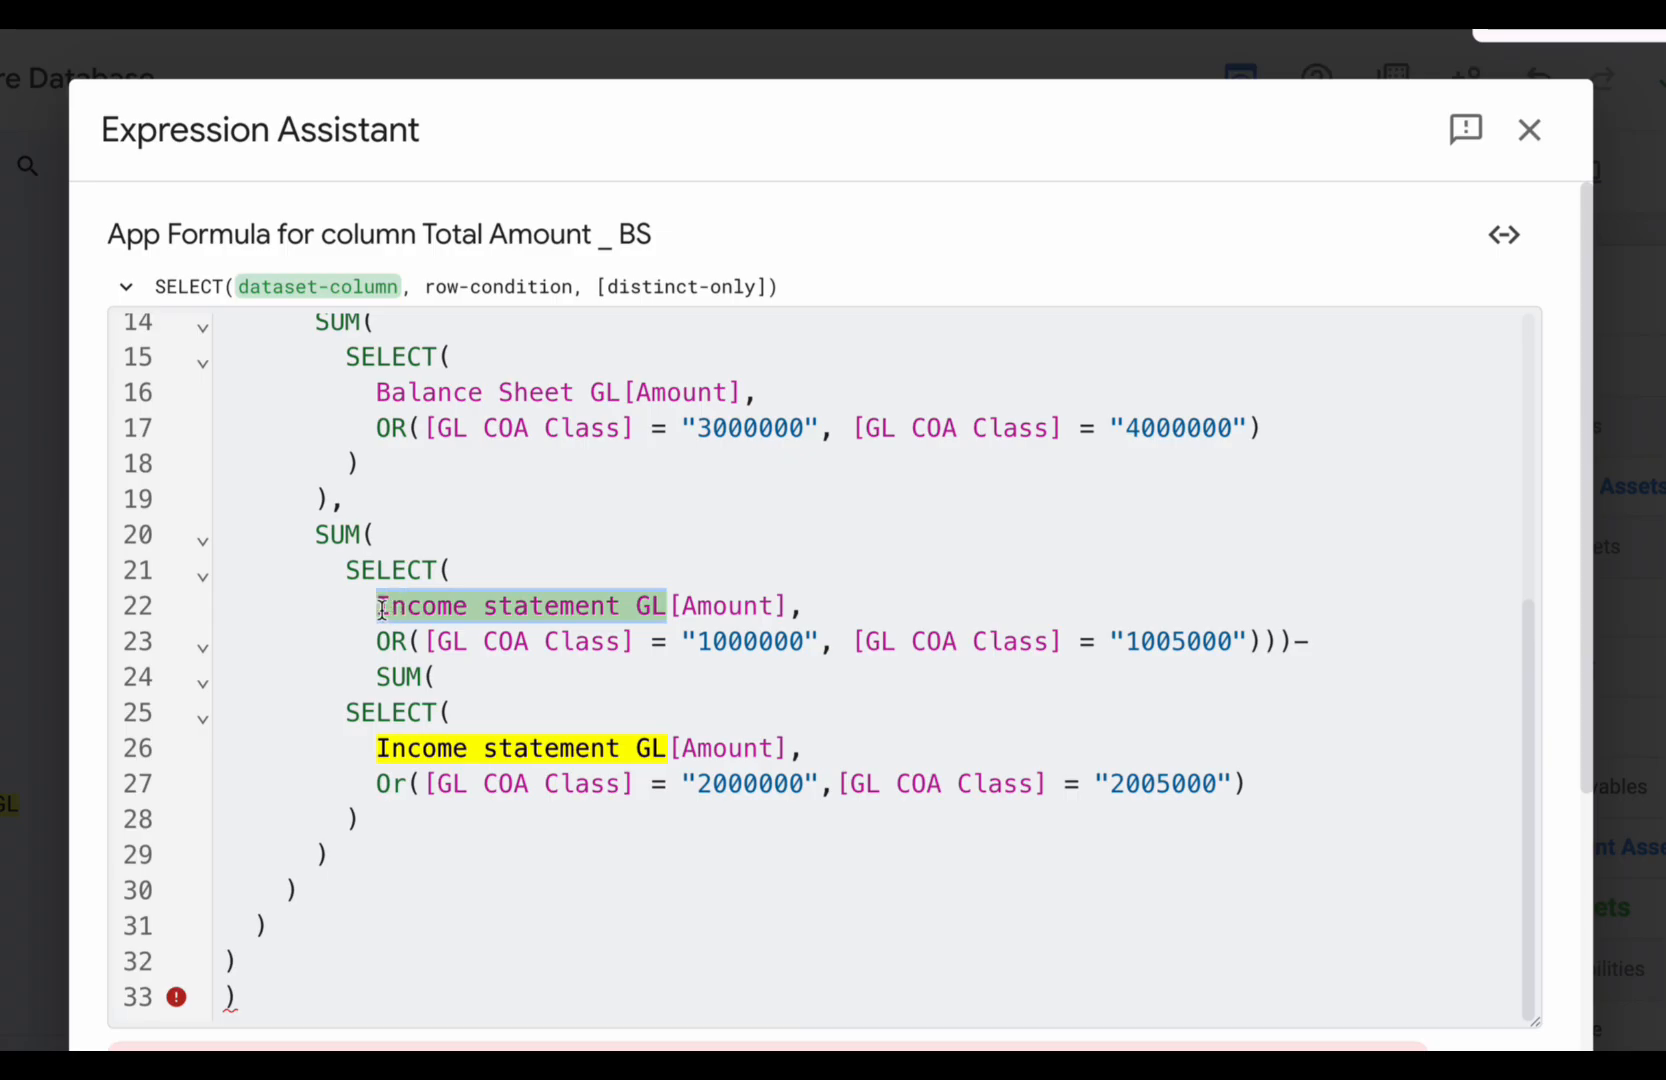
pyautogui.write('Balance Sheet GL')
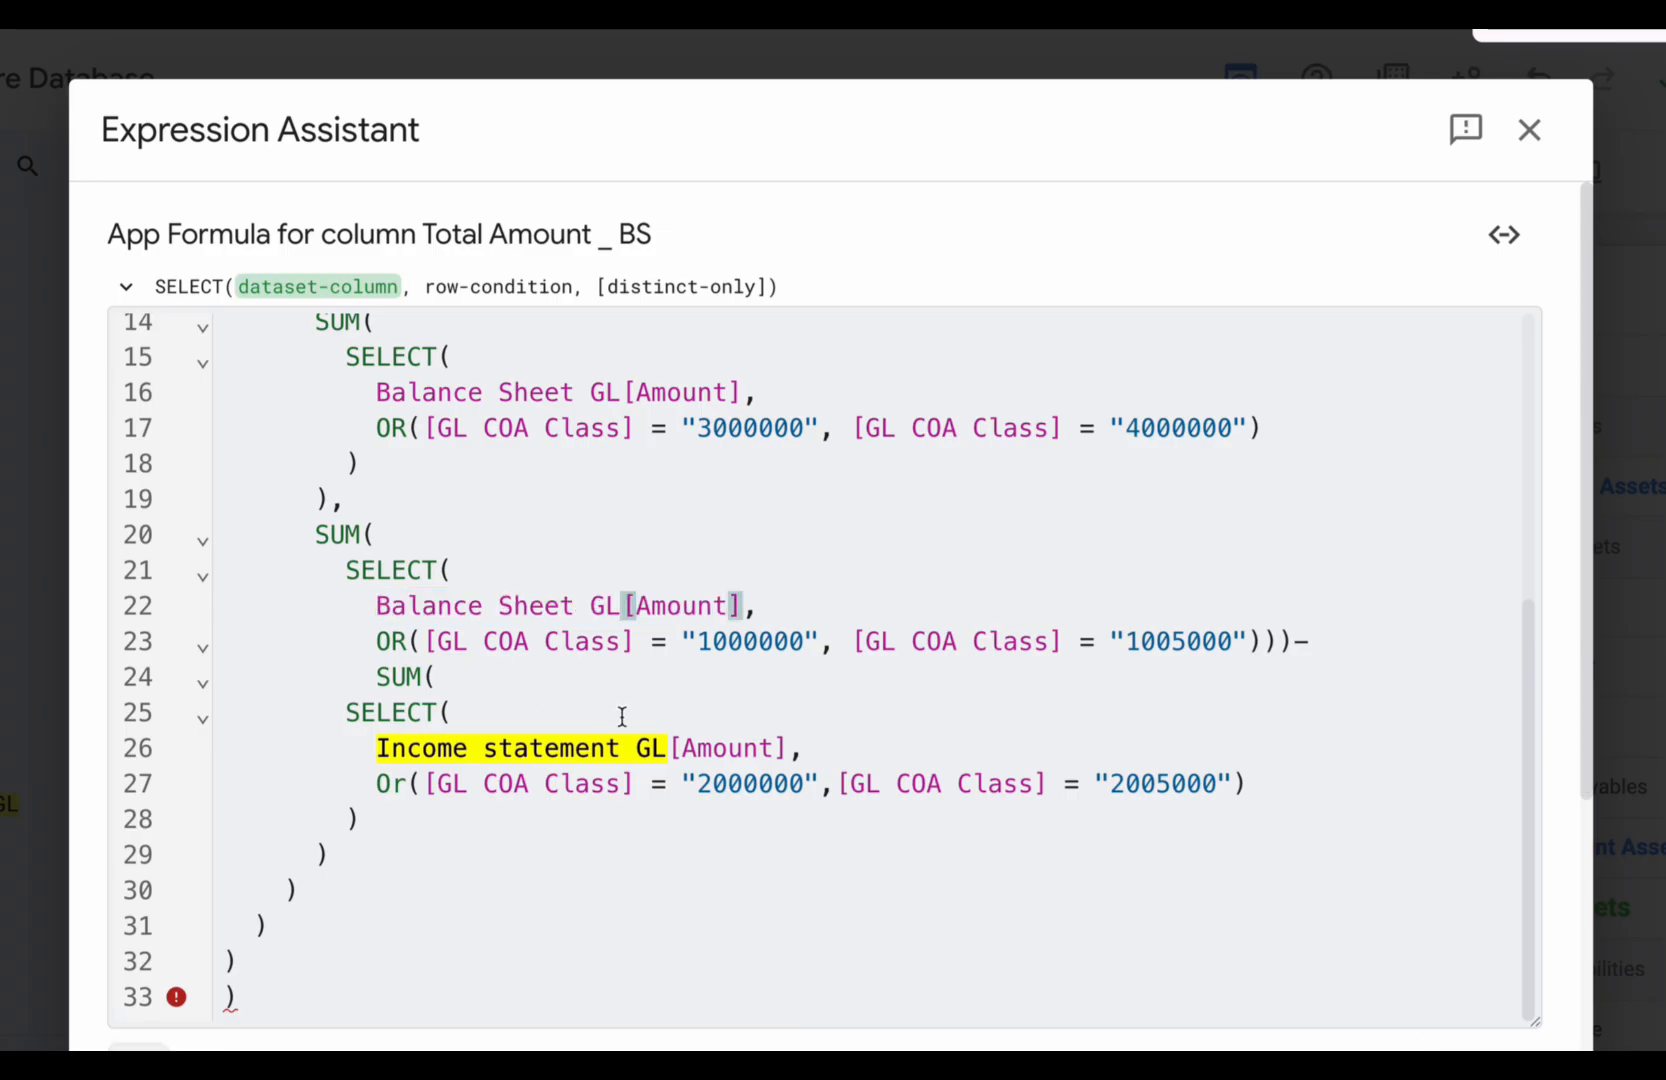
# - Delete the subtracted SUM over classes 2000000 and 2005000 together with the minus sign before it
pyautogui.moveTo(663, 750); pyautogui.dragTo(529, 749)
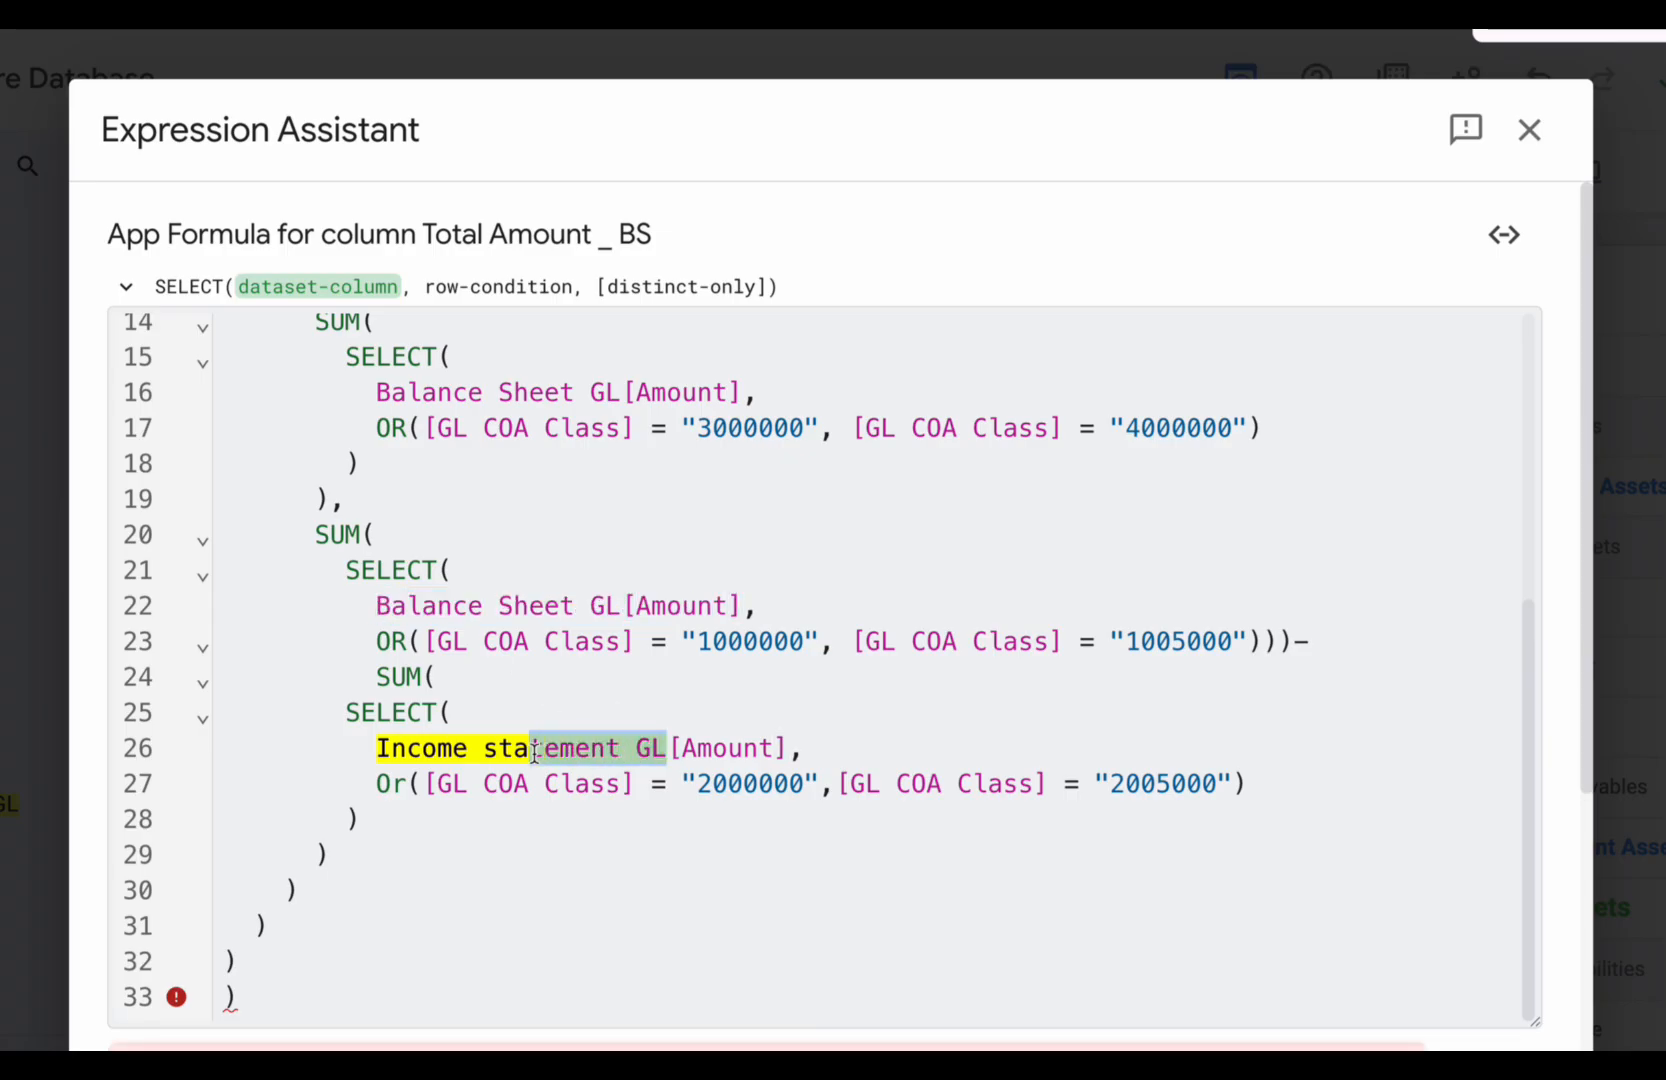
pyautogui.click(1250, 795)
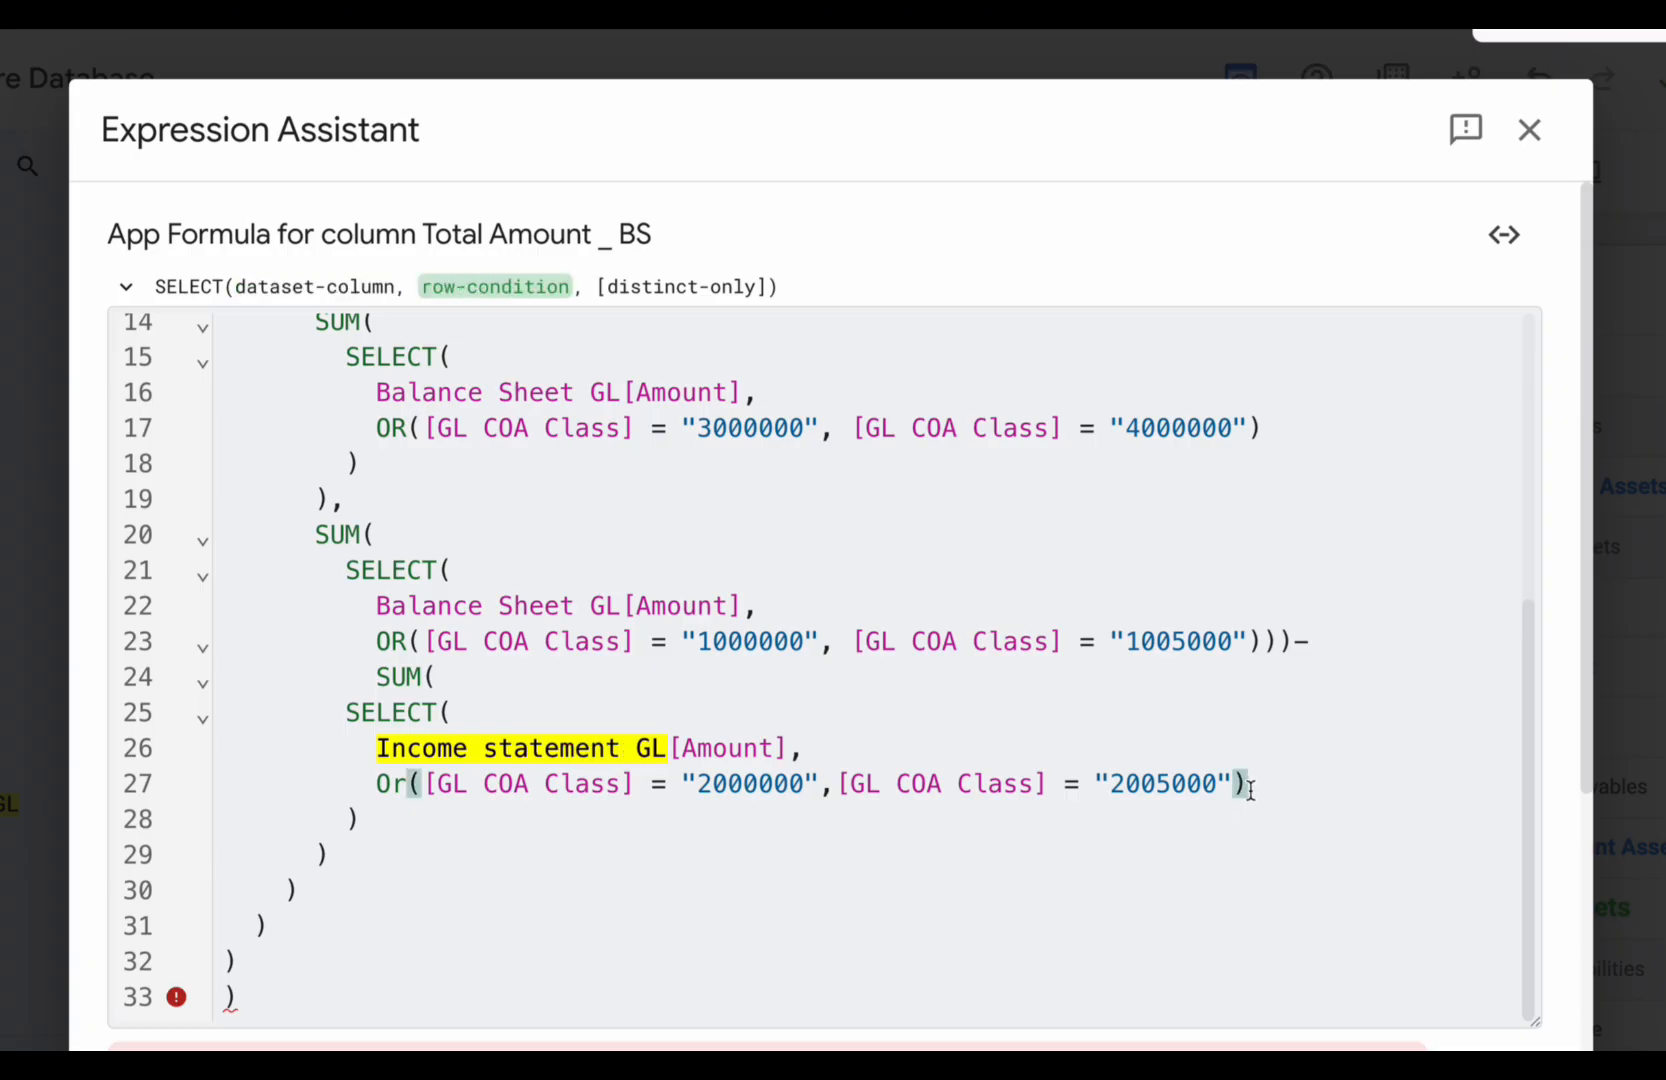
pyautogui.click(360, 822)
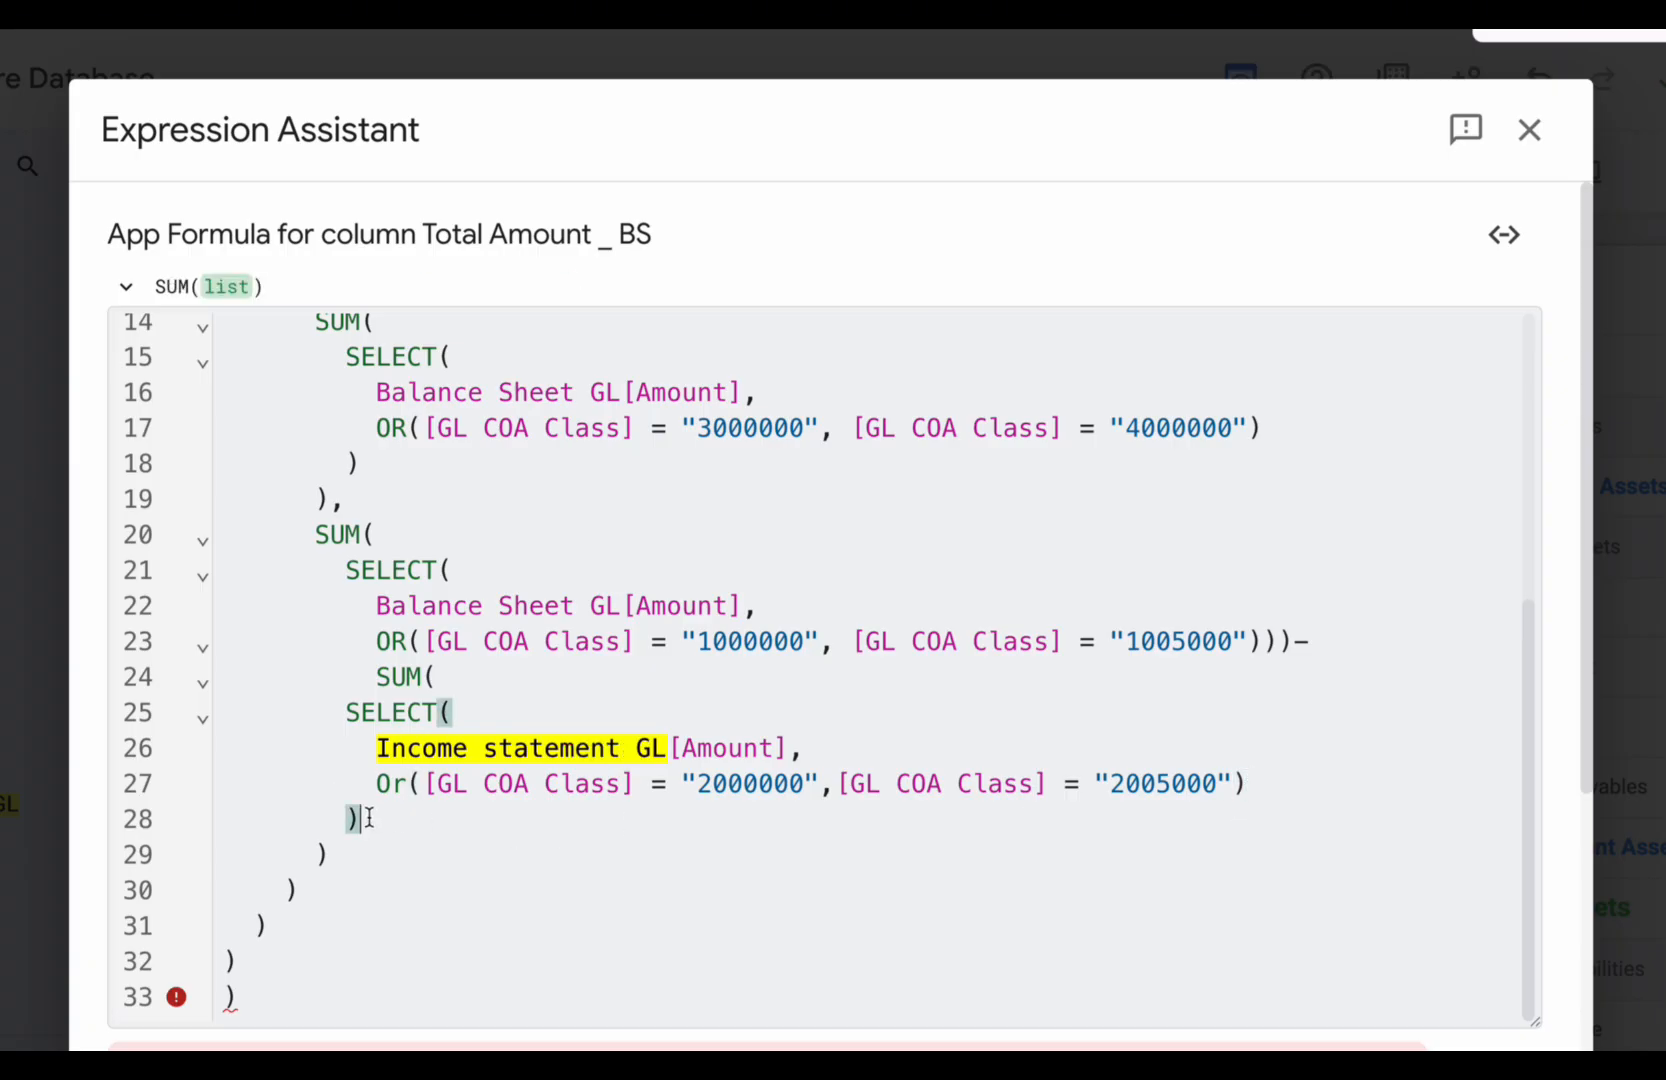
pyautogui.moveTo(328, 857); pyautogui.dragTo(360, 693)
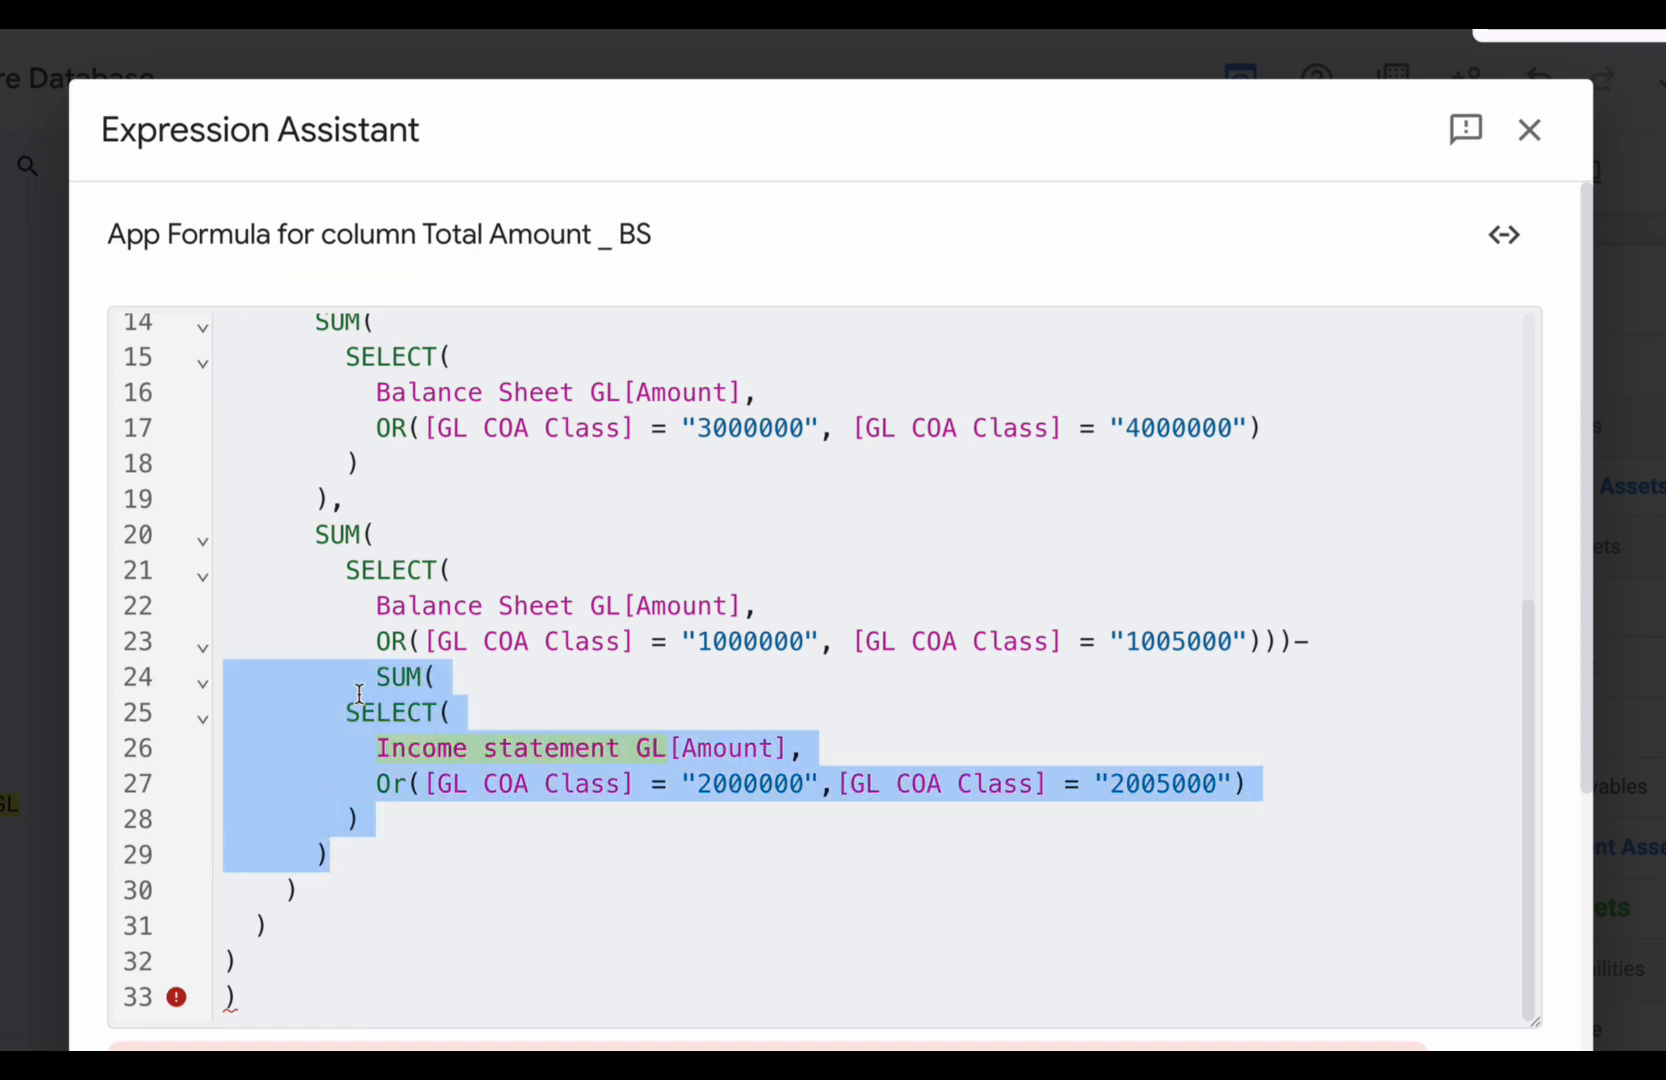
pyautogui.press('BackSpace')
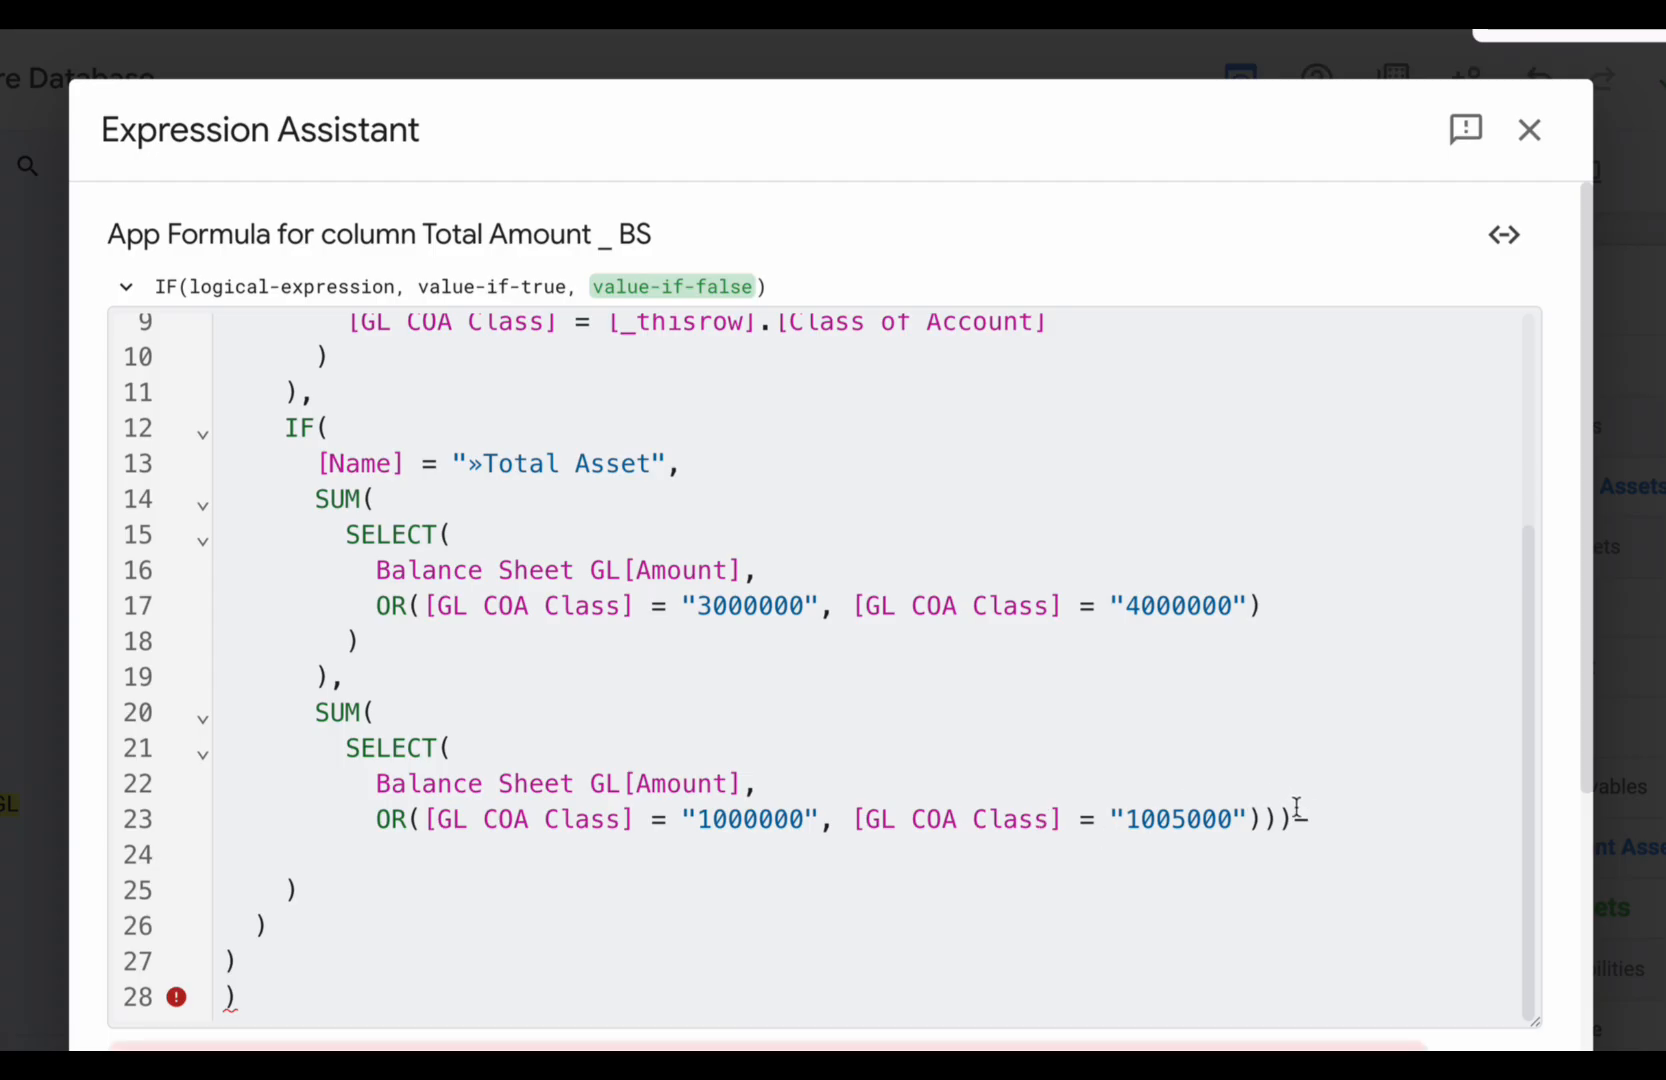
pyautogui.click(1318, 817)
pyautogui.press('BackSpace')
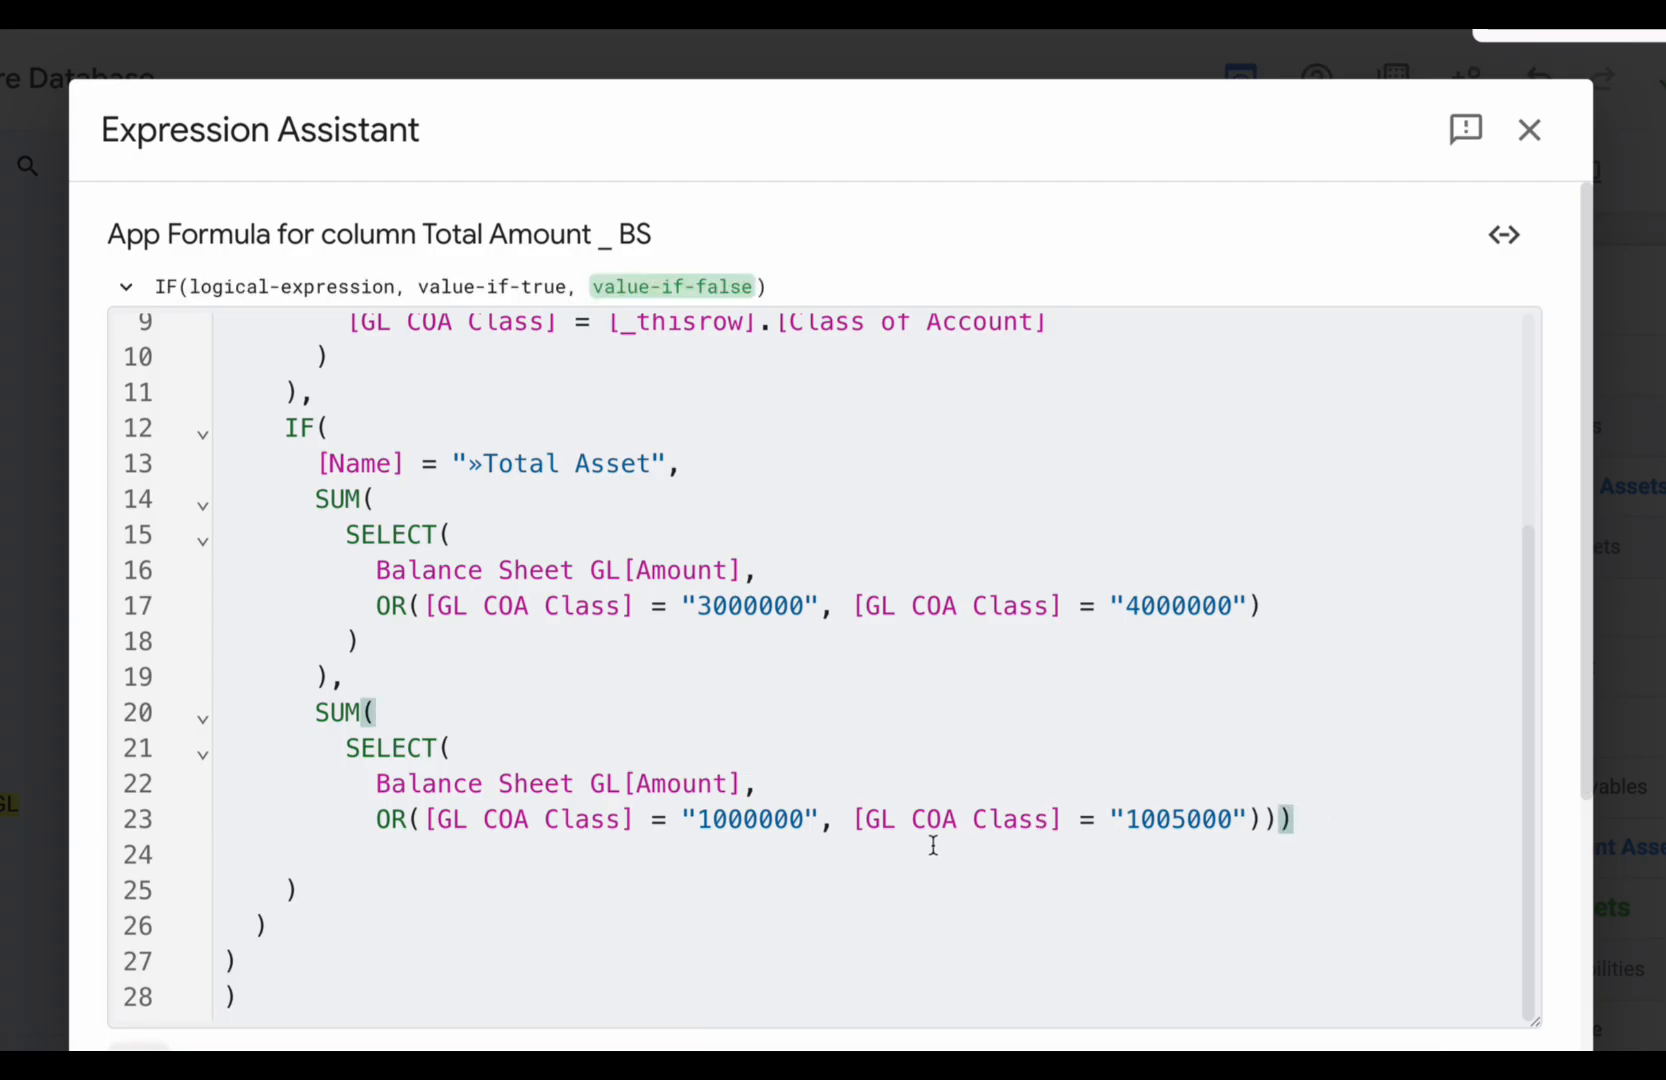
# - Check the Class of Account codes of total current liabilities, non current liabilities and equity in the COA Main Google Sheet
pyautogui.click(711, 818)
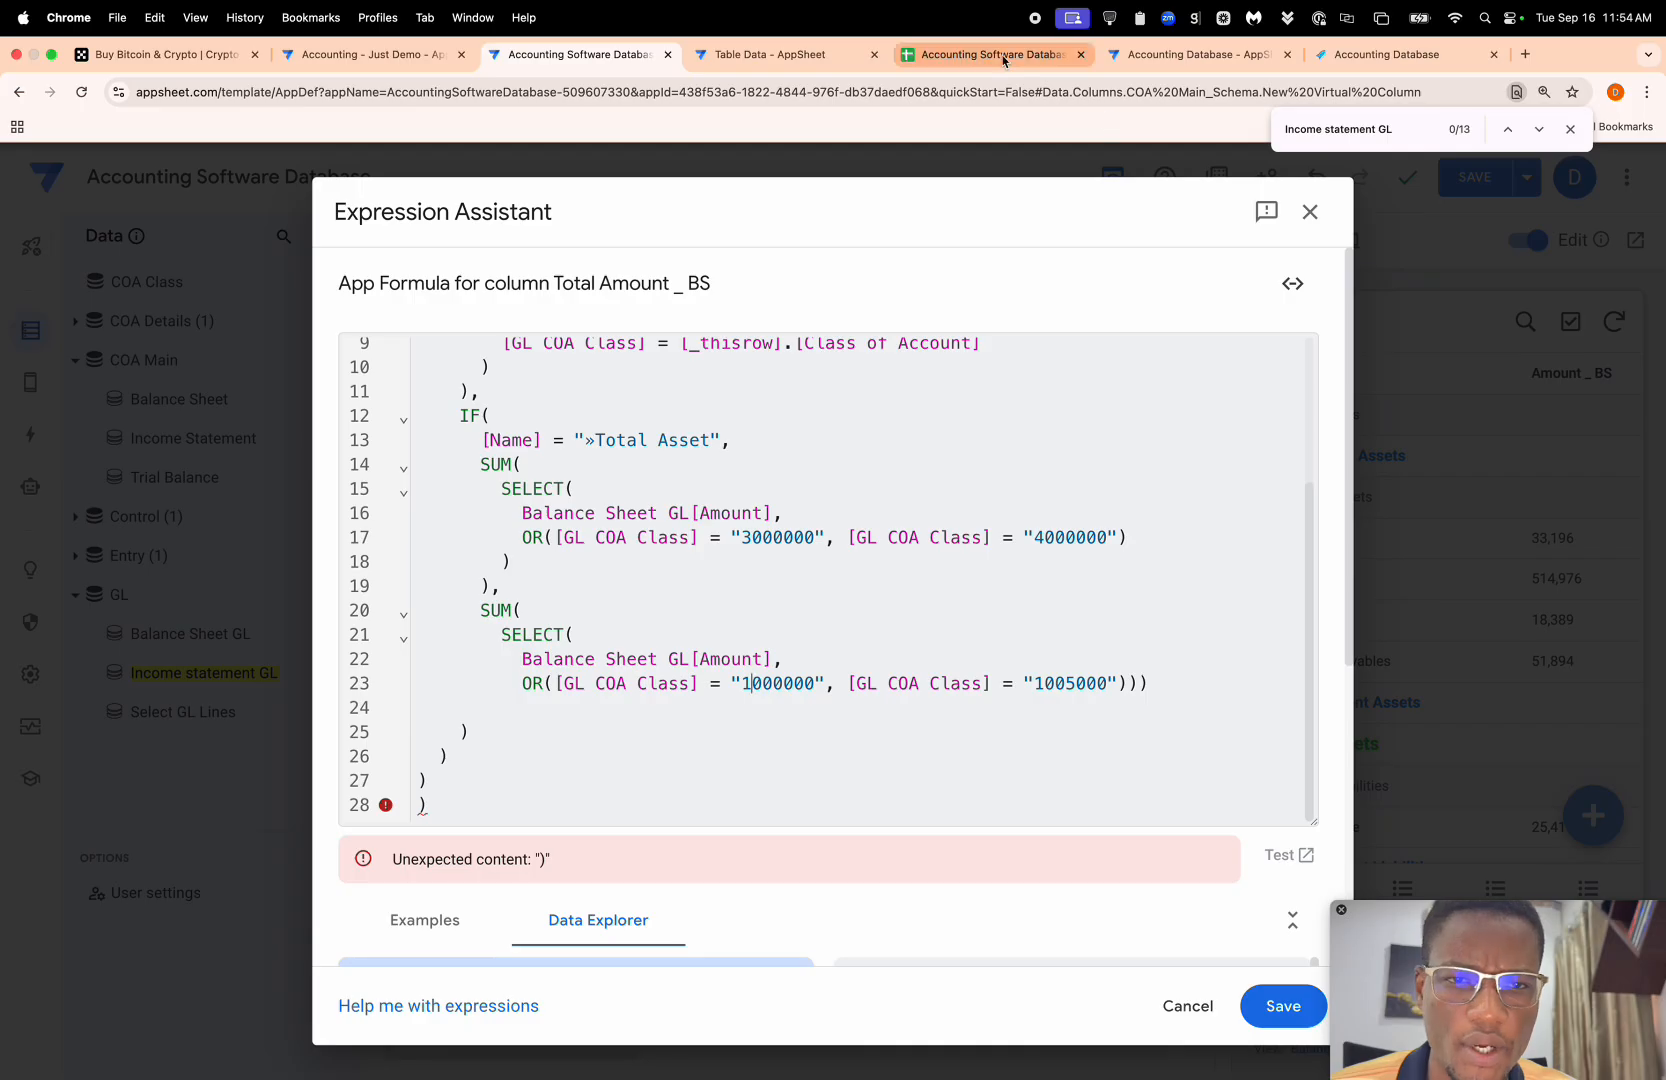
pyautogui.click(990, 54)
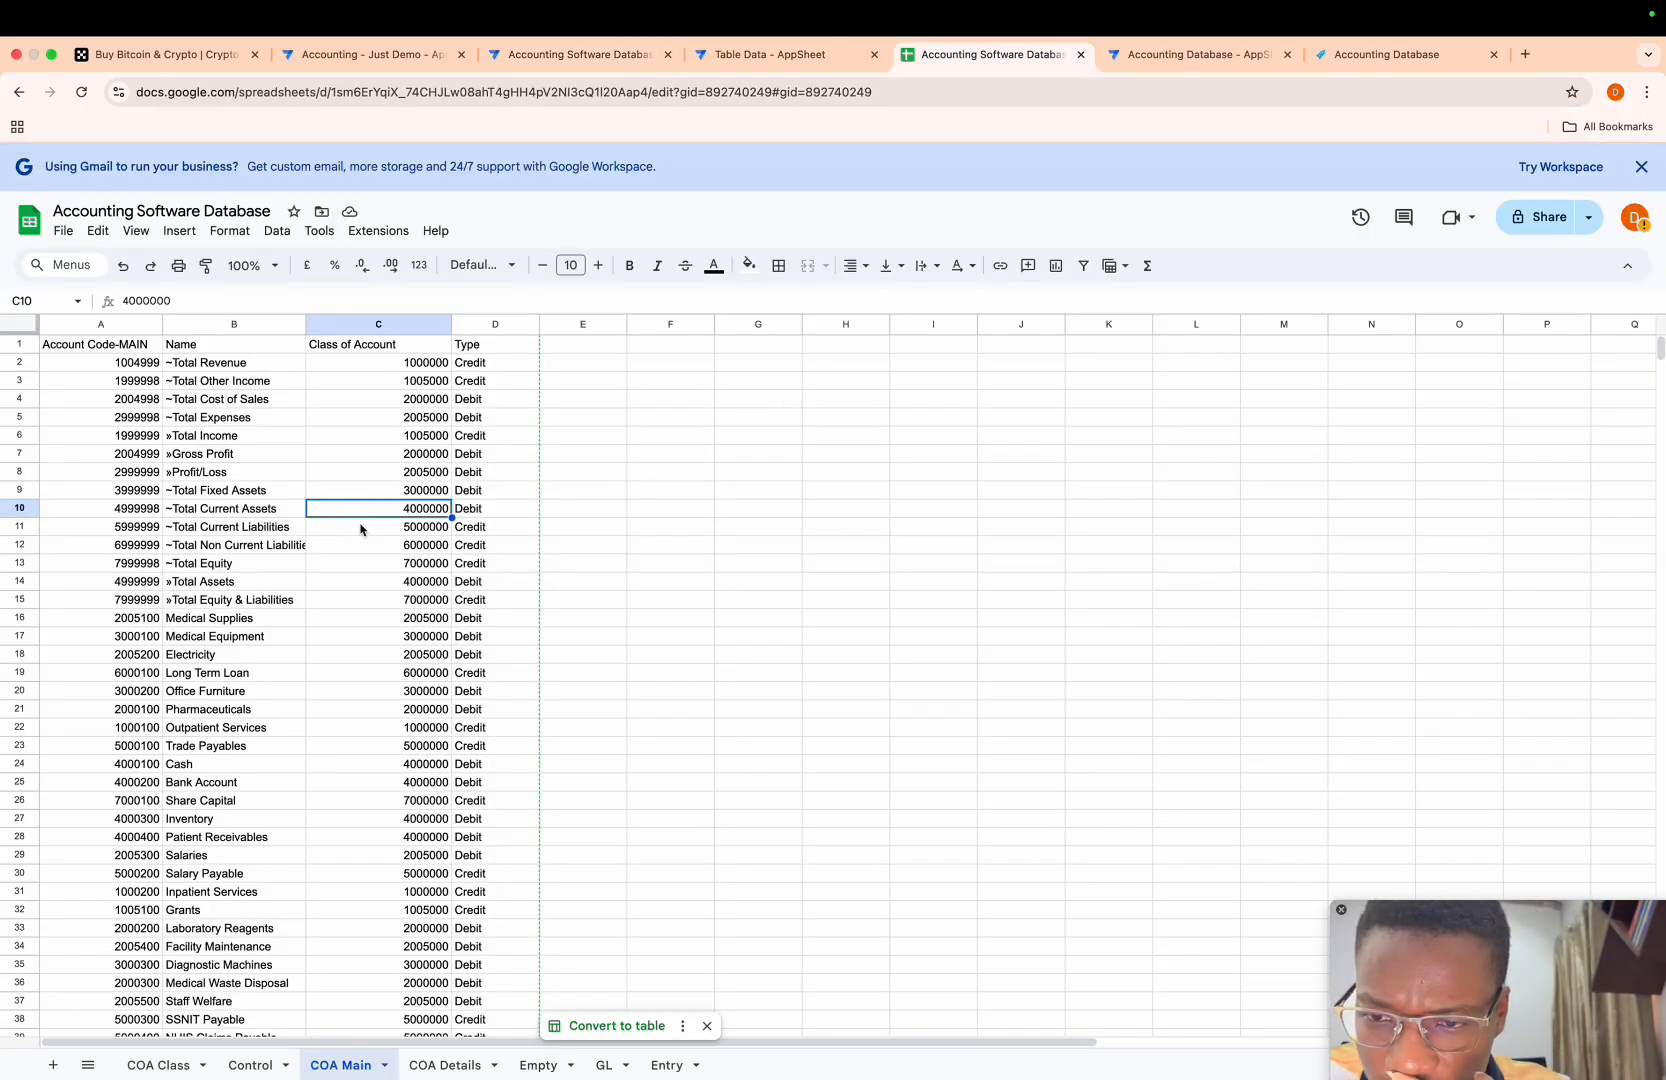
pyautogui.click(402, 534)
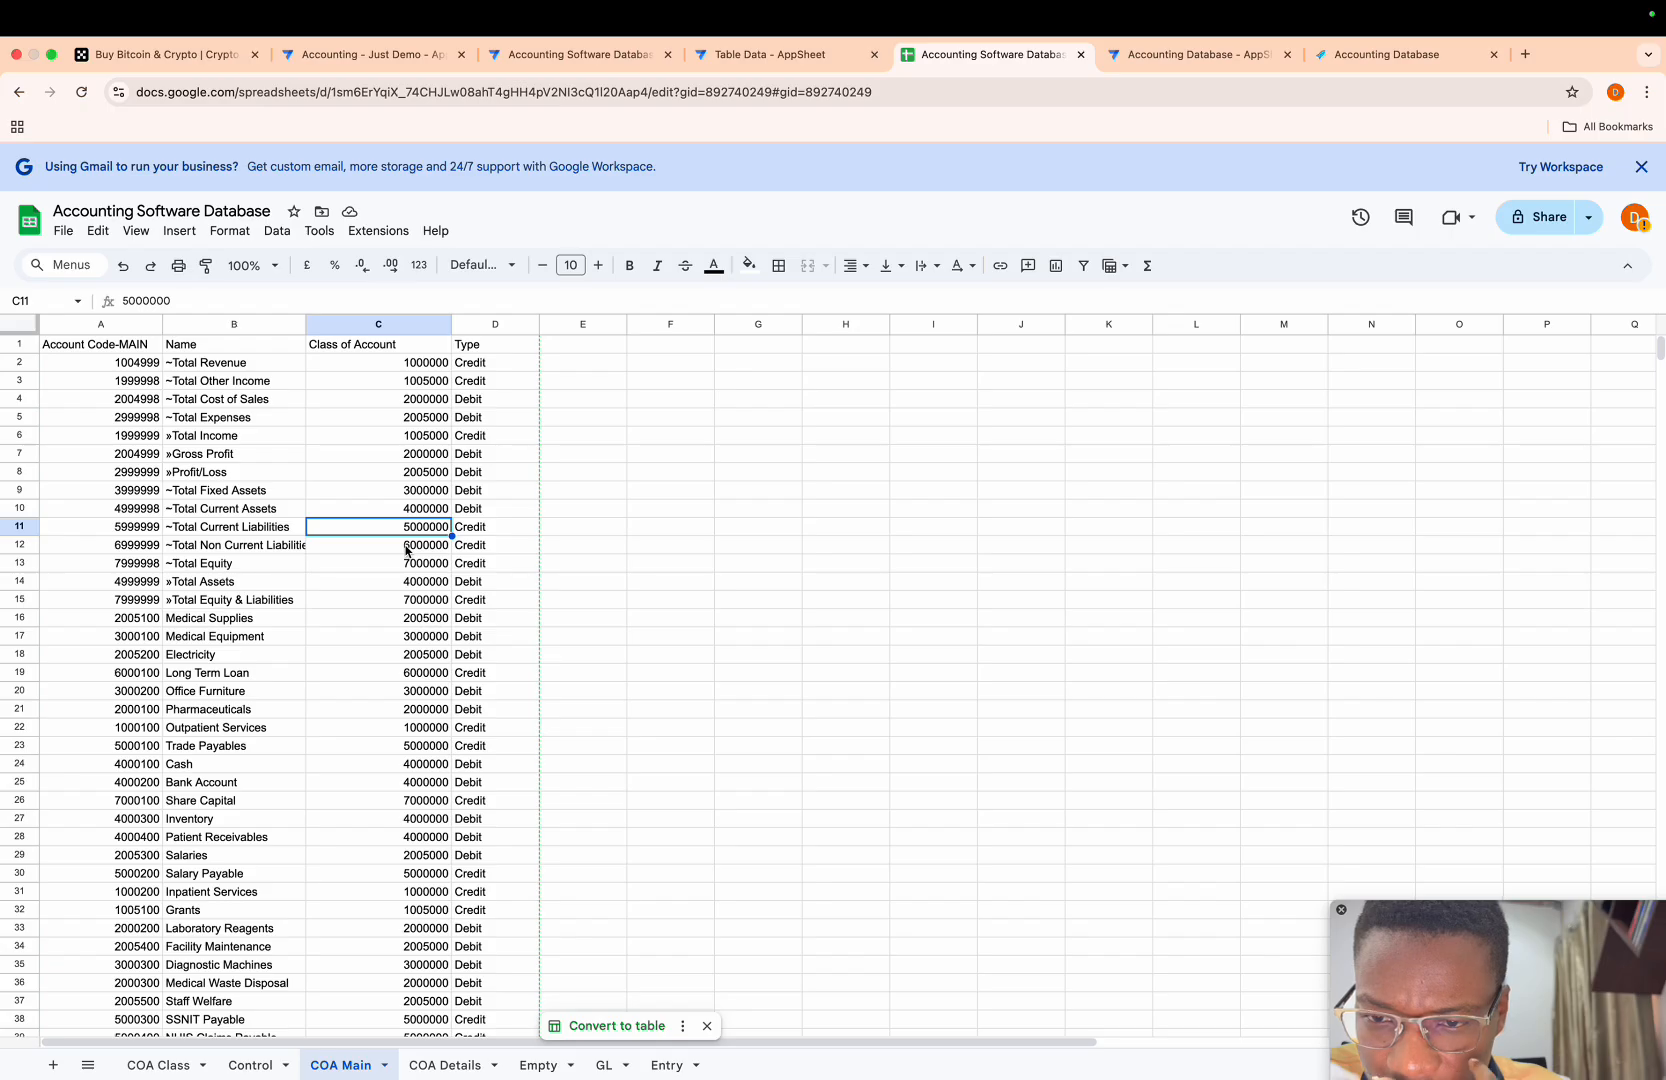
pyautogui.click(406, 550)
pyautogui.click(406, 563)
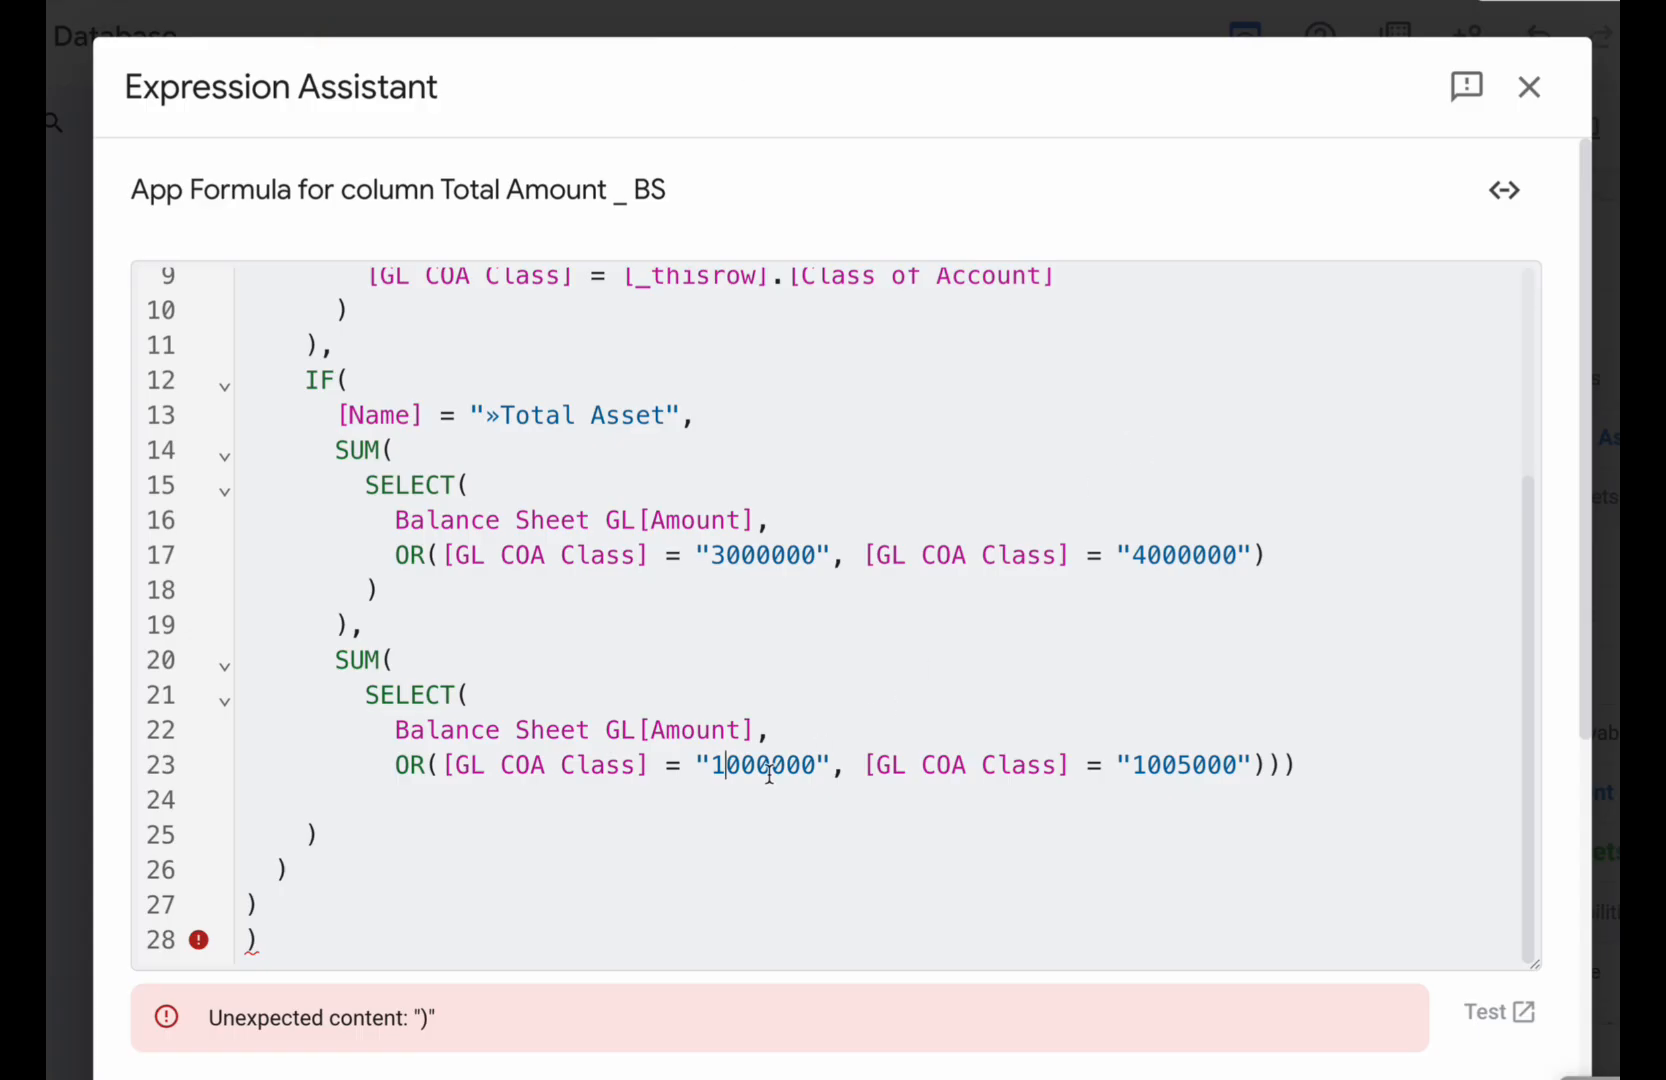
# - Change the class codes in the final SUM's OR condition to 5000000 and 6000000
pyautogui.click(728, 768)
pyautogui.press('BackSpace')
pyautogui.write('5')
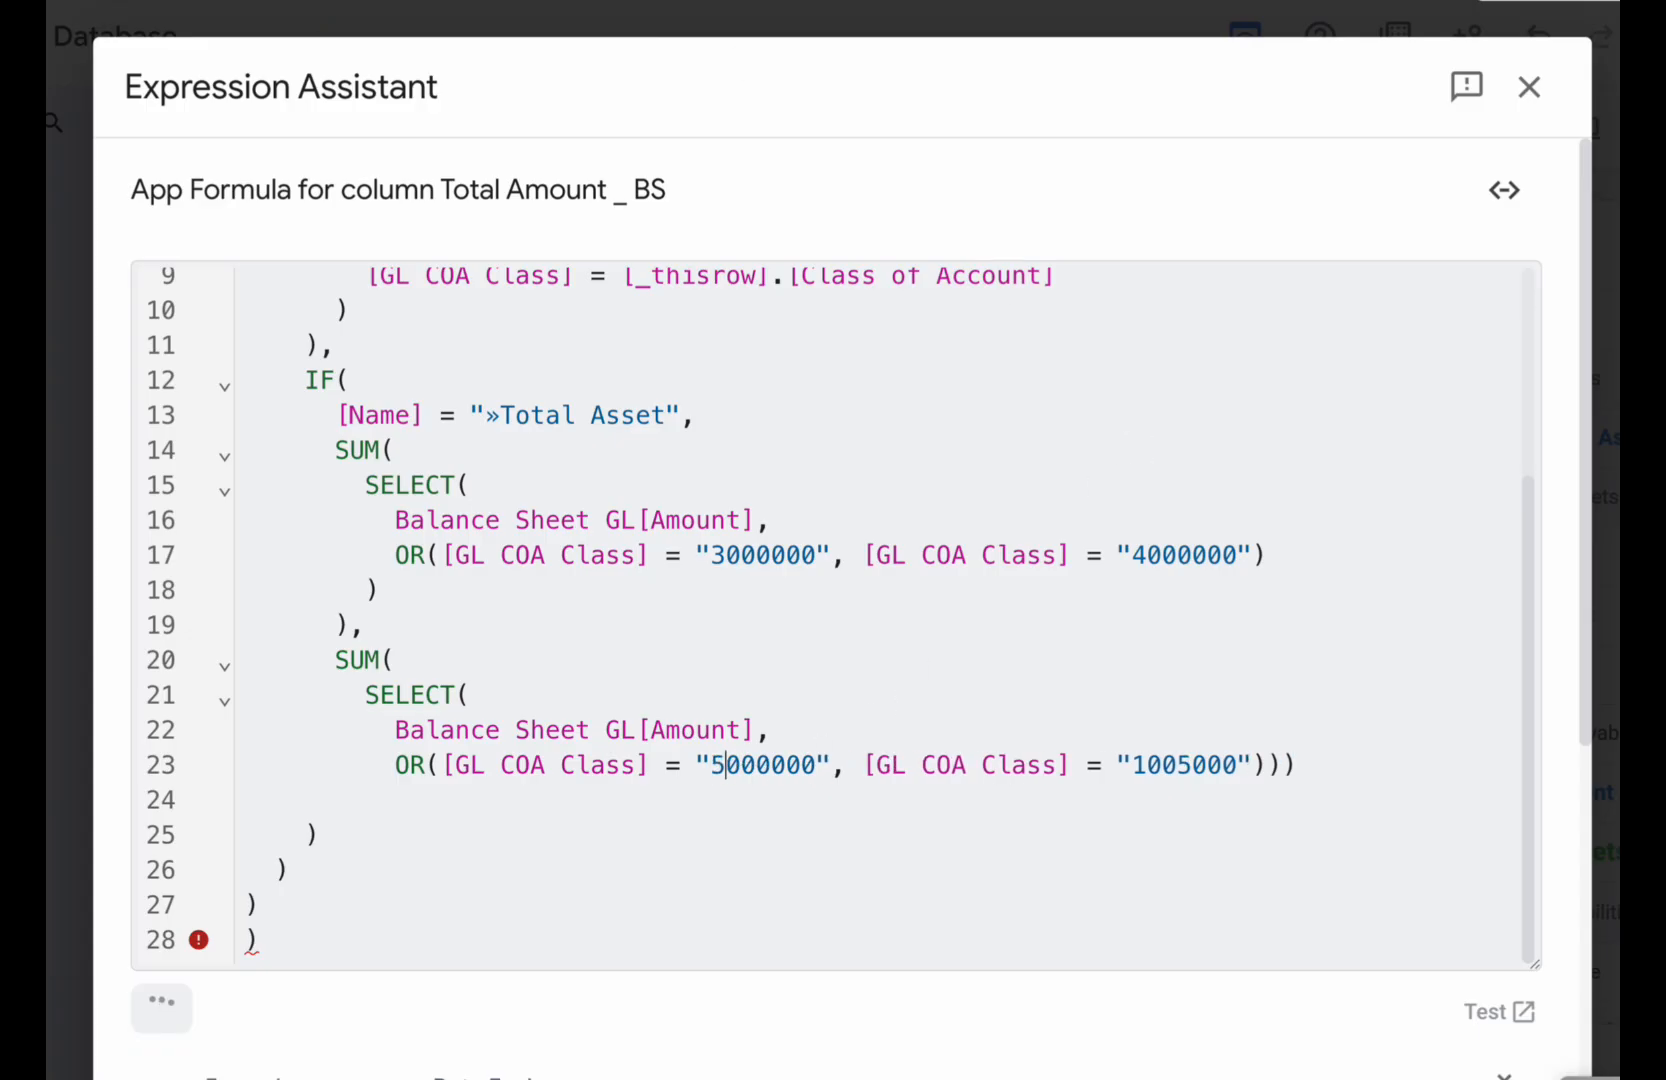
pyautogui.click(1190, 766)
pyautogui.press('BackSpace')
pyautogui.write('0')
pyautogui.press('Left')
pyautogui.press('Left')
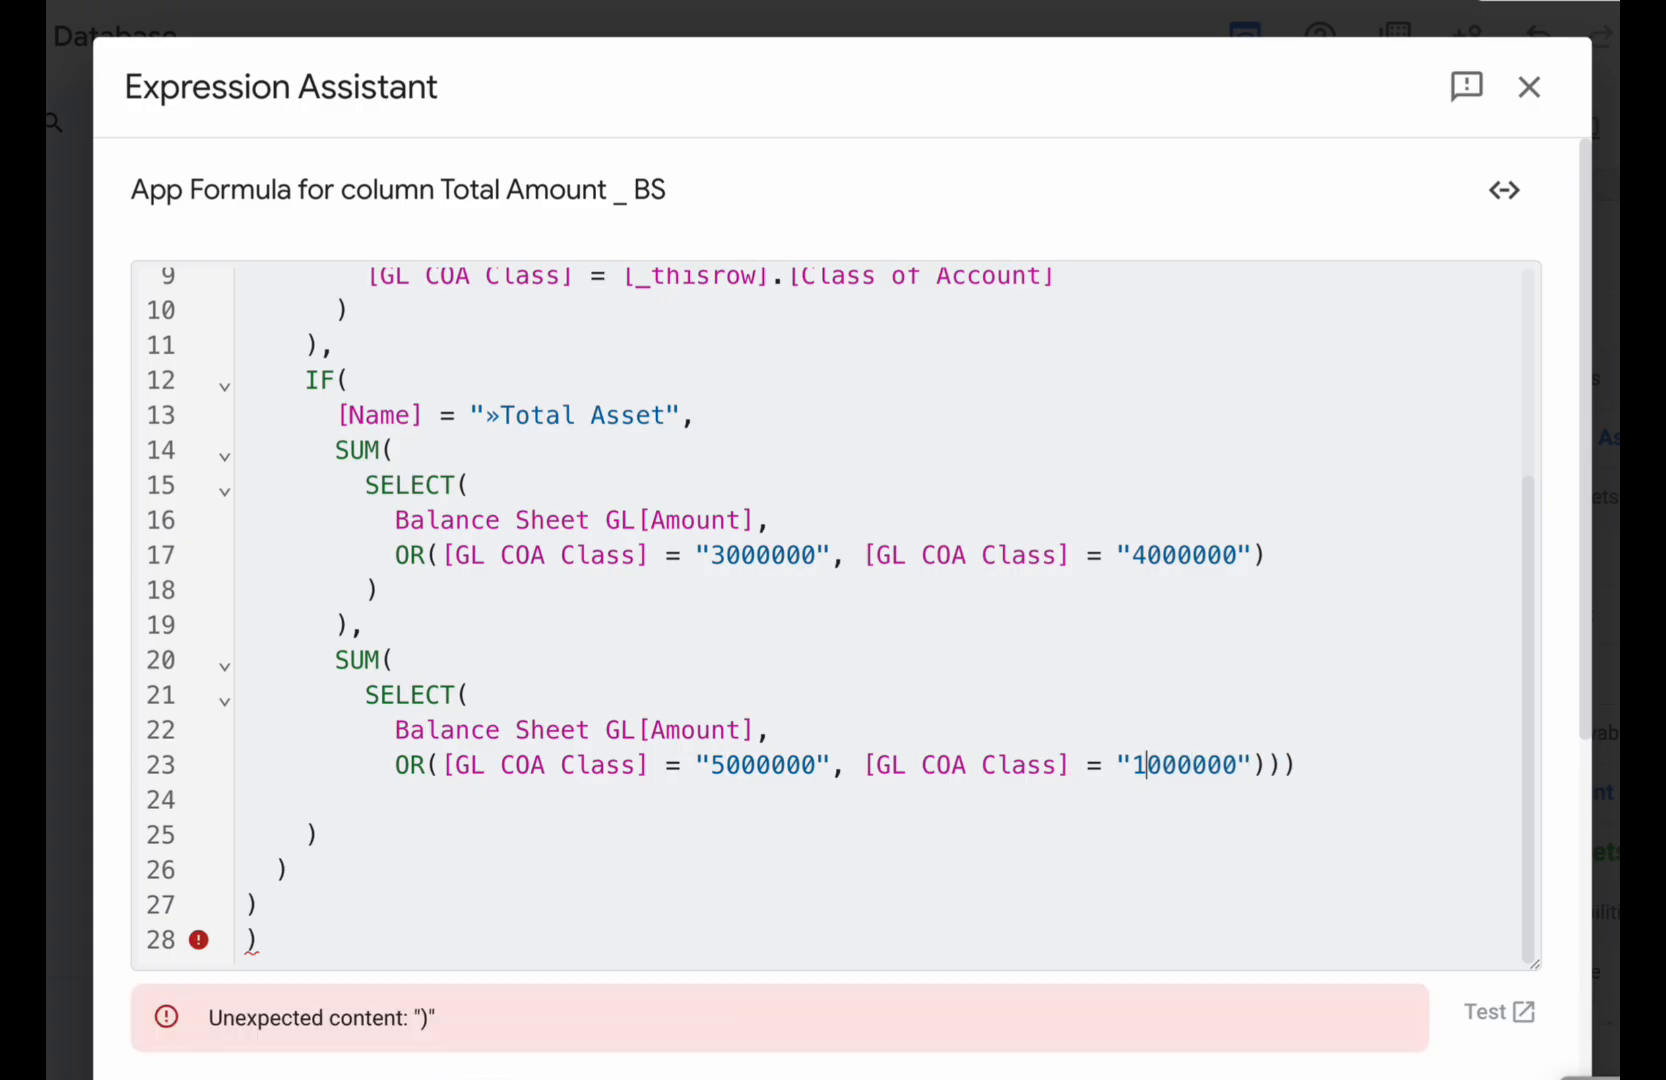
pyautogui.press('BackSpace')
pyautogui.write('6')
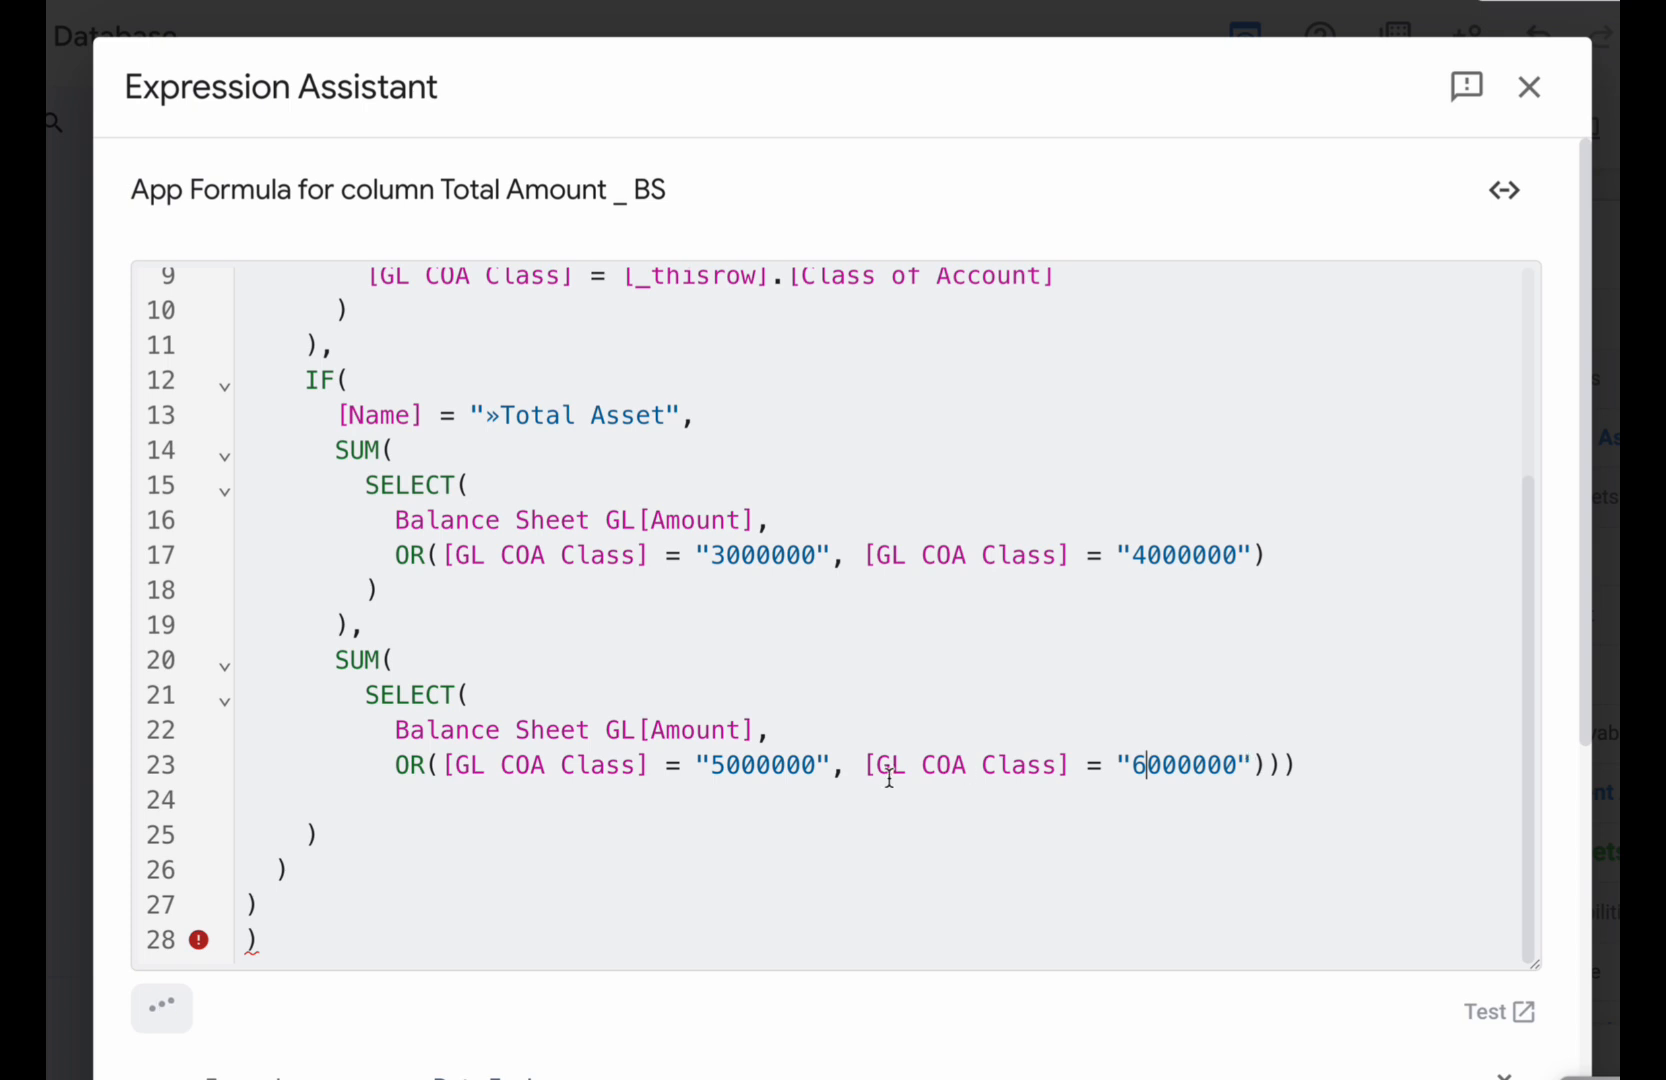
# - Add a third condition to that OR, matching GL COA Class to 7000000
pyautogui.moveTo(864, 765); pyautogui.dragTo(1253, 778)
pyautogui.hotkey('ctrl', 'c')
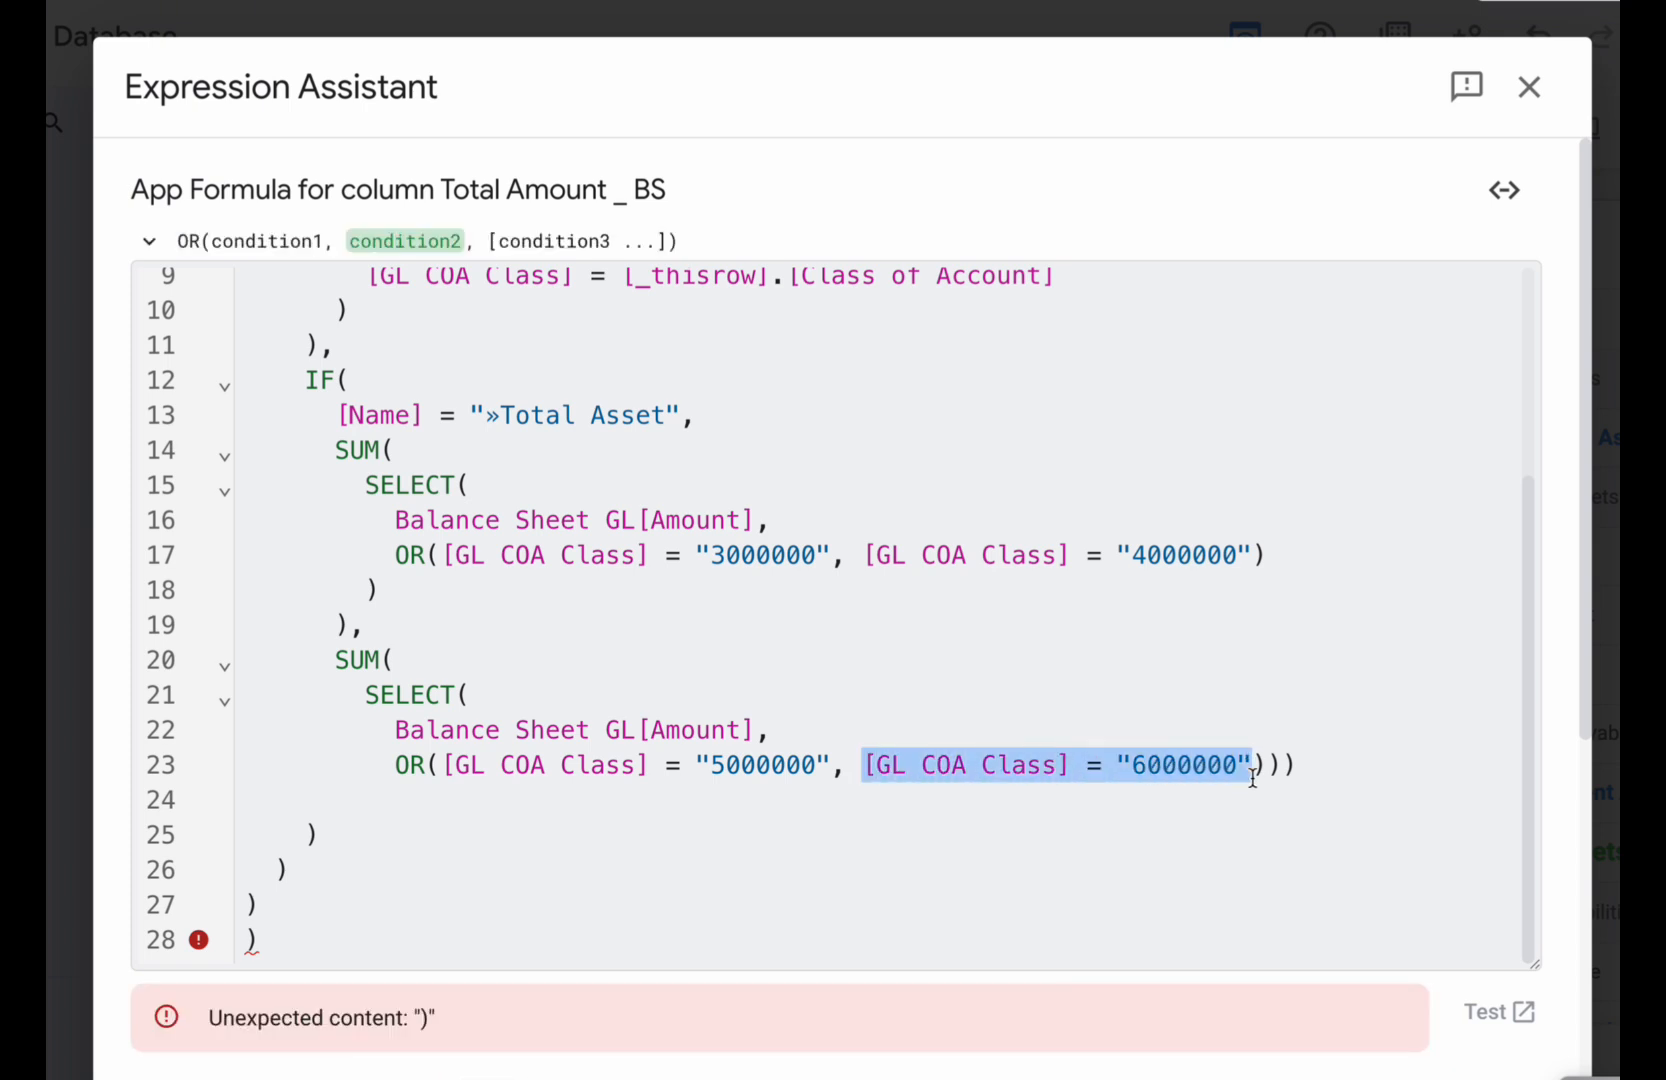
pyautogui.click(1253, 778)
pyautogui.write(',')
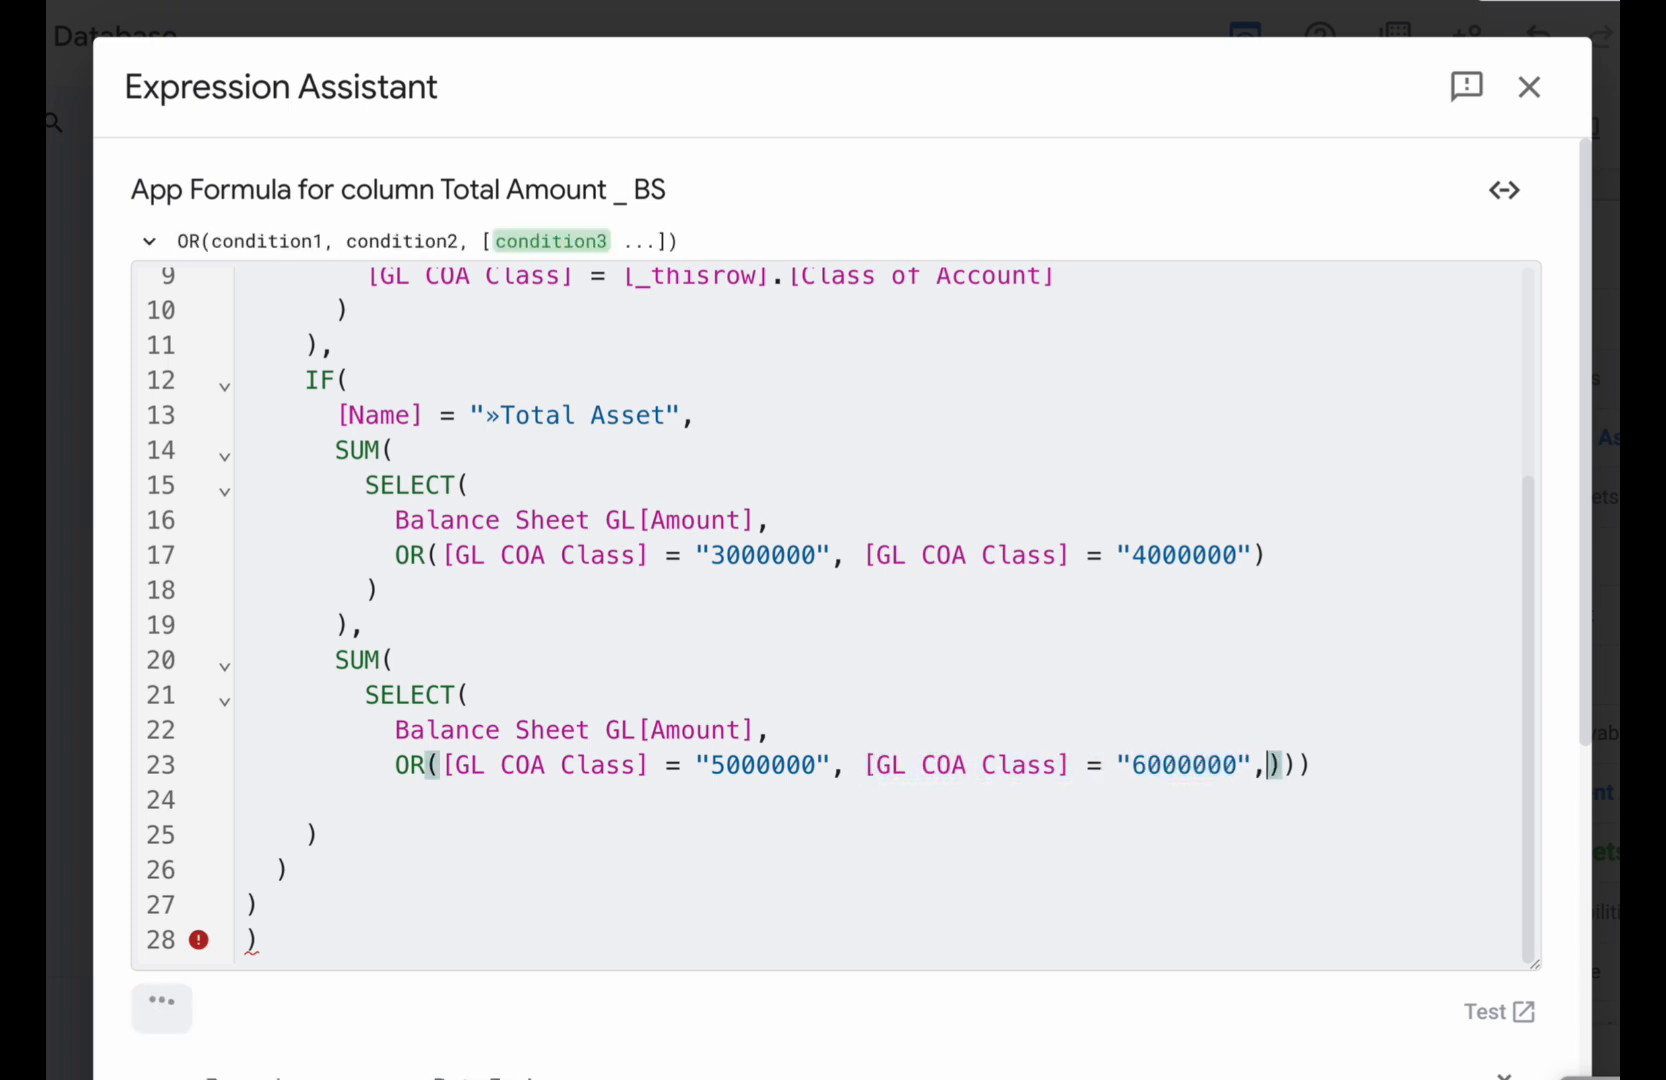
pyautogui.hotkey('ctrl', 'v')
pyautogui.click(302, 765)
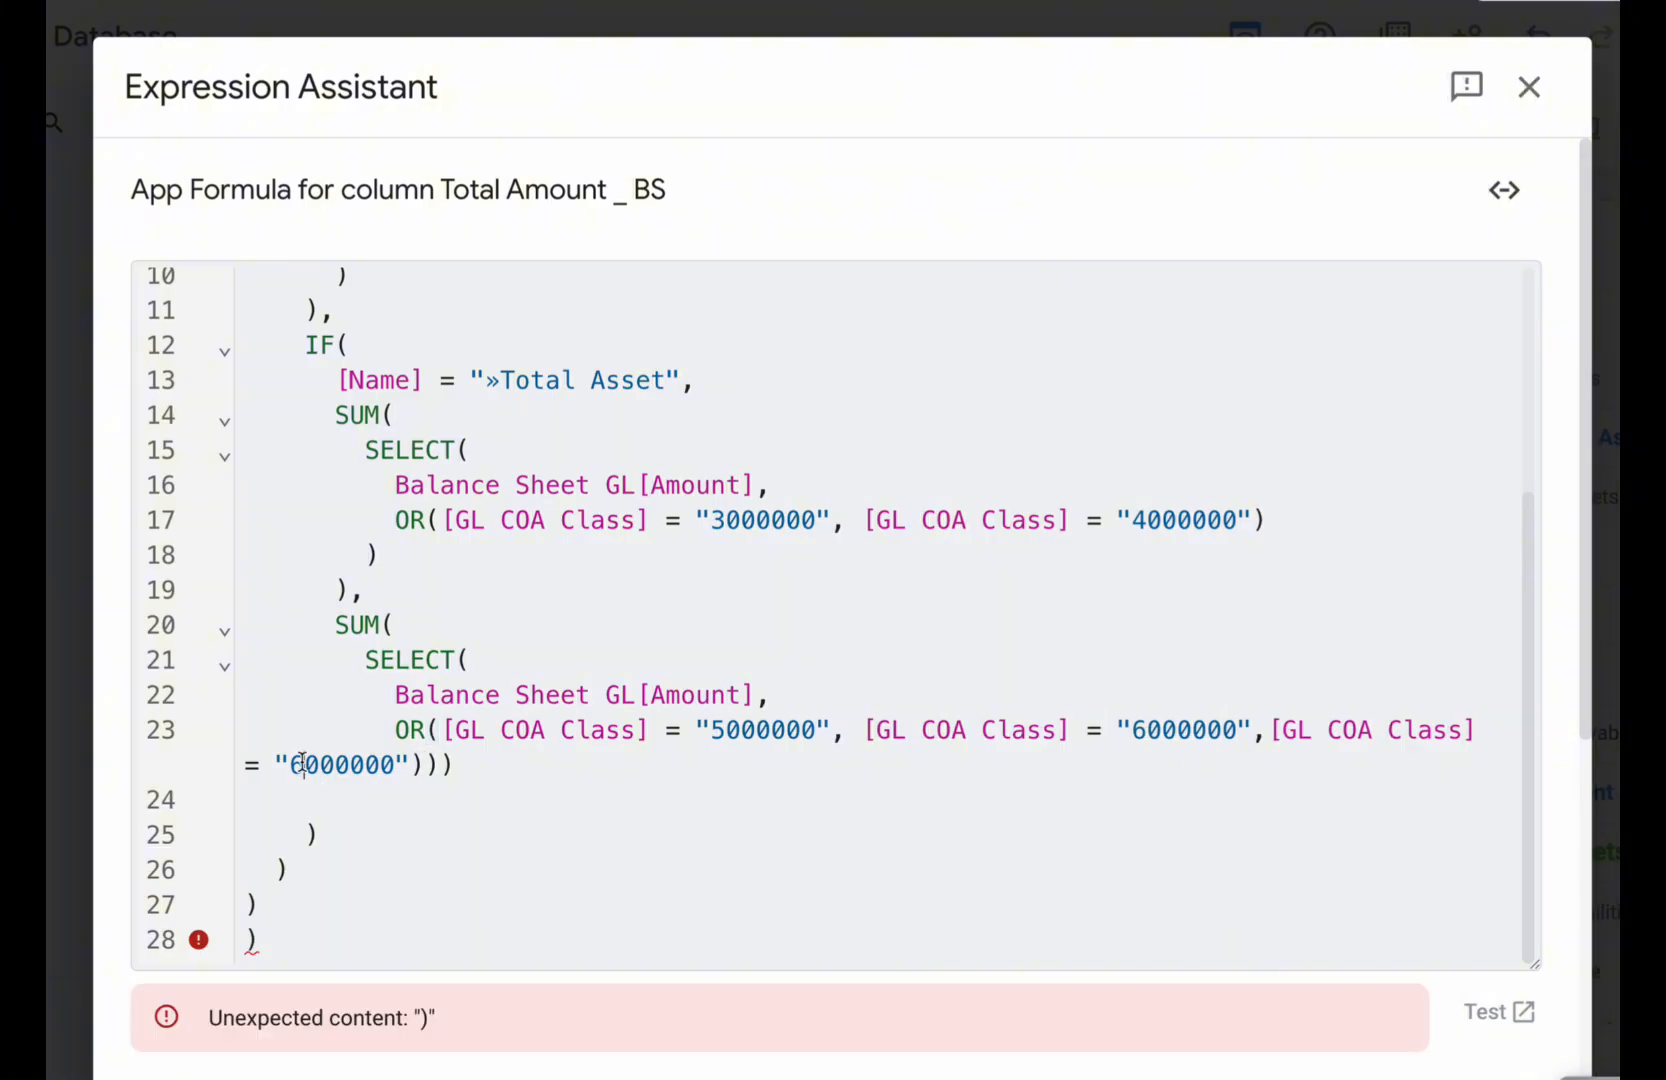
pyautogui.press('BackSpace')
pyautogui.write('7')
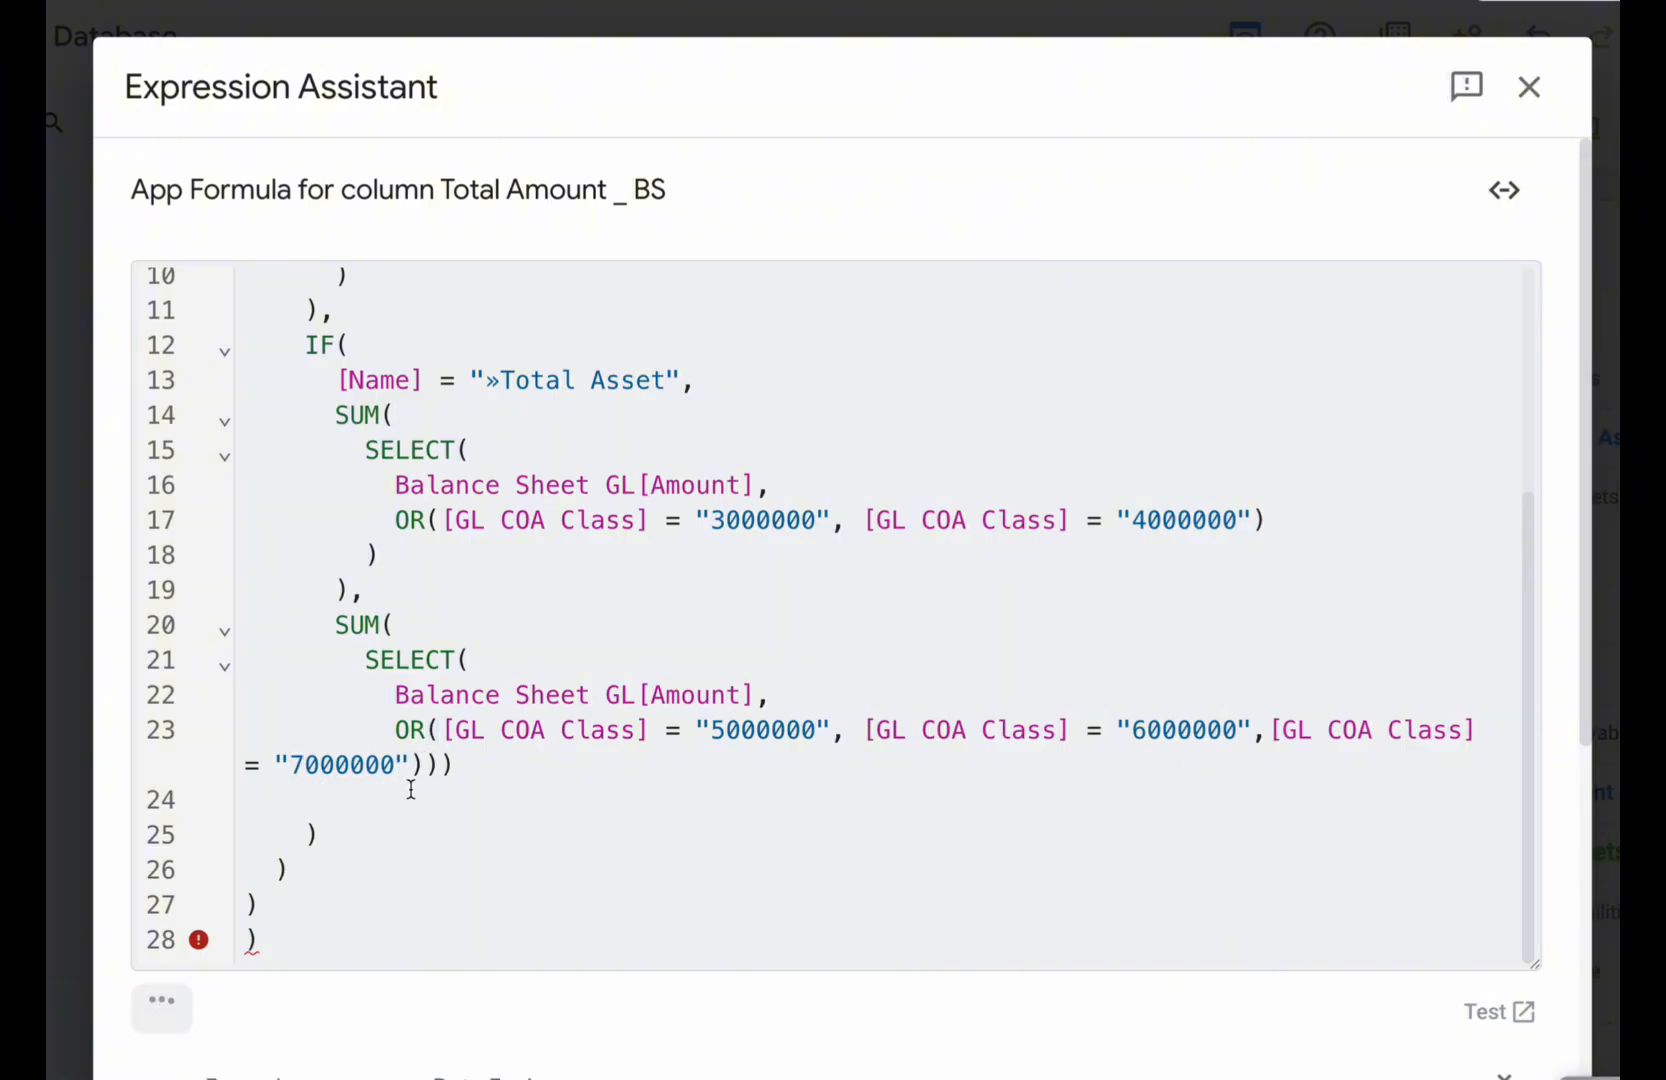
# - Delete the surplus closing parenthesis on the last line of the formula
pyautogui.click(455, 767)
pyautogui.scroll(2, 455, 767)
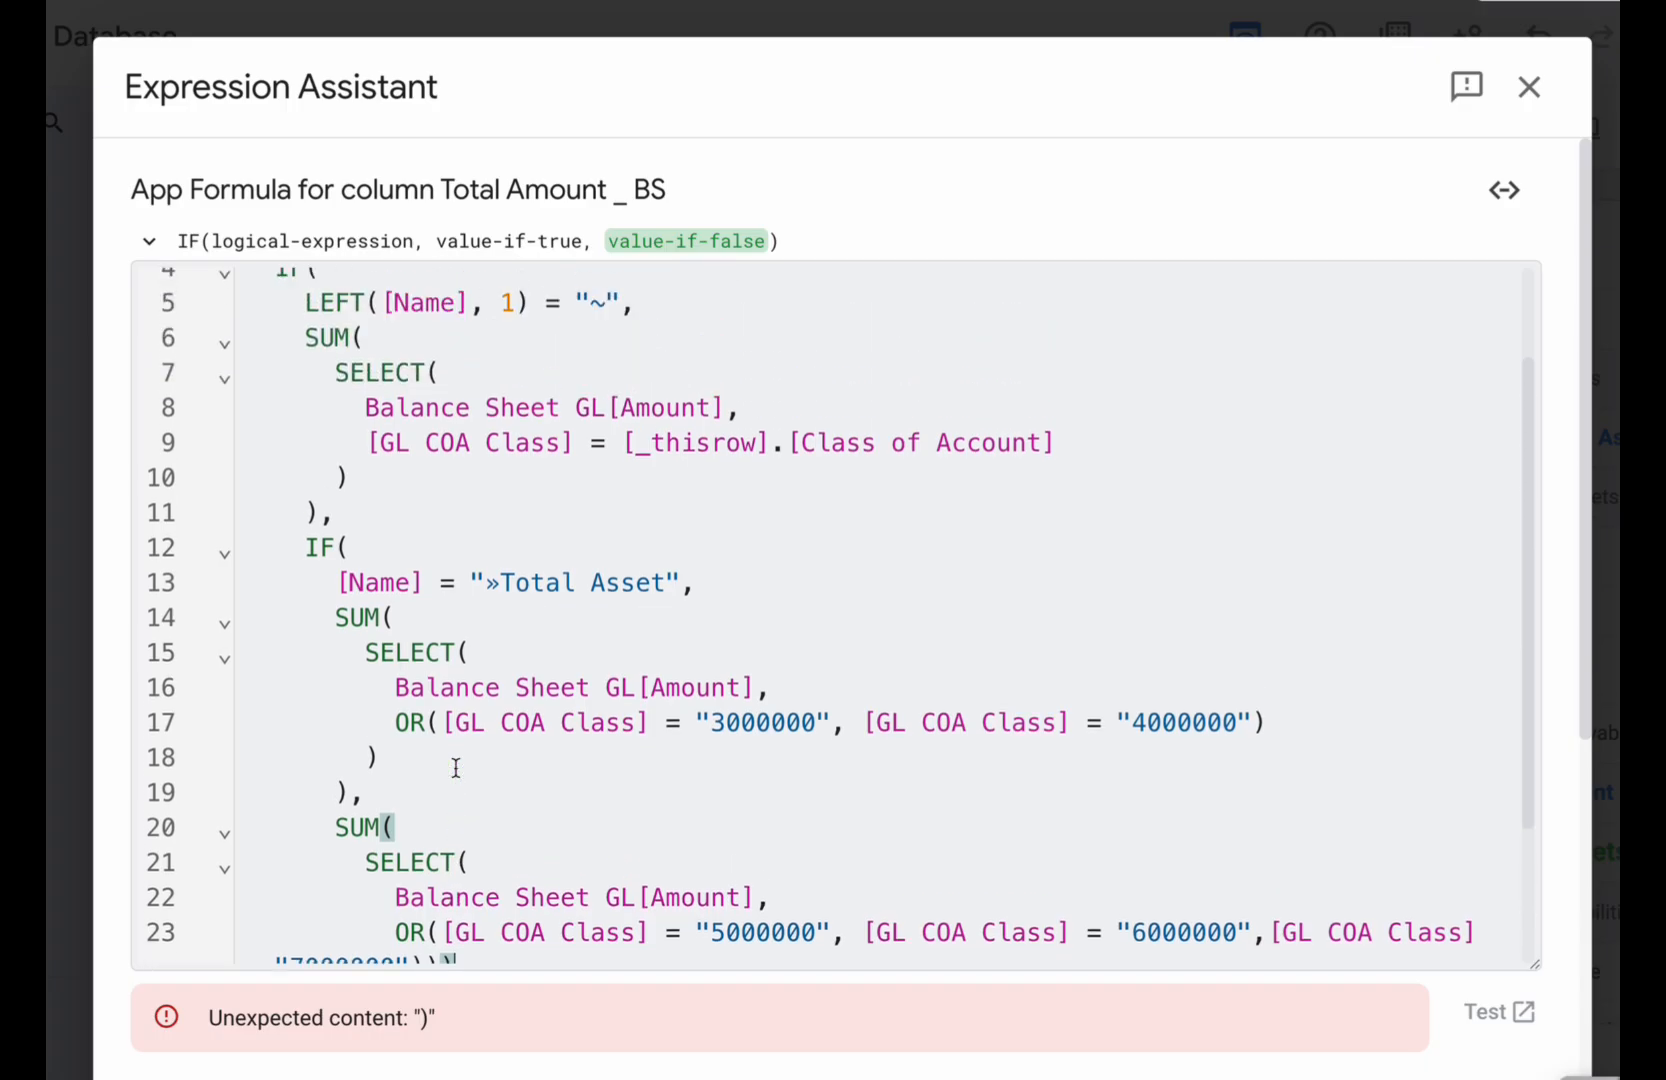
pyautogui.scroll(-2, 455, 767)
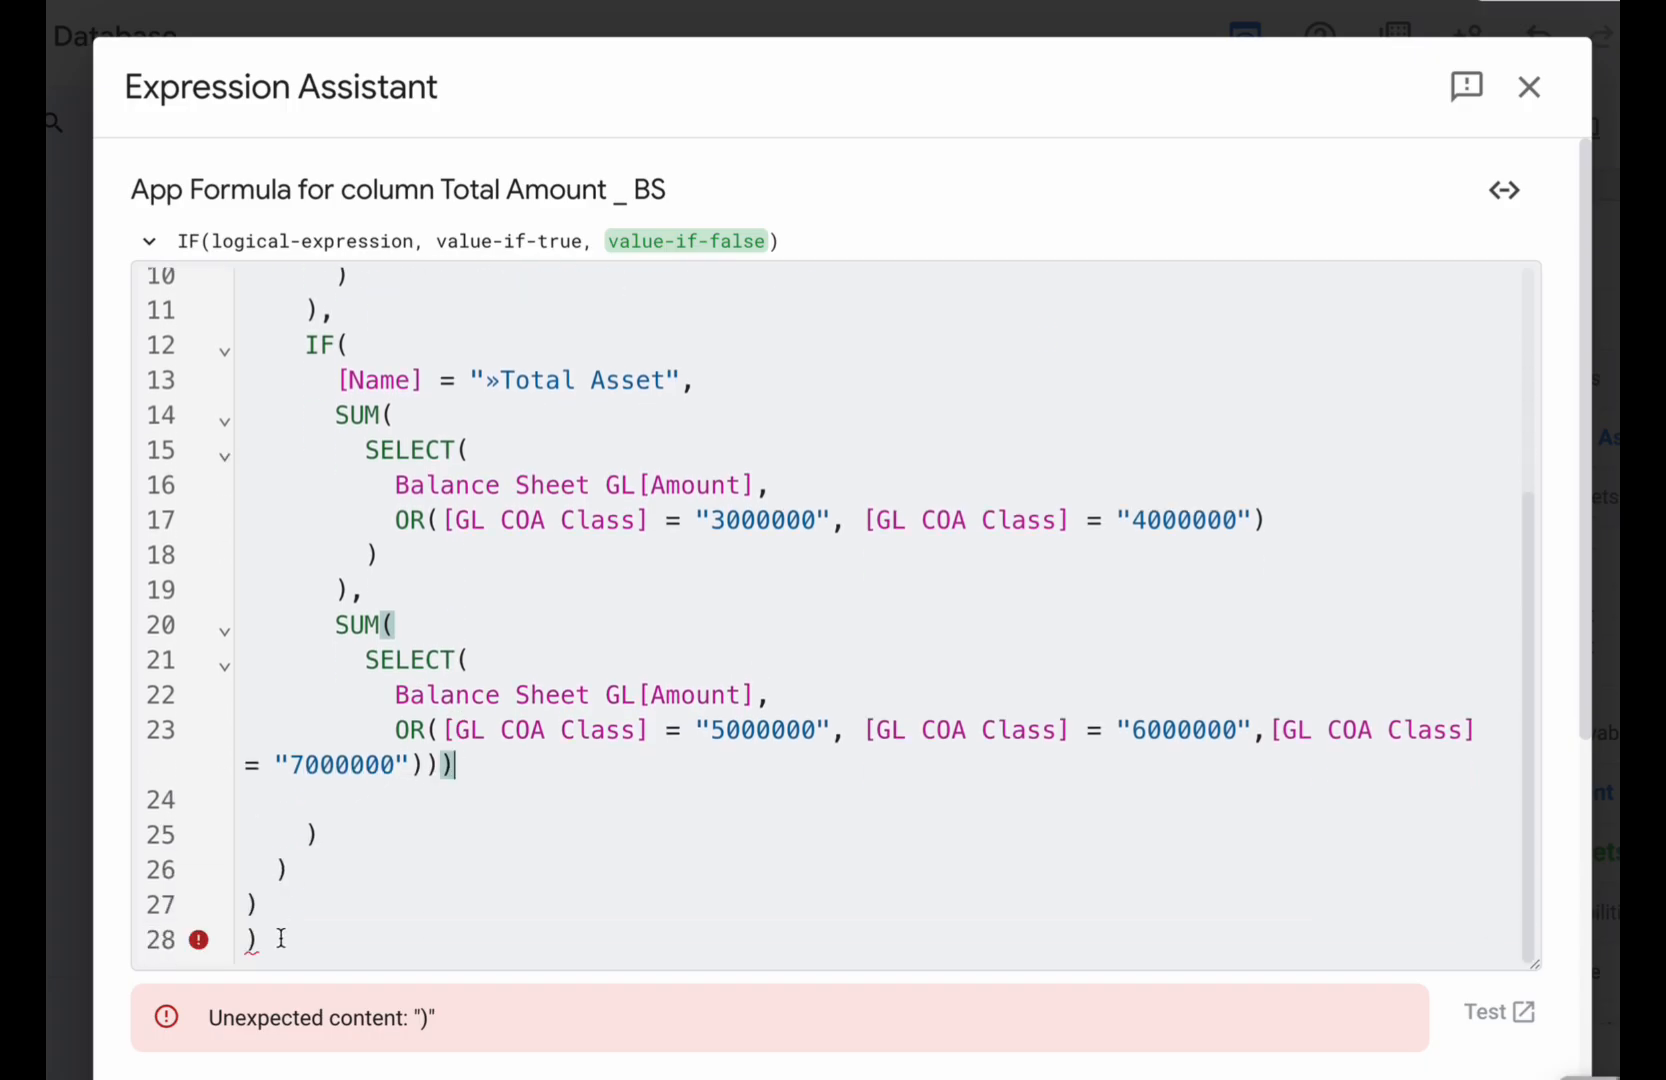
pyautogui.click(281, 938)
pyautogui.press('BackSpace')
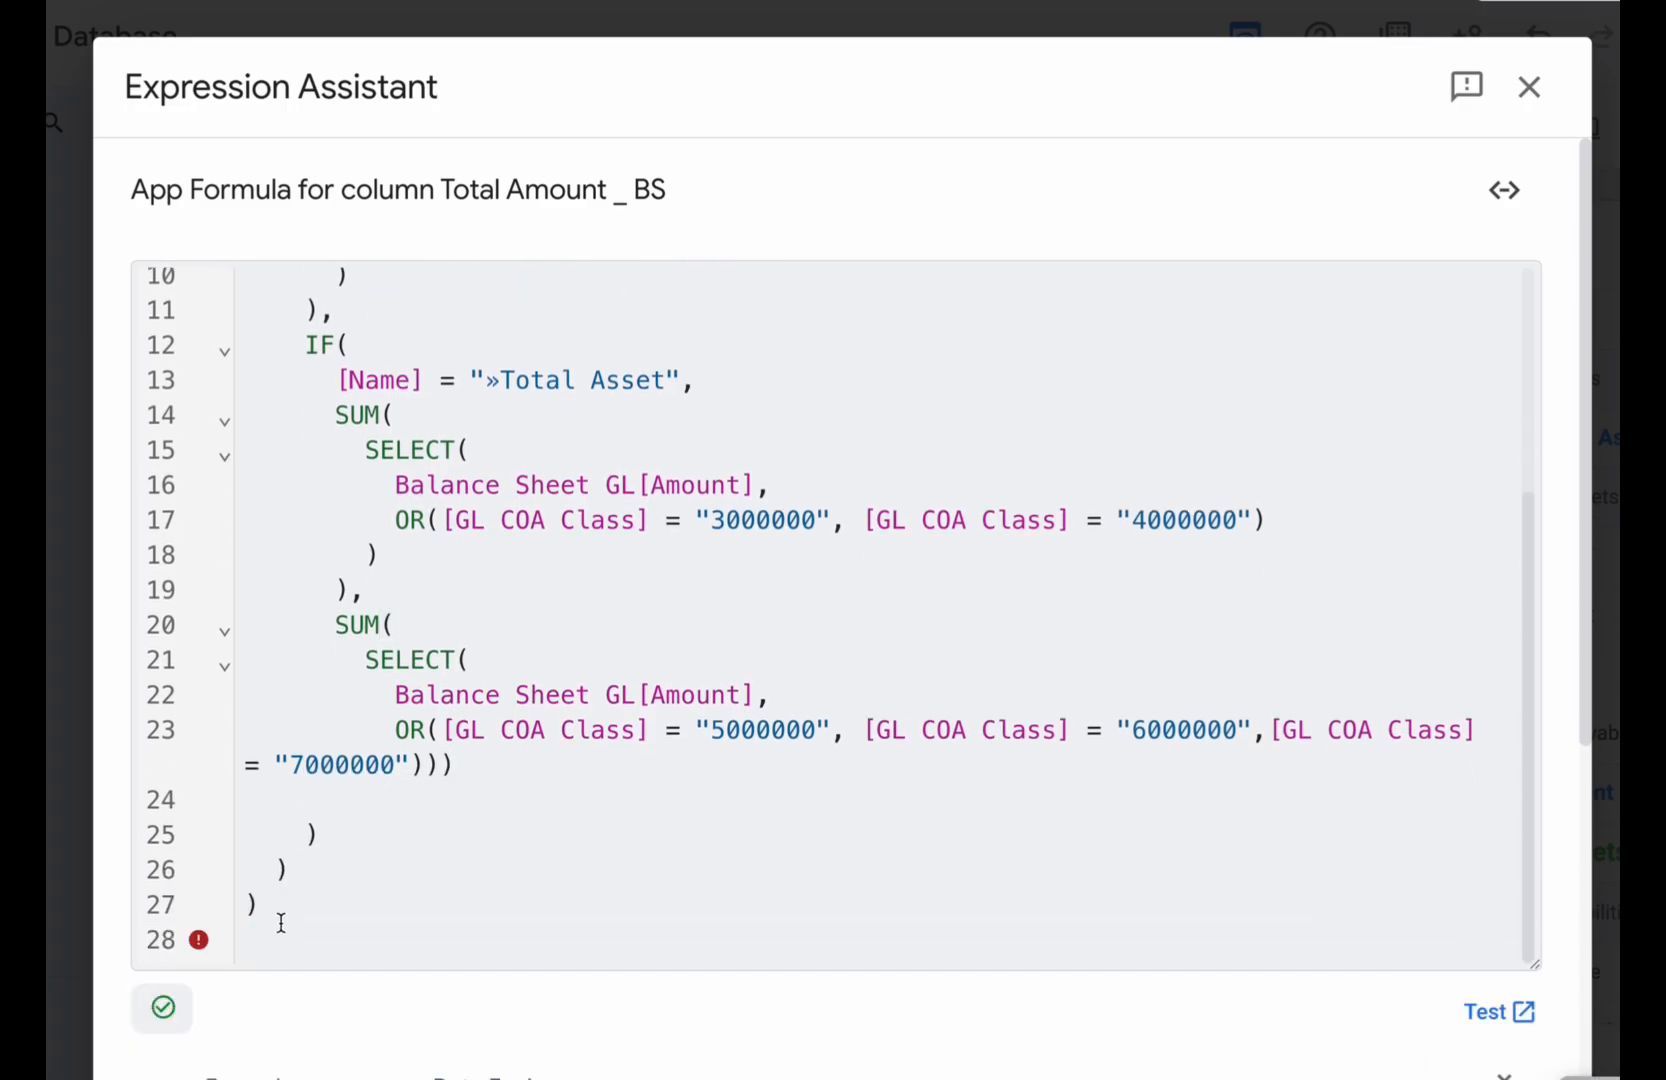
# - Review the completed Total Amount _ BS formula, save it and close the column settings
pyautogui.scroll(2, 539, 878)
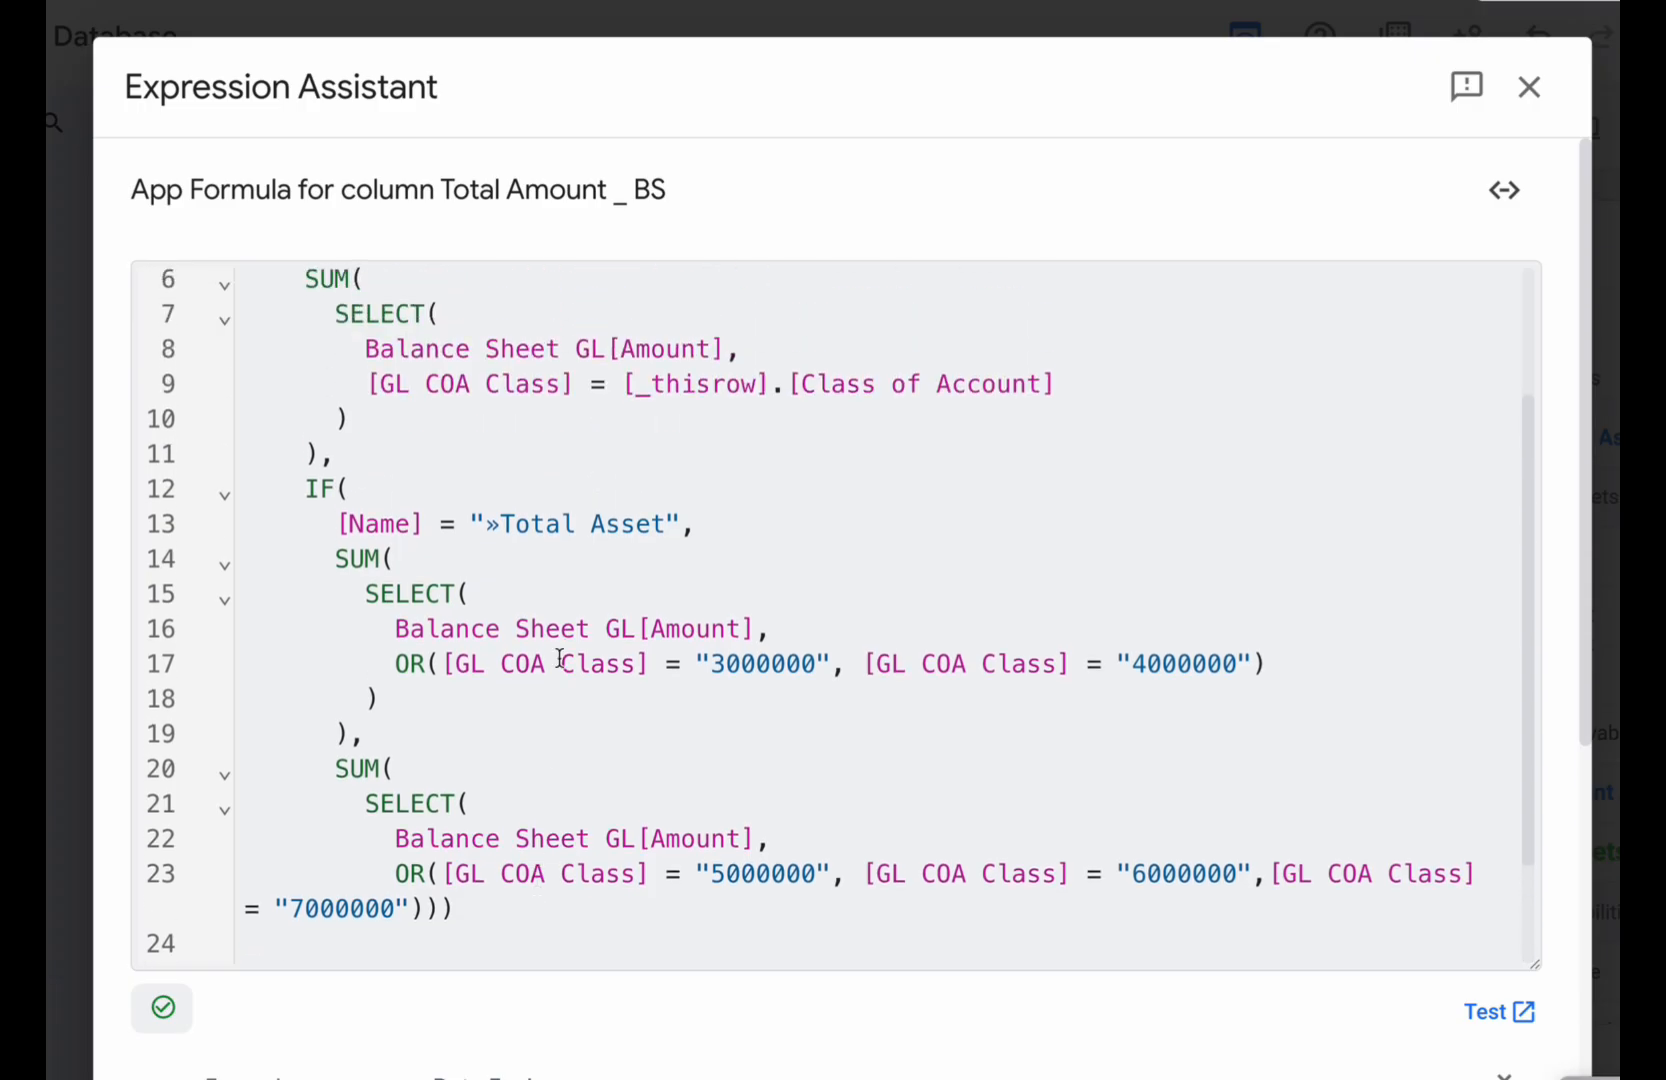
pyautogui.scroll(3, 566, 740)
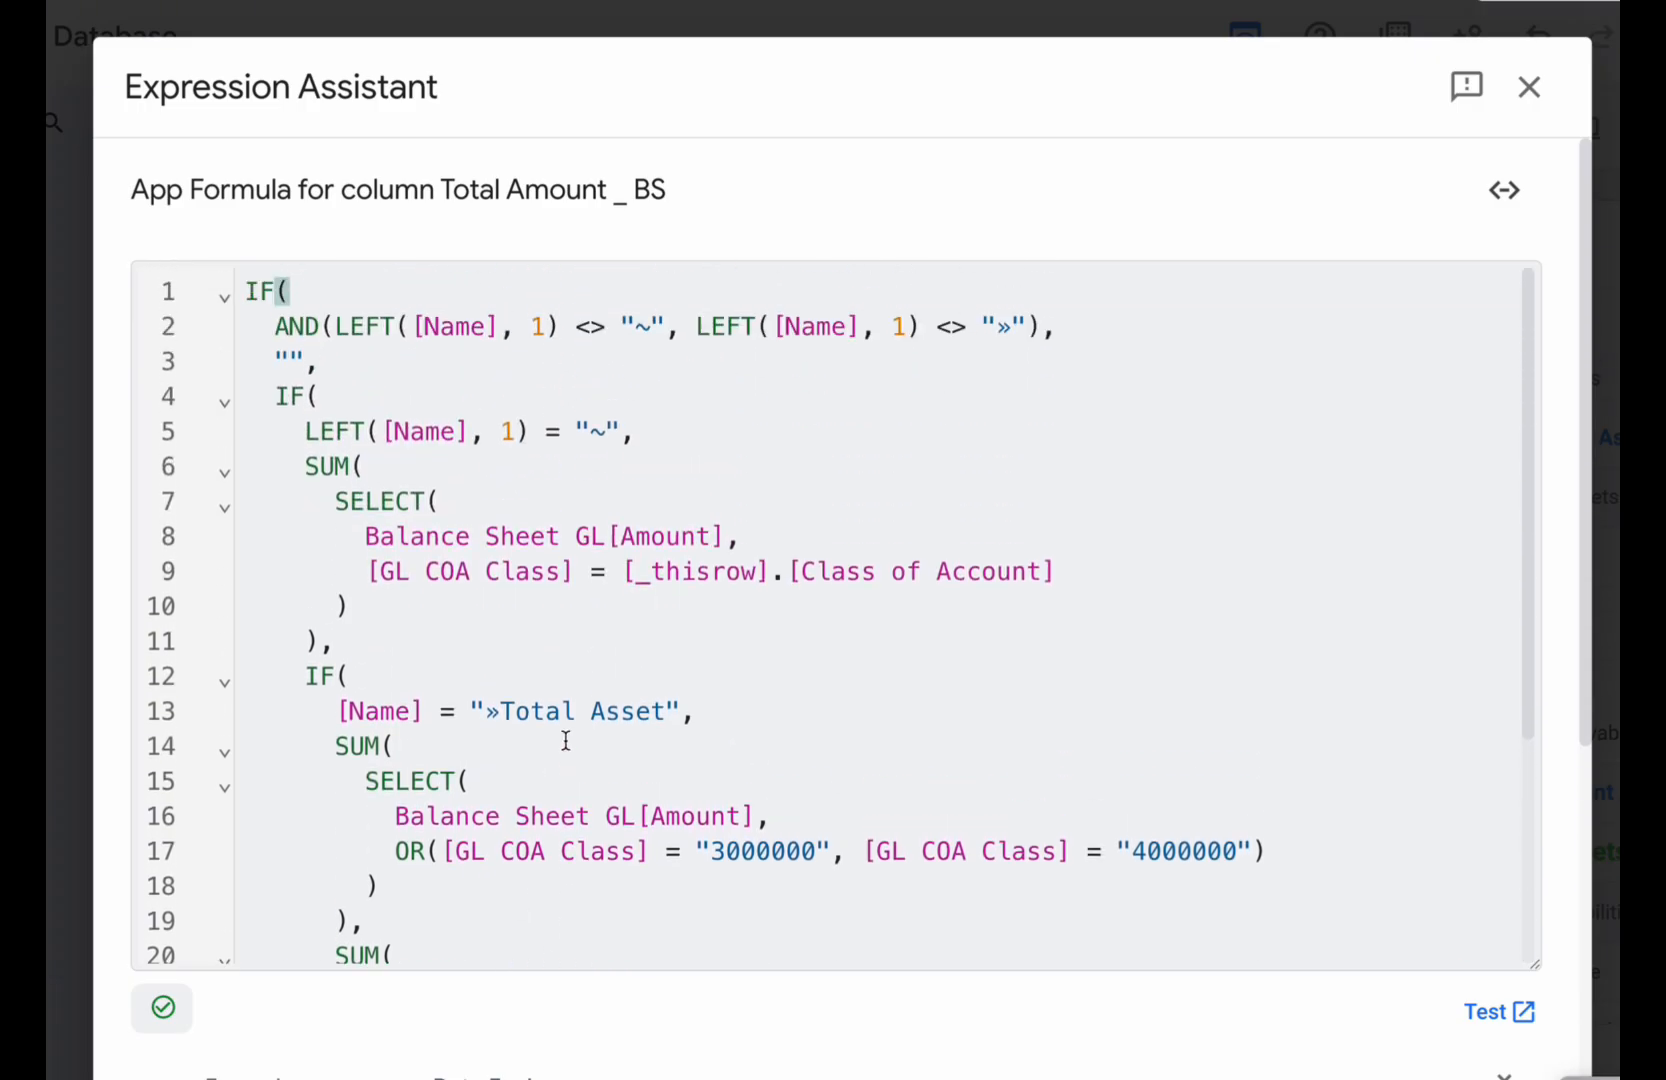
pyautogui.scroll(-5, 566, 740)
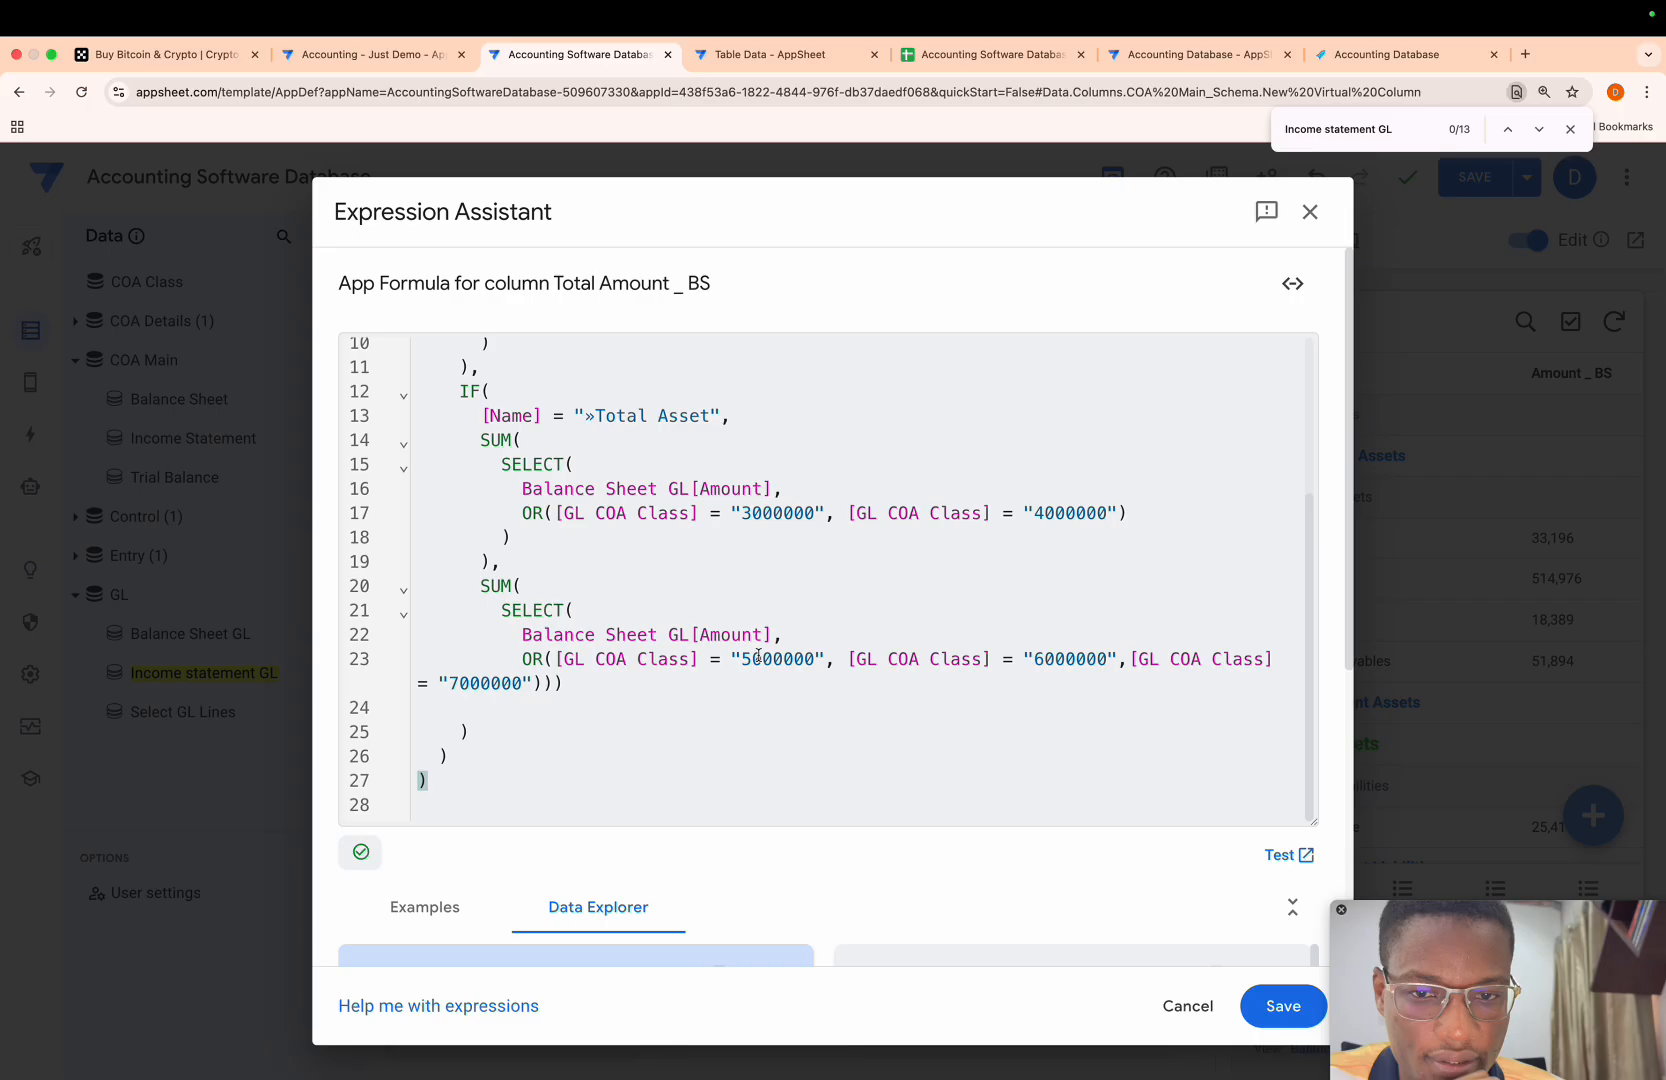
pyautogui.click(1283, 1006)
pyautogui.click(1164, 280)
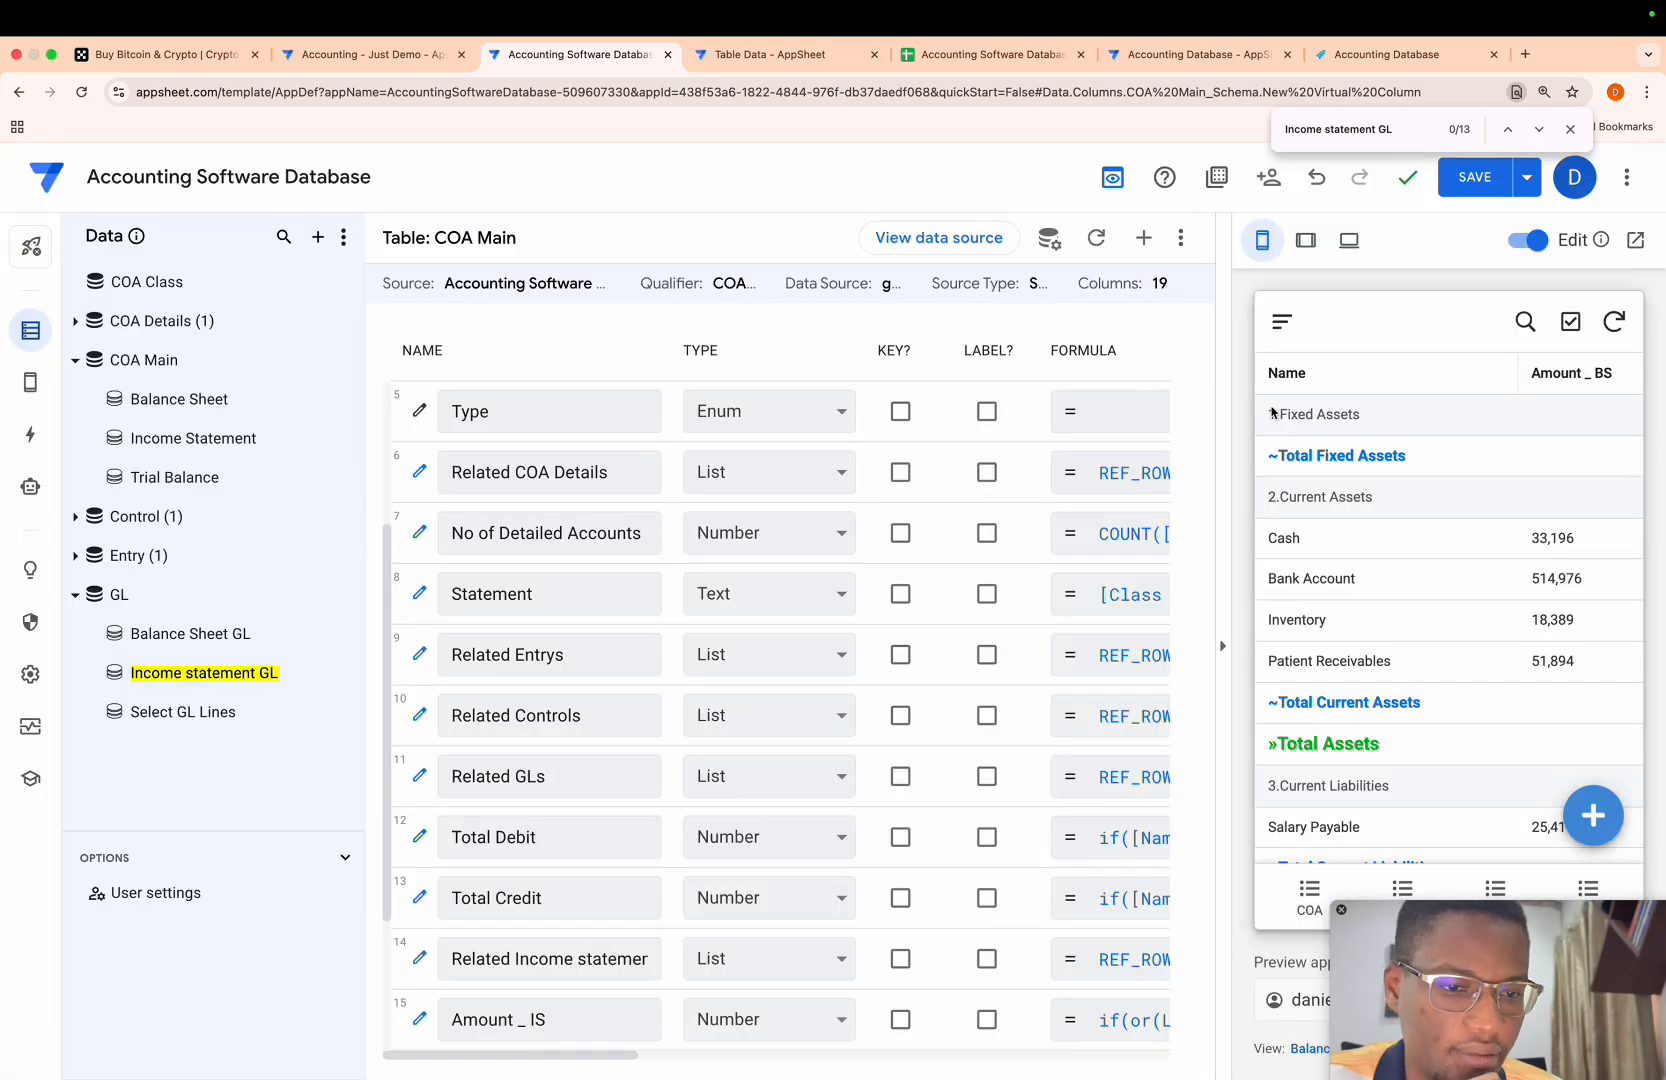
# - Open the Balance Sheet view settings and add Total Amount _ BS to its manual column order
pyautogui.scroll(-4, 1362, 540)
pyautogui.hscroll(2, 1383, 688)
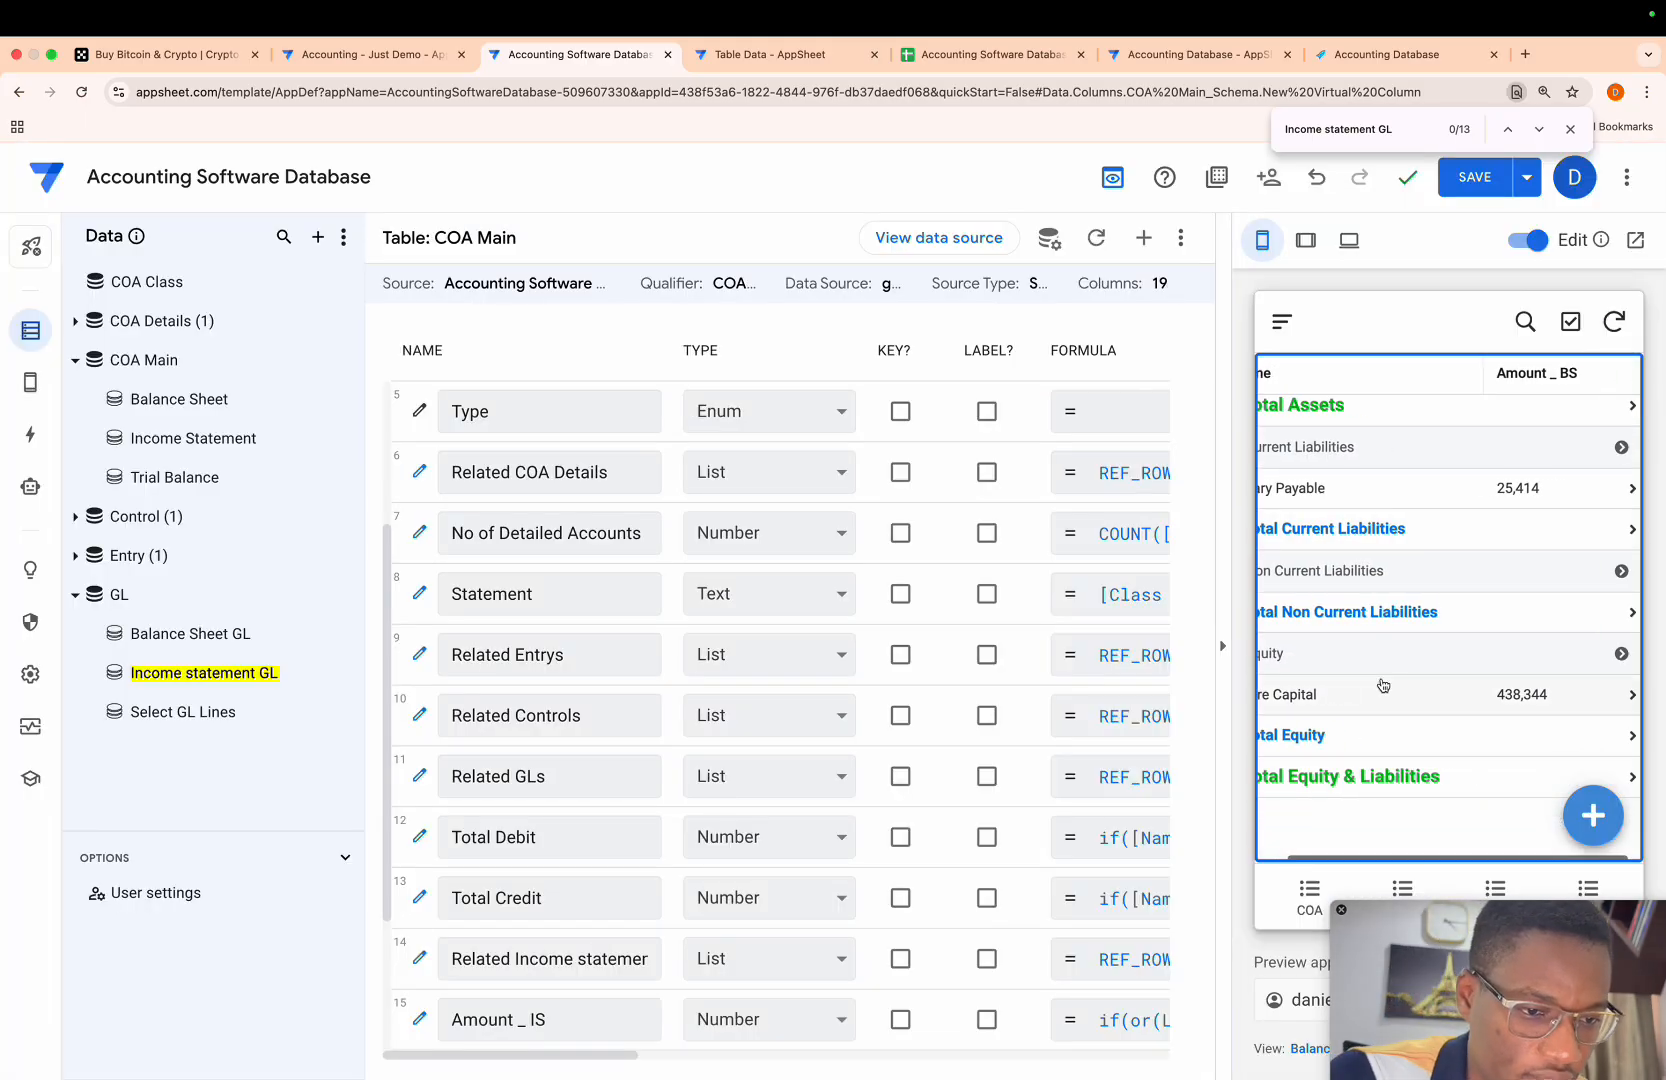
pyautogui.scroll(4, 1383, 686)
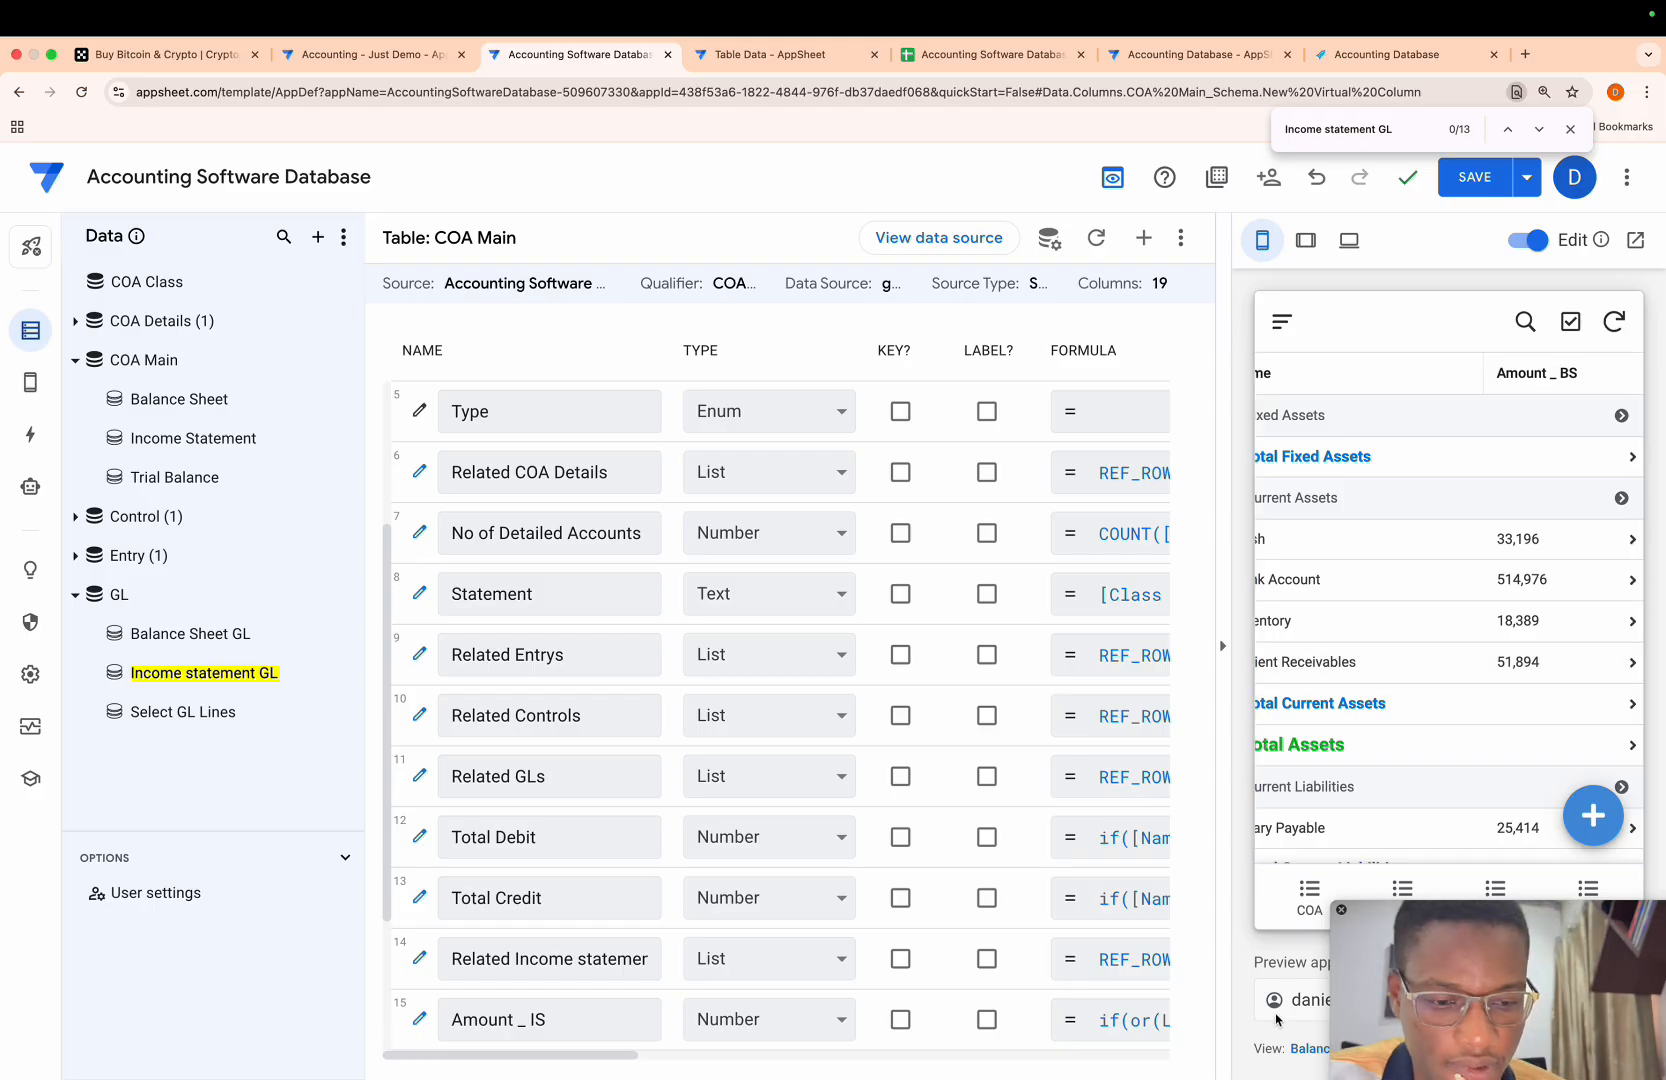
pyautogui.click(1303, 1050)
pyautogui.scroll(-8, 655, 828)
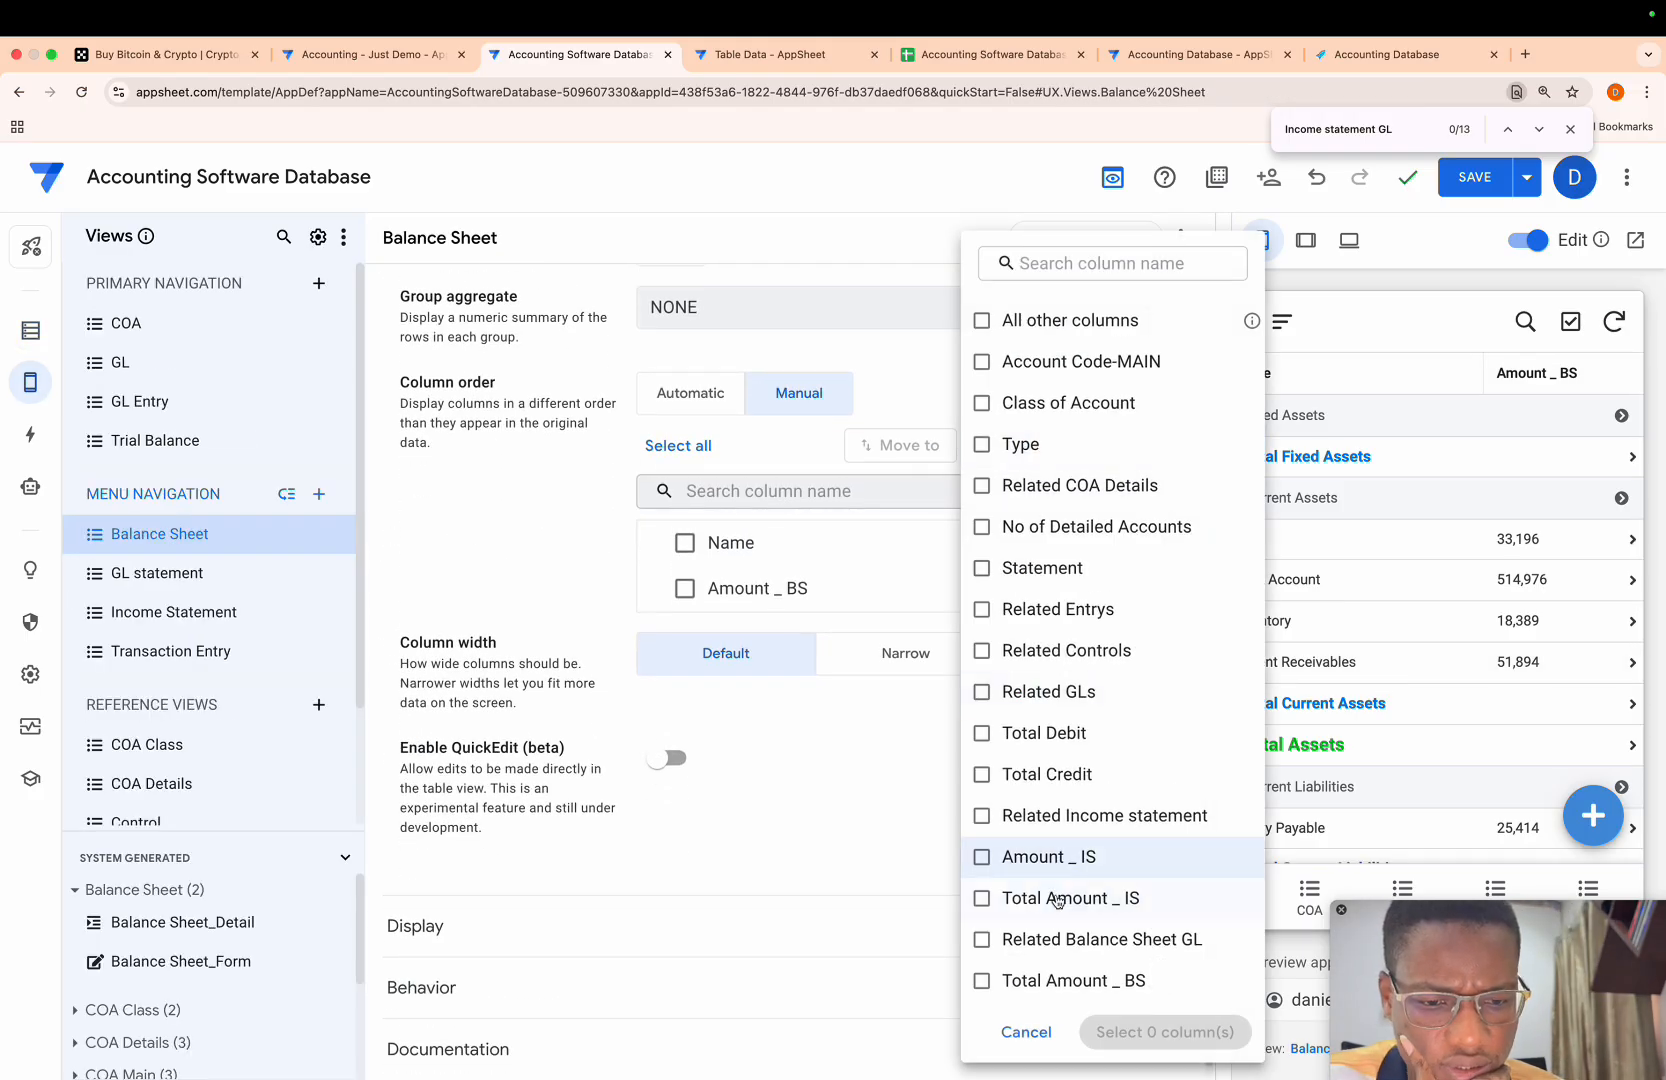
pyautogui.click(1070, 980)
pyautogui.click(1150, 1032)
# - Switch the app preview to tablet size so all balance sheet columns fit
pyautogui.hscroll(3, 1317, 593)
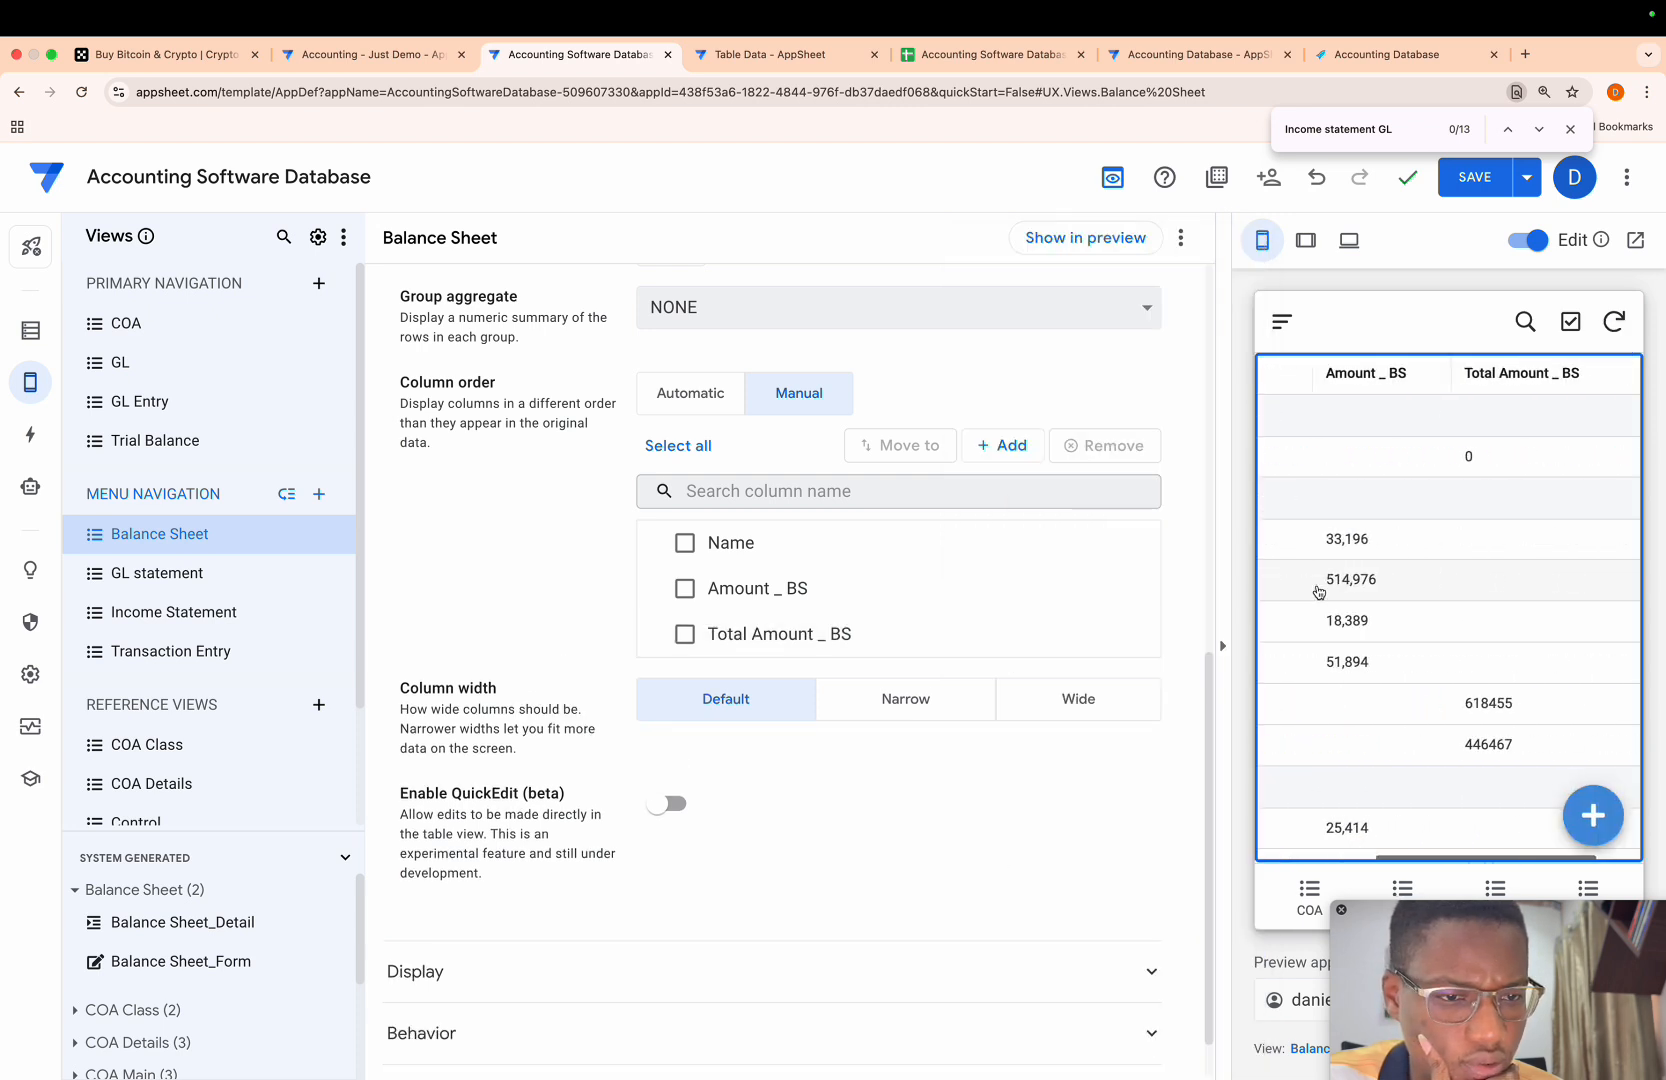
pyautogui.hscroll(-1, 1319, 593)
pyautogui.hscroll(-2, 1319, 593)
pyautogui.hscroll(3, 1319, 593)
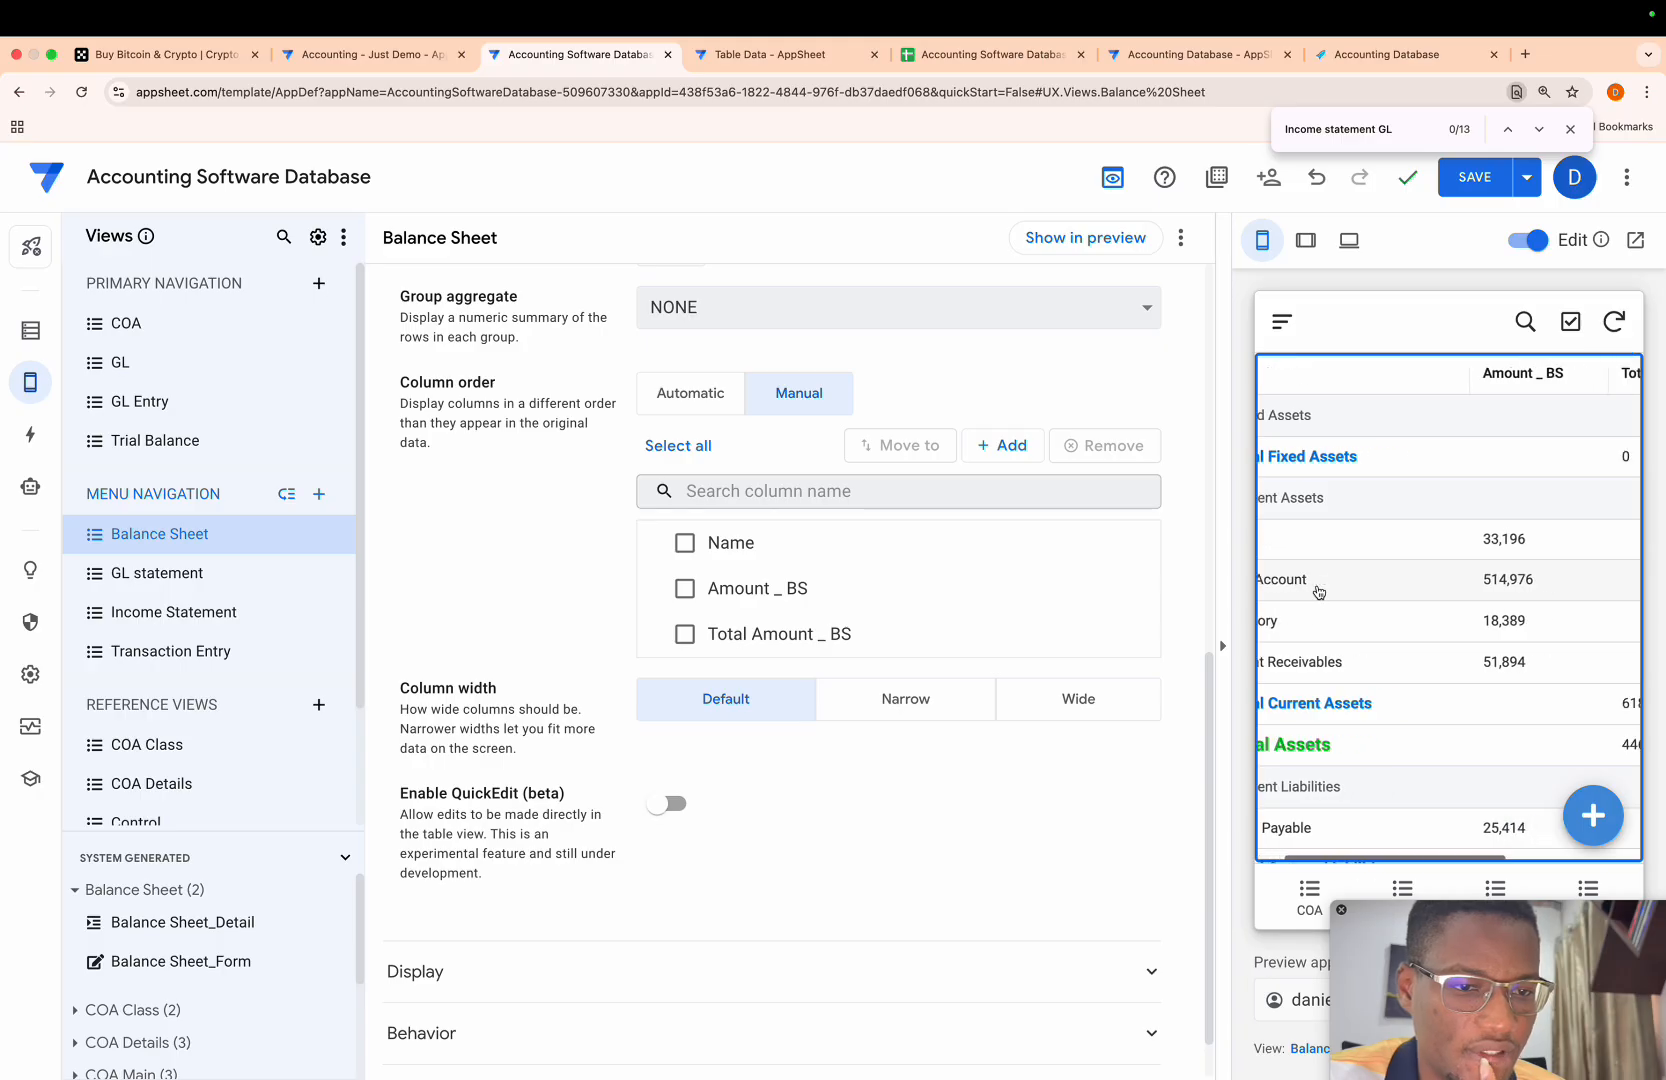
pyautogui.hscroll(-3, 1319, 593)
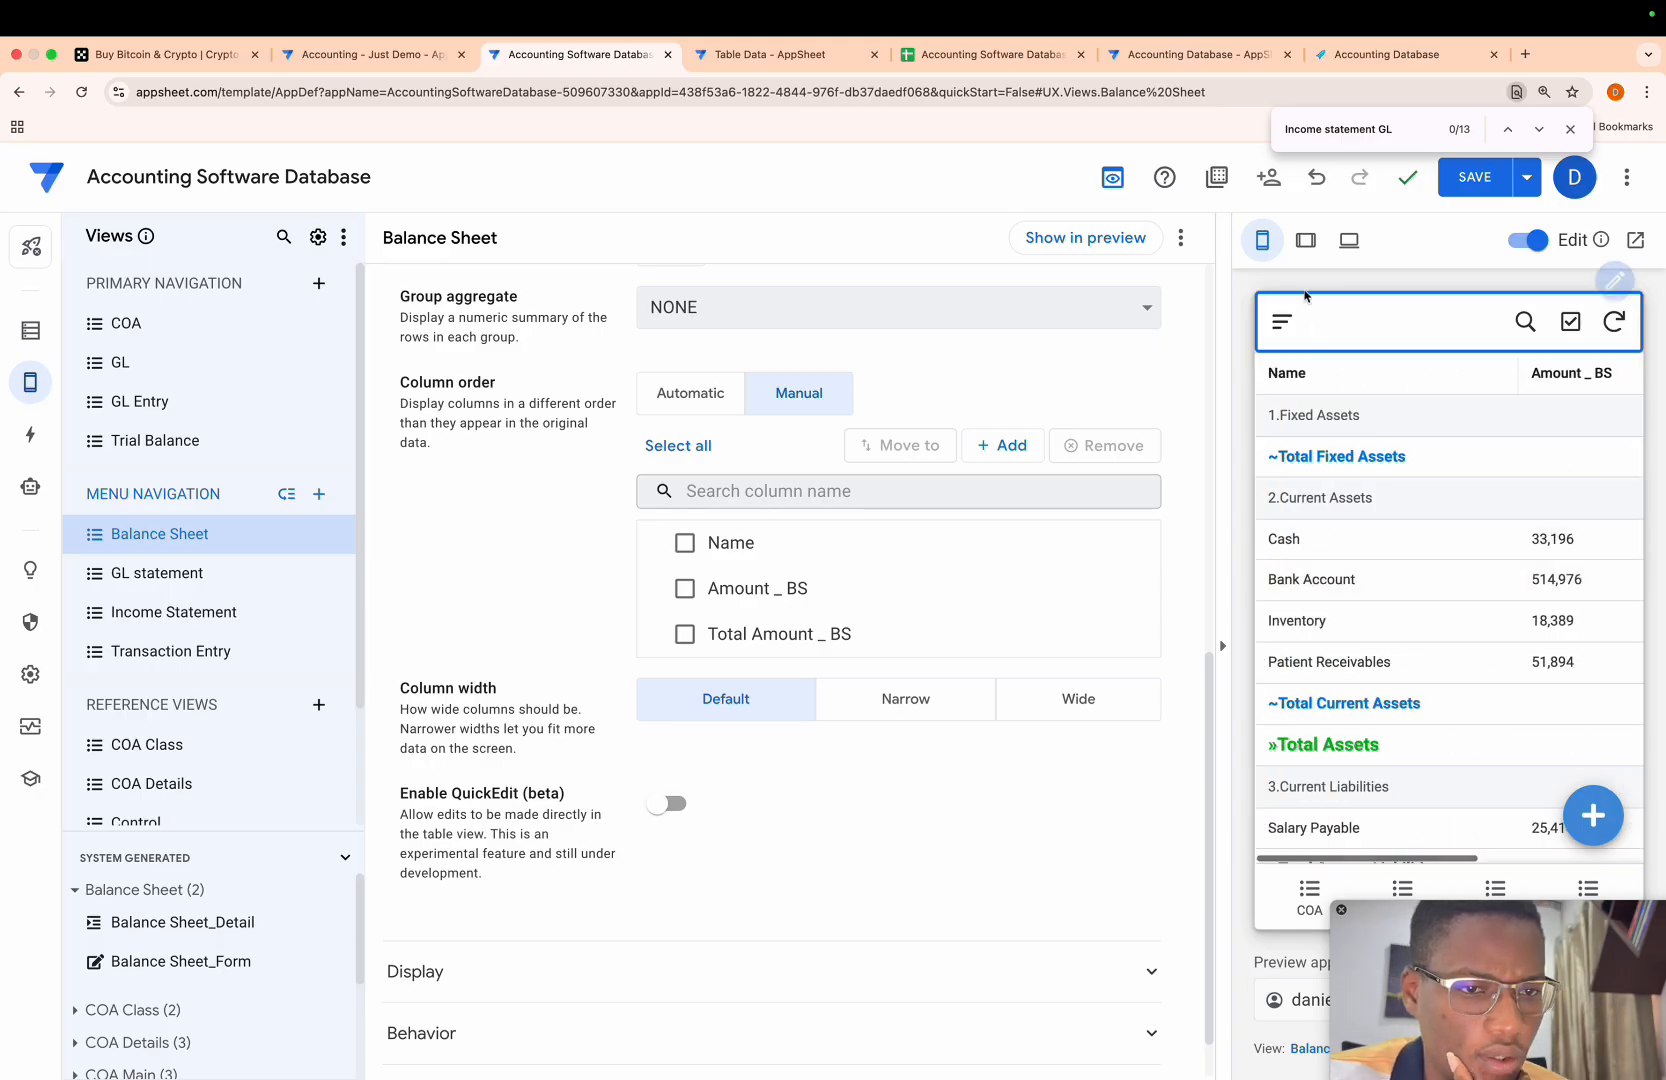
pyautogui.click(1305, 240)
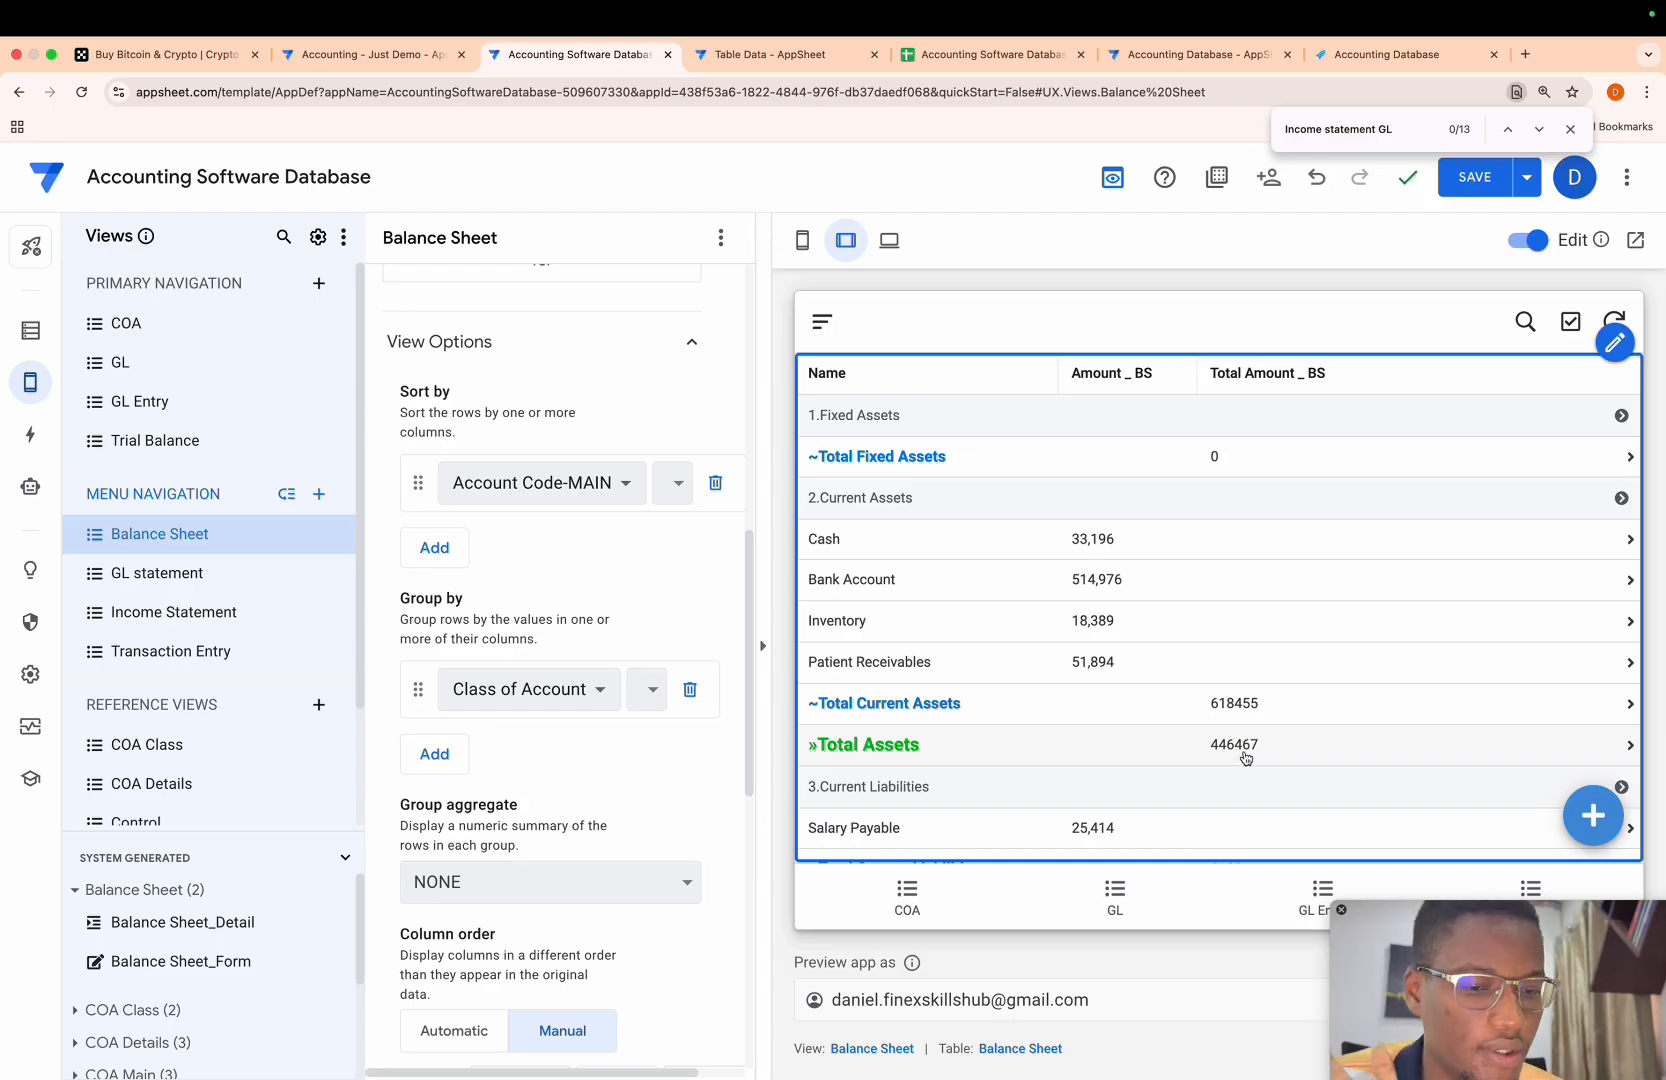
# - Compare total assets with the liabilities, equity, and total equity and liabilities amounts in the Balance Sheet preview
pyautogui.scroll(-2, 1245, 757)
pyautogui.scroll(-2, 1203, 738)
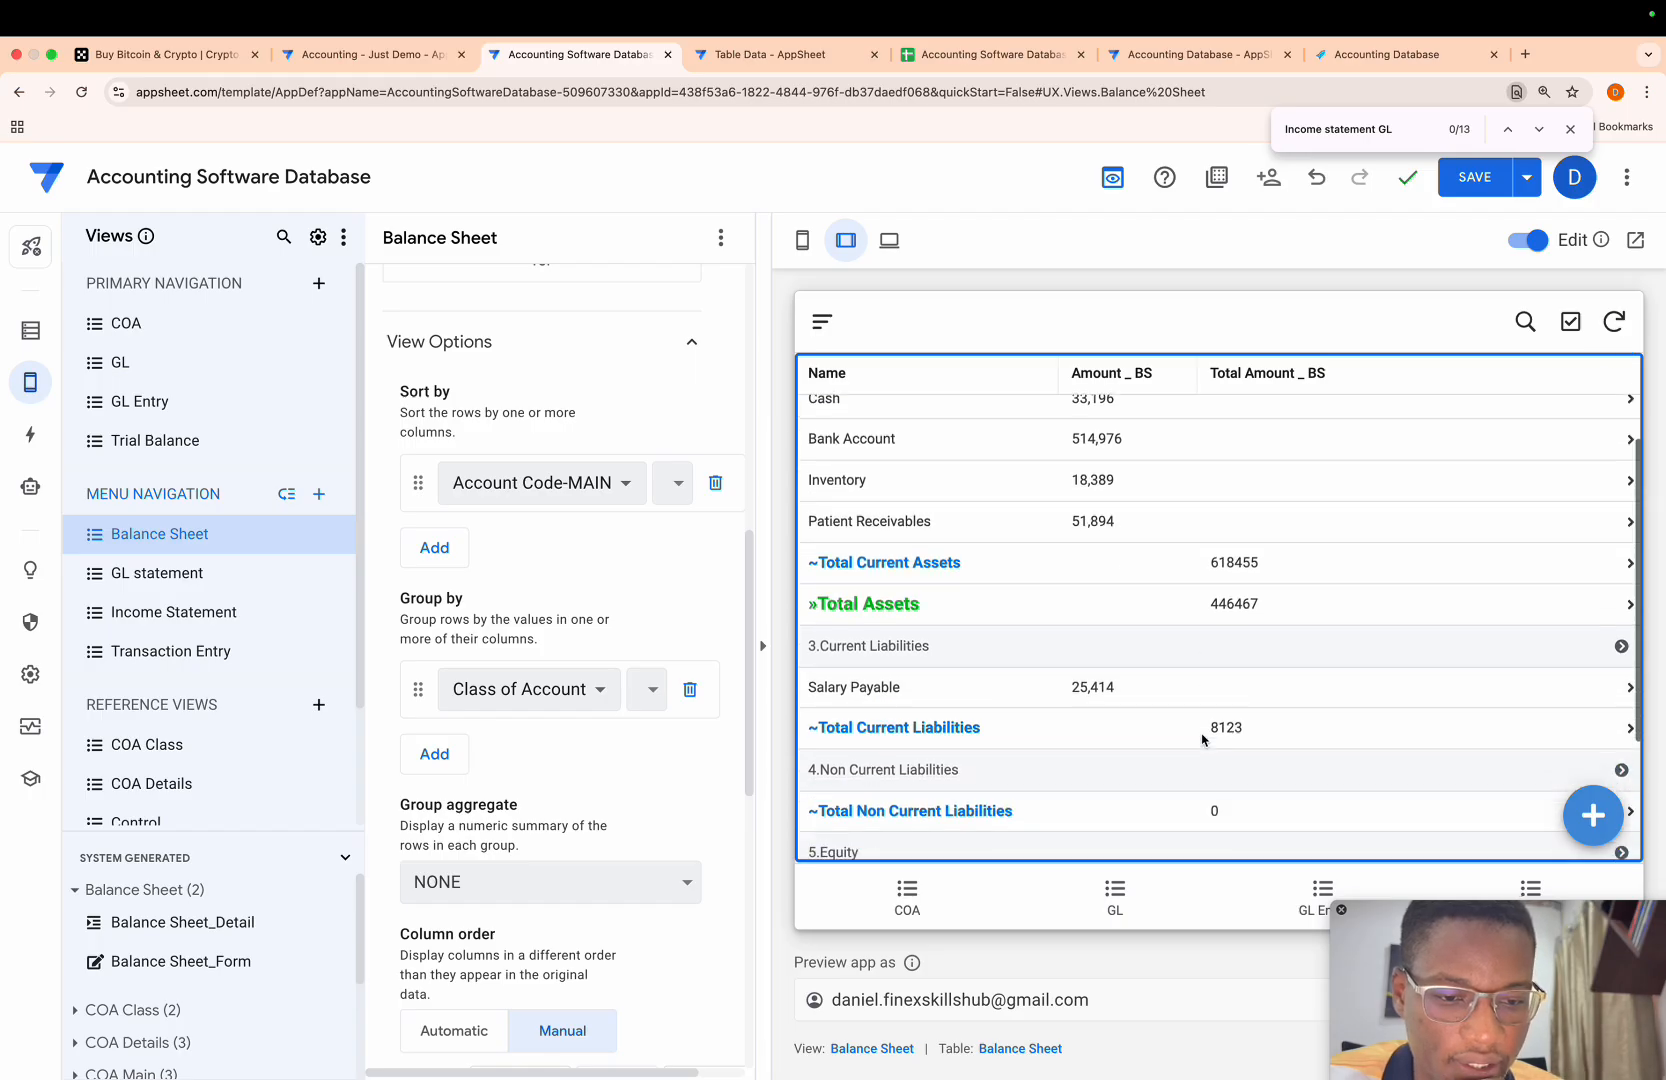
pyautogui.scroll(-2, 1203, 738)
pyautogui.scroll(-2, 1133, 691)
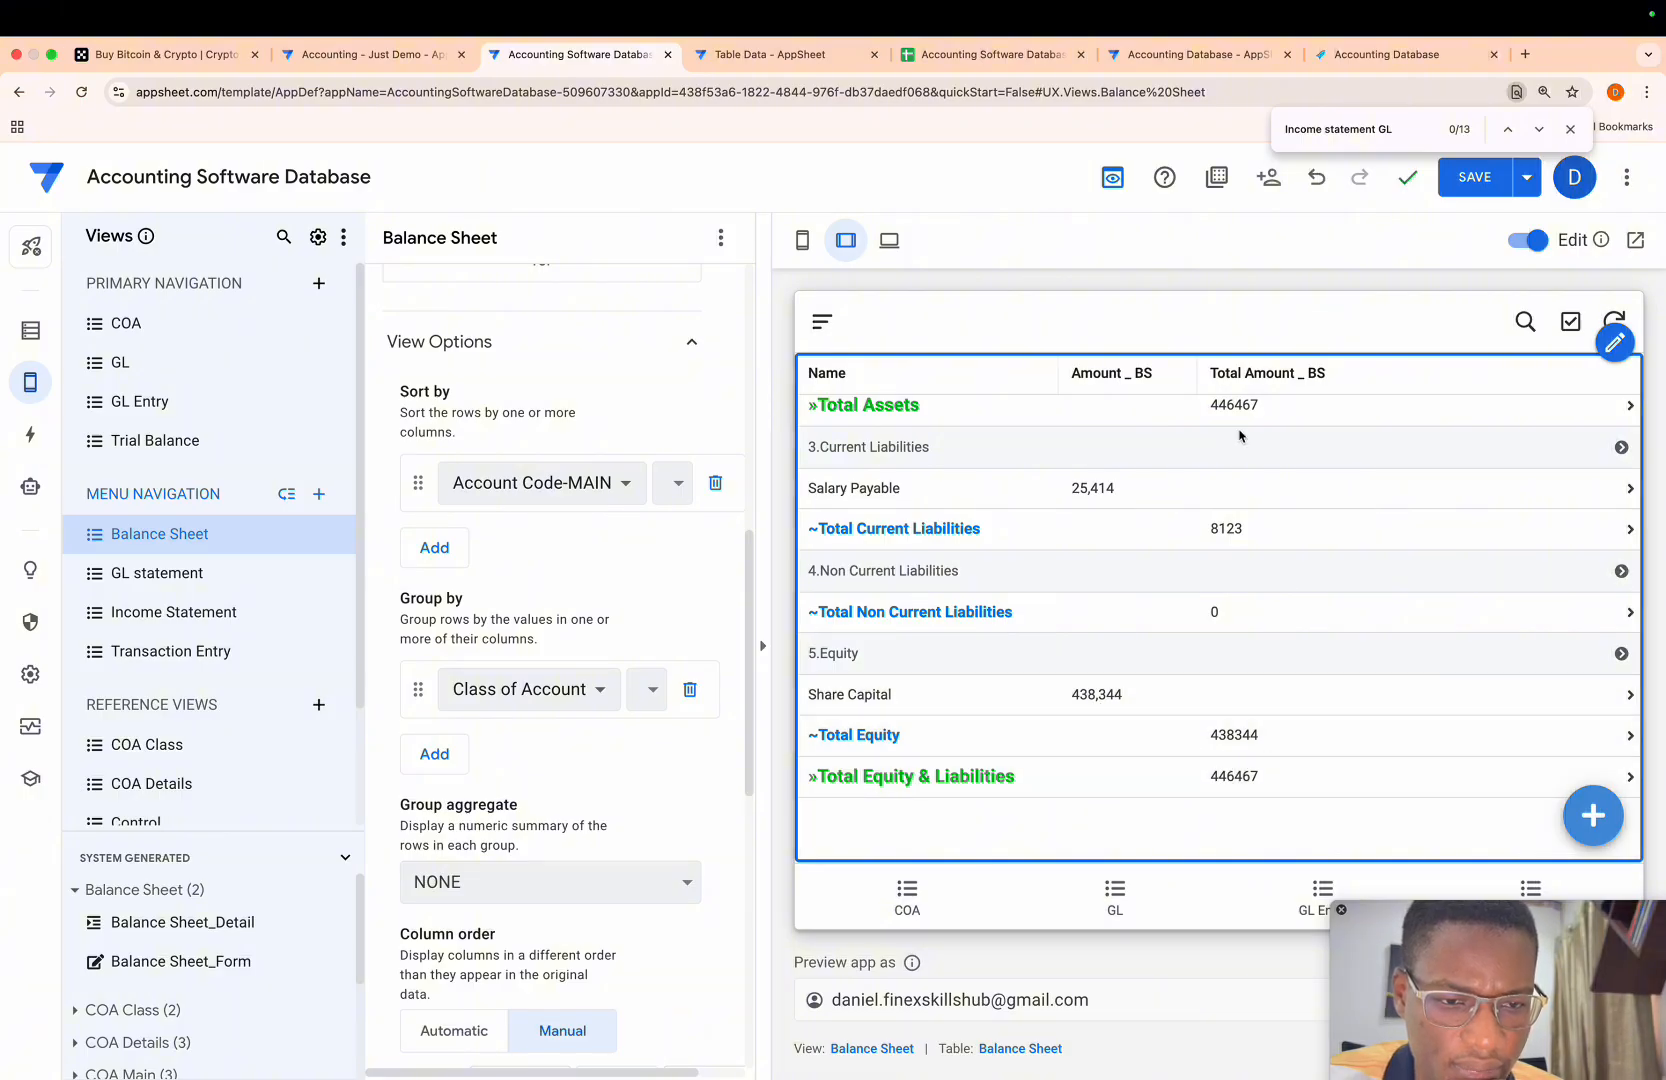
pyautogui.scroll(3, 1225, 505)
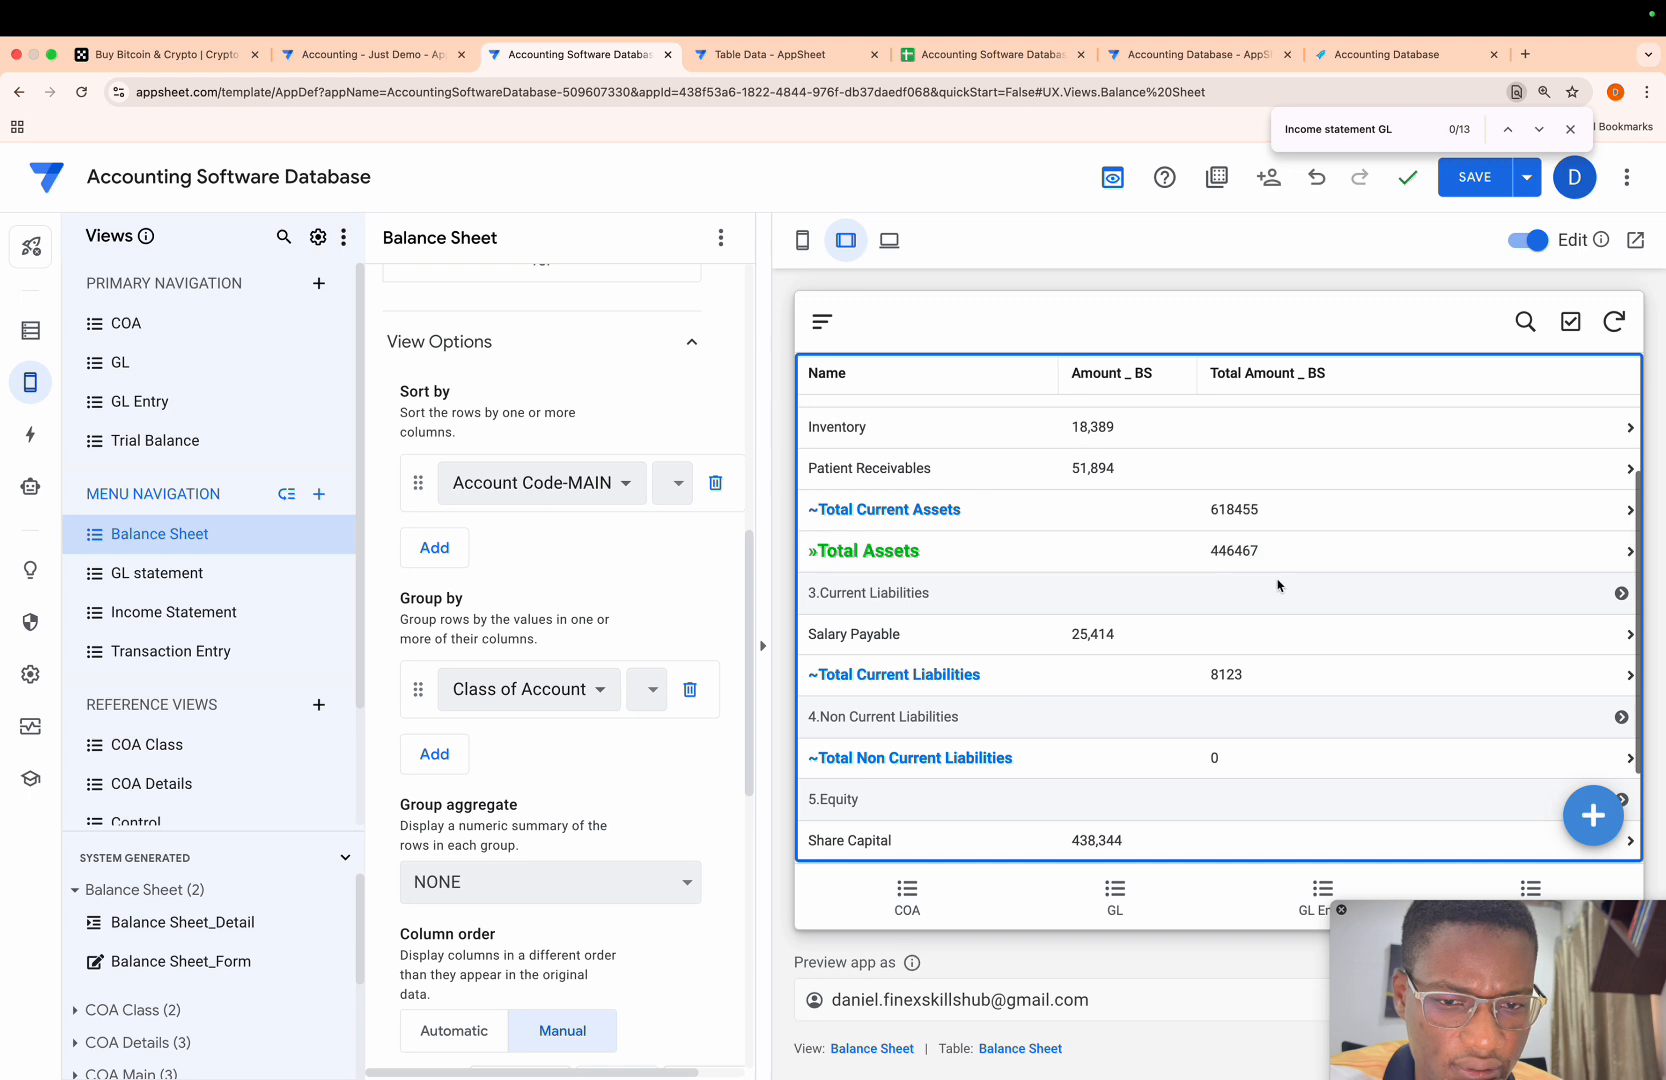
pyautogui.scroll(-3, 1250, 635)
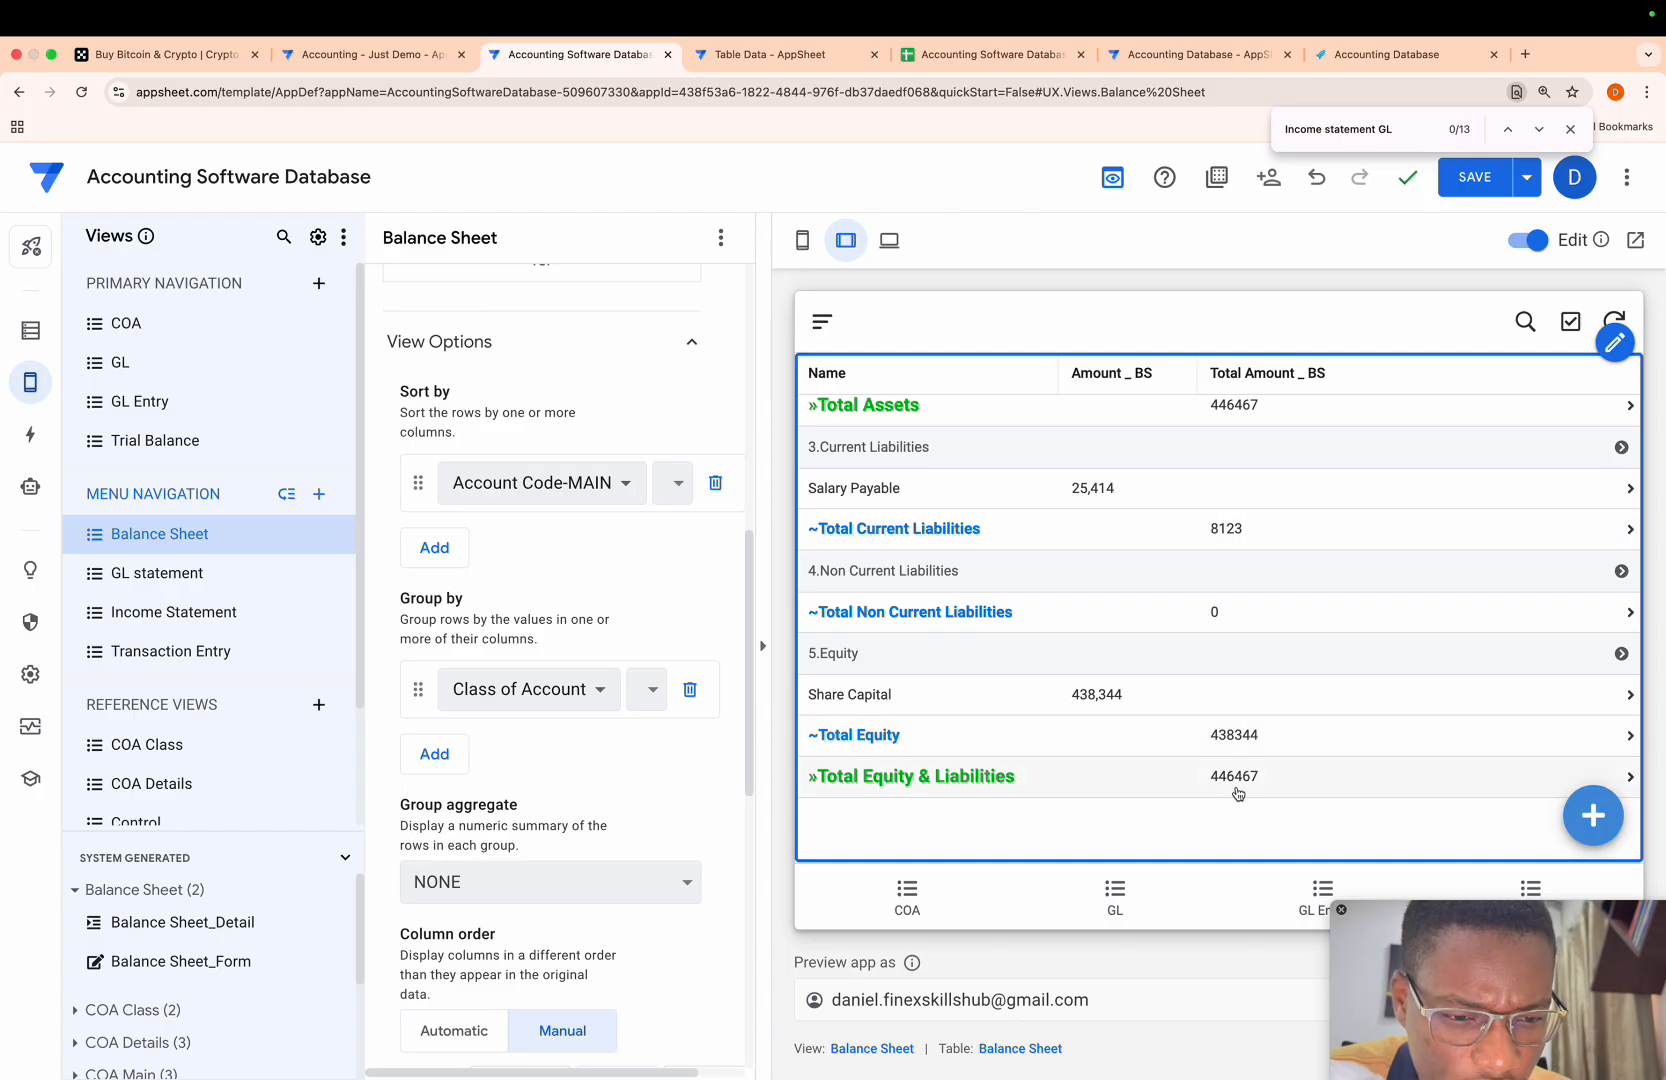
pyautogui.scroll(5, 1238, 793)
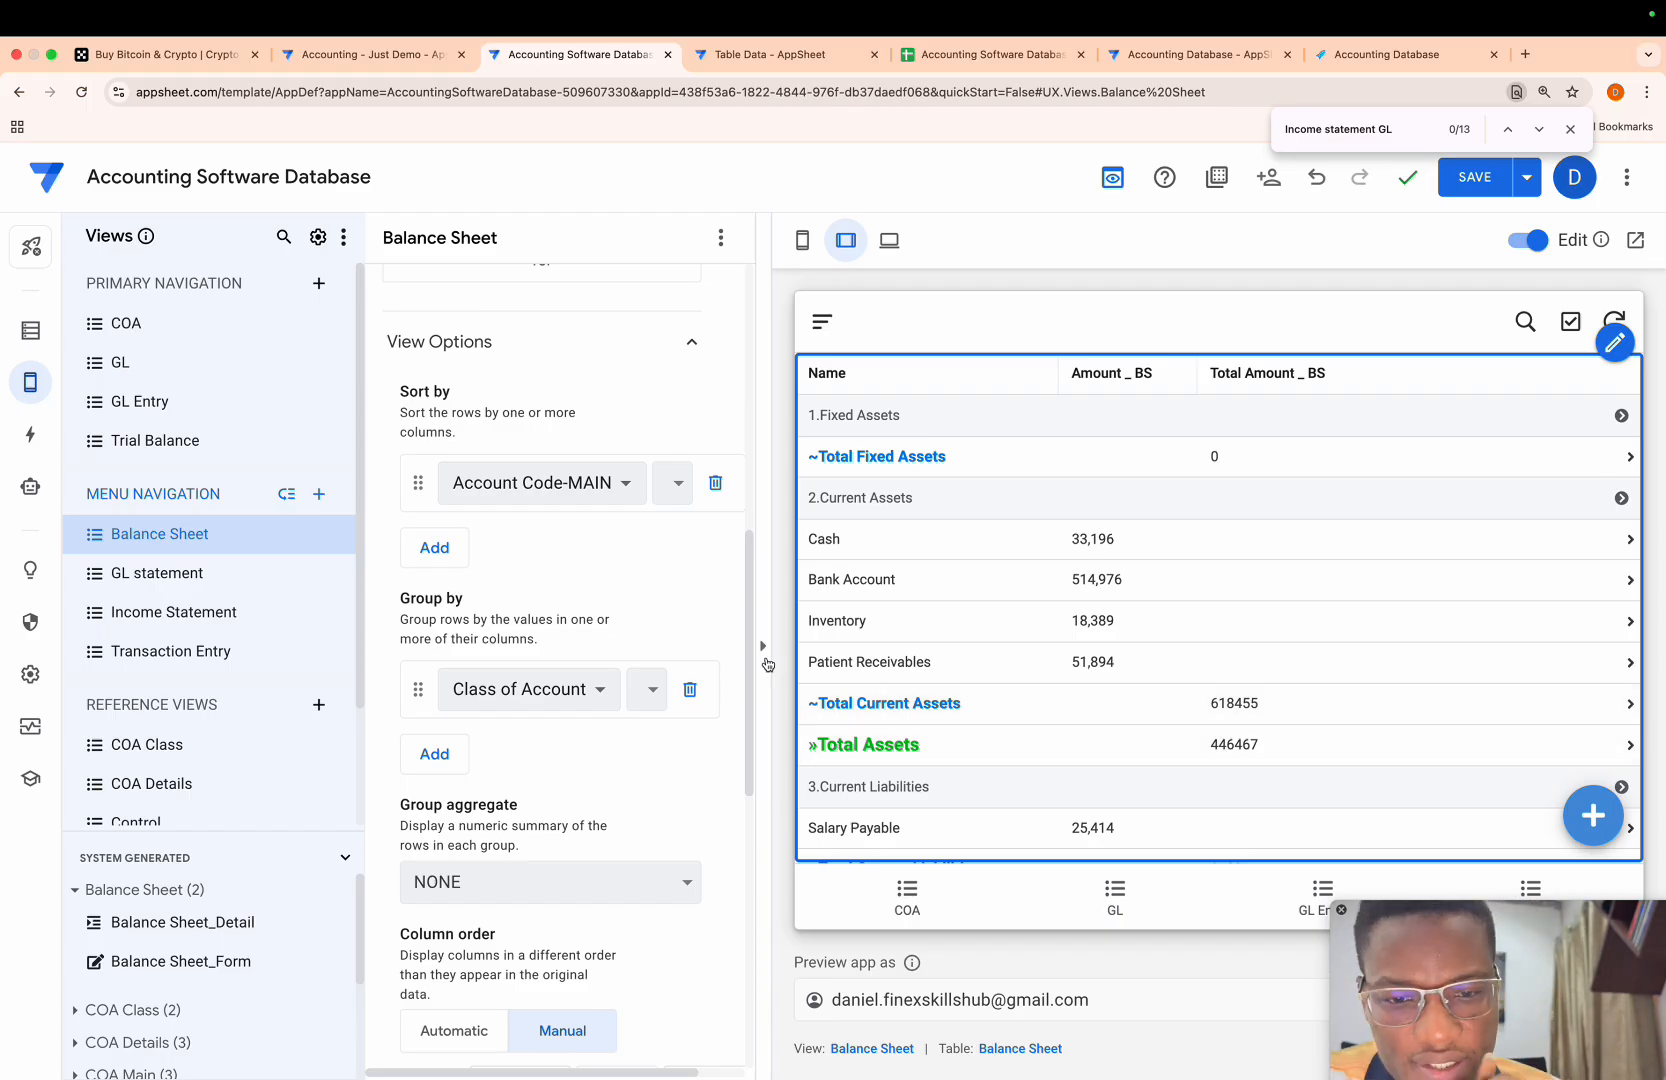
# - Set the type of the Total Amount _ BS column in the COA Main table to Number
pyautogui.click(33, 340)
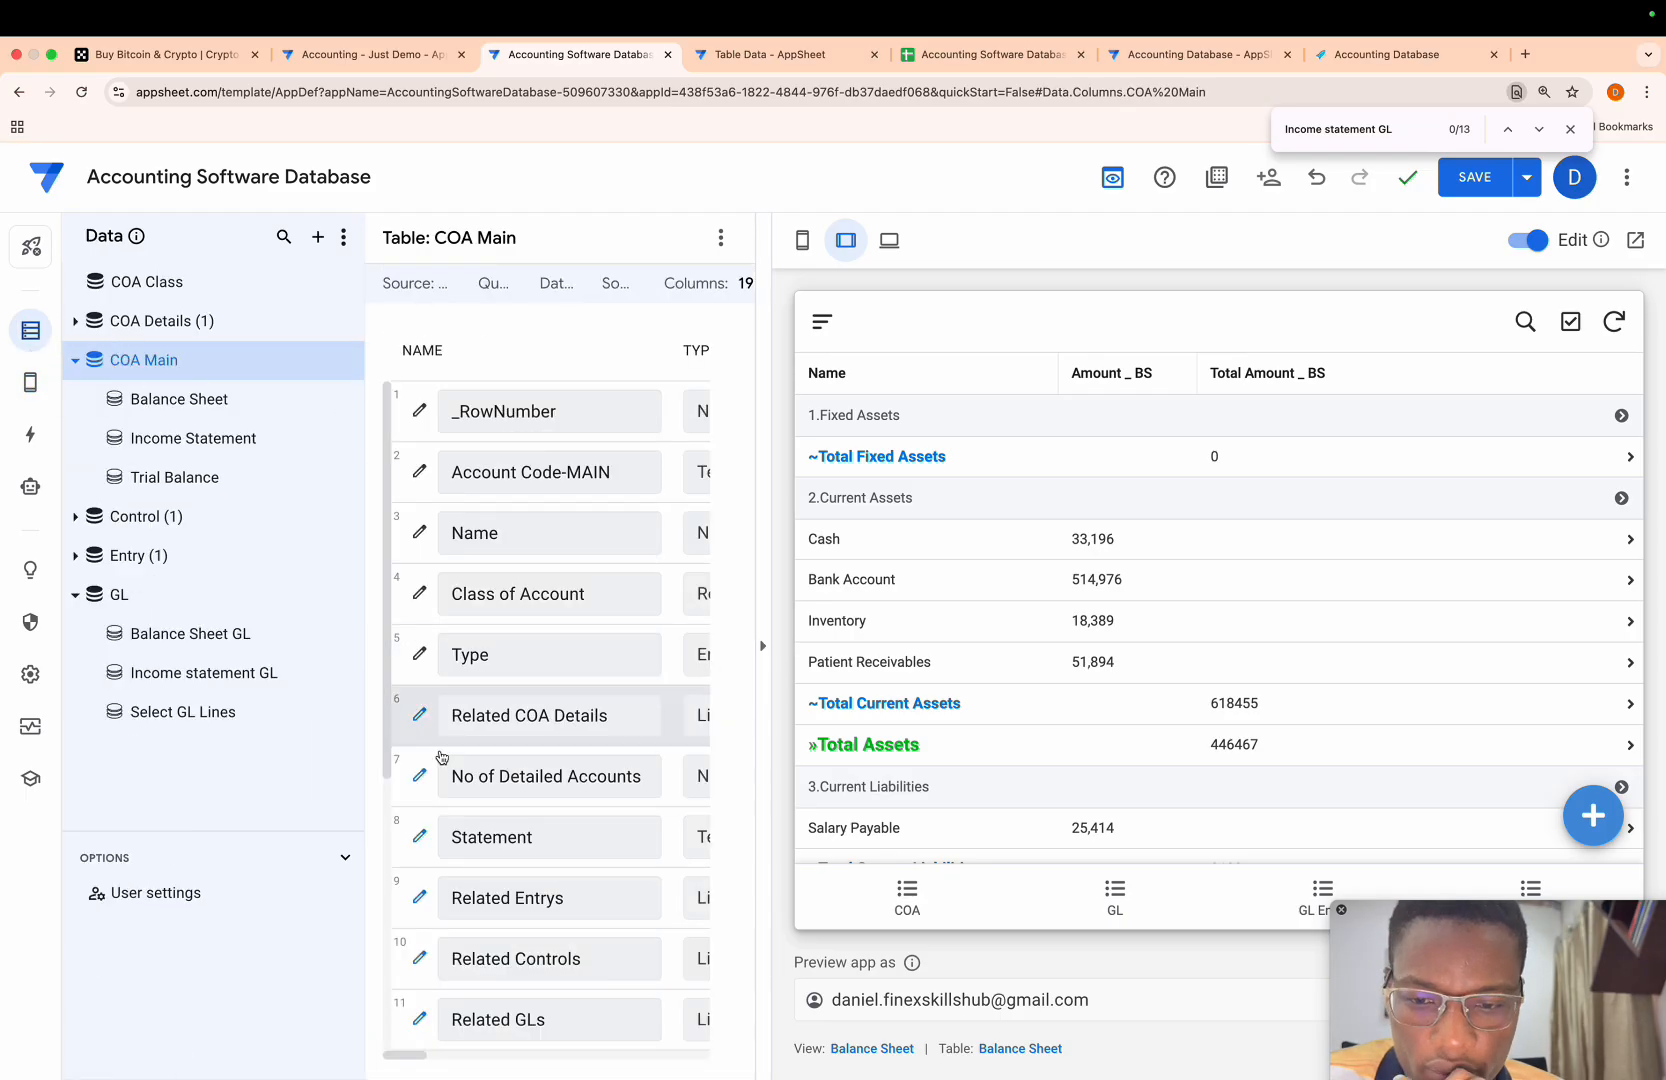
pyautogui.scroll(-5, 476, 855)
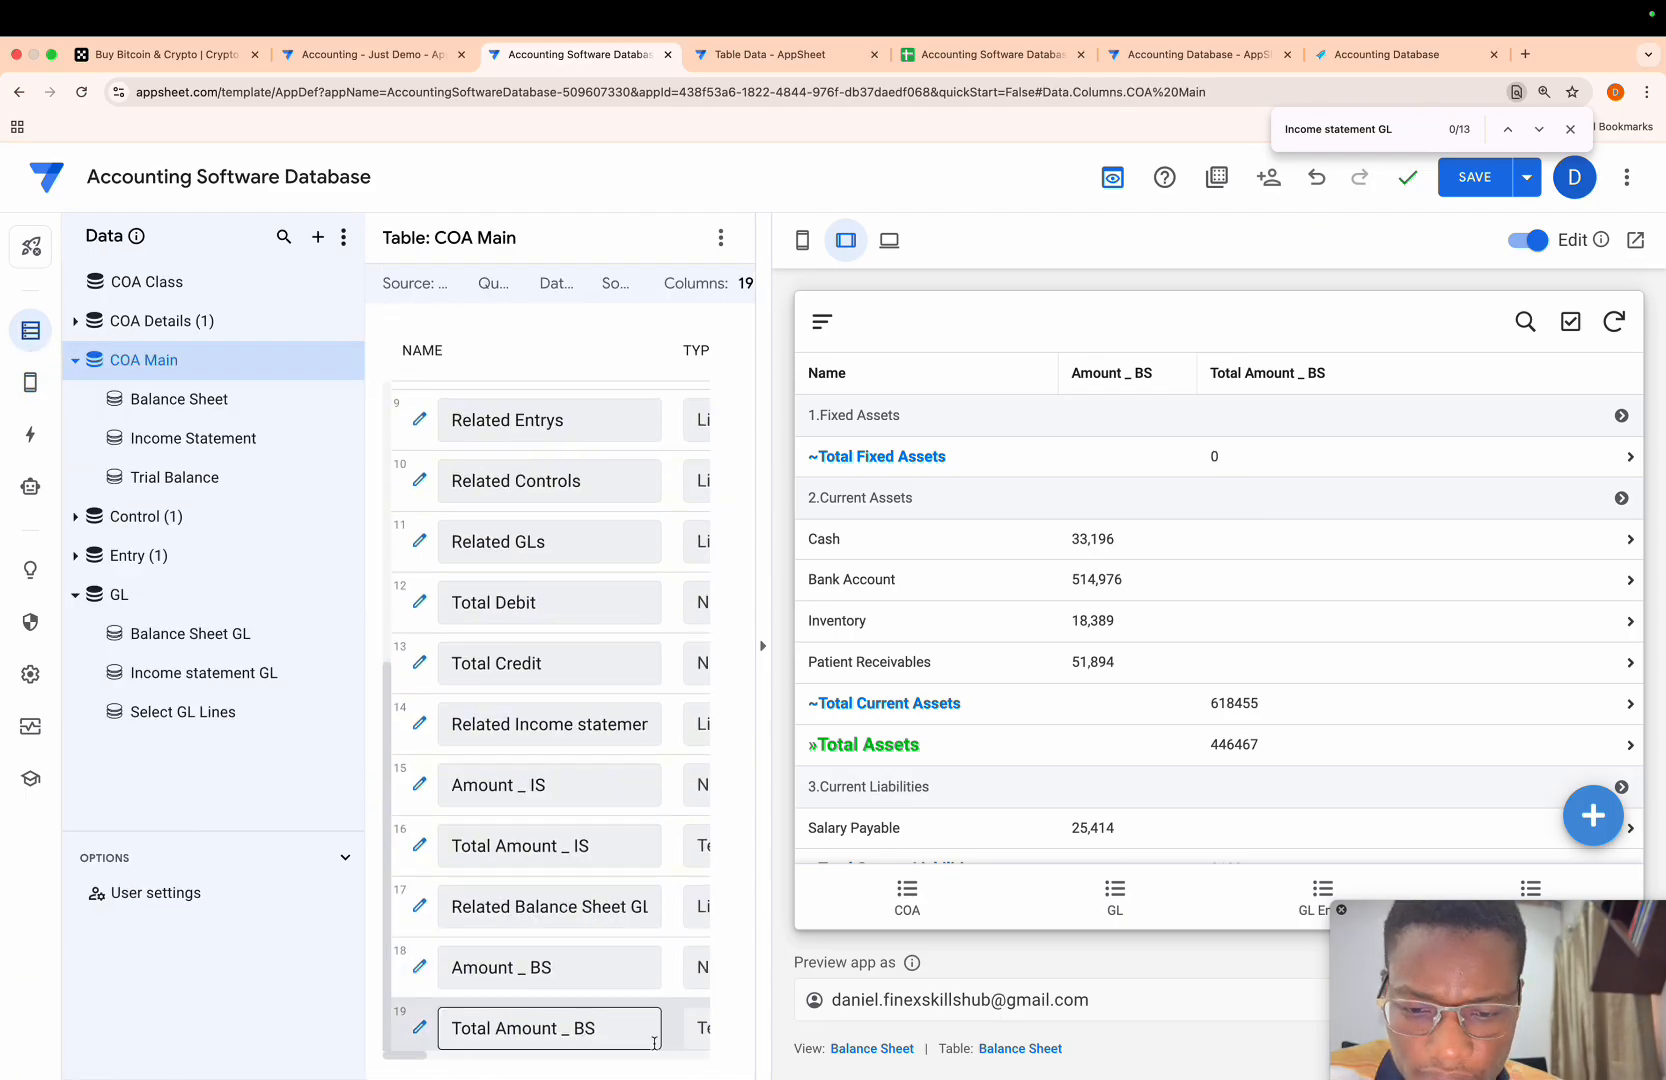
pyautogui.hscroll(5, 690, 1040)
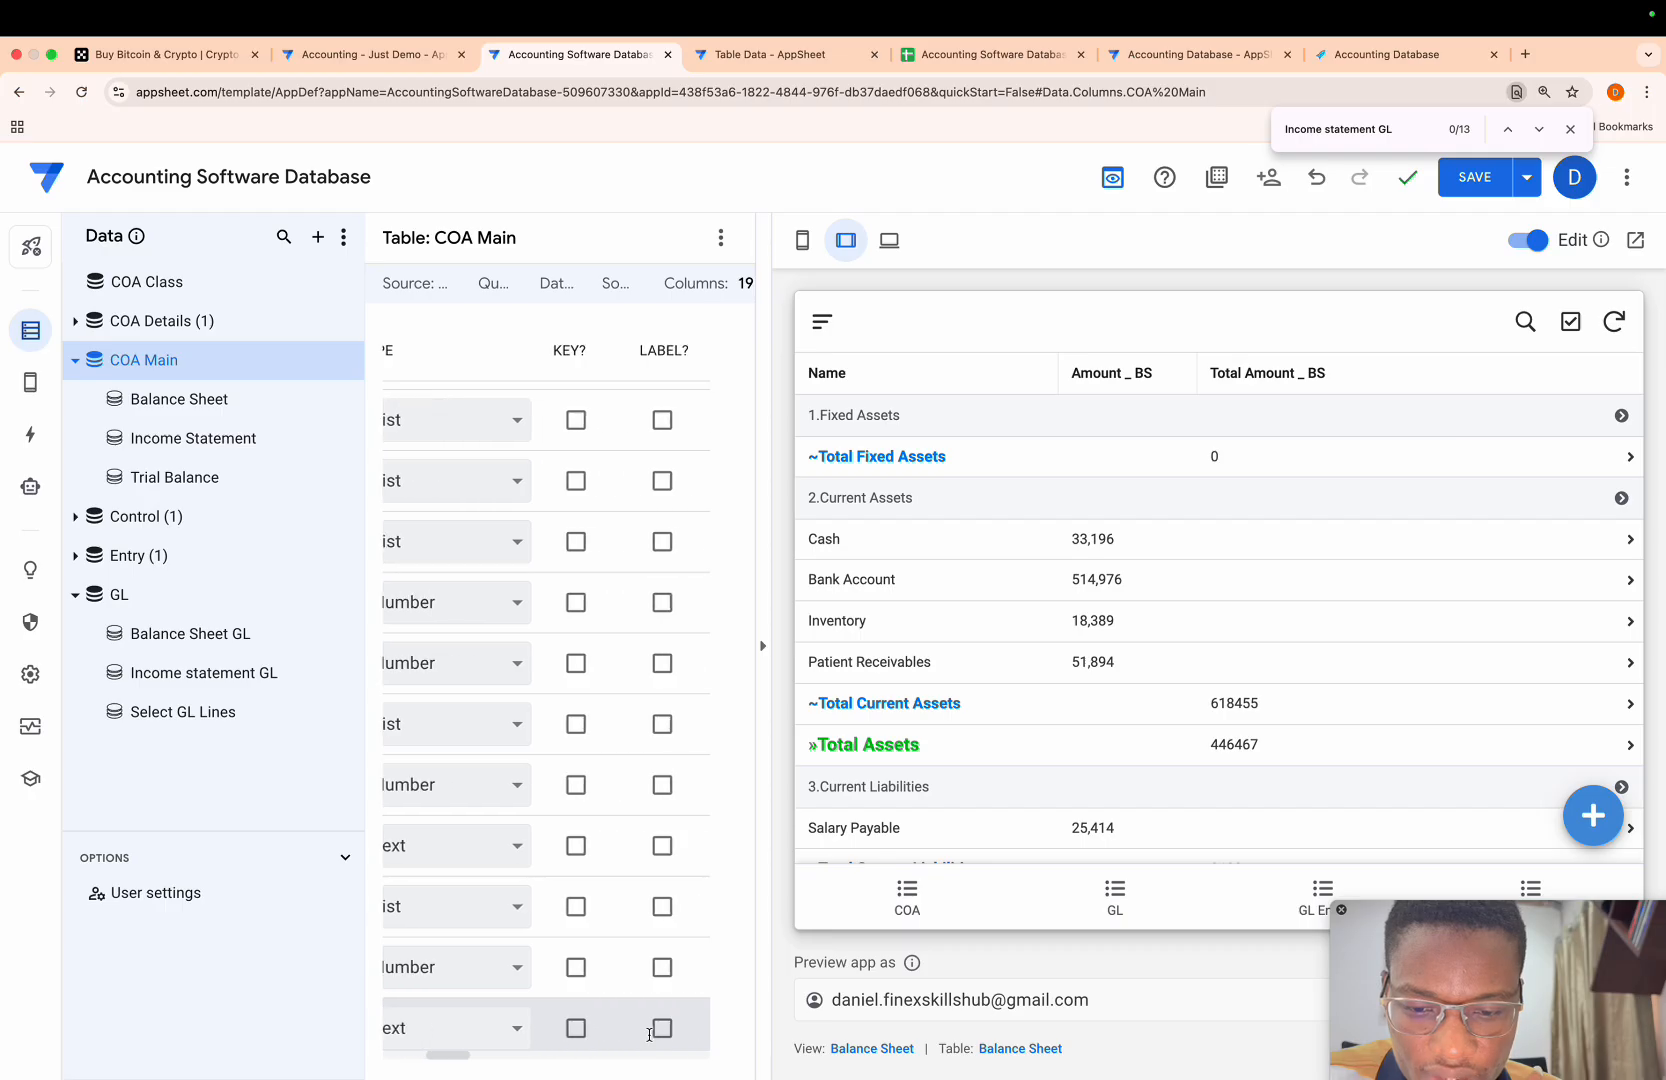
pyautogui.click(612, 1037)
pyautogui.press('Up')
pyautogui.press('Up')
pyautogui.press('Up')
pyautogui.press('Up')
pyautogui.press('Up')
pyautogui.press('Up')
pyautogui.press('Up')
pyautogui.press('Up')
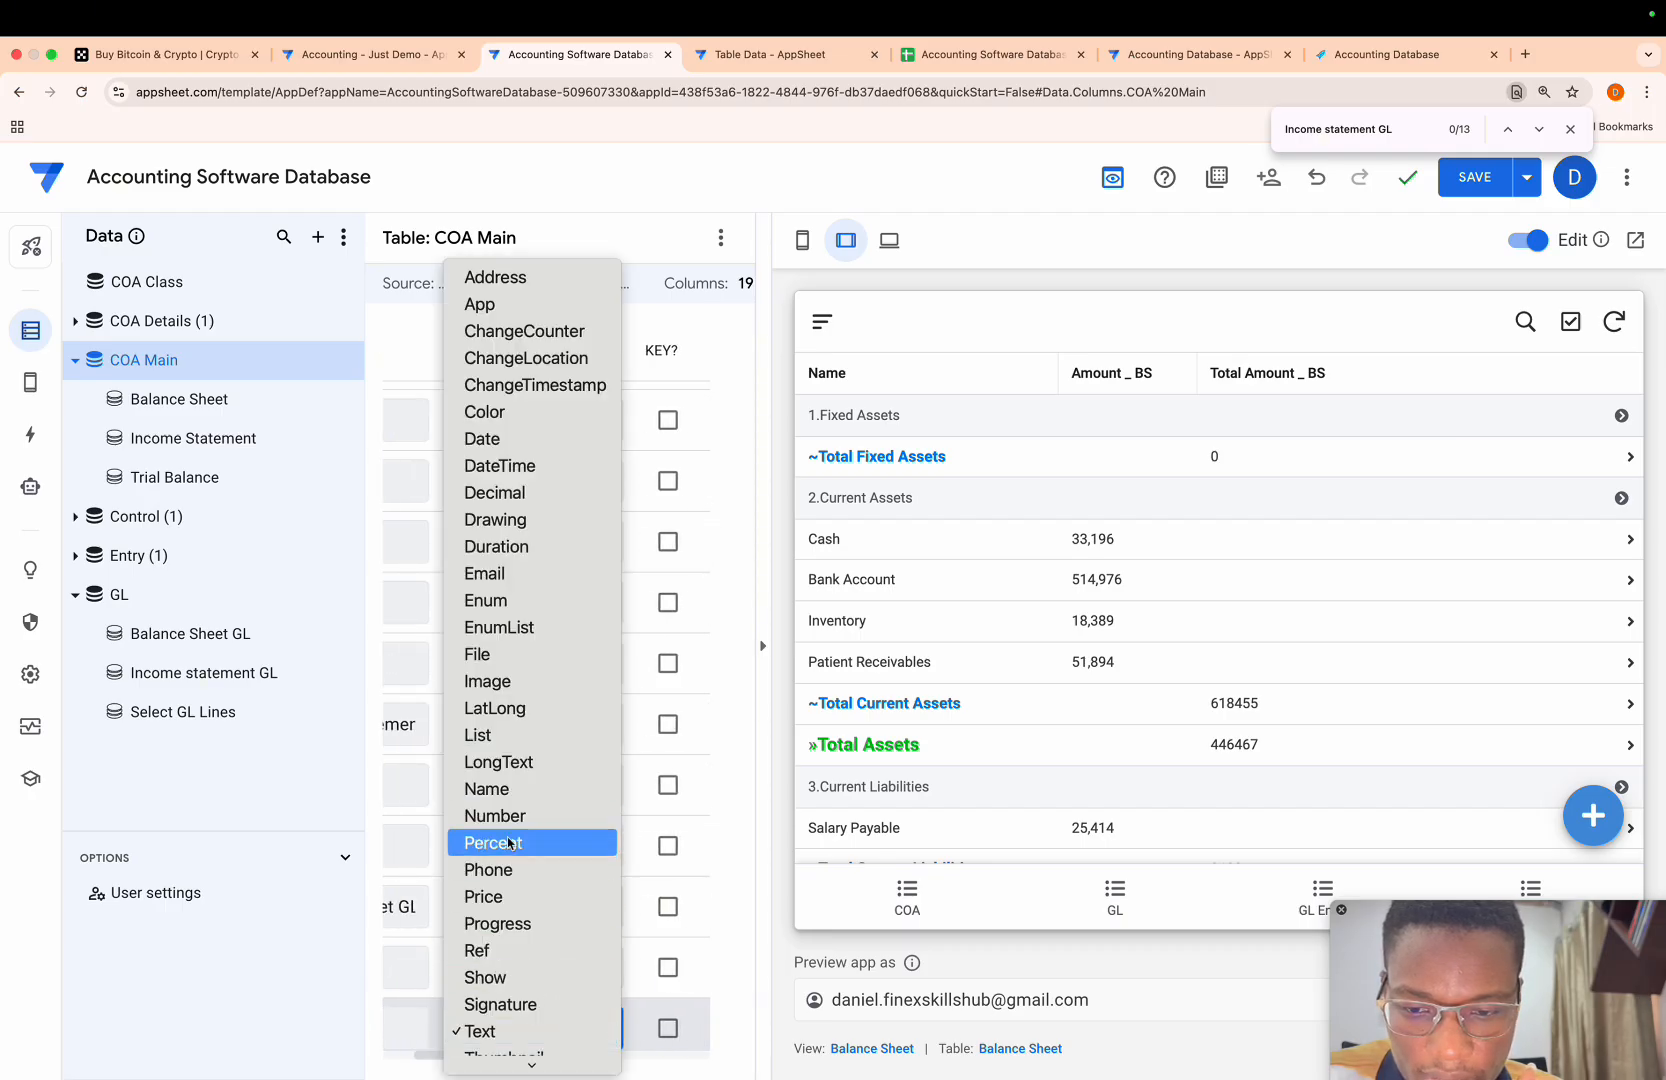
pyautogui.press('Return')
# - Open the Total Amount _ BS formula and examine its Total Asset condition and both SUM expressions
pyautogui.hscroll(10, 634, 1054)
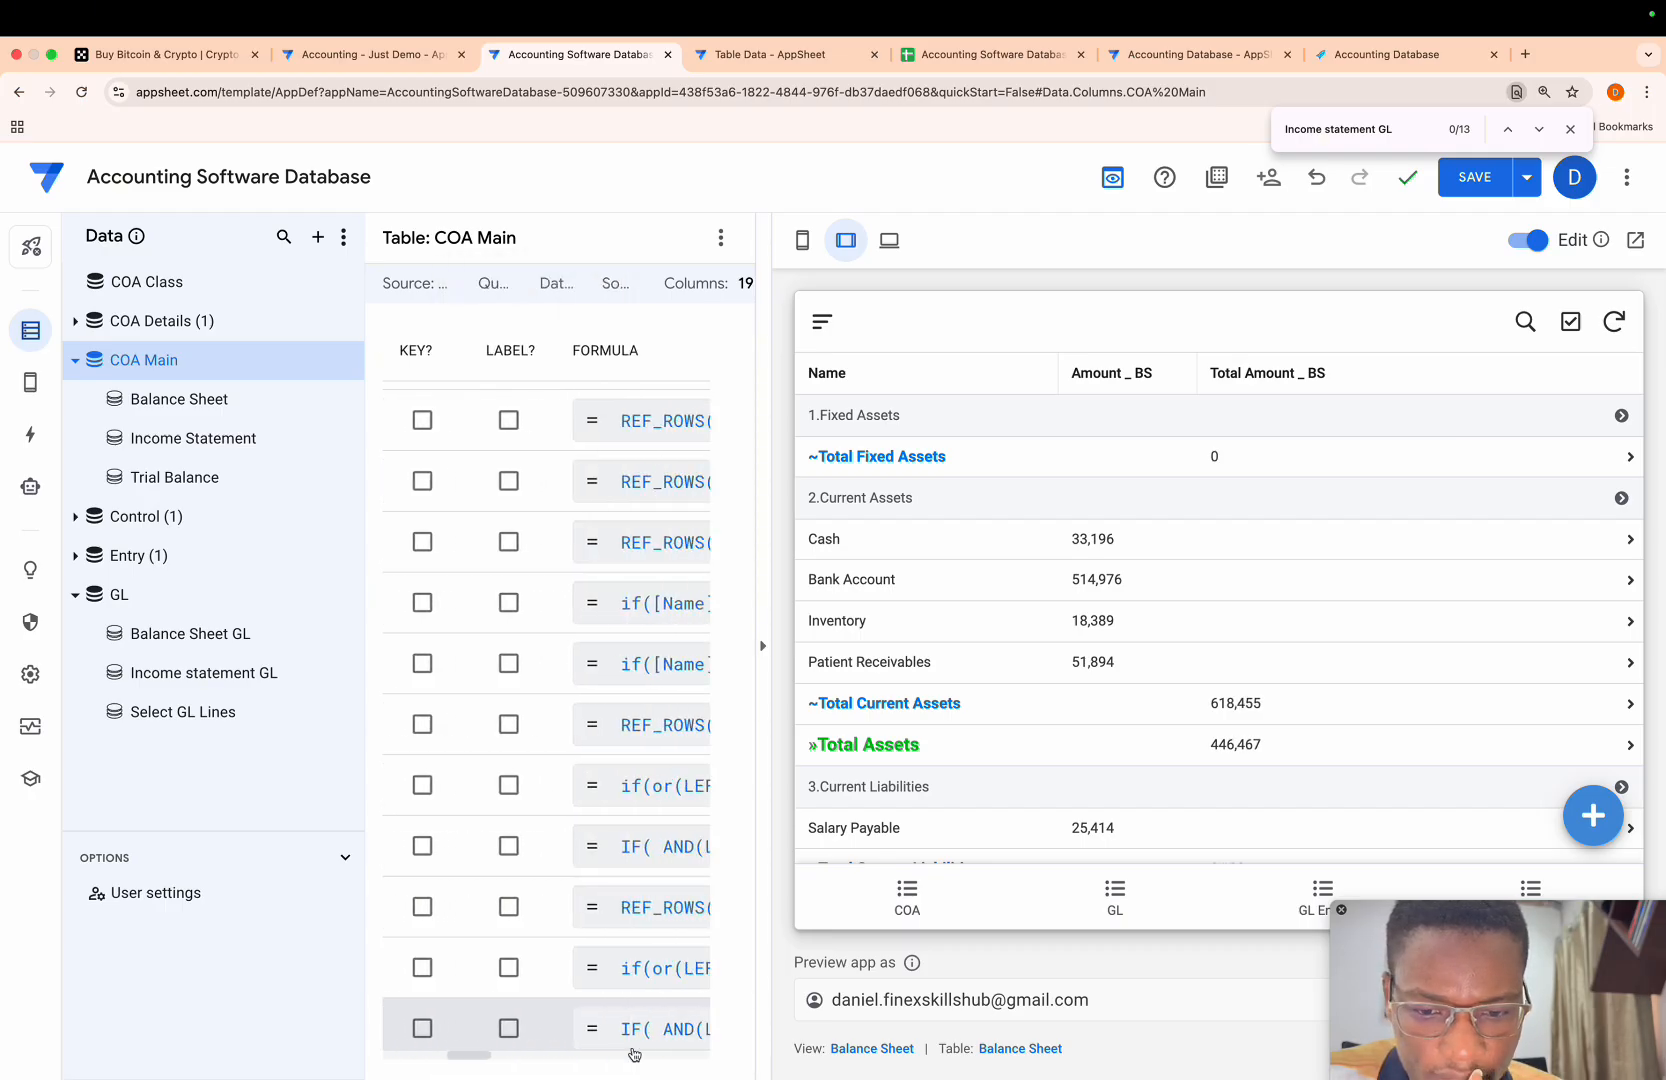
pyautogui.click(635, 1031)
pyautogui.scroll(-1, 665, 505)
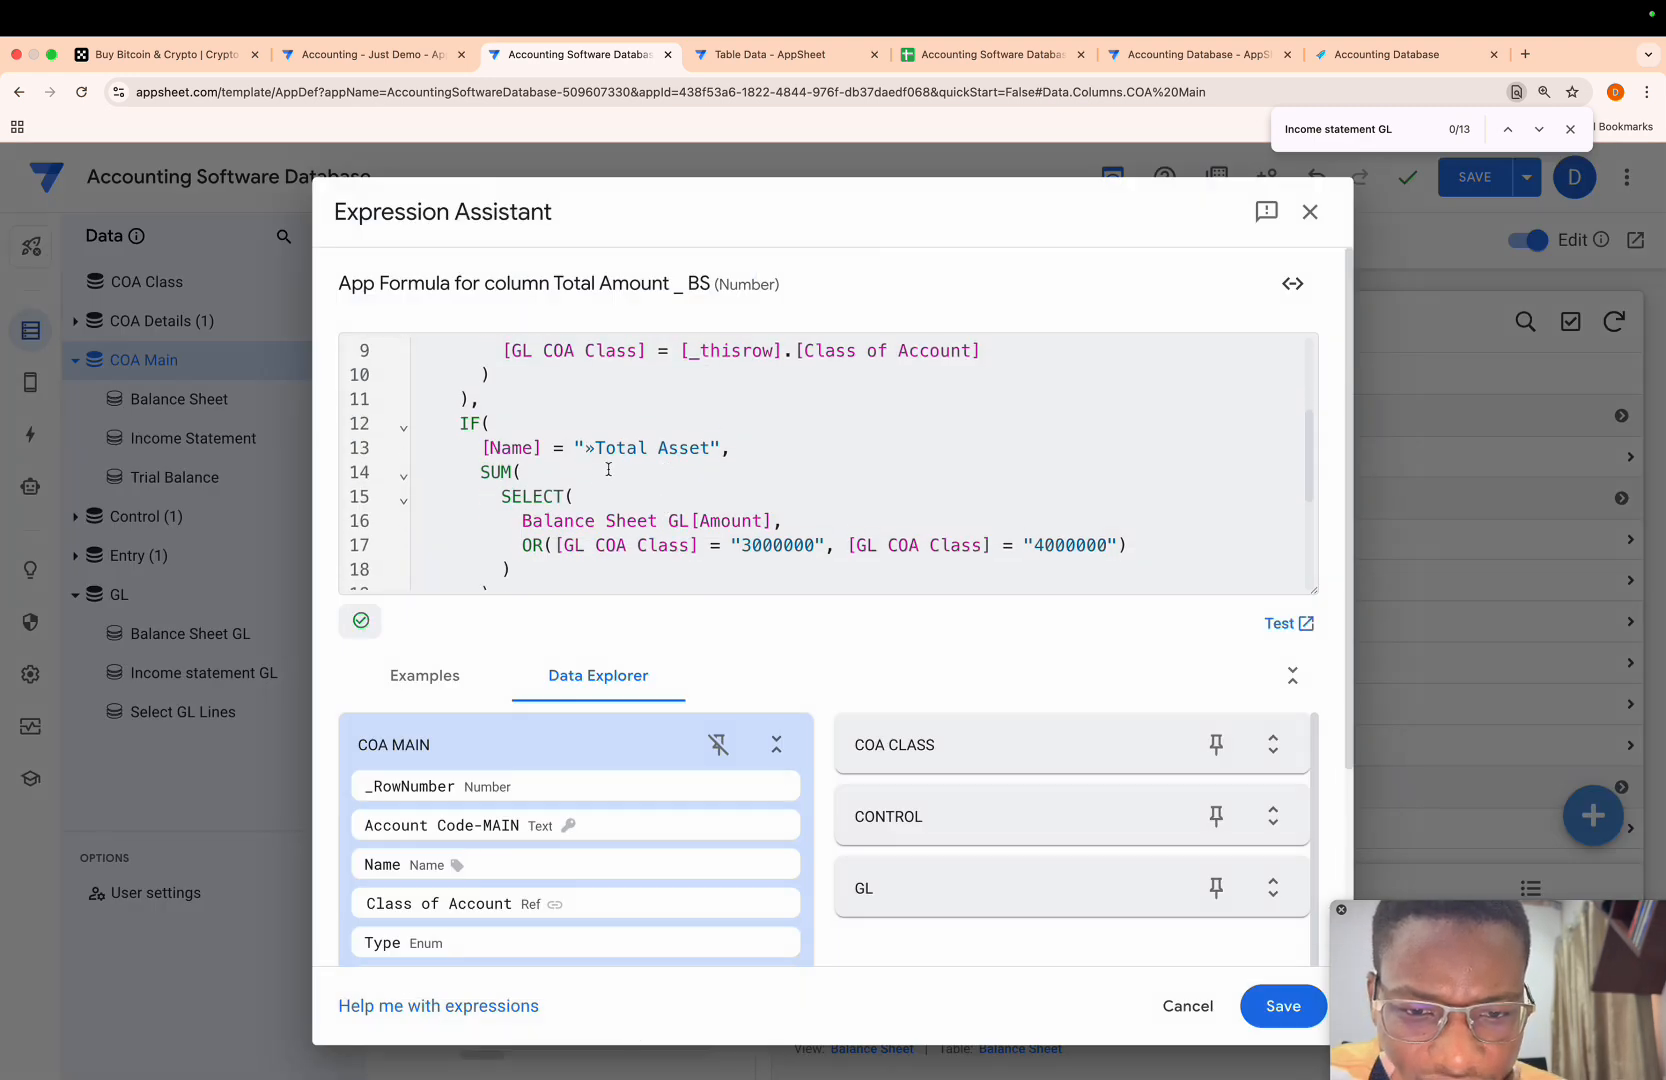
pyautogui.scroll(-2, 610, 506)
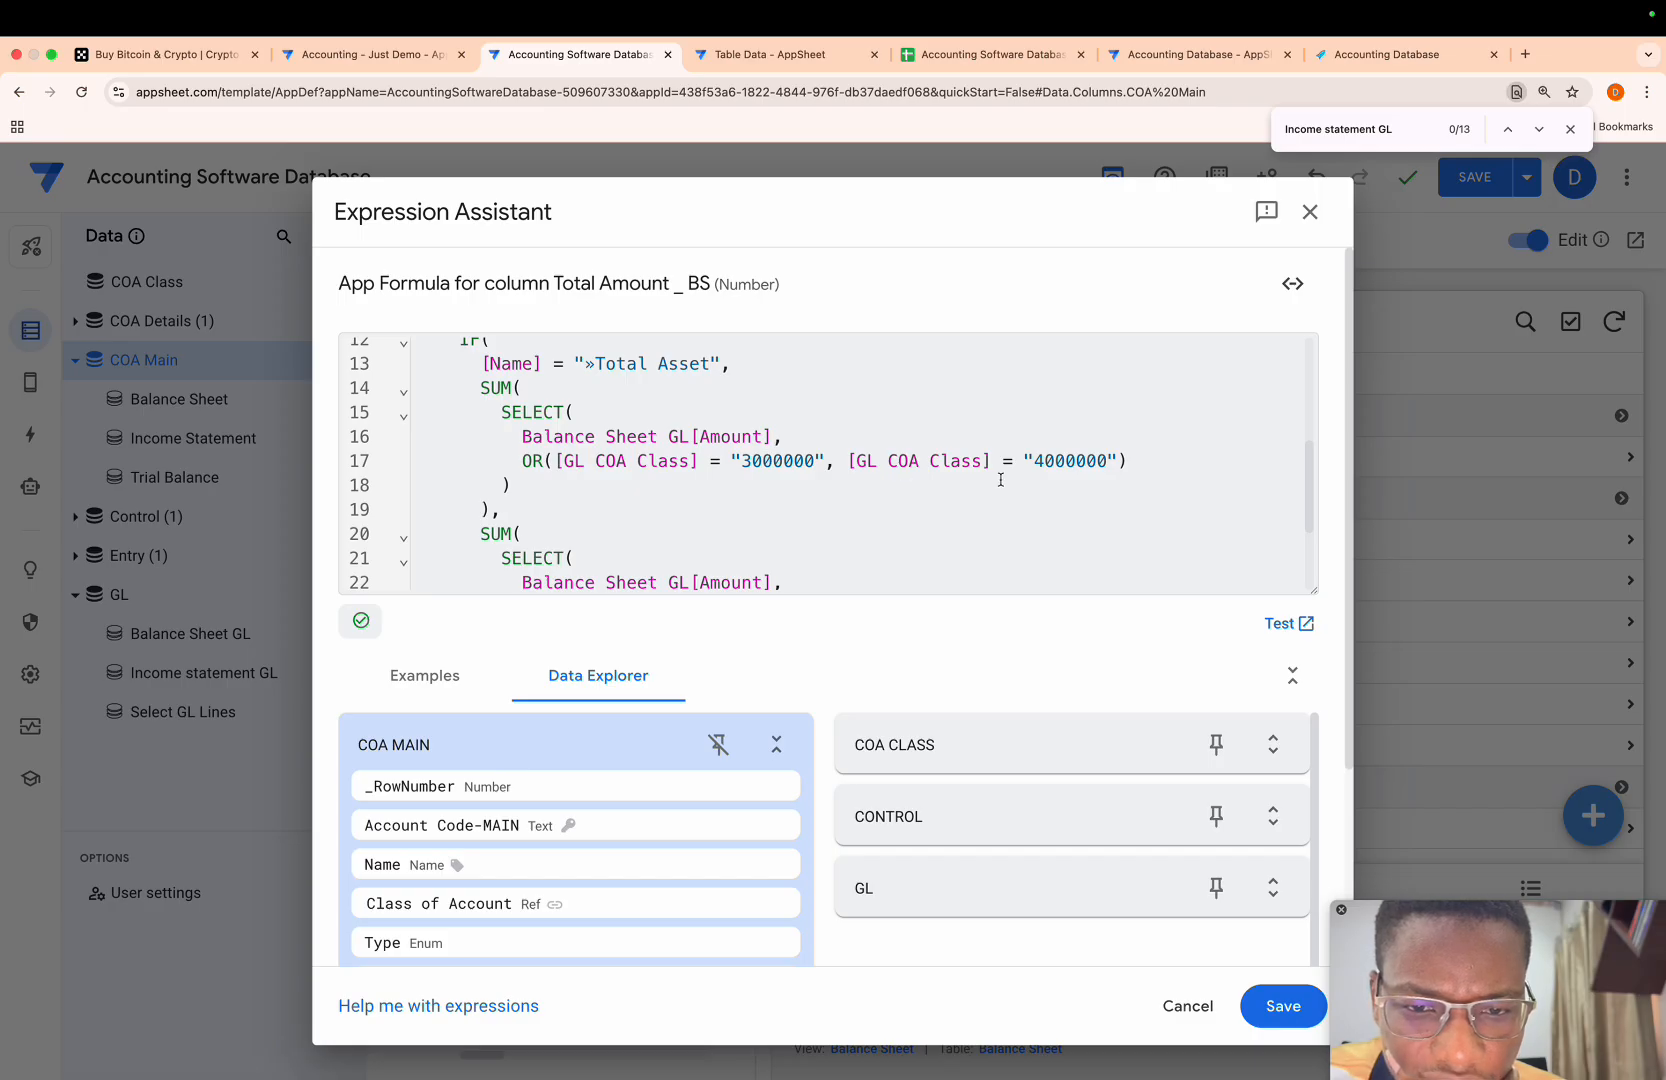
pyautogui.scroll(-2, 598, 480)
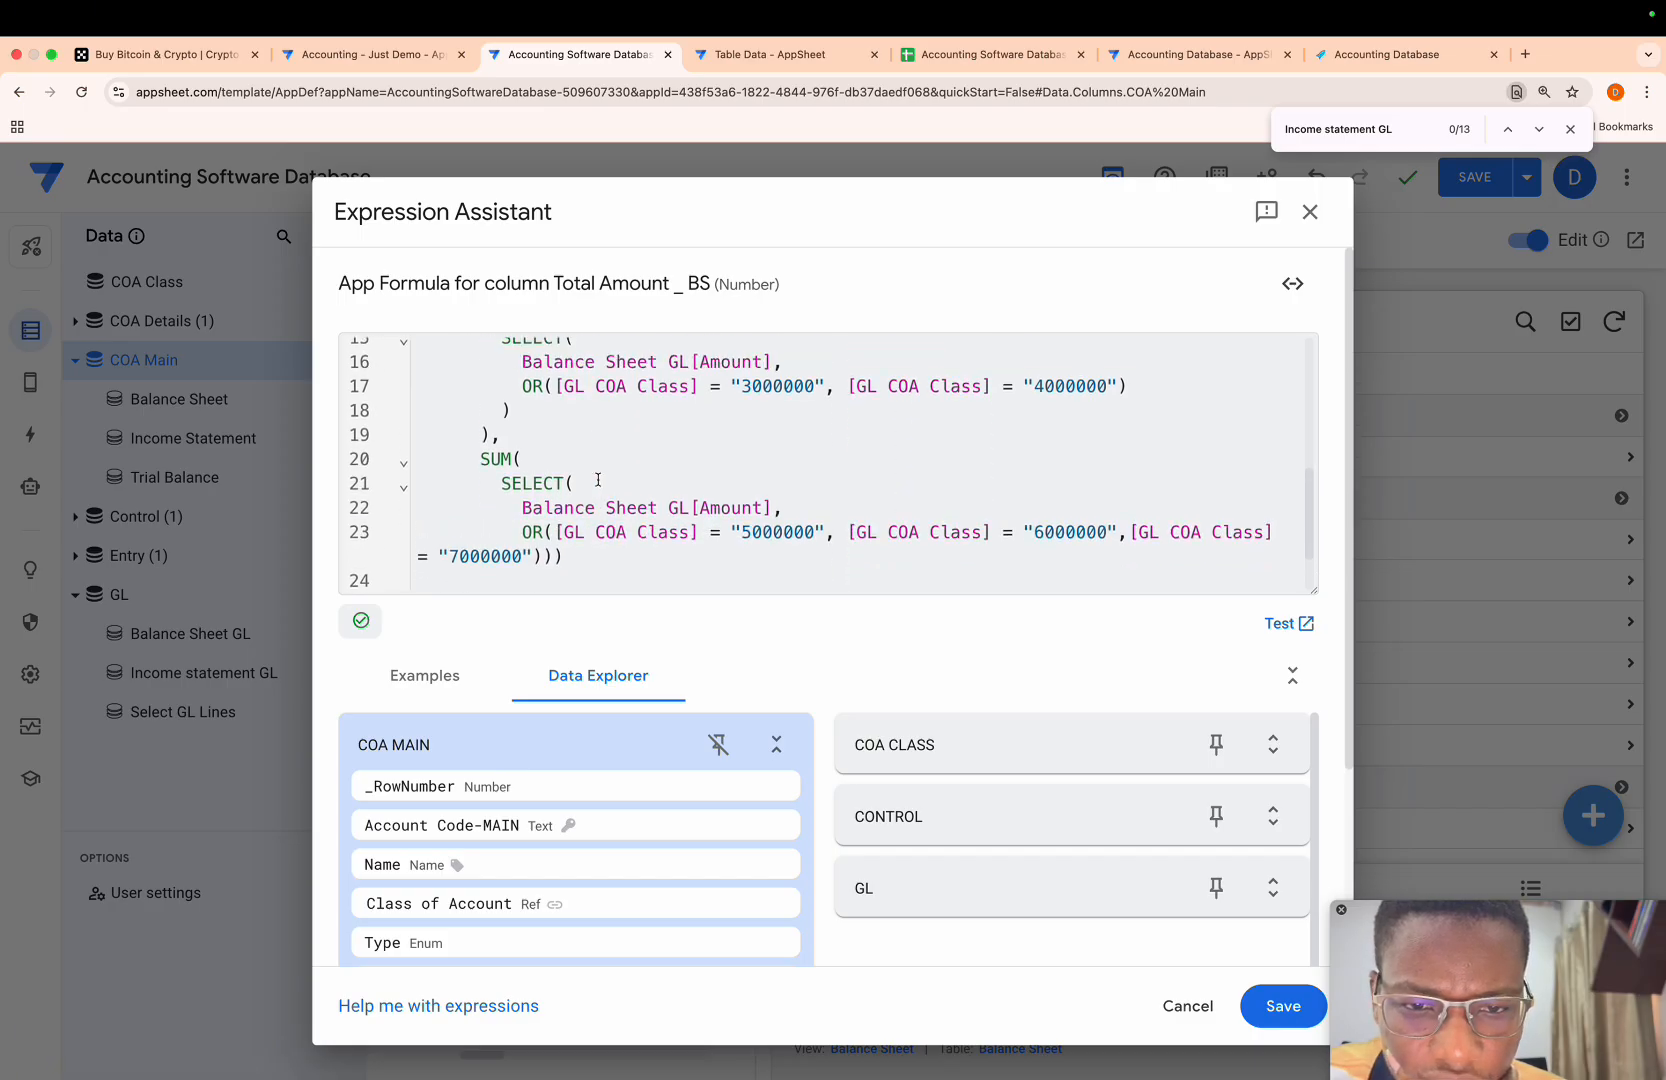
pyautogui.scroll(2, 978, 532)
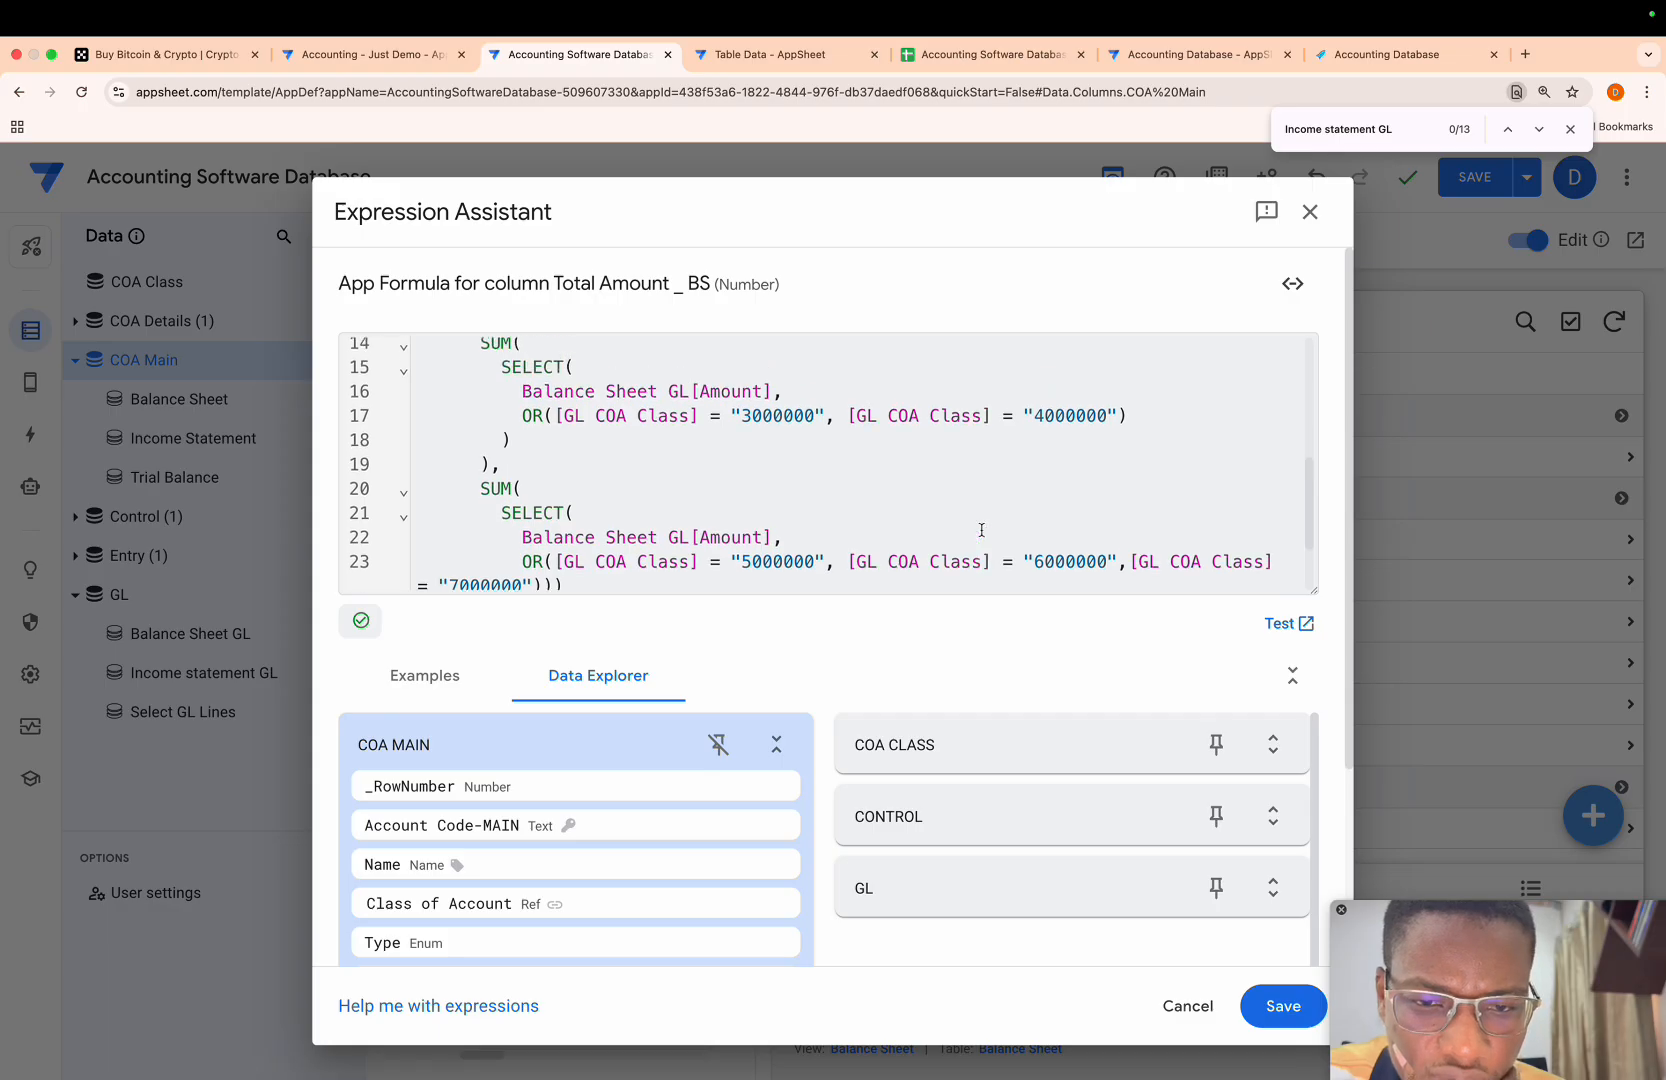
pyautogui.scroll(-4, 978, 532)
pyautogui.scroll(3, 981, 530)
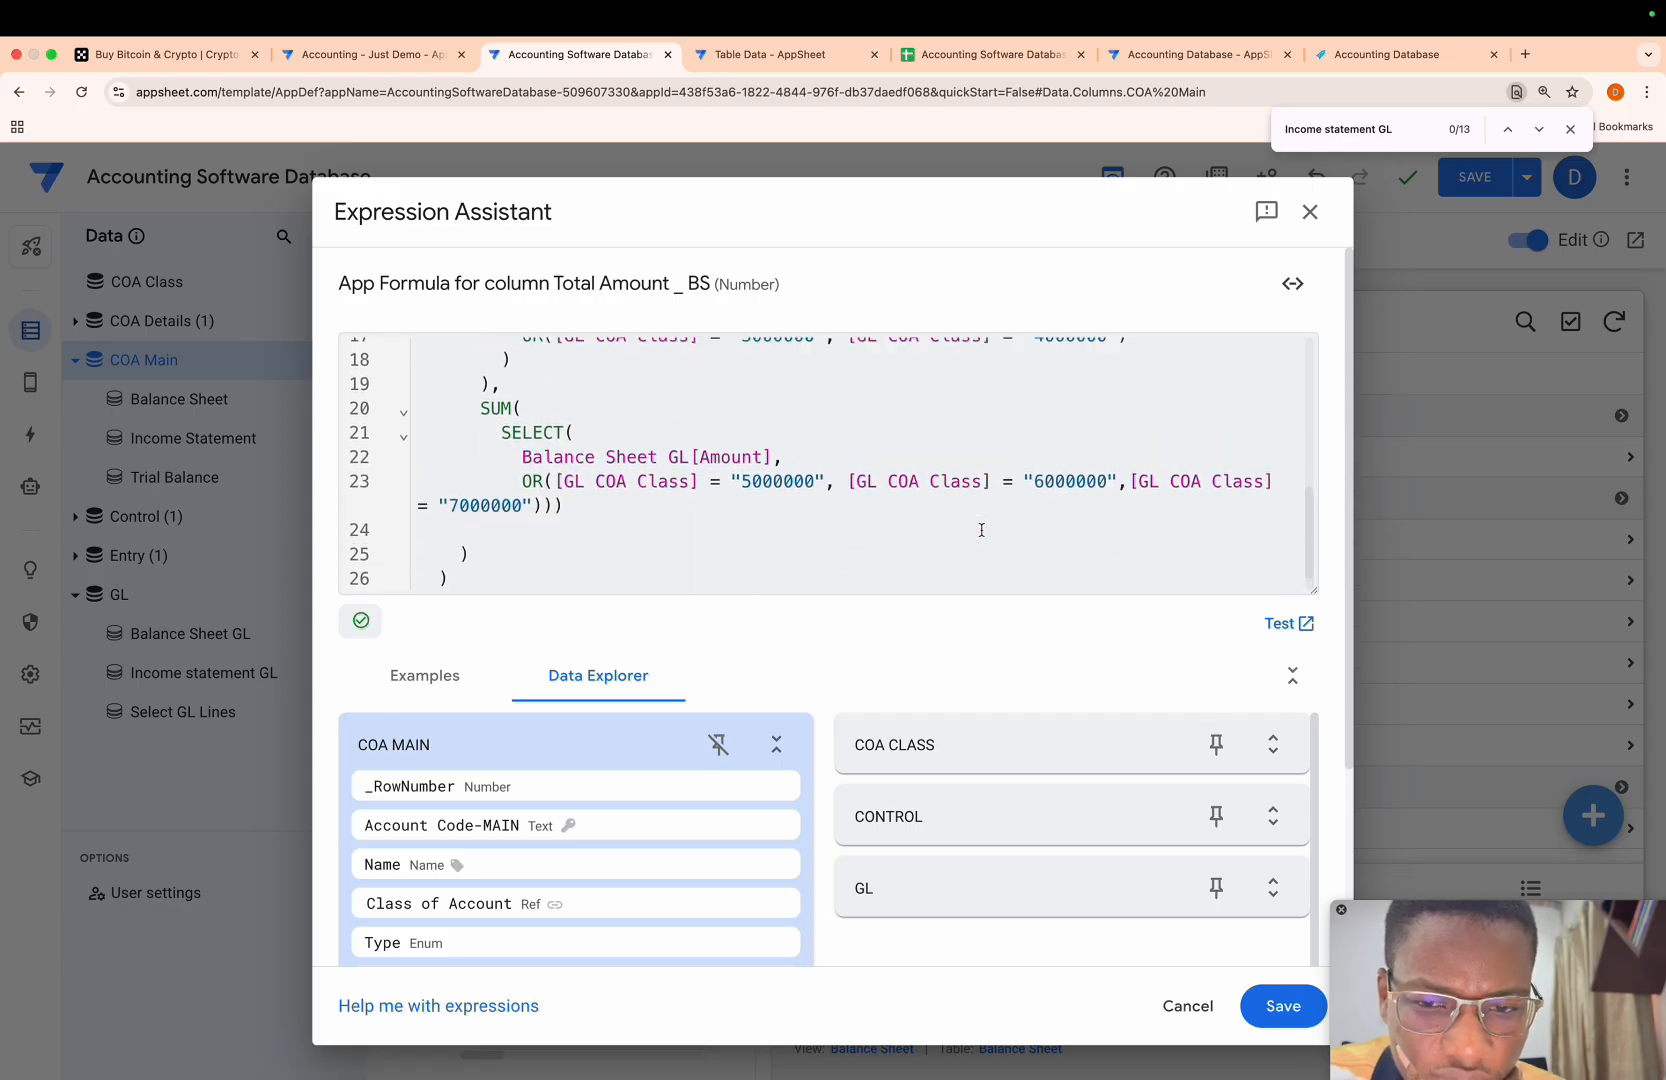
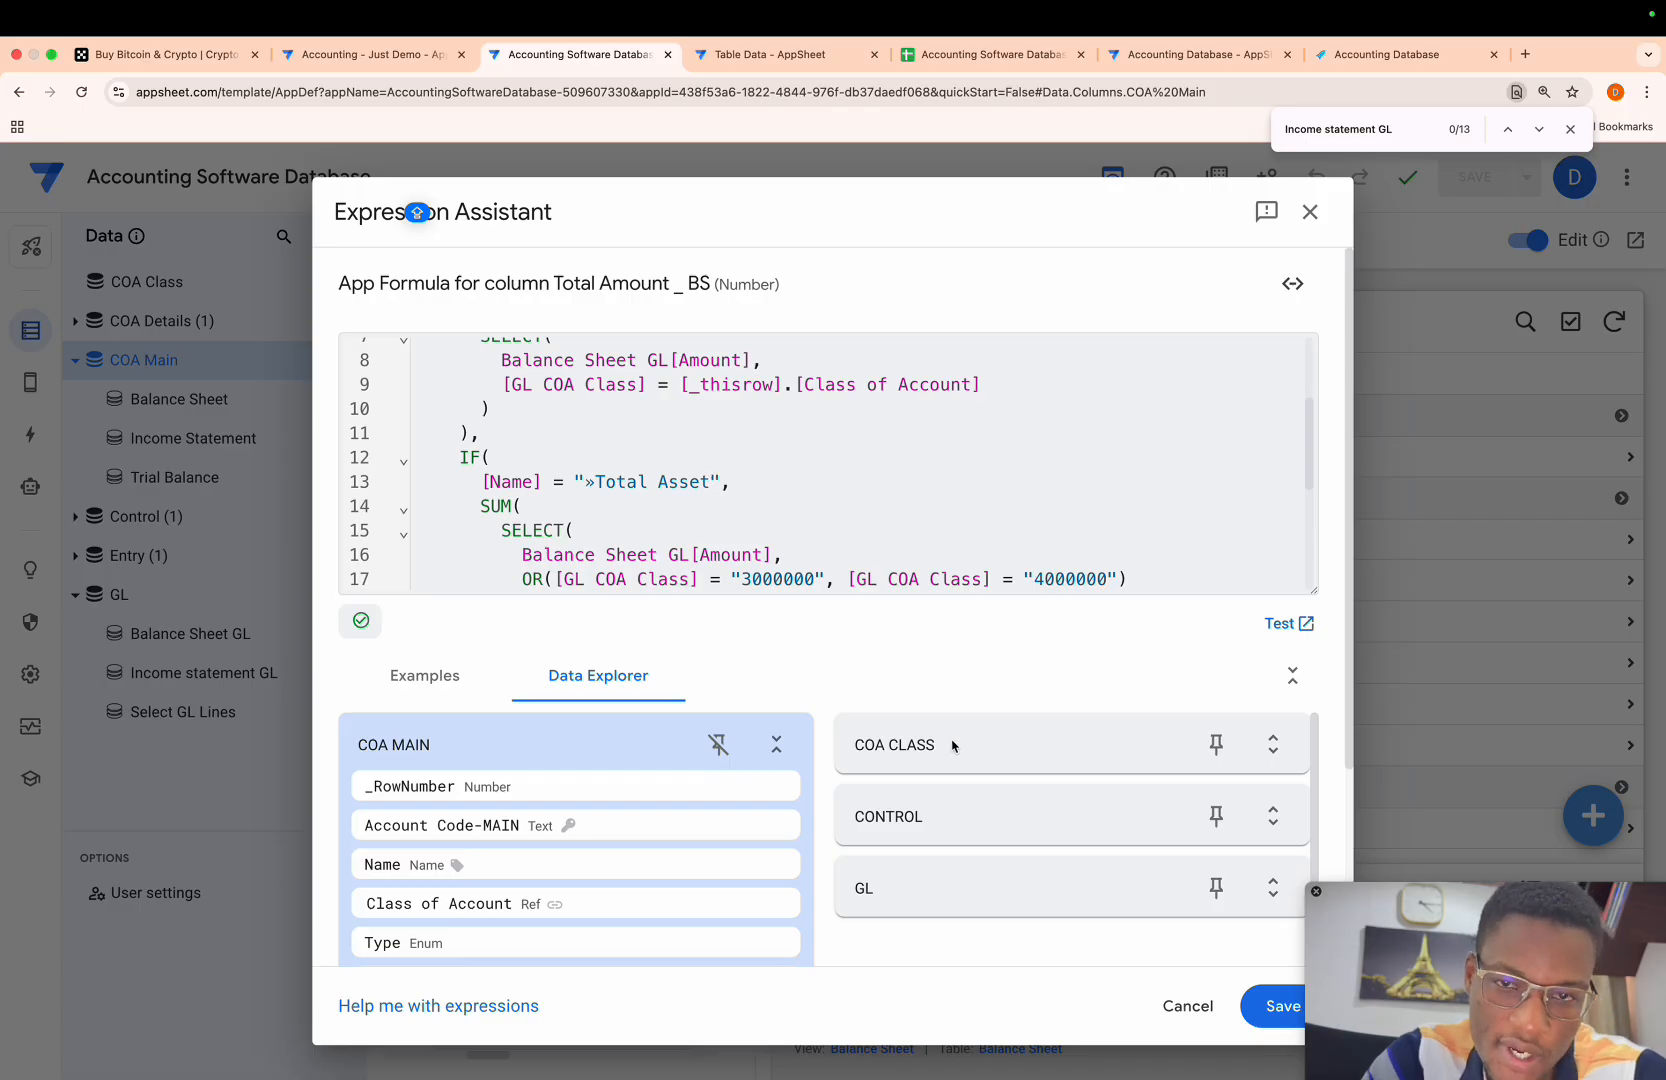
# - Check the total assets name in the COA Main sheet, and correct the Total Amount _ BS formula condition to "»Total Assets"
pyautogui.click(990, 47)
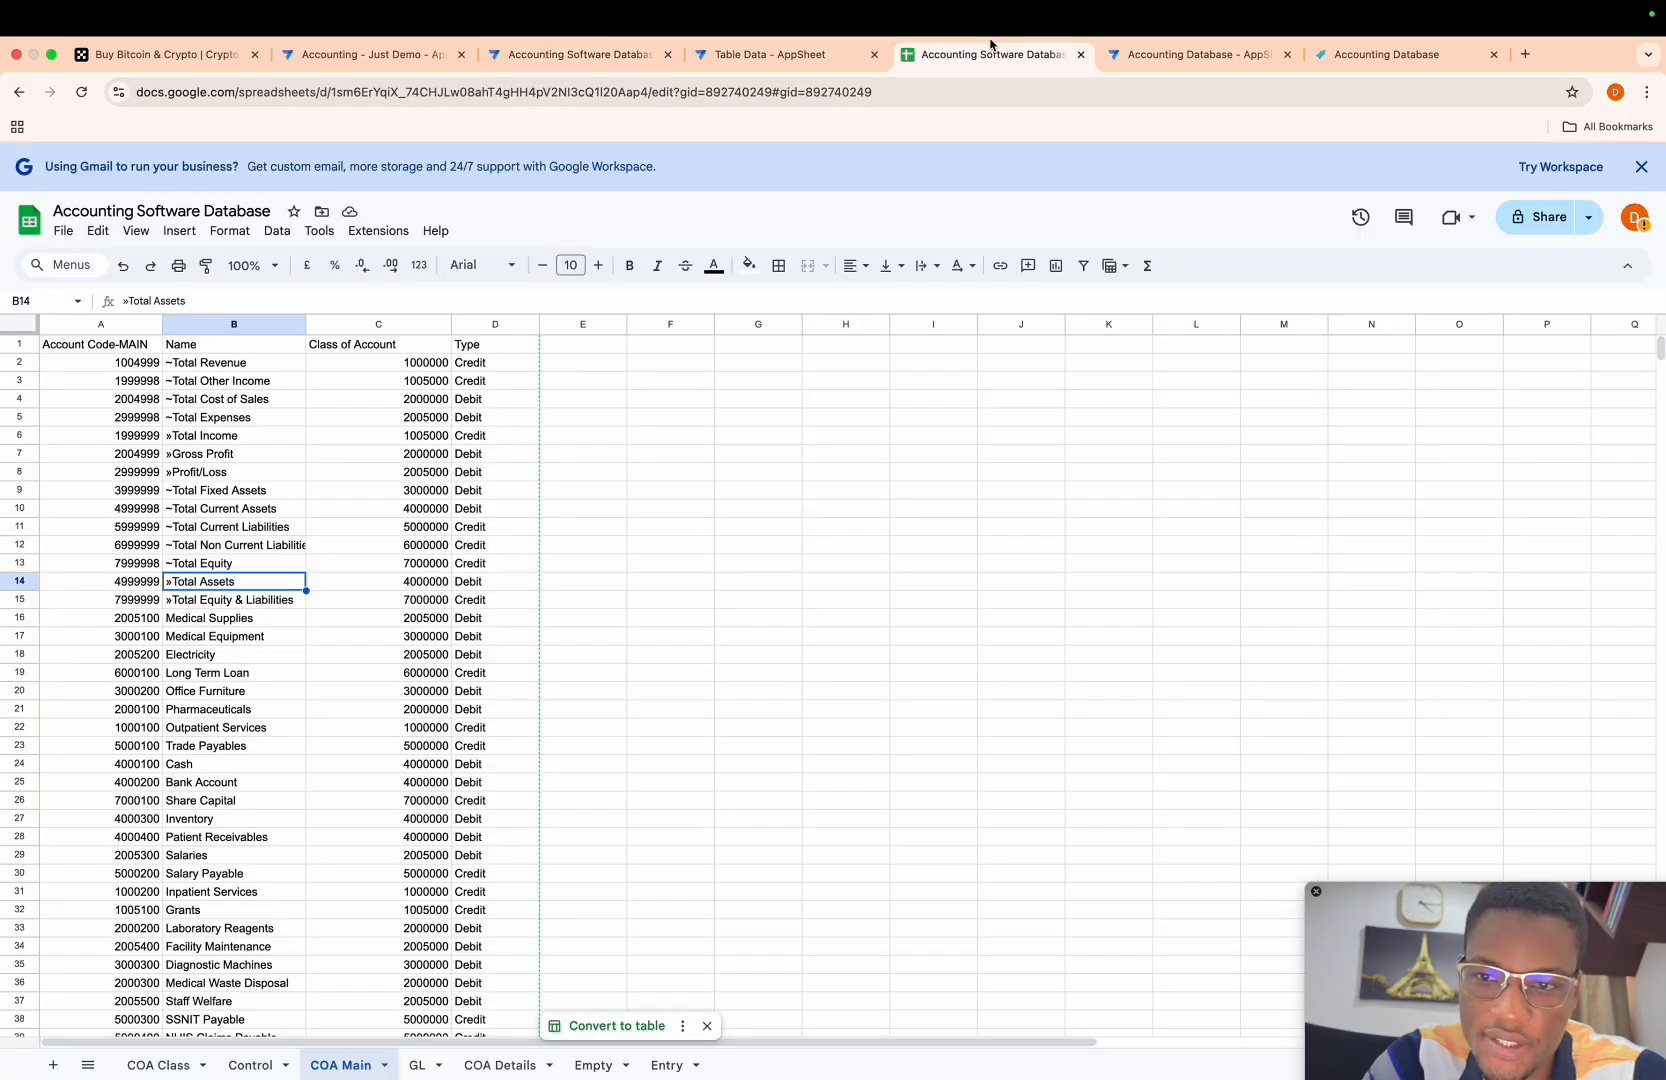
pyautogui.click(580, 58)
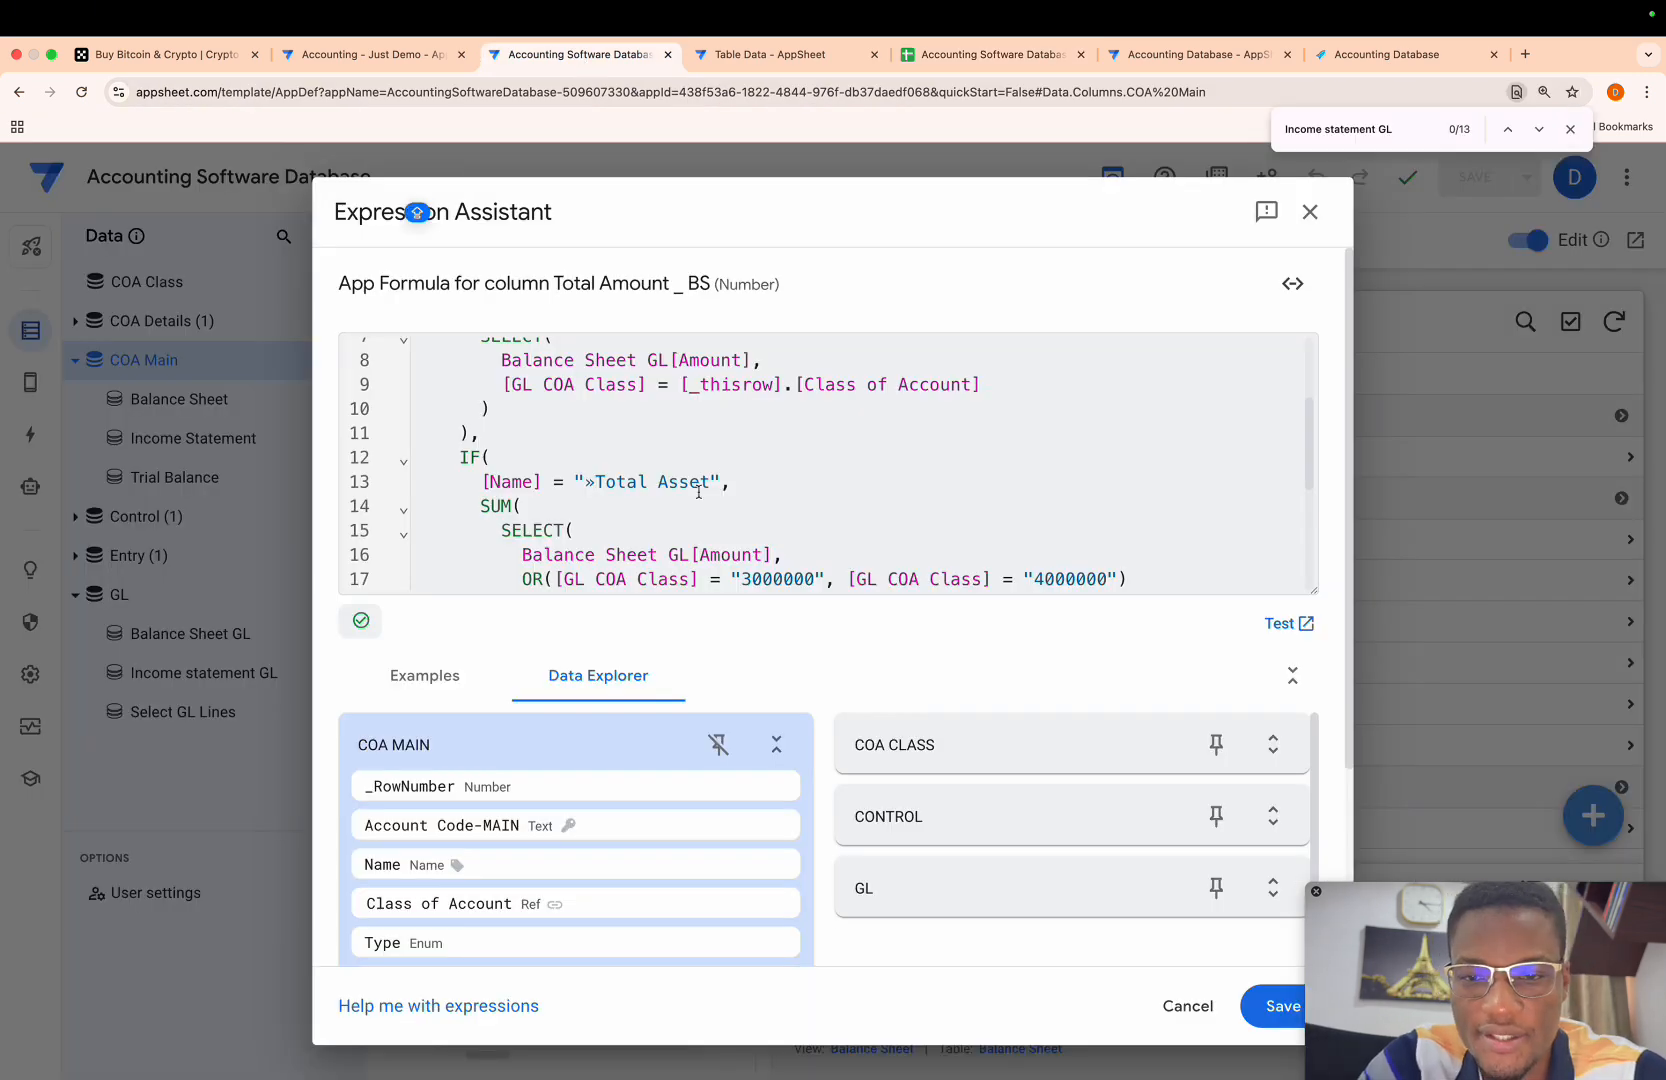
pyautogui.scroll(-1, 698, 492)
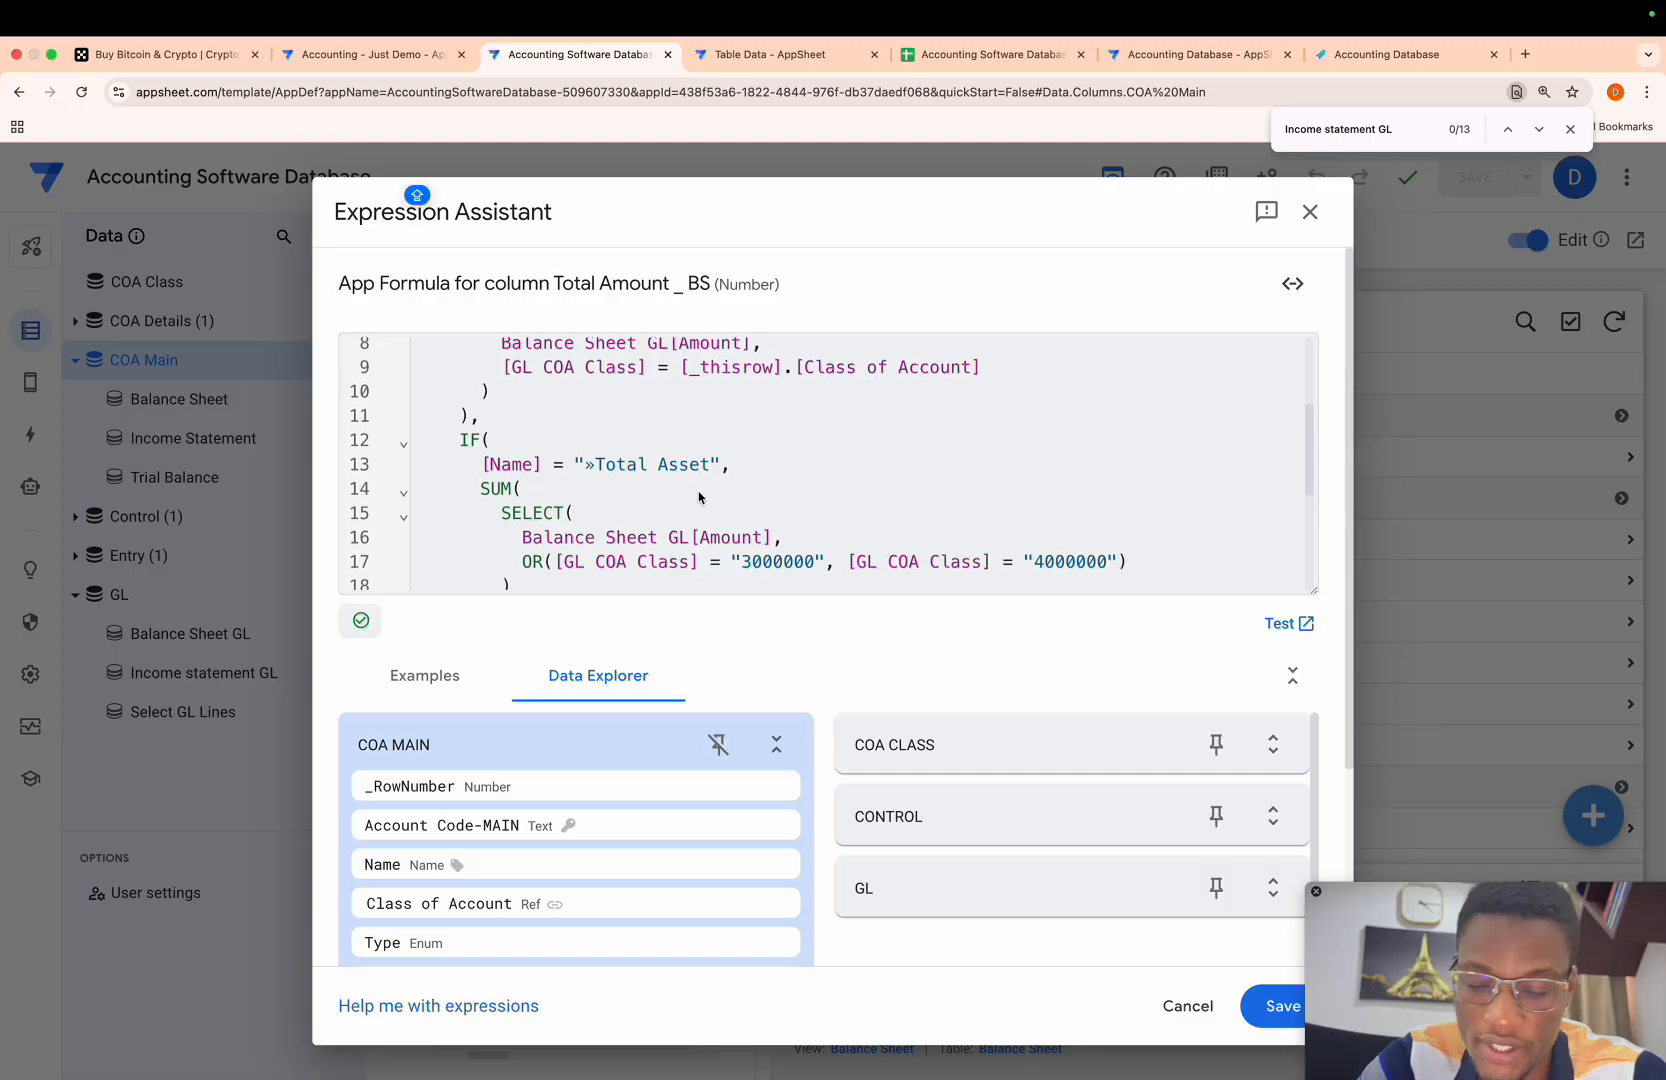
pyautogui.click(709, 471)
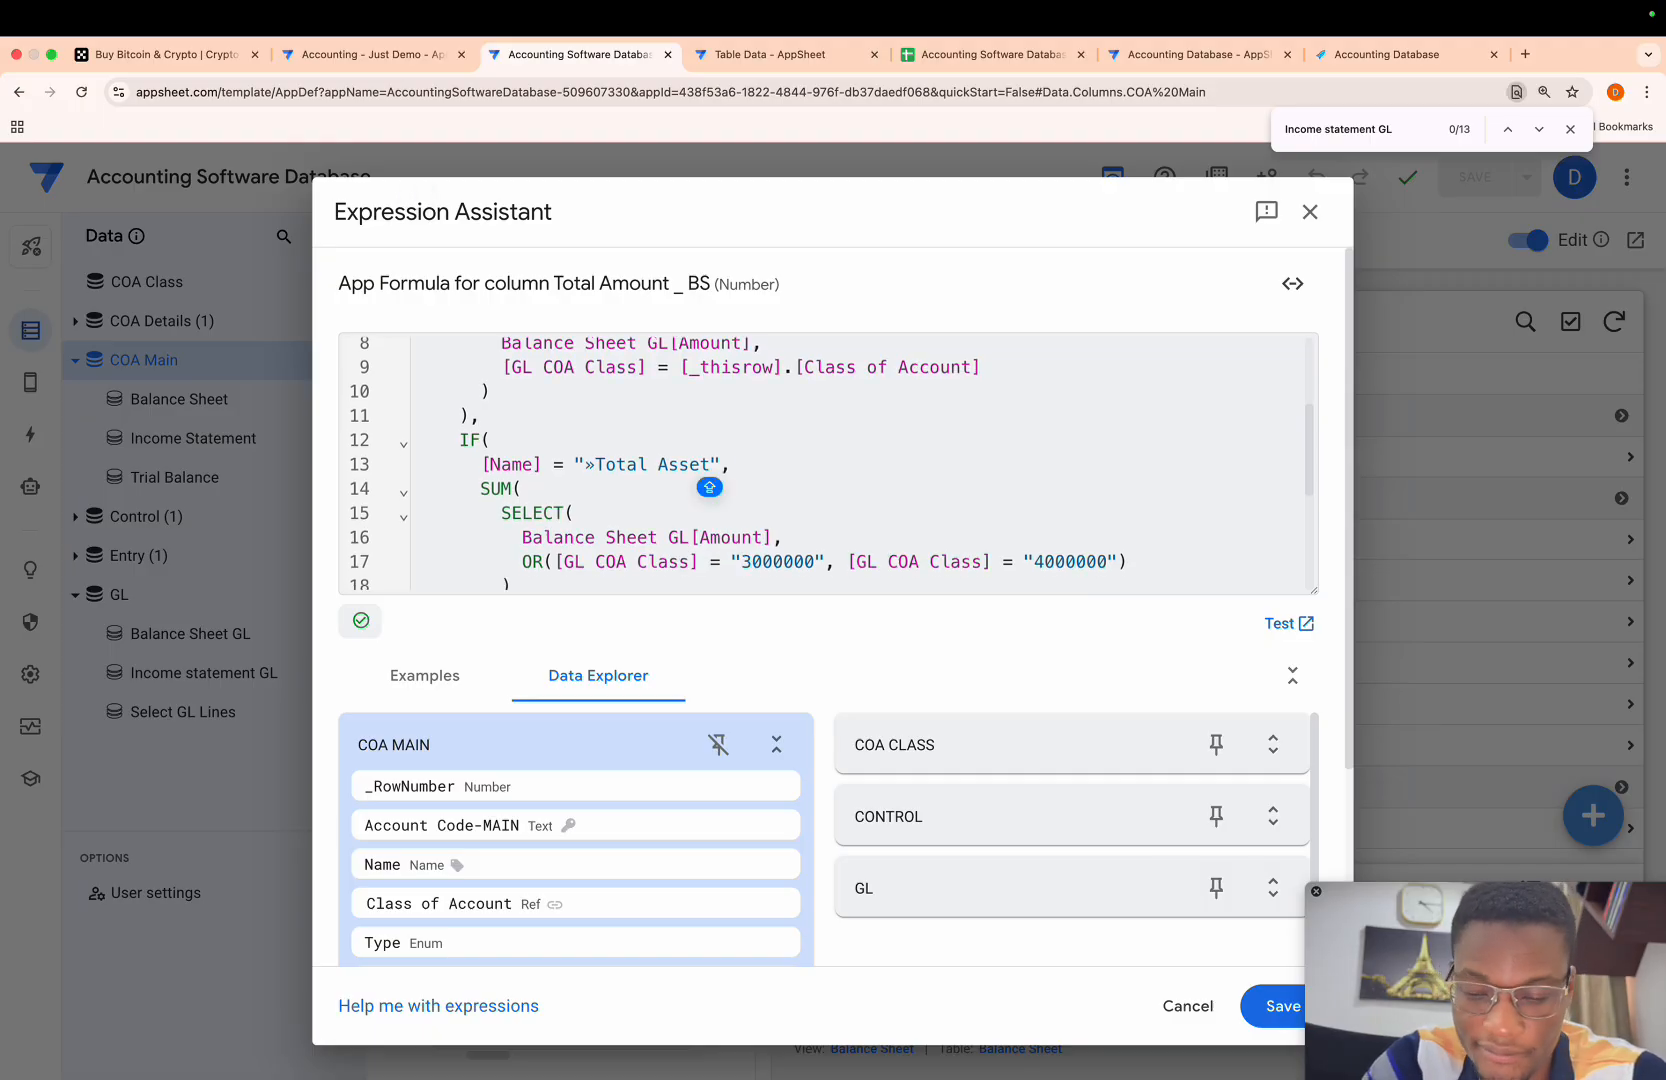
pyautogui.write('S')
pyautogui.press('BackSpace')
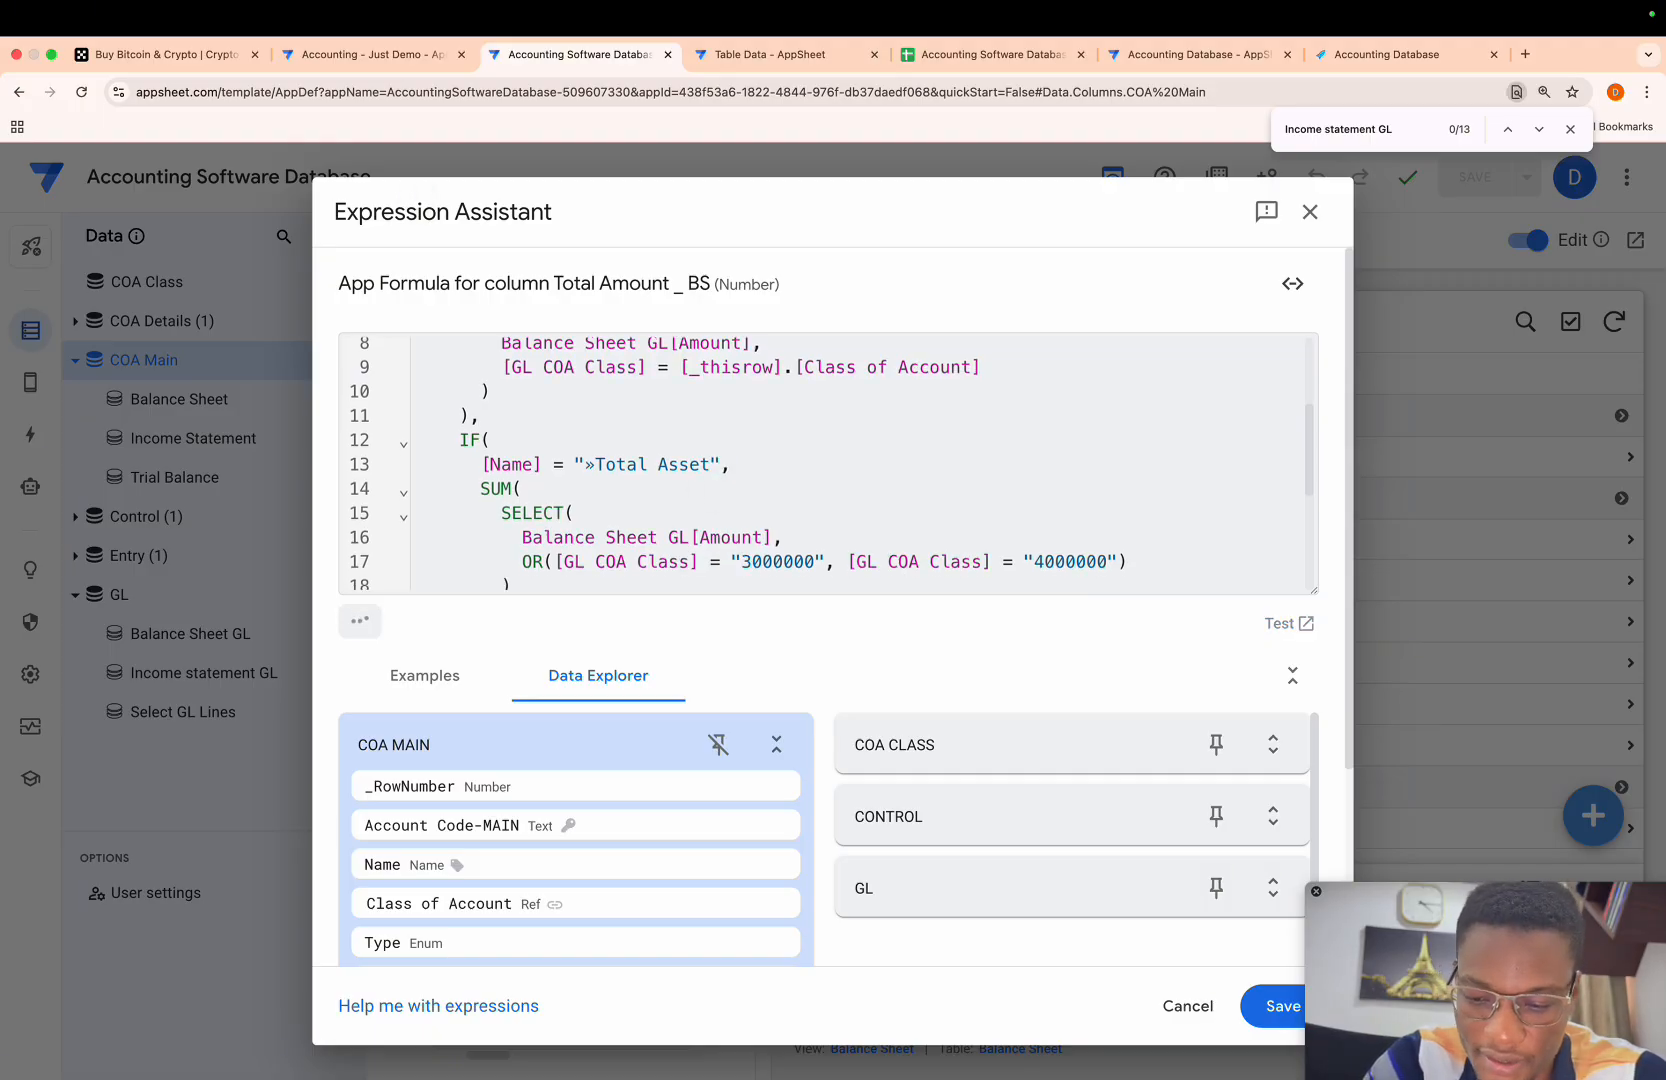
pyautogui.write('s')
pyautogui.click(1280, 1005)
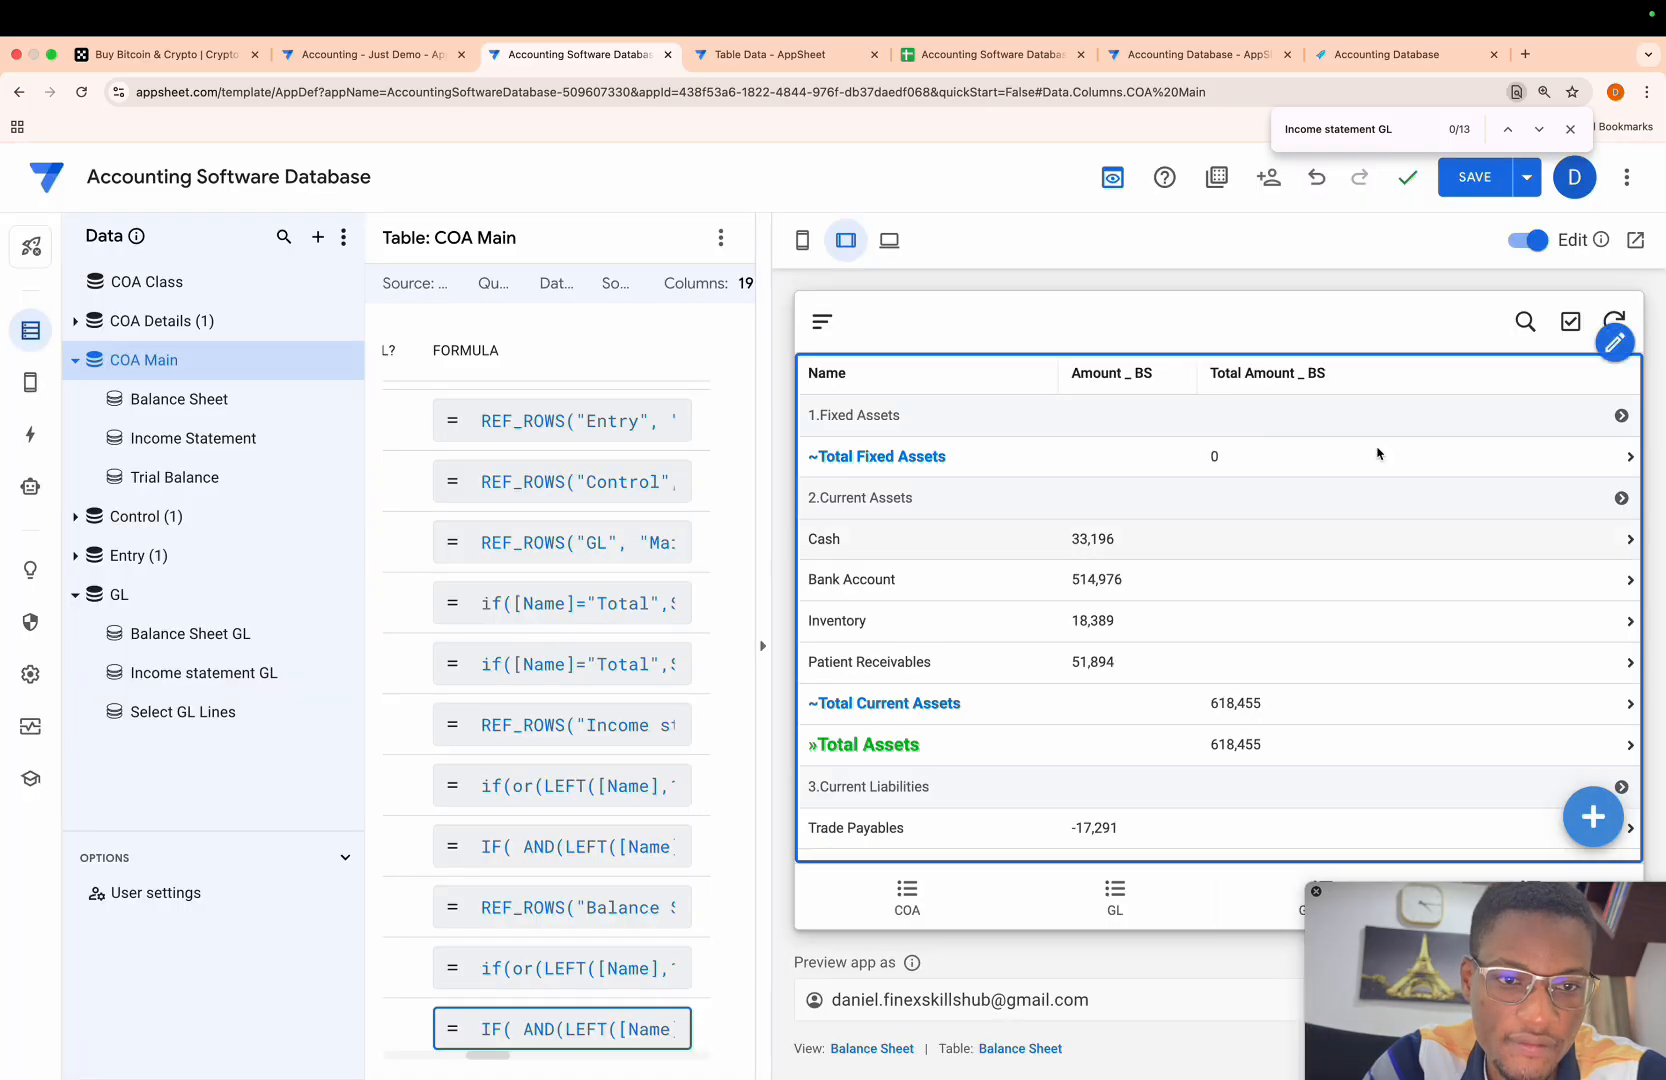
# - Save the app and compare total assets with total equity and liabilities in the Balance Sheet preview
pyautogui.click(1477, 176)
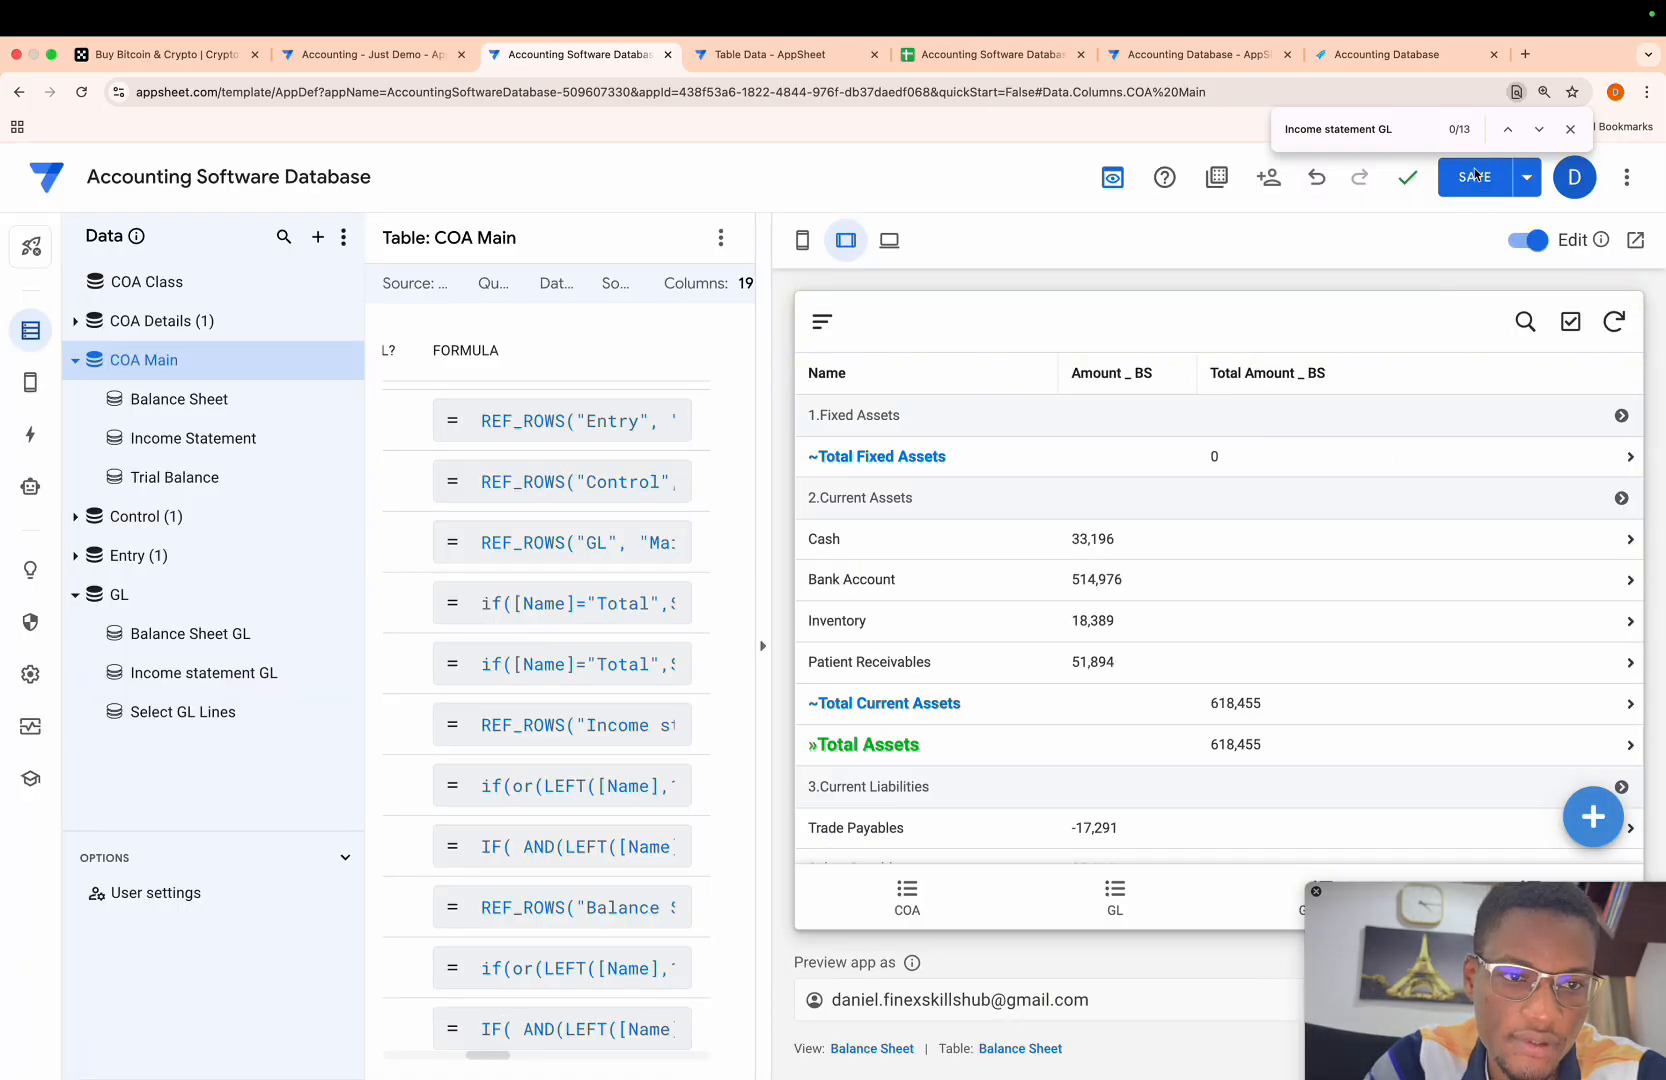
pyautogui.click(1472, 177)
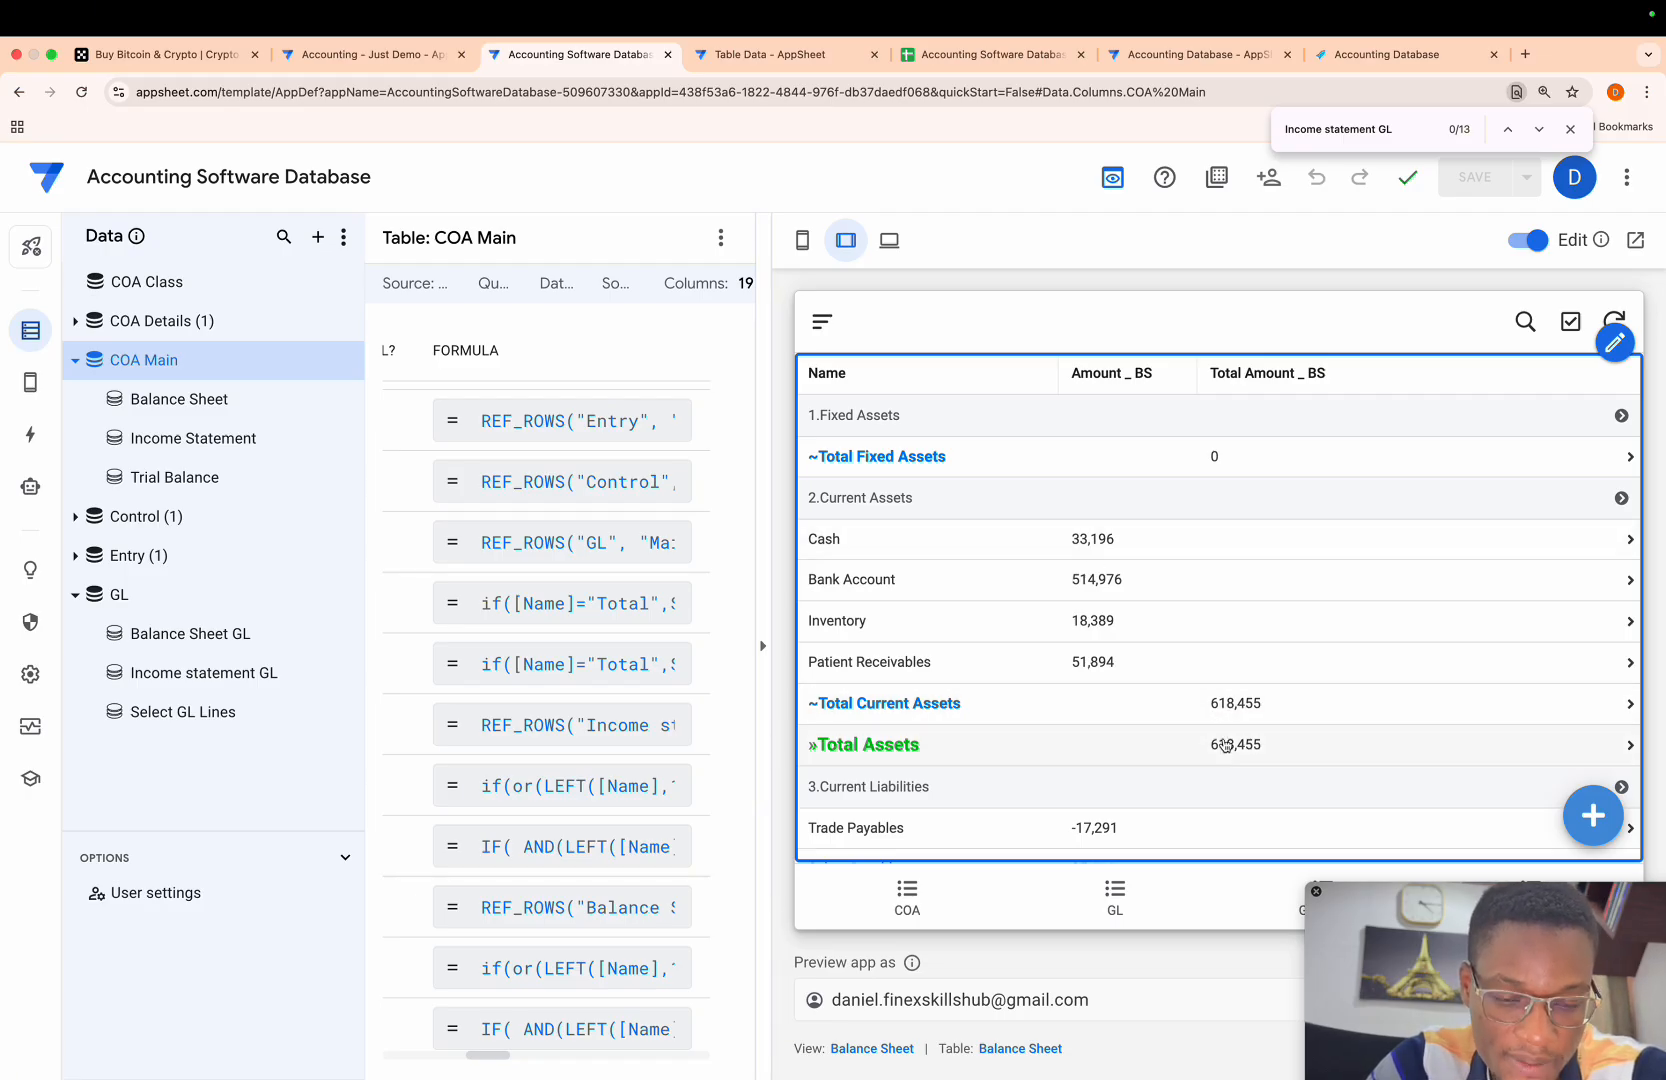
pyautogui.scroll(-5, 1228, 752)
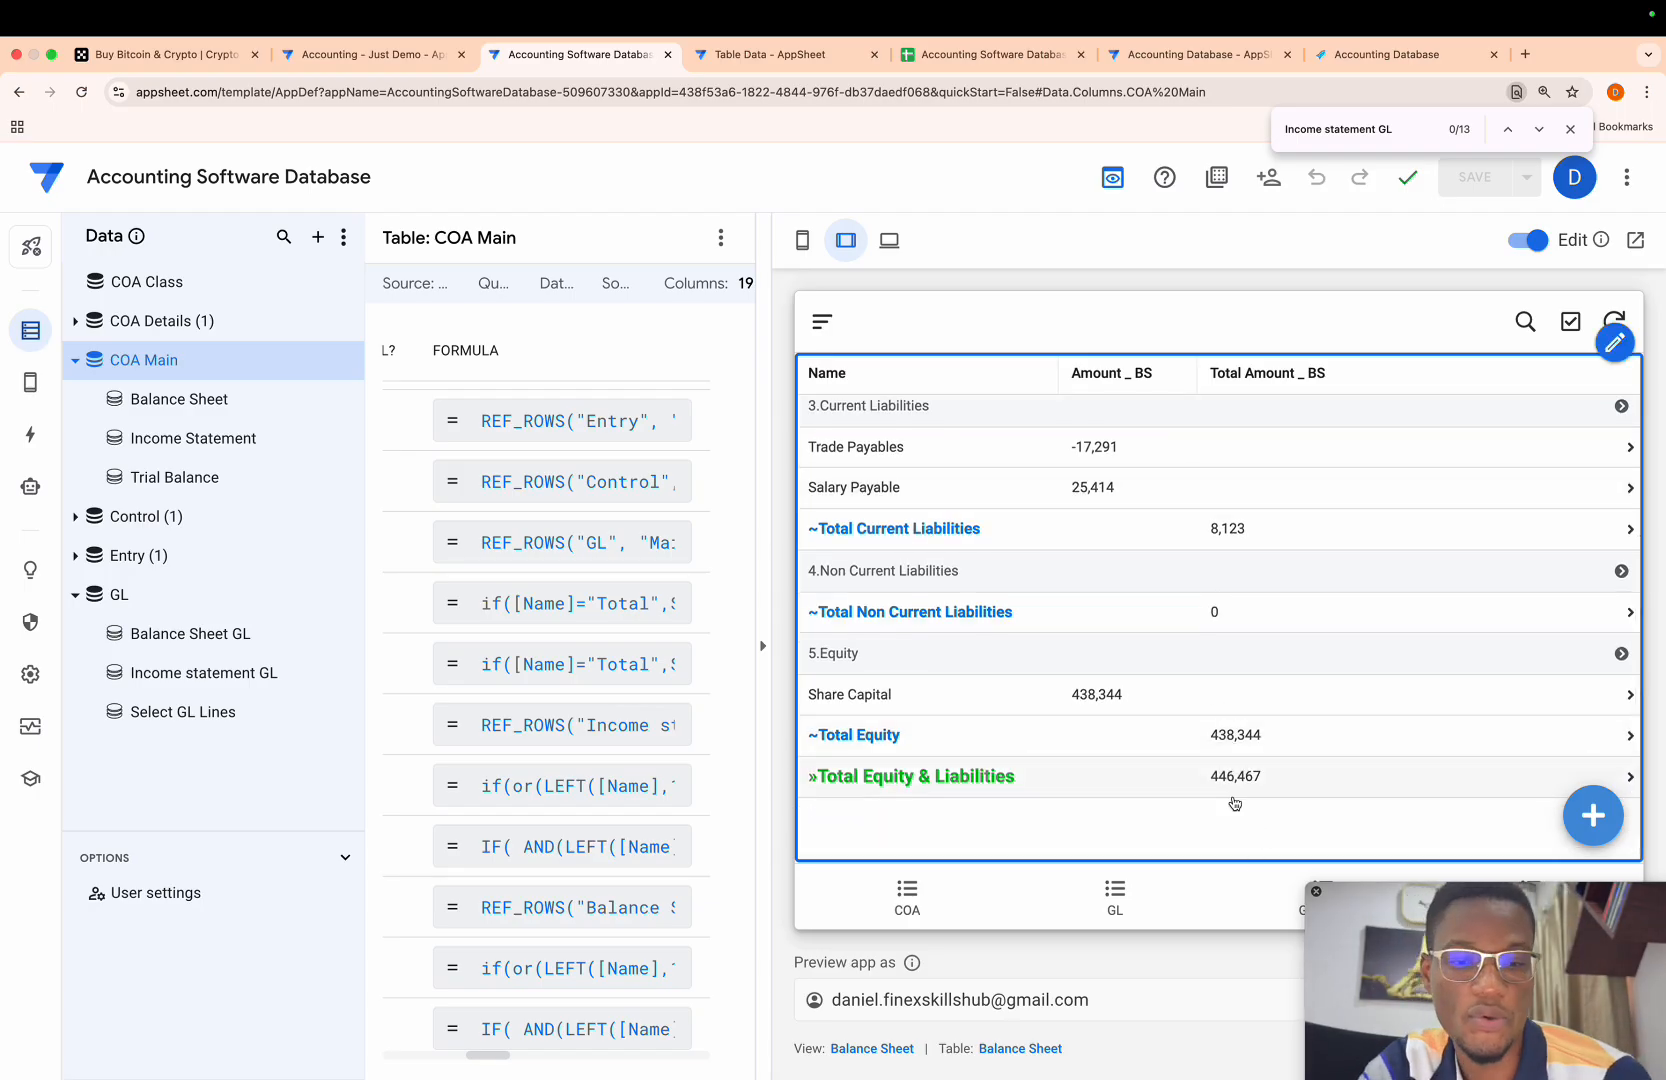
pyautogui.scroll(5, 1235, 803)
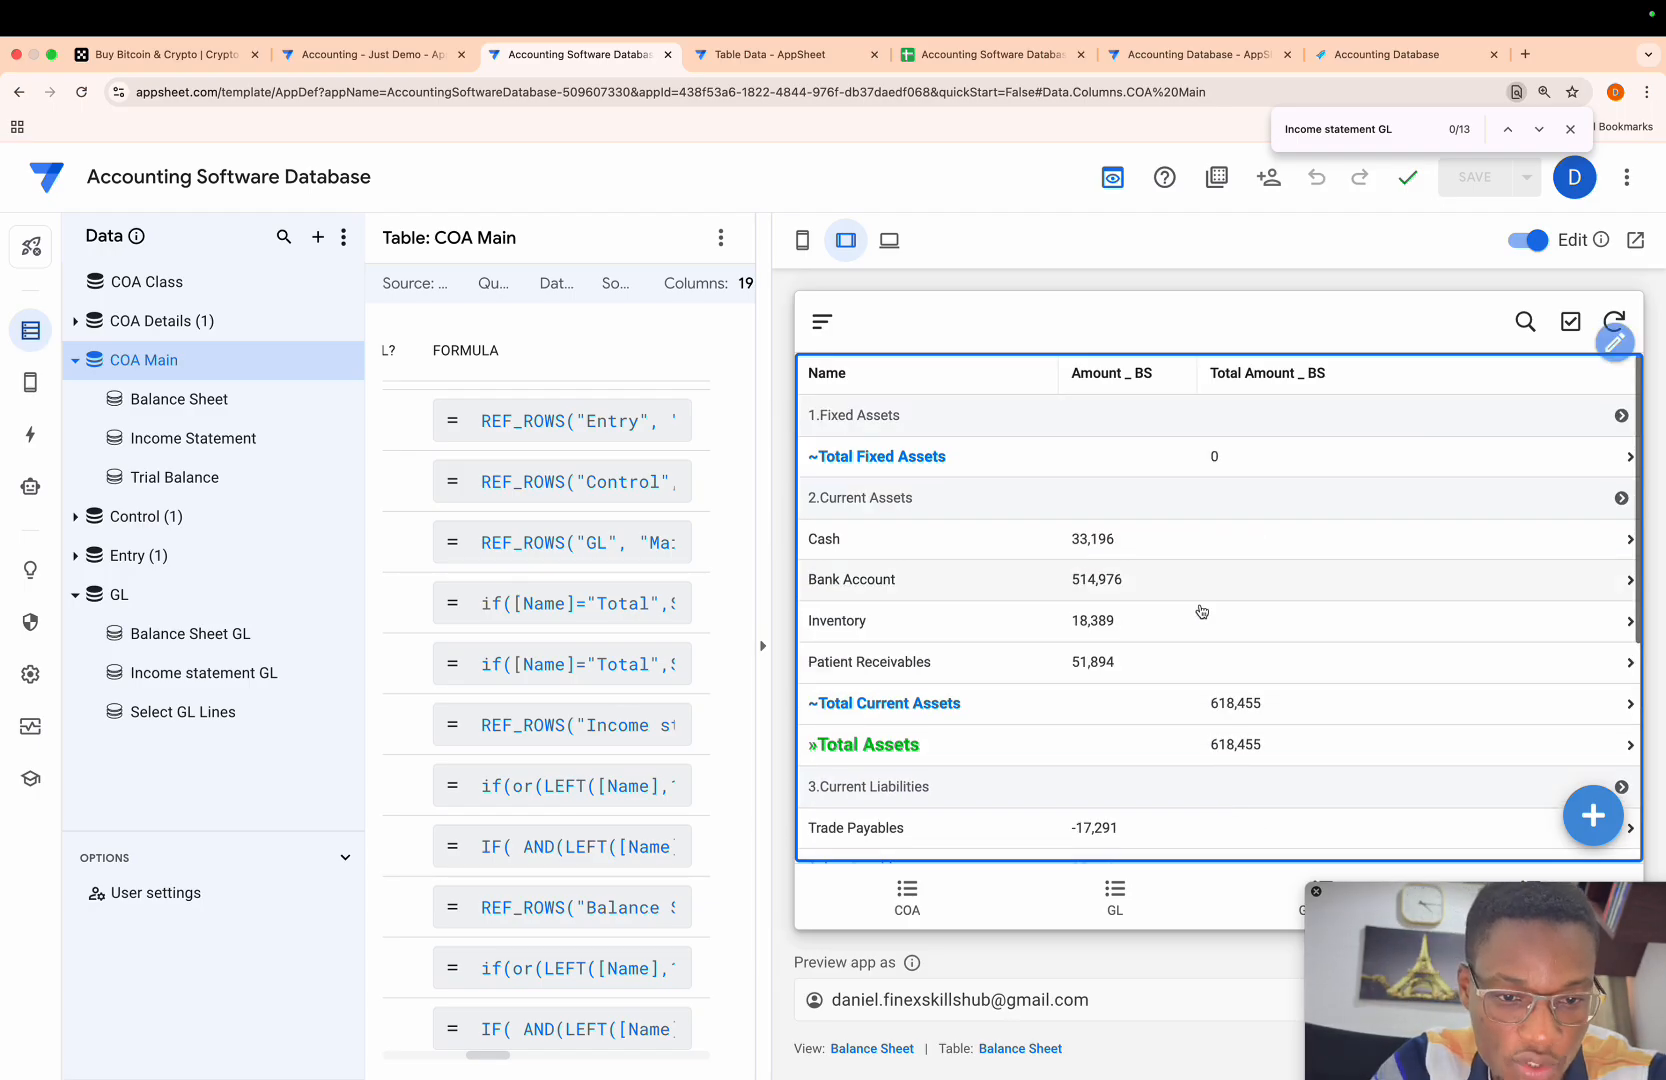
pyautogui.scroll(-3, 1180, 620)
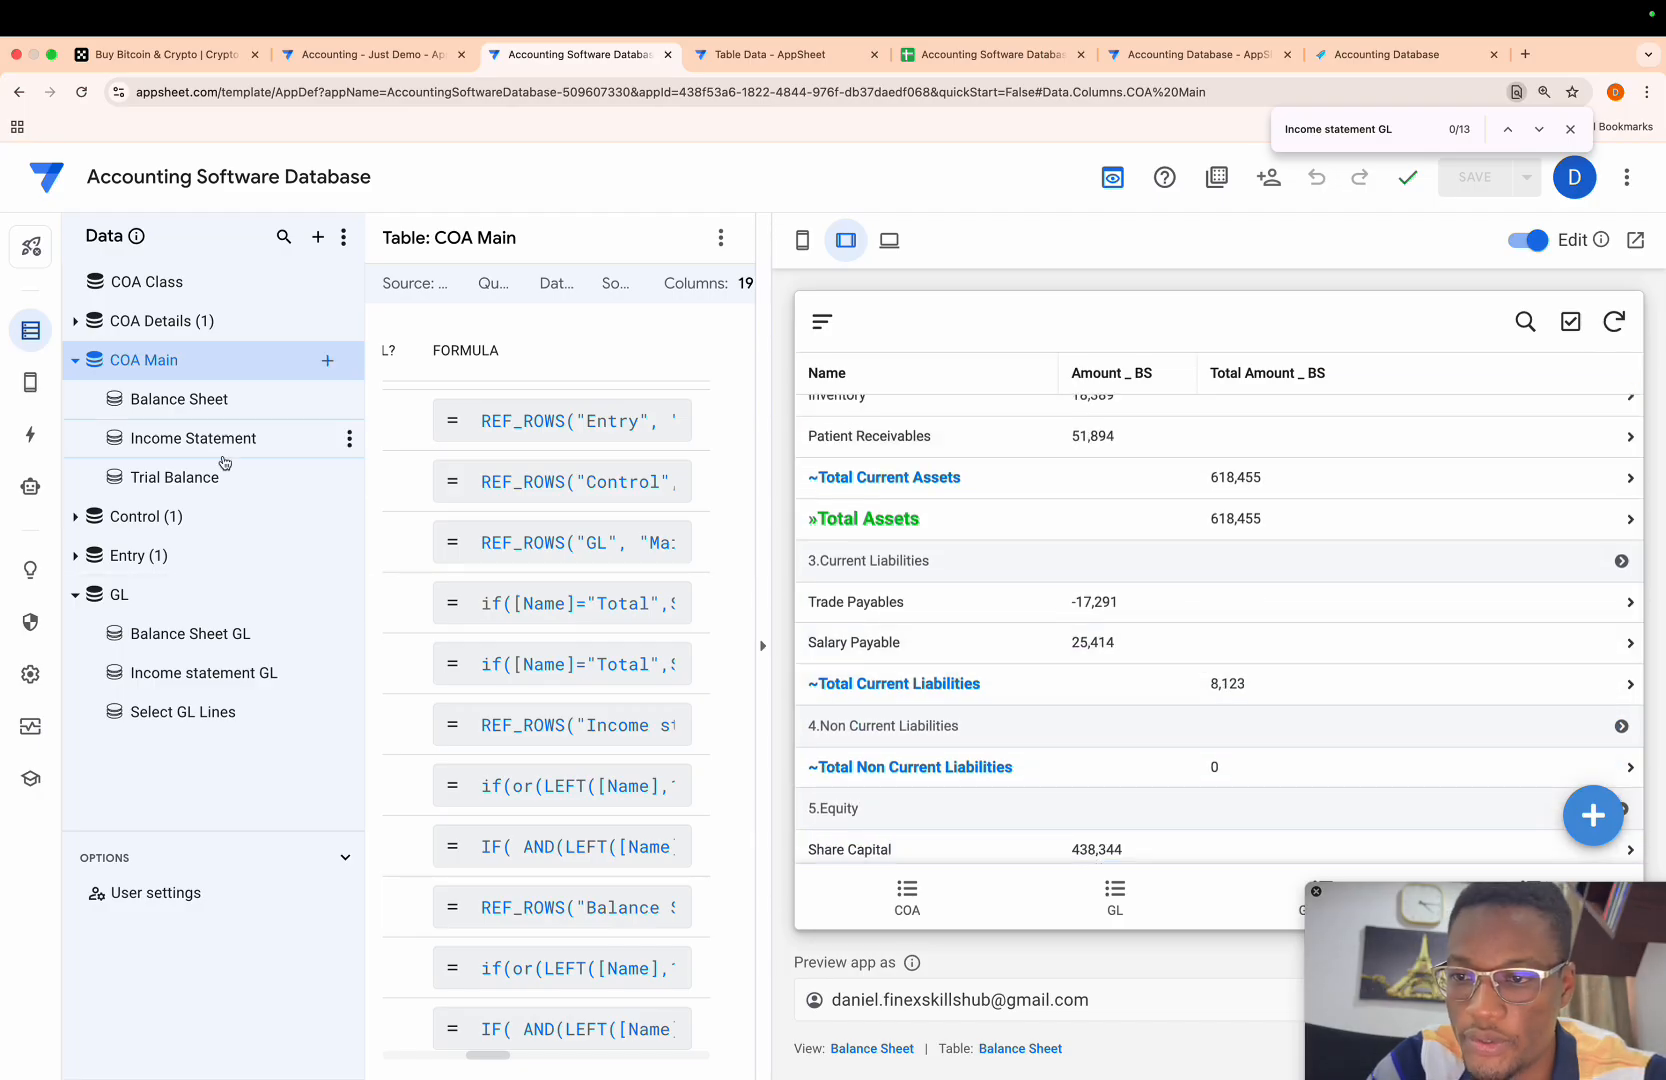
# - Add the Amount _ BS and Total Amount _ BS columns to the Grand Total format rule of COA Main
pyautogui.click(33, 384)
pyautogui.click(110, 419)
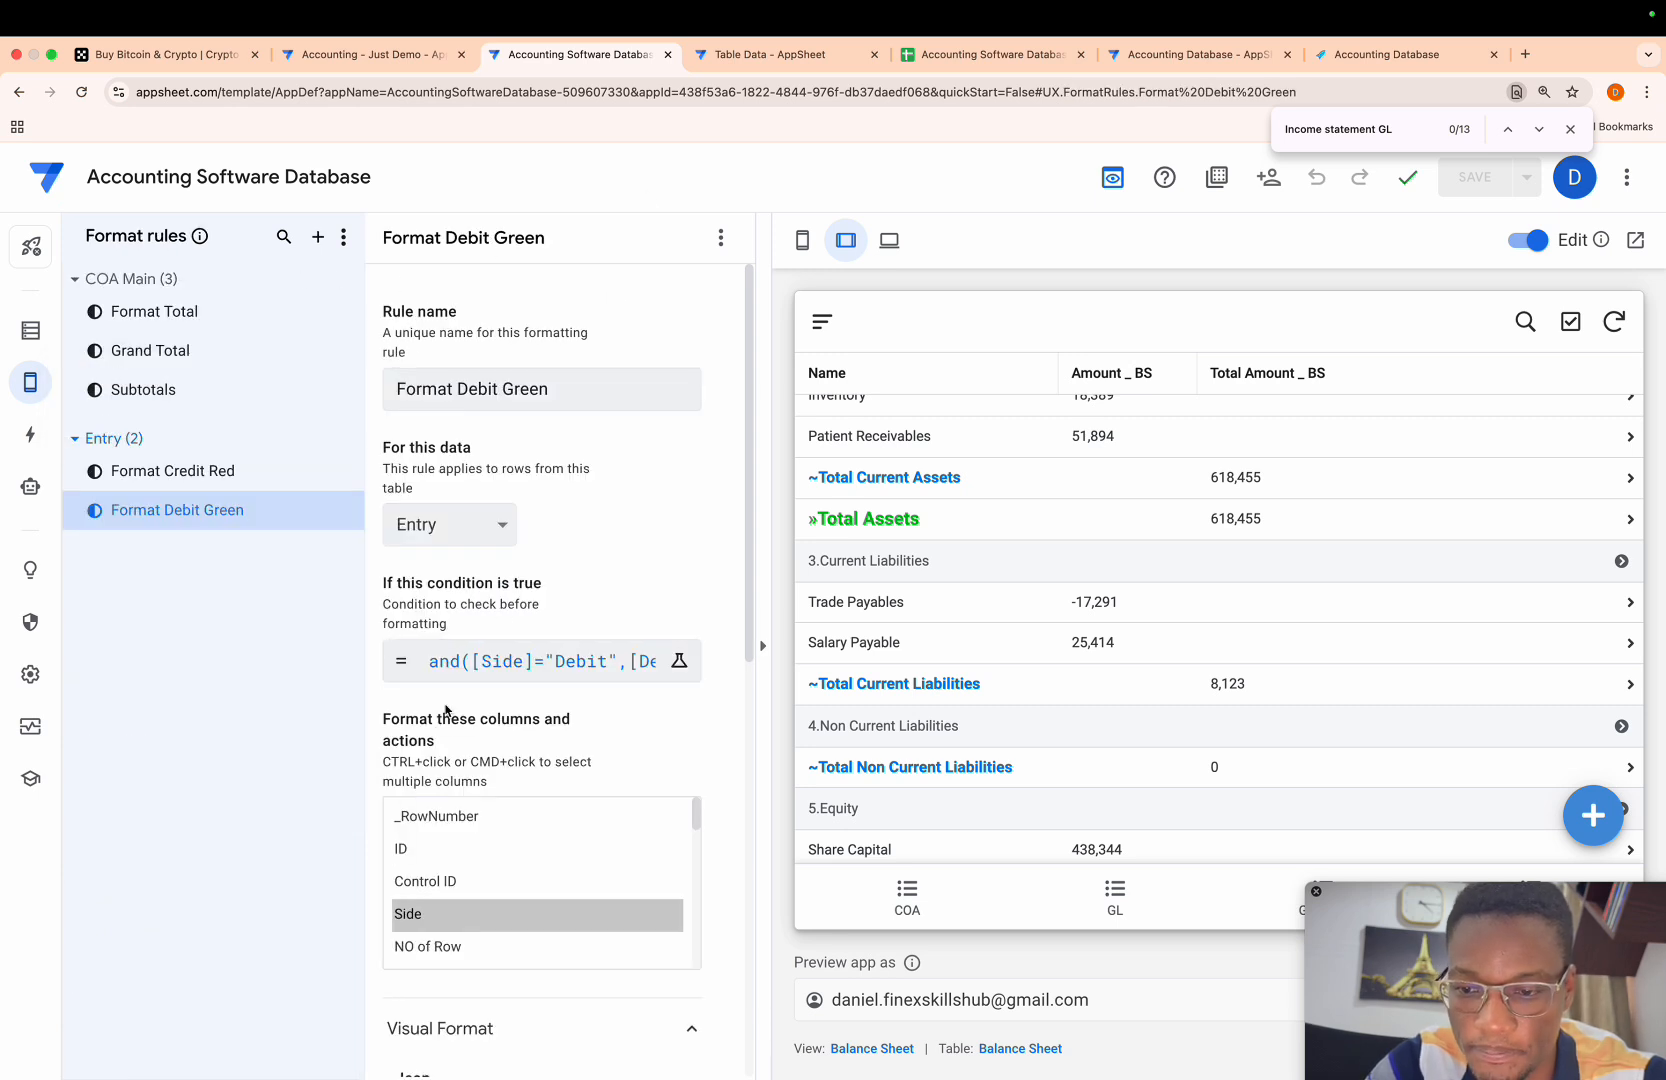
pyautogui.scroll(-2, 446, 710)
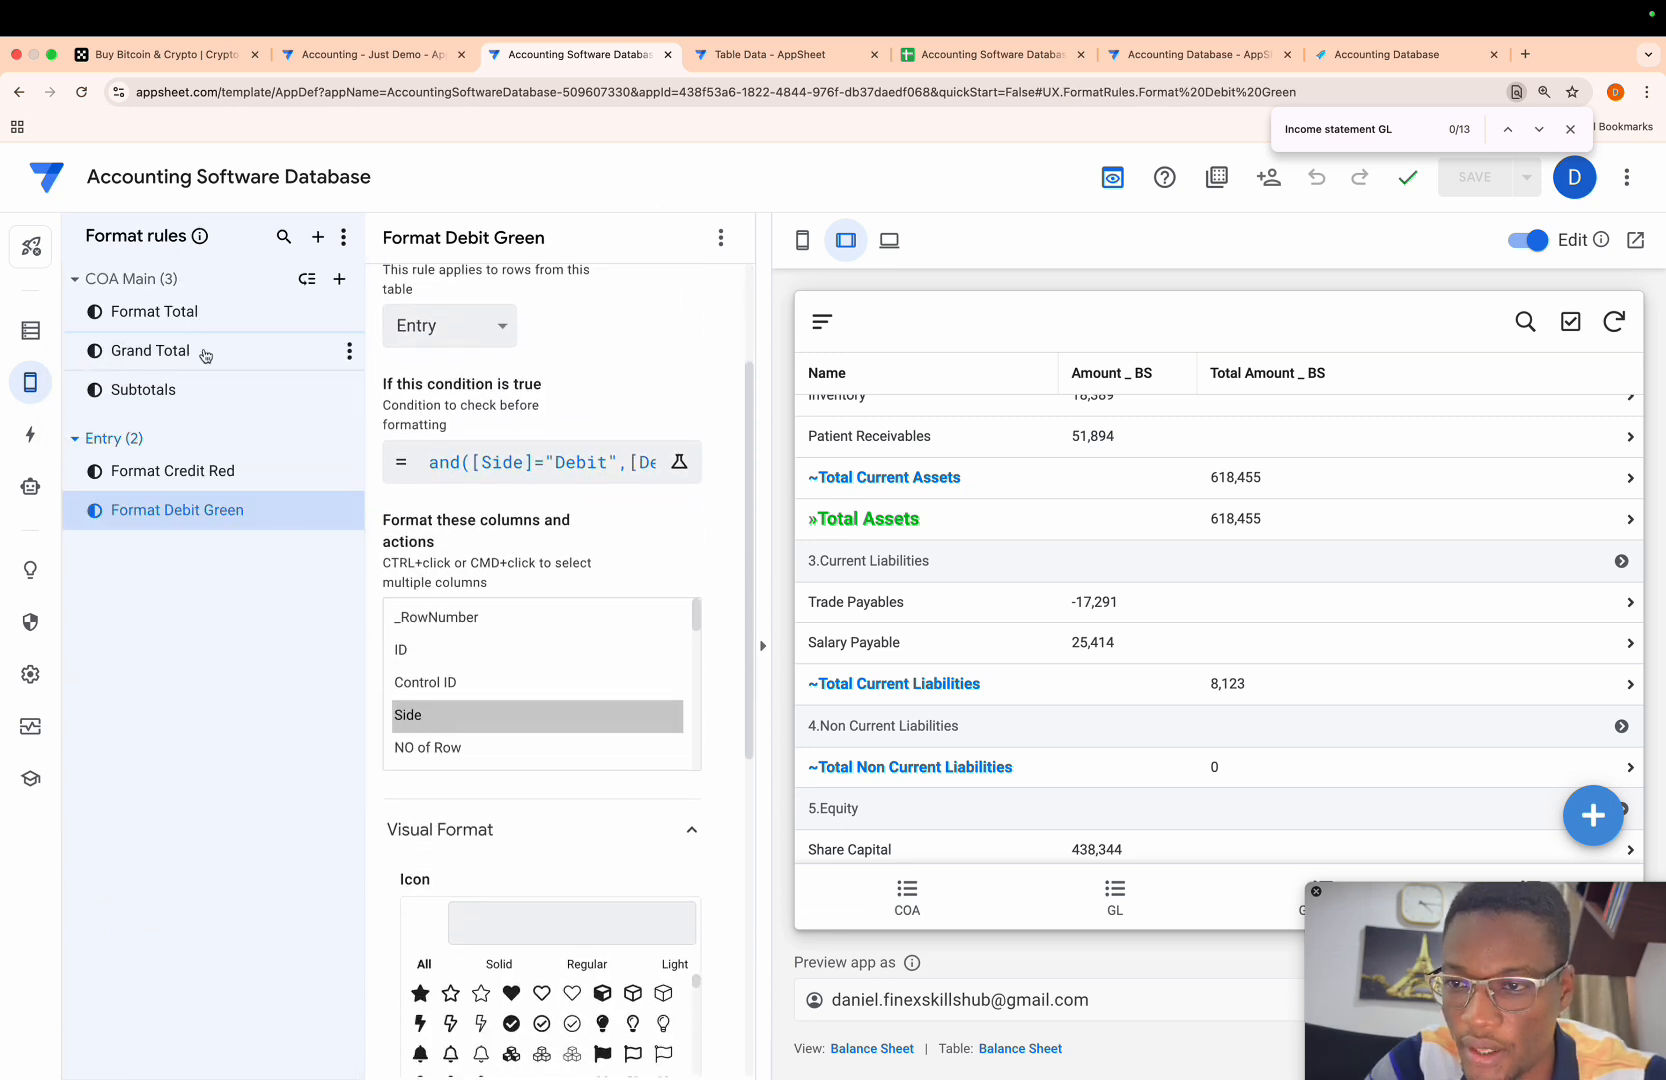
pyautogui.click(180, 330)
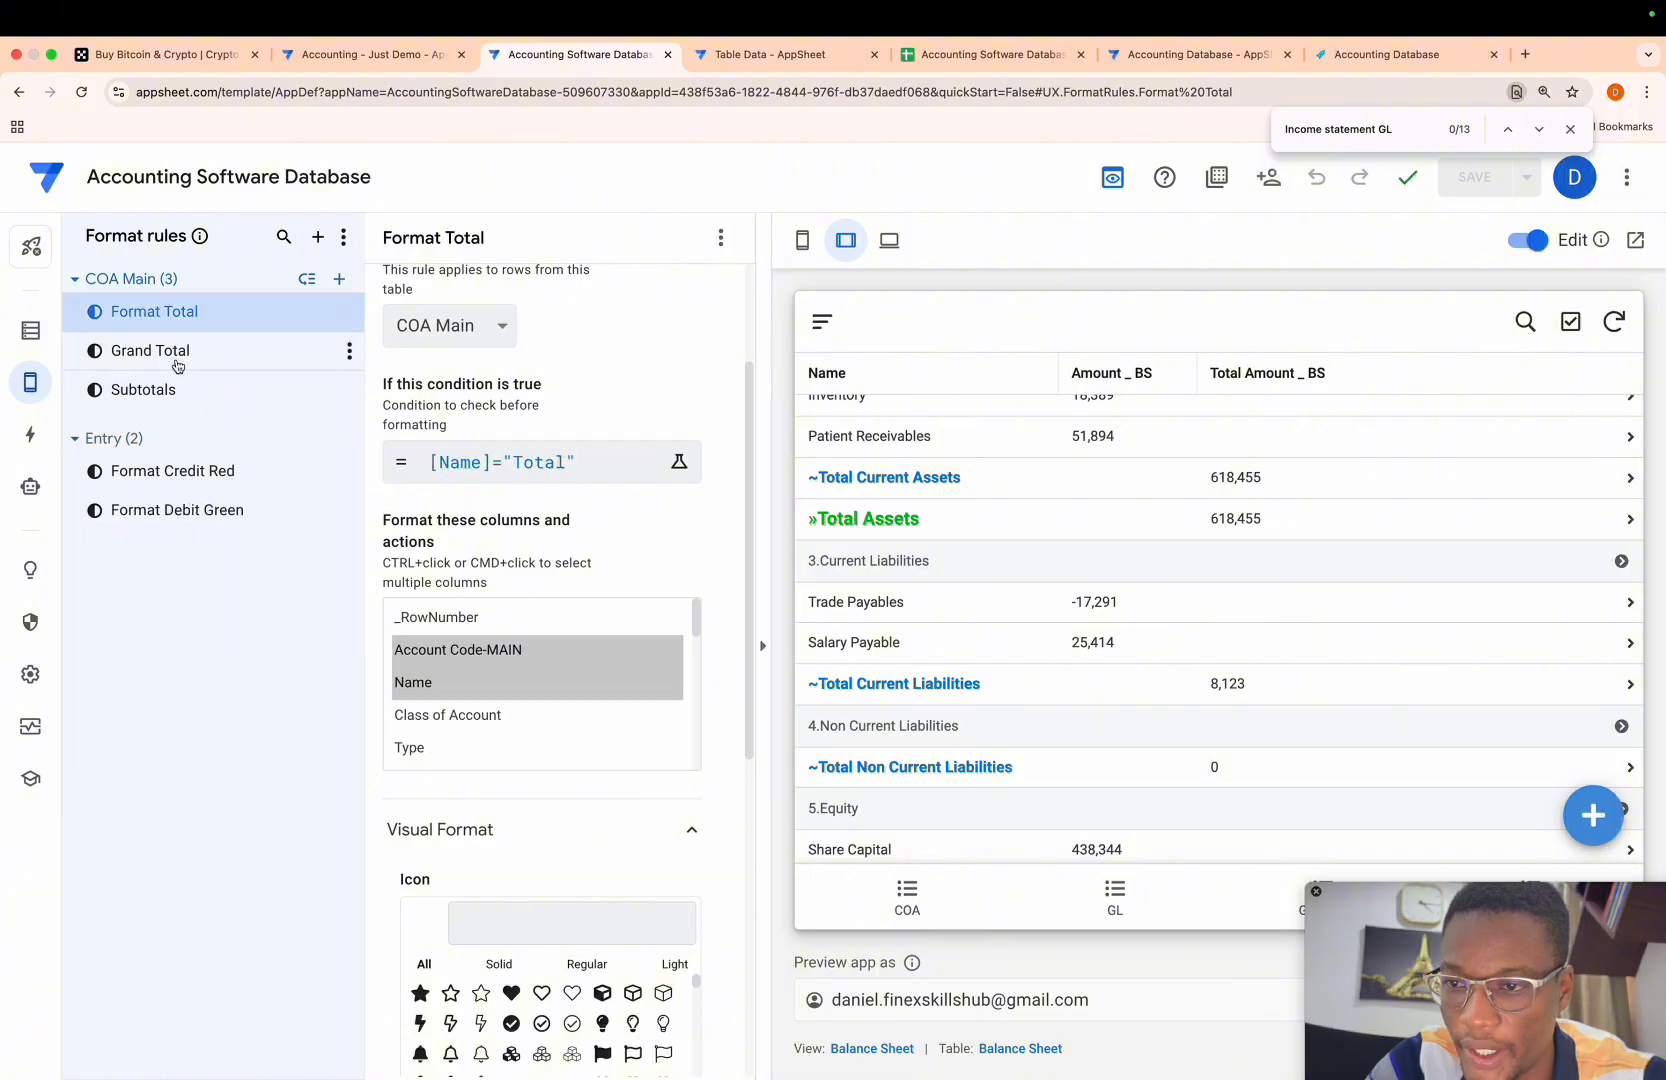
pyautogui.click(175, 363)
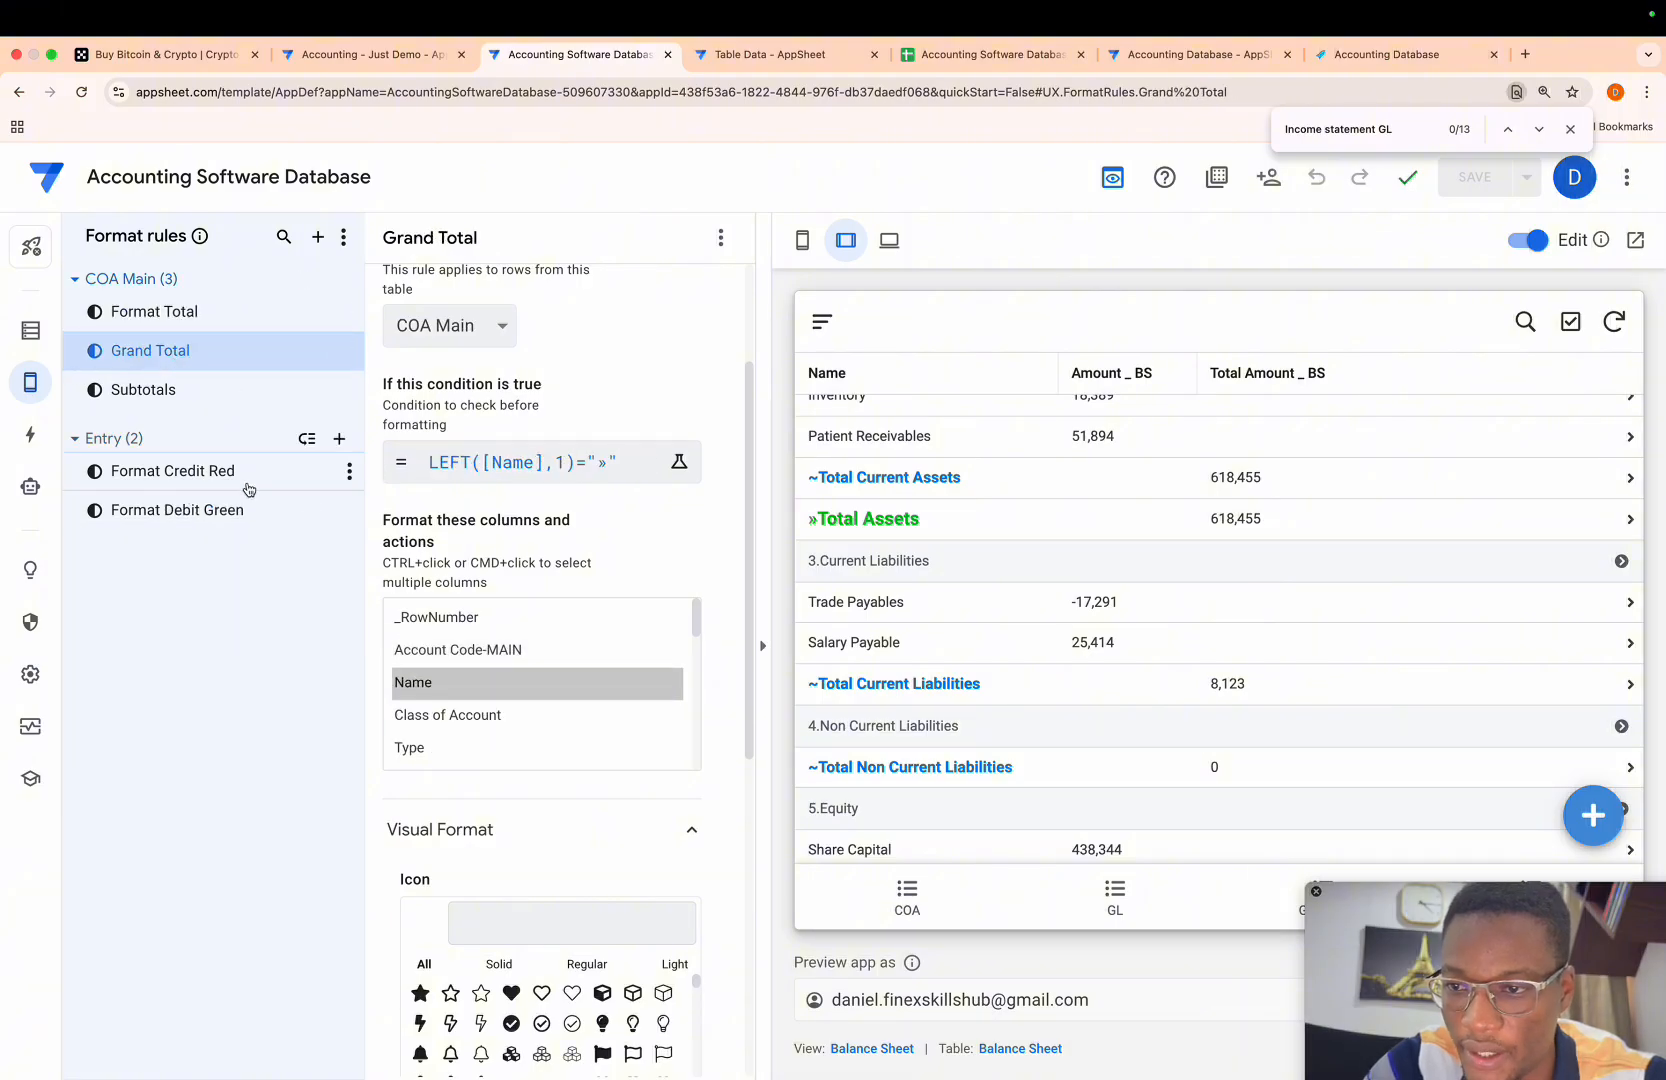
pyautogui.scroll(-5, 509, 697)
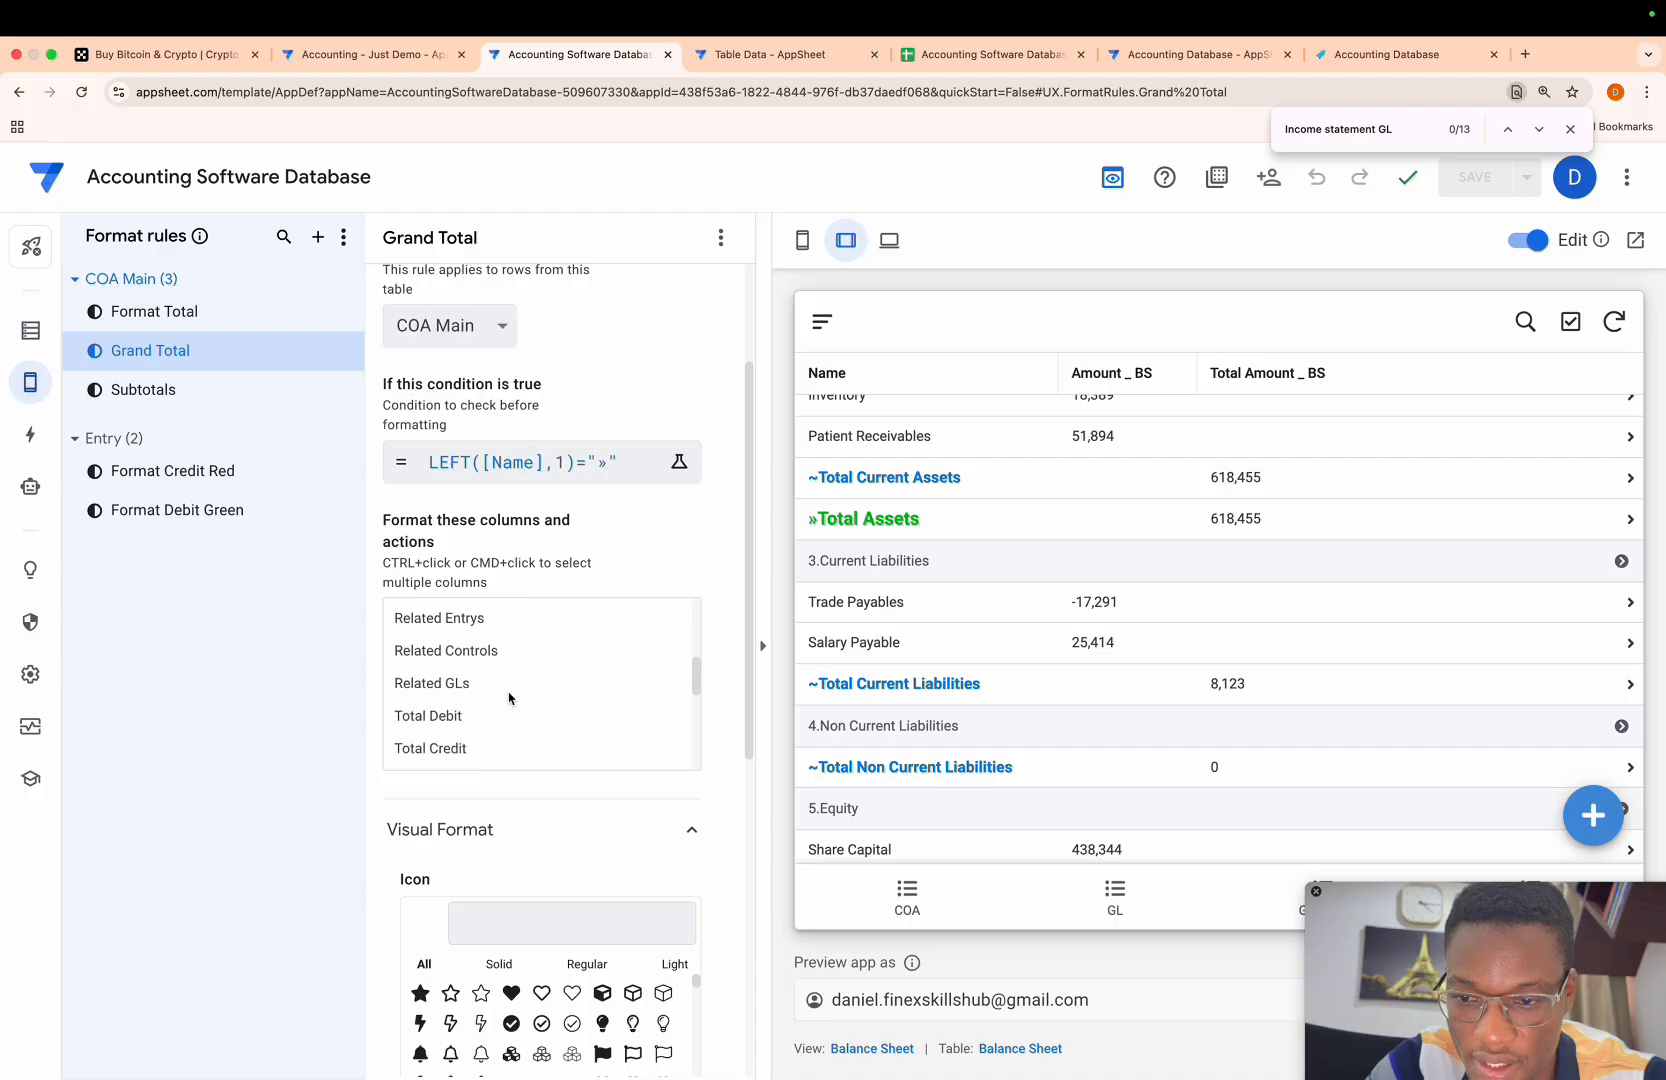
pyautogui.scroll(-1, 508, 697)
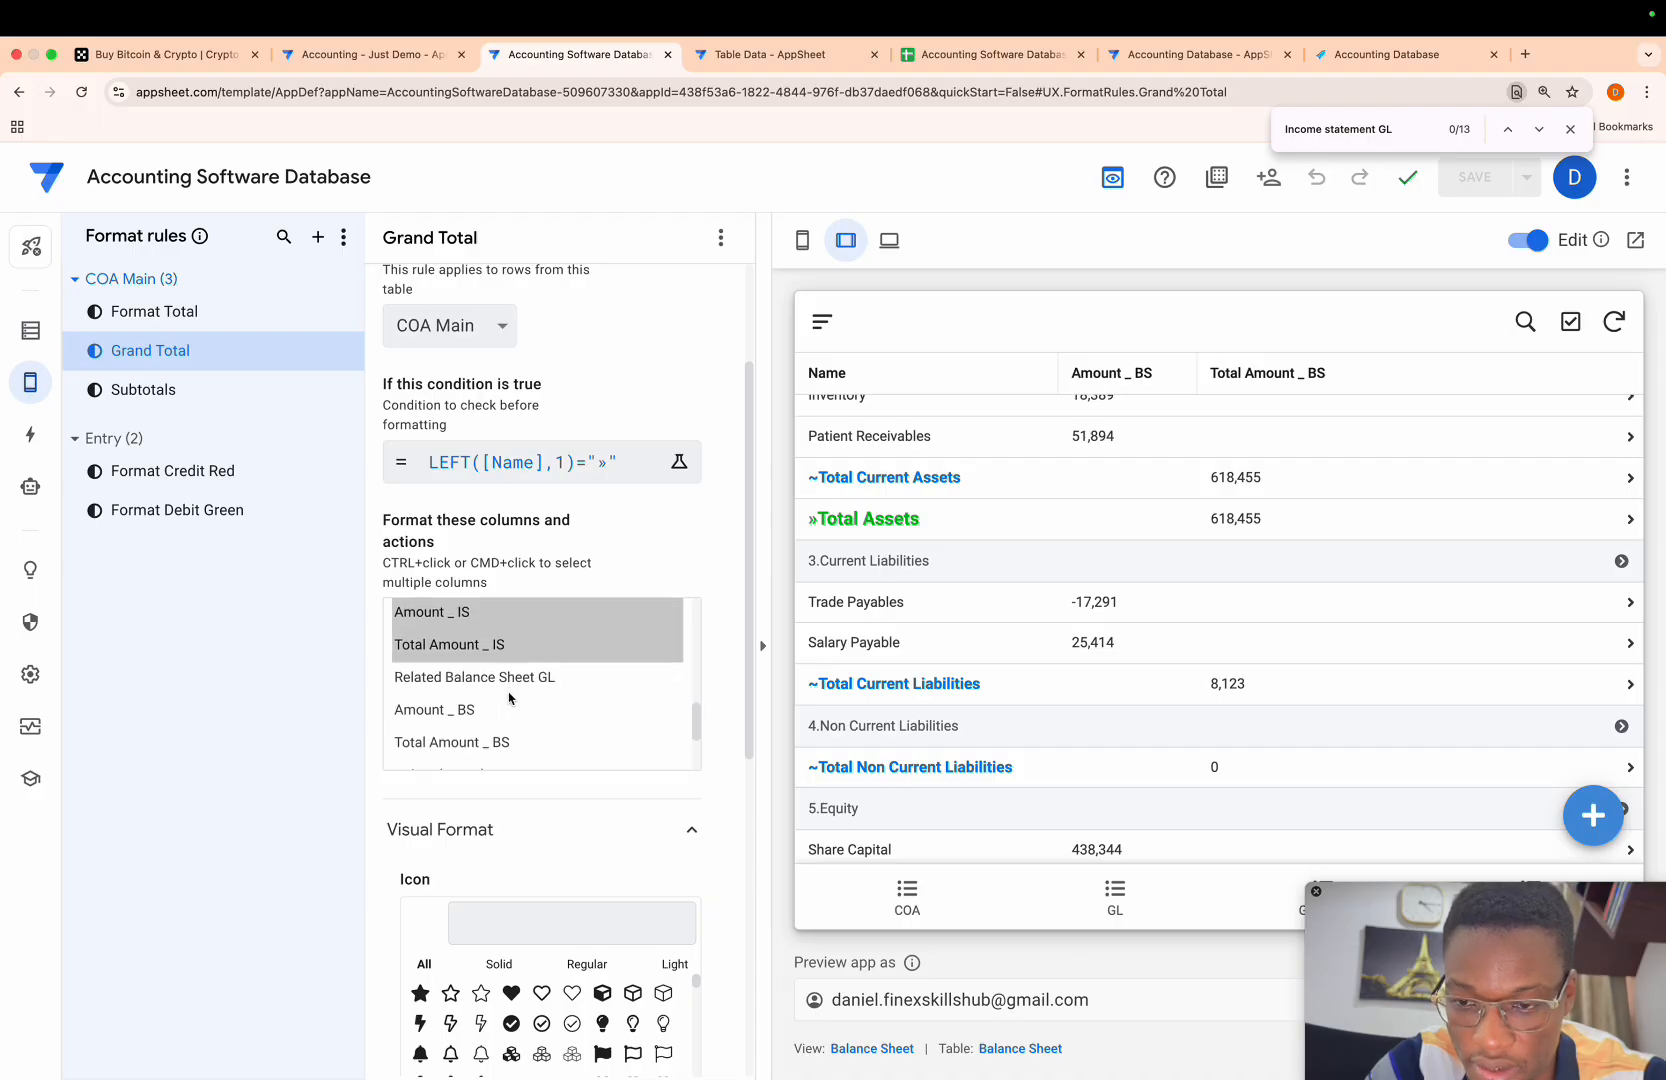
pyautogui.keyDown('super'); pyautogui.click(470, 714); pyautogui.keyUp('super')
pyautogui.keyDown('super'); pyautogui.click(477, 745); pyautogui.keyUp('super')
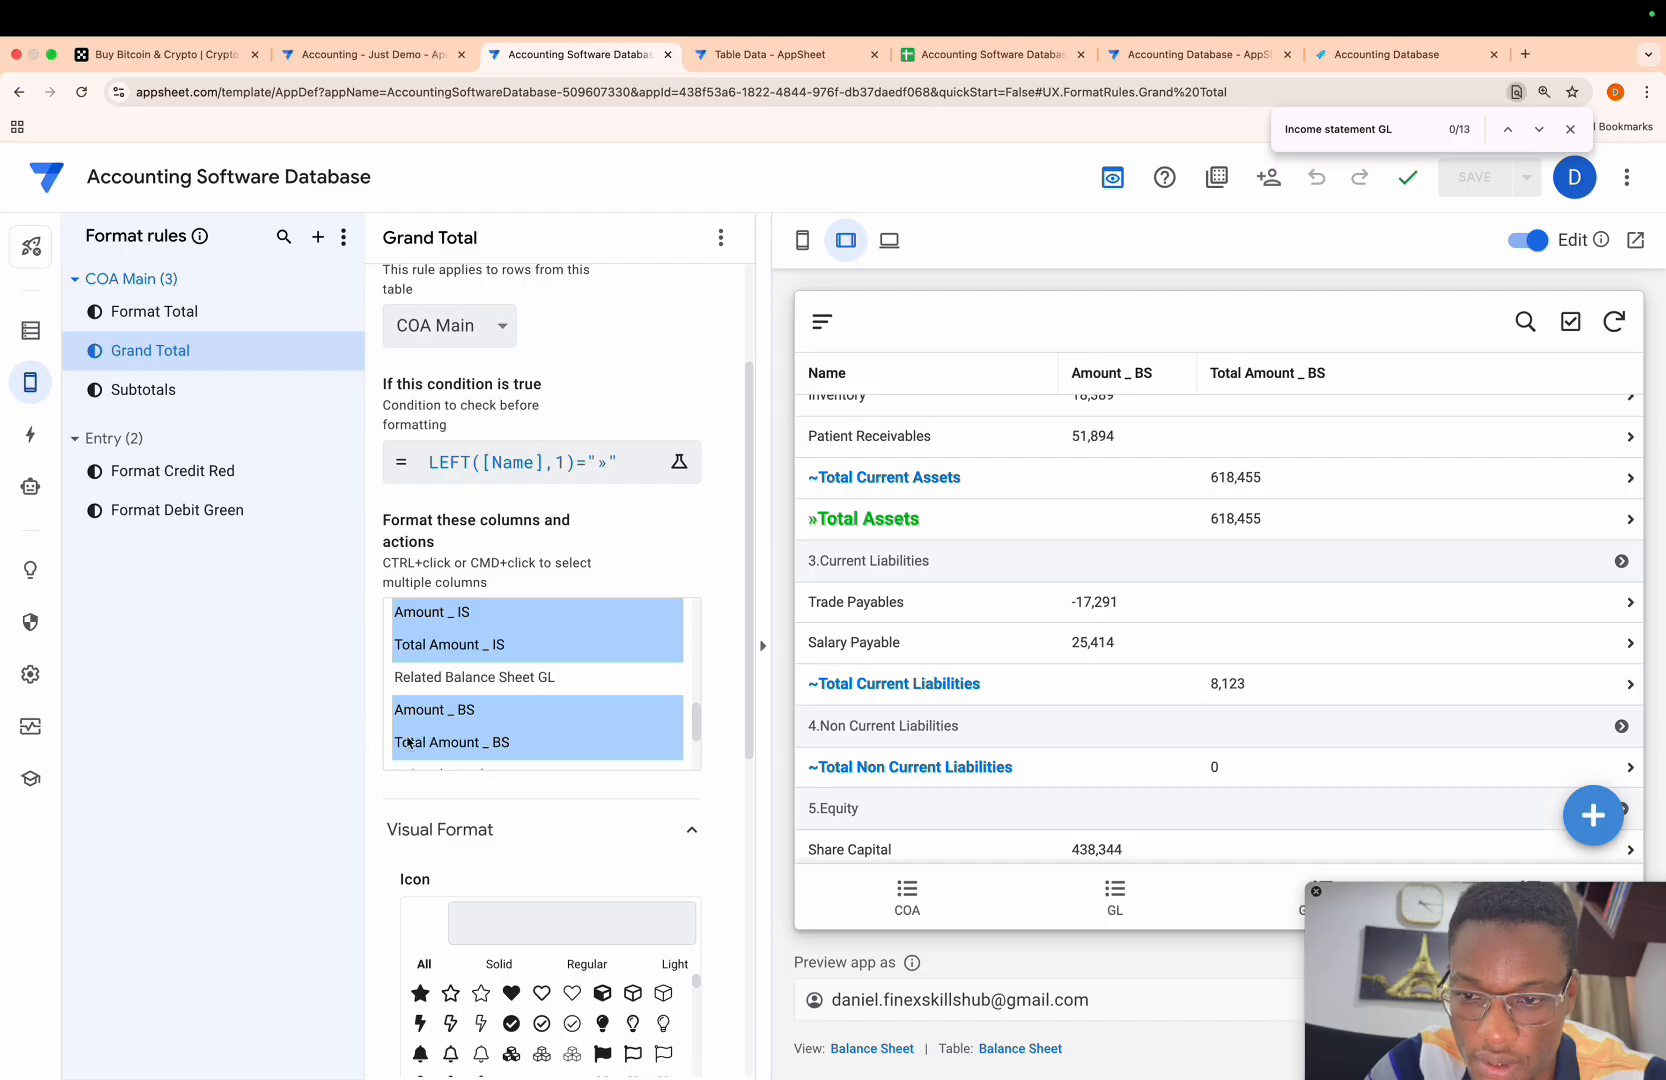
pyautogui.click(340, 720)
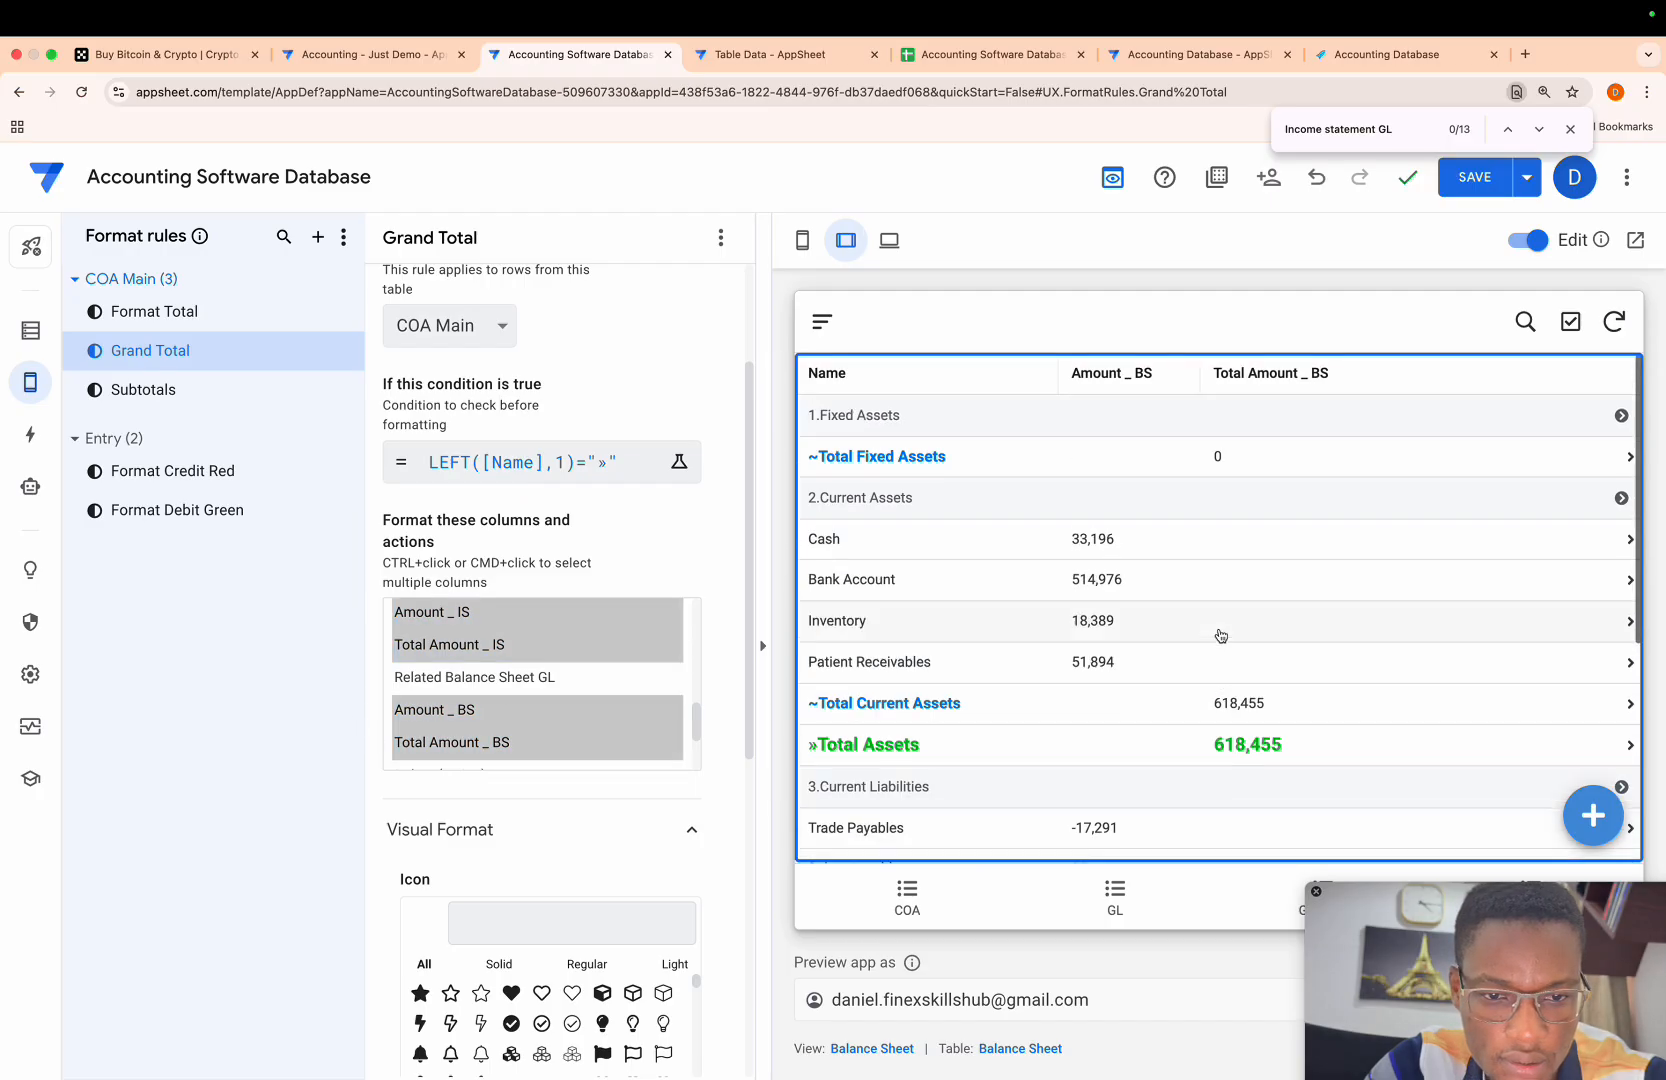
pyautogui.scroll(-5, 1221, 635)
pyautogui.scroll(5, 1221, 635)
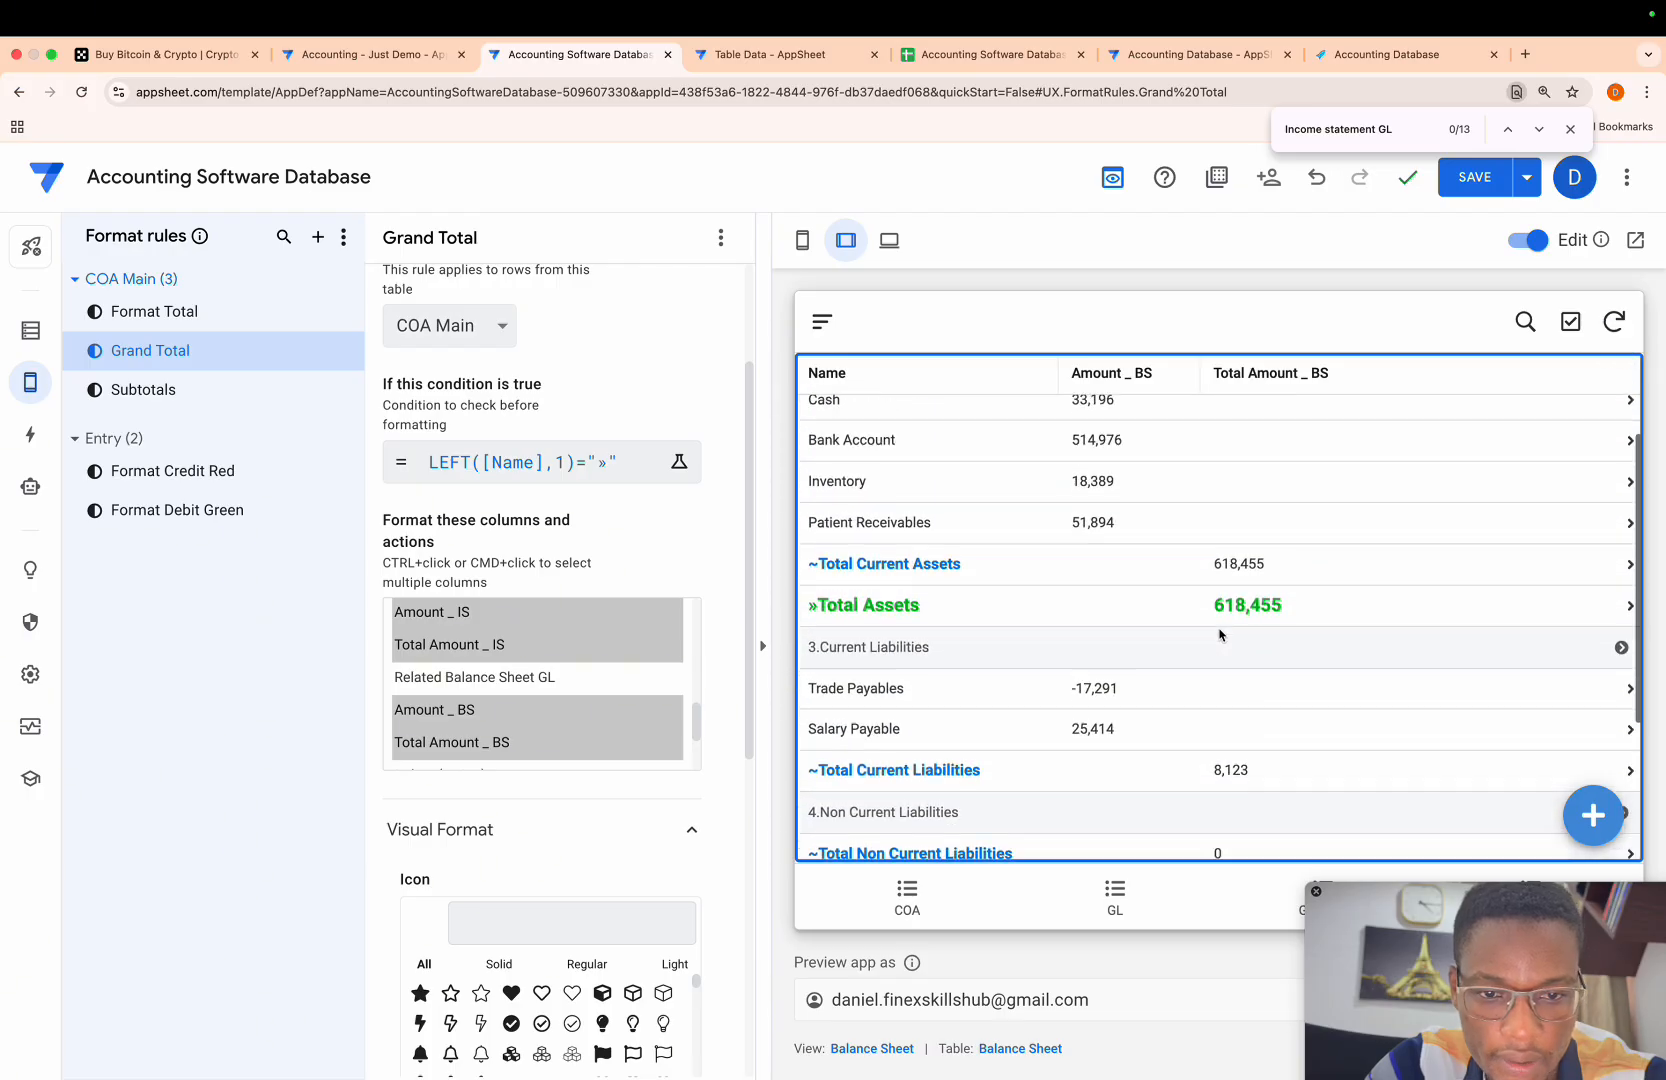
# - Add Amount _ BS and Total Amount _ BS to the Subtotals format rule and review the formatted balance sheet
pyautogui.click(172, 391)
pyautogui.scroll(-3, 481, 656)
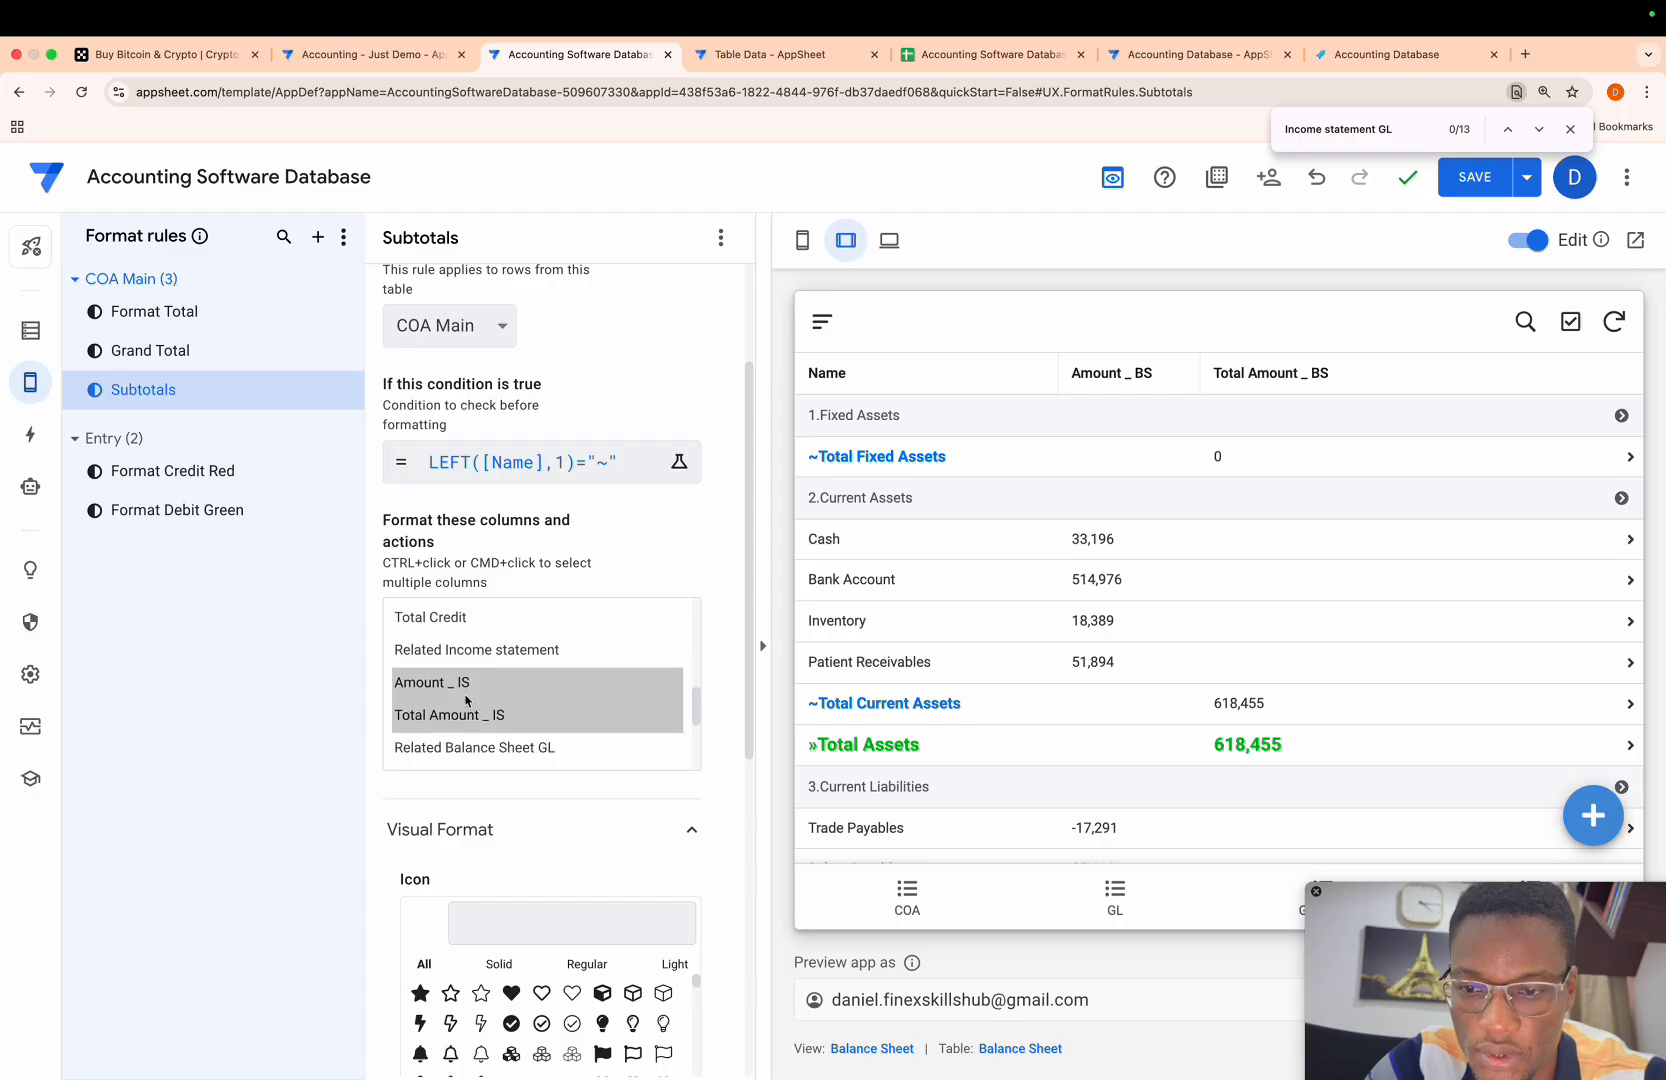
pyautogui.scroll(-4, 466, 700)
pyautogui.scroll(2, 466, 700)
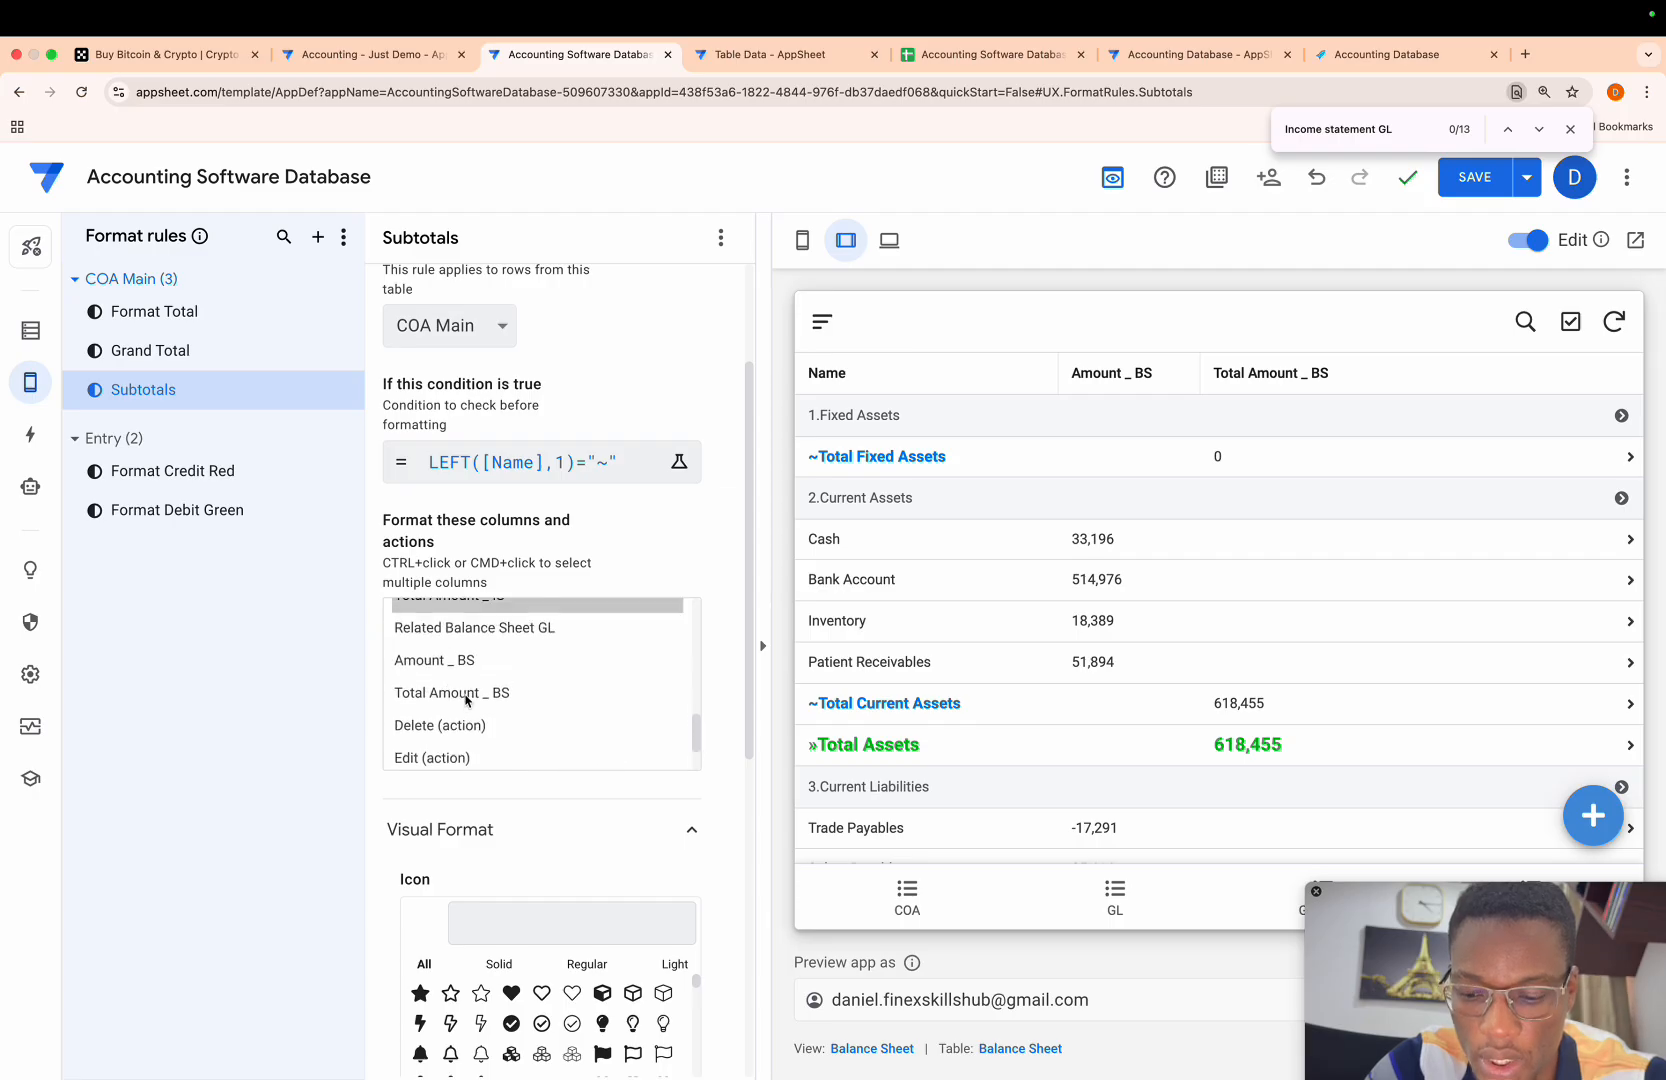
pyautogui.keyDown('super'); pyautogui.click(456, 664); pyautogui.keyUp('super')
pyautogui.keyDown('super'); pyautogui.click(460, 695); pyautogui.keyUp('super')
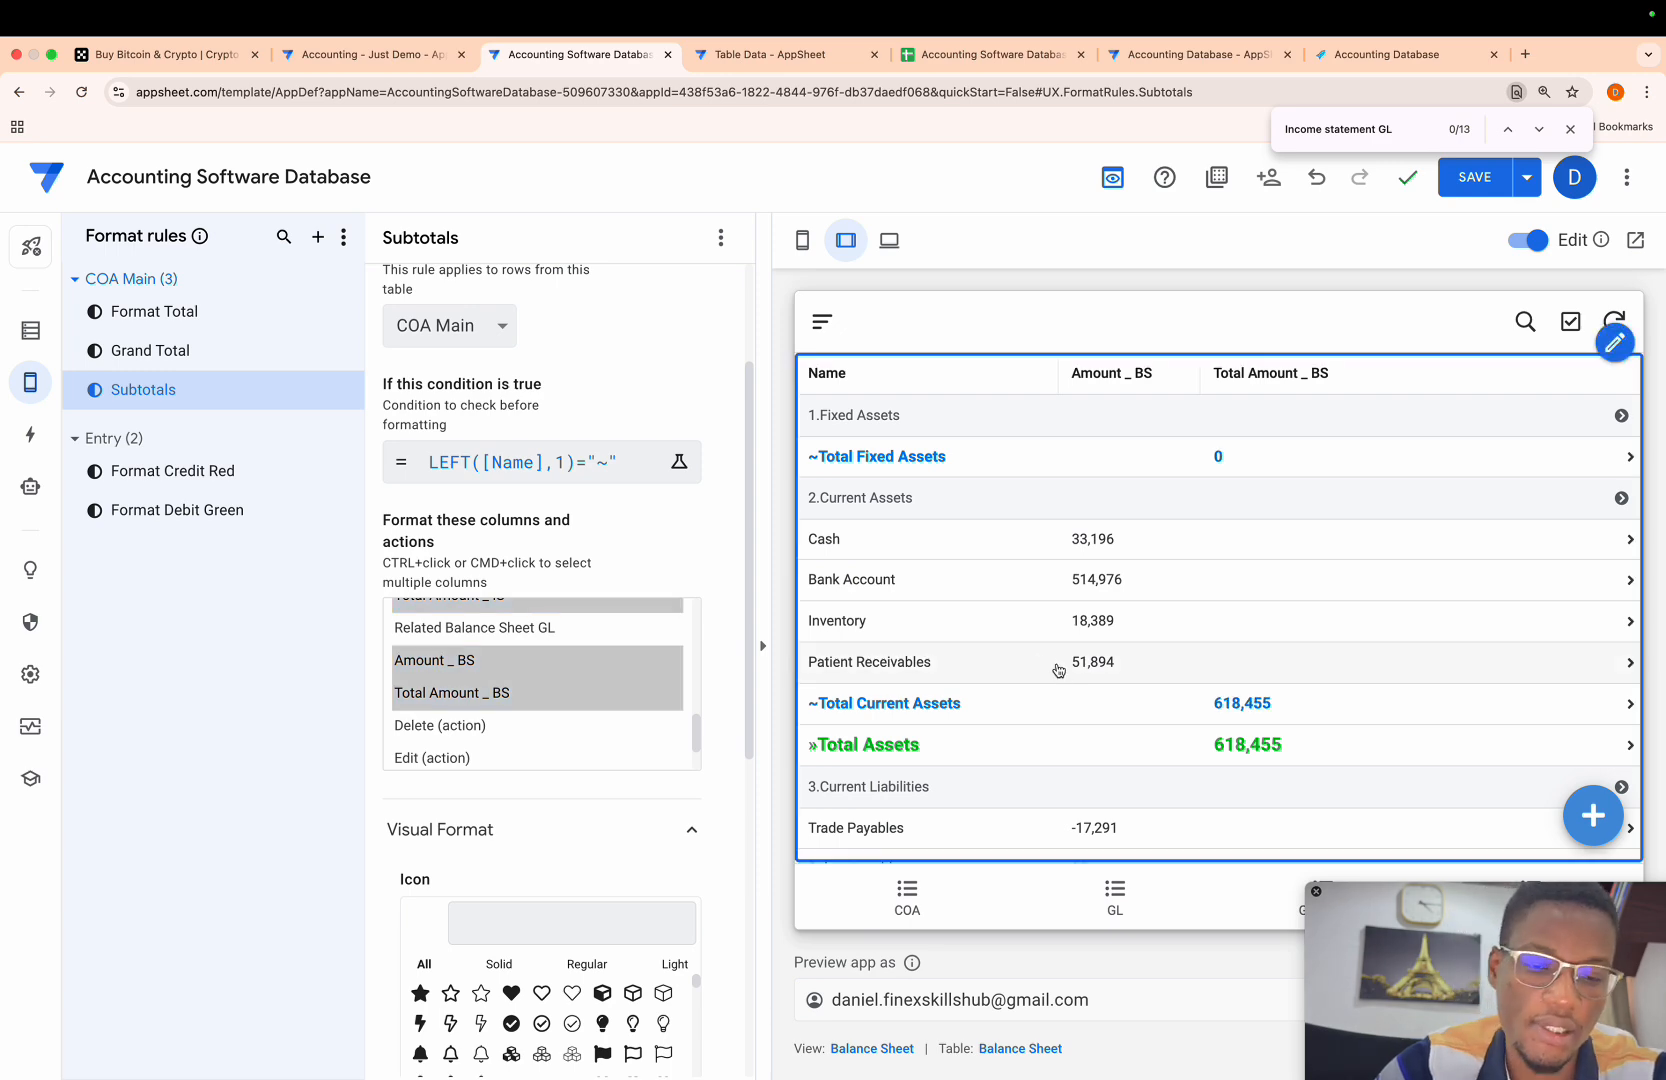
pyautogui.scroll(-4, 1056, 662)
pyautogui.scroll(2, 1058, 670)
pyautogui.scroll(4, 1058, 670)
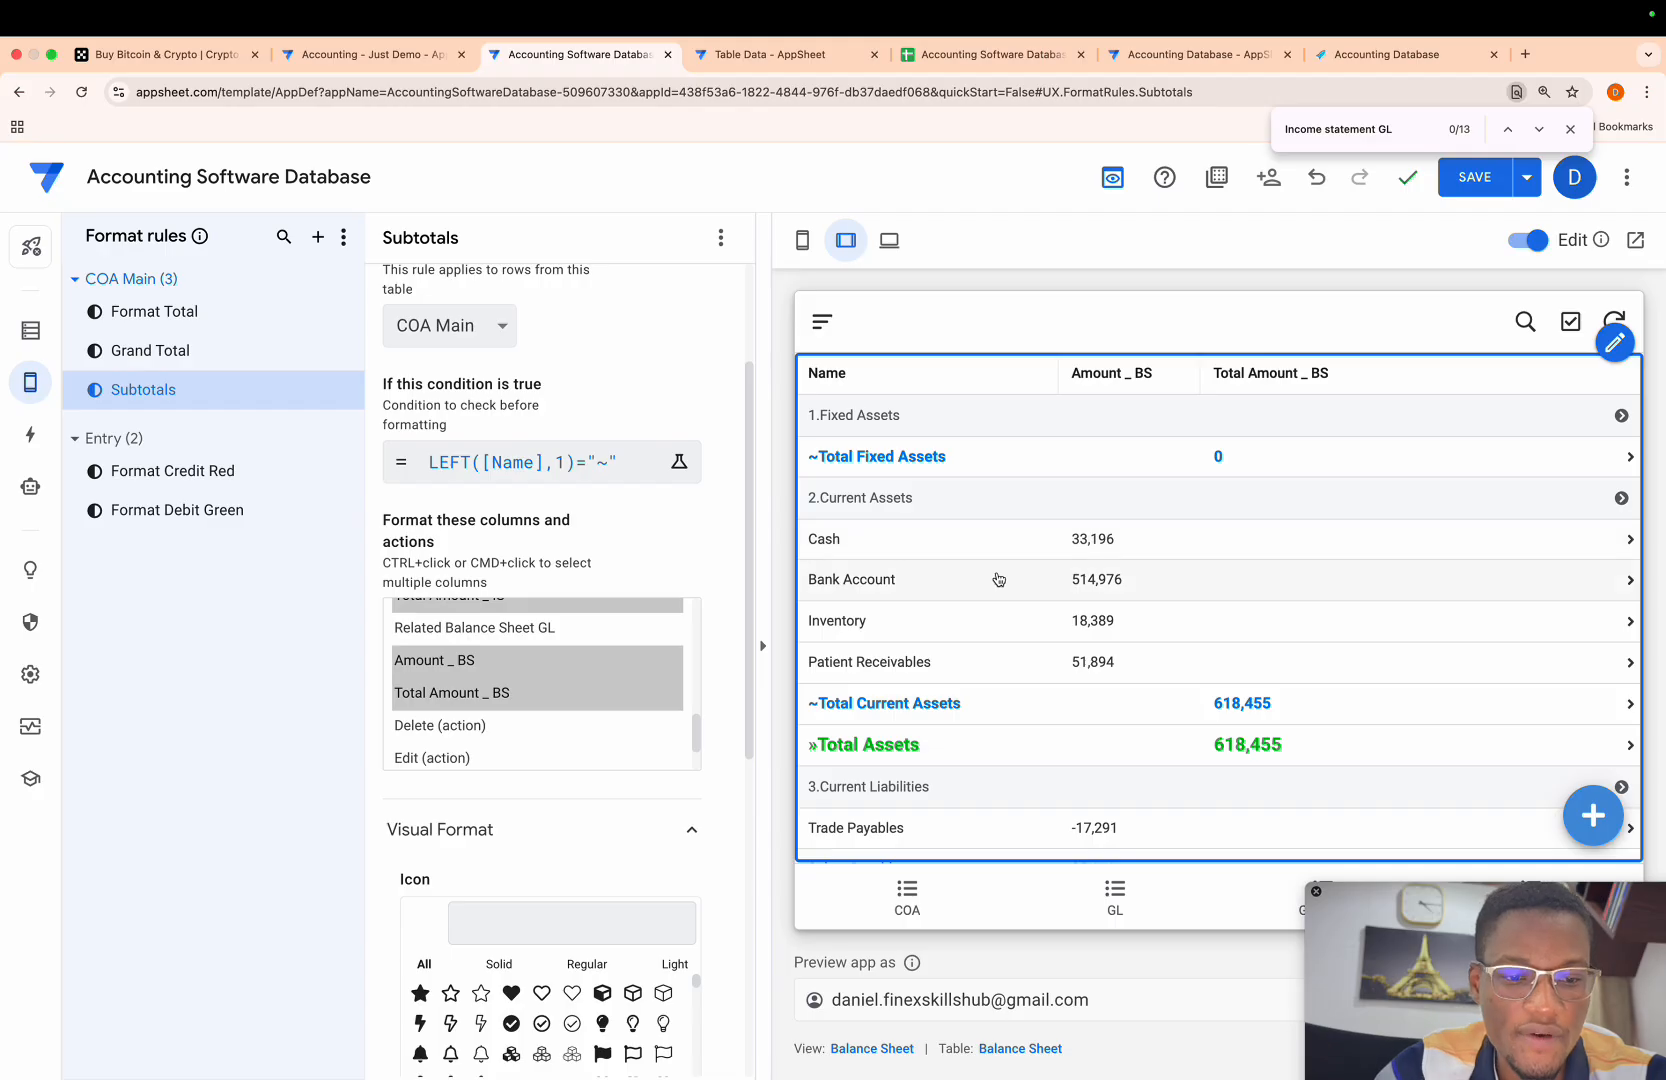
pyautogui.scroll(-5, 997, 578)
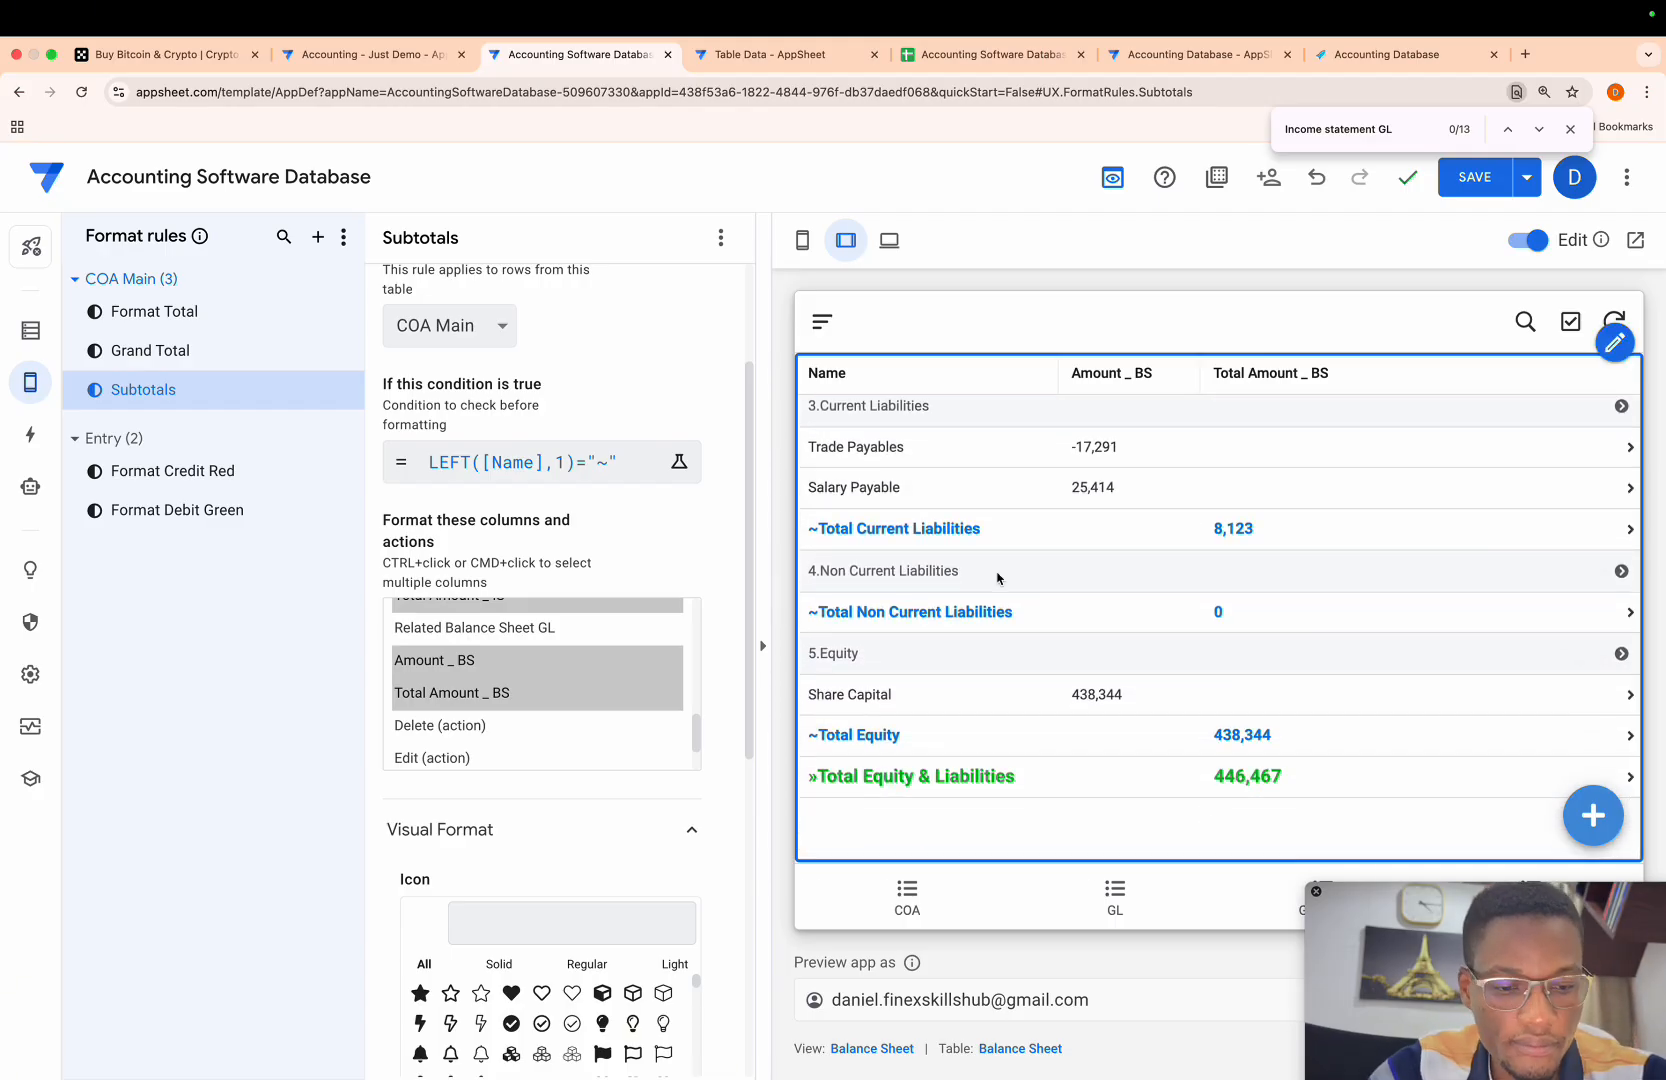
pyautogui.scroll(5, 997, 578)
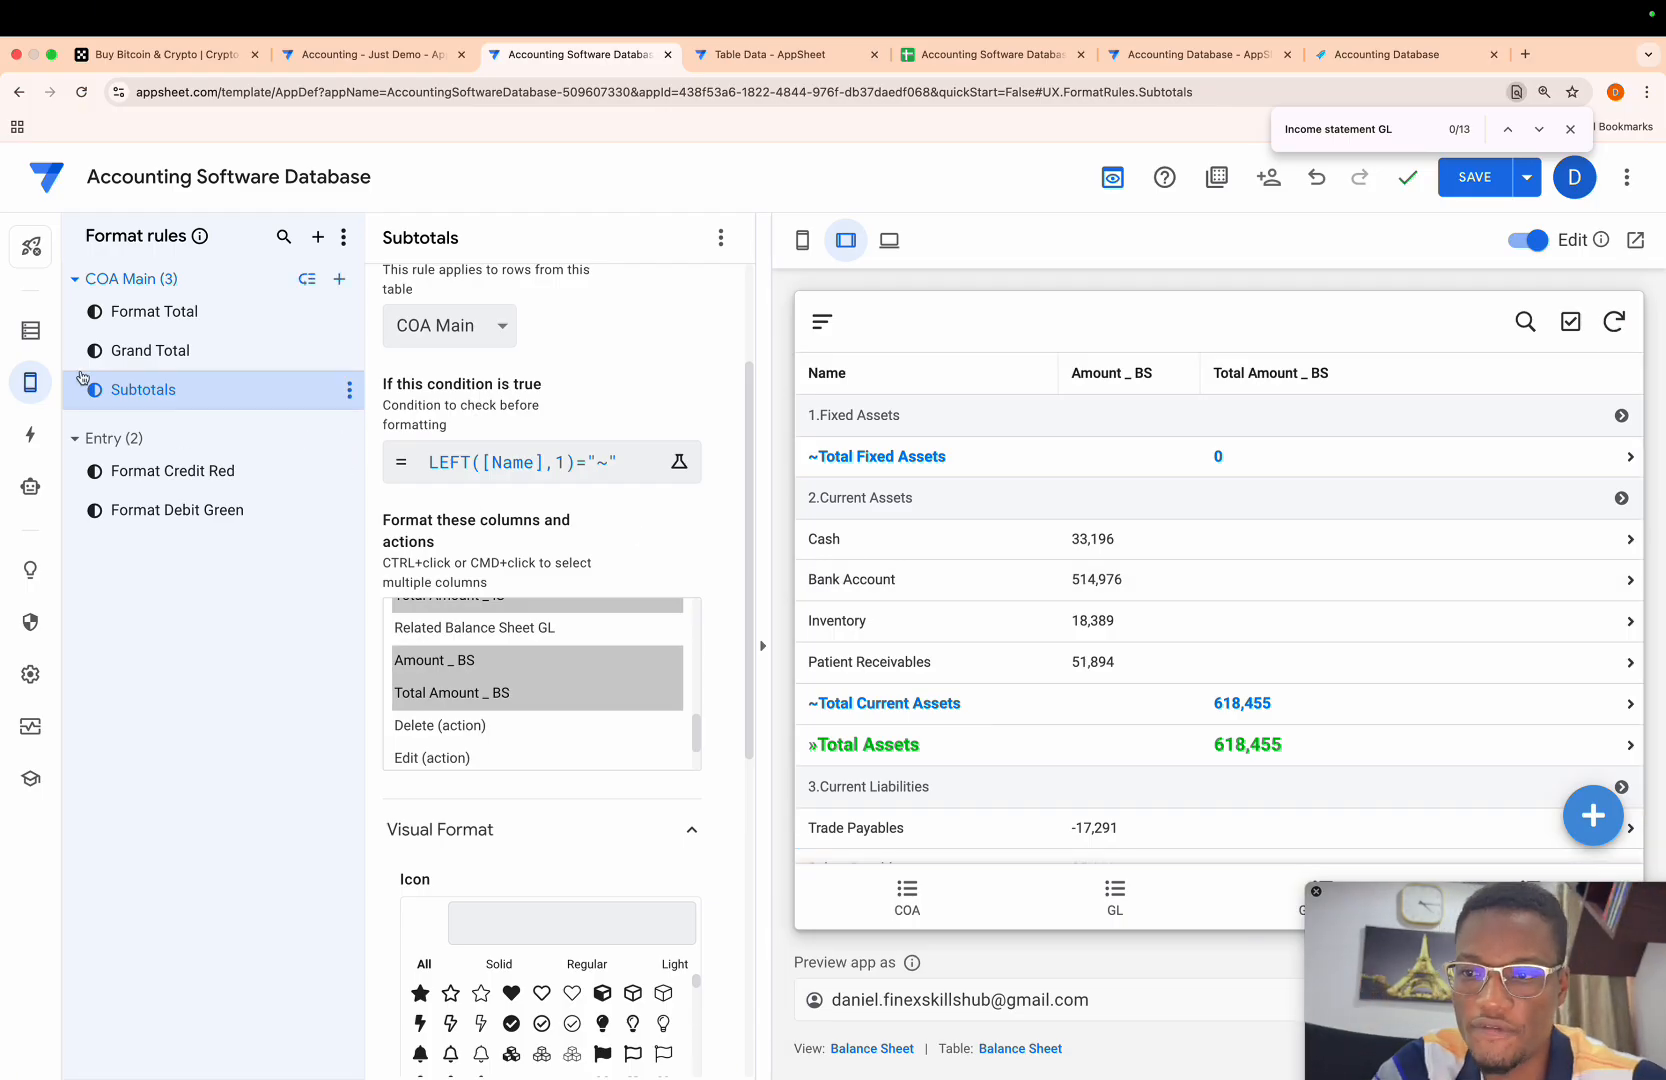
# - Remove the Start Date condition from the Balance Sheet GL slice's row filter, keeping the Statement and End Date conditions, and save the app
pyautogui.click(31, 338)
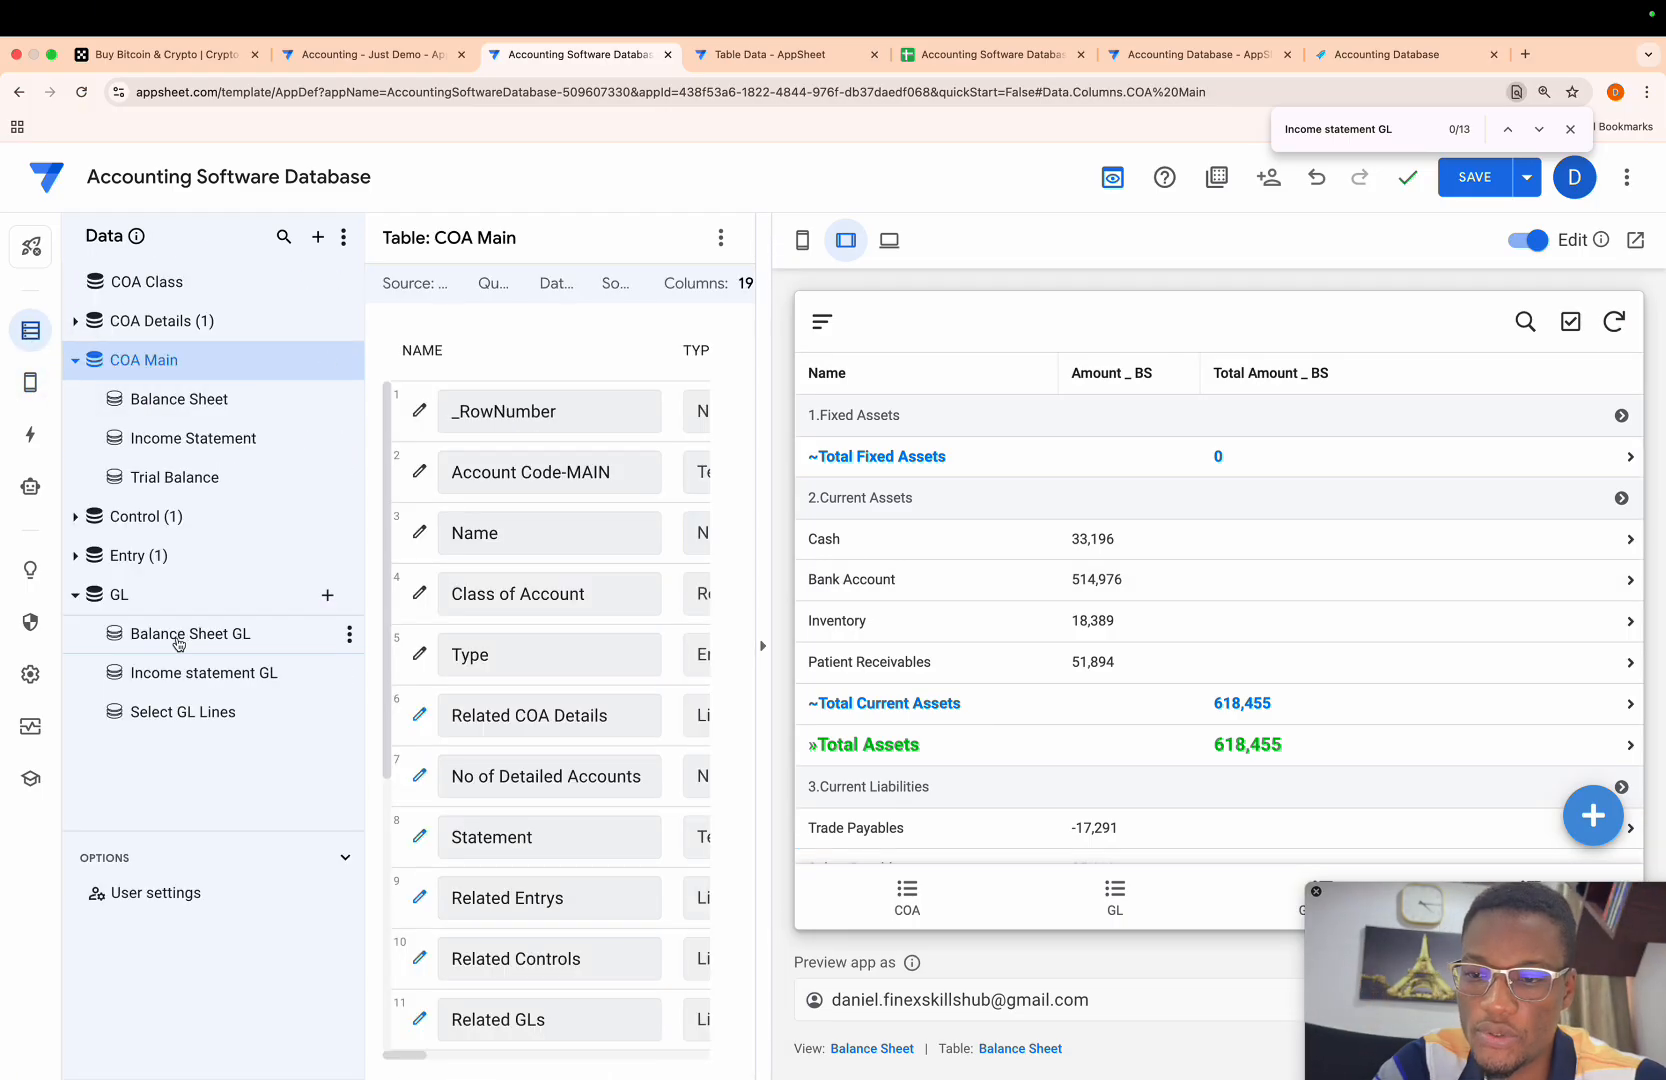
pyautogui.click(211, 636)
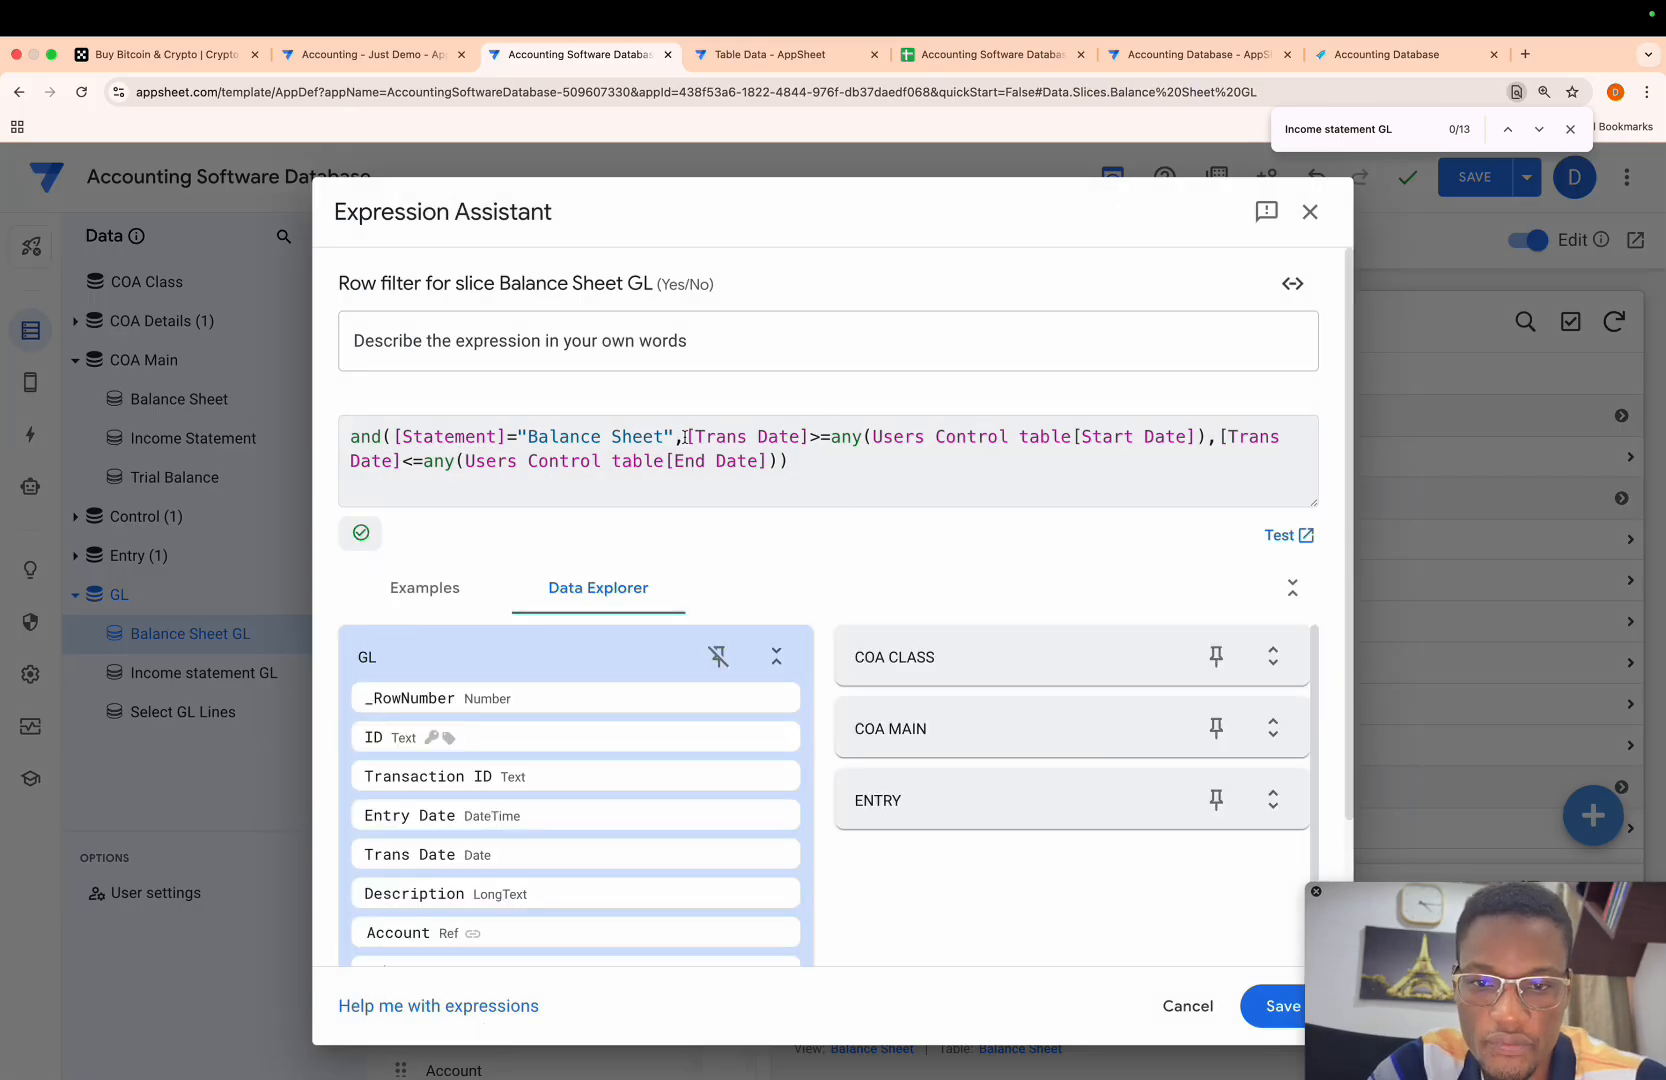
pyautogui.moveTo(685, 436); pyautogui.dragTo(1208, 444)
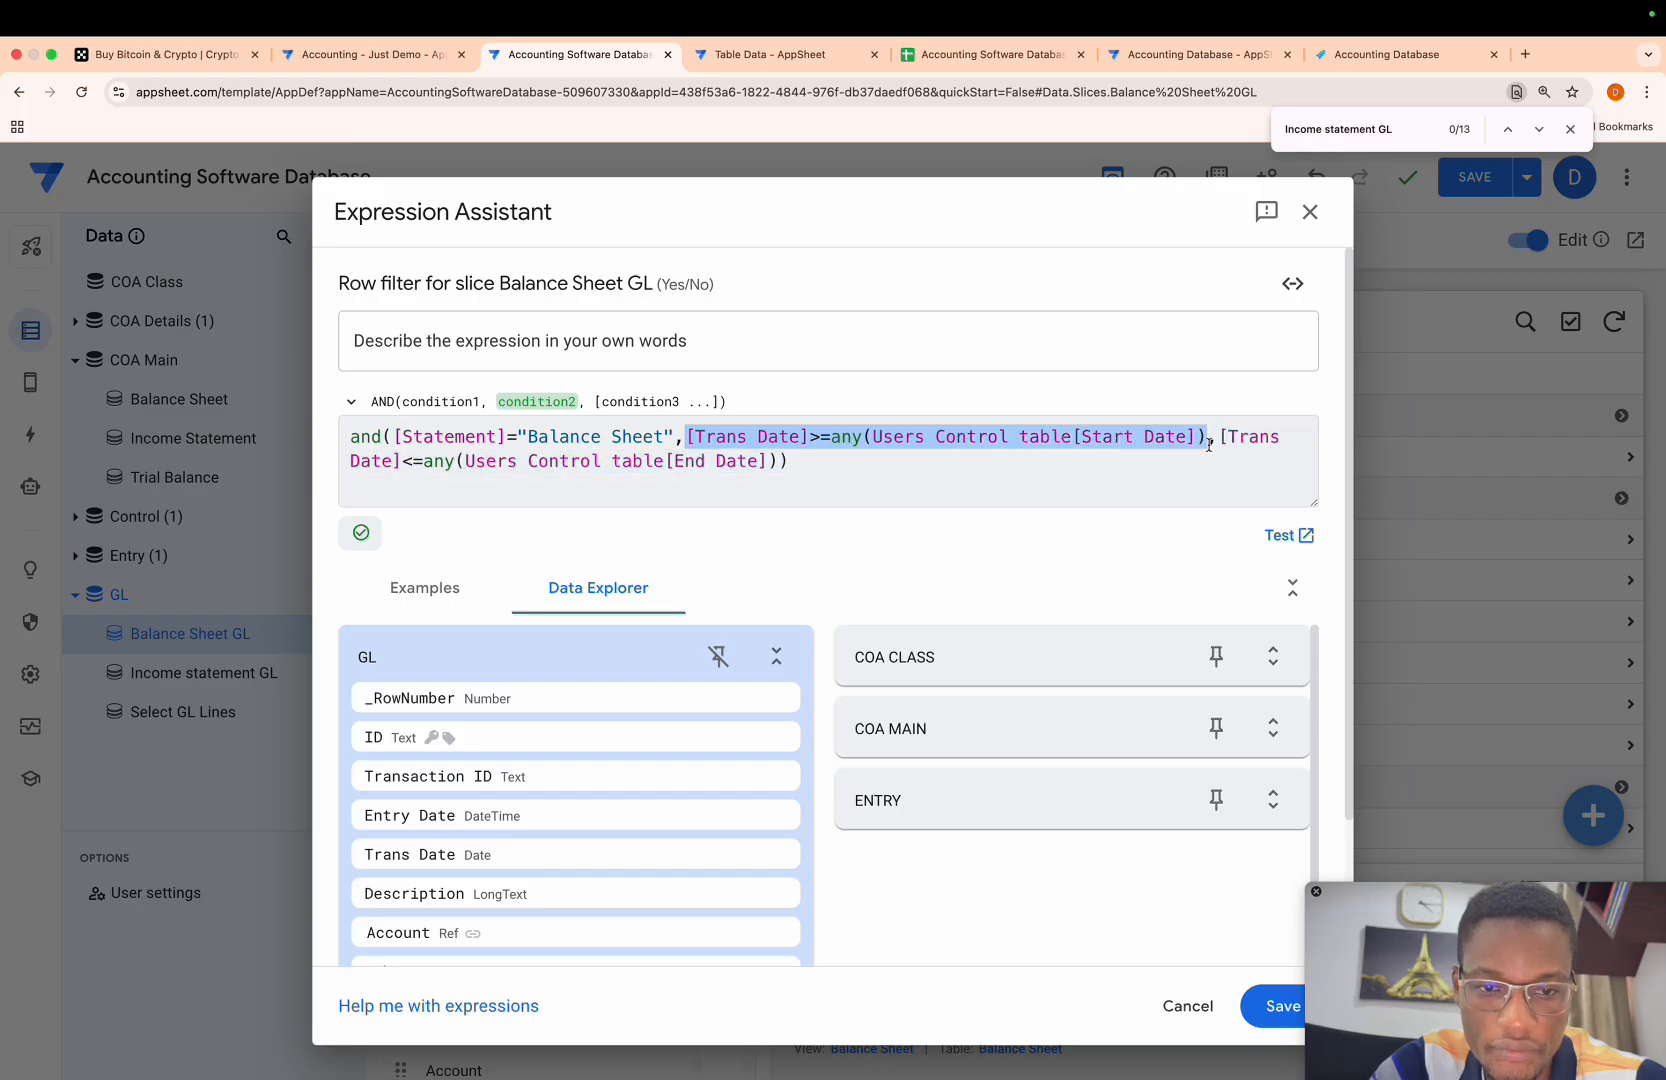
pyautogui.press('BackSpace')
pyautogui.press('BackSpace')
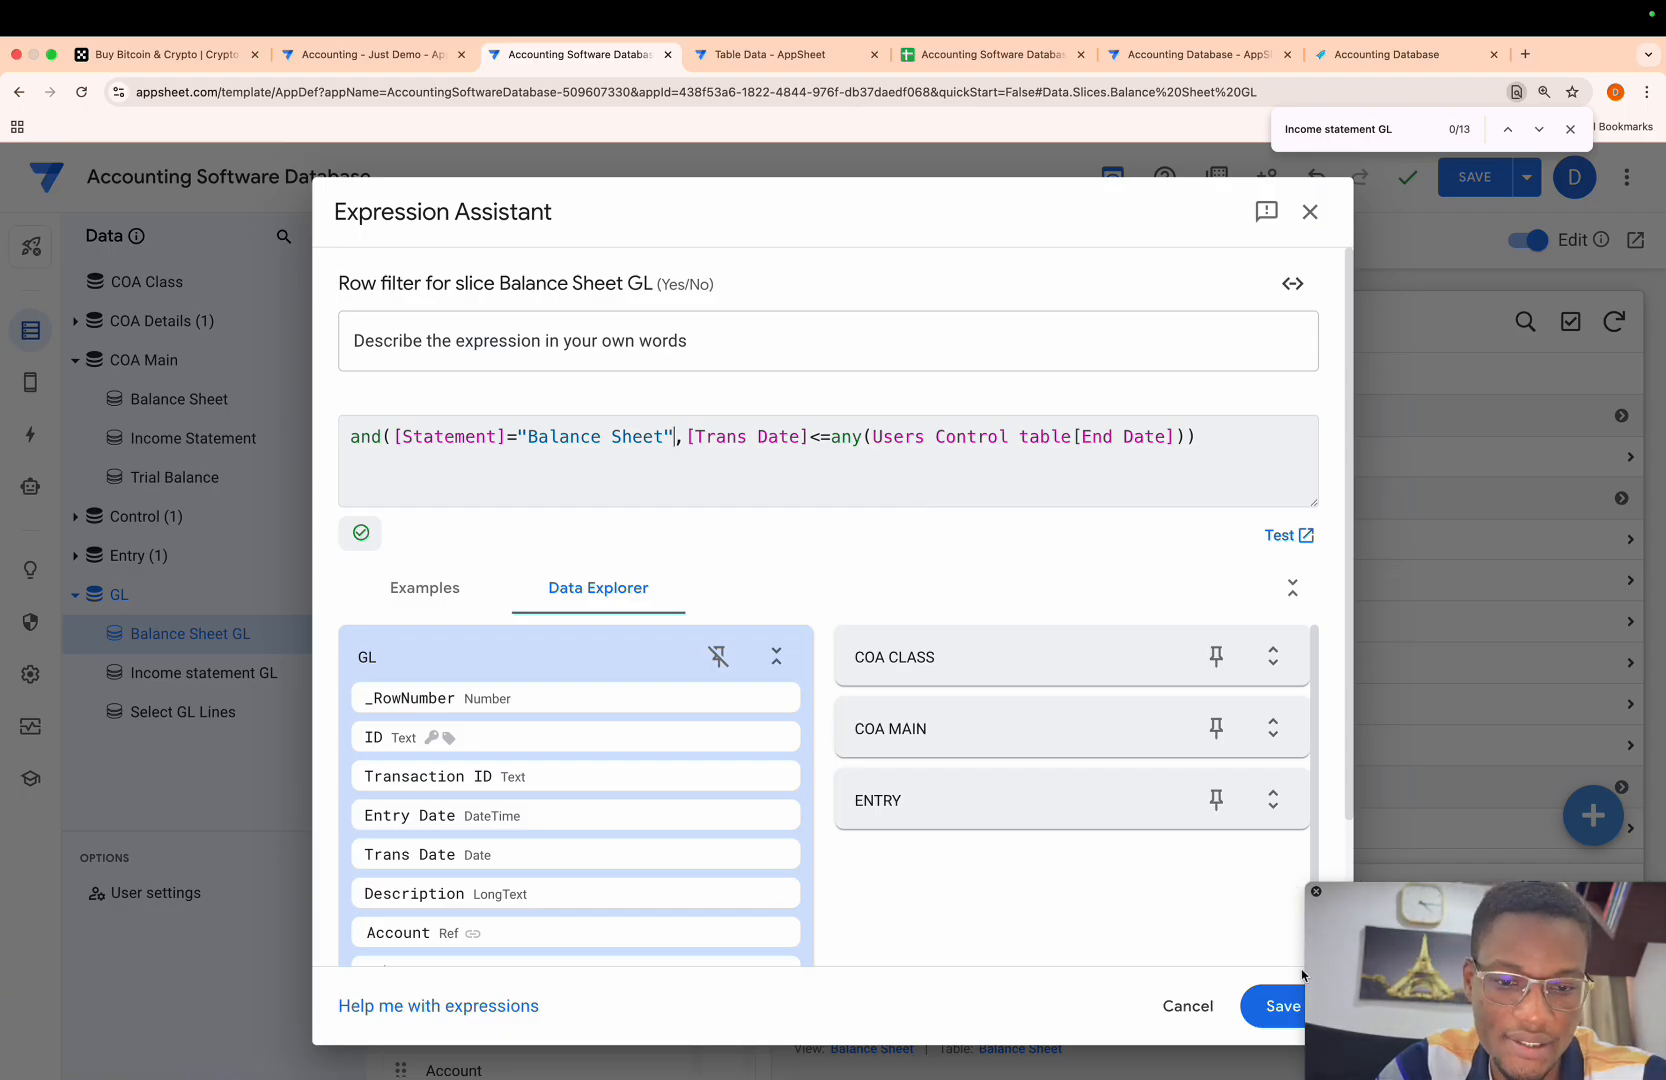
pyautogui.click(1278, 1005)
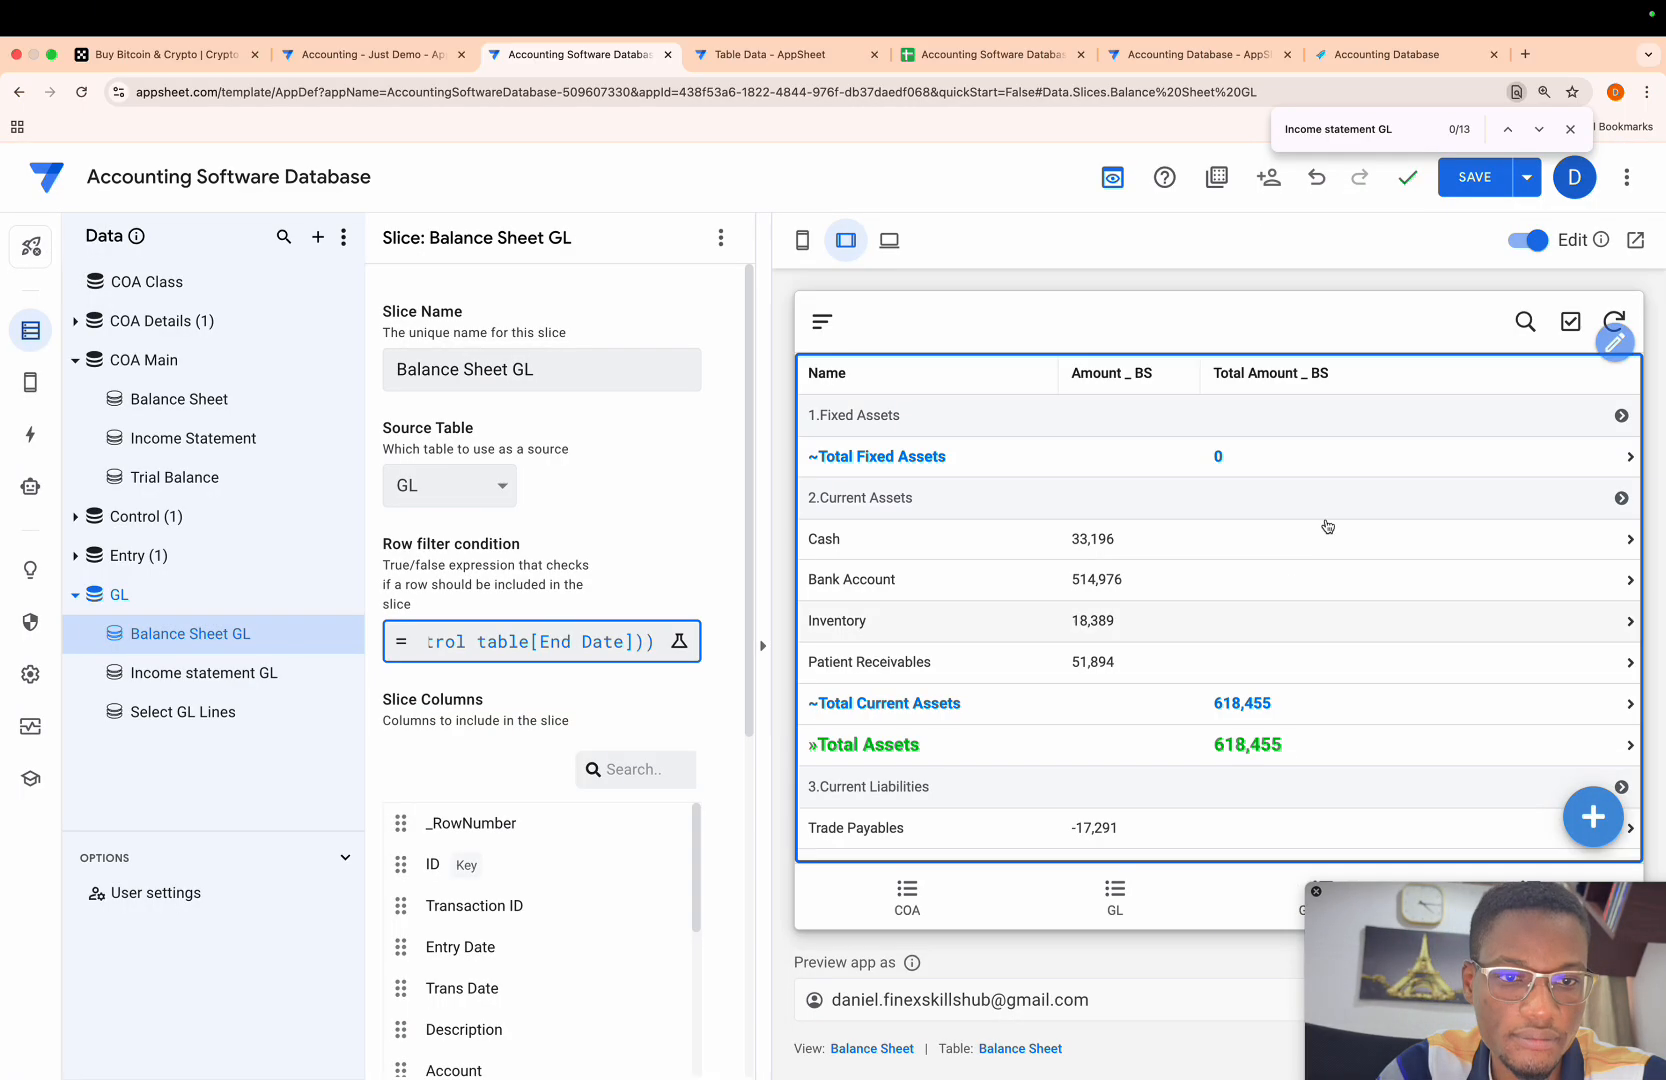
pyautogui.click(1472, 193)
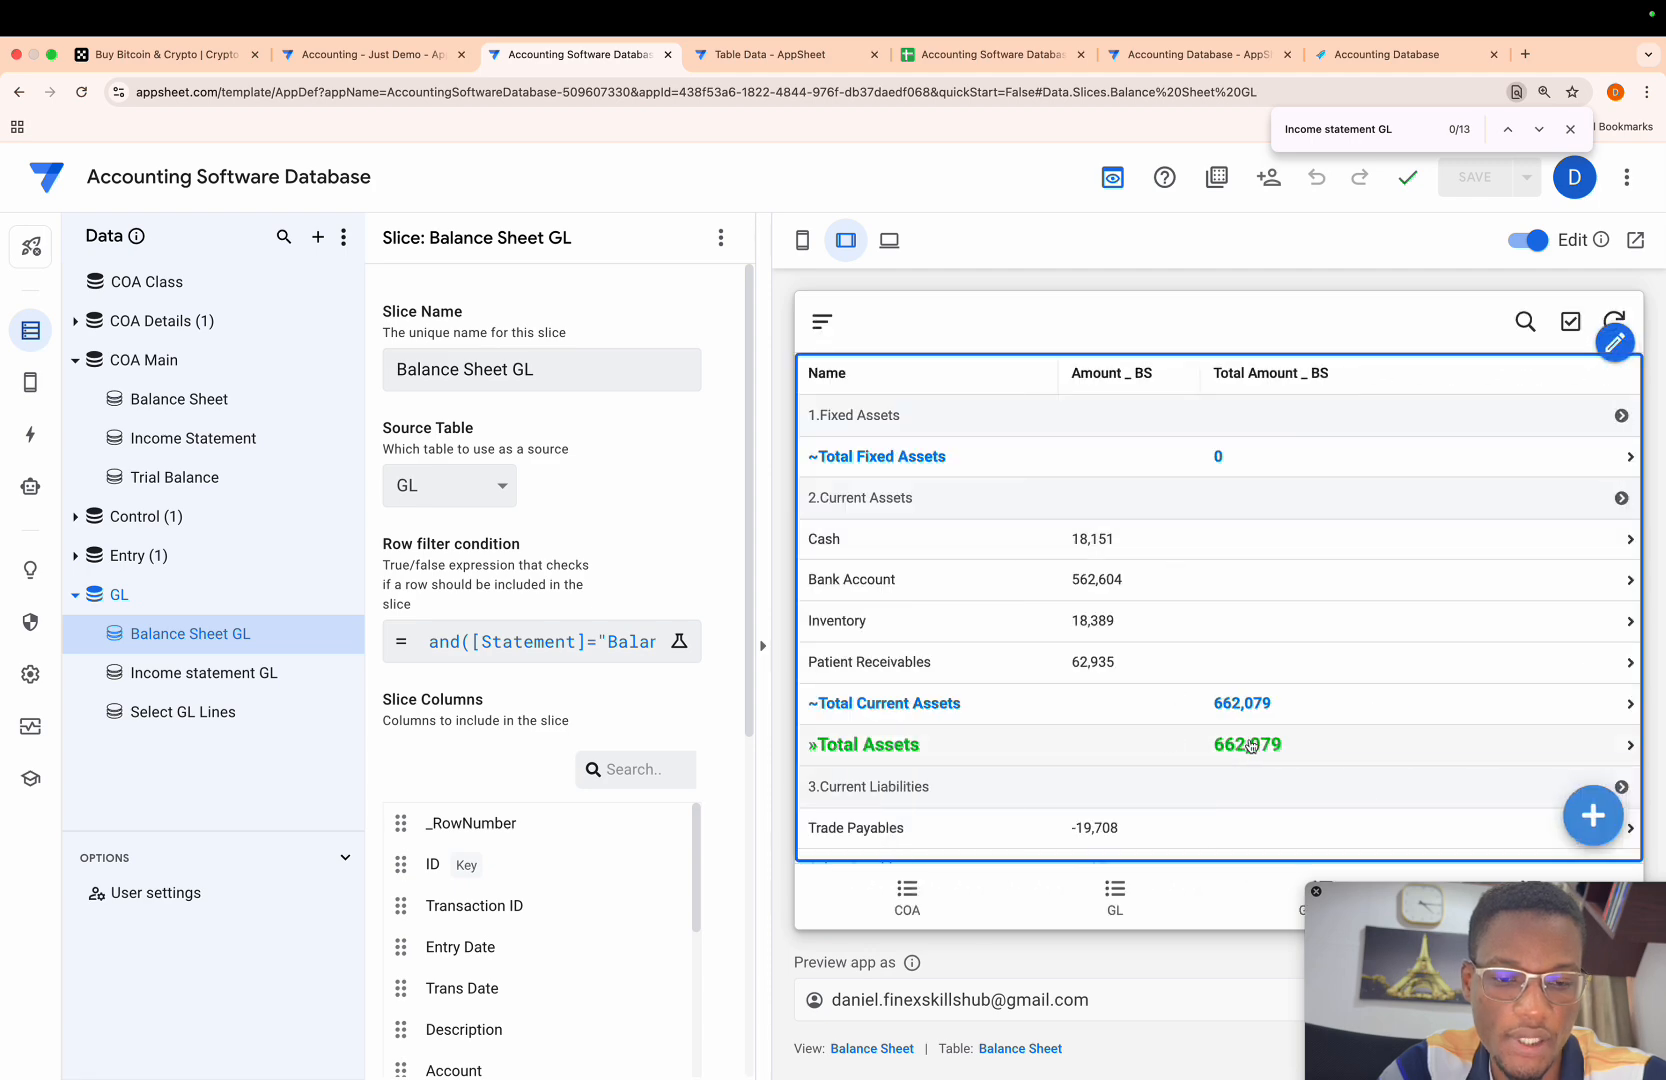
# - Compare Total Assets with Total Equity & Liabilities in the Balance Sheet preview under the revised slice filter
pyautogui.scroll(-4, 1193, 570)
pyautogui.scroll(3, 1193, 570)
pyautogui.scroll(-3, 1193, 570)
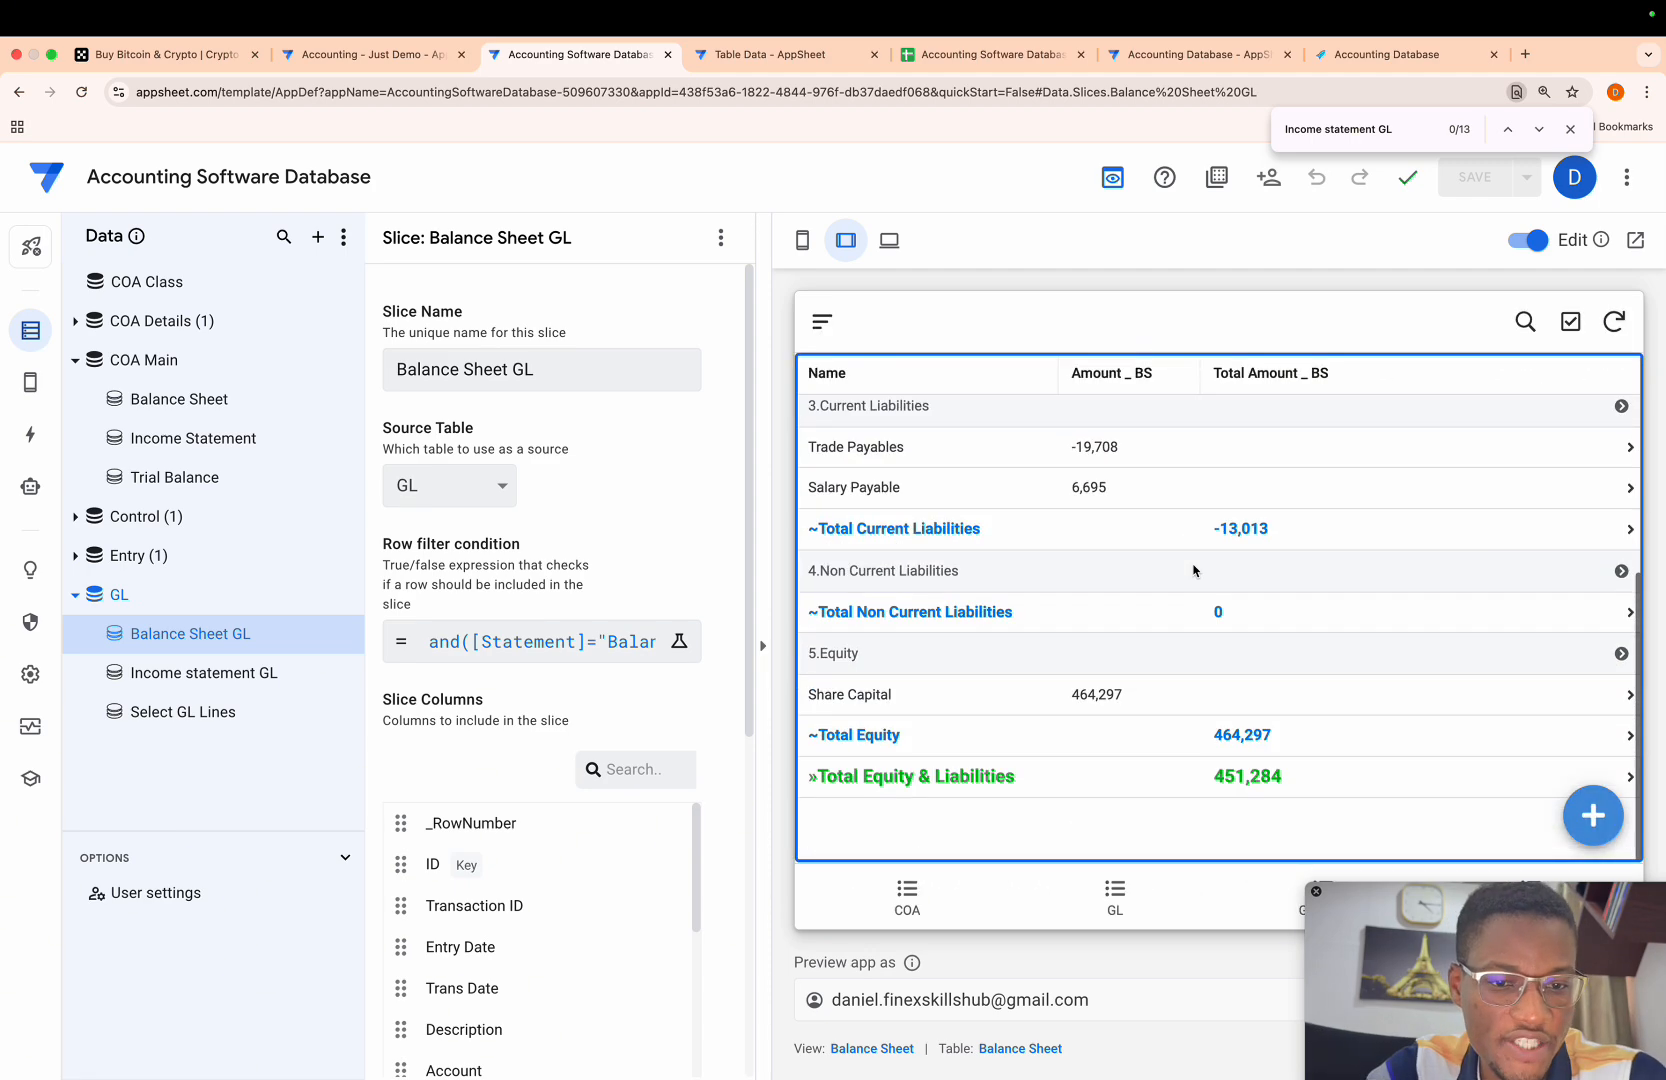
pyautogui.scroll(3, 1193, 570)
pyautogui.scroll(-4, 1193, 570)
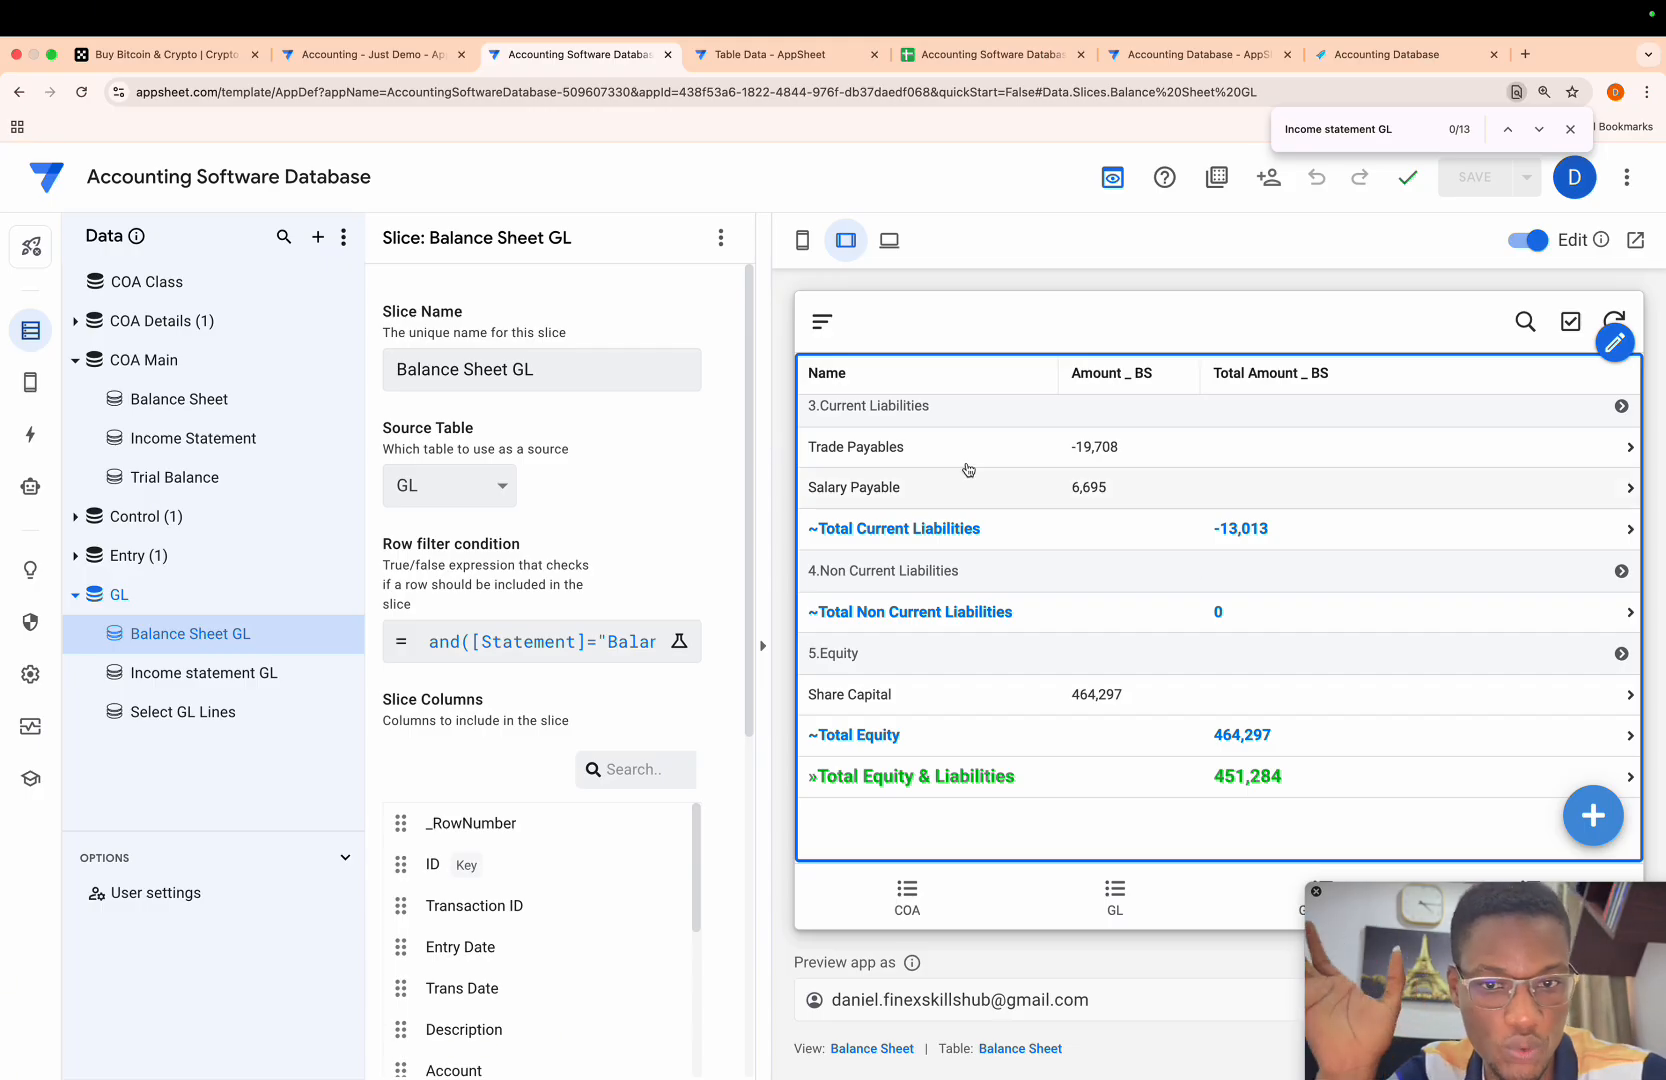
# - Check the Profit/Loss line in the Income Statement view and return to the Balance Sheet view
pyautogui.click(822, 323)
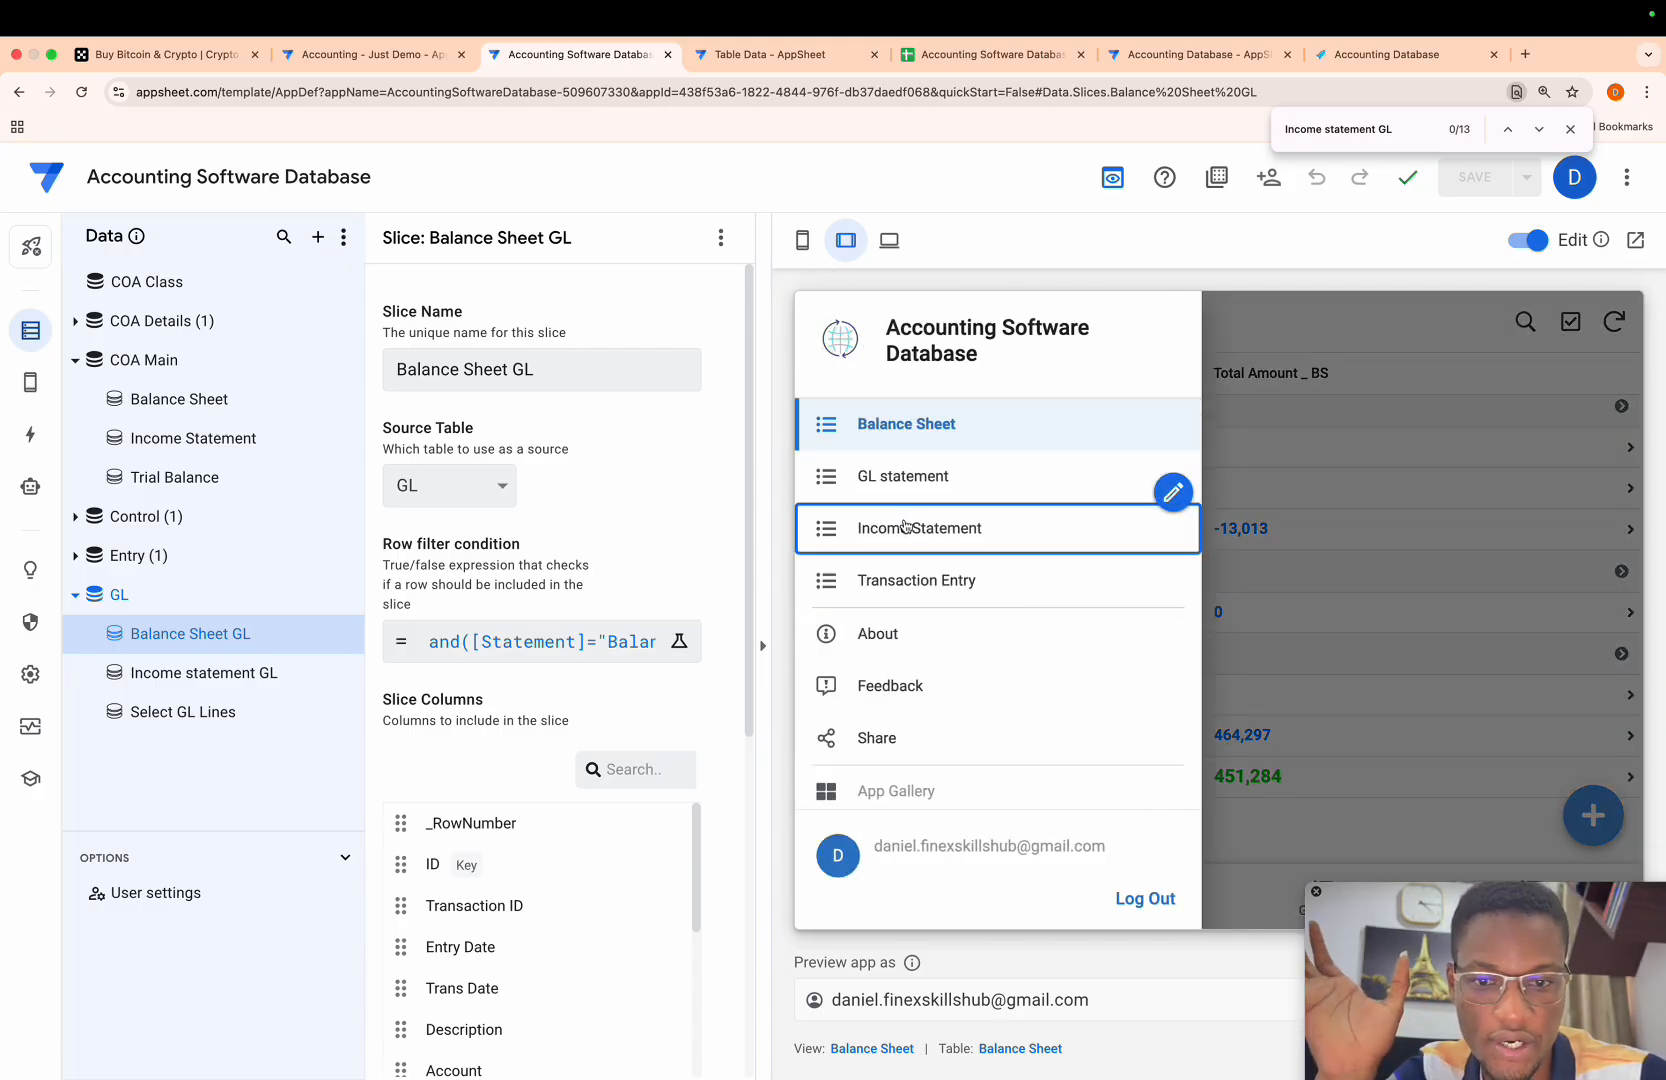
pyautogui.click(906, 528)
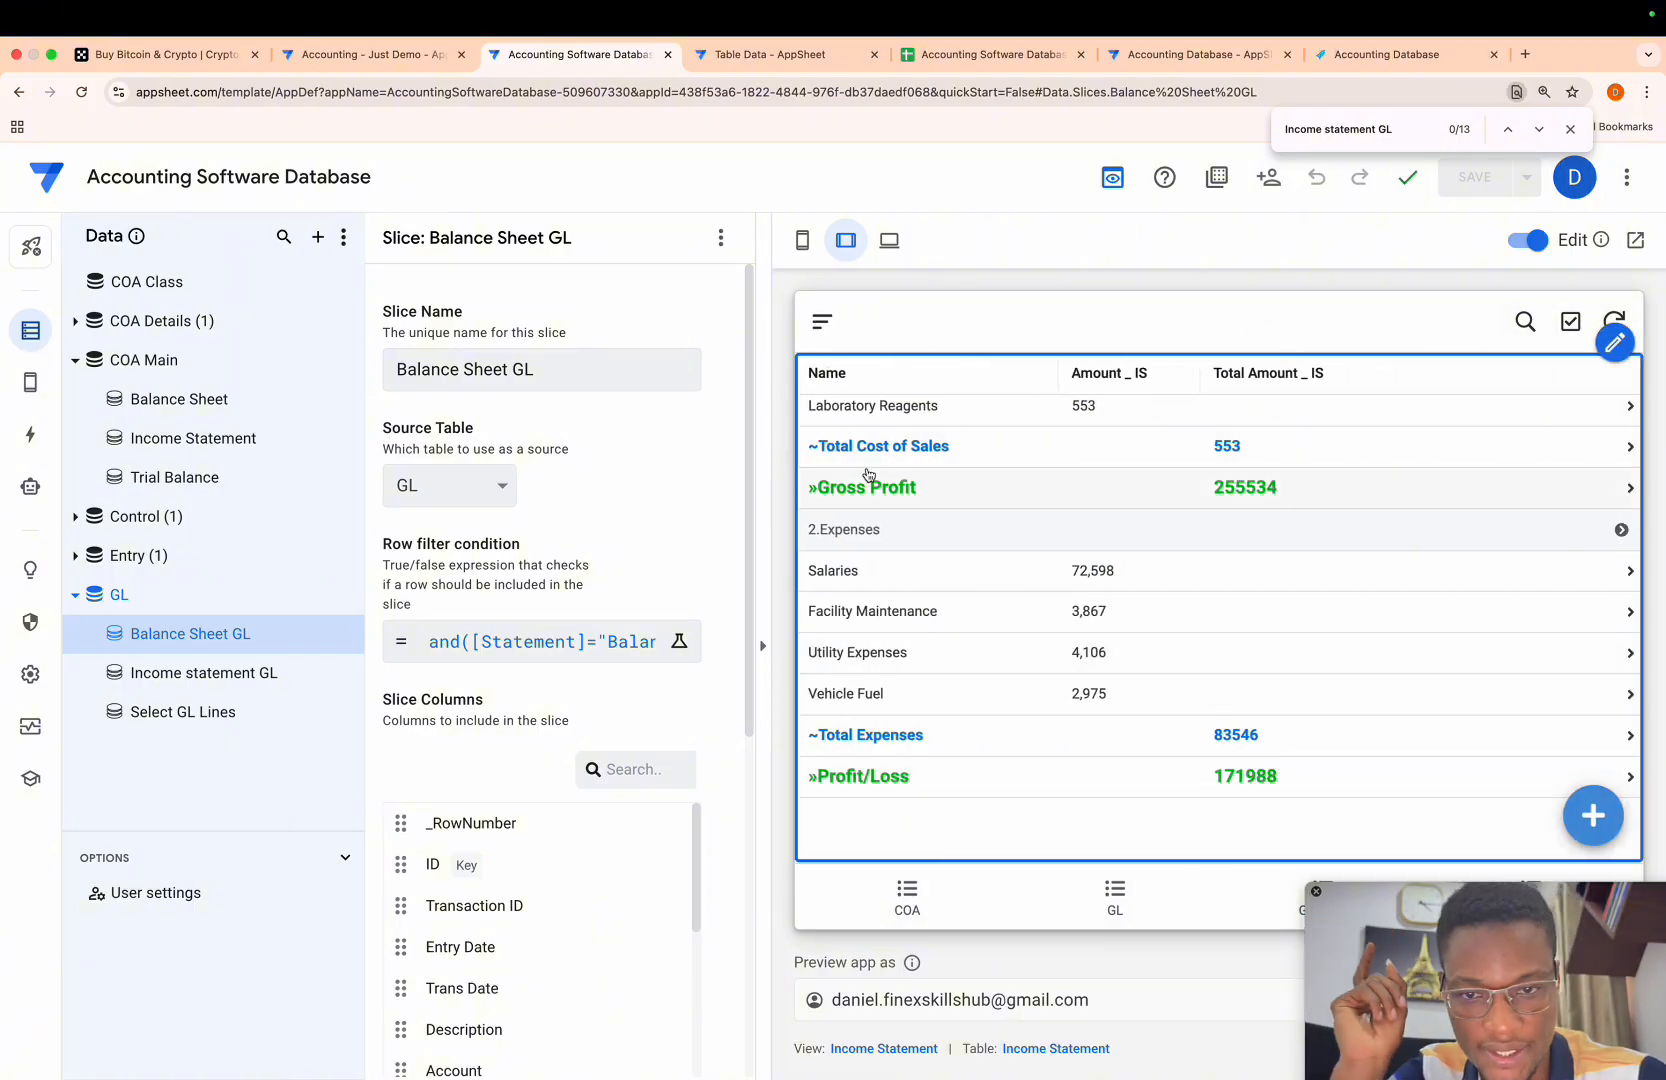
pyautogui.click(824, 322)
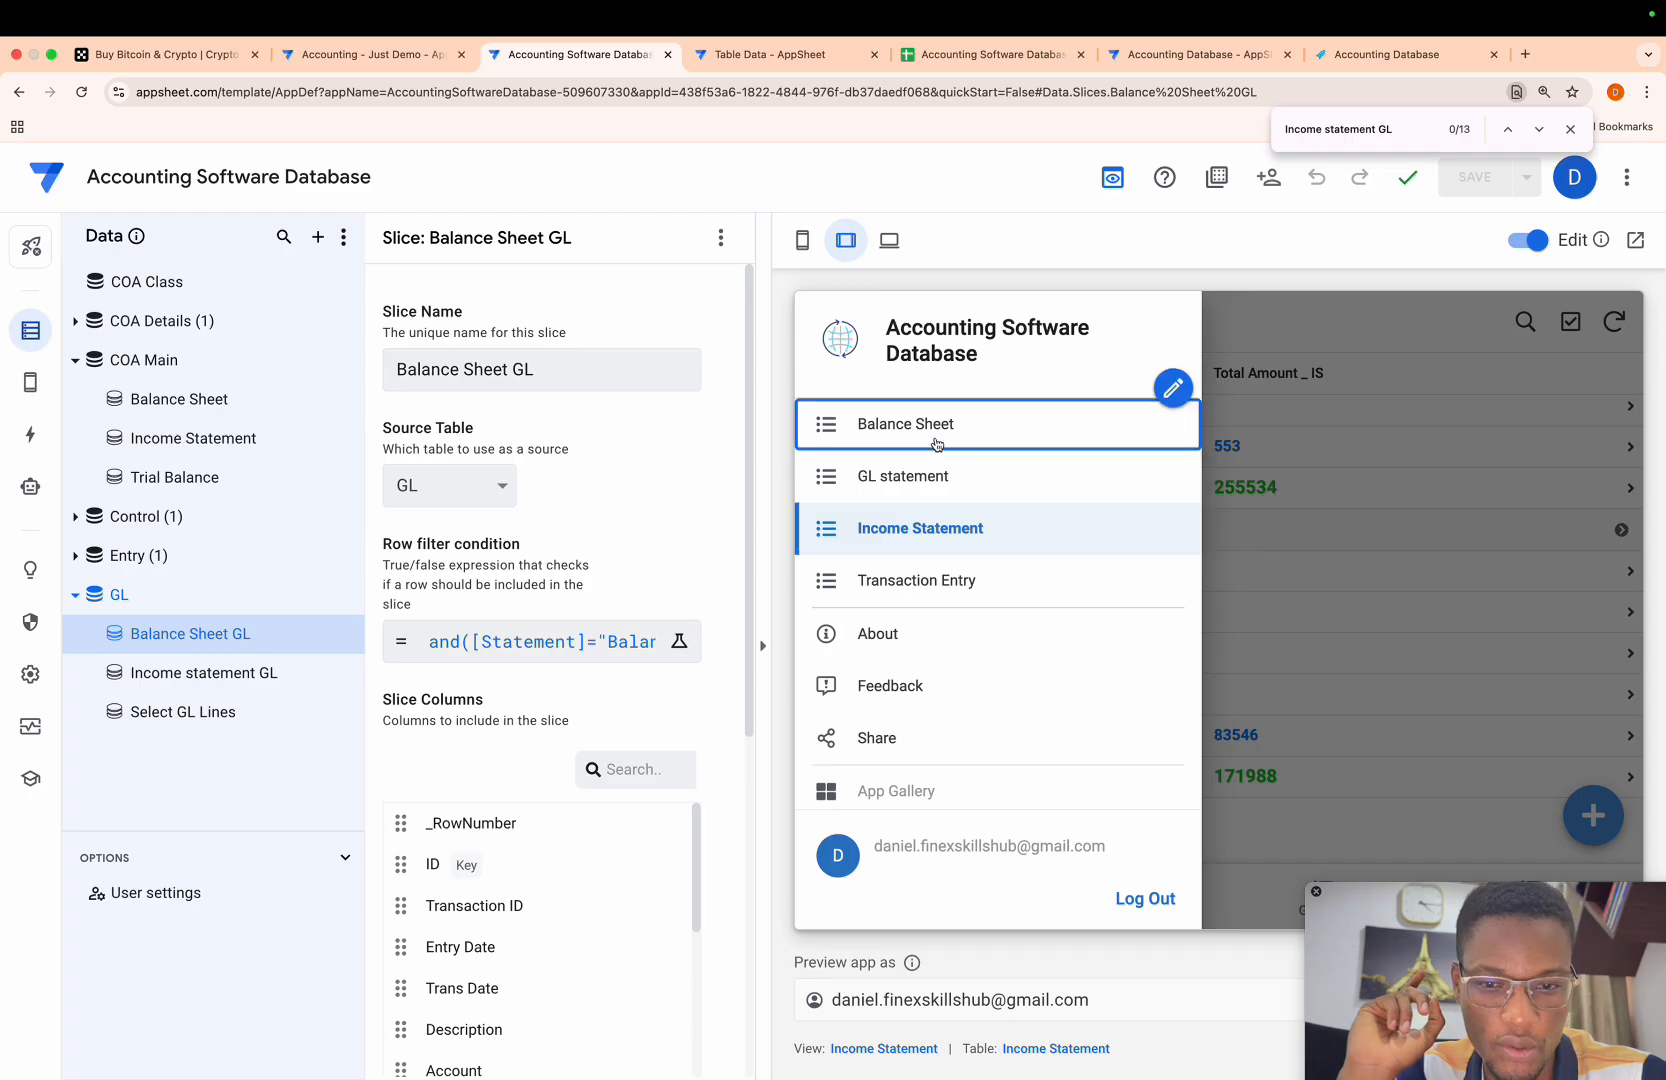
pyautogui.click(933, 438)
pyautogui.scroll(2, 1247, 757)
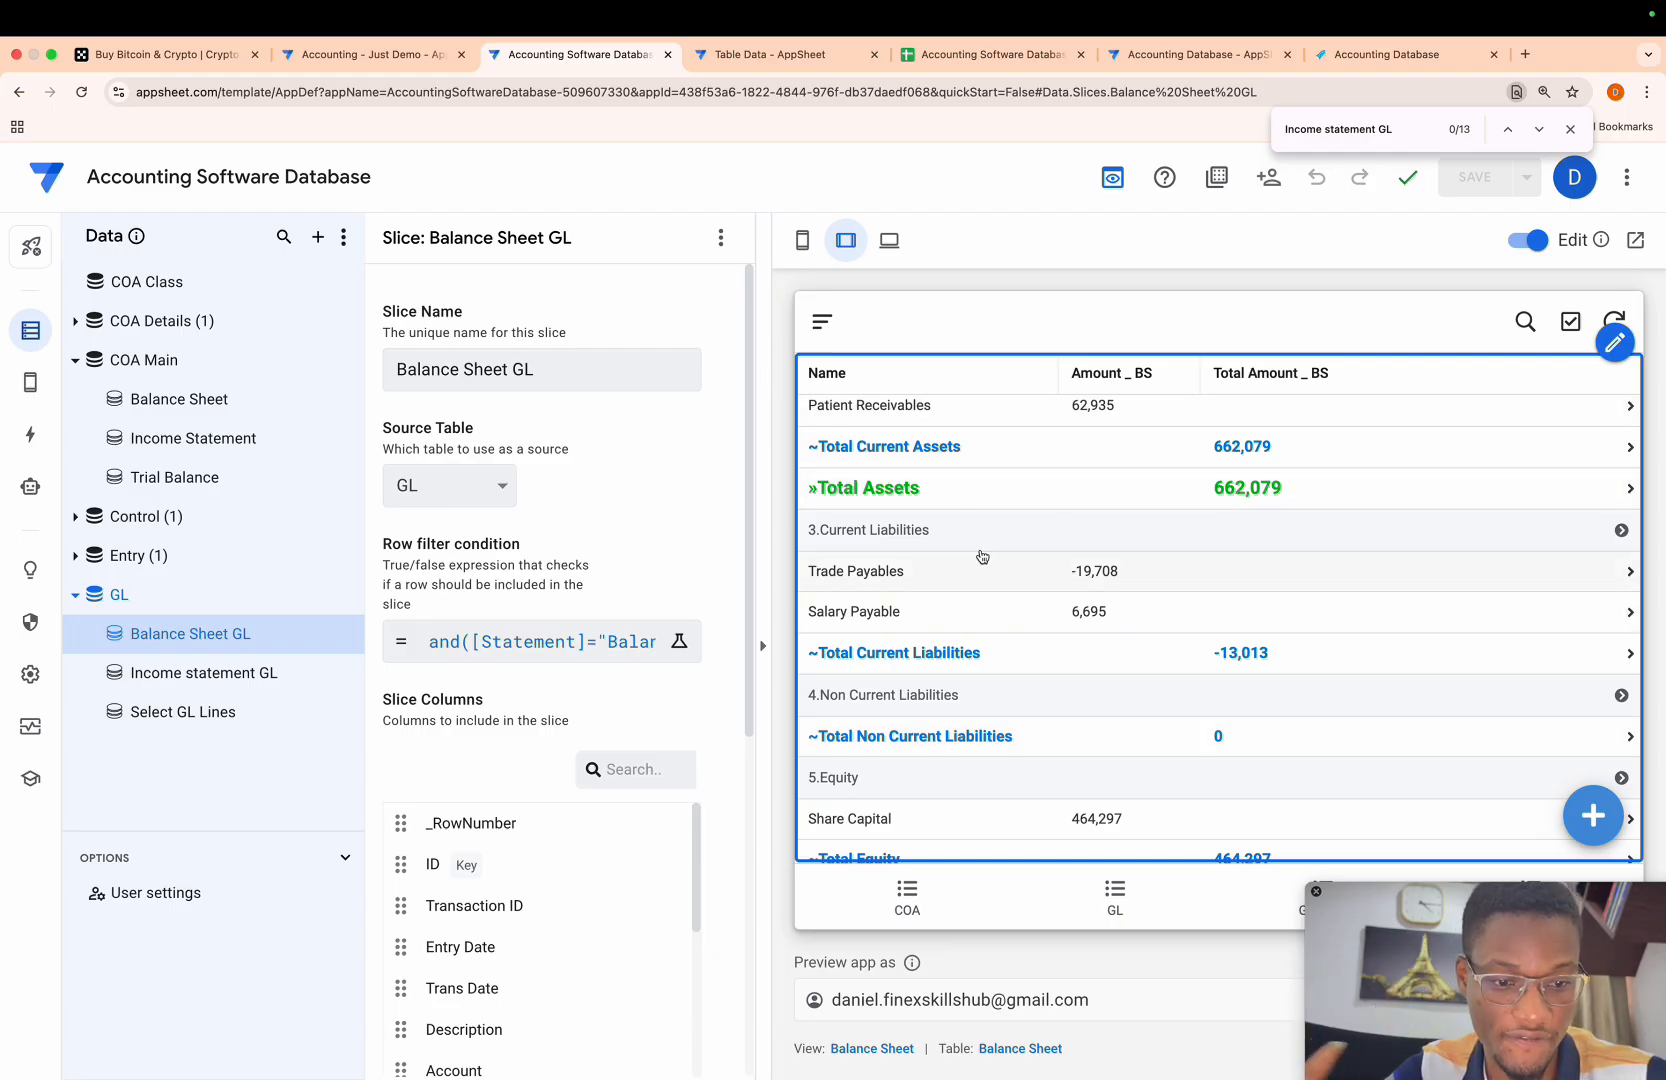
# - Set the Start Date in the GL statement view's GL Control to 01/01/2025
pyautogui.click(822, 321)
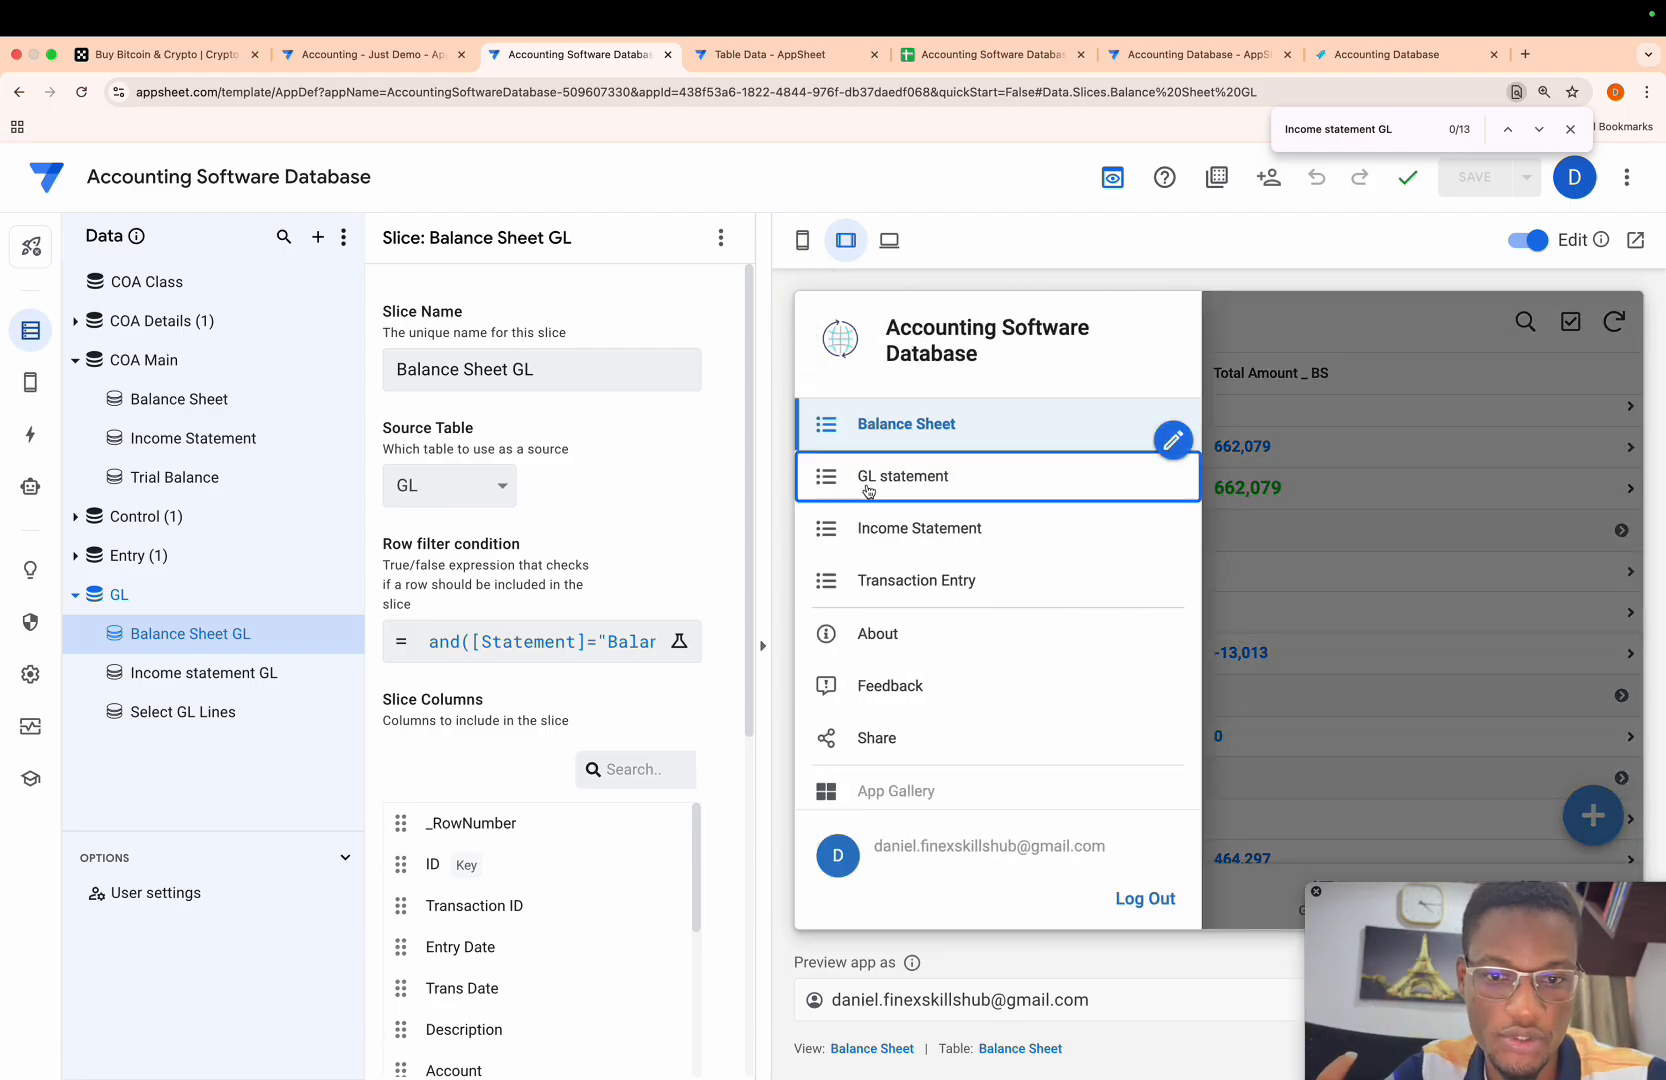
pyautogui.click(868, 489)
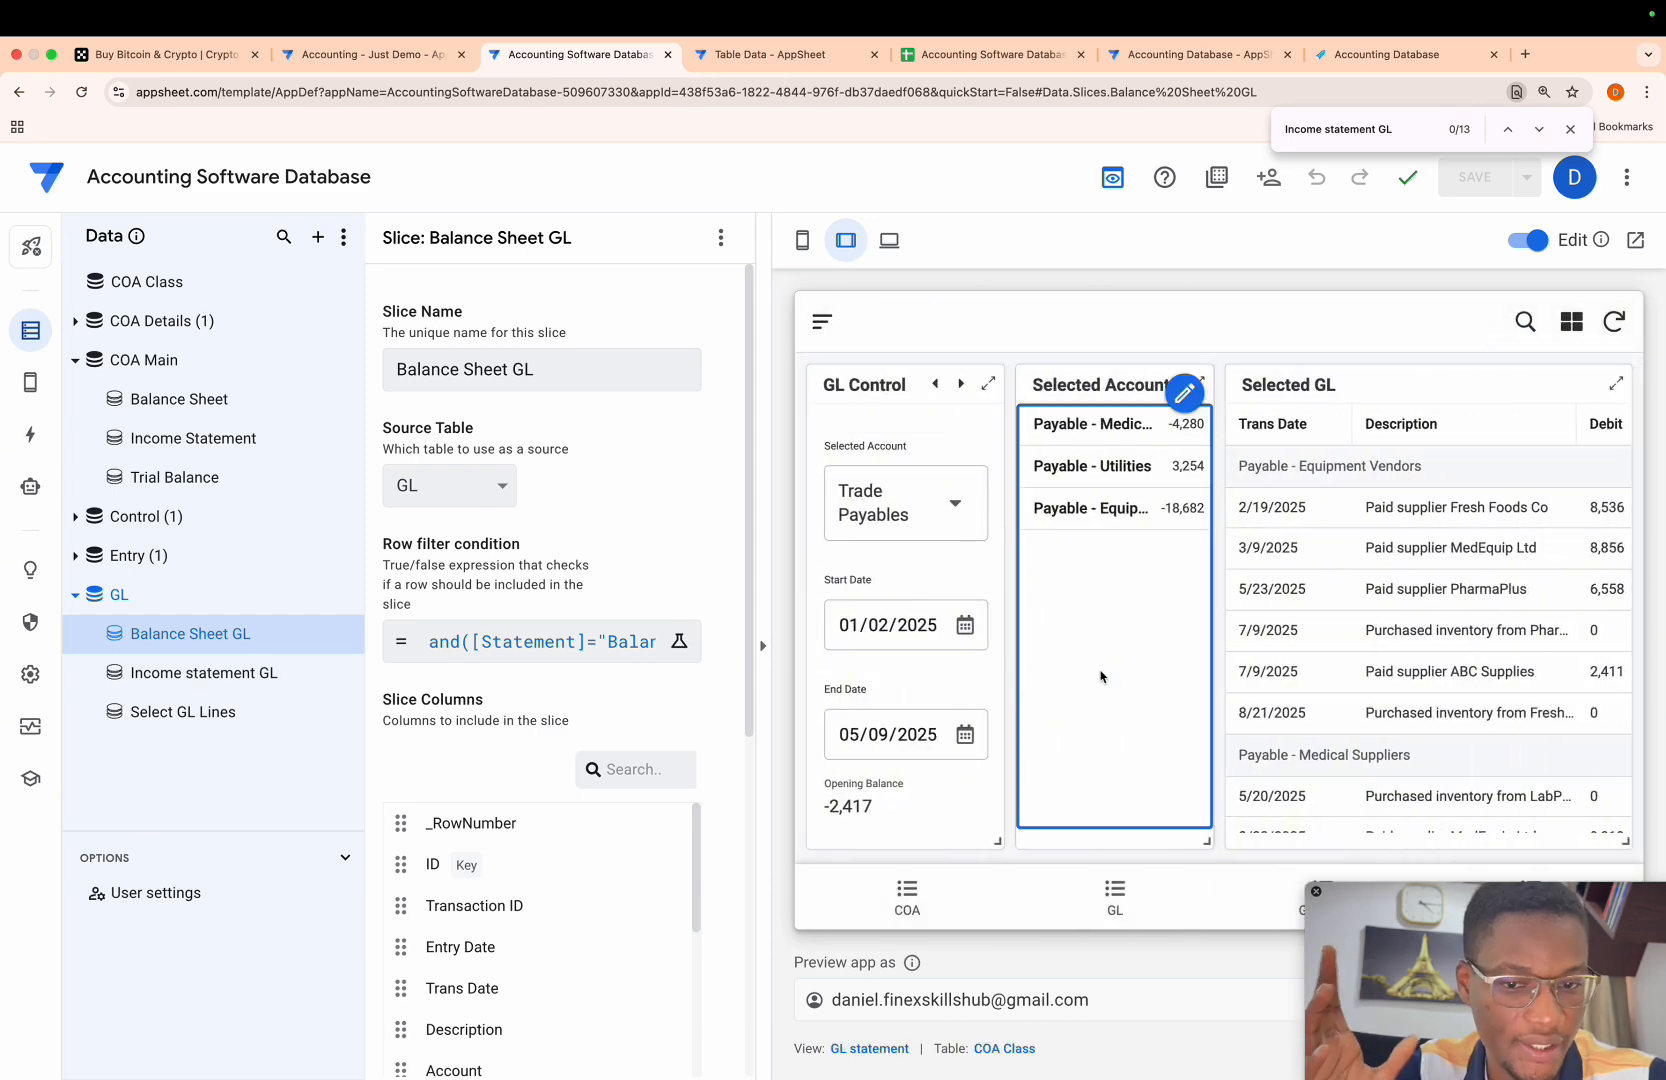
pyautogui.scroll(-1, 930, 700)
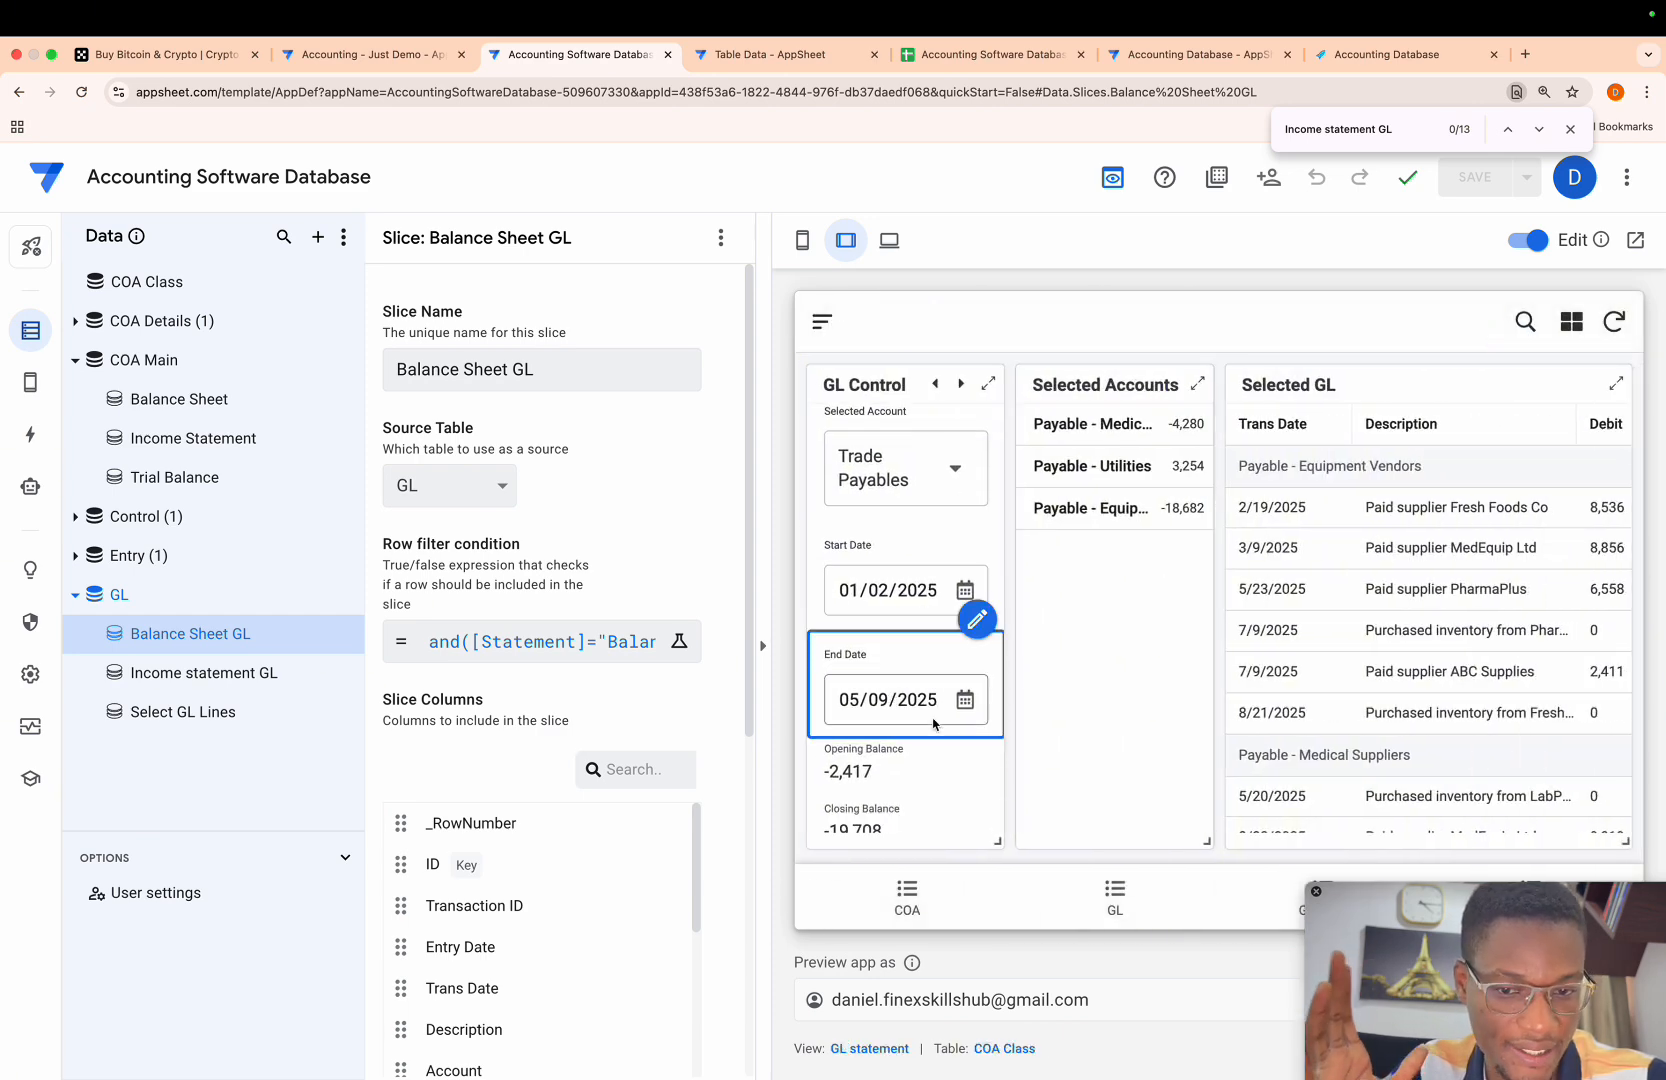
pyautogui.click(965, 592)
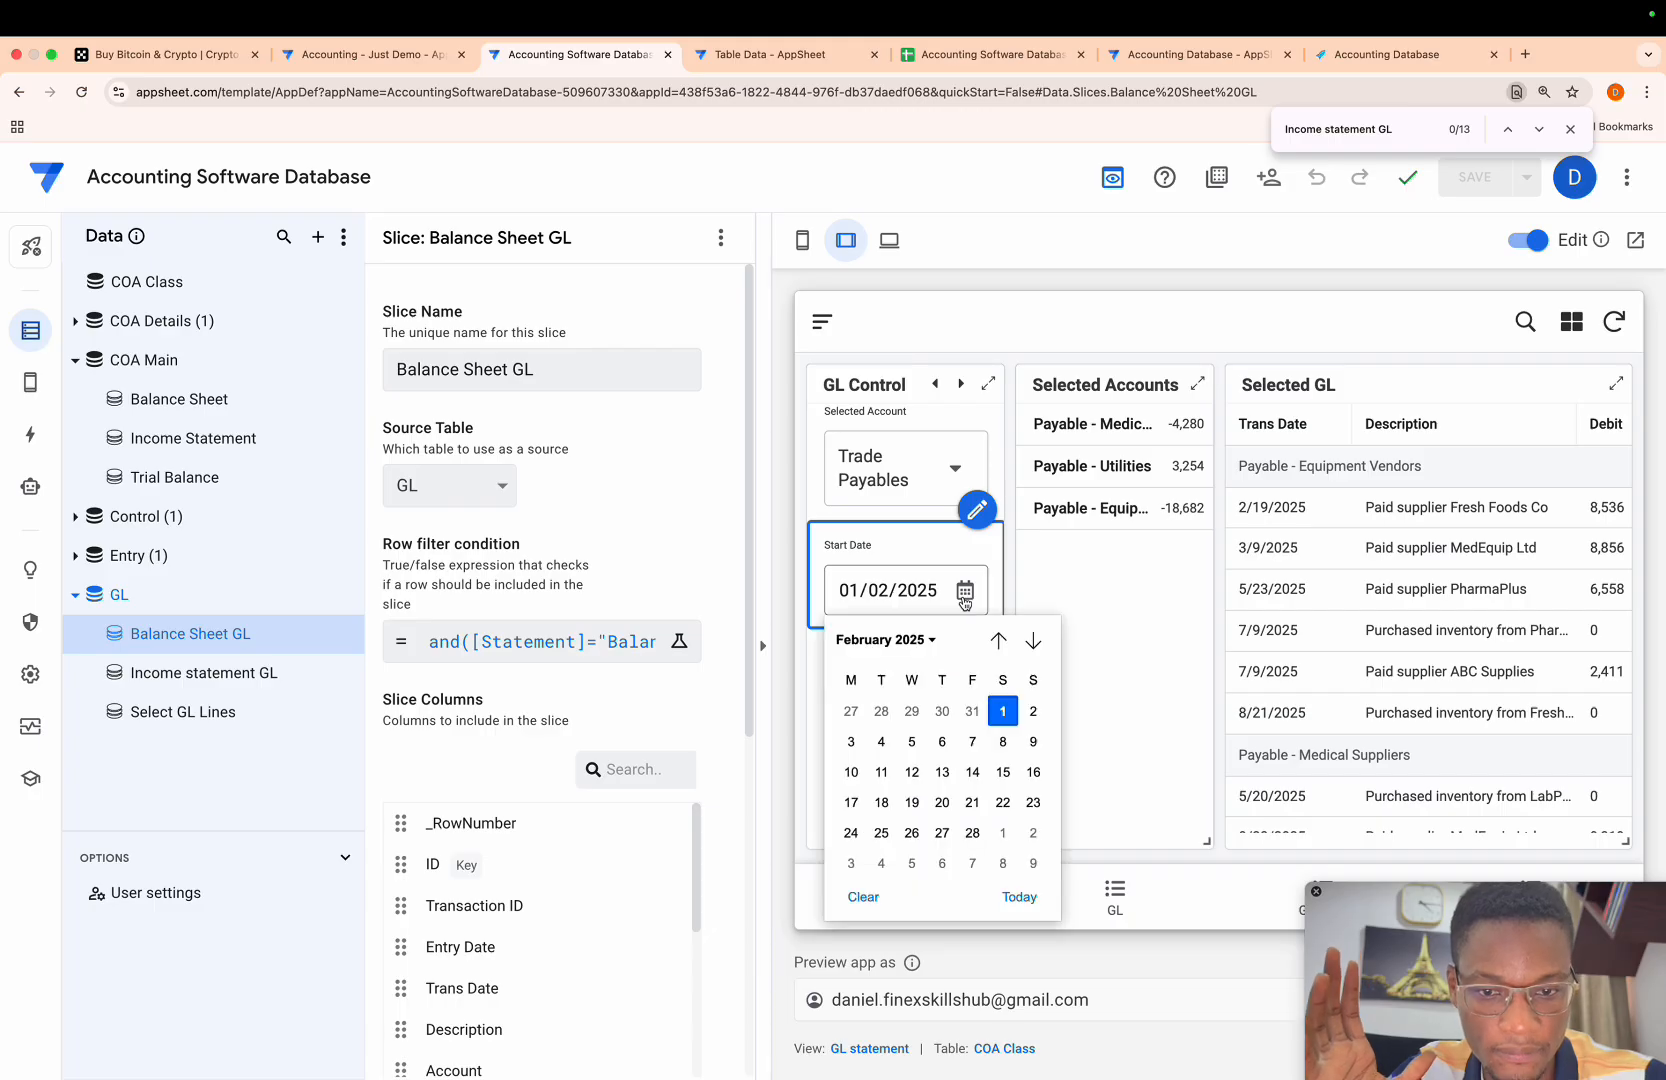
pyautogui.click(929, 643)
pyautogui.click(864, 716)
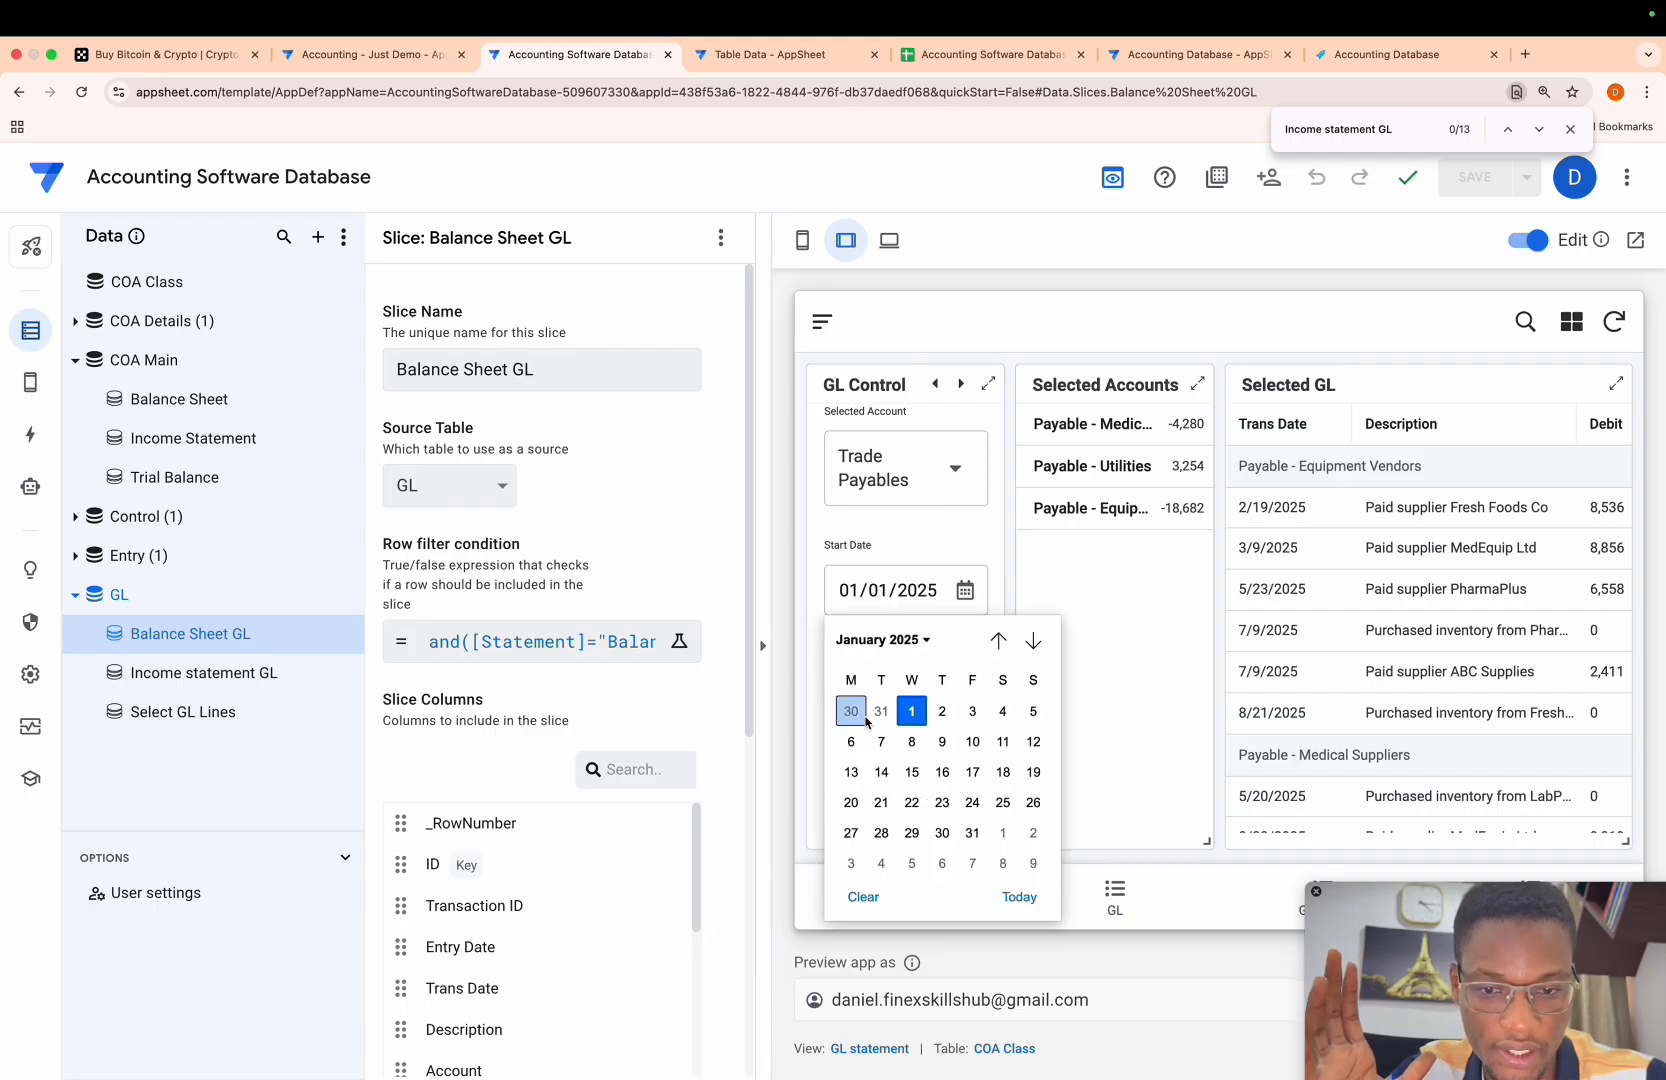
pyautogui.click(911, 712)
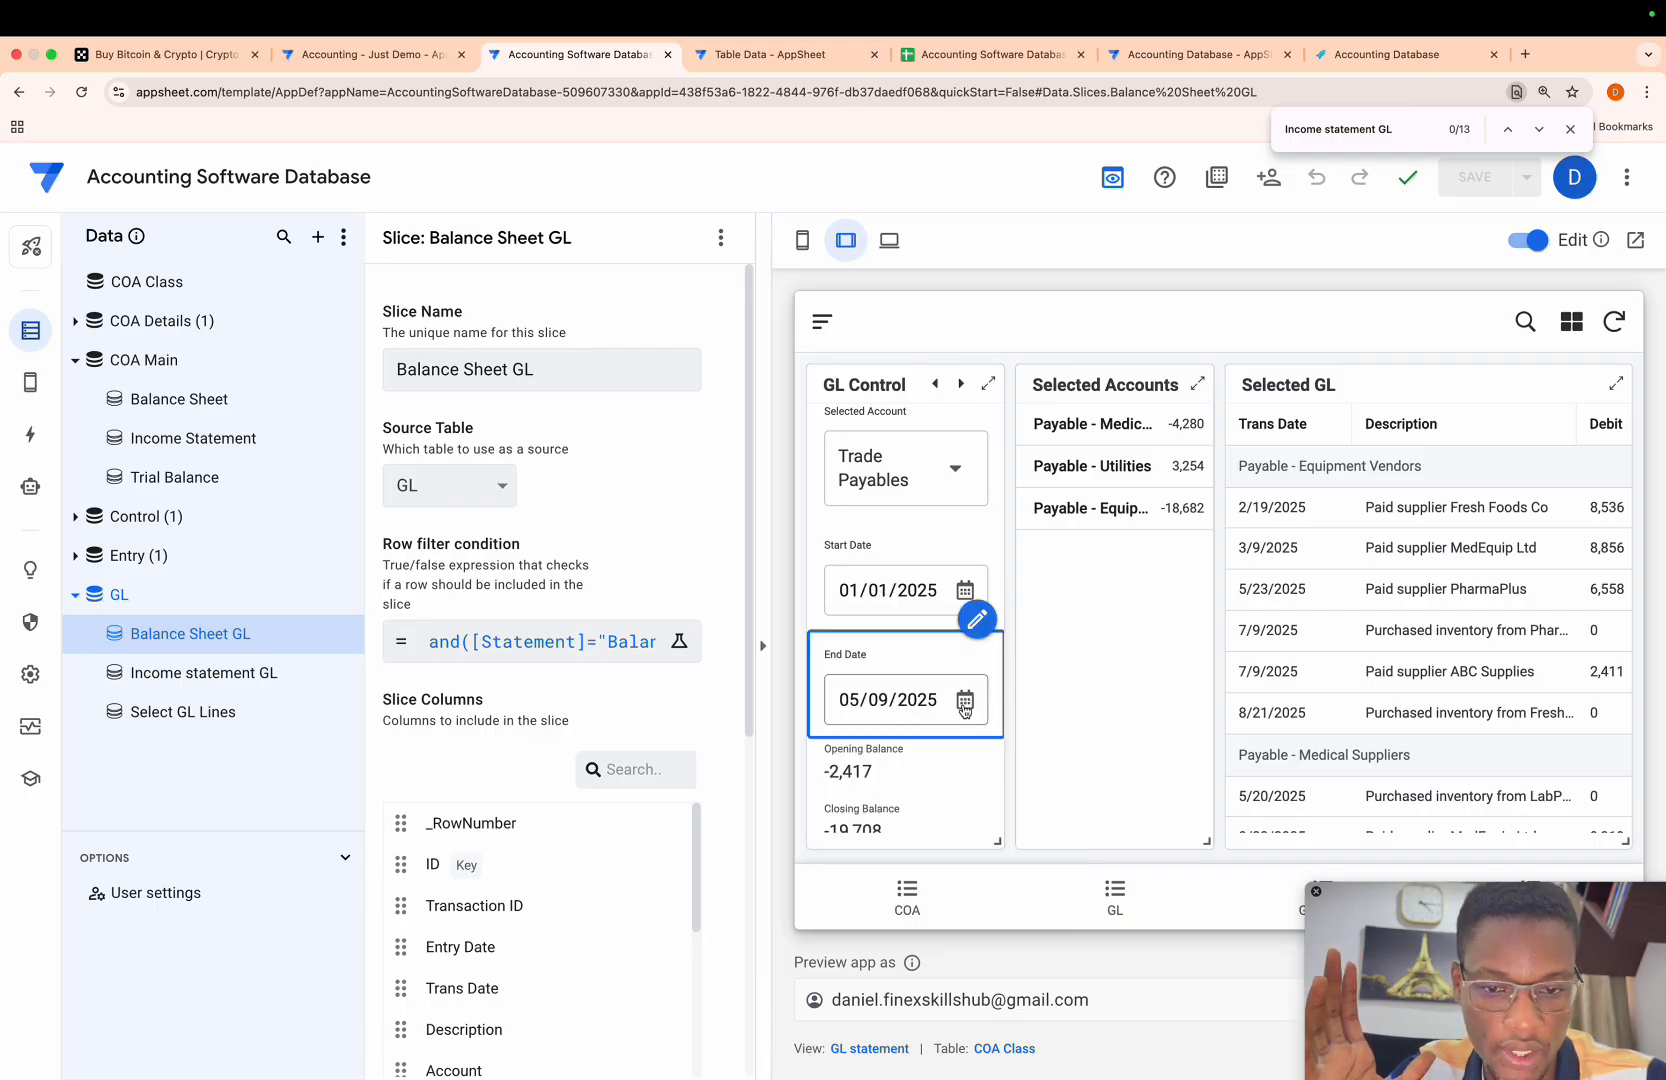
# - Set the End Date in GL Control to 31/12/2025
pyautogui.click(965, 700)
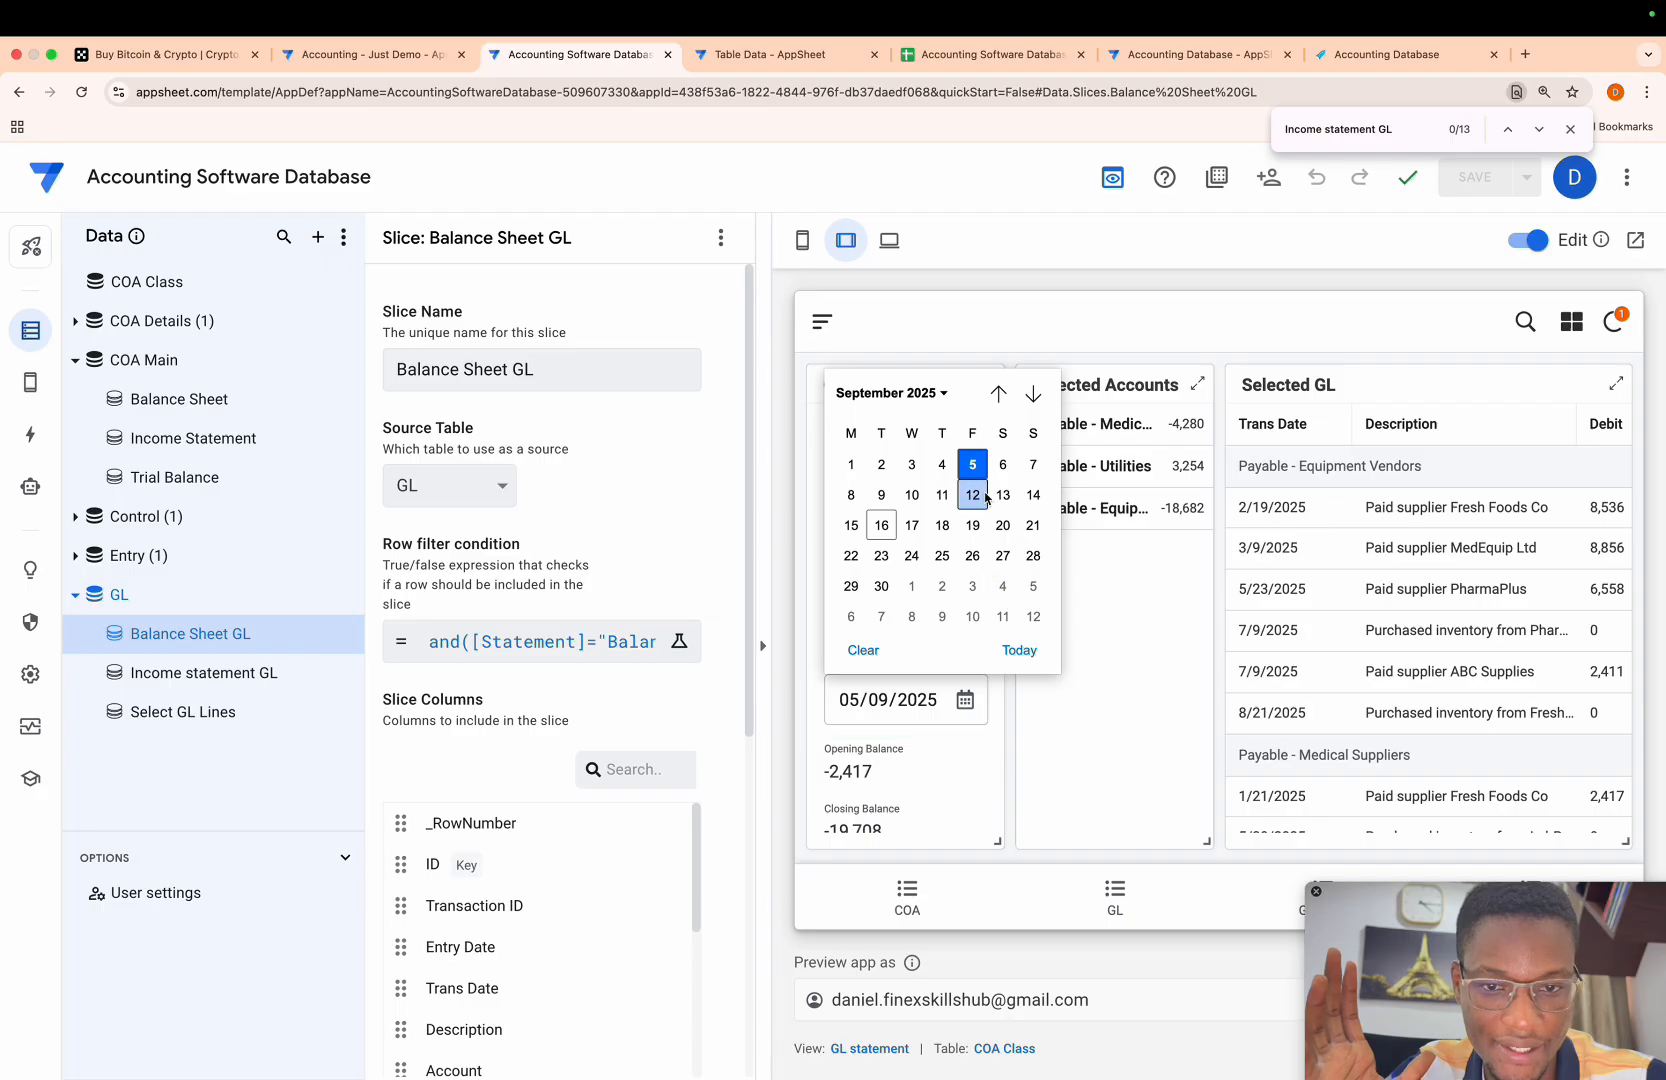
pyautogui.click(944, 395)
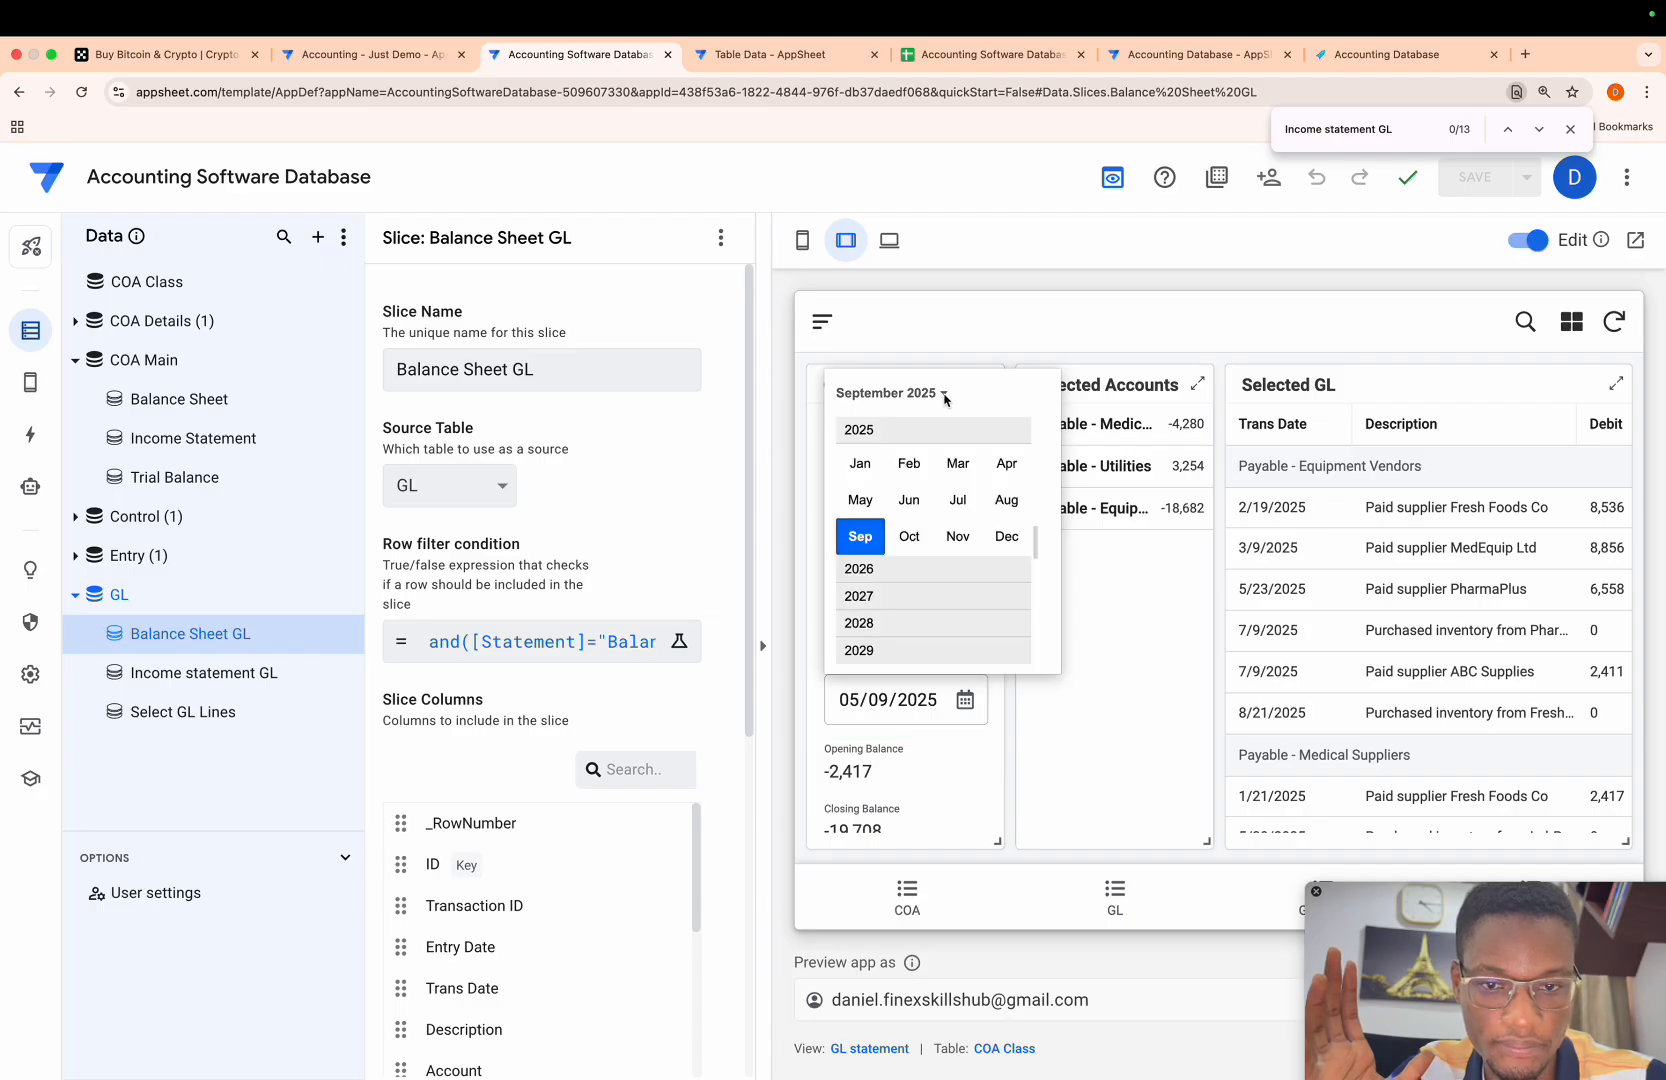
pyautogui.click(1014, 550)
pyautogui.click(913, 587)
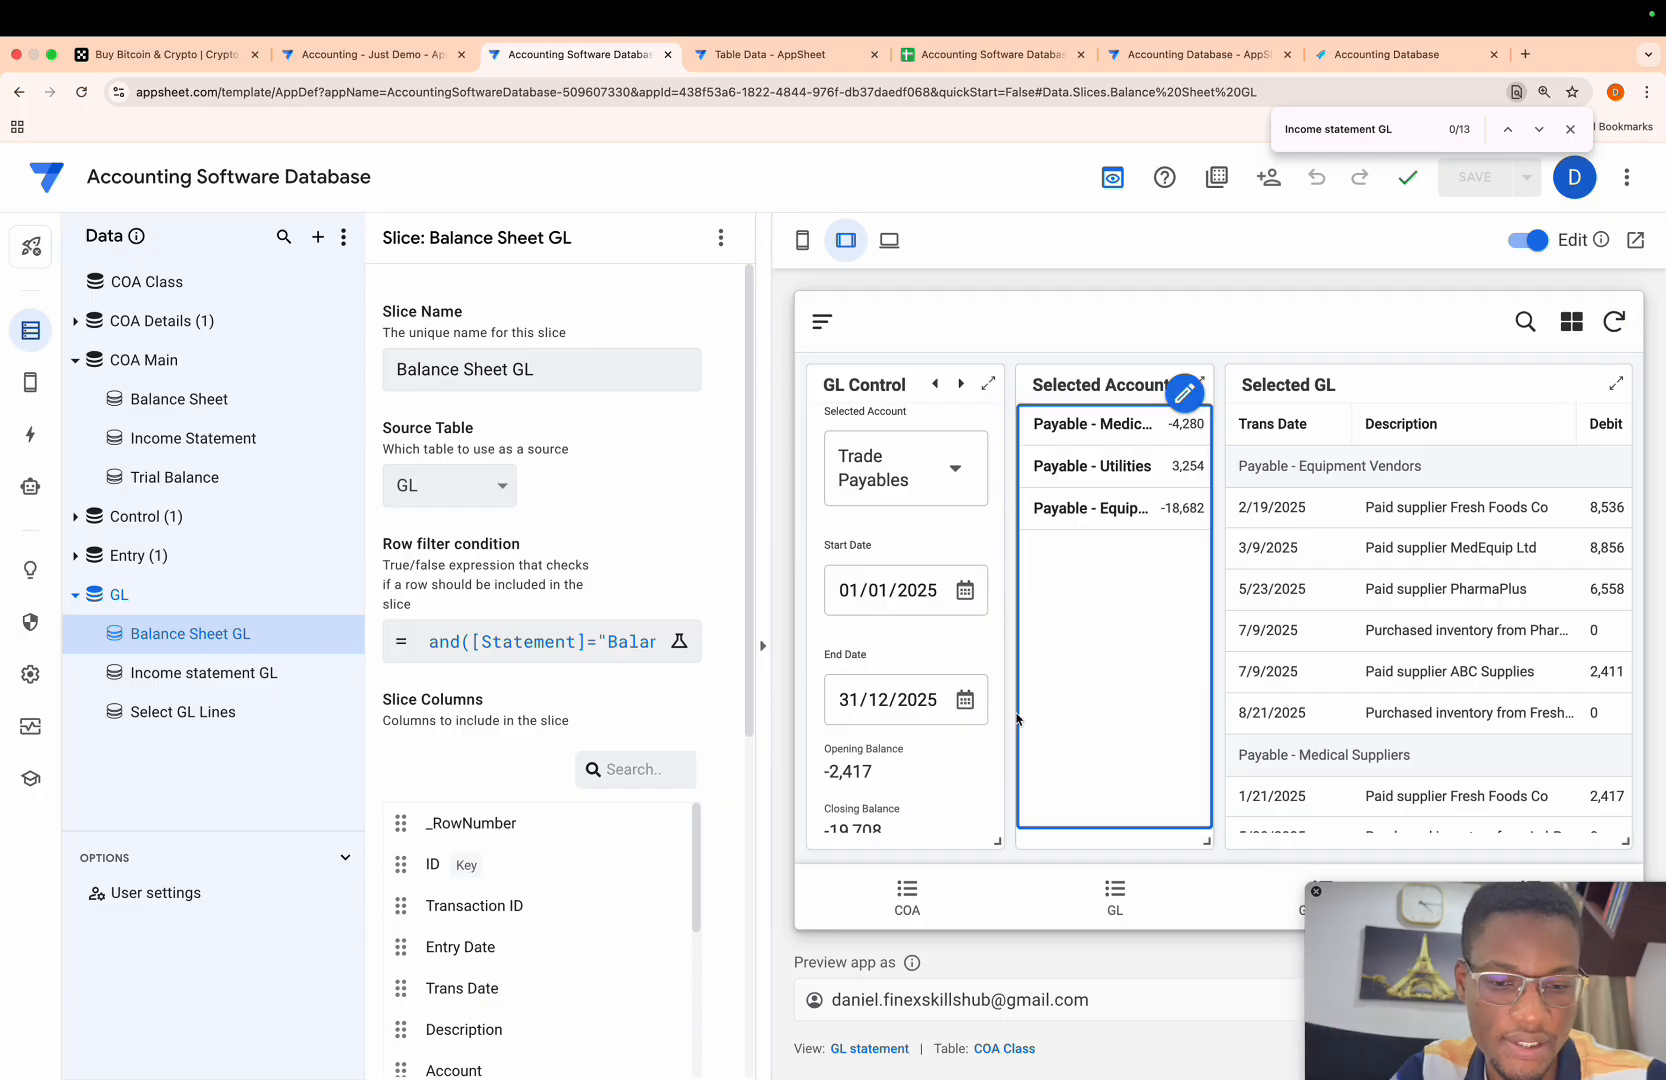
# - Review the Balance Sheet for the full-year 2025 period, comparing Total Assets with Total Equity & Liabilities
pyautogui.click(822, 321)
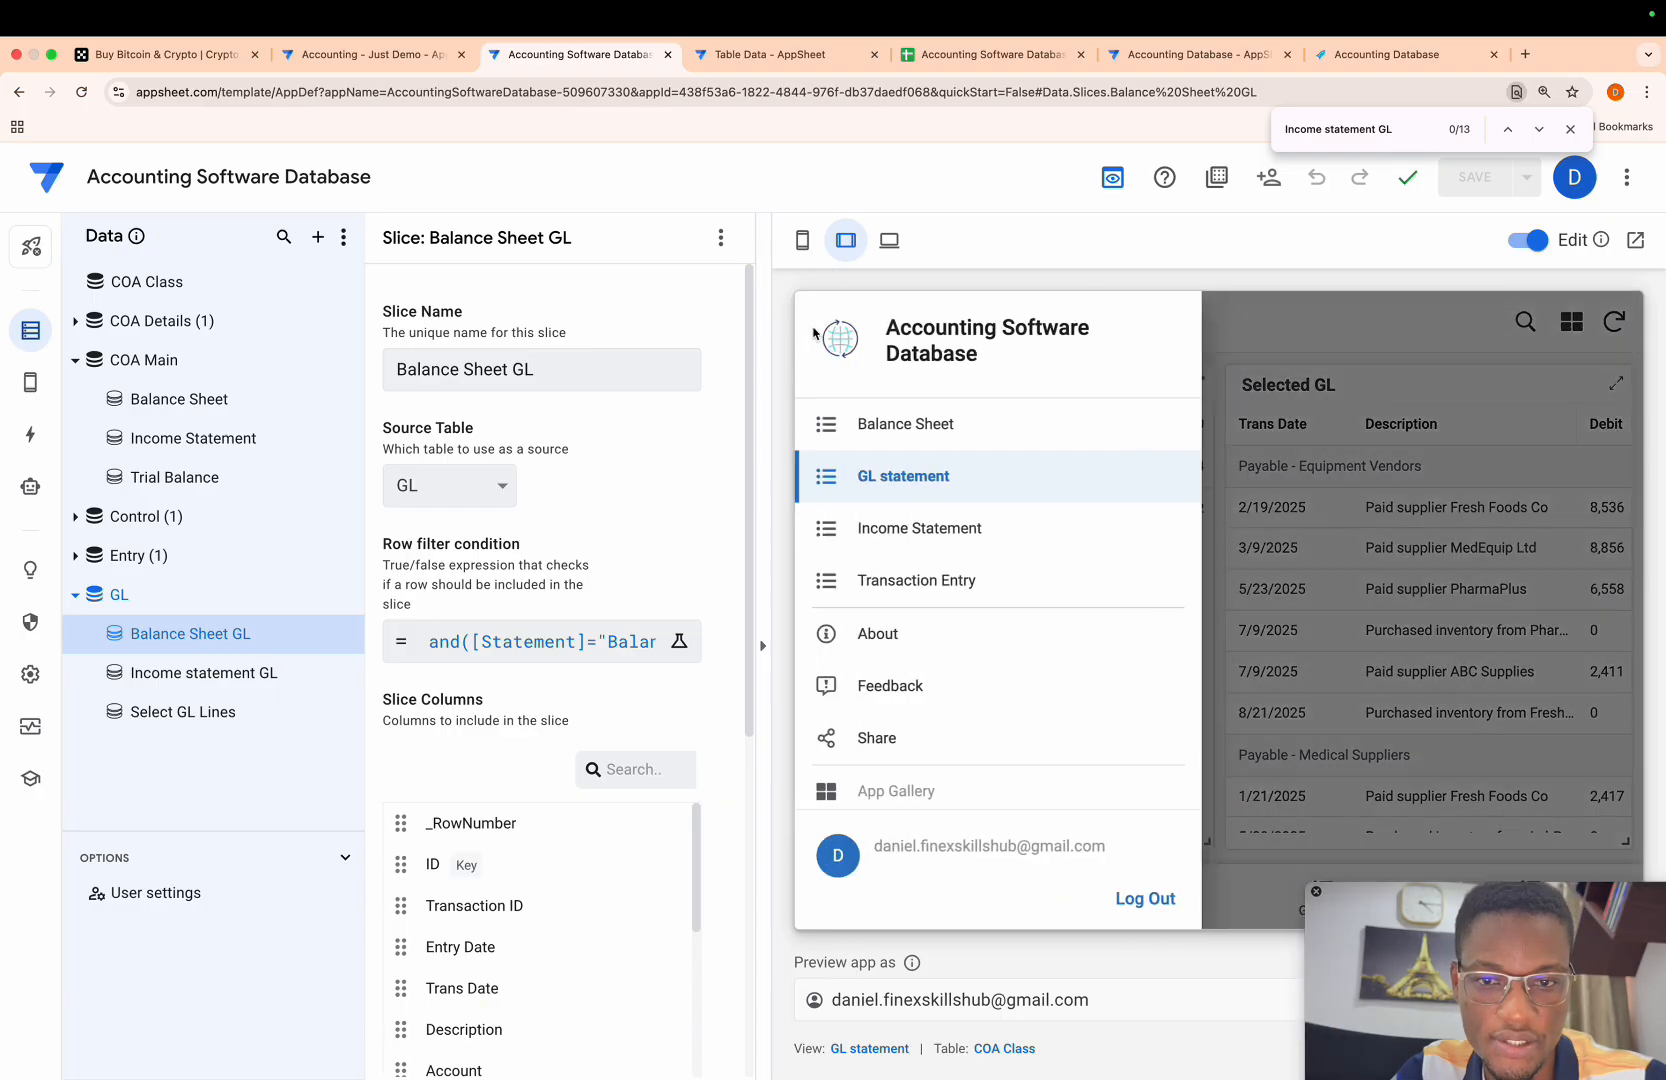
pyautogui.click(885, 424)
pyautogui.scroll(-5, 1008, 547)
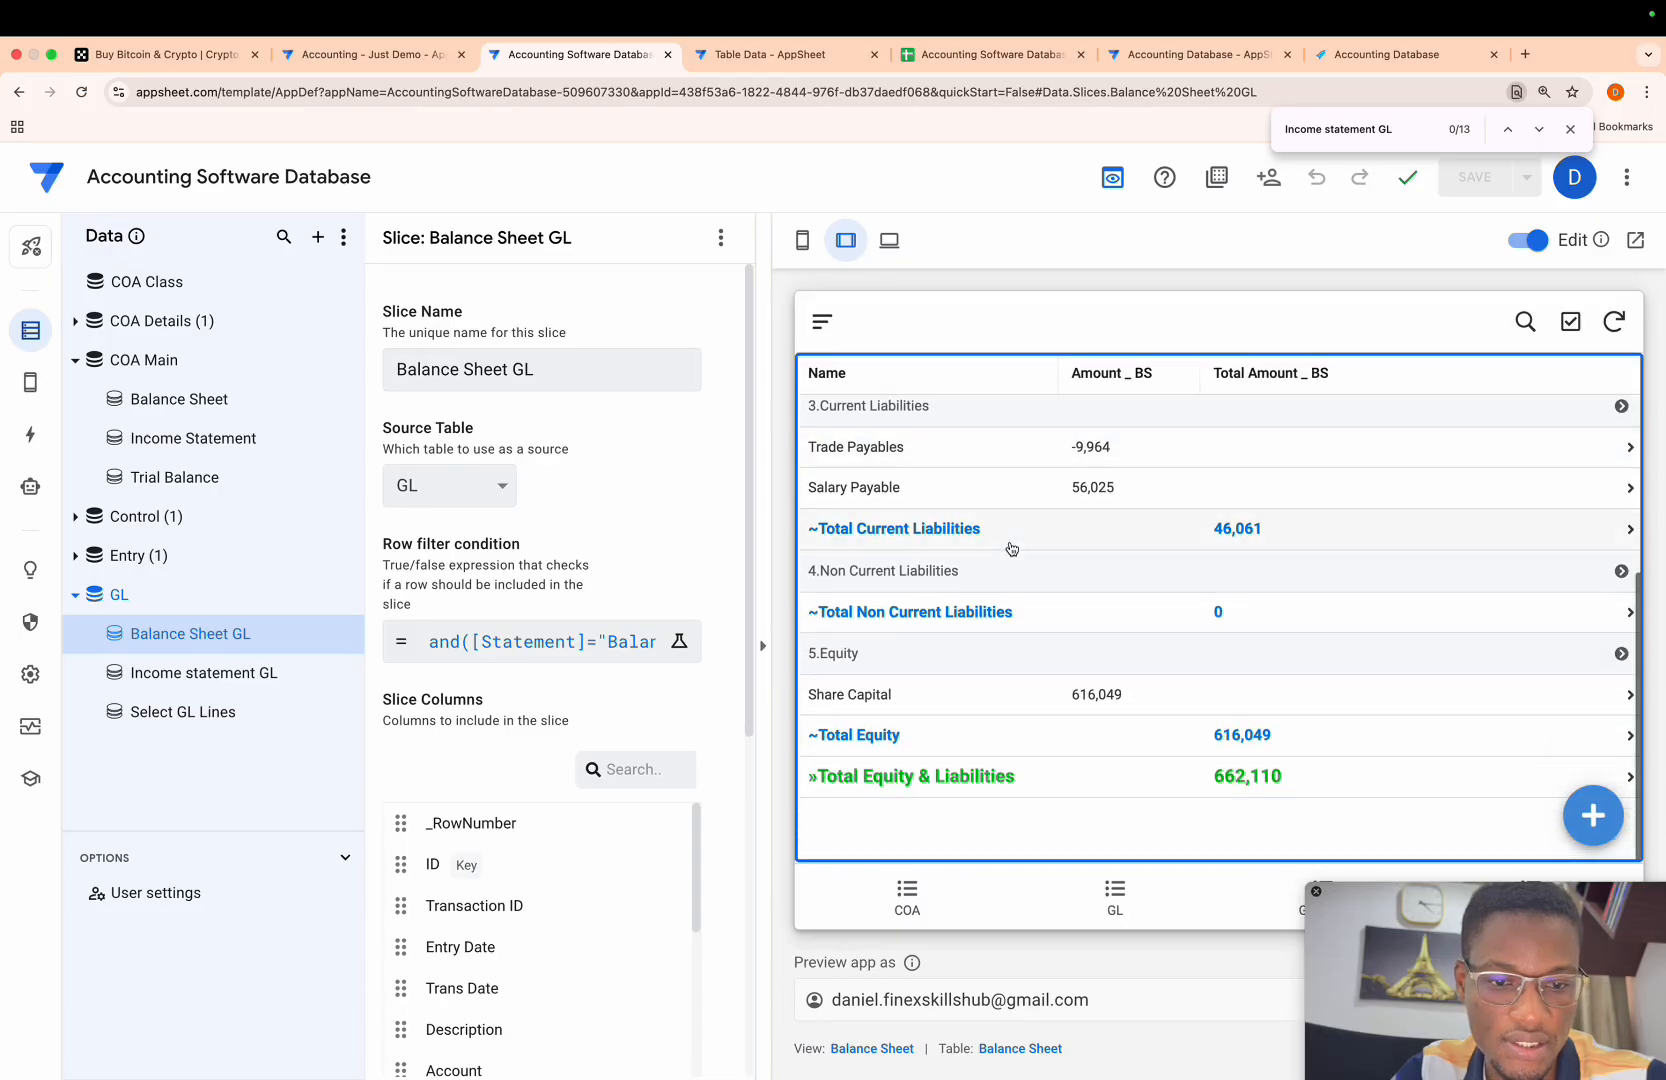
pyautogui.scroll(4, 1018, 552)
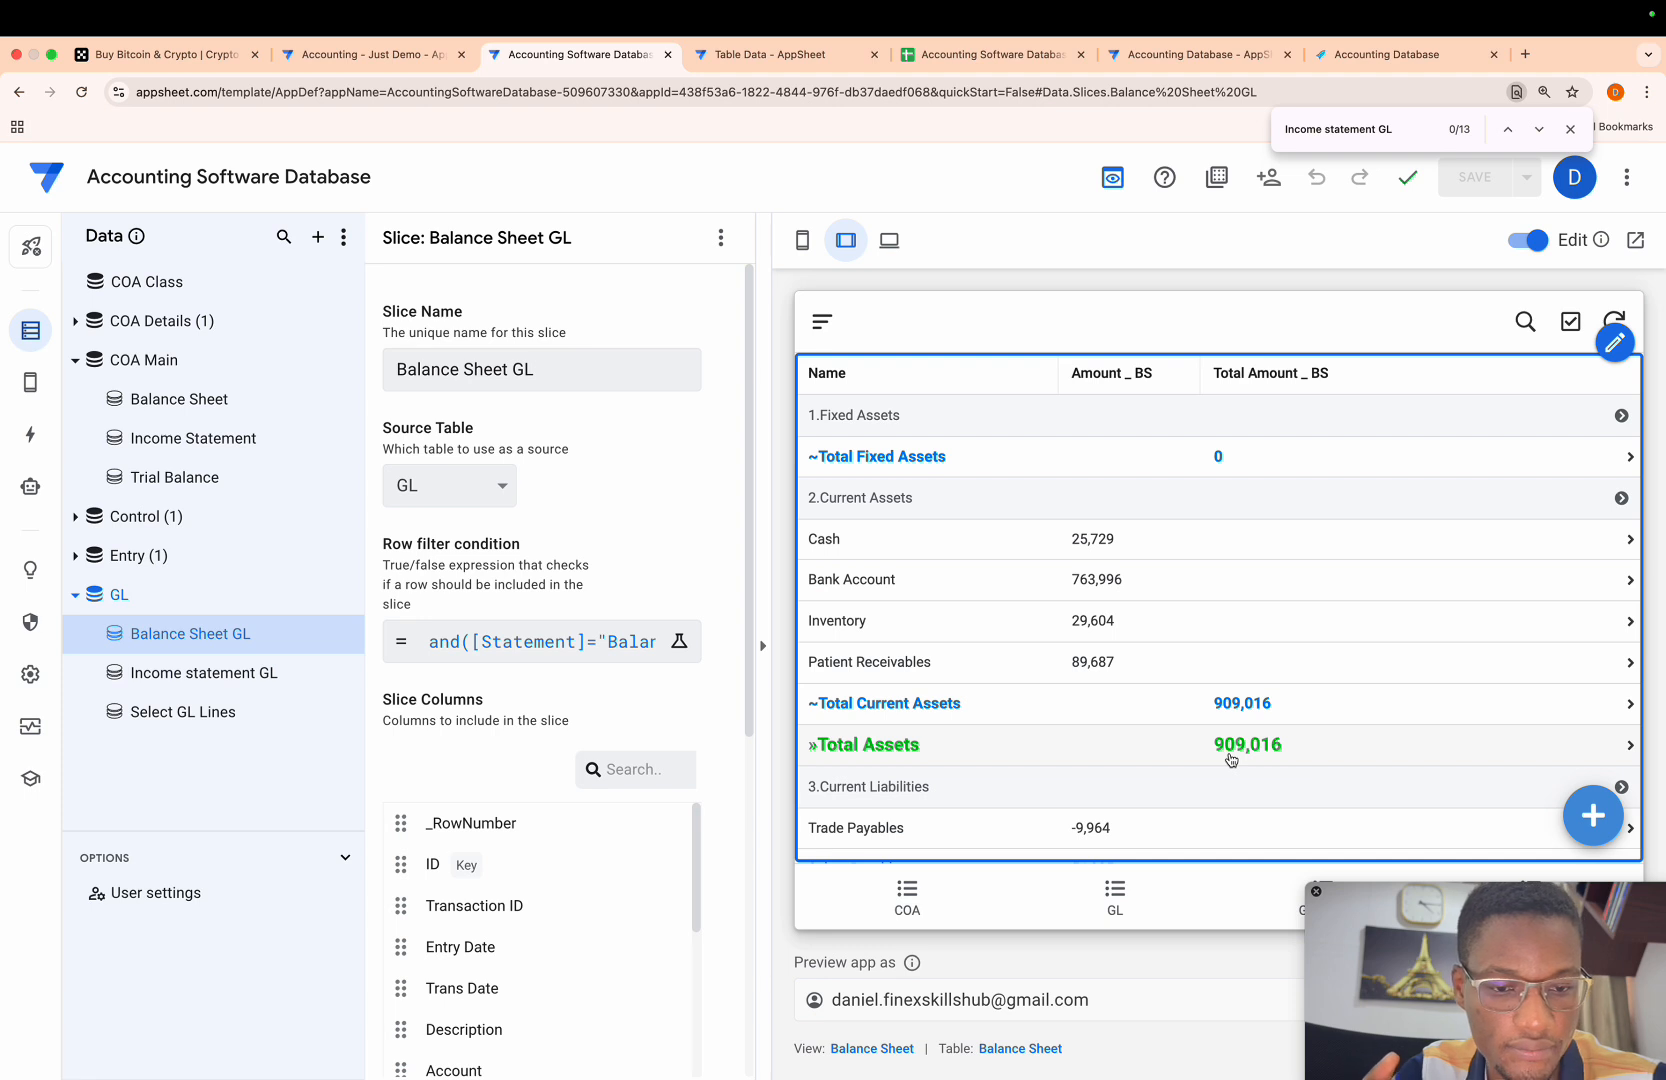
pyautogui.scroll(-5, 1230, 760)
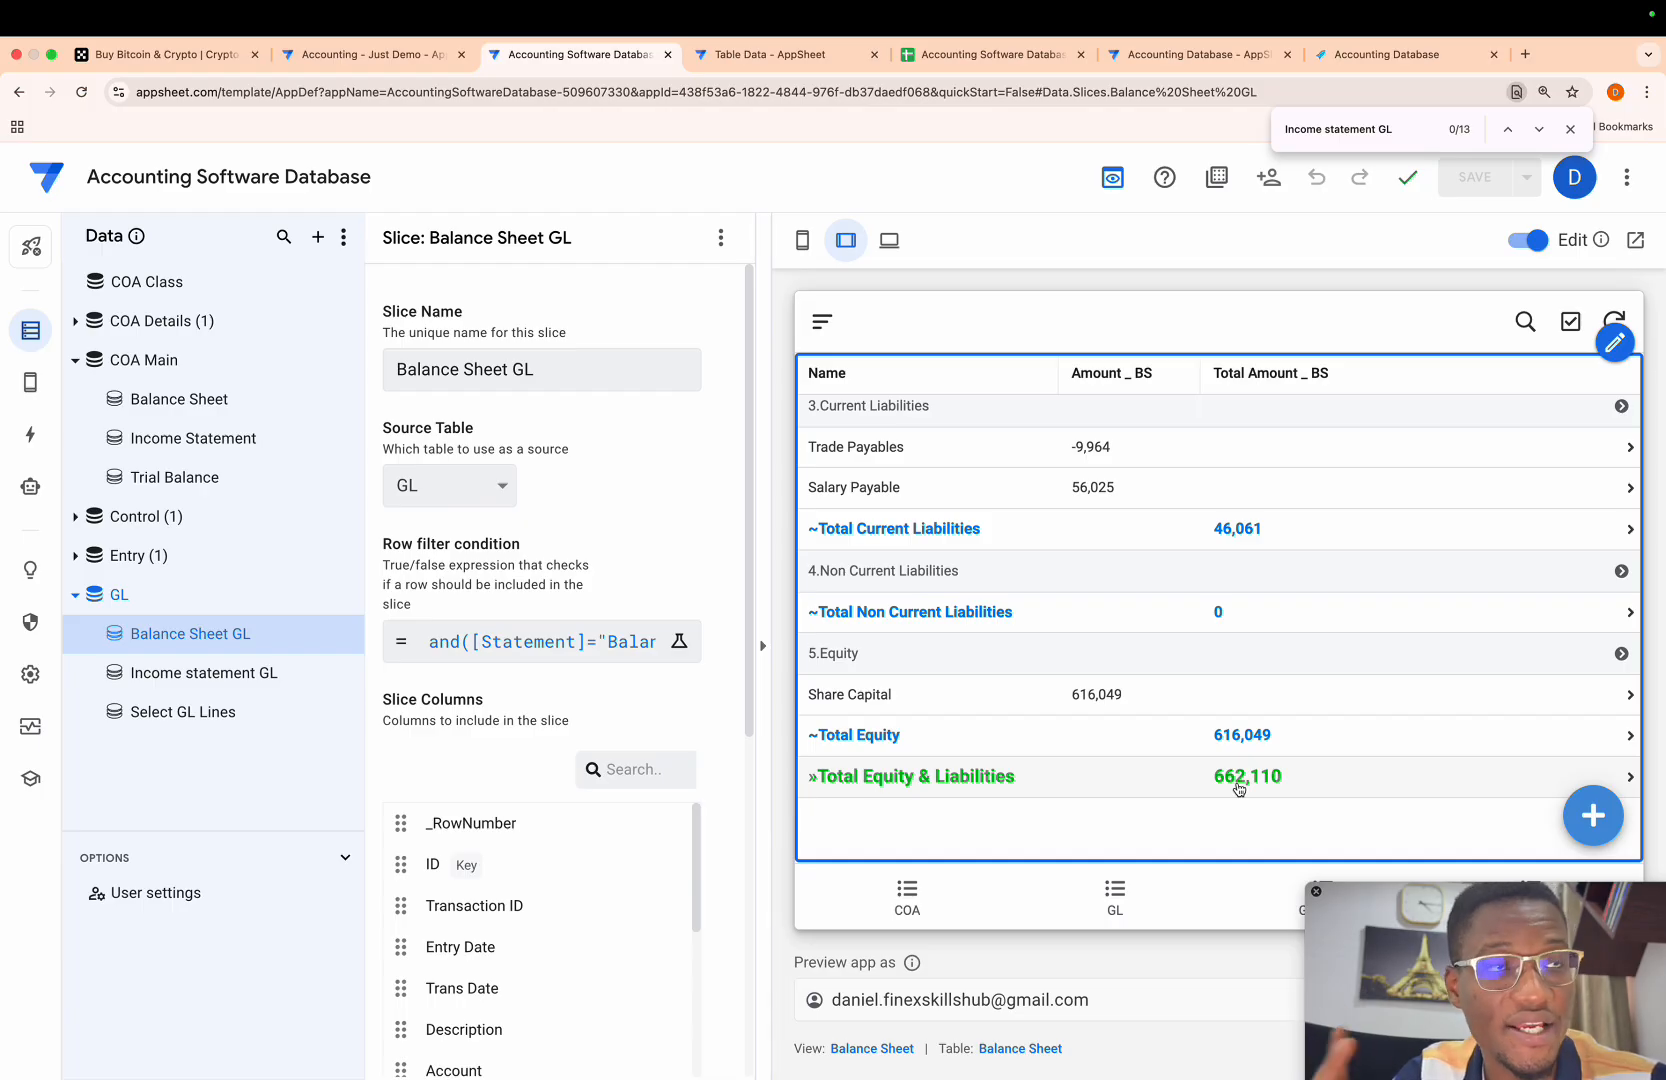
# - Check the full-year Profit/Loss in the Income Statement and compare it with the equity and totals in the Balance Sheet
pyautogui.click(822, 321)
pyautogui.click(911, 526)
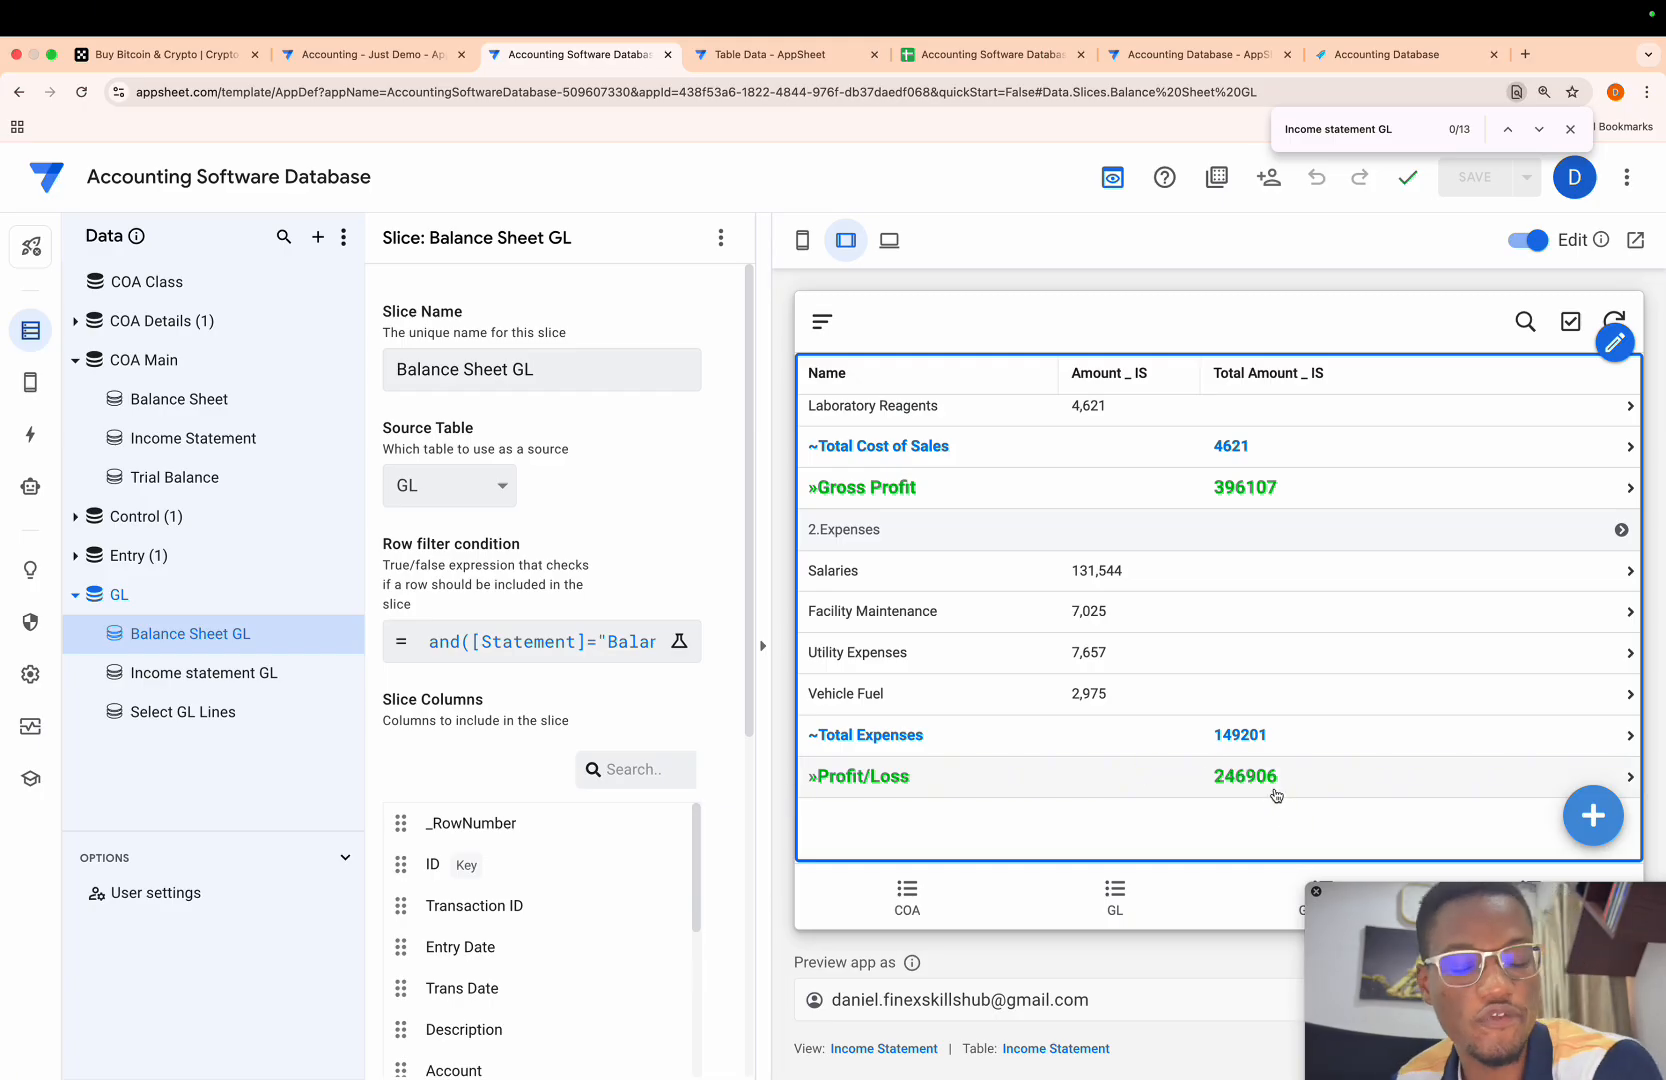
pyautogui.click(822, 321)
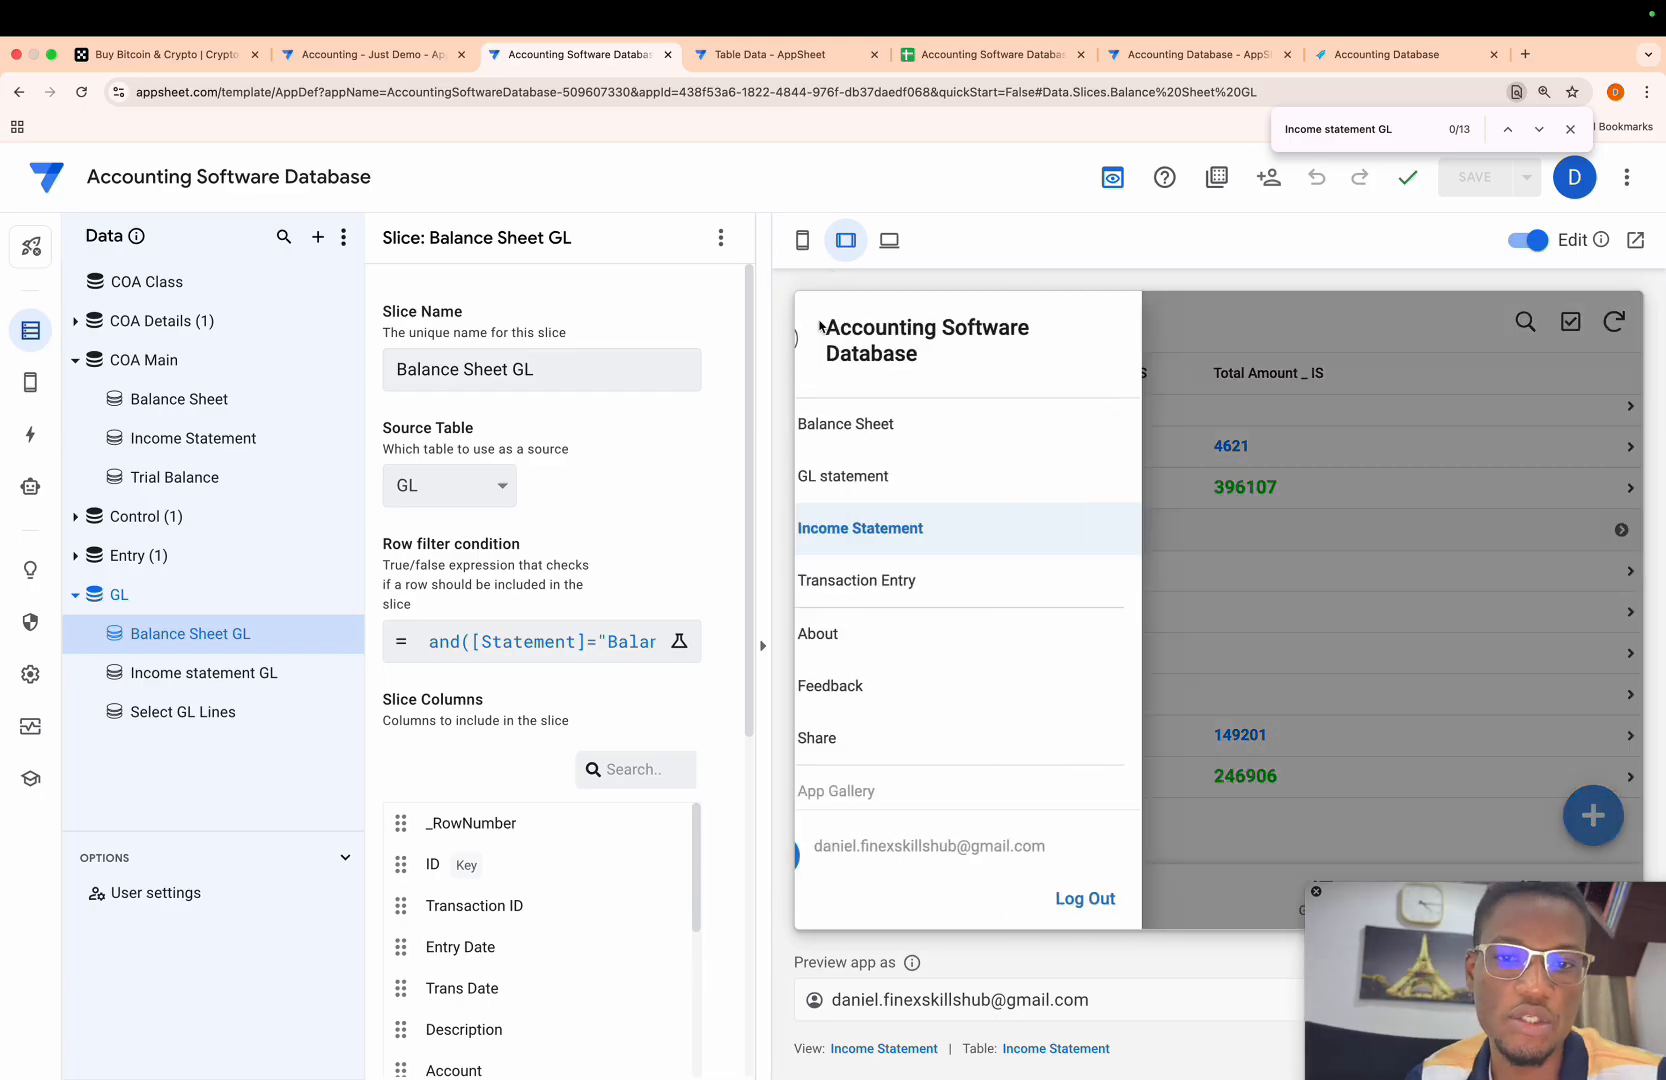
pyautogui.click(881, 422)
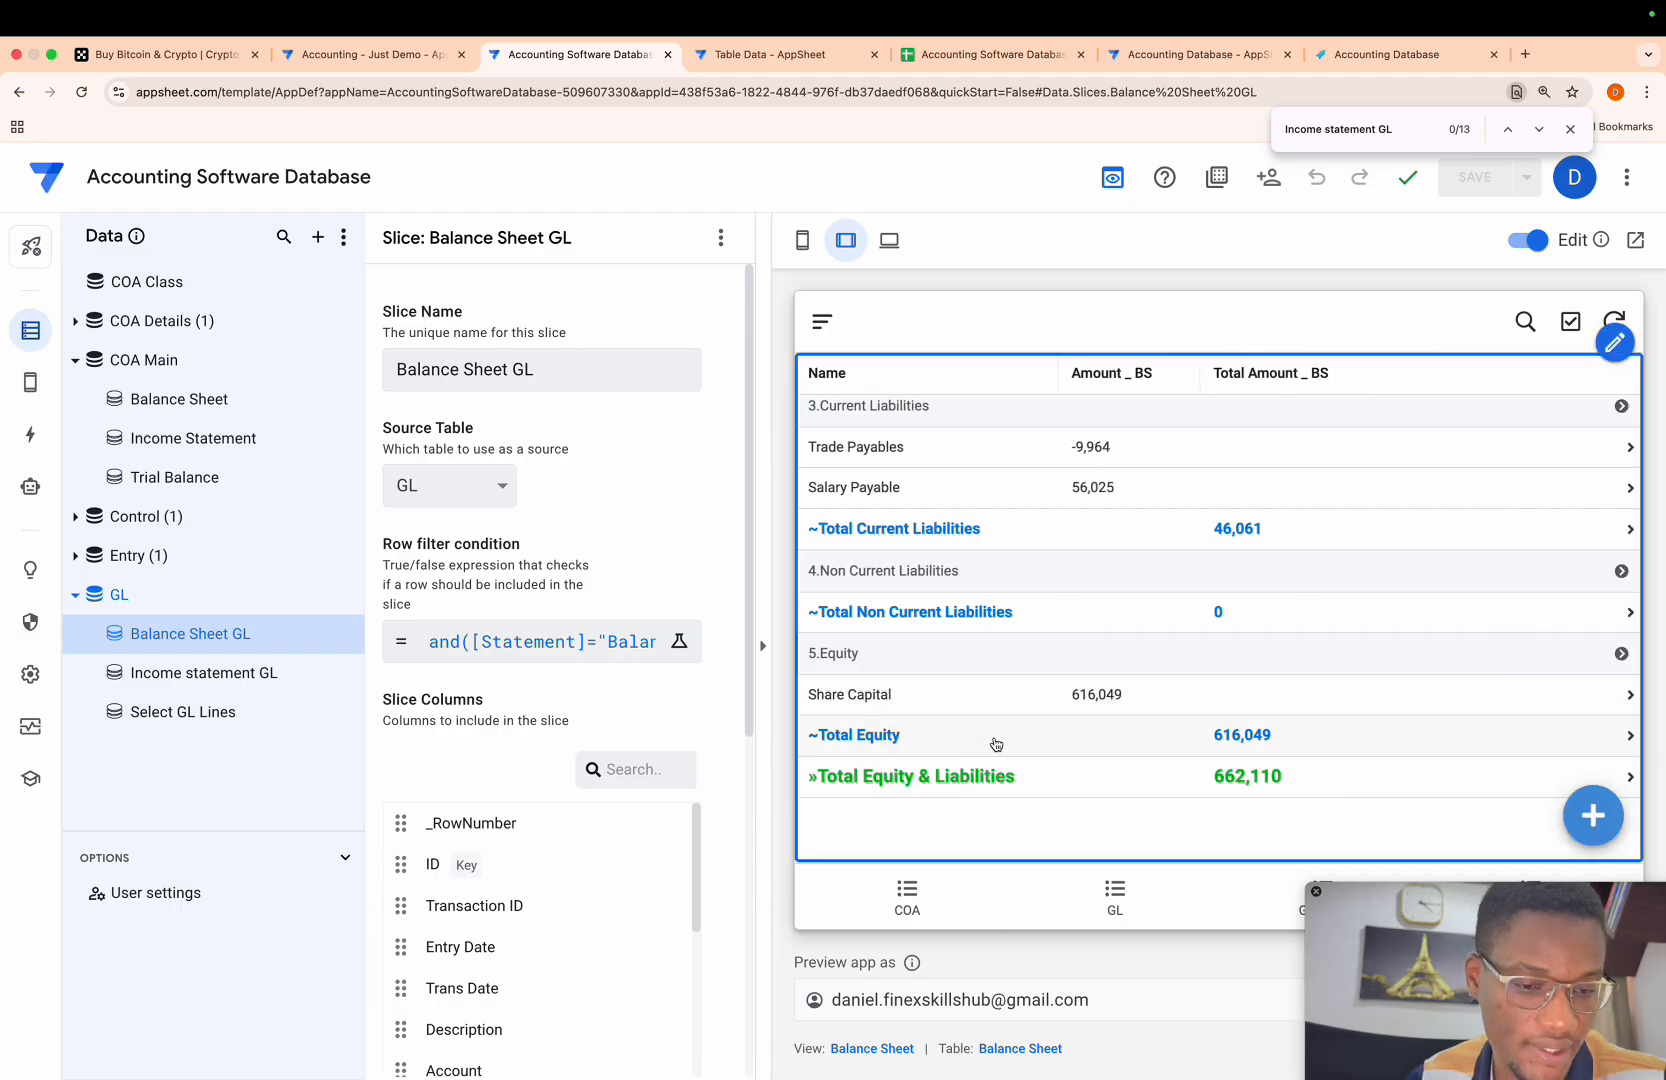
pyautogui.scroll(1, 1262, 720)
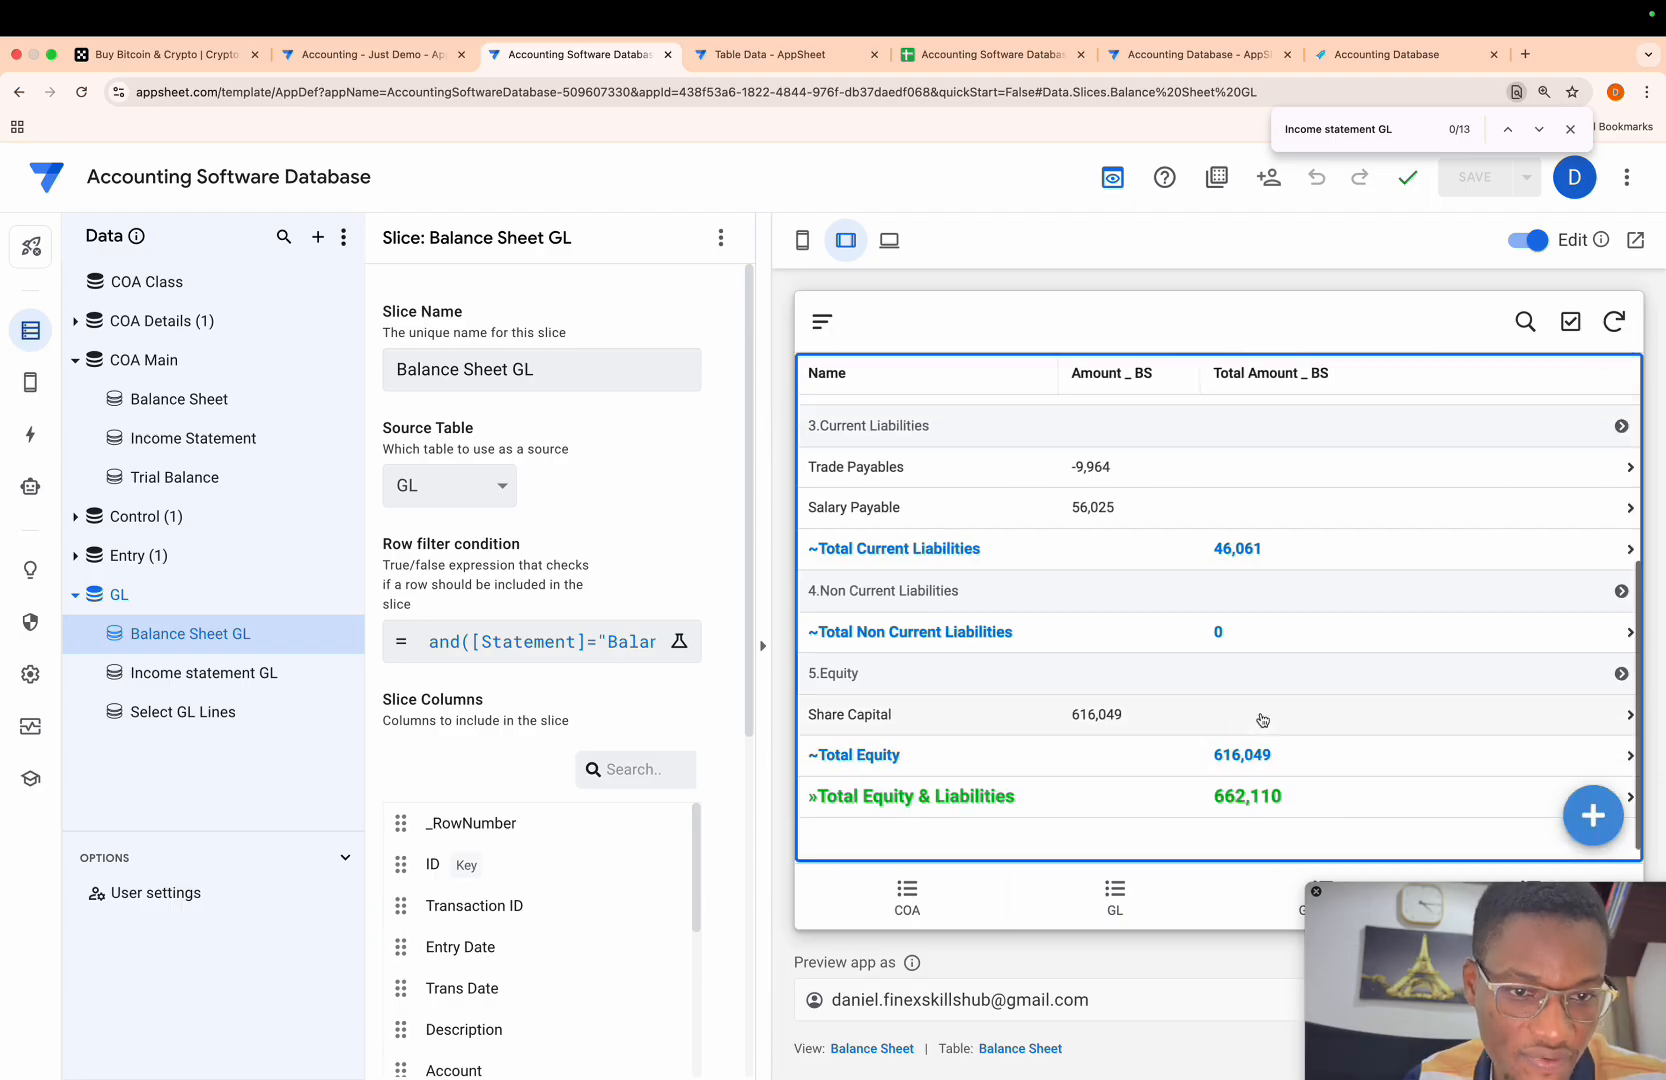
pyautogui.scroll(2, 1263, 720)
pyautogui.scroll(-3, 1235, 718)
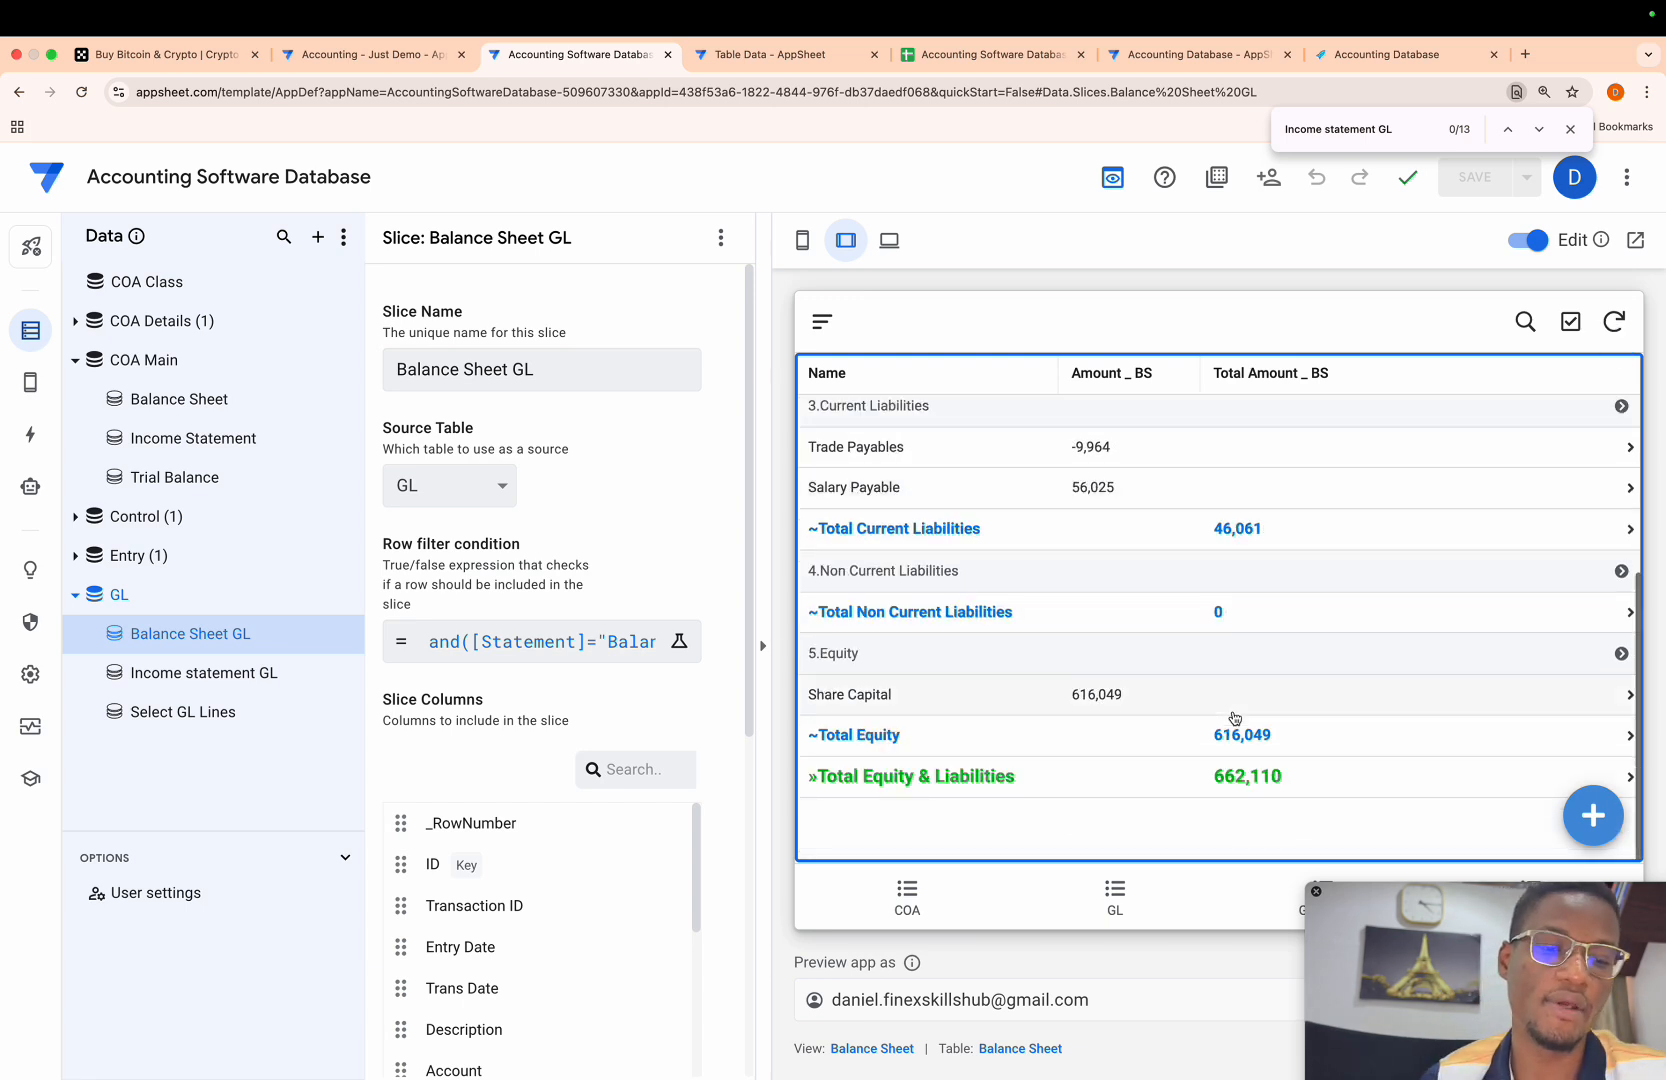